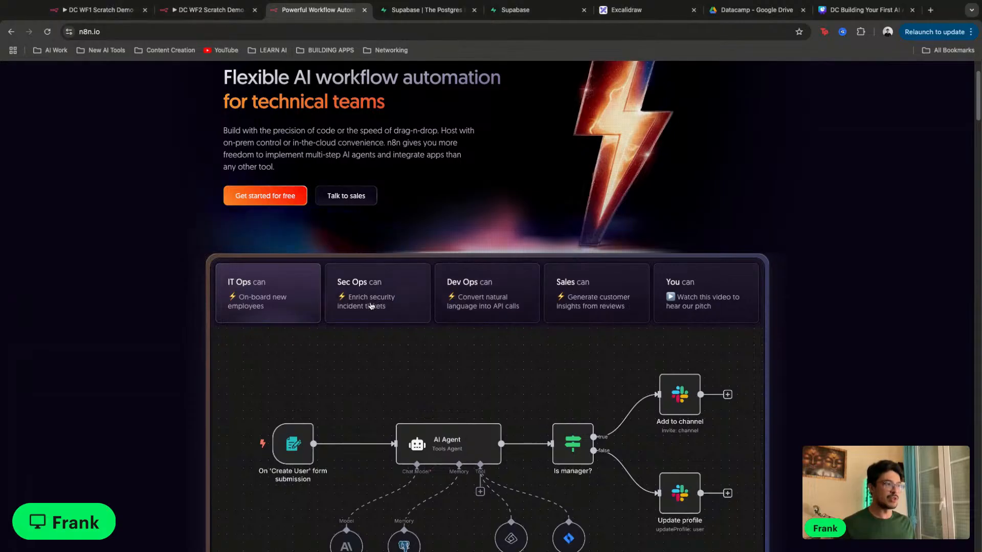
Look through the homepage's example workflows for Sec Ops, Dev Ops and Sales
click(373, 306)
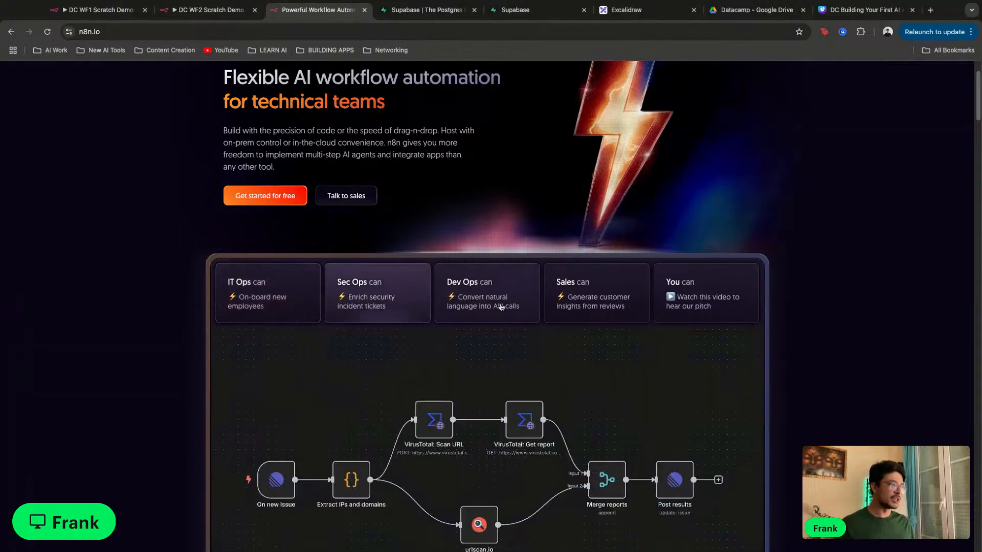
click(524, 307)
click(593, 306)
scroll(665, 301, down, 10)
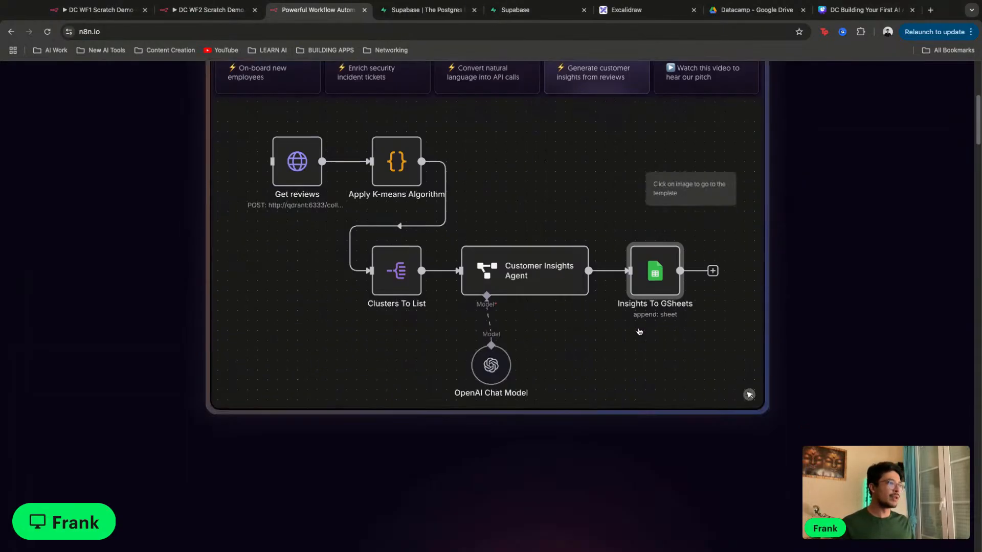
scroll(584, 346, up, 12)
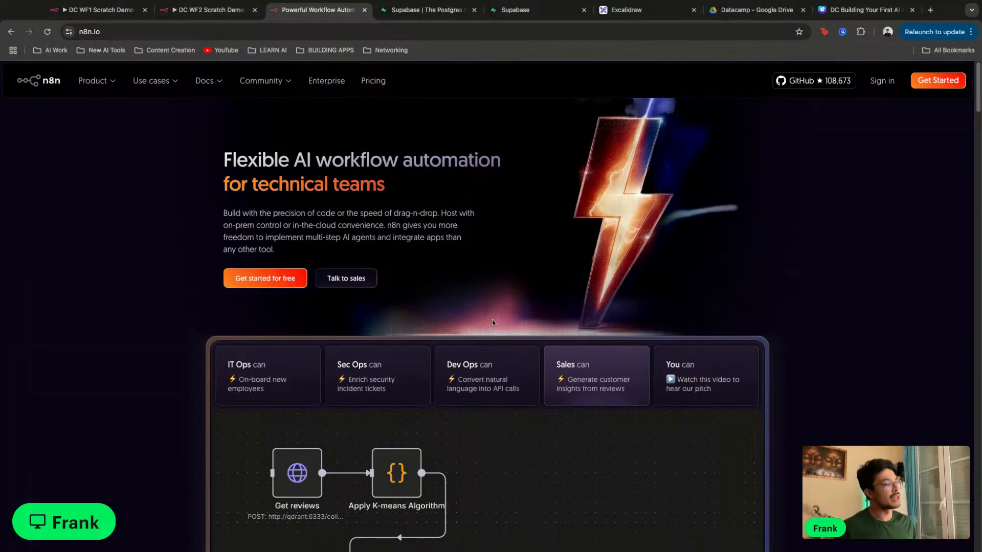
Open the free trial registration form, look over its fields and close the page
click(284, 281)
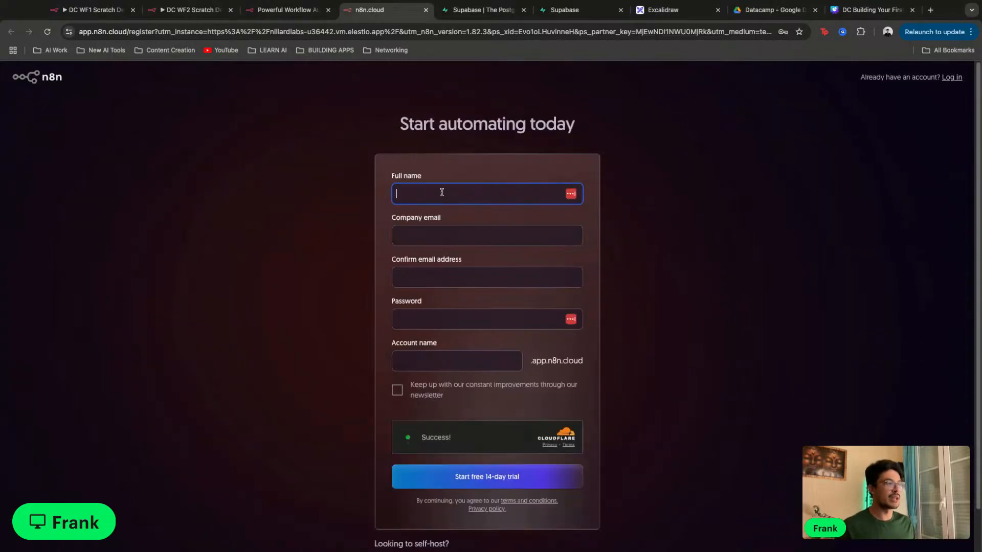
click(448, 235)
click(372, 212)
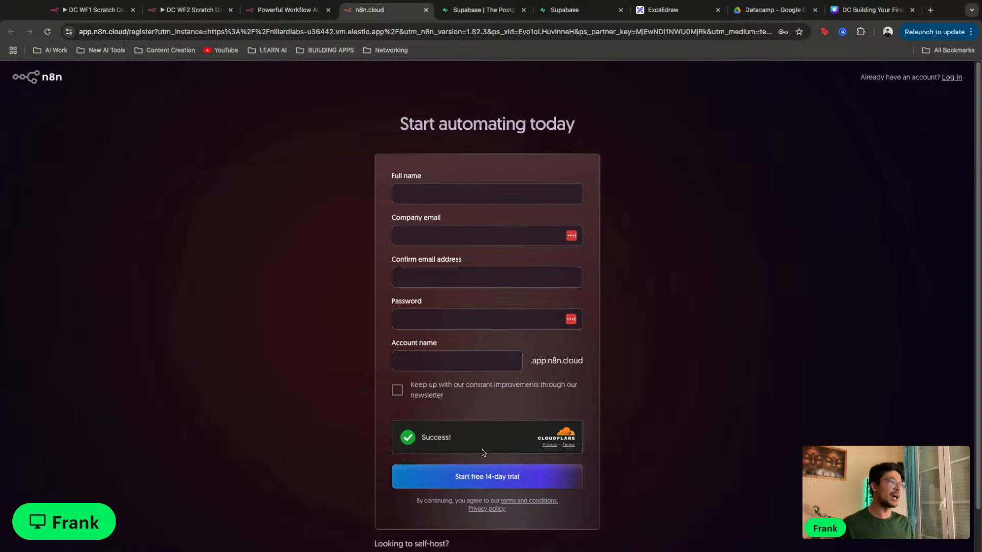
click(426, 10)
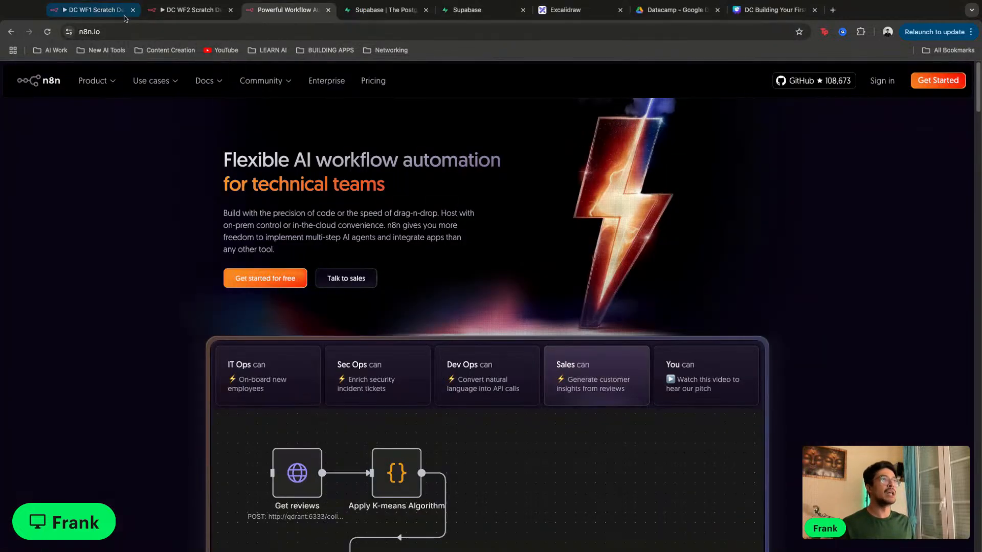
Open the DC WF1- PA Demo workflow from the workflow overview and delete everything on its canvas
click(124, 11)
click(45, 102)
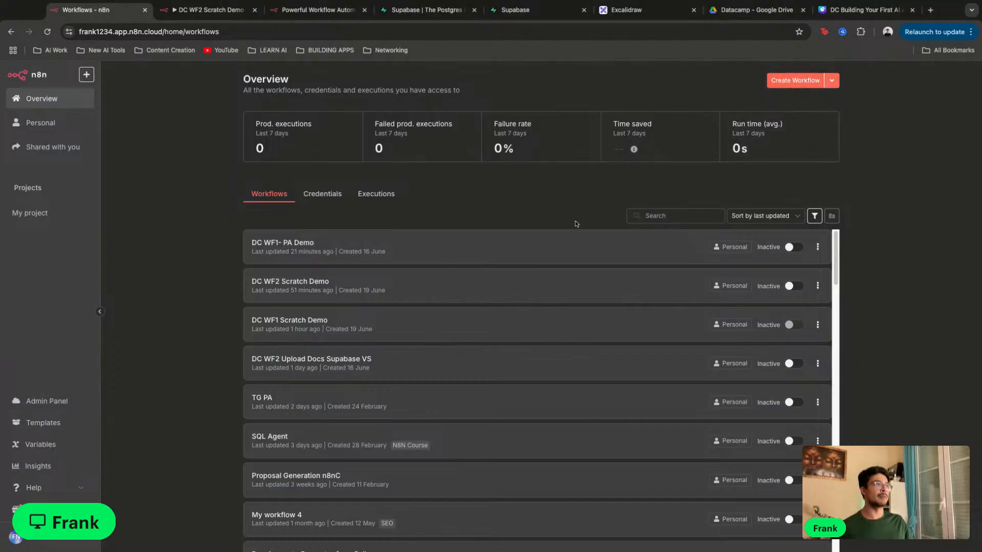
click(470, 251)
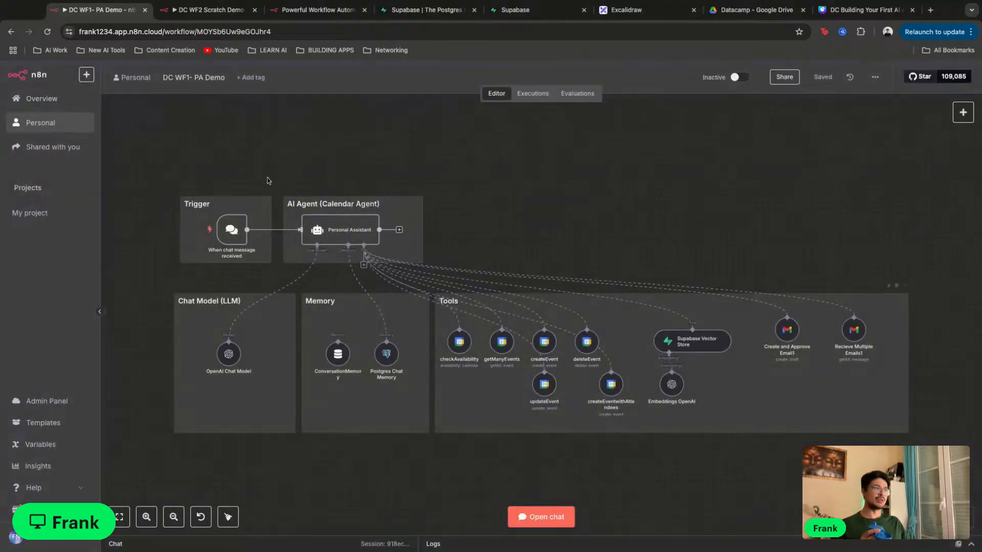
drag(166, 144, 928, 470)
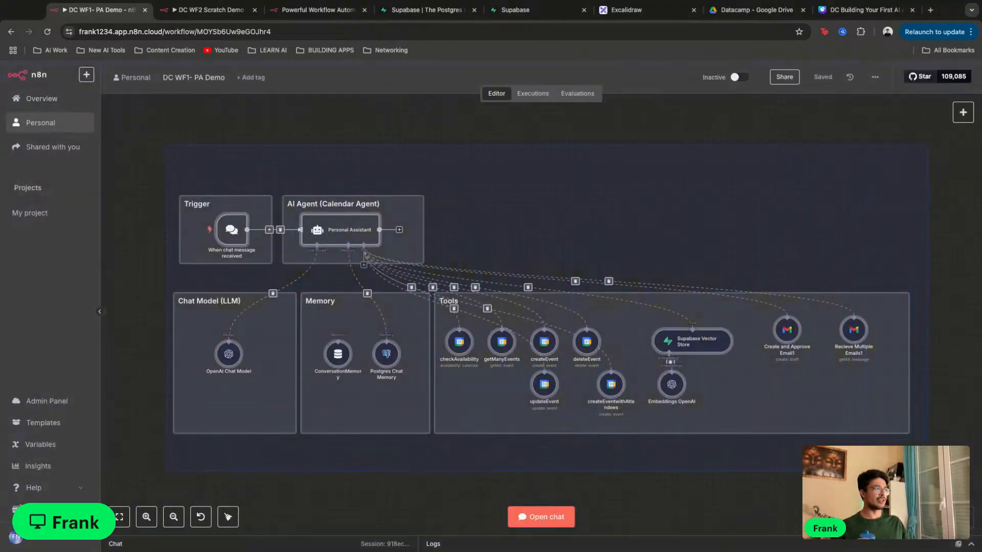
key(Delete)
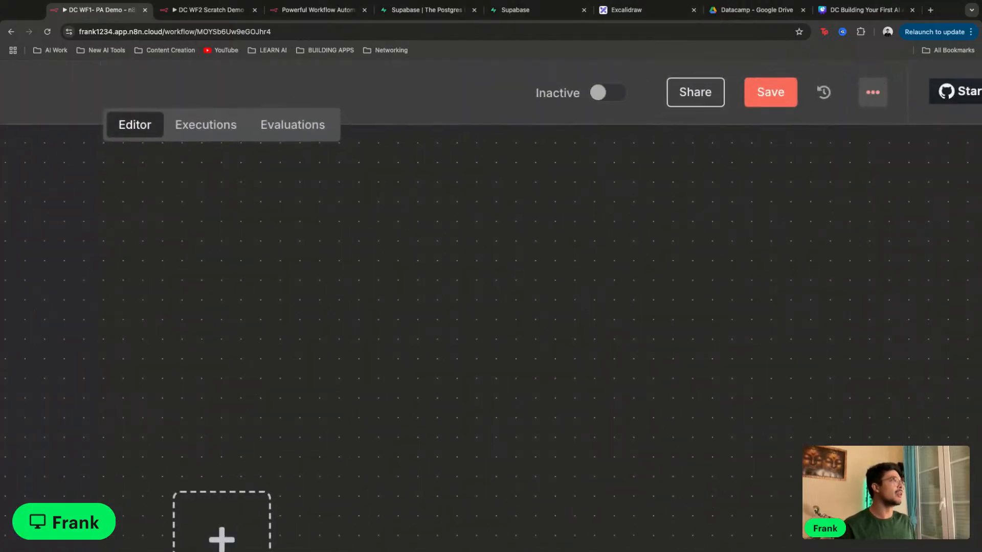
Import the personal assistant workflow from a file into the empty canvas
click(874, 94)
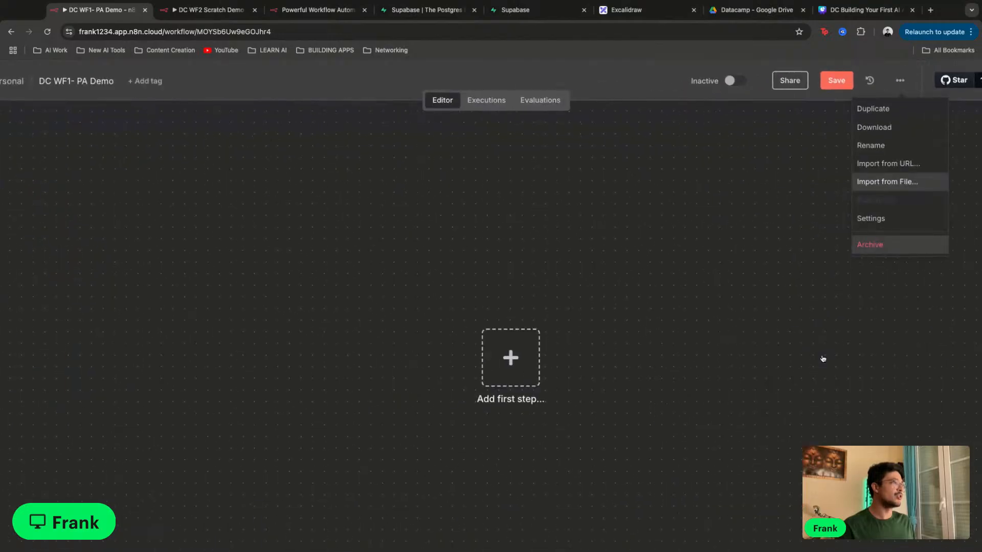
scroll(771, 354, up, 1)
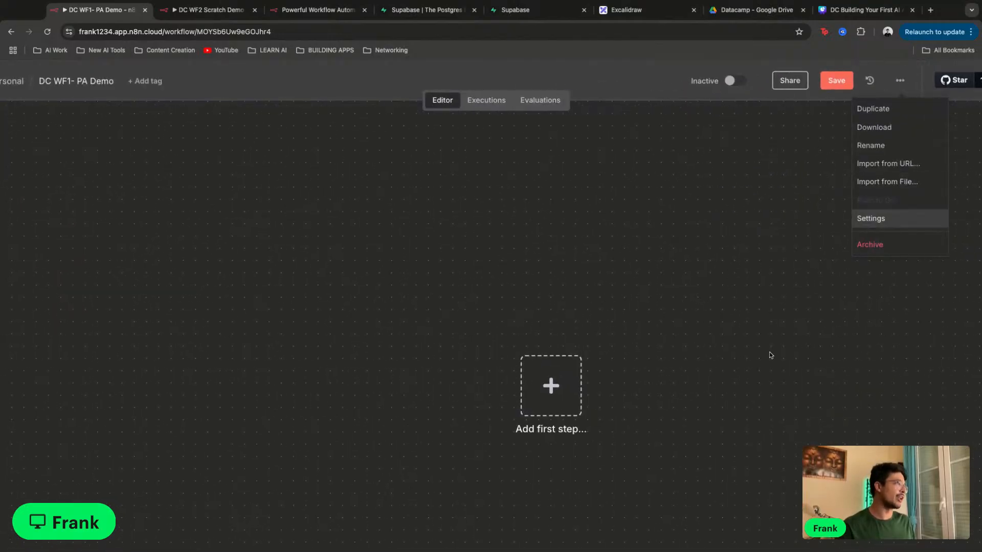
scroll(766, 356, down, 1)
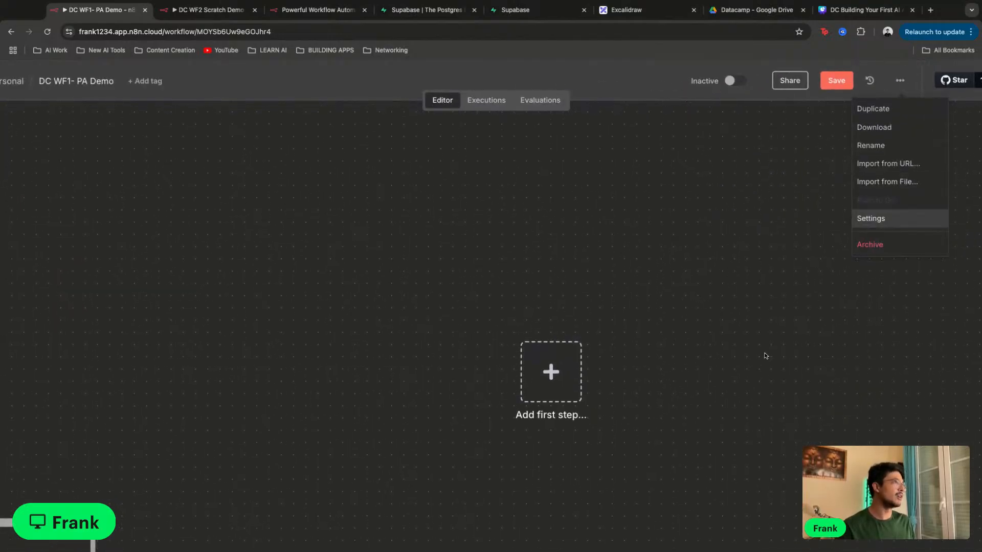
click(880, 189)
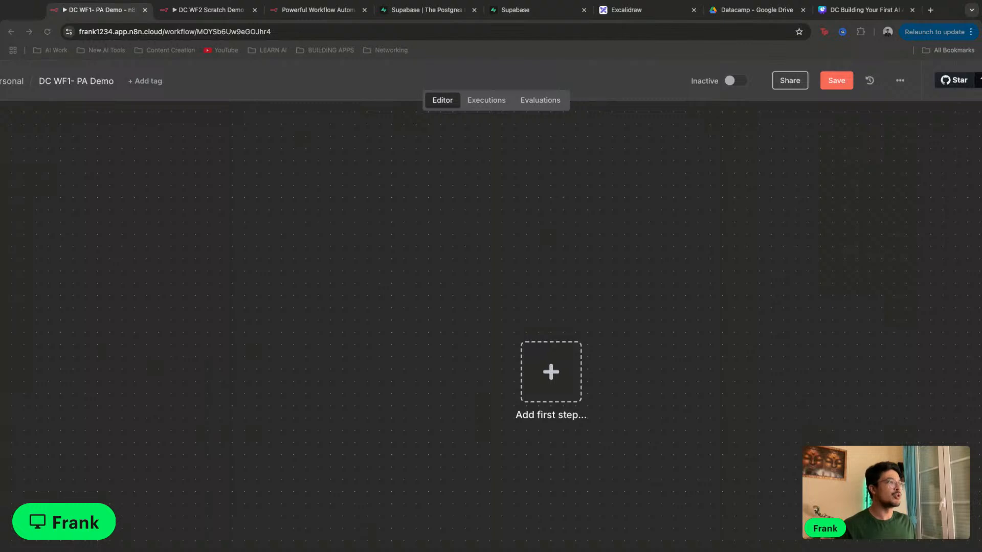
click(781, 435)
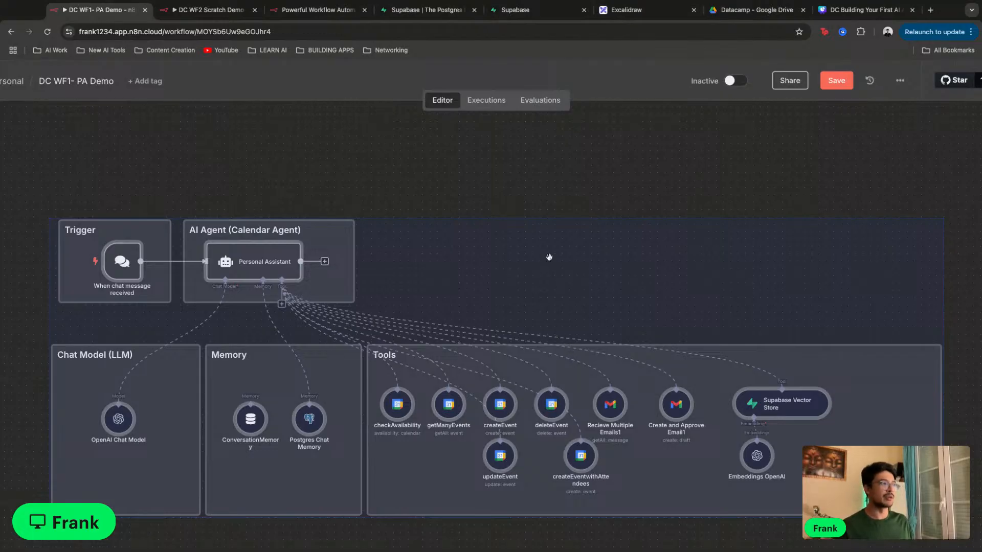
Delete all imported nodes and notes to leave the workflow canvas empty
click(545, 215)
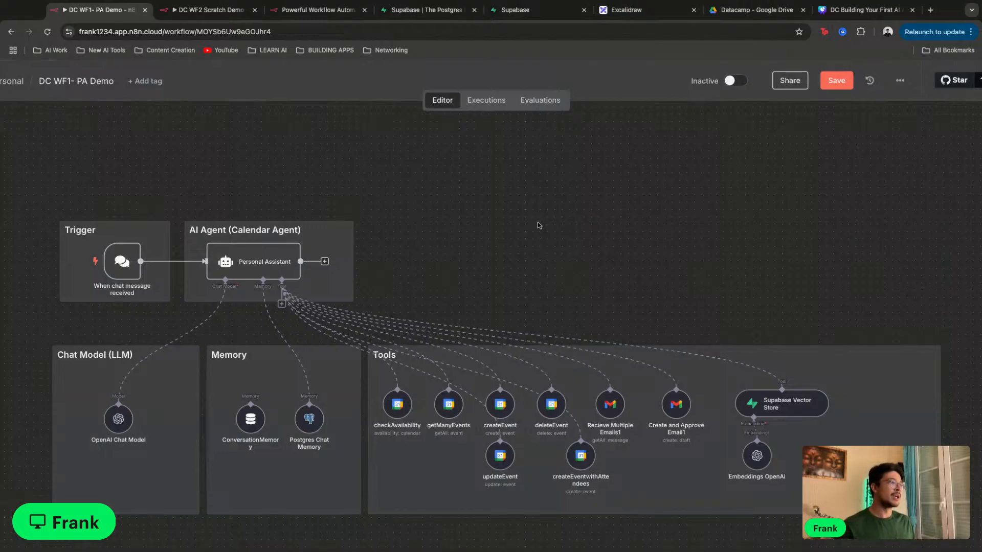
scroll(555, 231, down, 5)
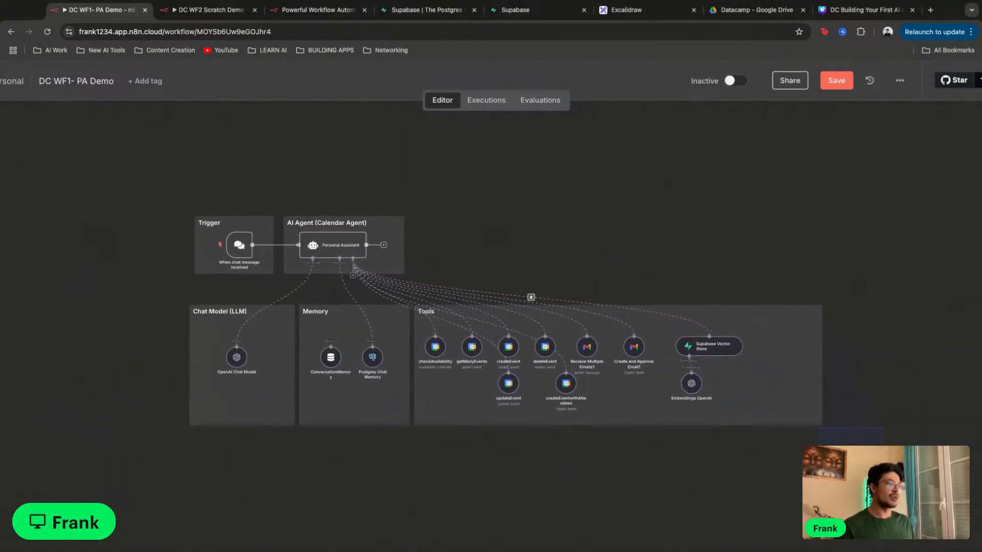
key(ctrl+a)
key(Delete)
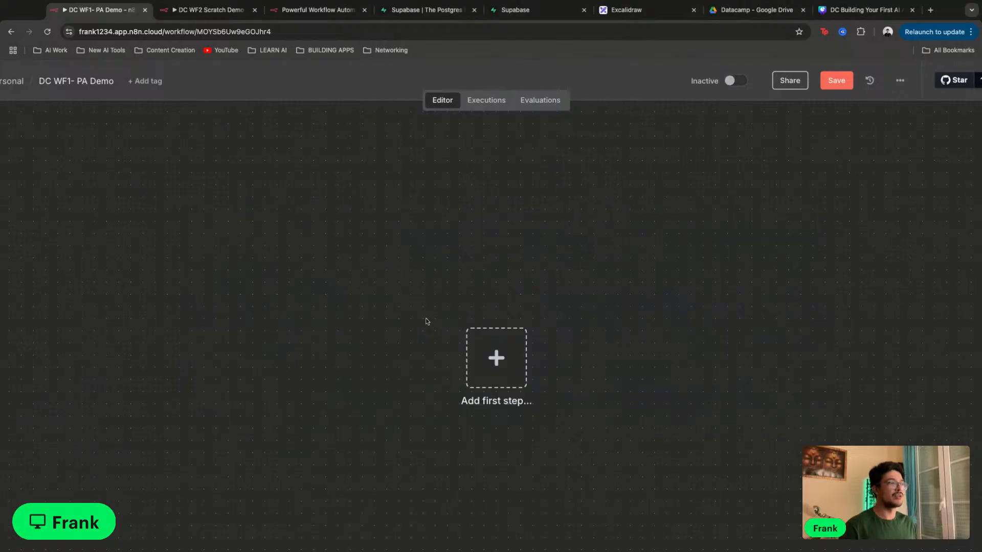
scroll(435, 317, down, 3)
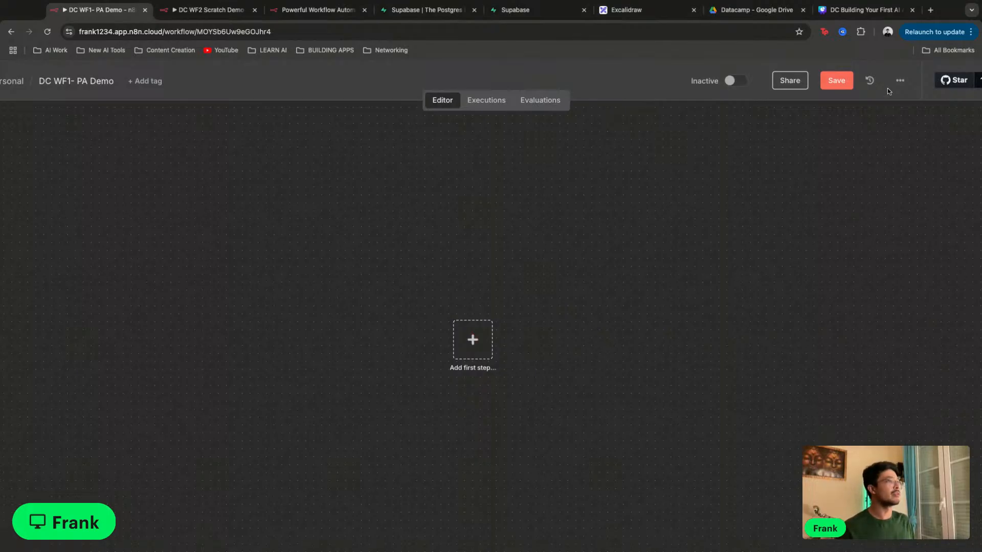
scroll(888, 92, down, 3)
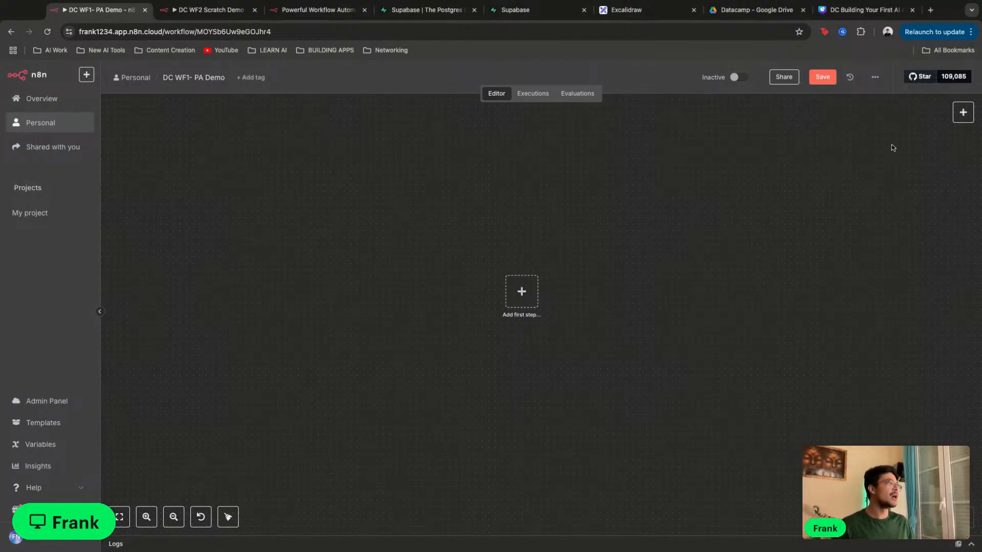
Add an On chat message trigger as the workflow's first step and open its chat
click(962, 113)
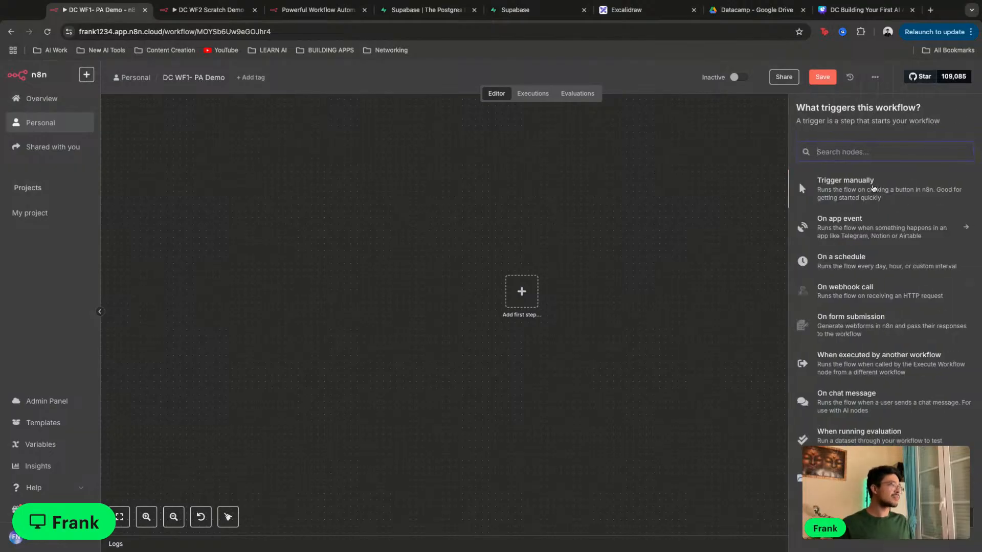
click(730, 227)
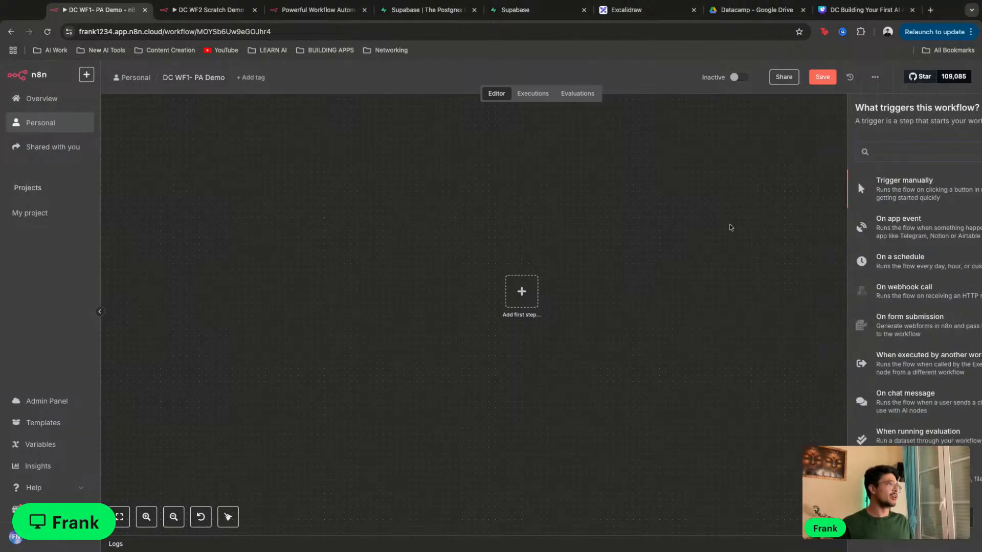
click(964, 112)
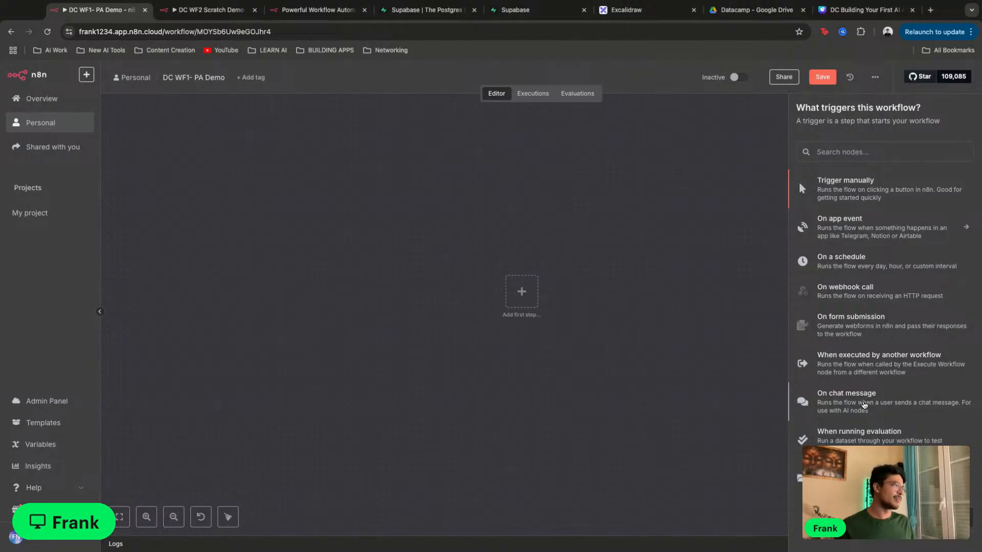
click(863, 406)
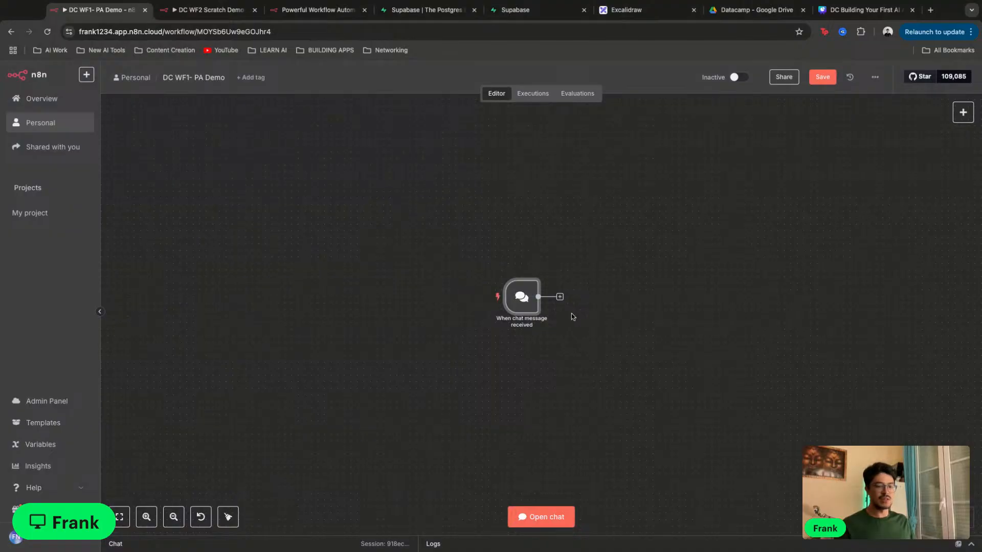
scroll(572, 313, up, 3)
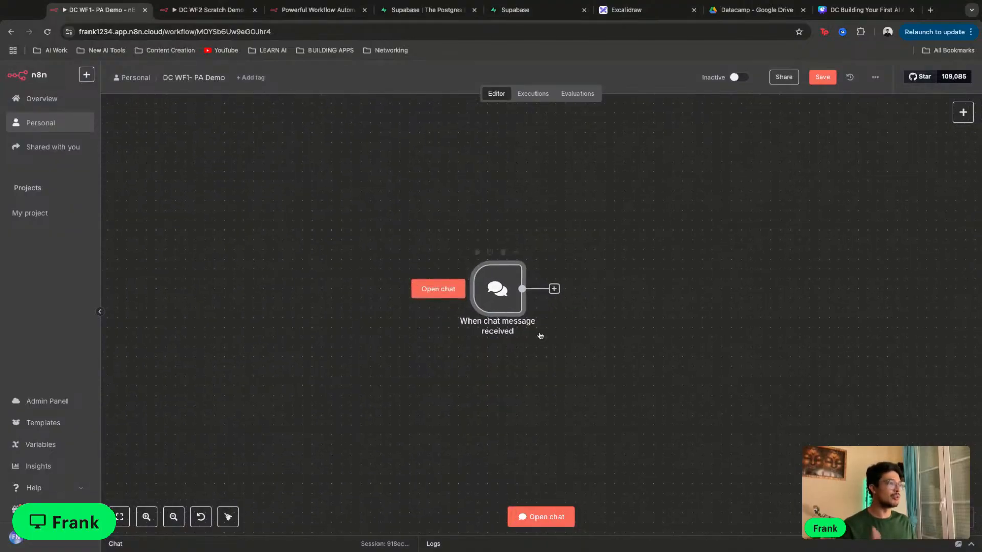
click(551, 522)
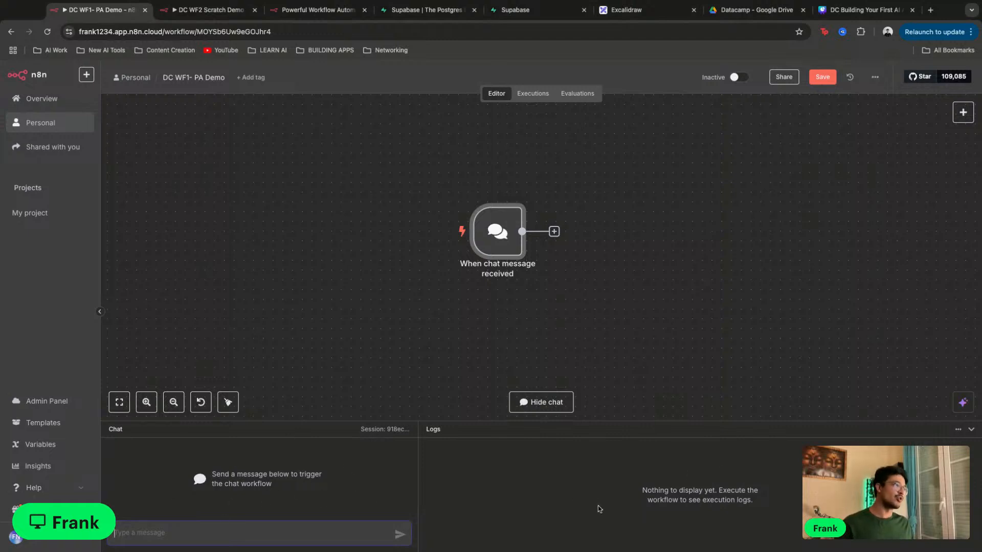
scroll(556, 346, up, 2)
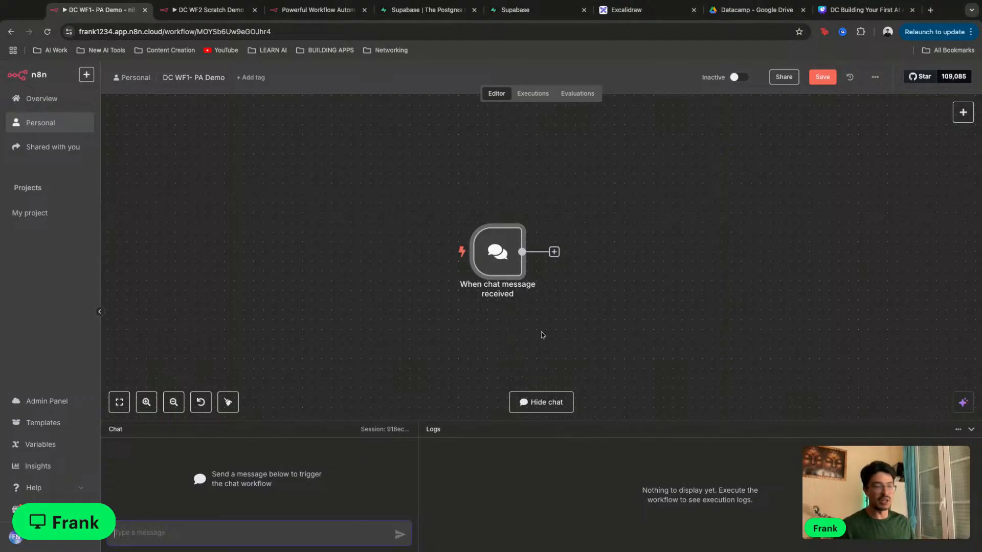
View the categories of nodes that can be added to the workflow after the chat trigger
click(554, 252)
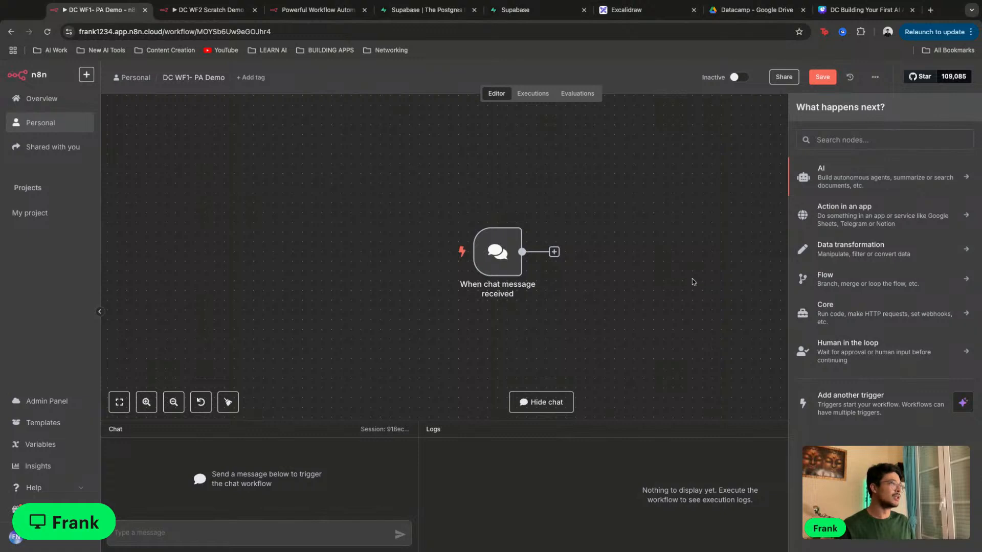
click(692, 197)
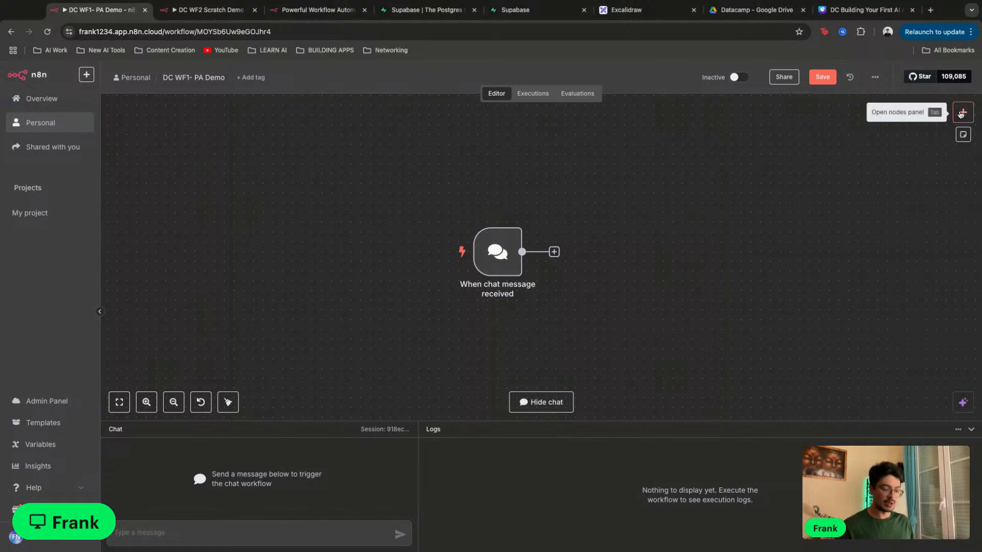
key(Tab)
key(Tab)
key(Tab)
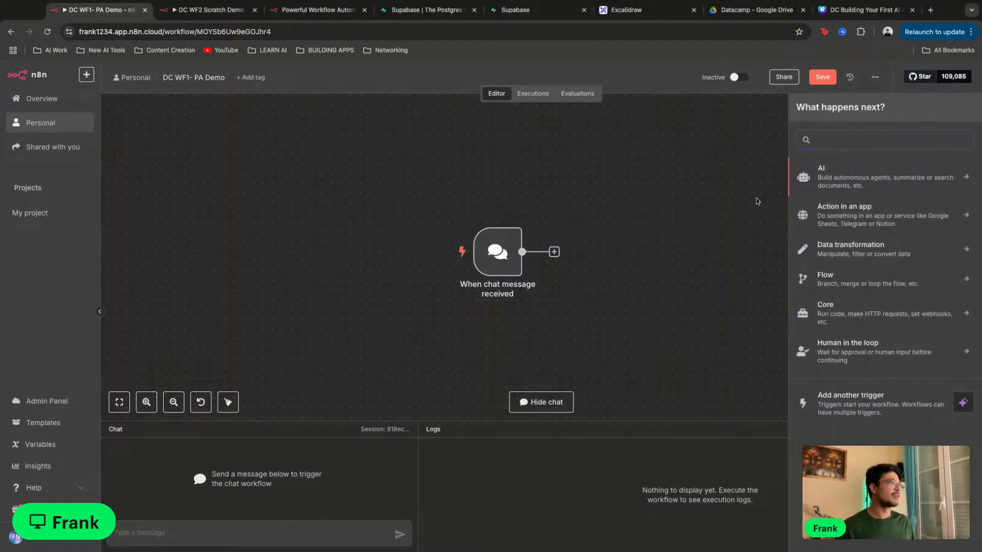
key(Tab)
key(Tab)
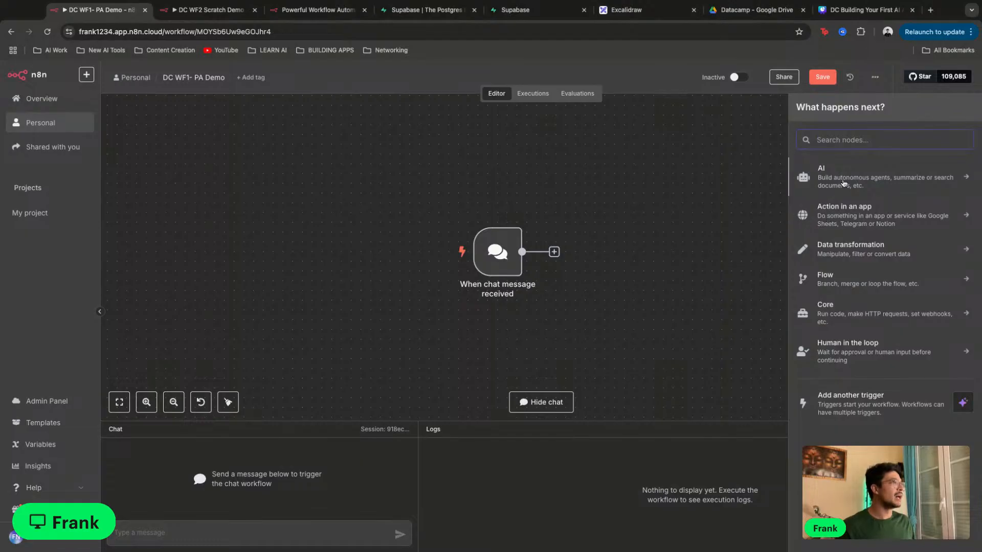
Browse the available AI nodes, view the OpenAI node's actions and return to the AI node list
click(888, 182)
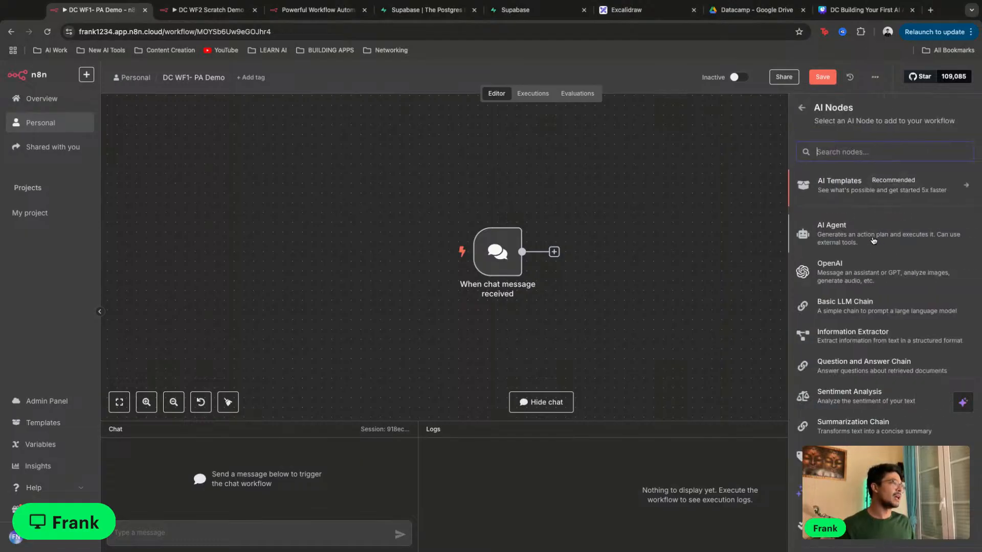
scroll(871, 491, down, 1)
scroll(871, 522, up, 1)
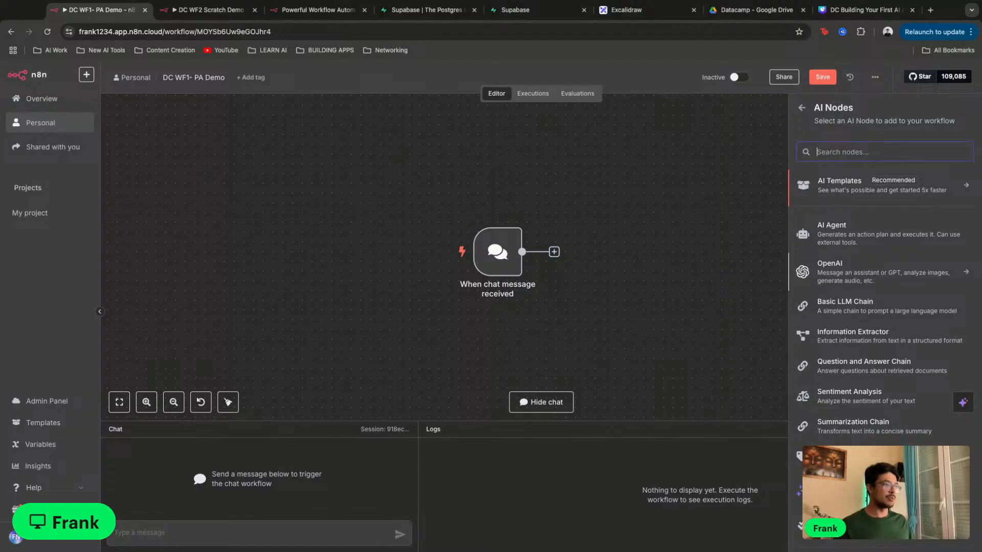
click(869, 273)
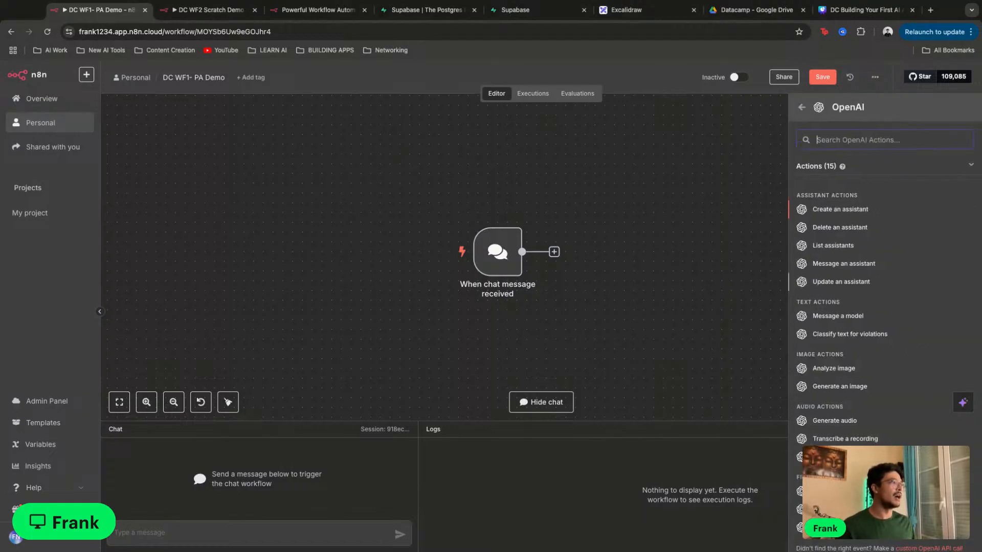
click(802, 108)
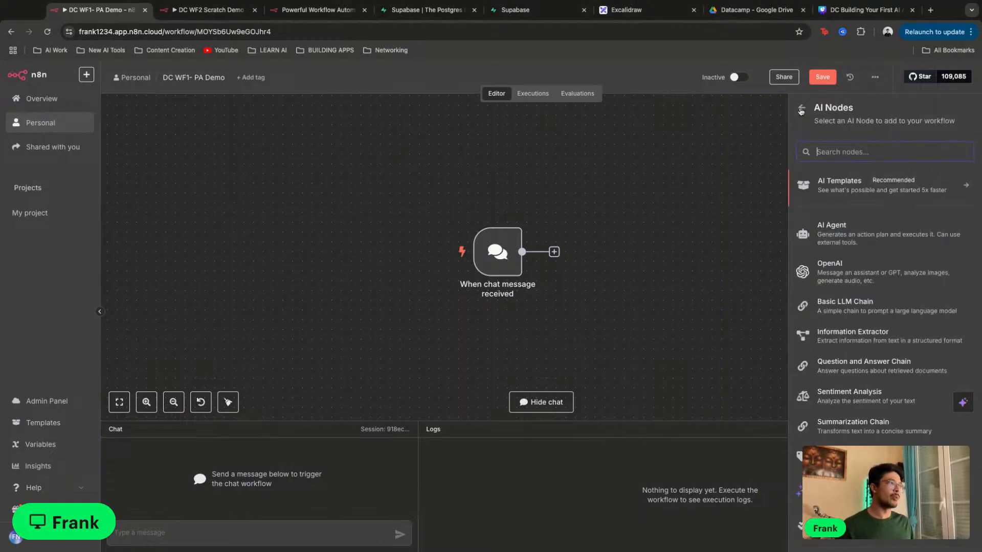
Add an AI Agent node with Connected Chat Trigger Node as its prompt source and return to the canvas
click(867, 239)
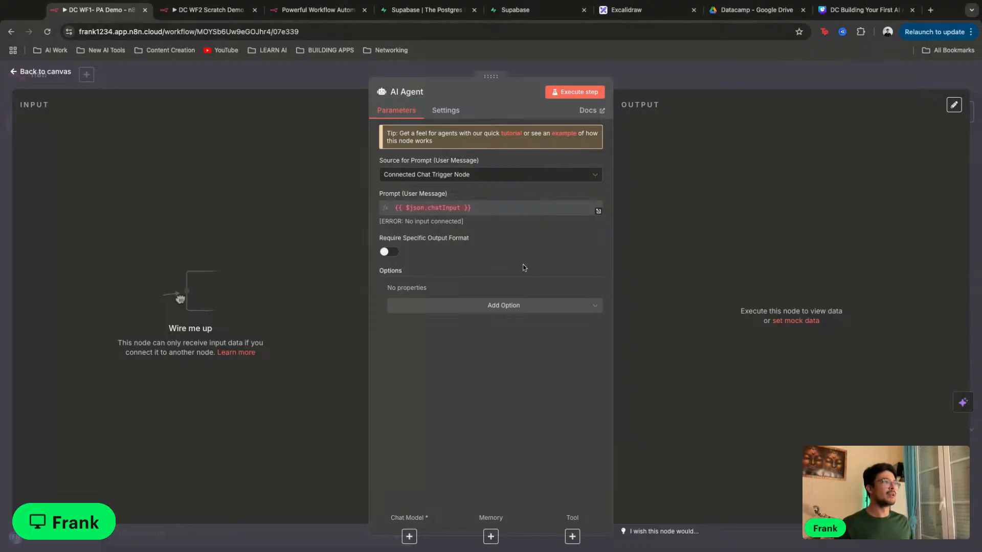
click(437, 176)
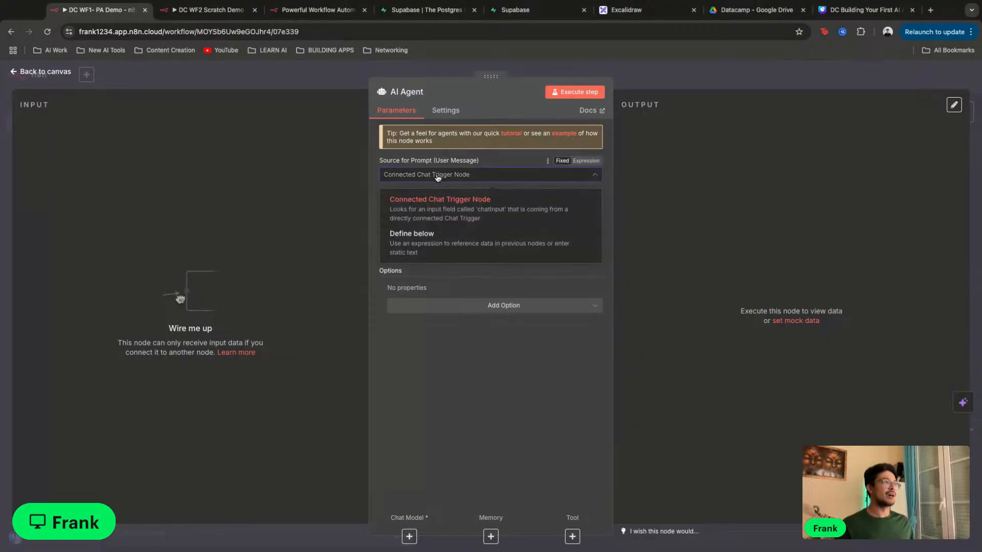
click(440, 201)
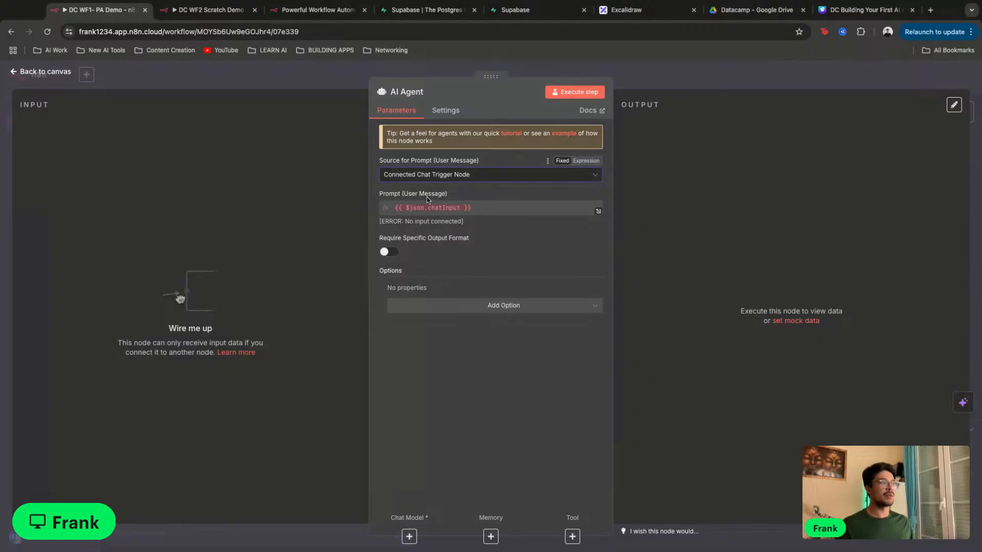
click(746, 64)
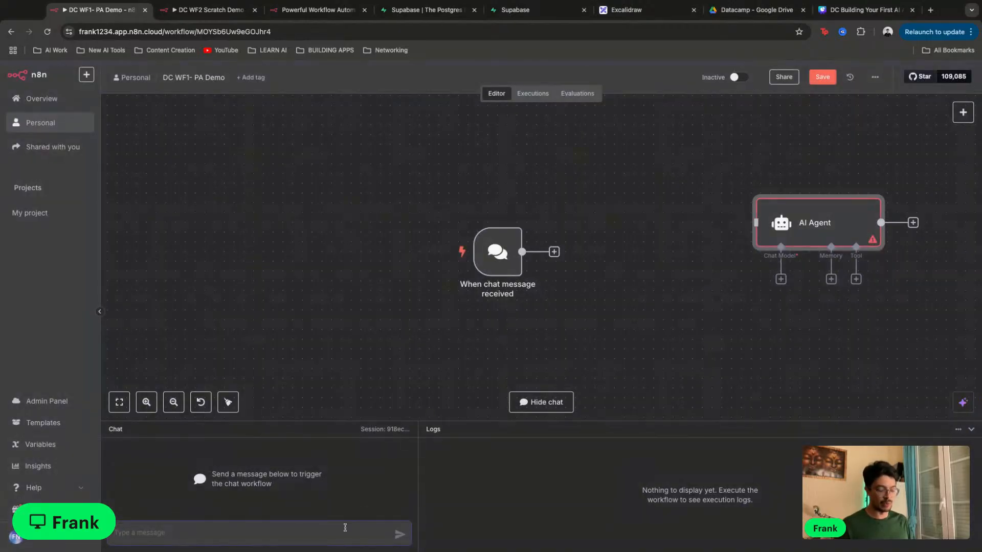
Send the test message "hi" in the workflow chat and examine the returned output
text(hi)
key(Return)
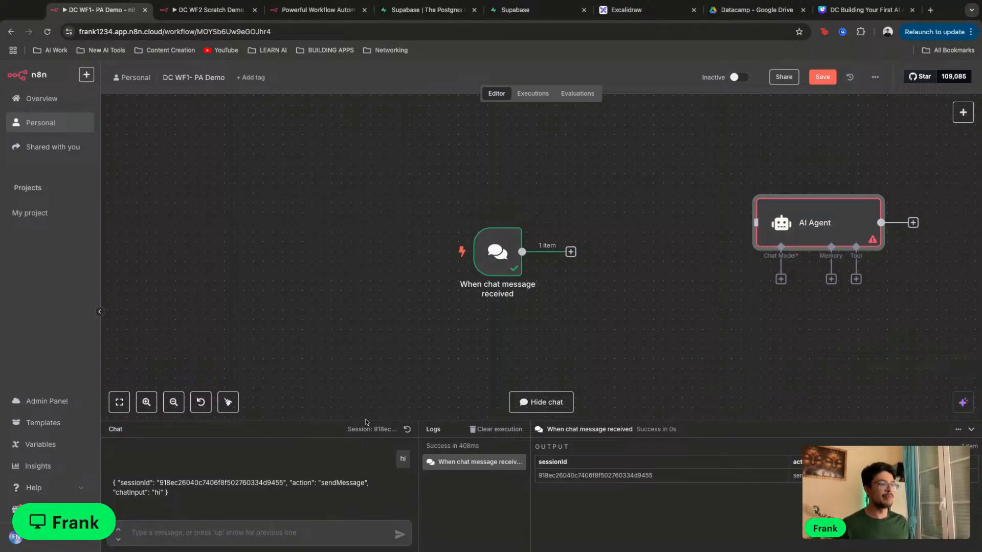
drag(267, 503, 113, 482)
click(209, 504)
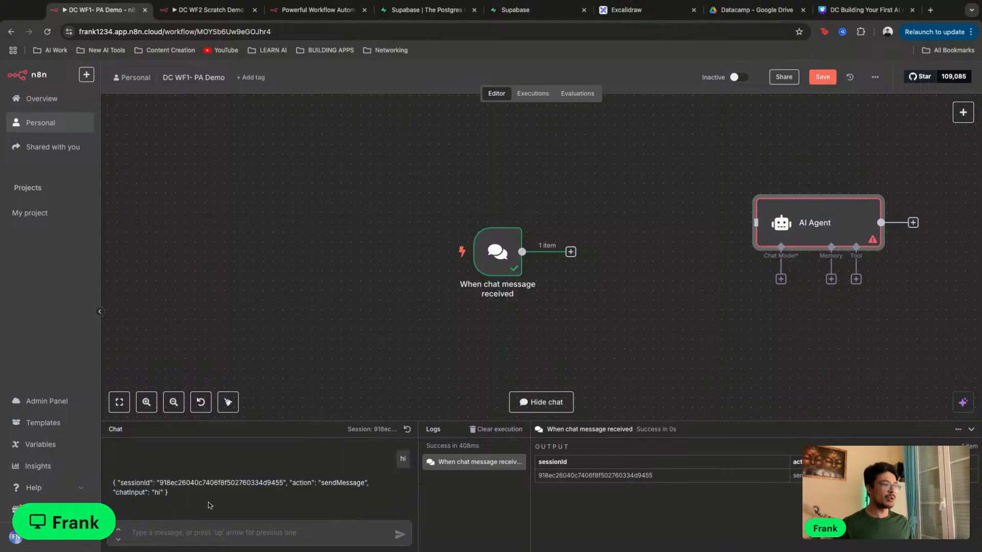
drag(208, 505, 174, 474)
click(186, 504)
click(441, 378)
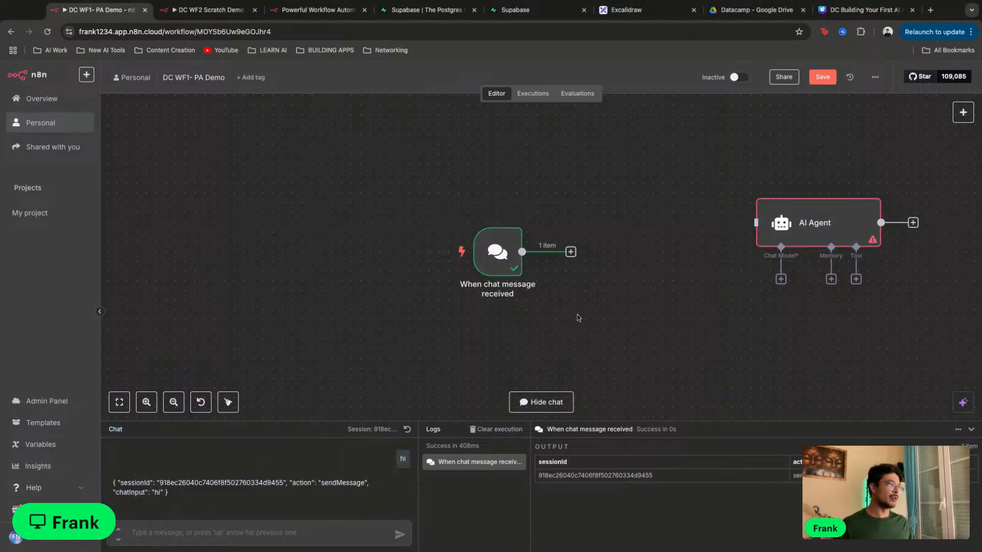
Connect the chat trigger's output to the AI Agent node and place the agent just beside the trigger
drag(758, 223, 619, 251)
drag(716, 263, 686, 262)
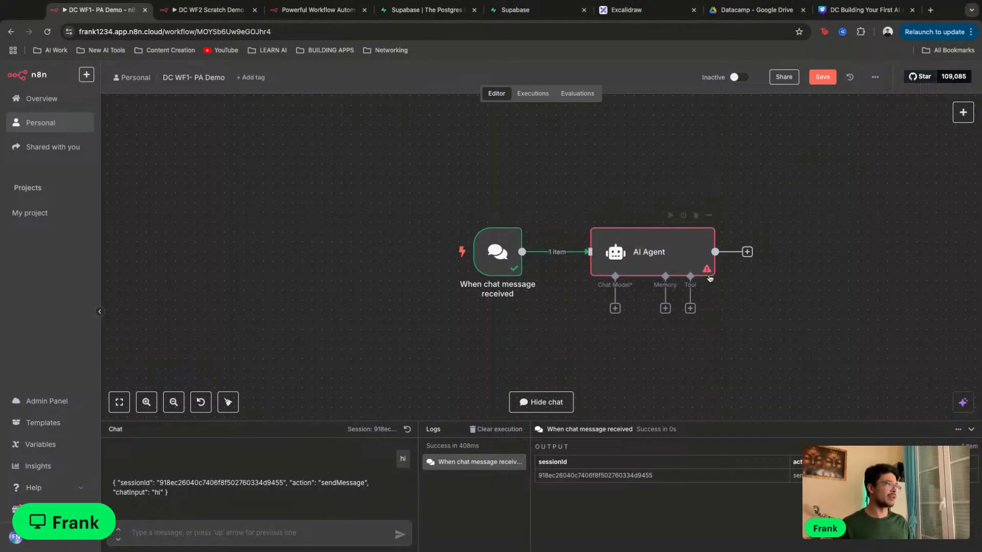
Examine the AI Agent's warning and its chat model, memory and tool connectors, and compare them with the AI Agents slide in Canva
mouse_move(707, 270)
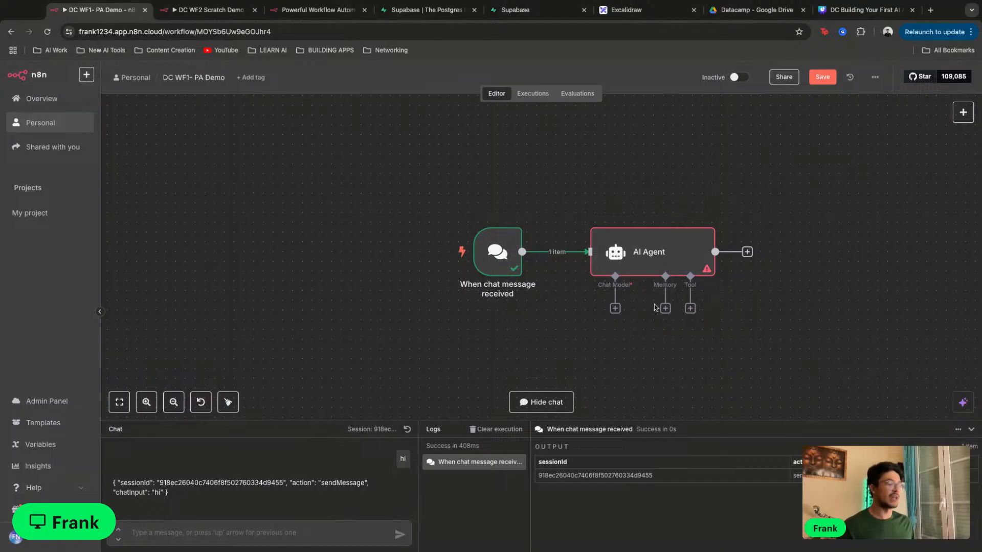
scroll(657, 301, up, 5)
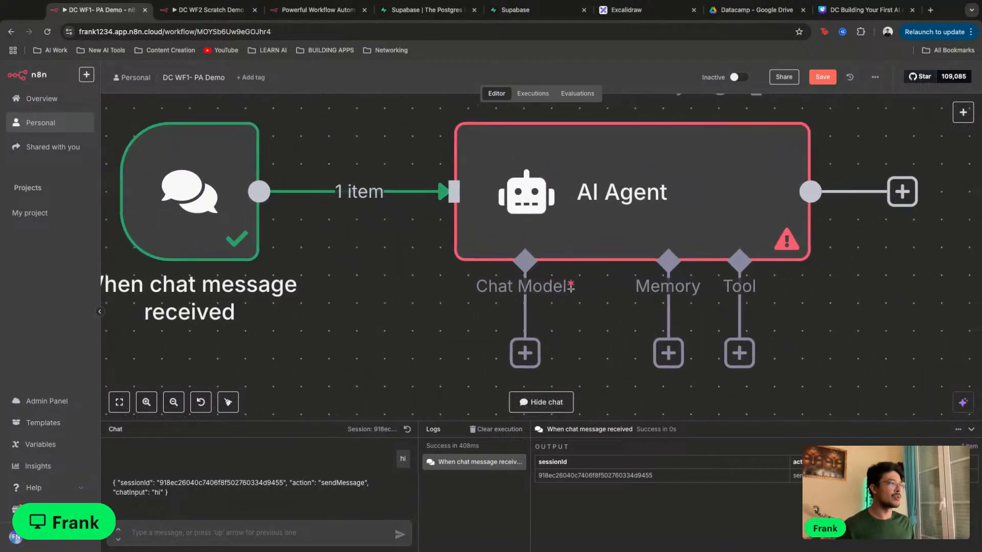
scroll(572, 287, down, 1)
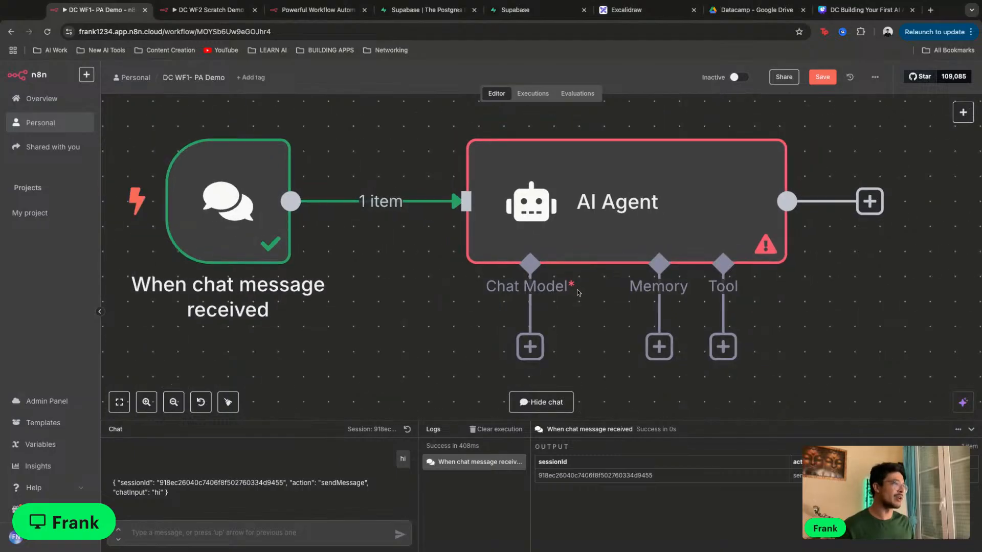
mouse_move(563, 227)
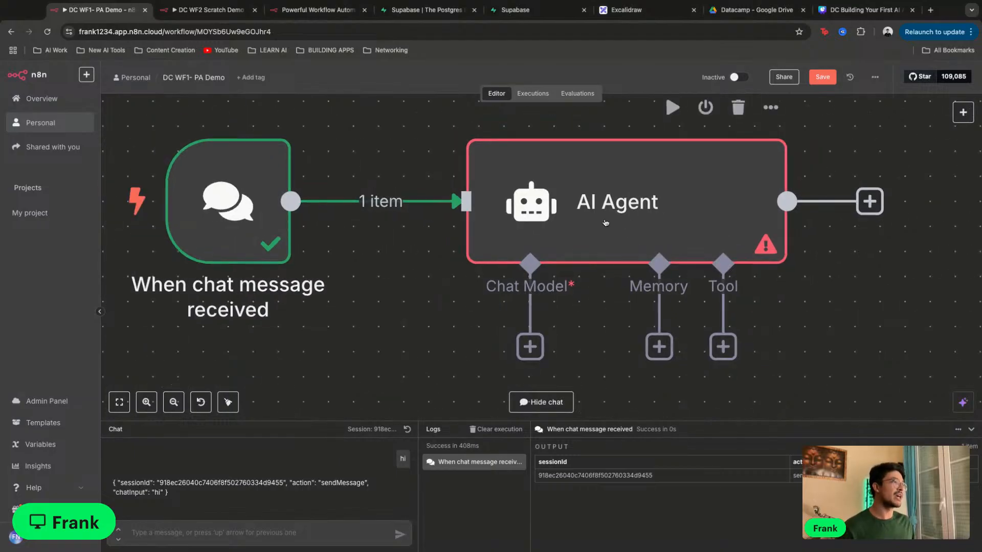
scroll(605, 303, down, 5)
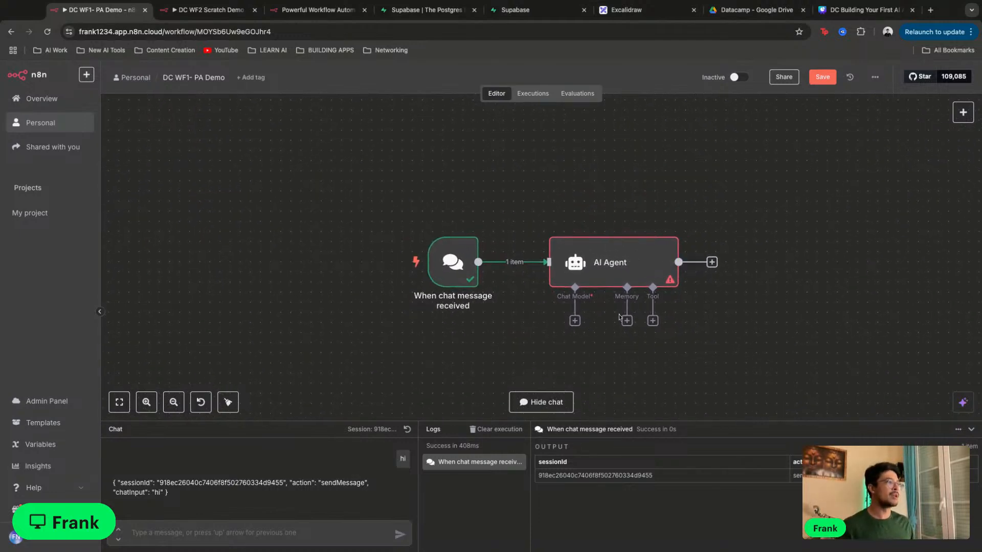
scroll(608, 300, down, 1)
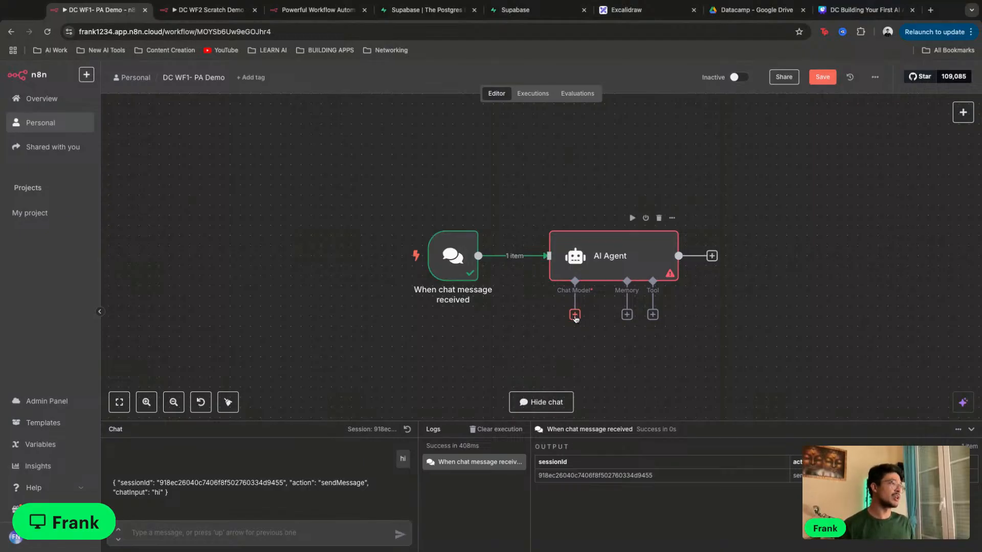
click(864, 10)
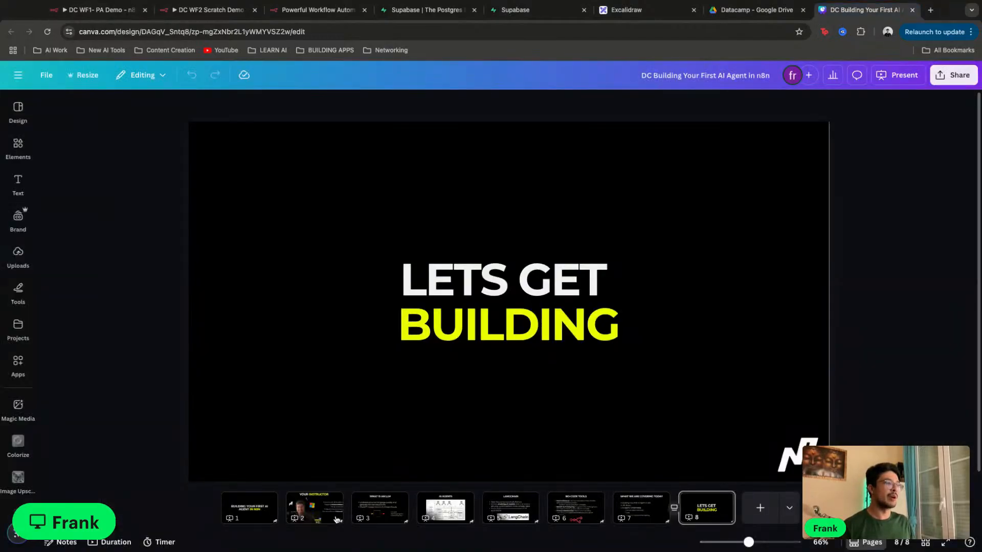
click(432, 520)
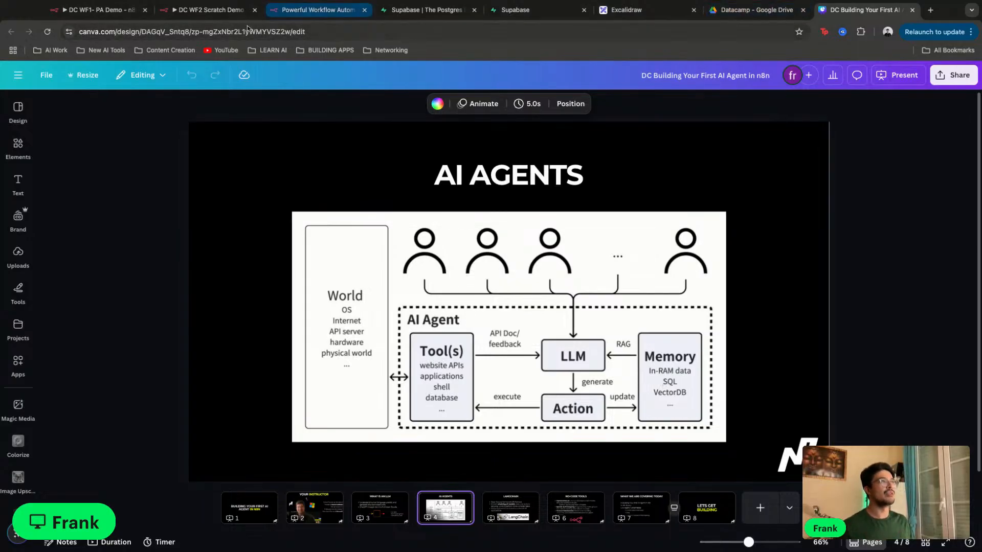
click(105, 10)
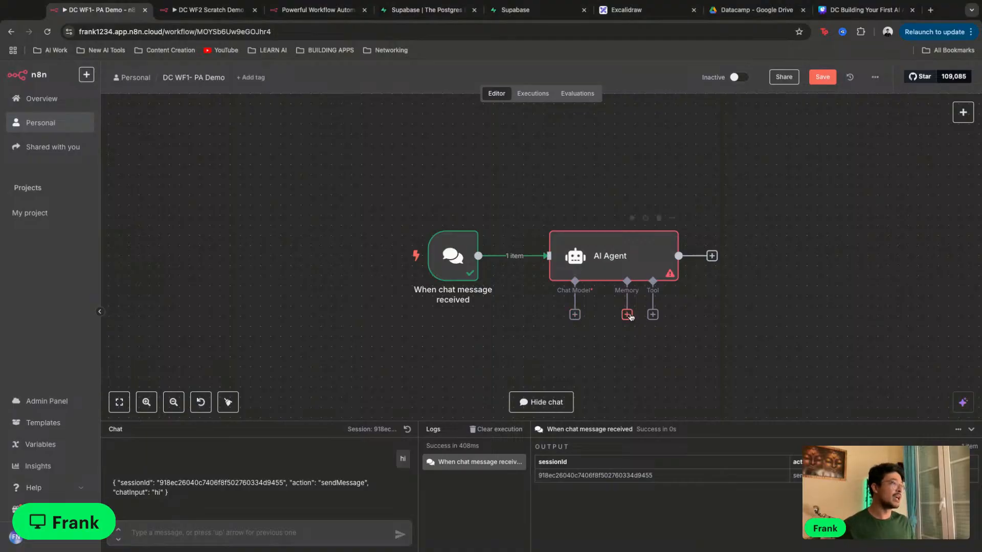
Attach an OpenAI Chat Model using gpt-4o-mini to the AI Agent's chat model connector and return to the canvas
click(575, 315)
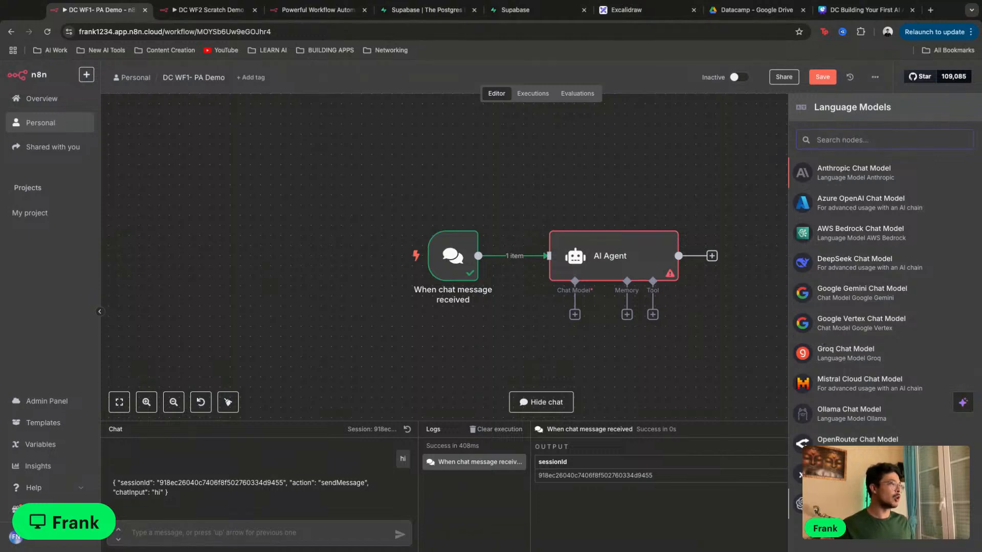
click(850, 504)
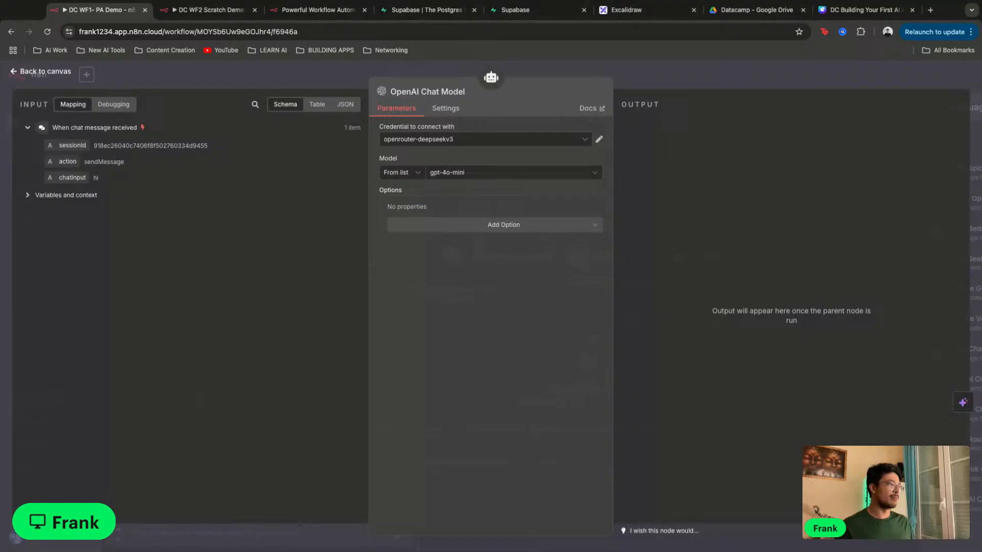
click(722, 79)
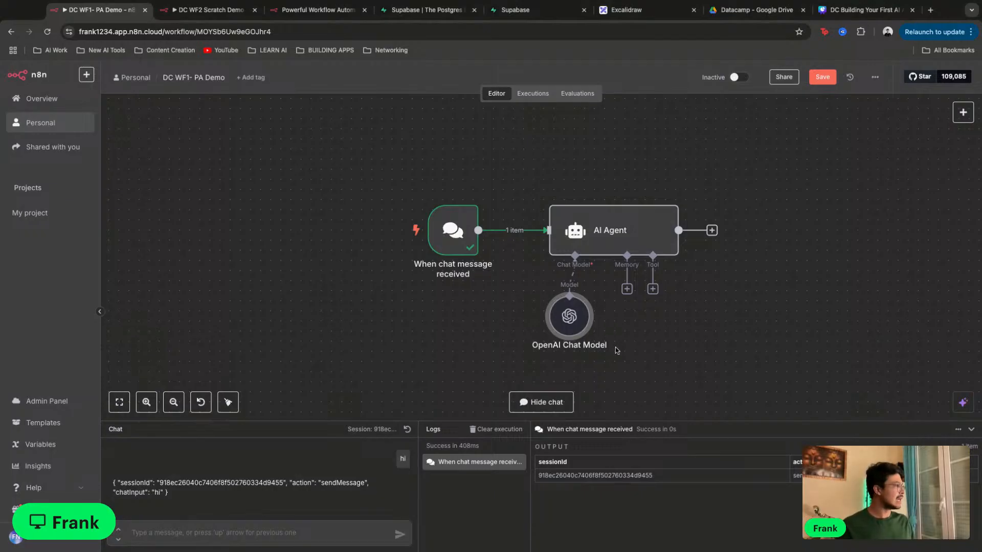
double_click(574, 320)
click(727, 87)
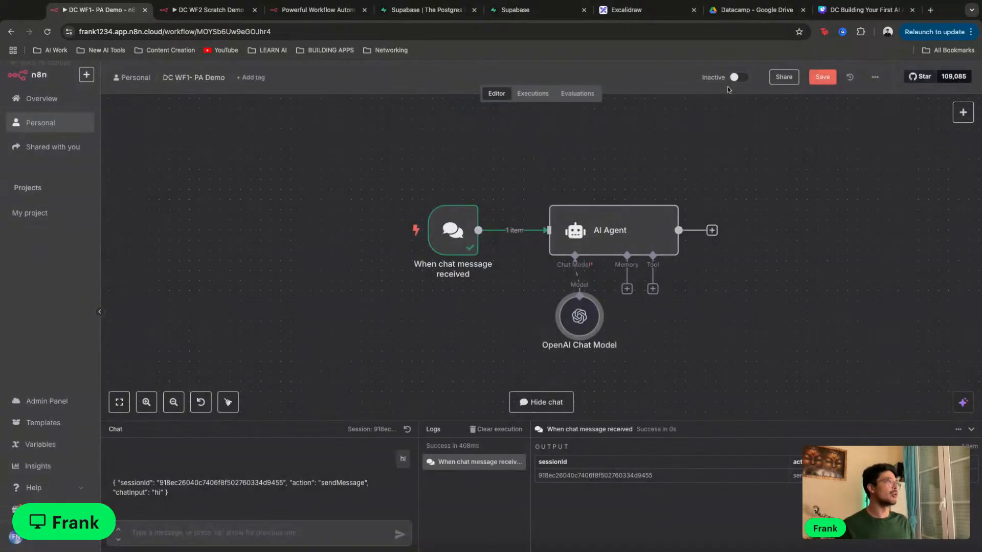
Search Google for openai in a new browser tab and open the OpenAI platform's API keys page
click(930, 10)
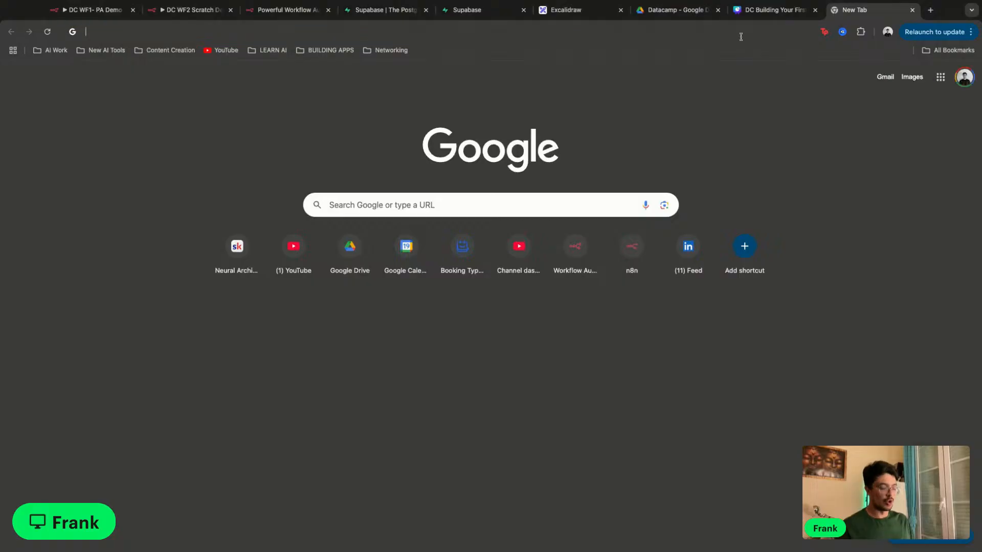
text(open)
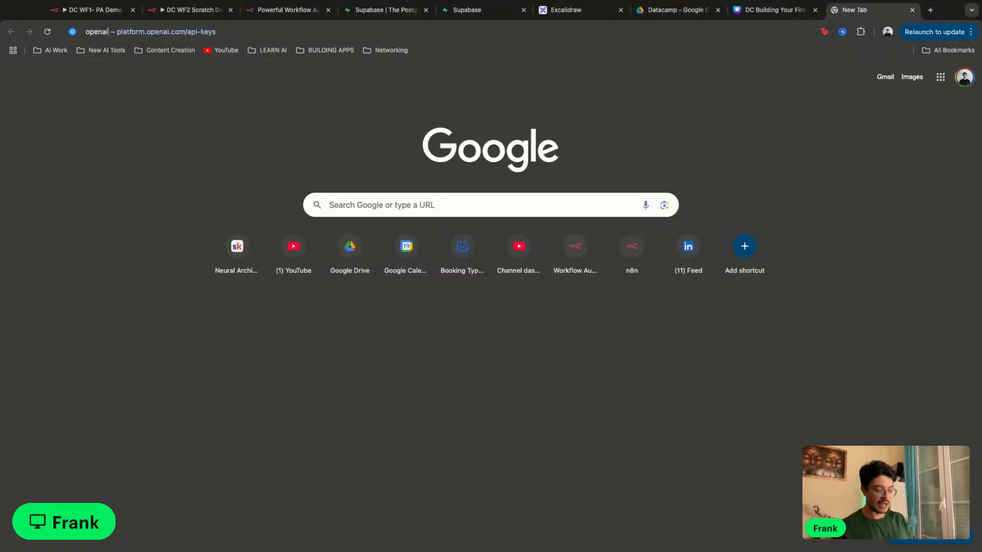
text(ai)
key(Delete)
key(Return)
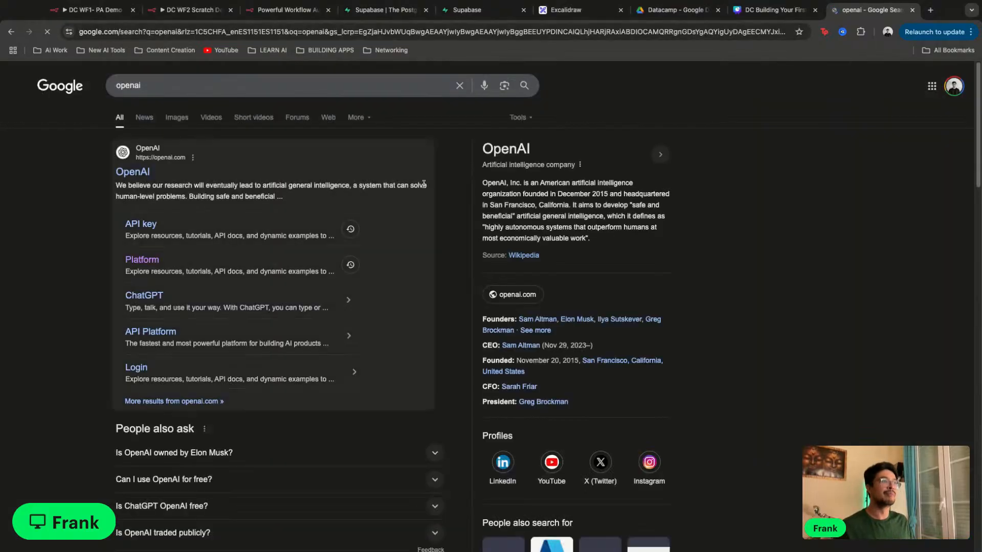
click(149, 228)
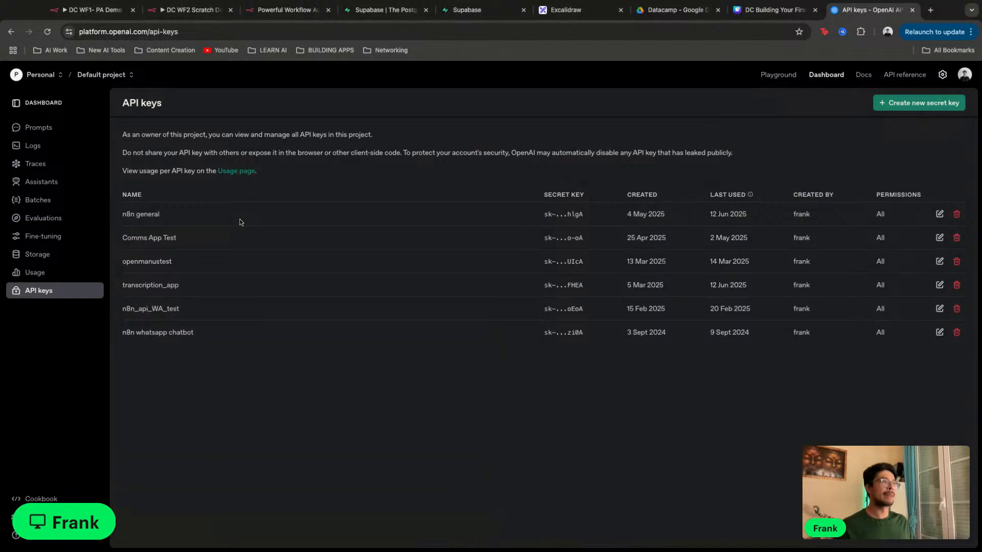
click(198, 33)
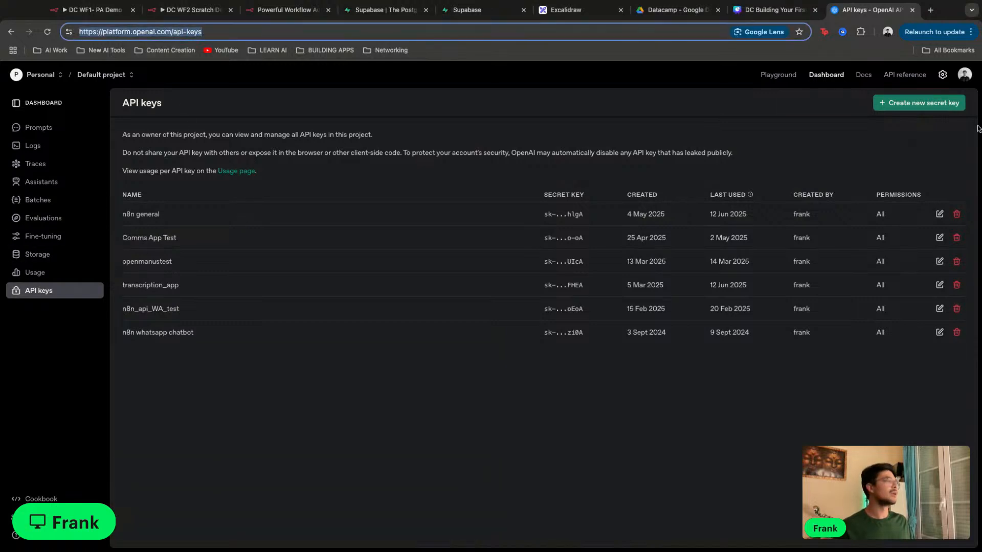
key(super+Tab)
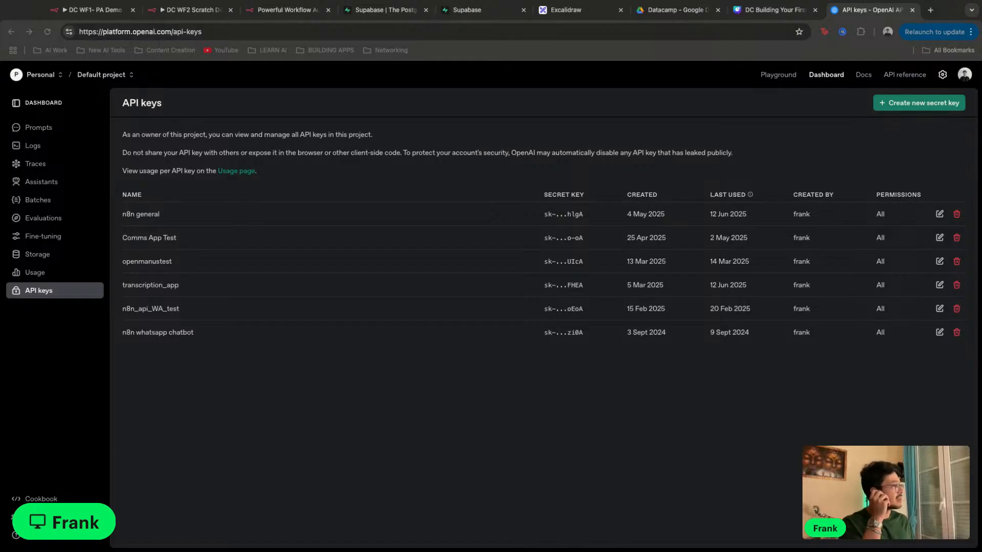
key(super+Tab)
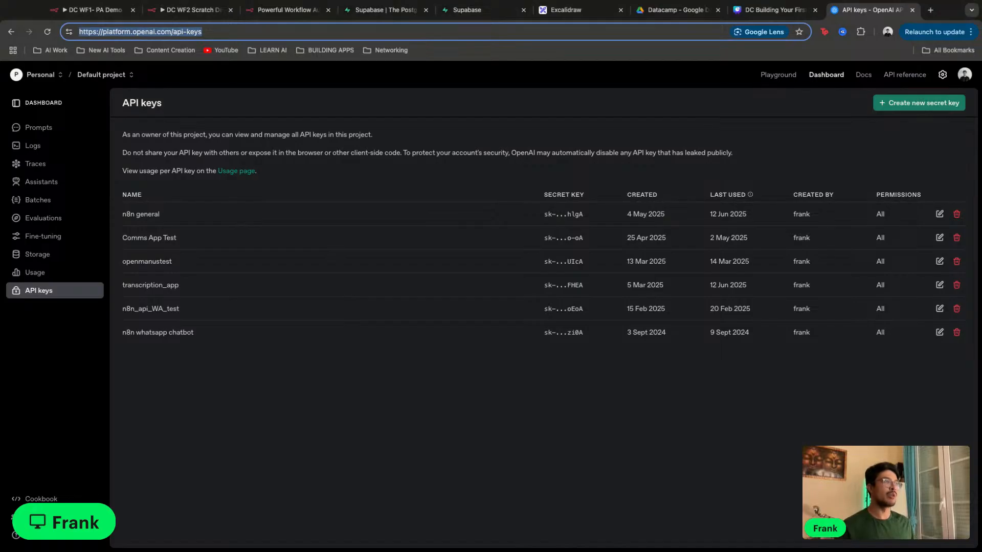
Go back to the n8n workflow and view the credential choices of the OpenAI Chat Model node
click(97, 11)
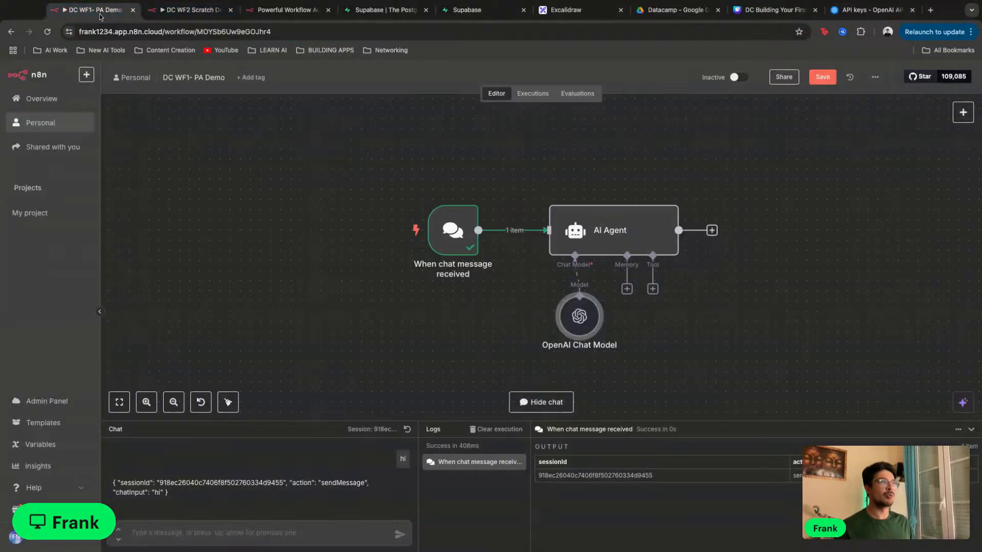
drag(595, 315, 585, 325)
double_click(585, 326)
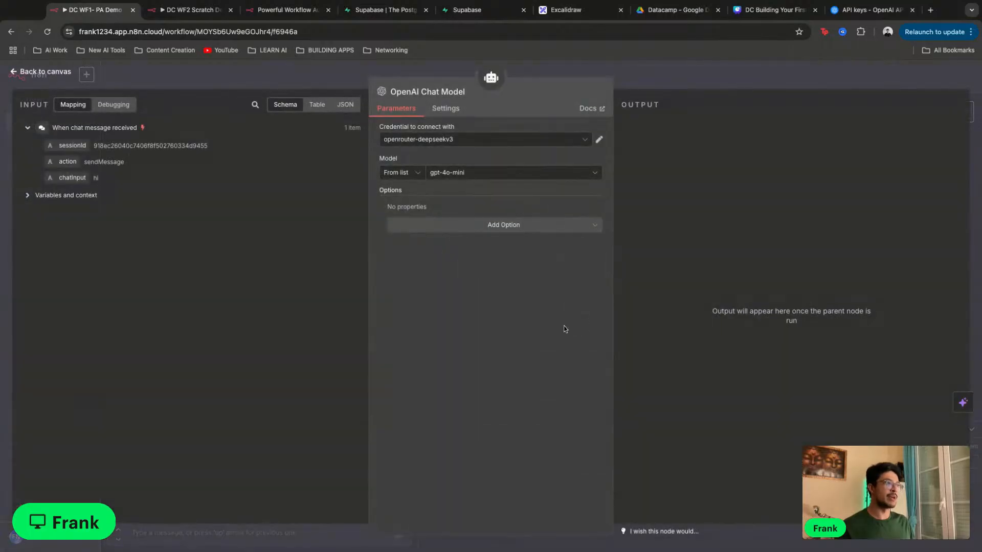
click(511, 139)
click(630, 153)
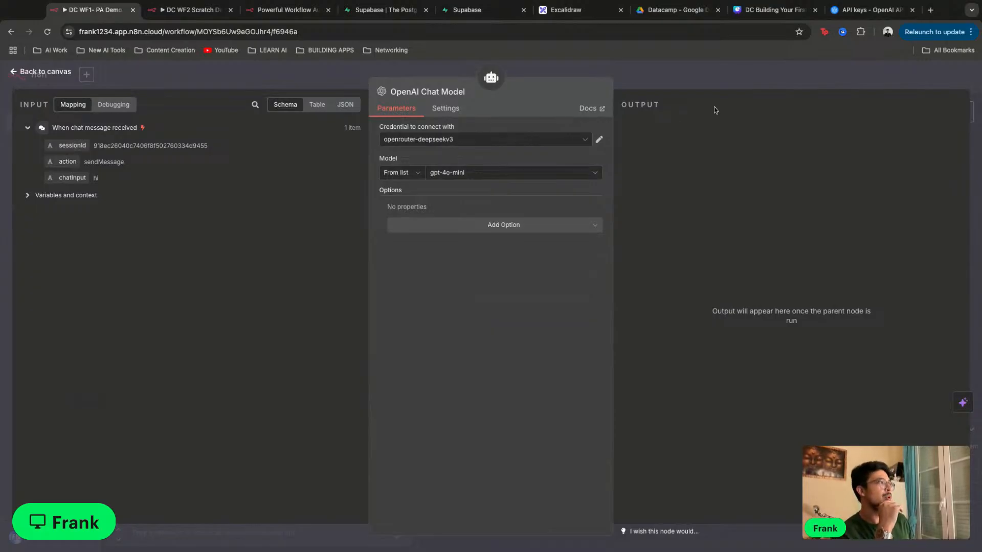
Create an OpenAI secret key named Demo DC in the Default project with all permissions and copy it
click(872, 10)
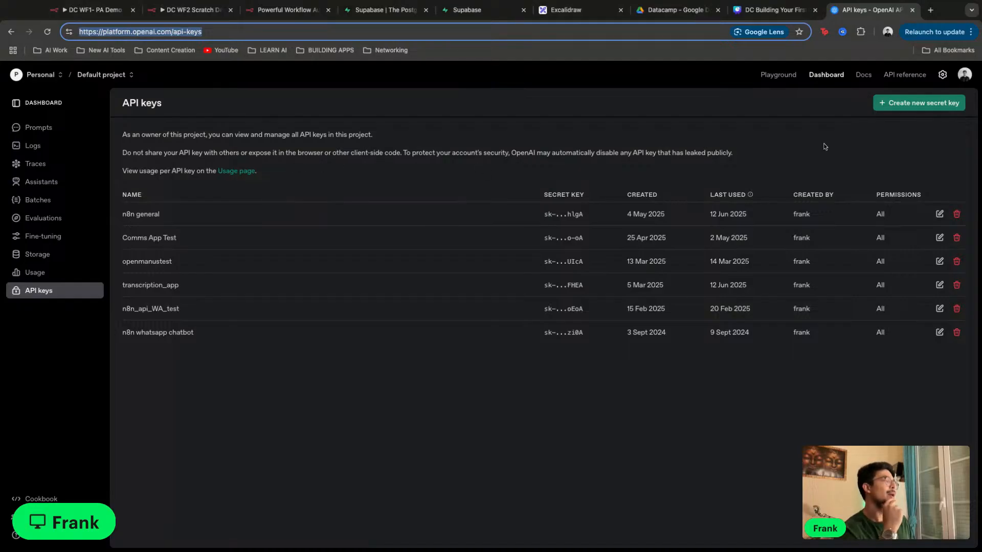
click(926, 108)
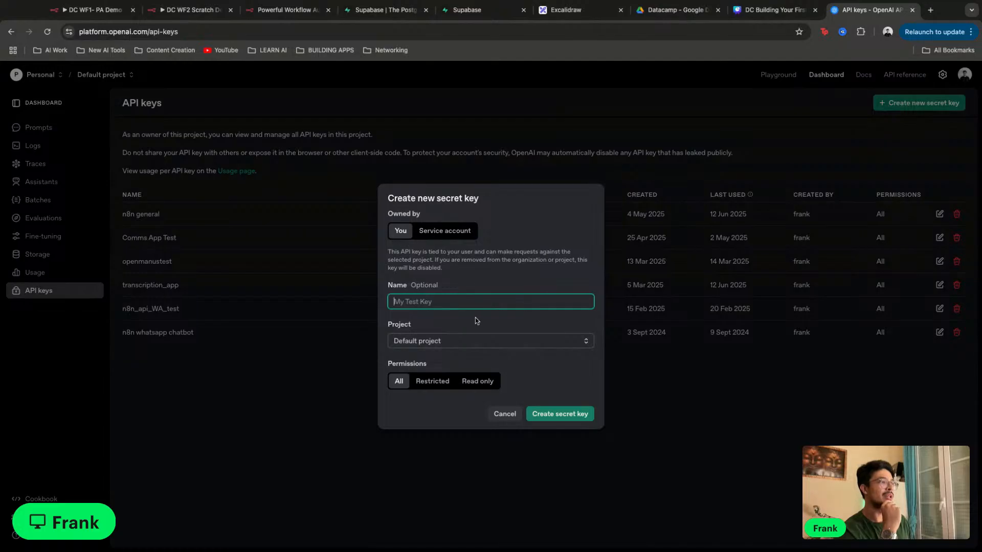
text(BLABLA)
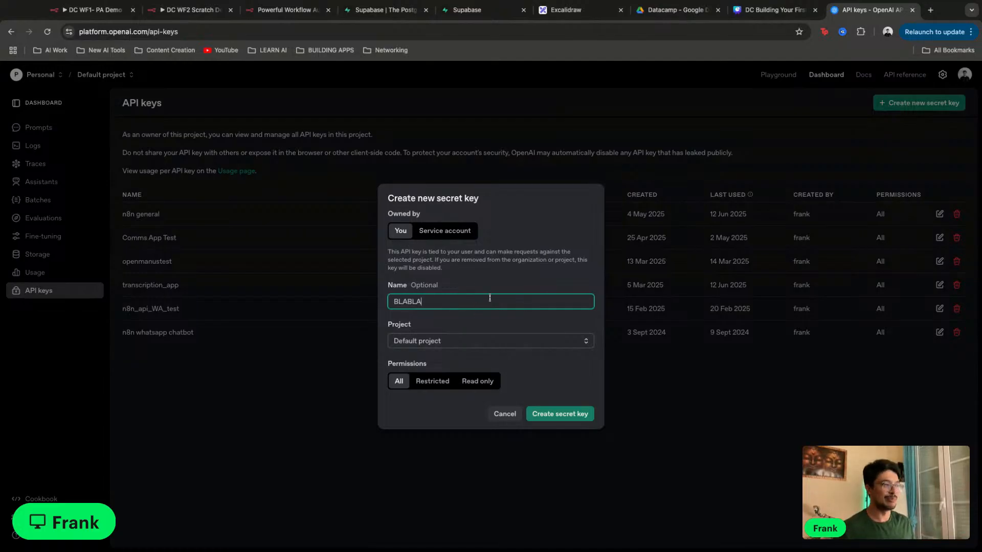
double_click(492, 298)
text(Demo DC)
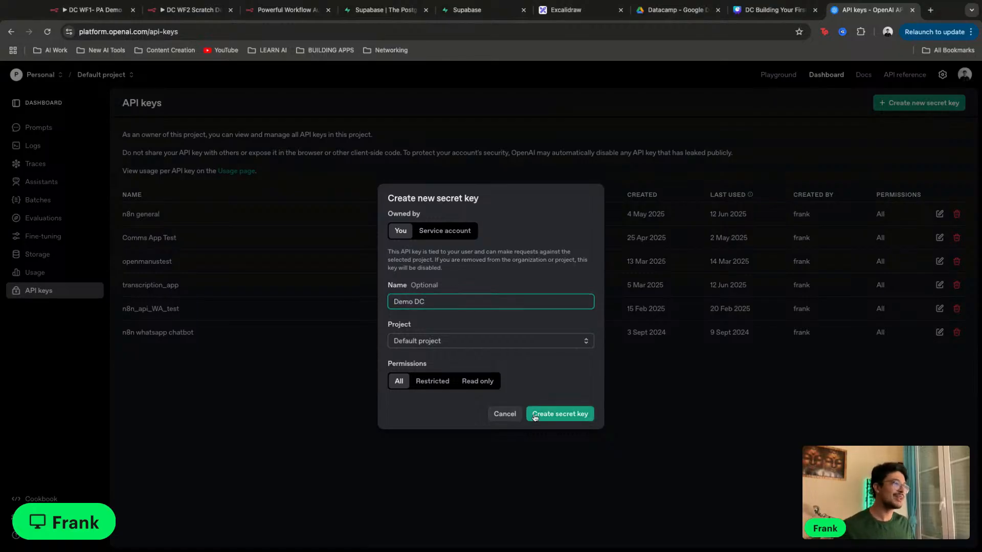
click(559, 414)
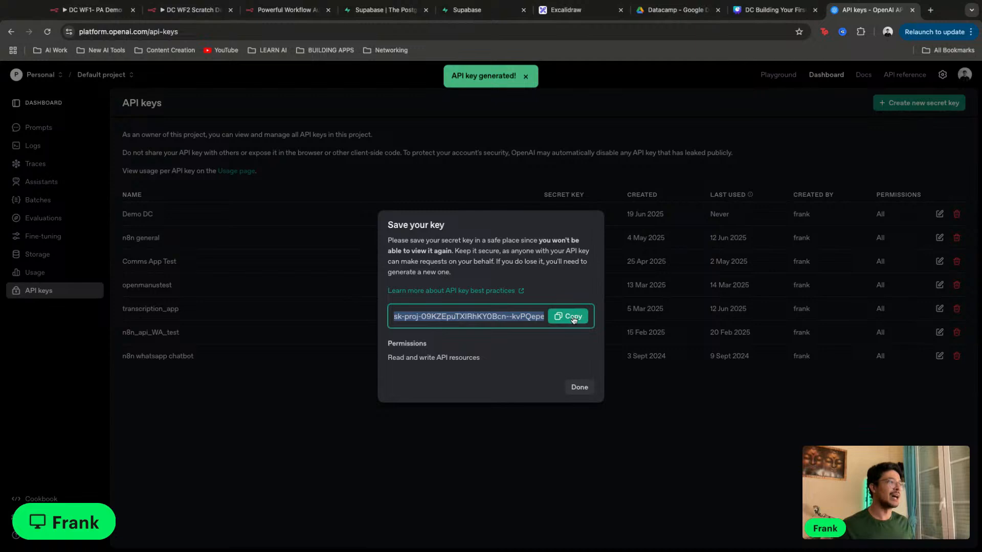
click(573, 317)
click(580, 387)
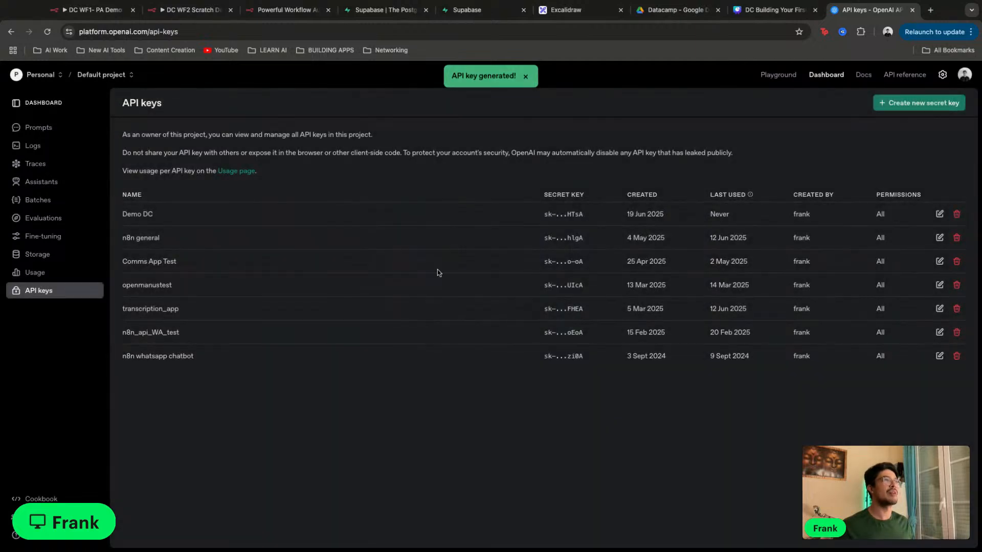
In the n8n OpenAI Chat Model node, start a new OpenAI credential and paste the API key into it
click(114, 16)
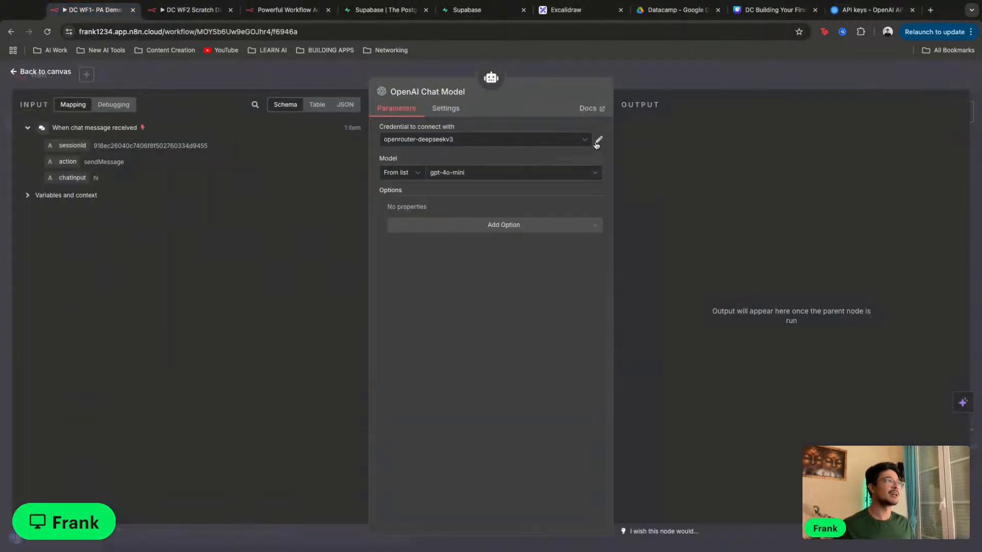
click(576, 144)
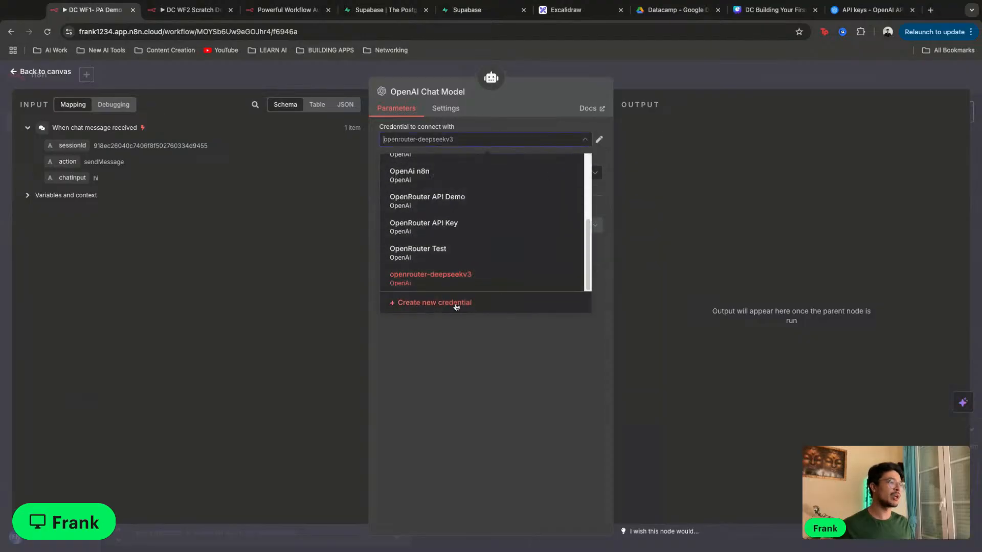
scroll(460, 266, up, 5)
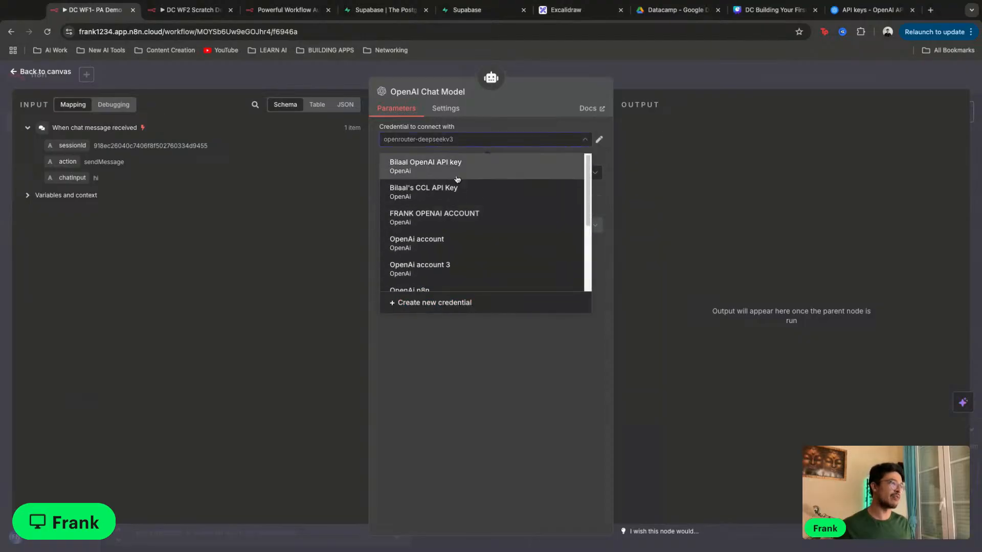
click(461, 305)
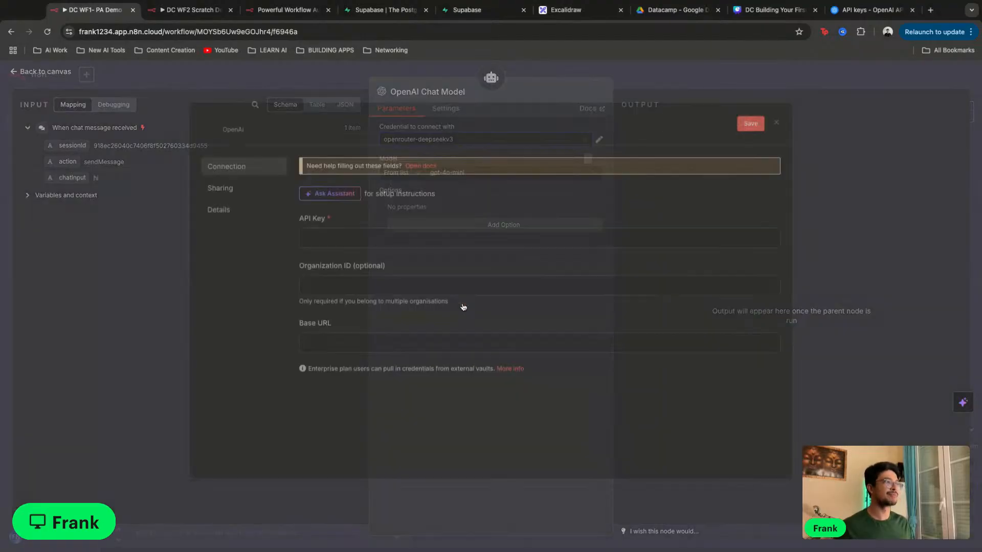
click(433, 243)
key(super+v)
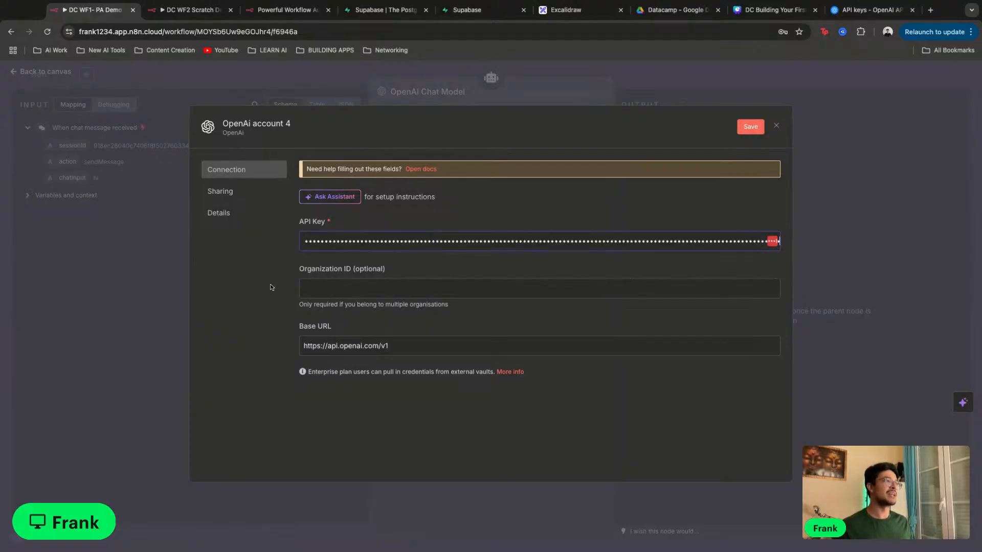
Re-enter the API key in the credential and display it as an expression, dismissing the LastPass prompt
key(super+a)
key(BackSpace)
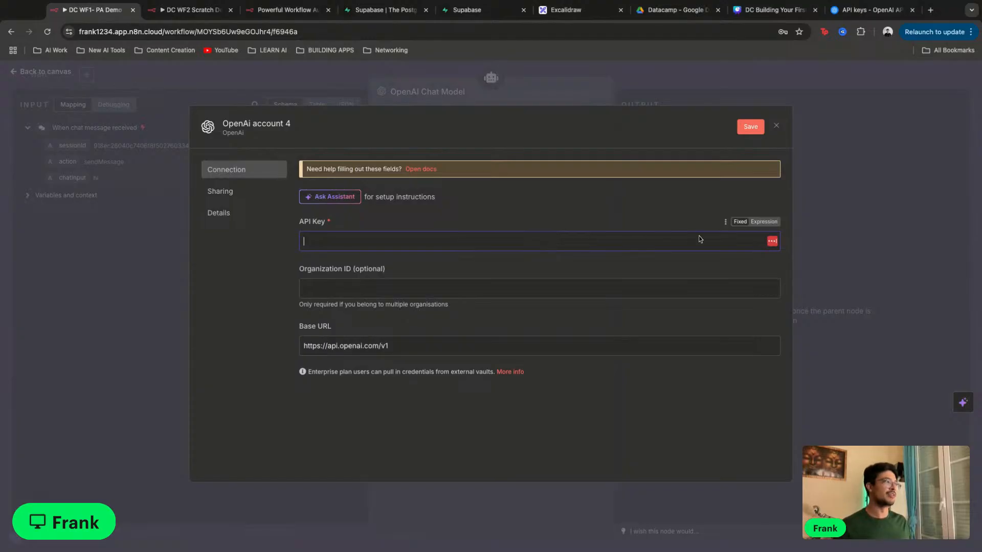
key(super+v)
click(763, 223)
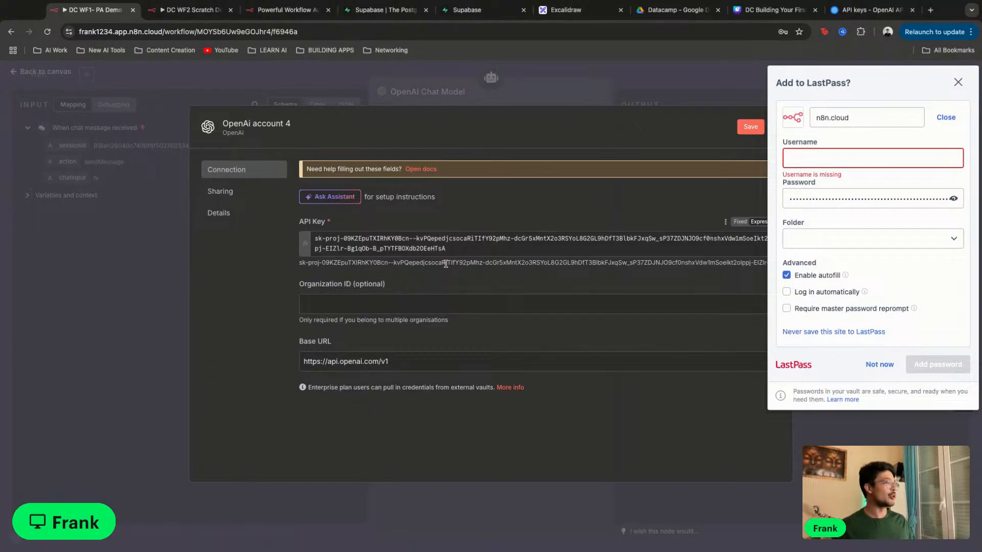
click(958, 82)
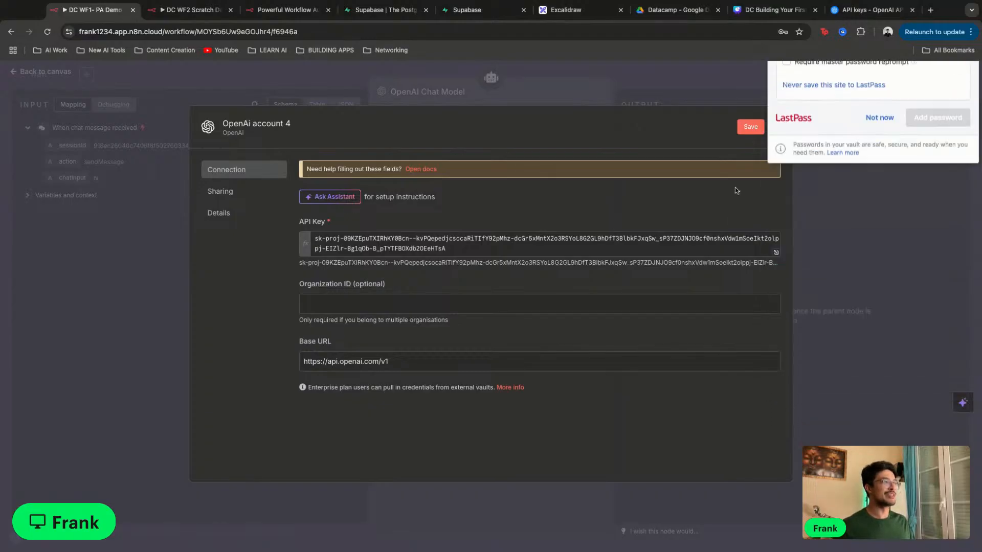
click(619, 249)
drag(585, 252, 474, 238)
triple_click(516, 222)
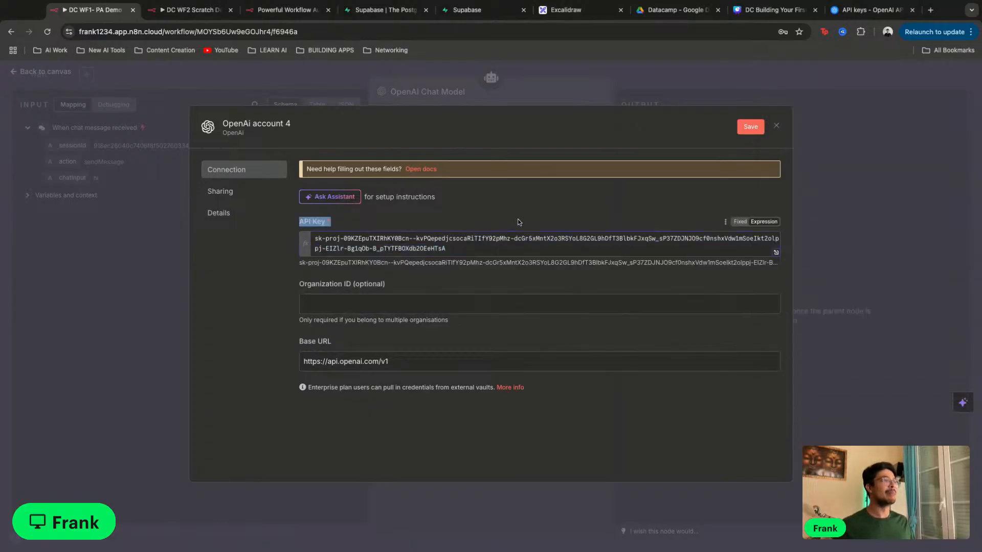
Clear the API key field, return it to Fixed mode, paste the API key and save the credential
click(494, 240)
key(ctrl+a)
key(BackSpace)
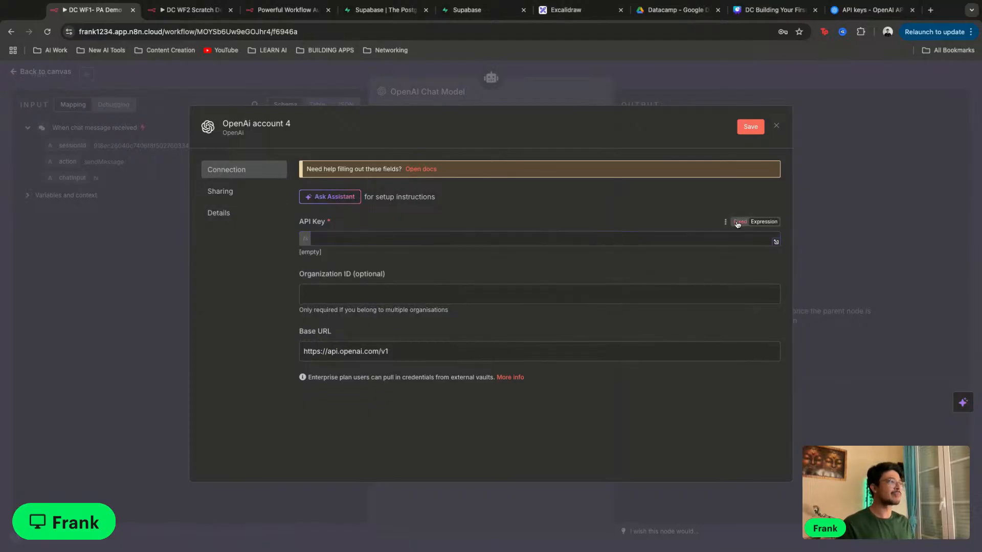
click(737, 223)
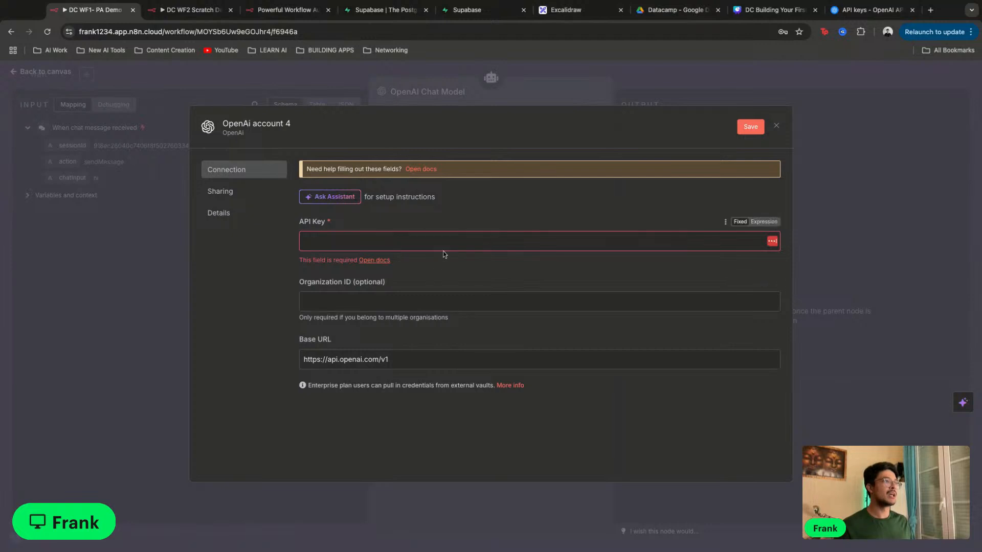
key(ctrl+v)
click(750, 127)
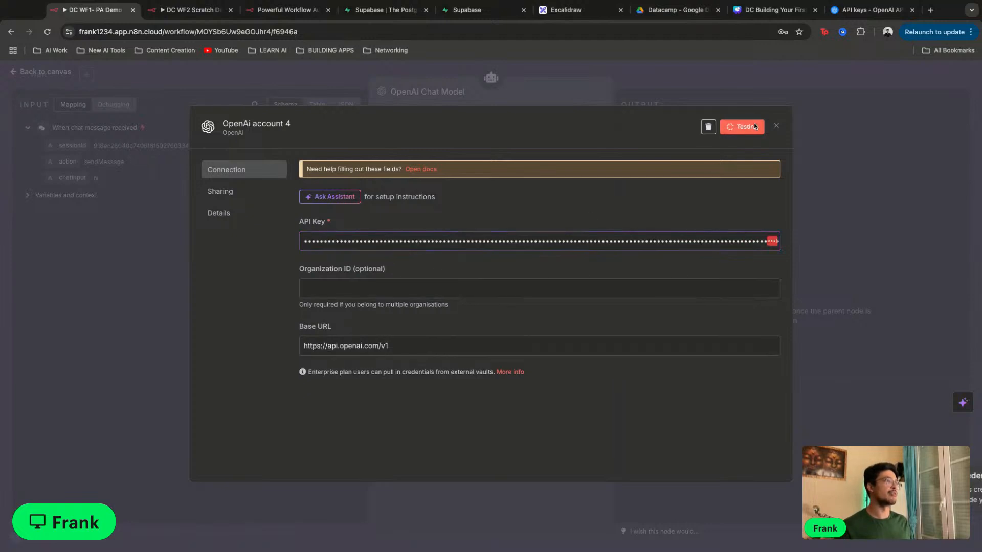
Change the OpenAI credential's name to n8n openAI Key
click(262, 125)
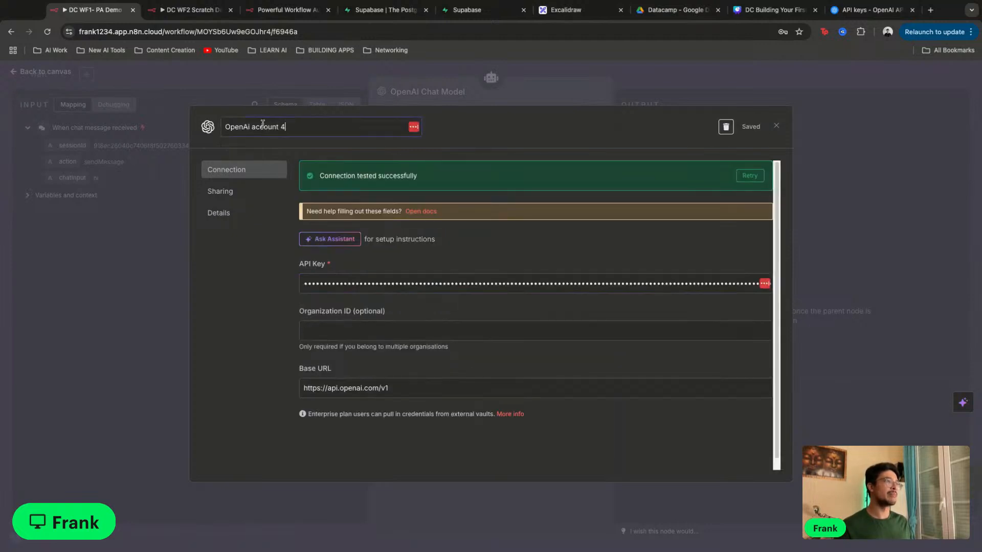
text(n8n)
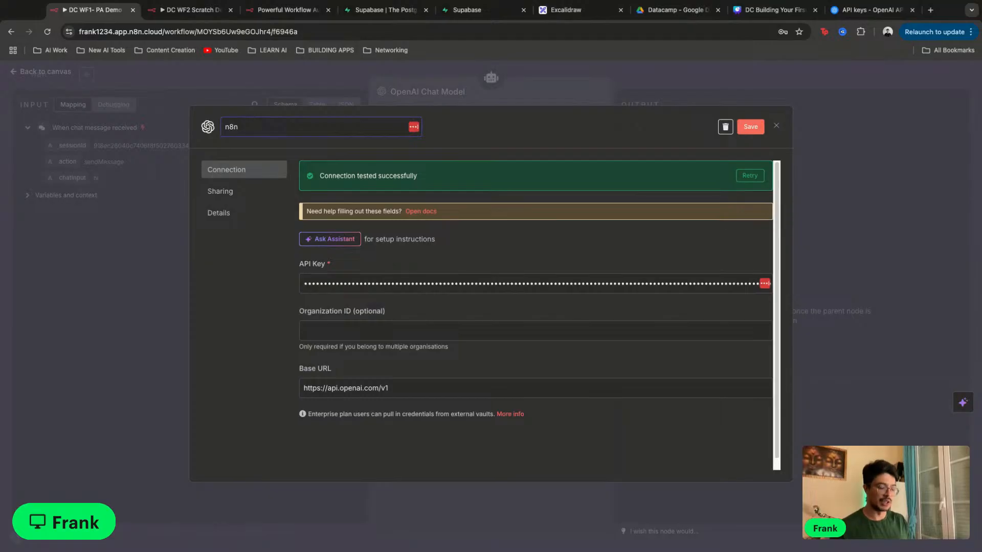
text( openAI Key)
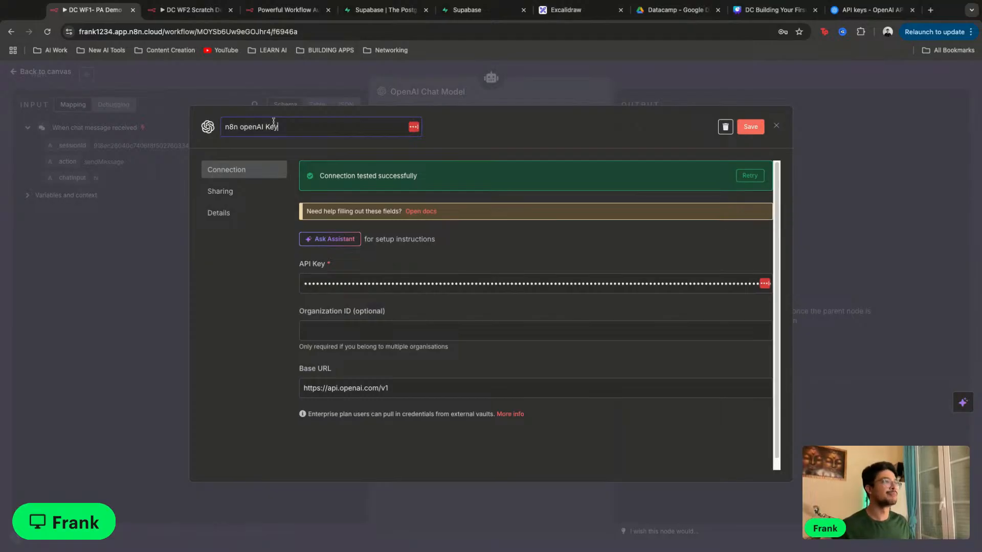
click(248, 263)
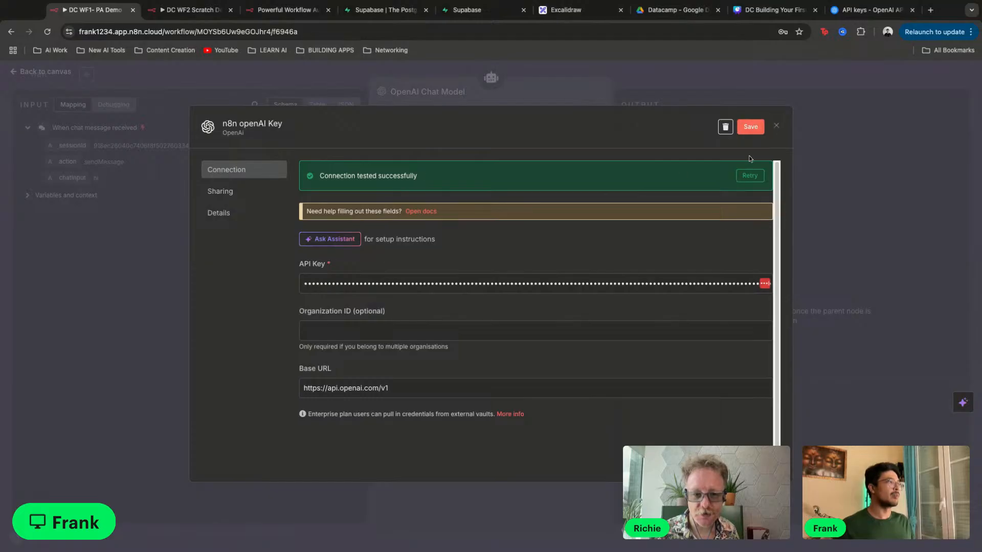
Close the OpenAI credential without saving the name change and dismiss the LastPass prompt
click(777, 128)
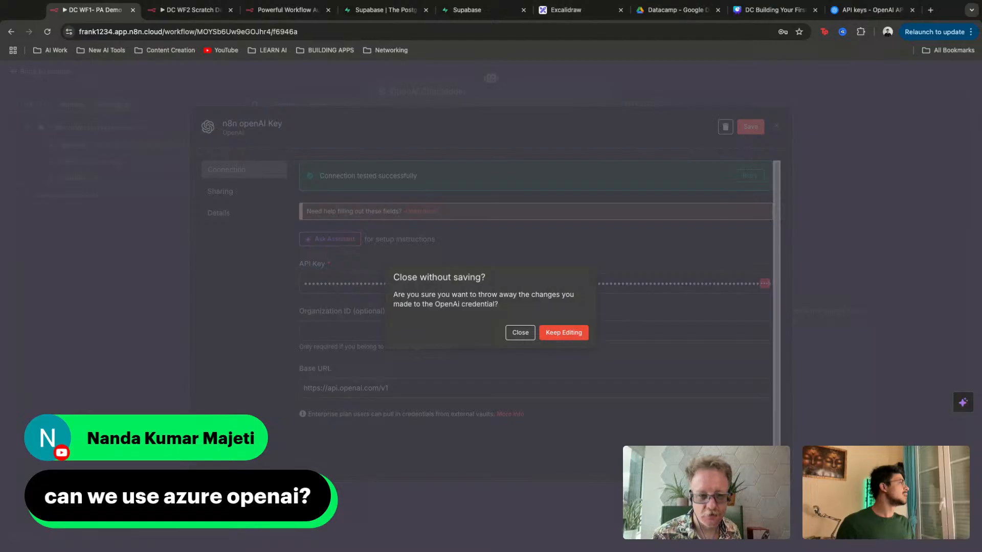
click(563, 333)
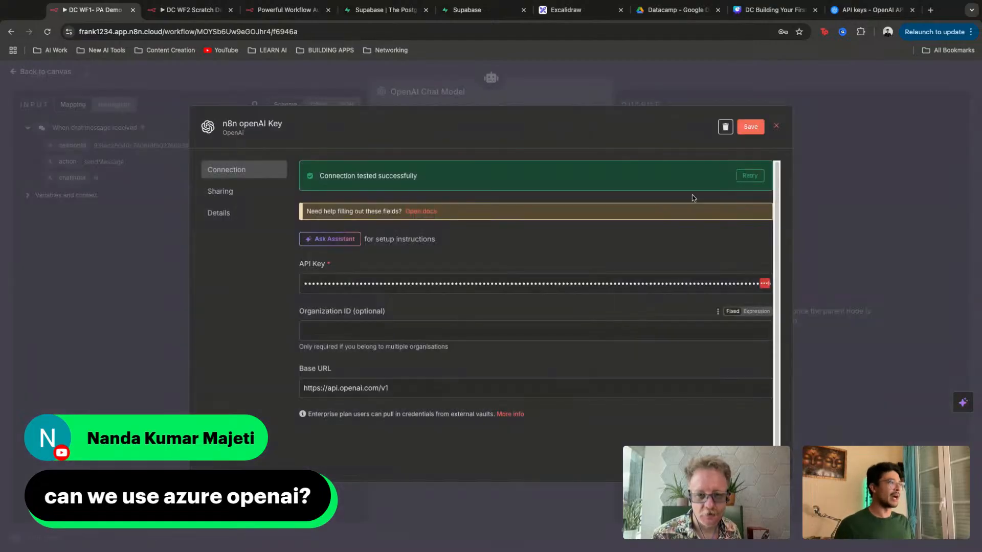
click(779, 125)
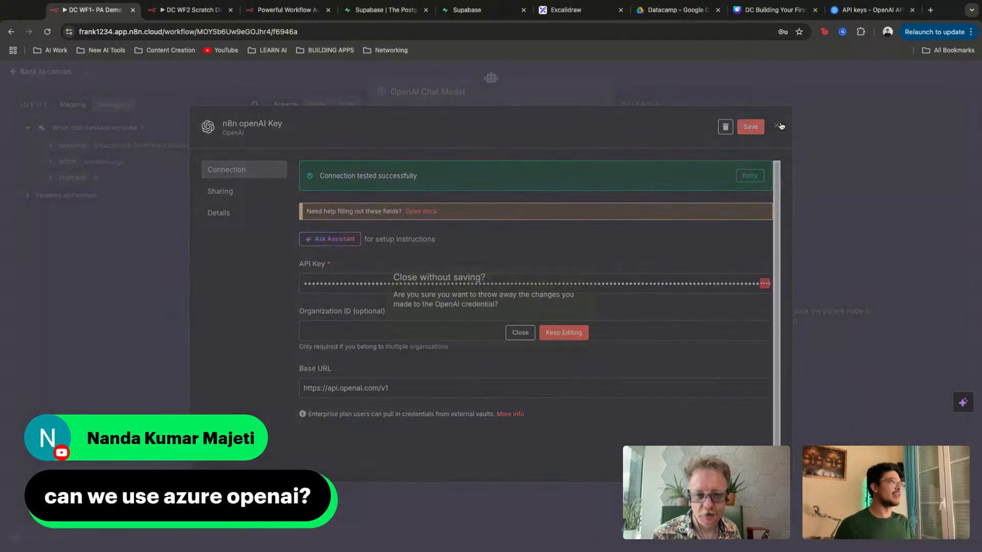
click(519, 332)
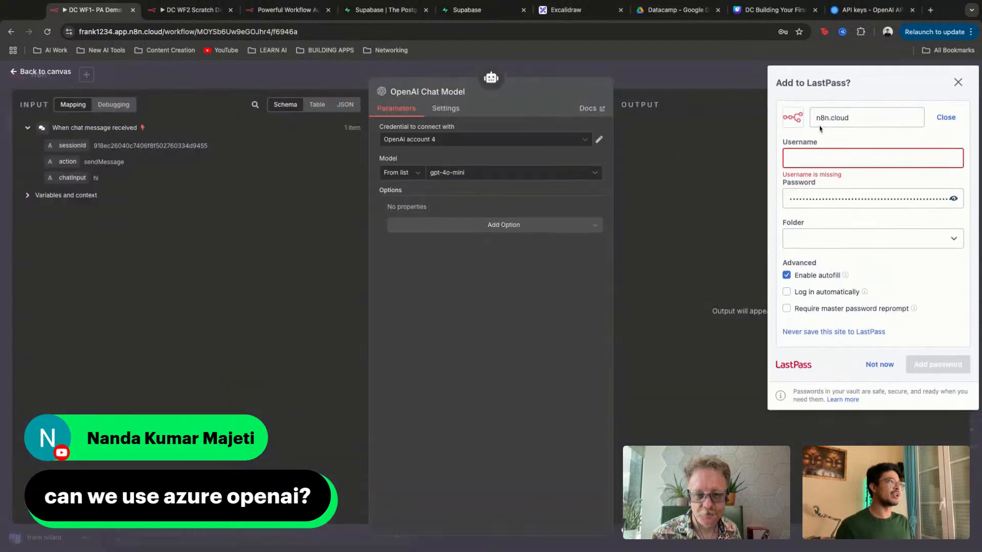
click(957, 83)
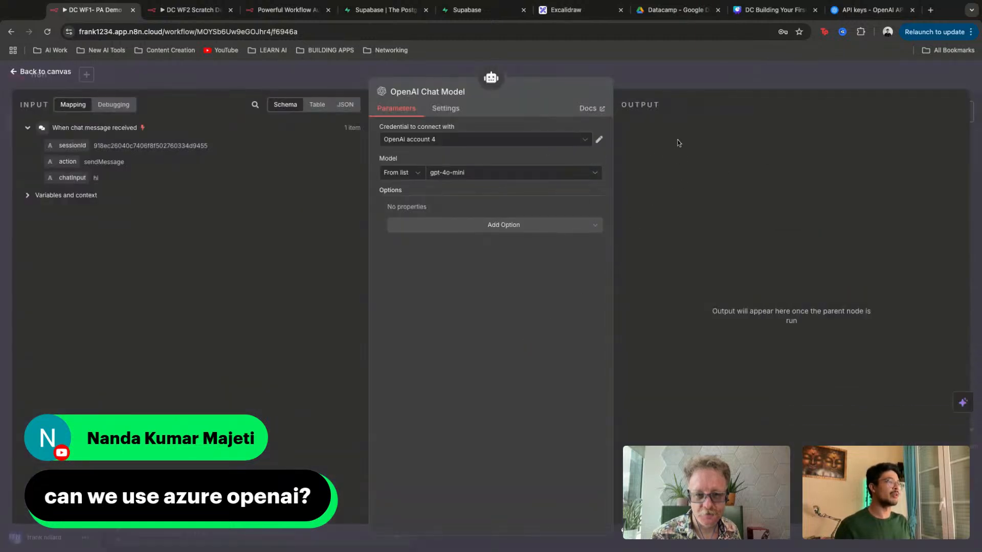
click(582, 145)
Revoke the Demo DC secret key on the OpenAI API keys page
click(869, 10)
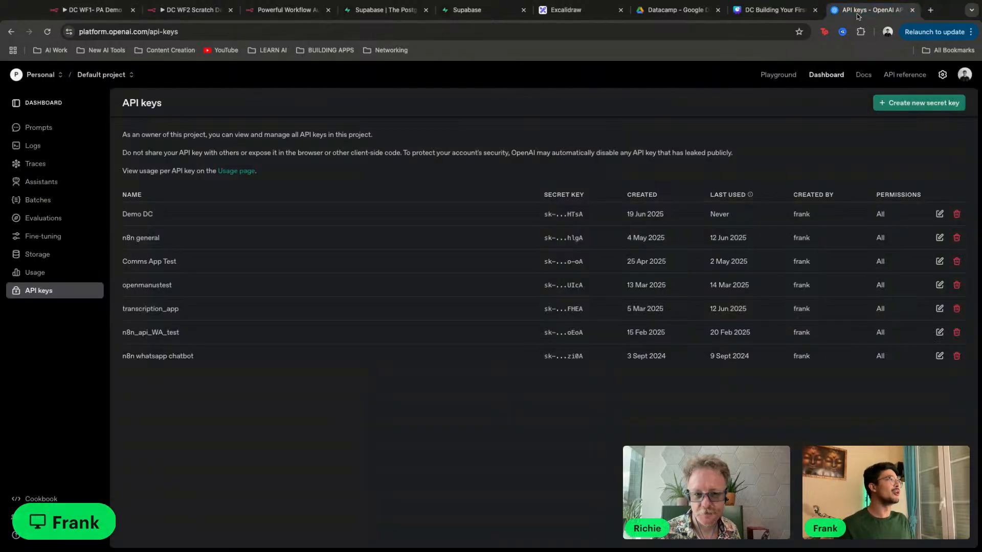
click(956, 215)
click(567, 361)
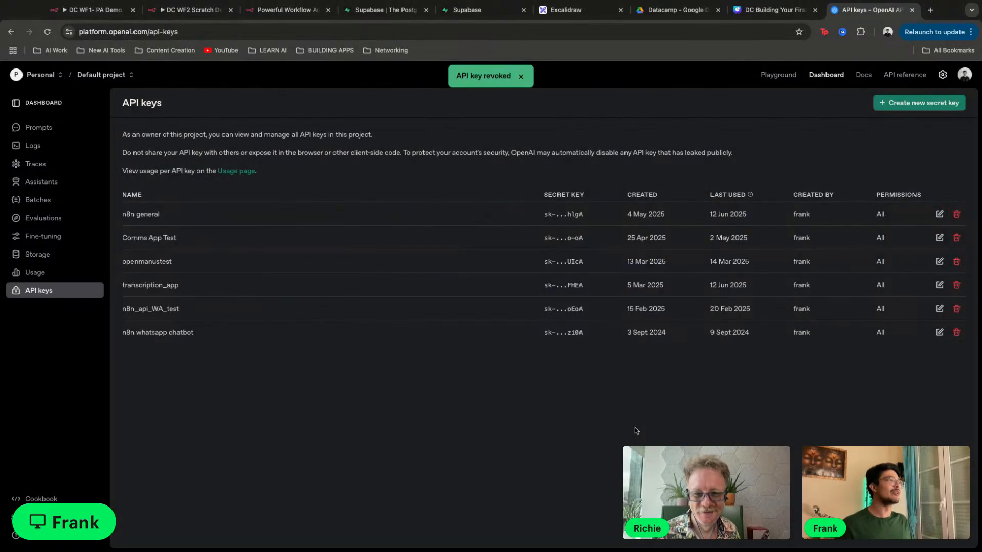
Return to the n8n workflow canvas, move the OpenAI Chat Model node aside and remove its connection to the AI Agent
click(92, 9)
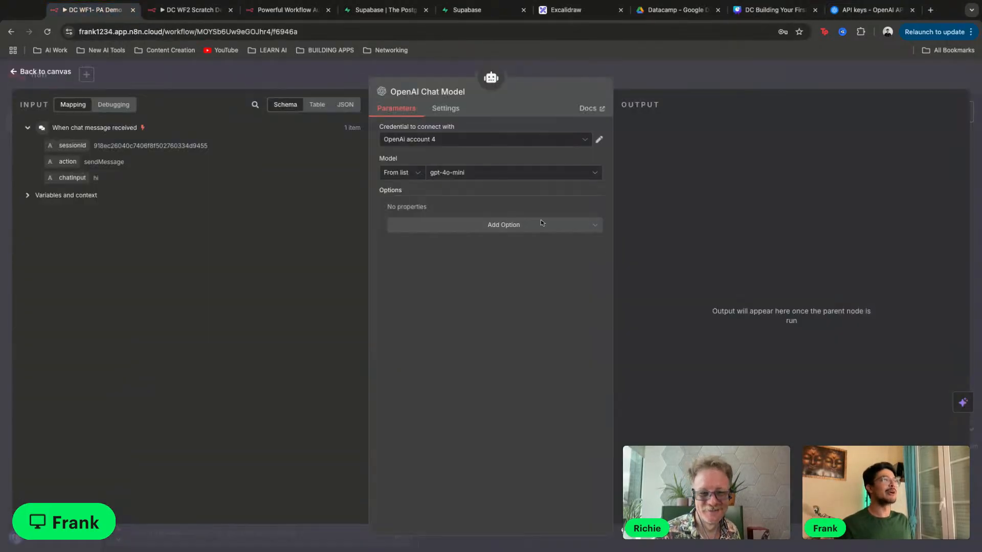
click(765, 69)
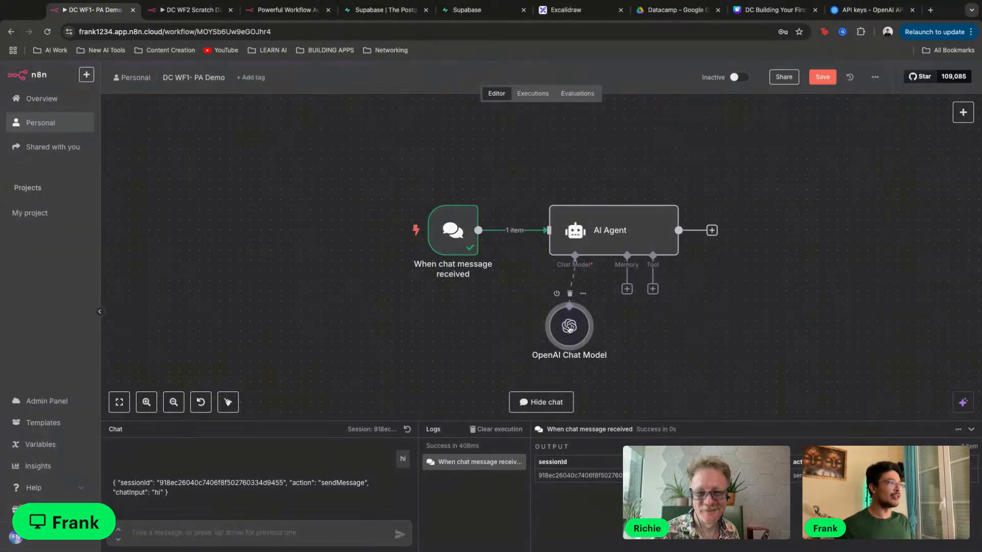
drag(569, 325, 504, 352)
click(486, 303)
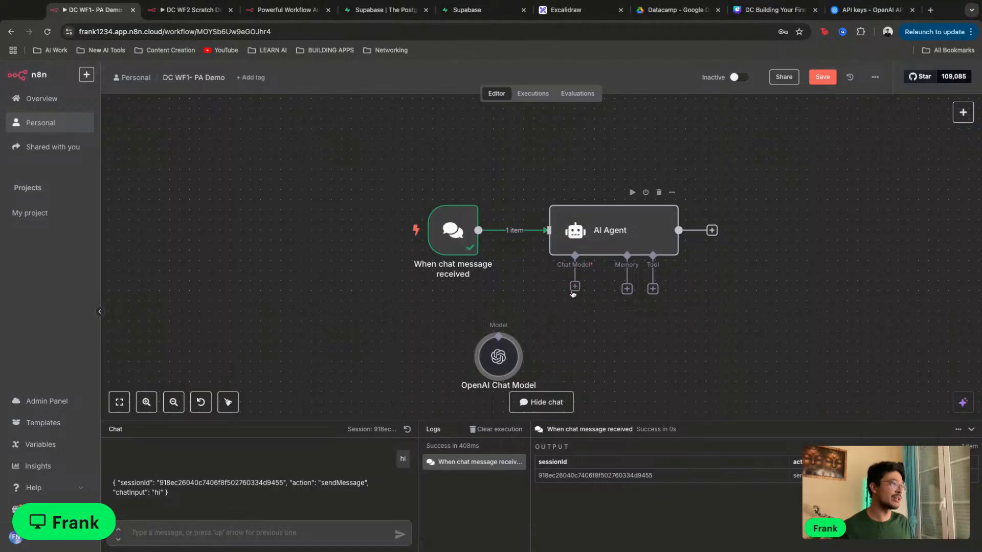
Reconnect the OpenAI Chat Model to the AI Agent's chat model connector and delete that connection again
drag(574, 290, 582, 342)
mouse_move(500, 351)
mouse_down()
mouse_move(447, 345)
mouse_move(481, 346)
mouse_up()
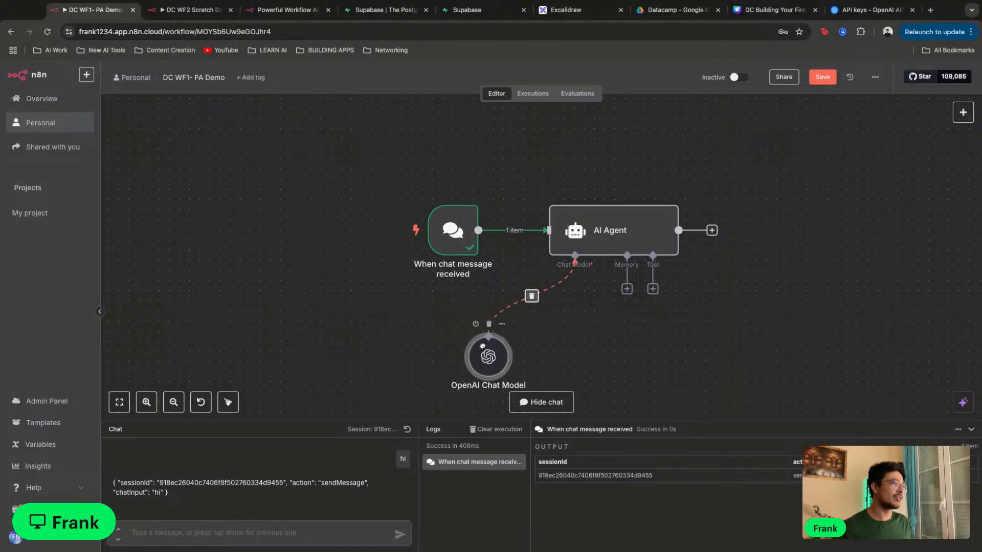
click(532, 297)
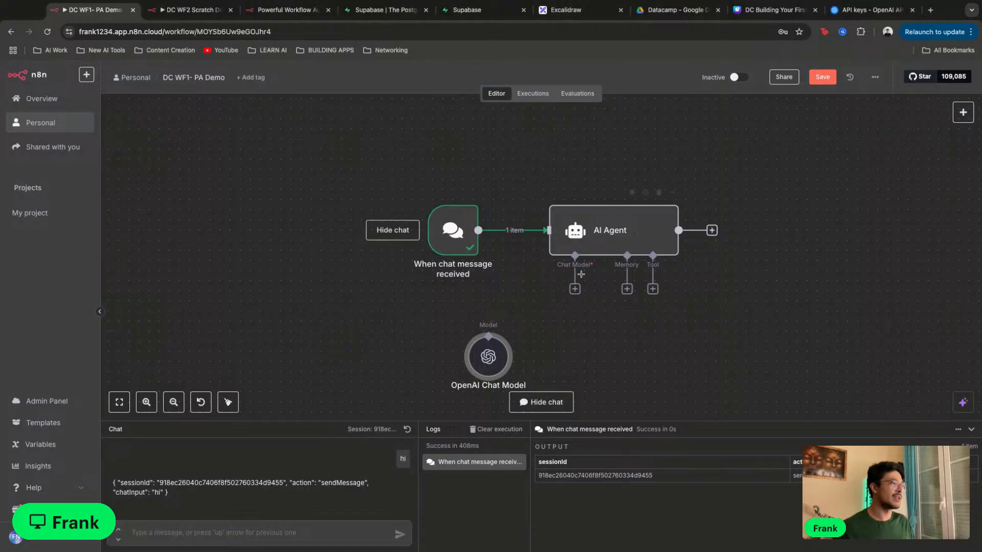
Add an Azure OpenAI Chat Model to the AI Agent and look over its new credential form without saving it
click(575, 289)
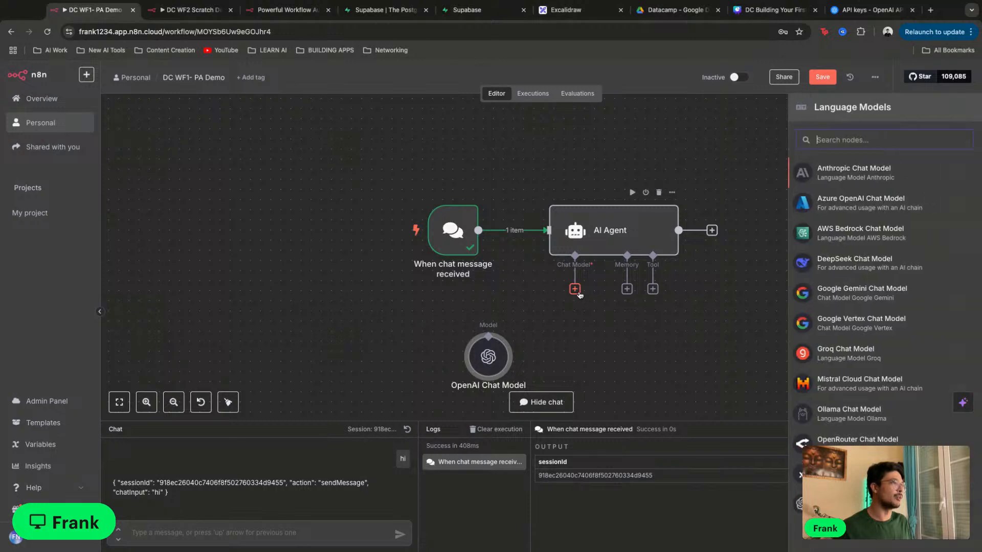
click(885, 209)
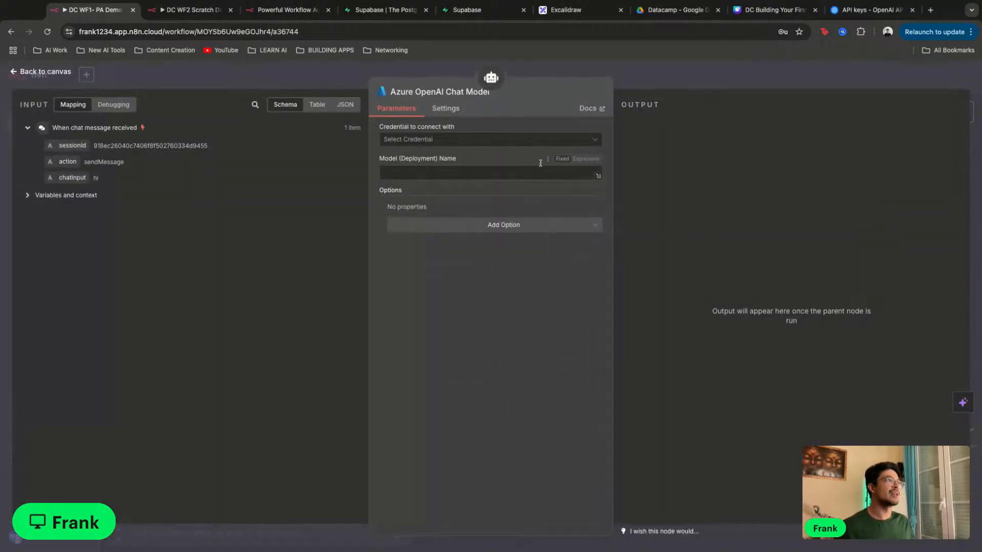
click(527, 143)
click(519, 163)
scroll(427, 296, down, 1)
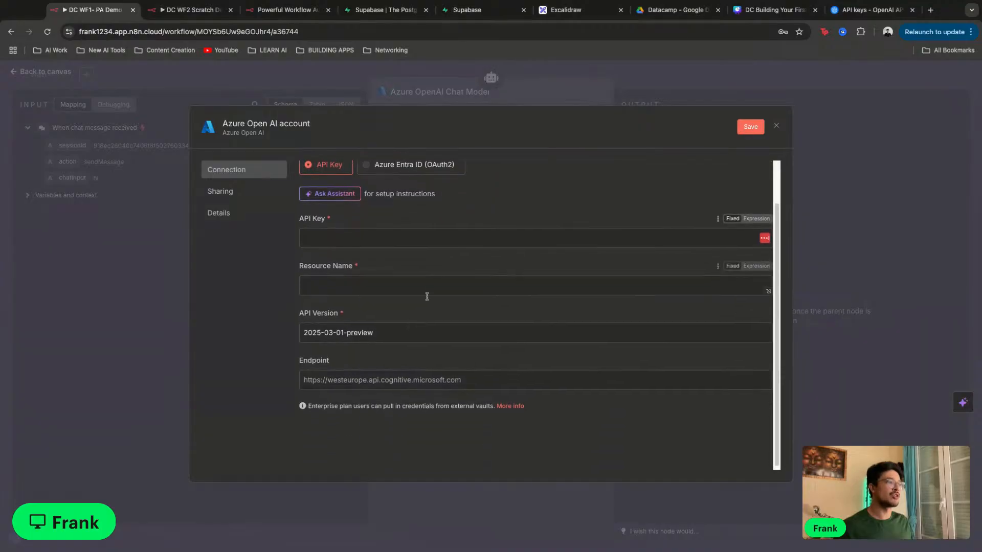
scroll(403, 332, up, 1)
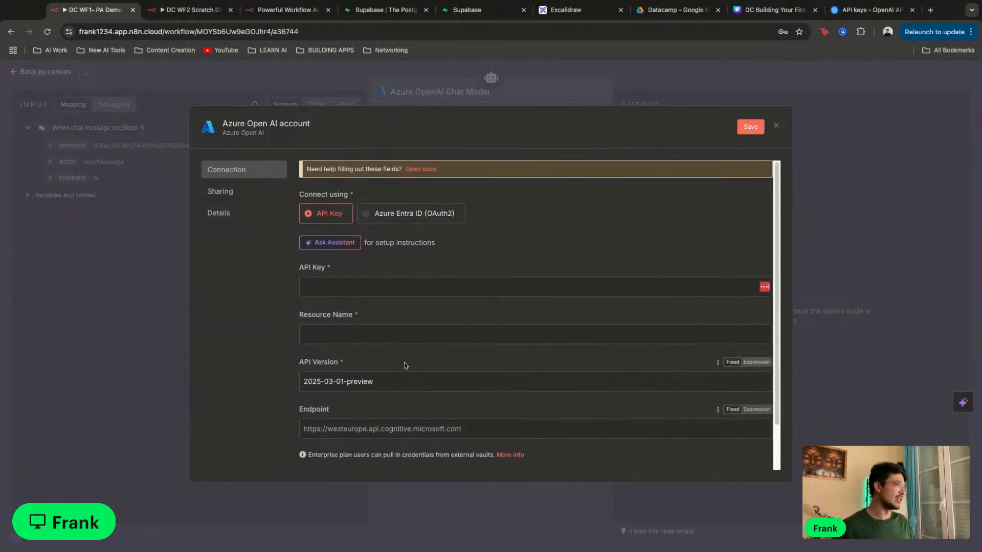
click(837, 258)
click(750, 76)
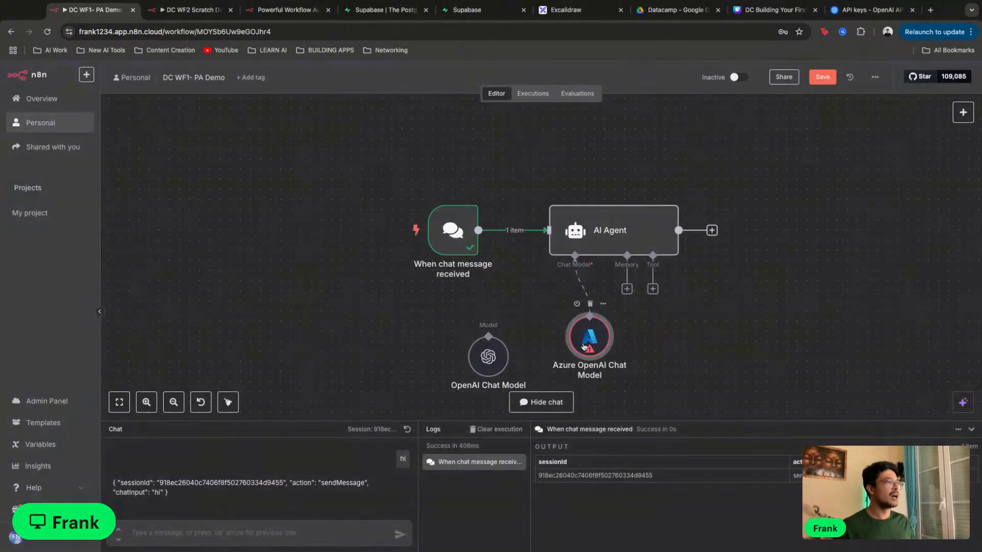
Delete the Azure OpenAI Chat Model and reconnect the OpenAI Chat Model beneath the AI Agent to its chat model connector
drag(576, 337, 566, 347)
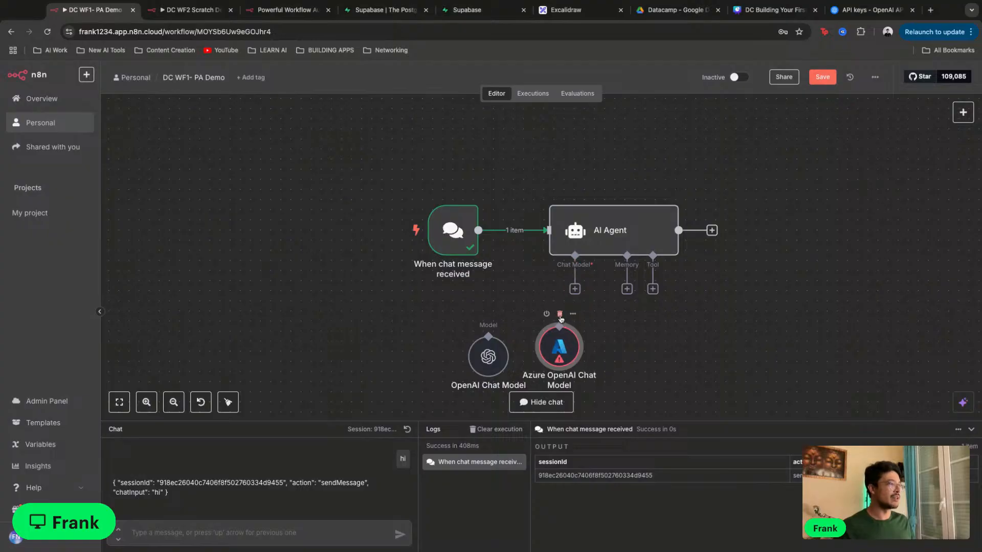
mouse_move(486, 362)
mouse_down()
mouse_move(605, 343)
mouse_move(487, 353)
mouse_move(478, 362)
mouse_up()
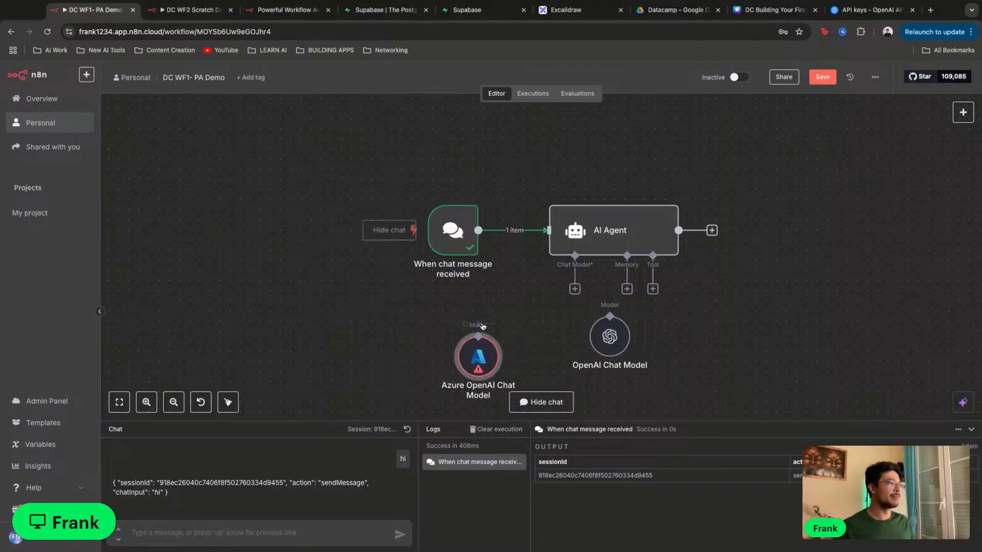
key(Delete)
drag(613, 340, 572, 340)
drag(574, 290, 575, 318)
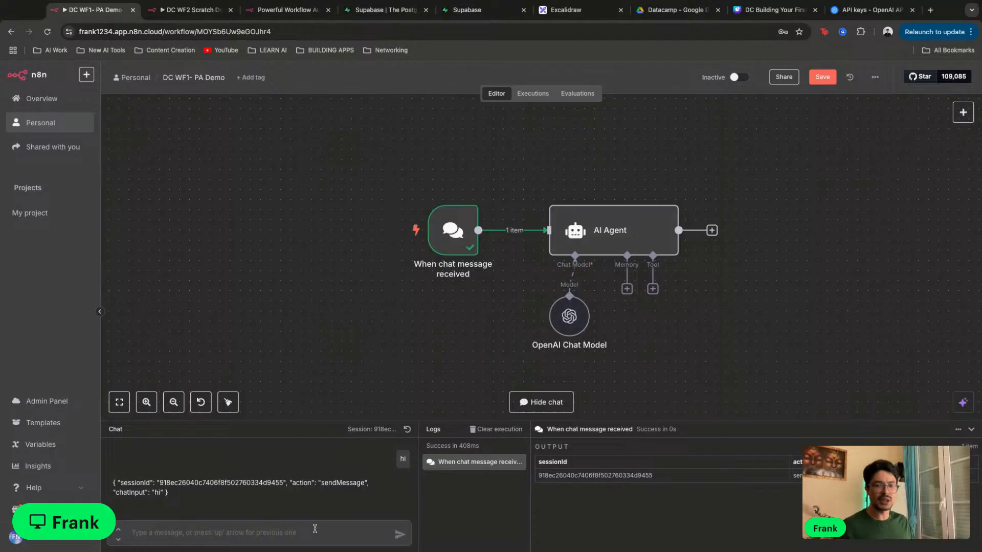
Test the workflow by sending the message "hi" in the chat
text(chat)
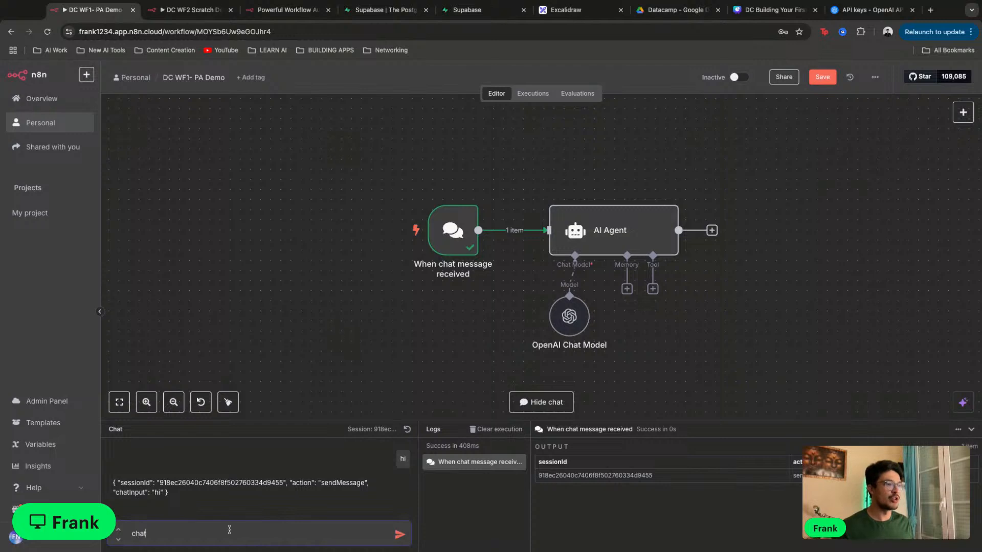
key(BackSpace)
key(BackSpace)
key(BackSpace)
text(hey )
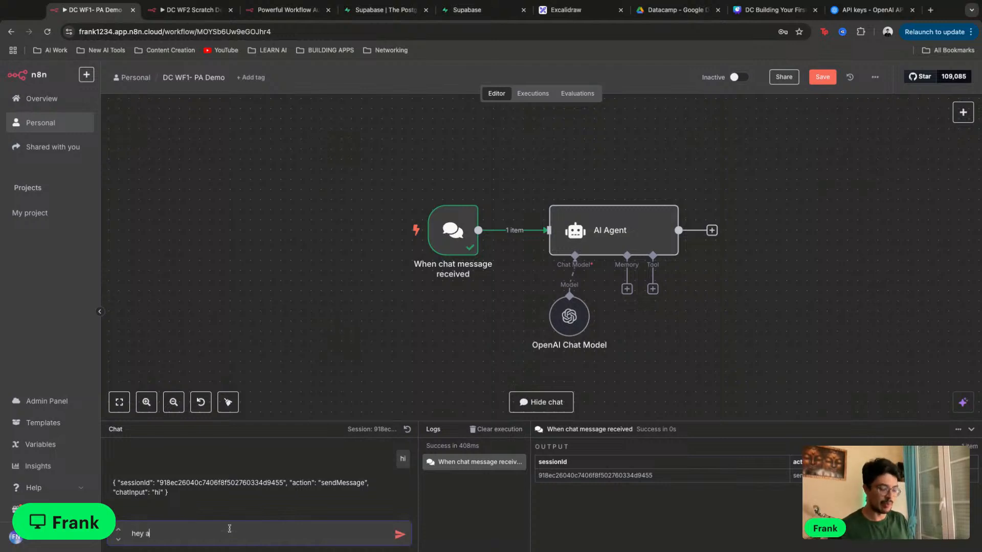
text(i)
key(Return)
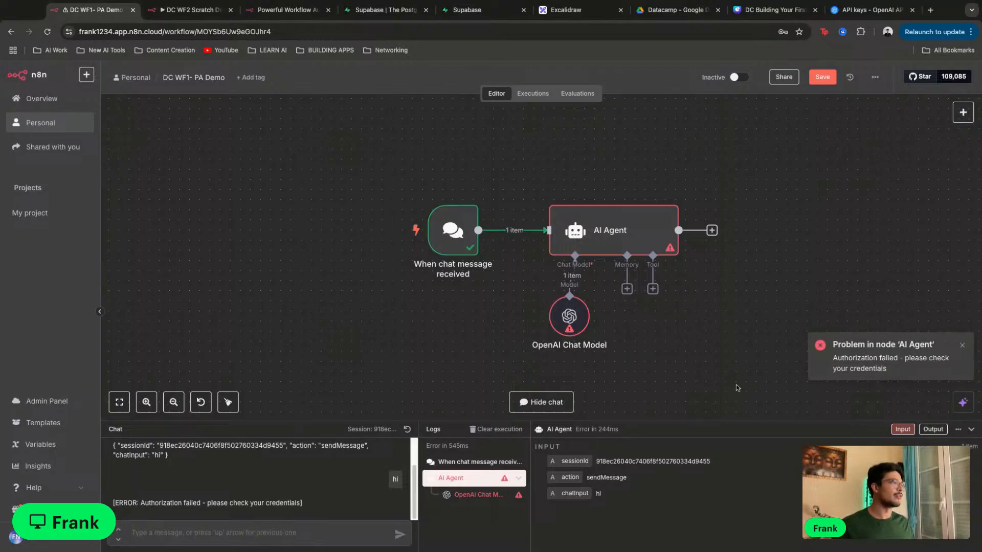
Switch the OpenAI Chat Model's credential to the workflow owner's existing OpenAI account and save the workflow
click(611, 246)
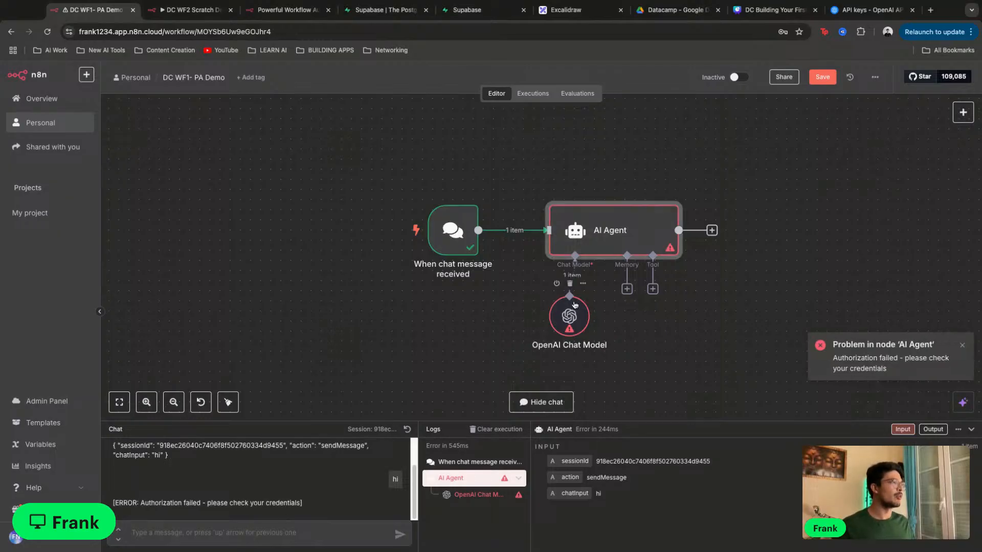
double_click(607, 244)
click(689, 84)
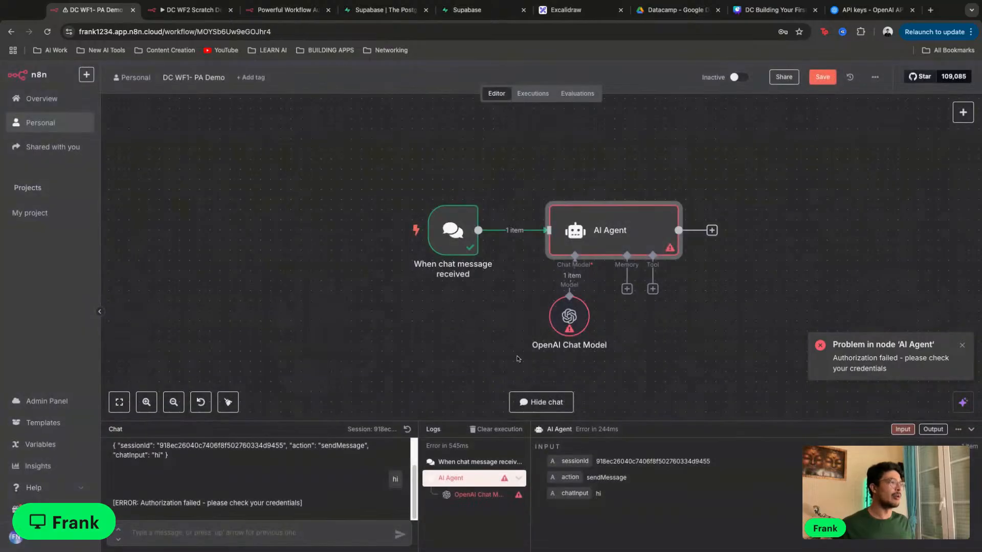
double_click(569, 314)
click(496, 141)
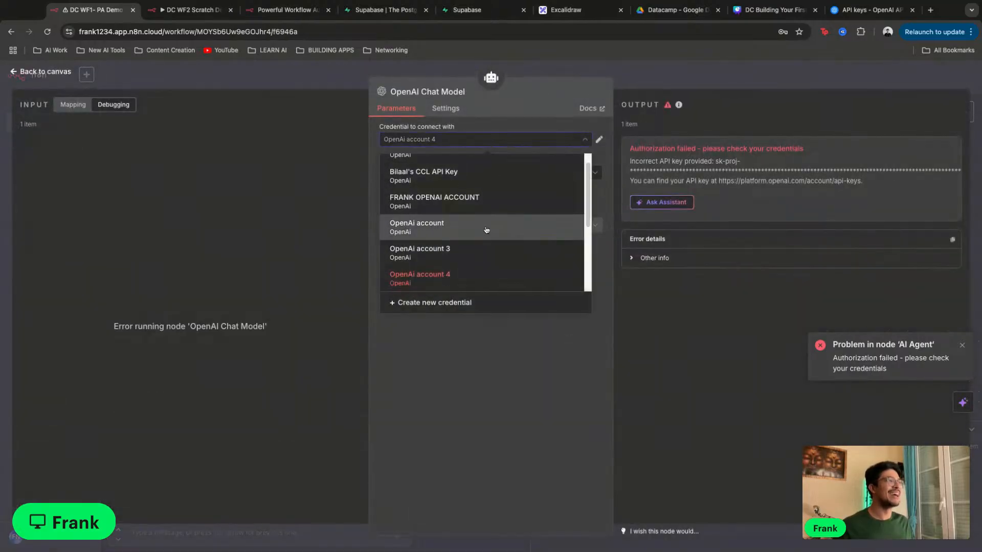
click(480, 217)
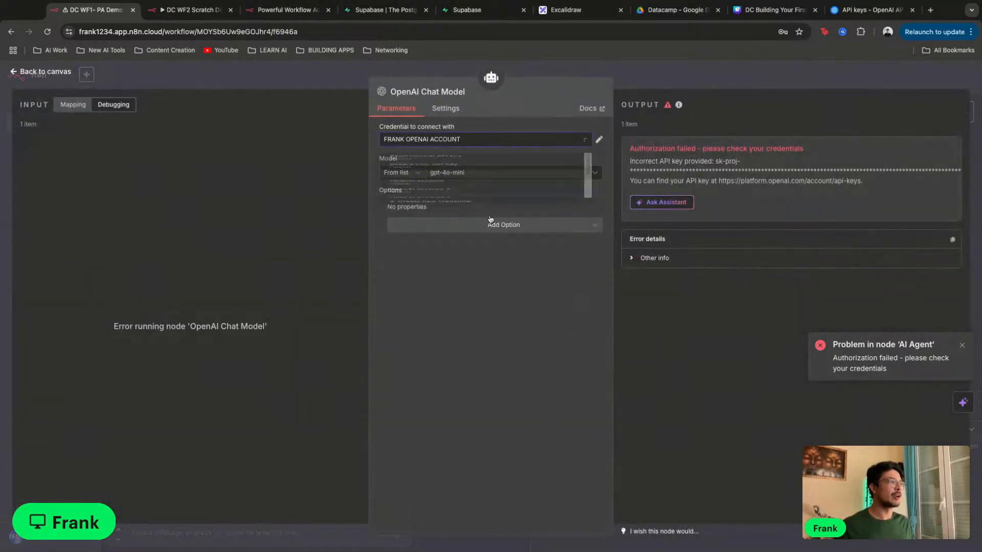
click(683, 84)
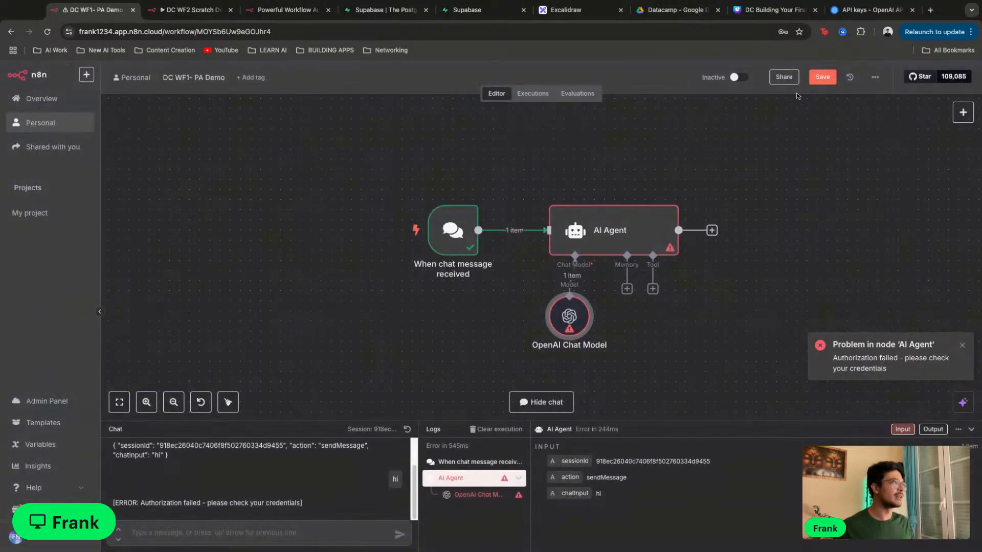
Send "hi chat" in the chat and review the OpenAI Chat Model's input and output in the execution logs
text(hi chat)
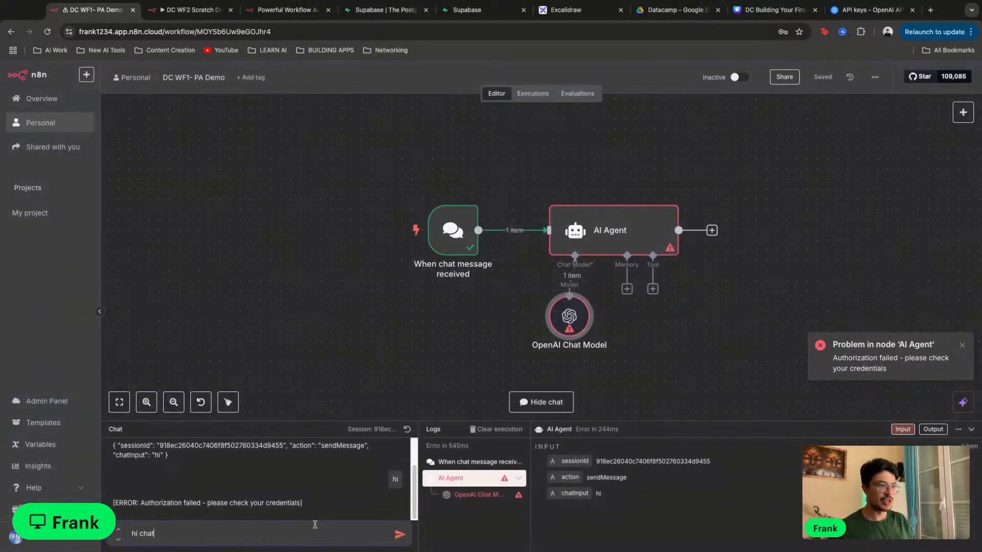
key(Return)
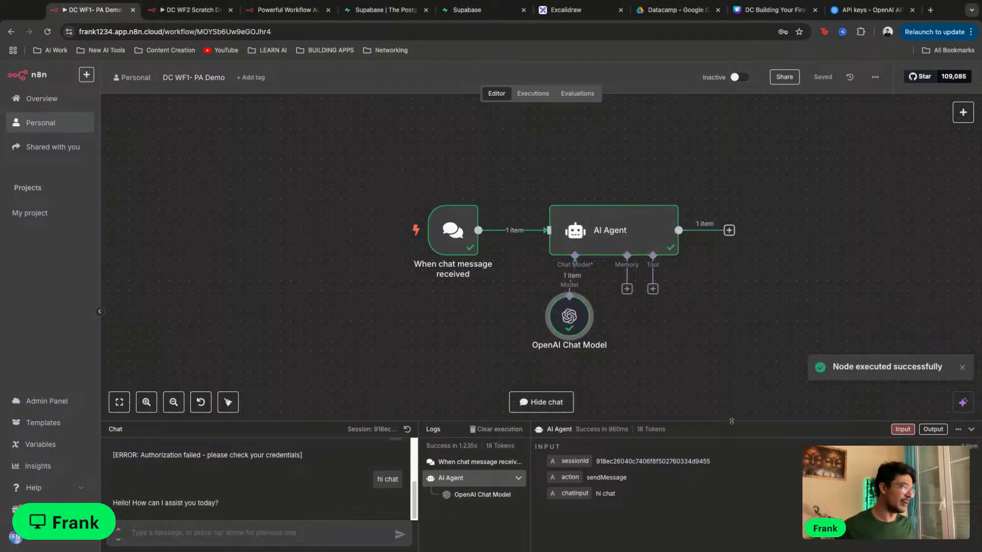
drag(732, 421, 731, 350)
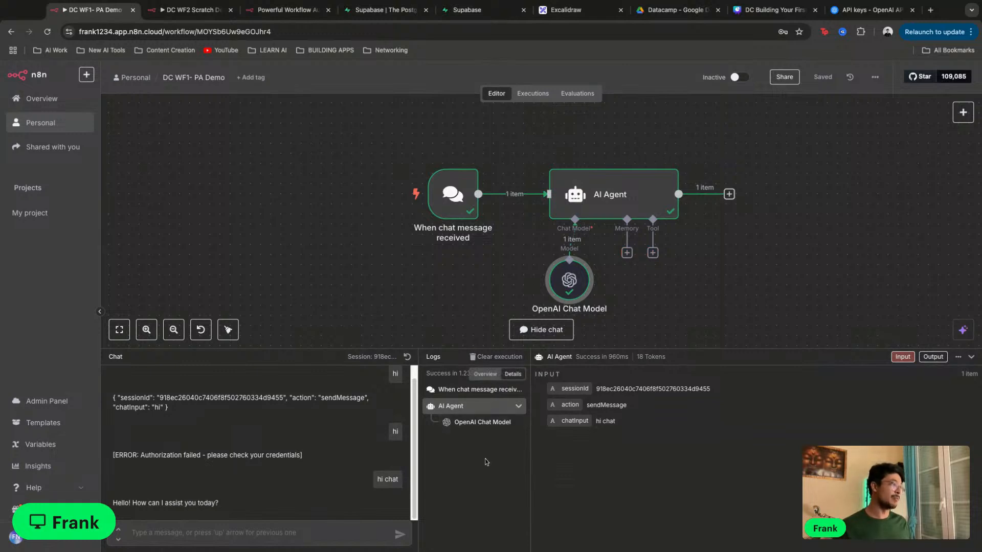
click(483, 422)
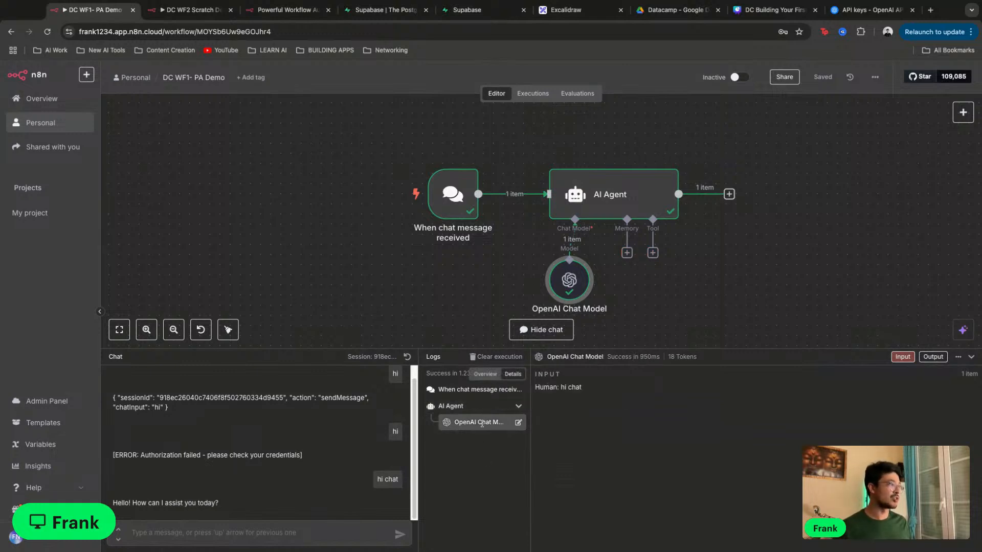
click(932, 356)
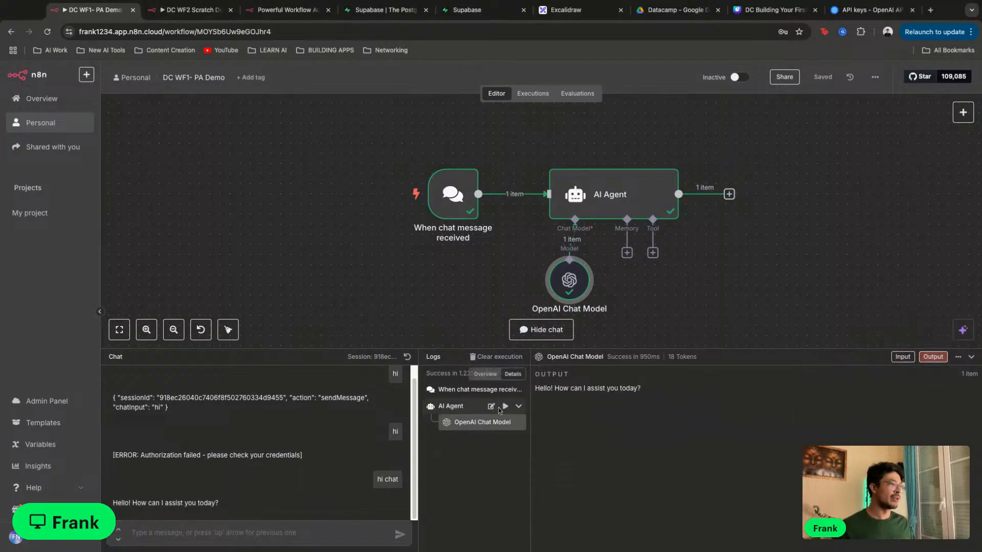
click(490, 407)
click(735, 80)
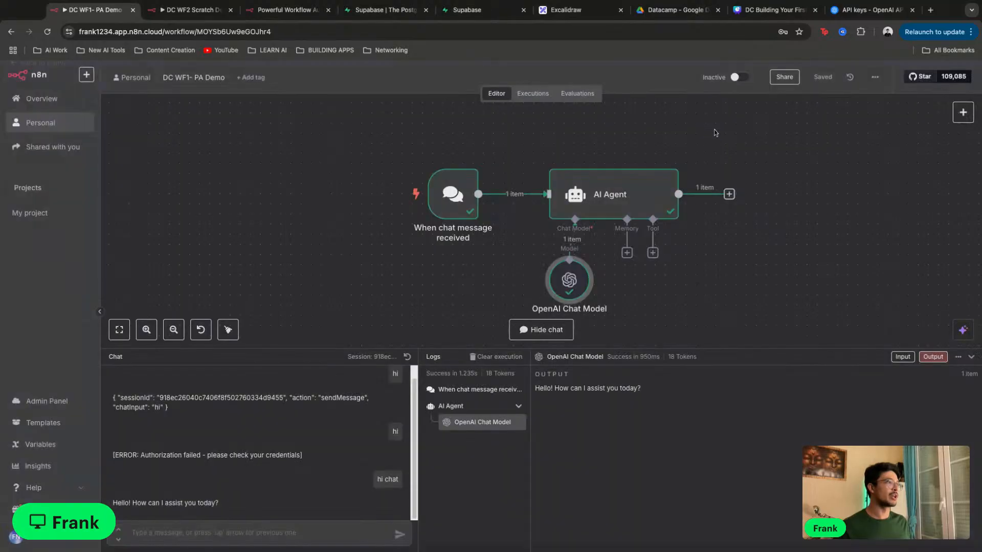
drag(629, 349, 630, 429)
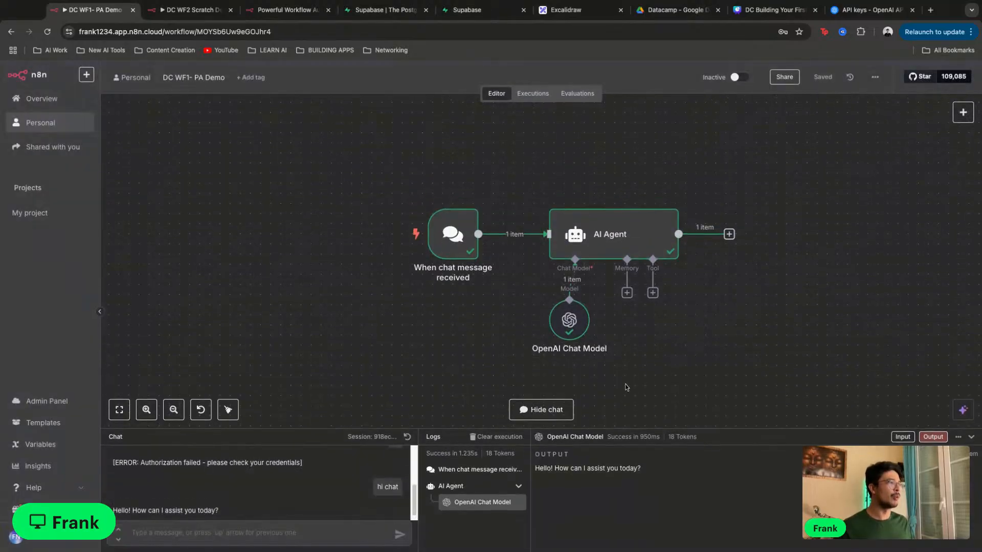
Move the AI Agent slightly up on the canvas and align the chat trigger node with it
drag(613, 234, 614, 215)
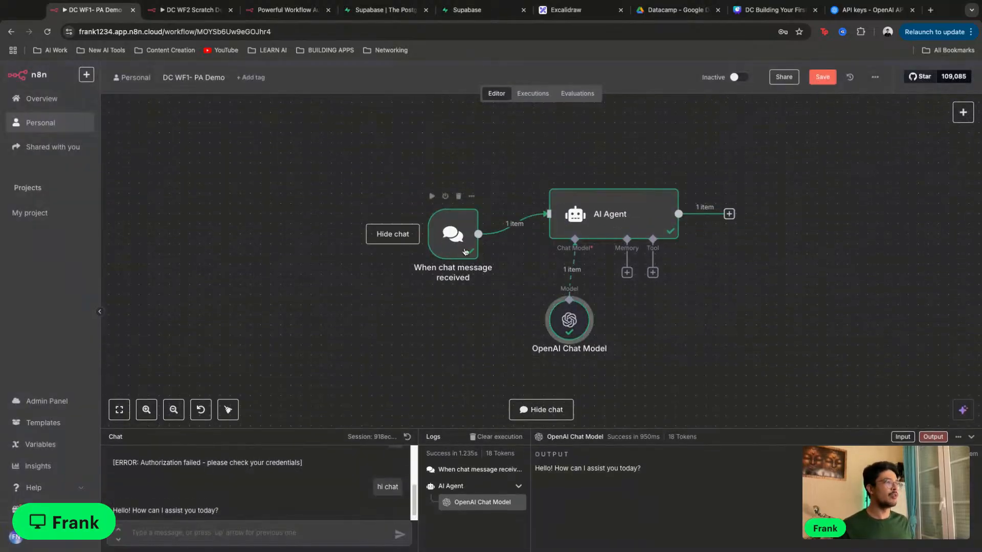
drag(453, 235, 462, 214)
mouse_move(572, 341)
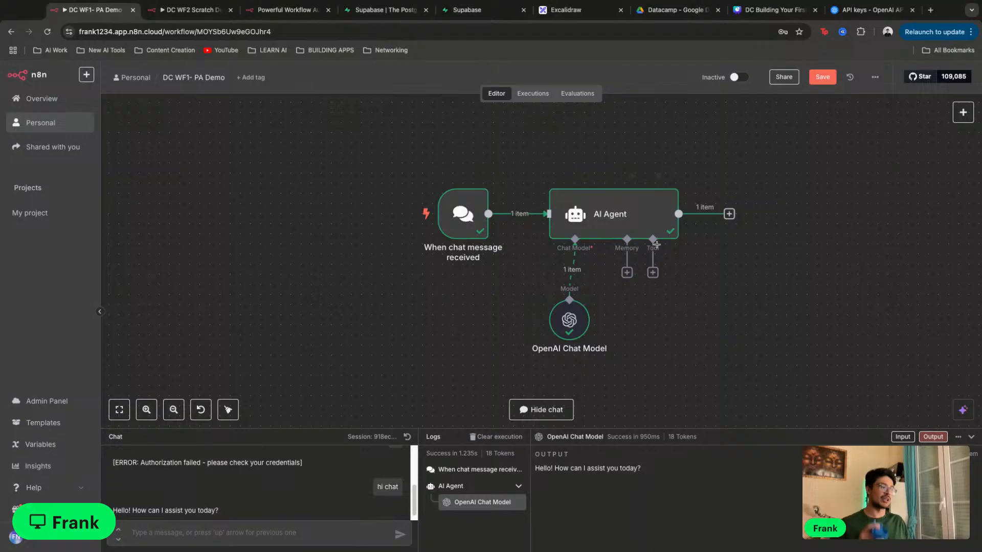
Keep the AI Agent's prompt source as Connected Chat Trigger Node and add the System Message option
double_click(650, 223)
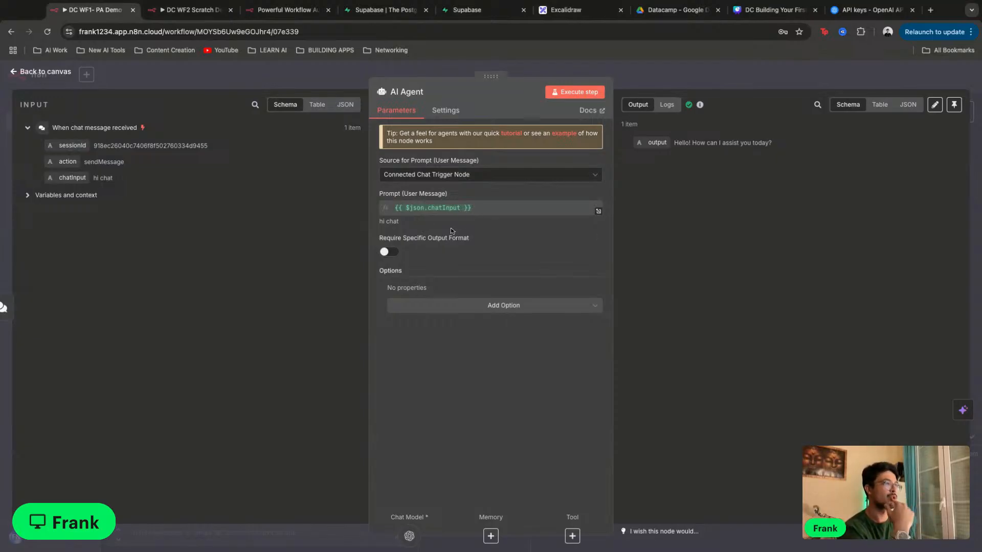
click(493, 175)
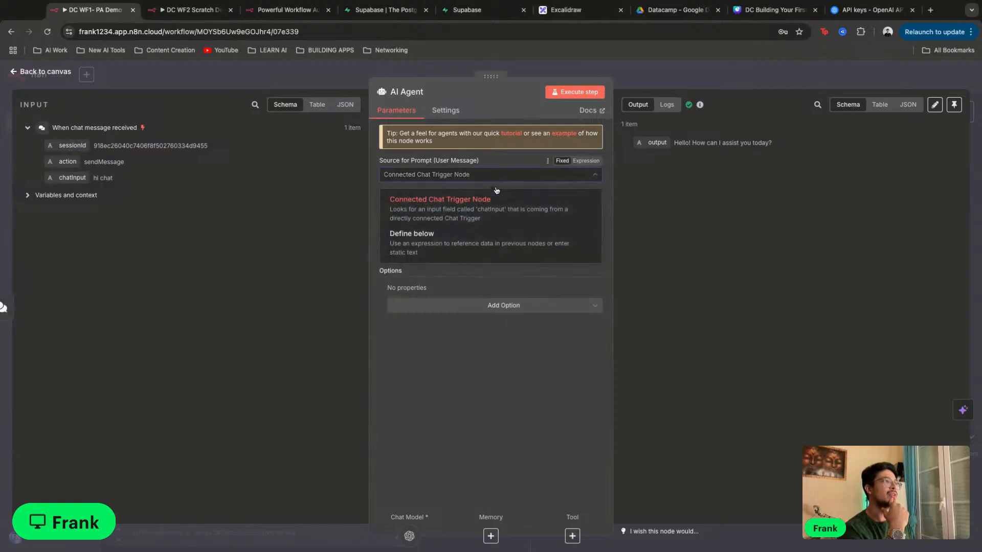
click(471, 219)
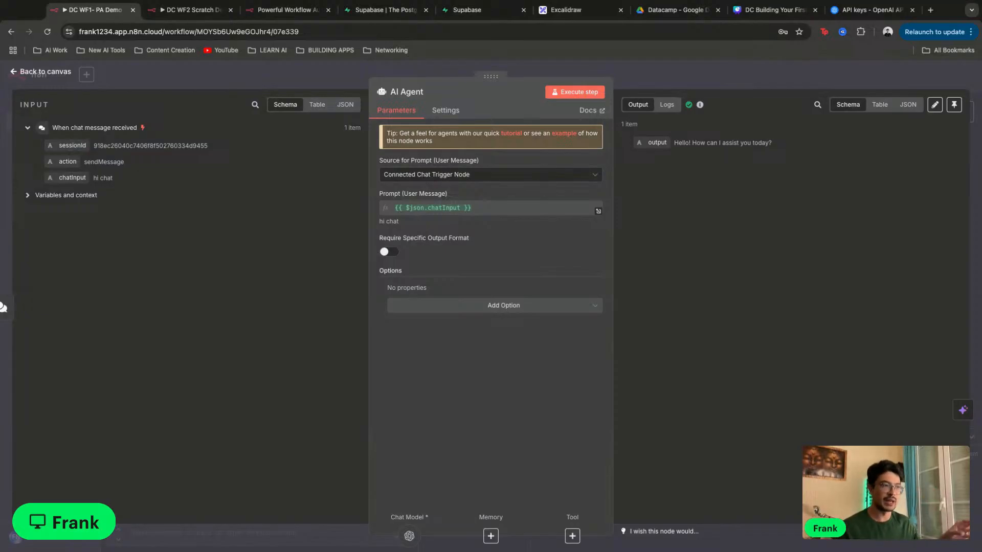
click(510, 305)
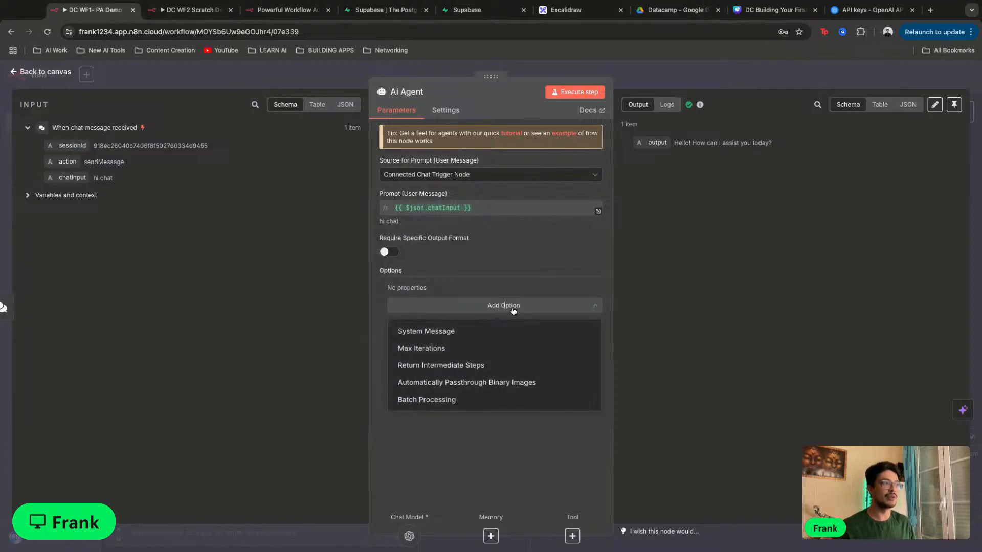
click(453, 337)
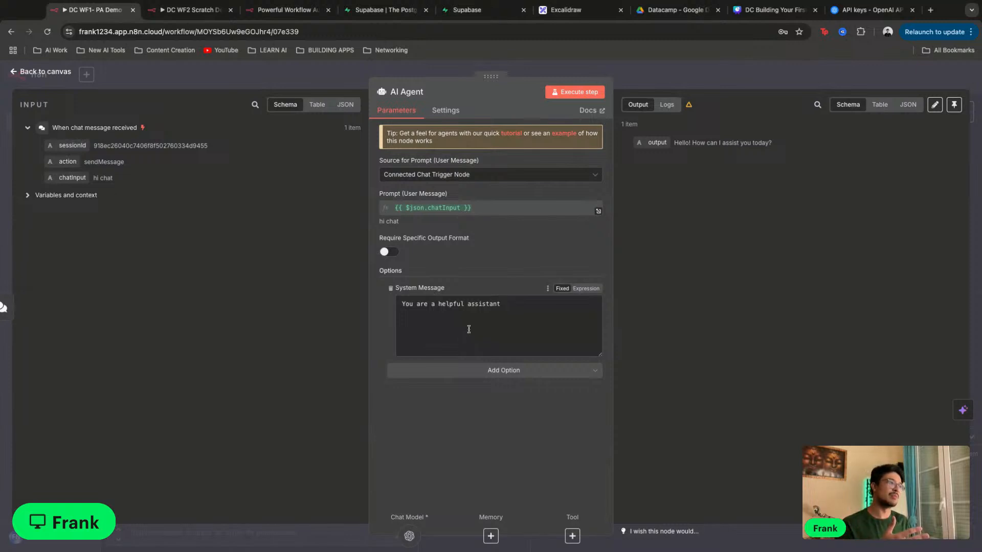
Examine the AI Agent's default system message text and return to the workflow canvas
drag(542, 309, 401, 308)
click(452, 345)
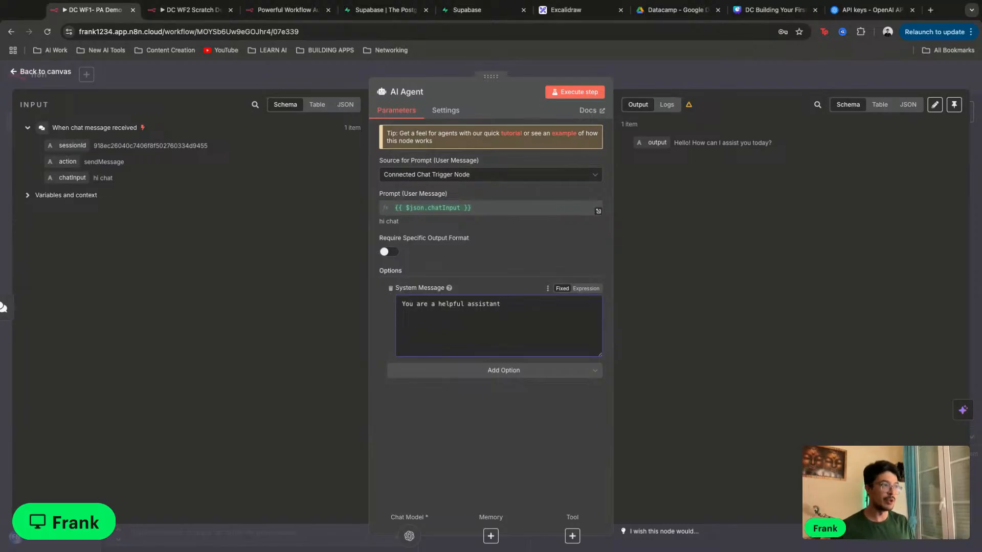
drag(515, 305, 401, 304)
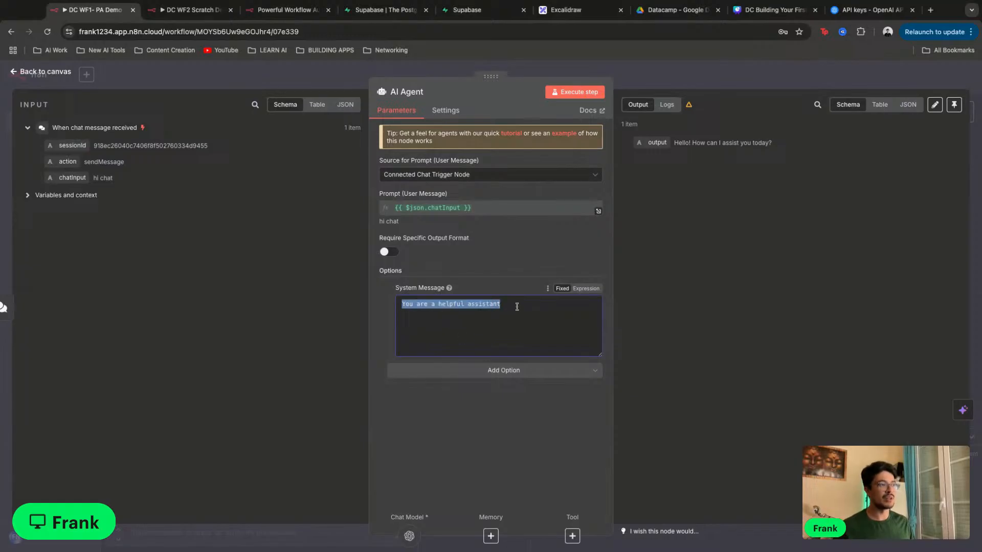
click(448, 334)
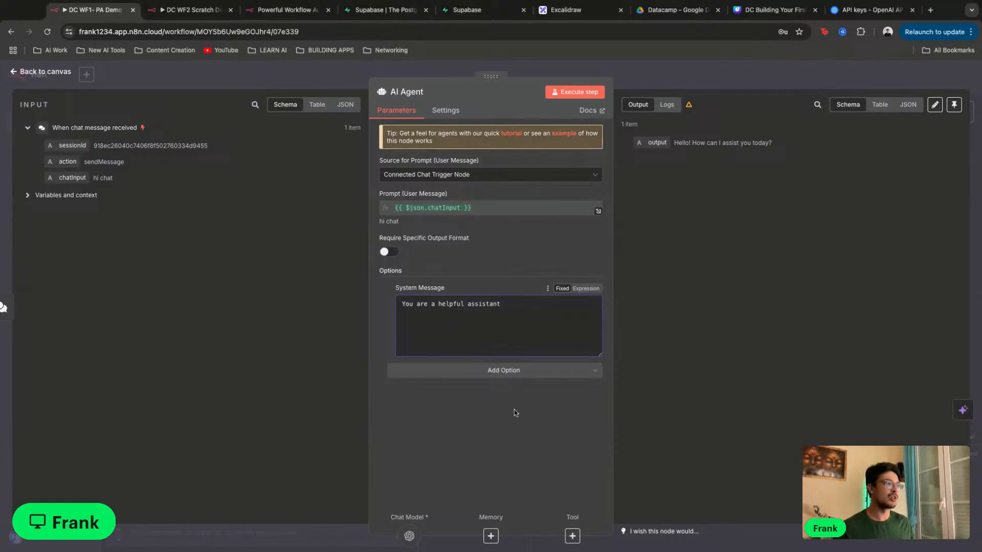
drag(500, 305, 401, 304)
click(438, 393)
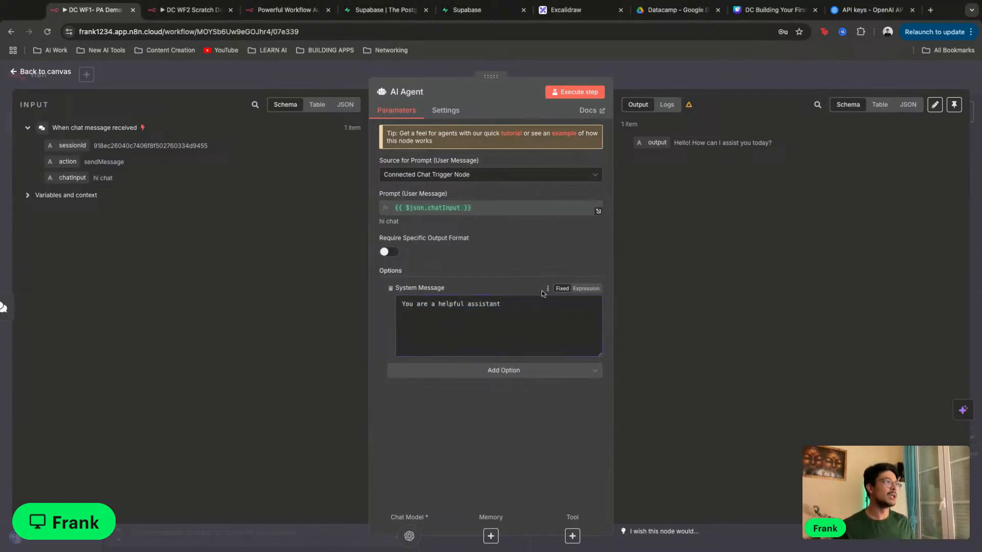
click(681, 75)
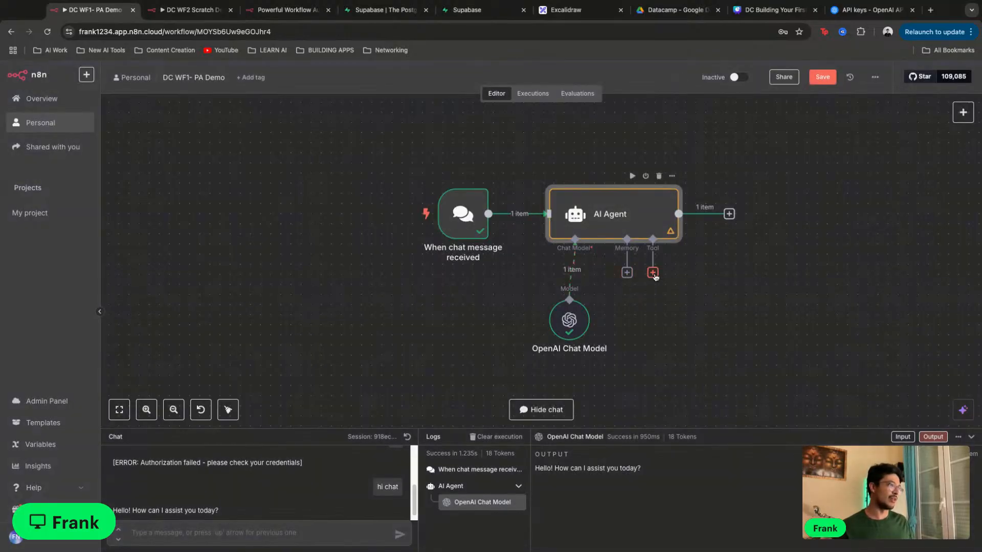
Recheck the AI Agent's System Message option and close its settings
double_click(641, 227)
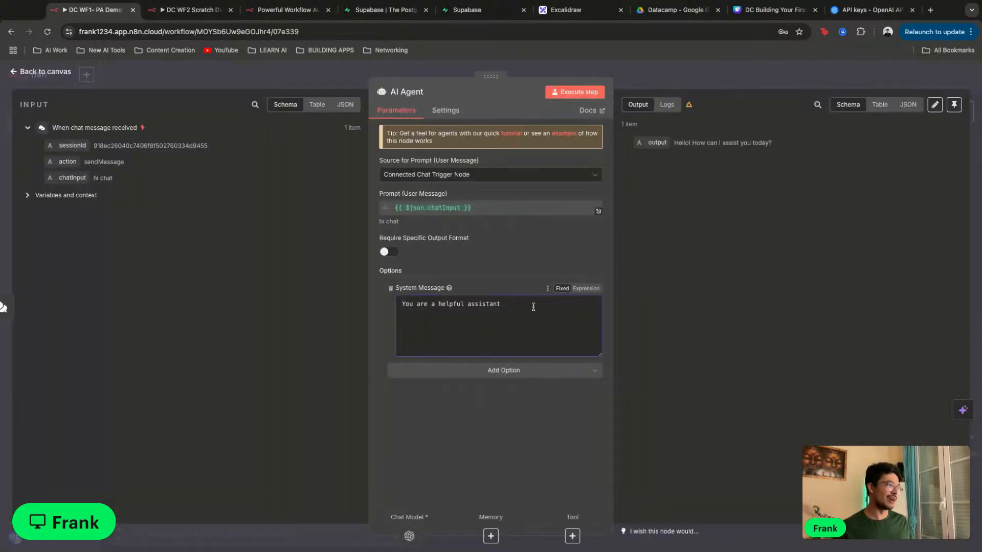
click(531, 309)
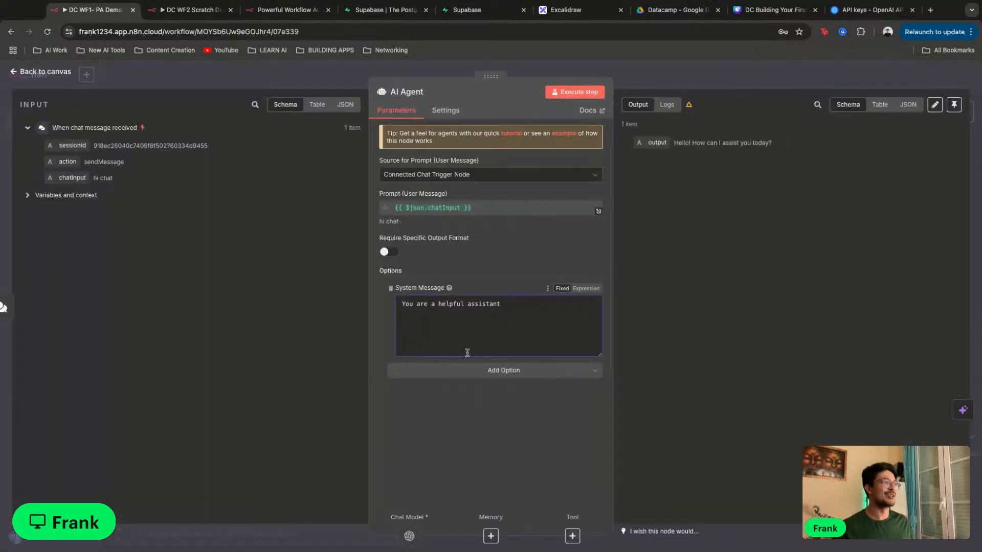
click(681, 75)
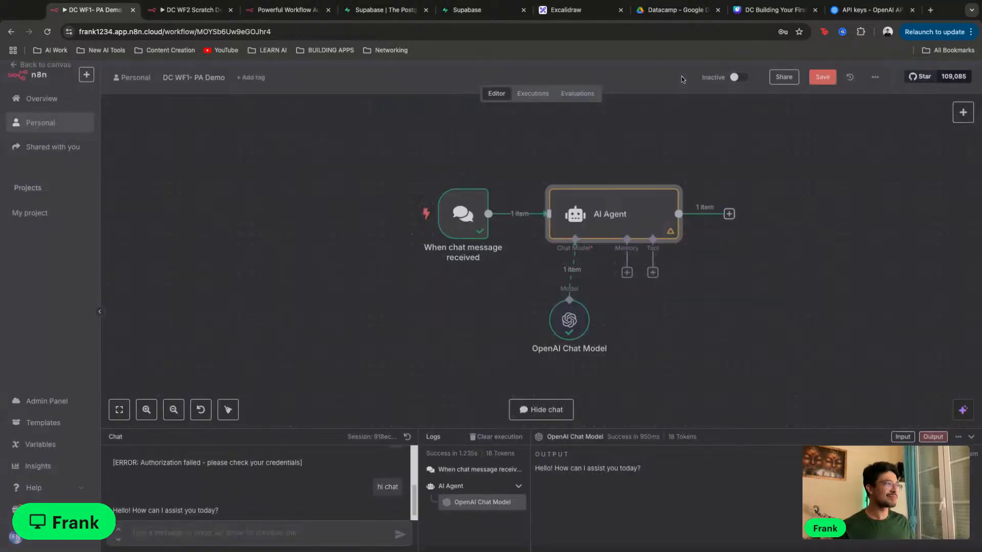
Attach a Simple Memory node to the AI Agent and space it apart from the OpenAI Chat Model beneath the agent
click(627, 273)
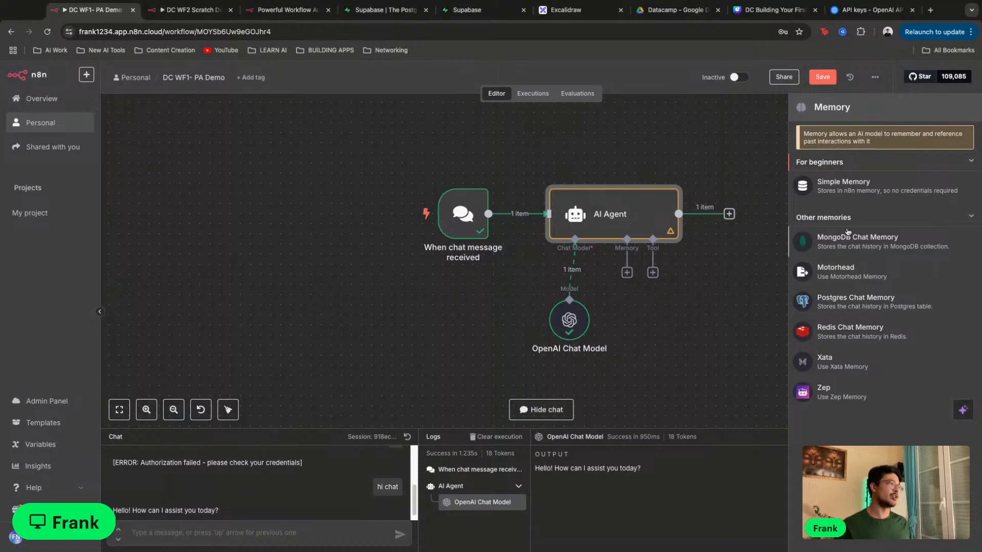
click(851, 187)
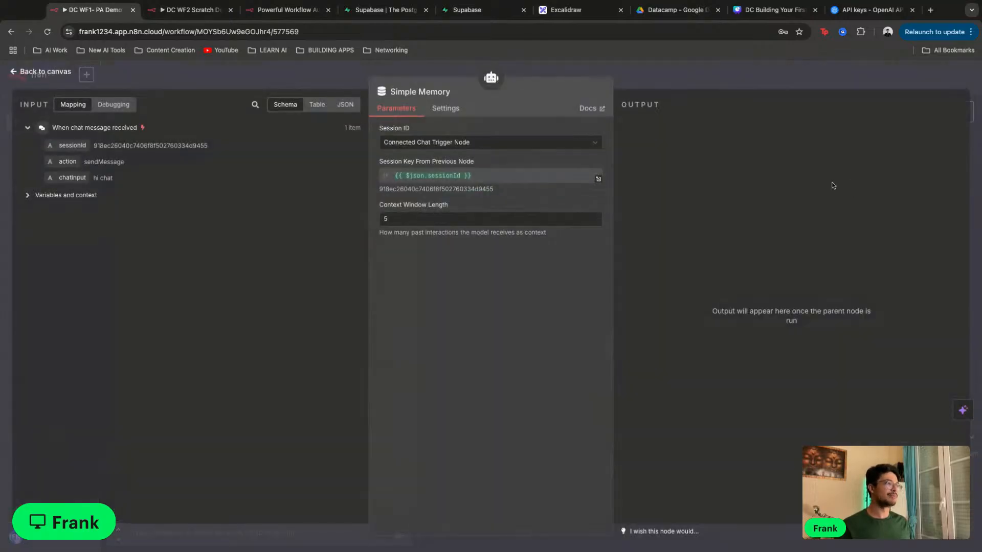
click(670, 88)
drag(623, 322, 633, 311)
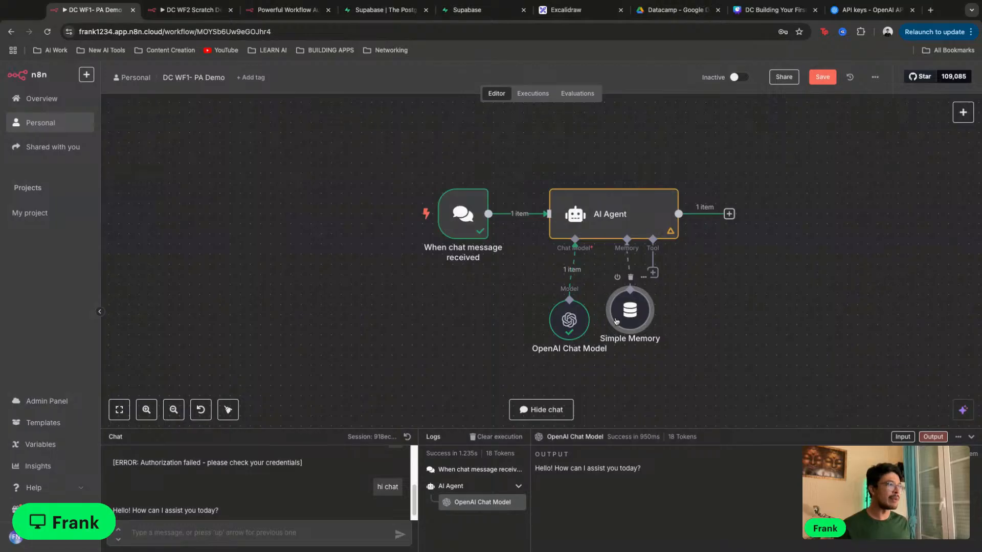
drag(574, 323, 521, 332)
drag(634, 317, 624, 307)
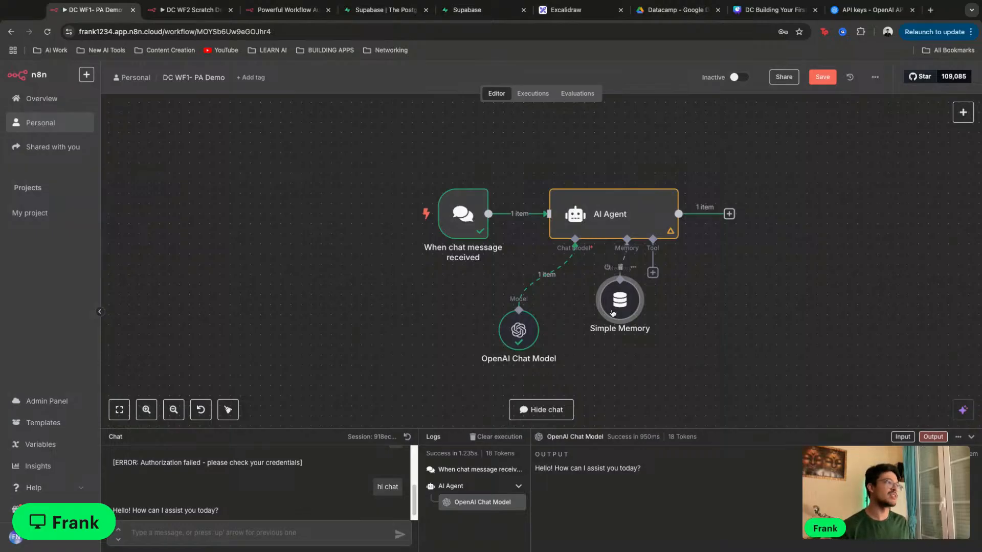
Set Simple Memory's Context Window Length to 15 and return to the canvas
double_click(619, 300)
click(442, 221)
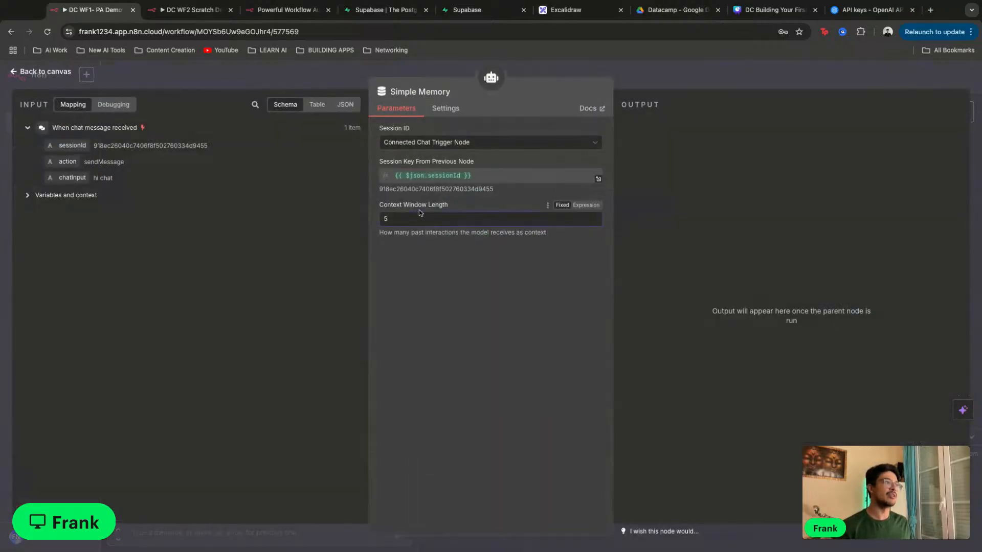
drag(457, 206, 384, 205)
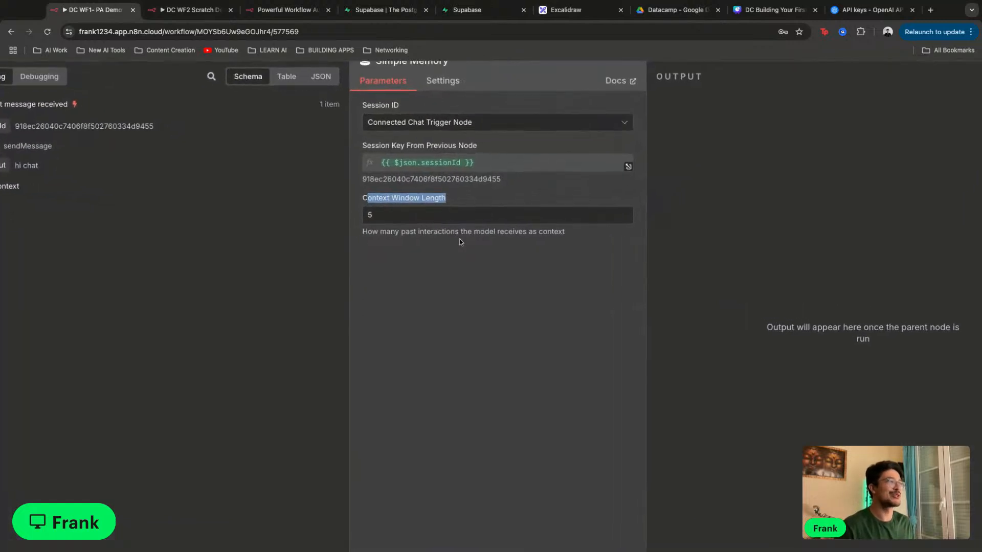
click(451, 217)
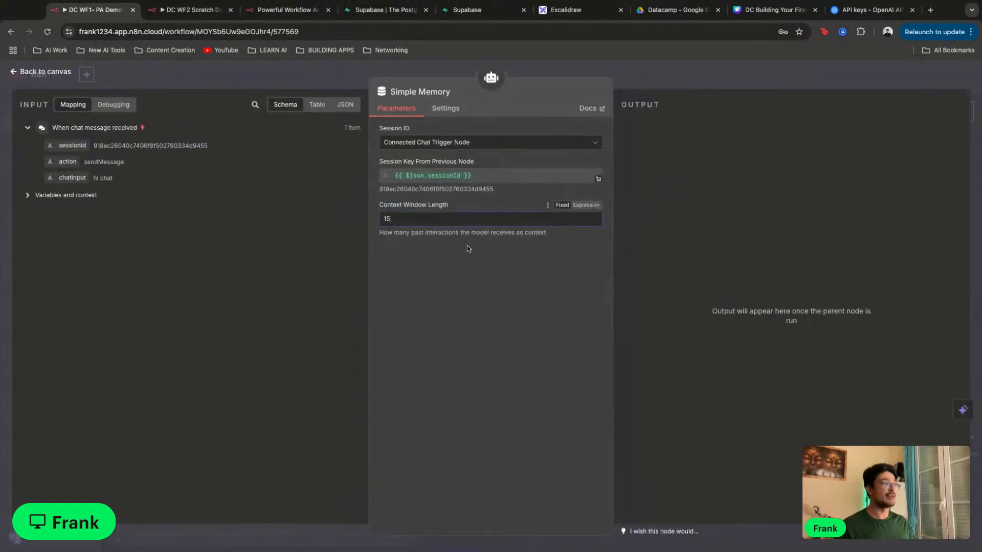
click(673, 82)
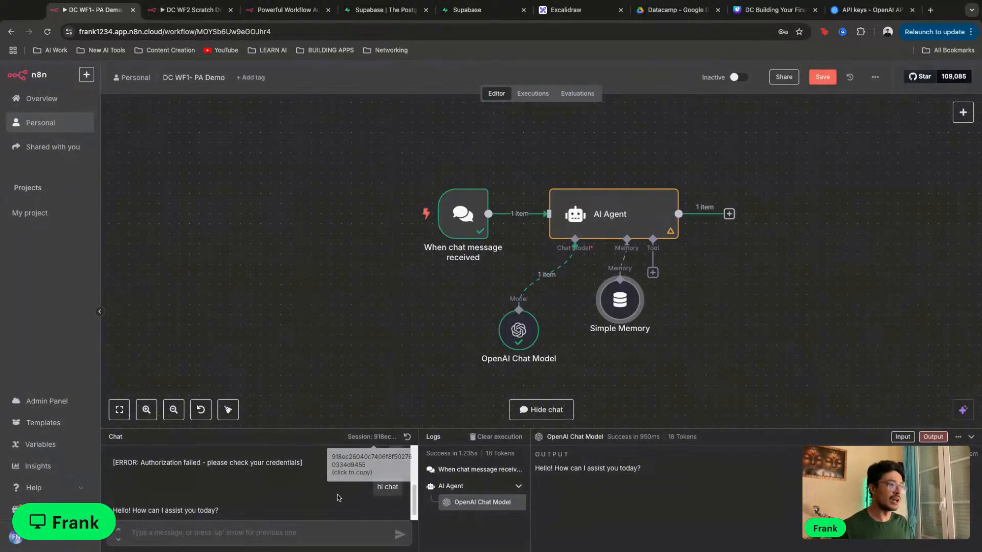
Send "hi my cat is blue" in the workflow chat and read the agent's reply
scroll(334, 512, down, 1)
click(327, 533)
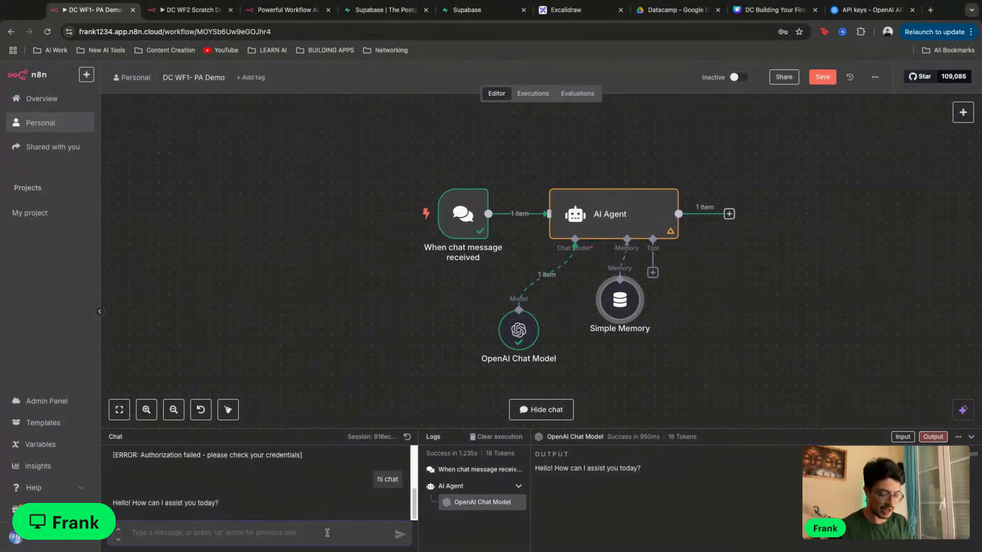
text(hi my c)
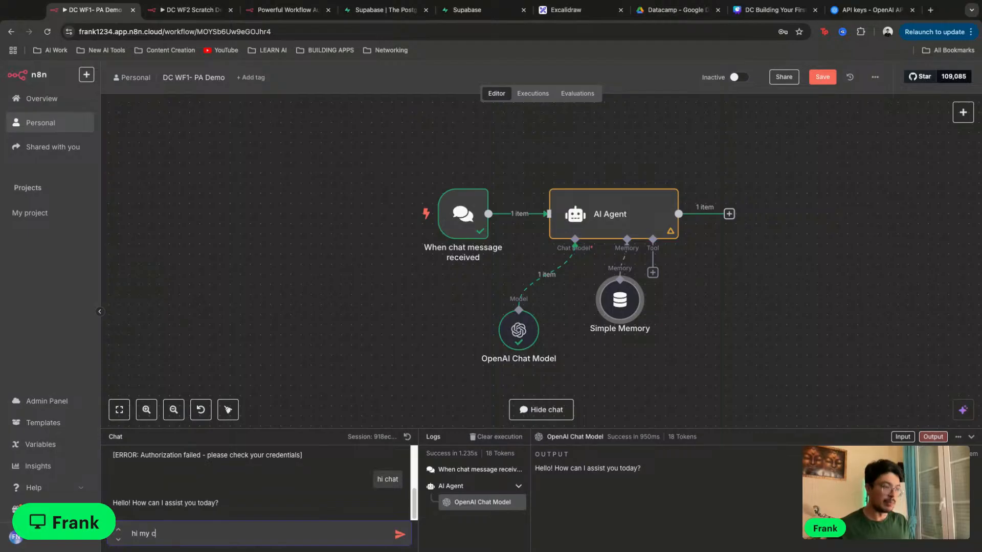
text(at is blue)
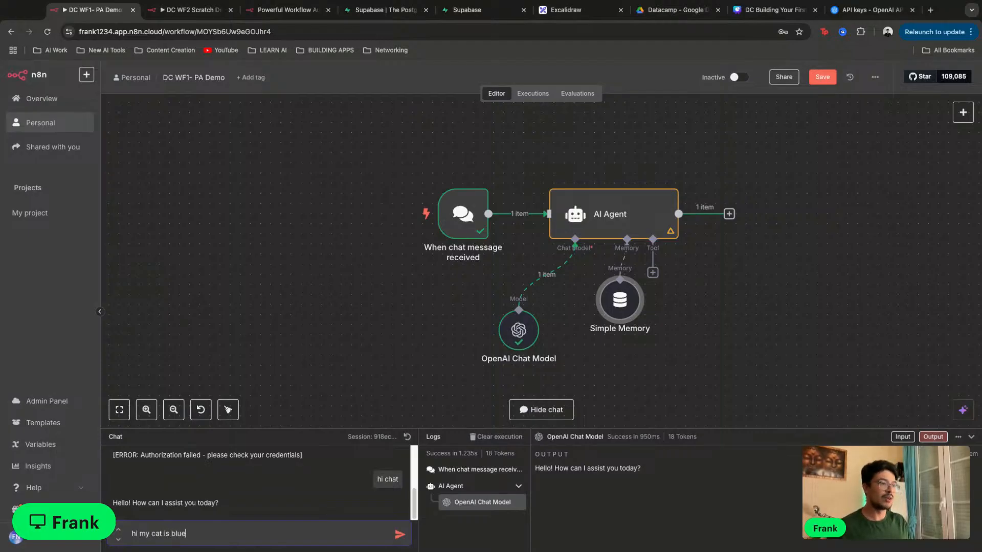
key(Return)
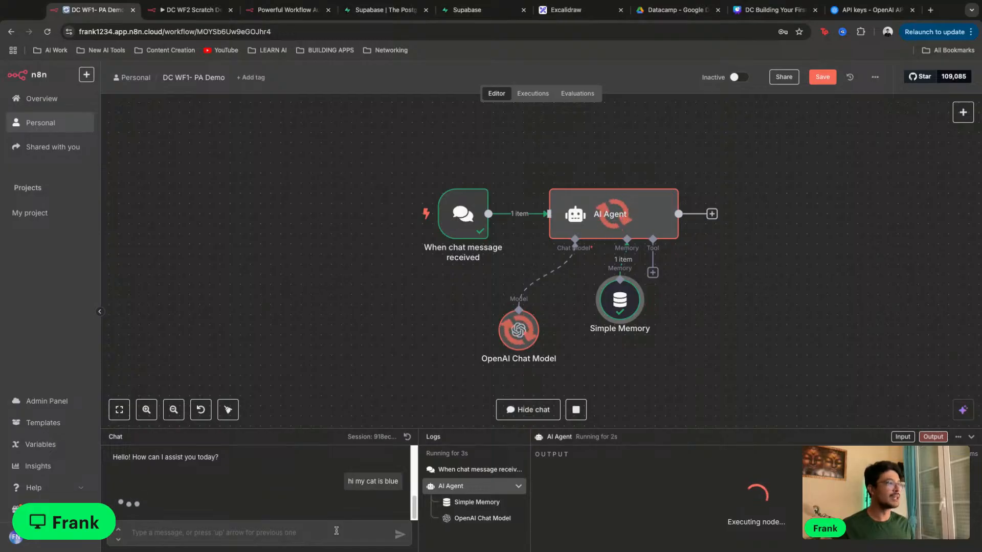
scroll(331, 506, down, 3)
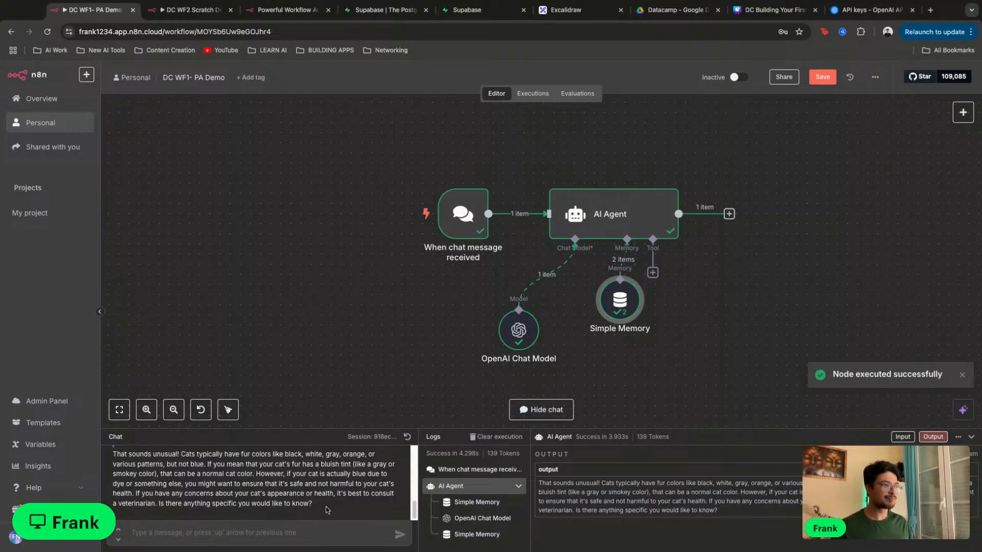
scroll(328, 510, up, 1)
scroll(328, 509, down, 1)
Test the agent's memory by sending "what did i just chat about" in the chat and reading the reply
click(327, 532)
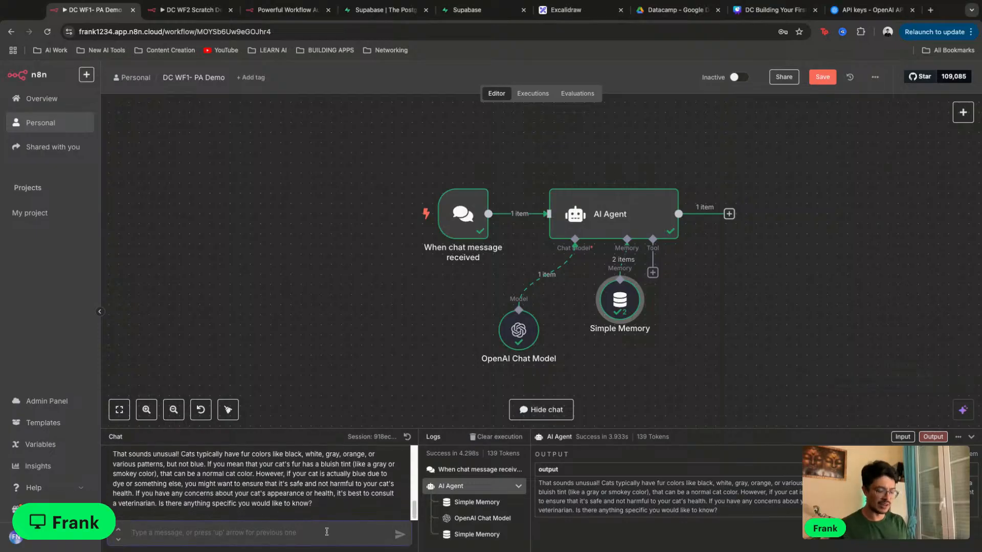
text(what di)
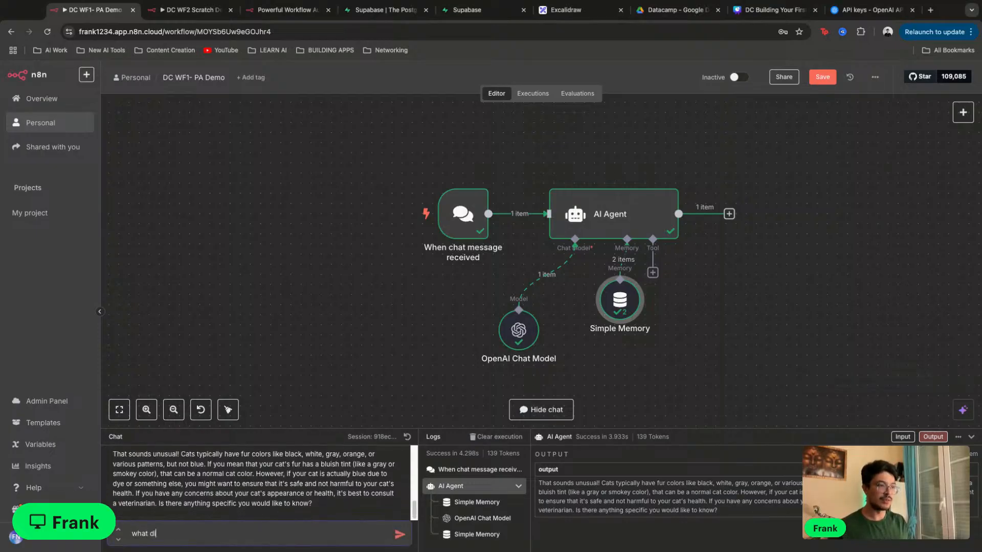
text(d i just chat about)
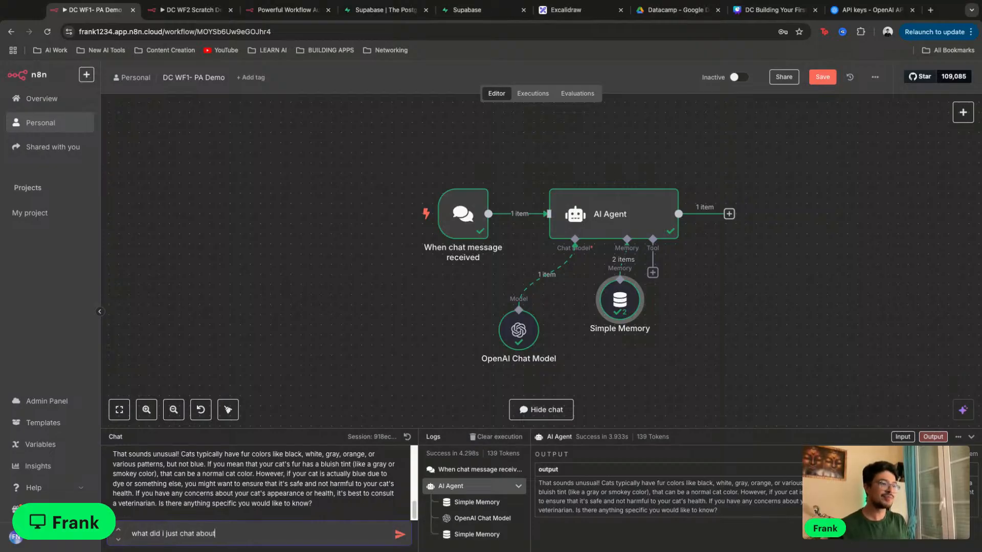
key(Return)
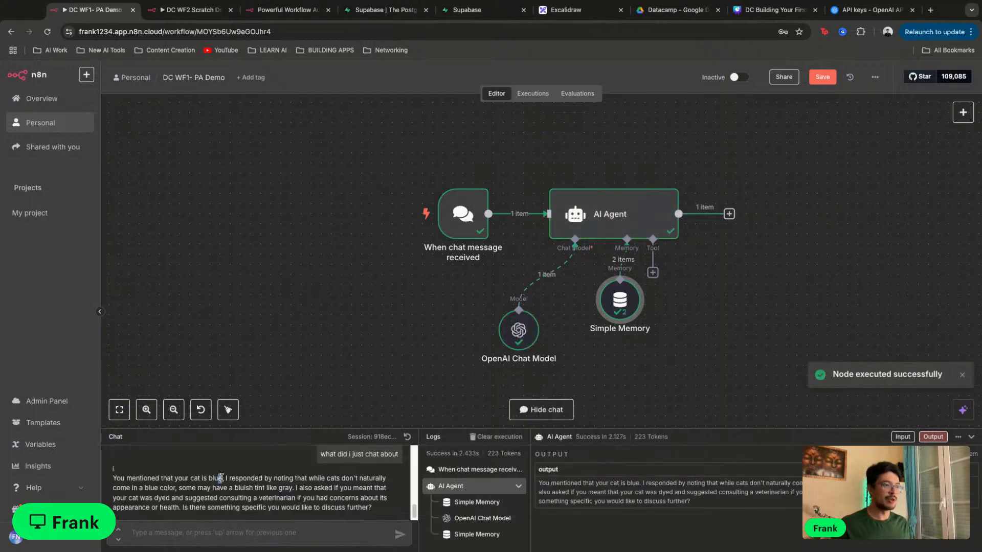
drag(221, 478, 112, 478)
click(179, 494)
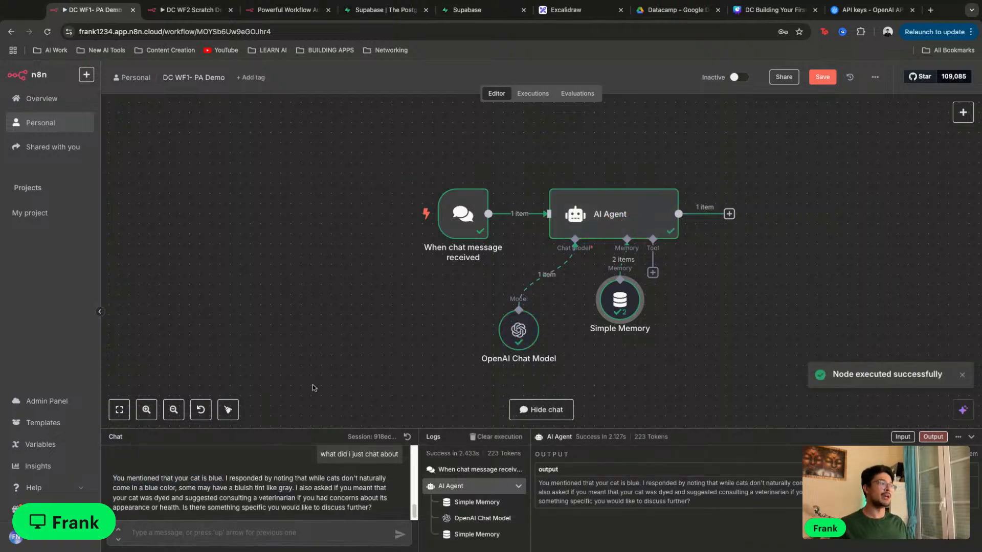
Save the workflow with Simple Memory moved slightly lower and reload the workflow page
drag(620, 301, 620, 312)
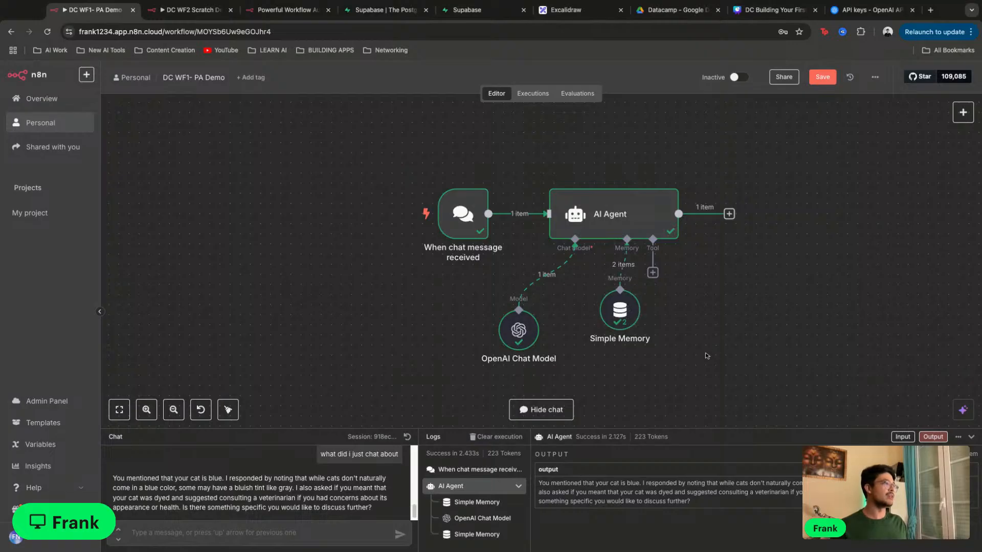
click(825, 81)
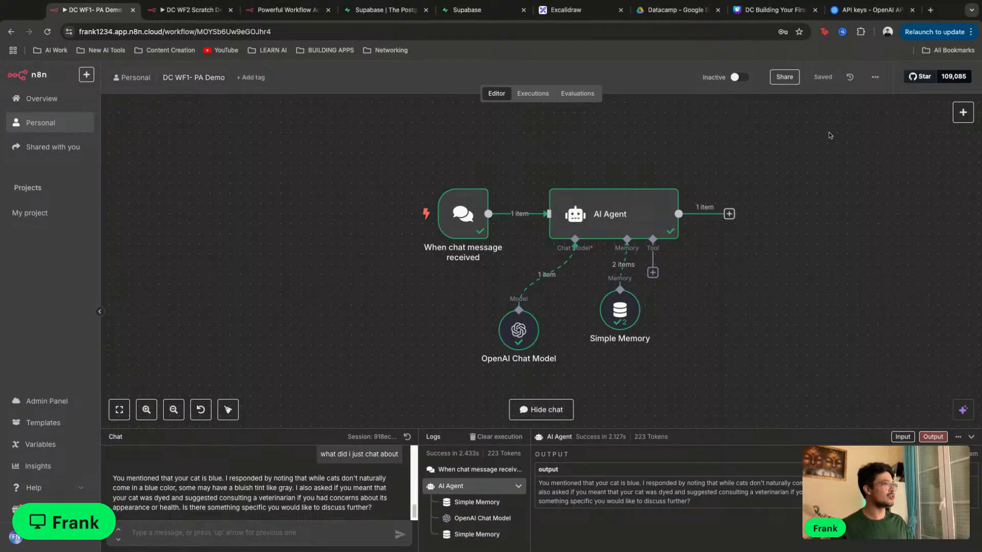
click(357, 33)
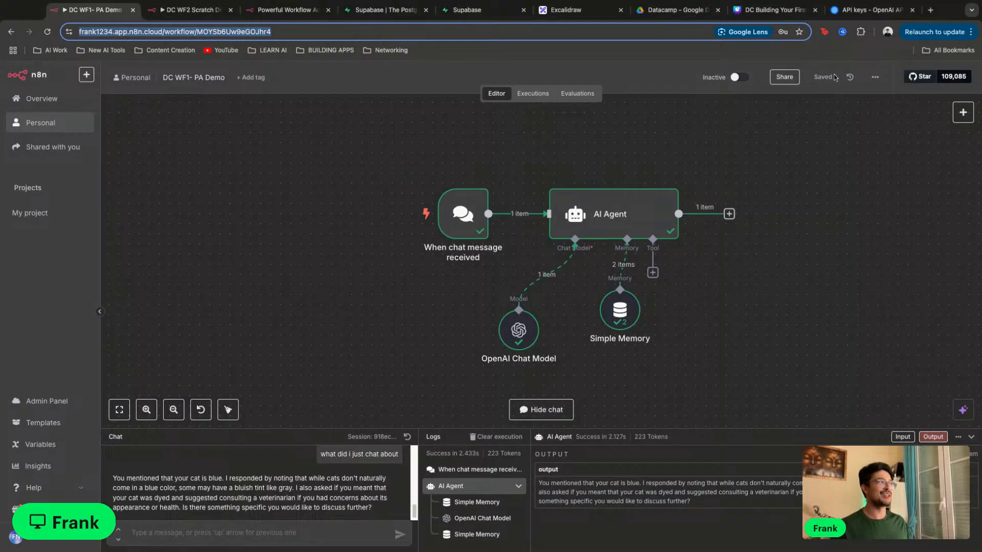
double_click(438, 31)
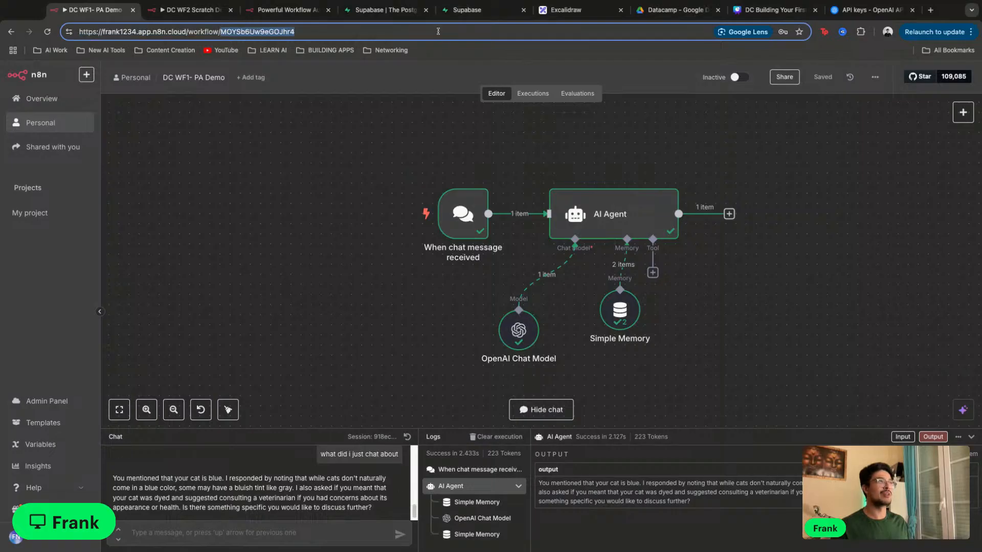
triple_click(438, 32)
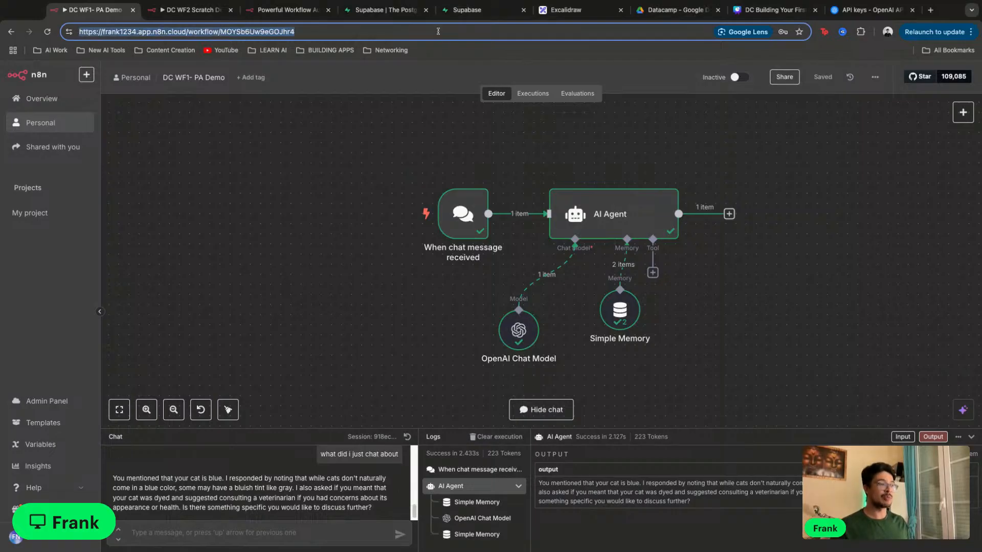
key(Return)
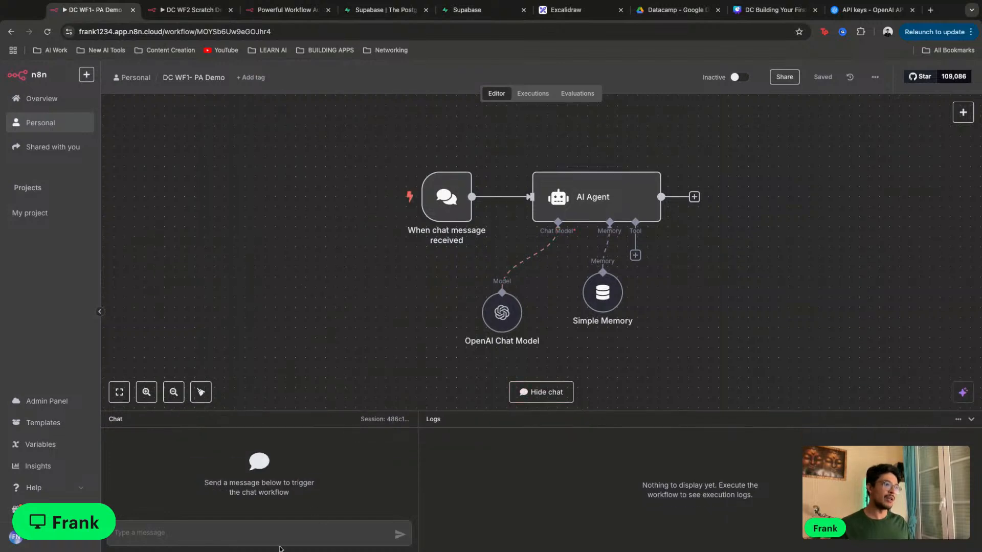
Send "hi what did i chat about before" in the new chat session to test memory across sessions
text(hi what )
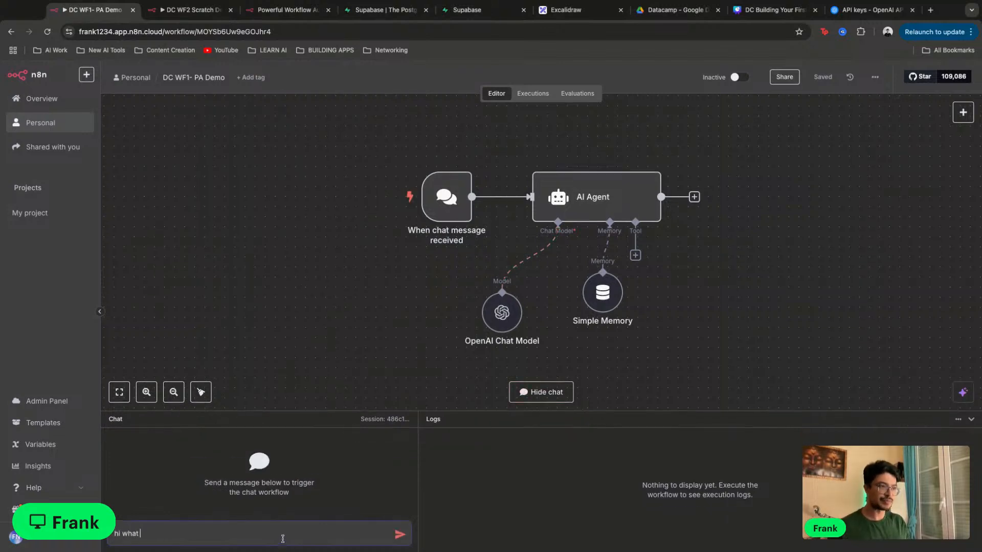
text(did i chat about)
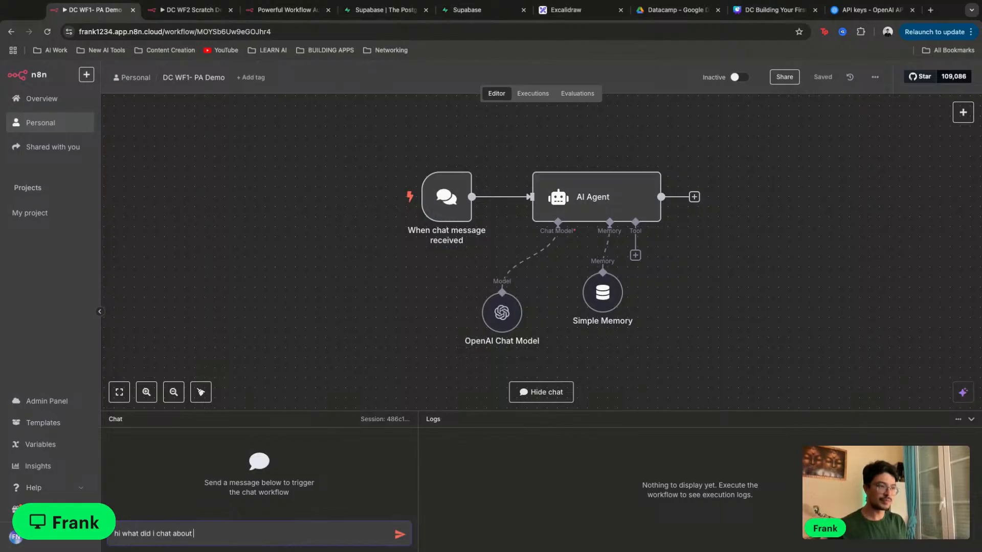
text( before)
key(Return)
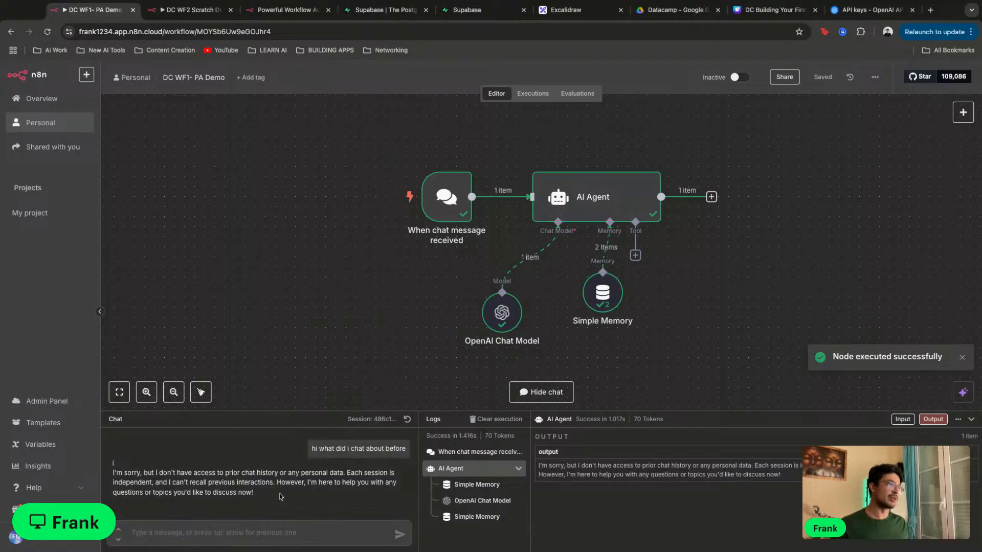
Review Simple Memory's parameters and run data, and move the OpenAI Chat Model and Simple Memory nodes lower and further left beneath the AI Agent
drag(604, 321, 594, 340)
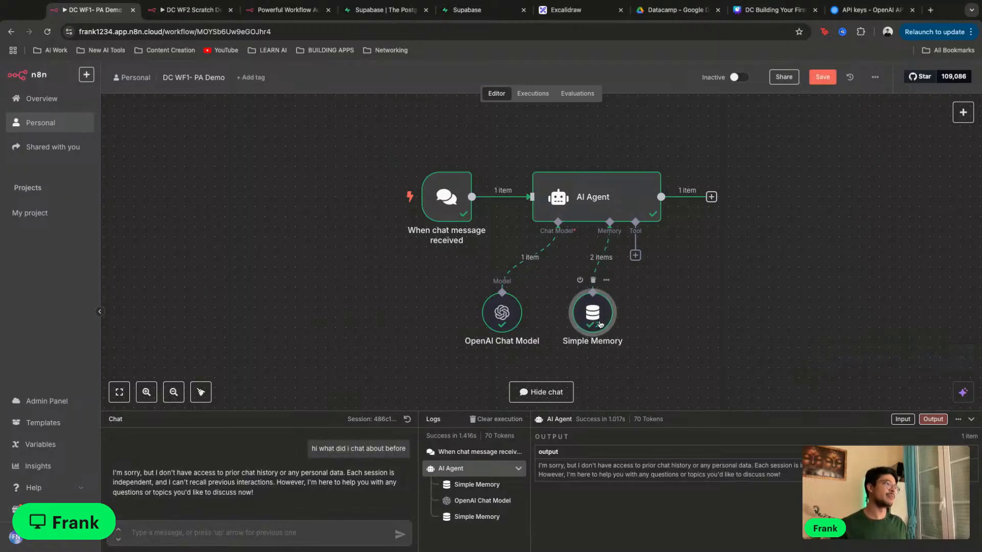
double_click(596, 317)
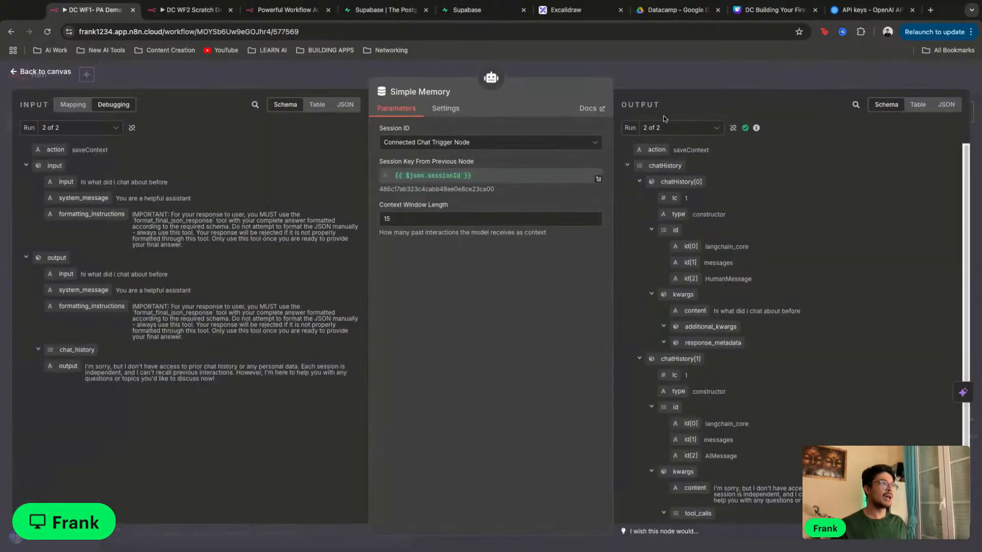
click(689, 75)
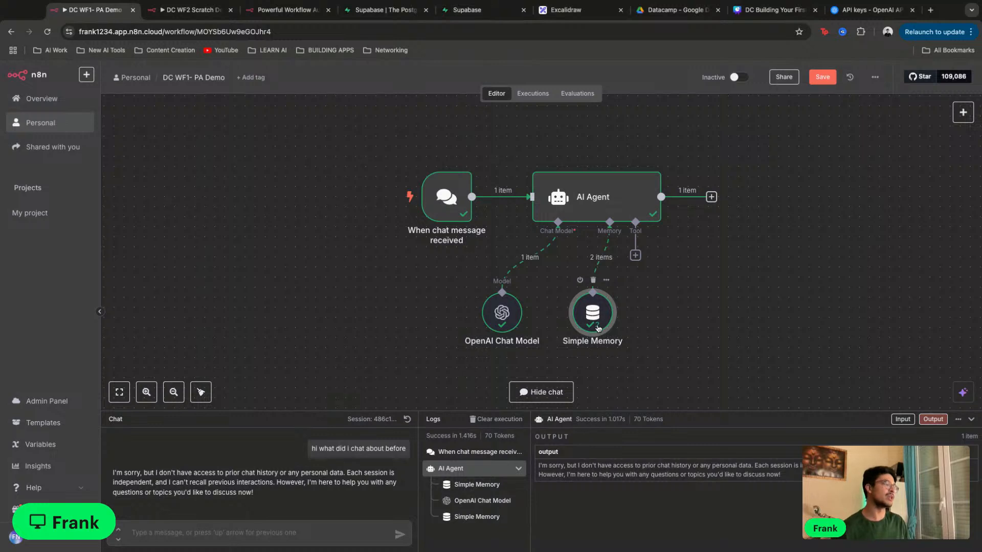
drag(506, 317, 456, 327)
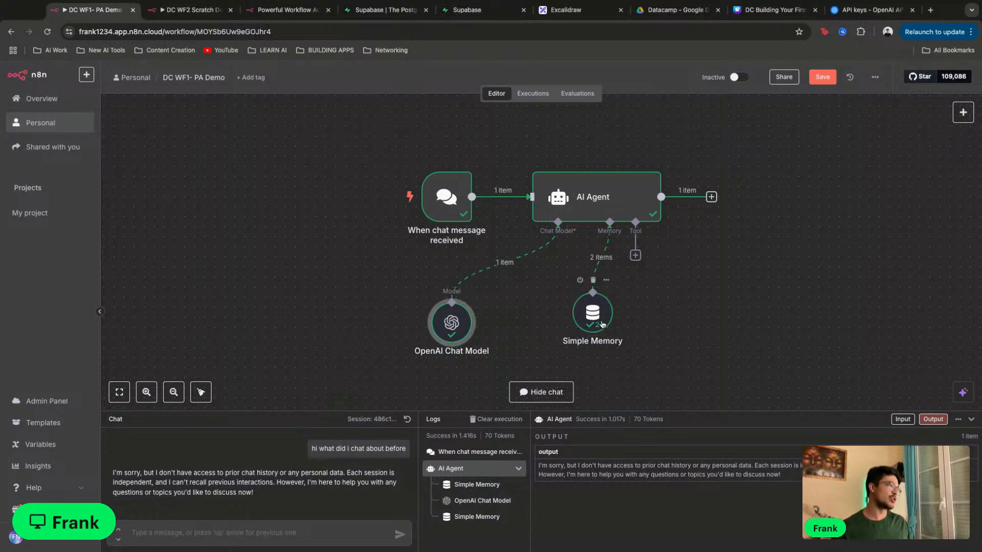
drag(603, 325, 562, 335)
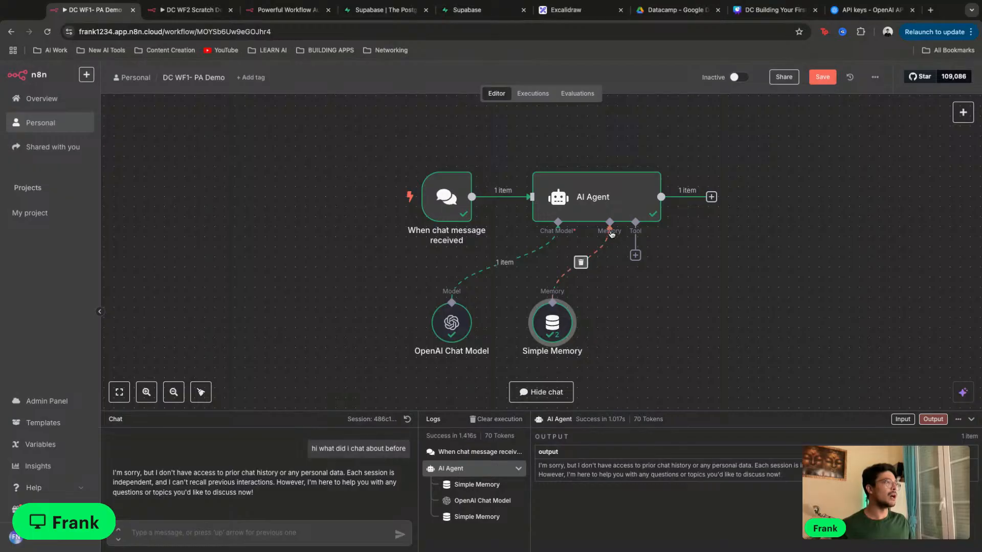
Disconnect Simple Memory from the AI Agent and delete the Simple Memory node
scroll(577, 310, right, 3)
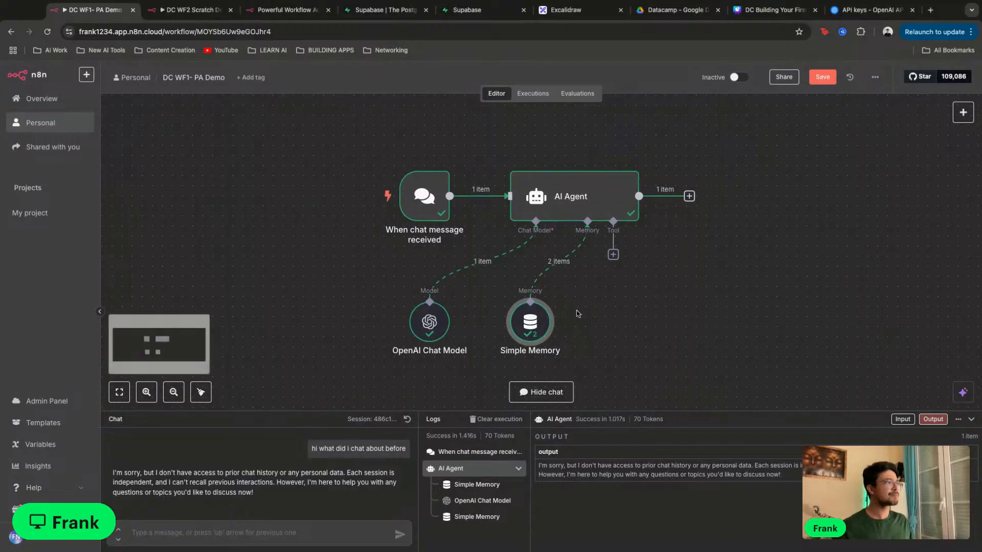
click(537, 256)
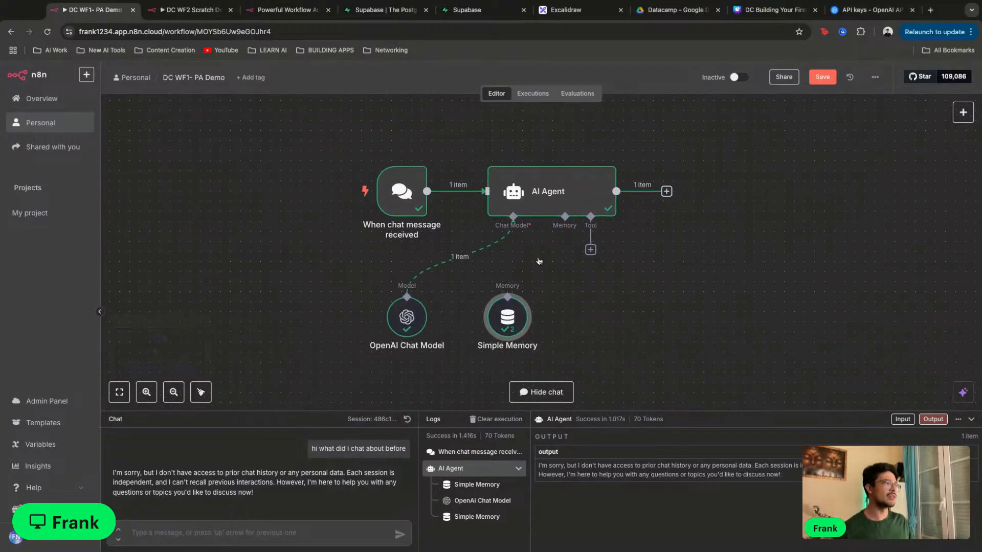
drag(513, 313, 261, 304)
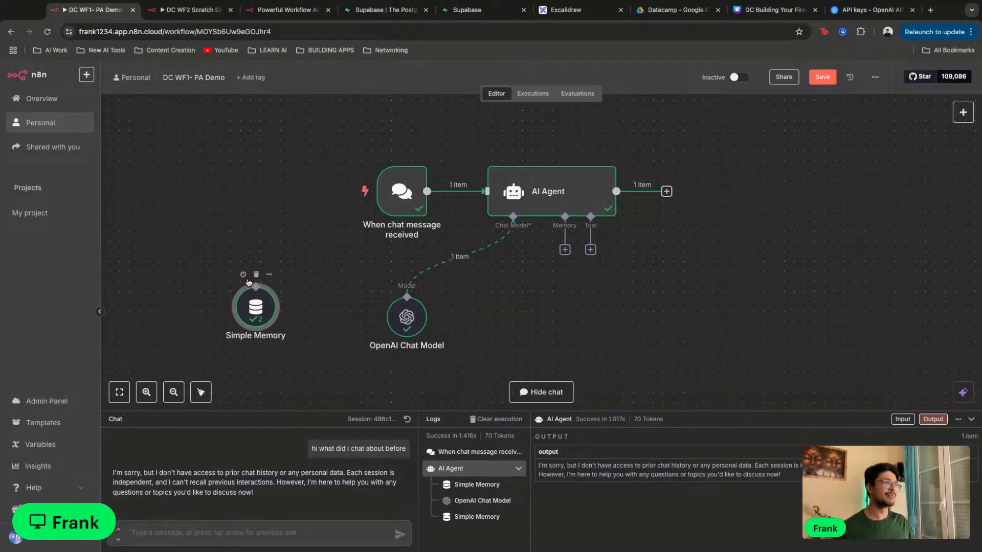
click(256, 275)
Add Postgres Chat Memory as the AI Agent's memory and place it beneath the agent, level with the OpenAI Chat Model
click(564, 250)
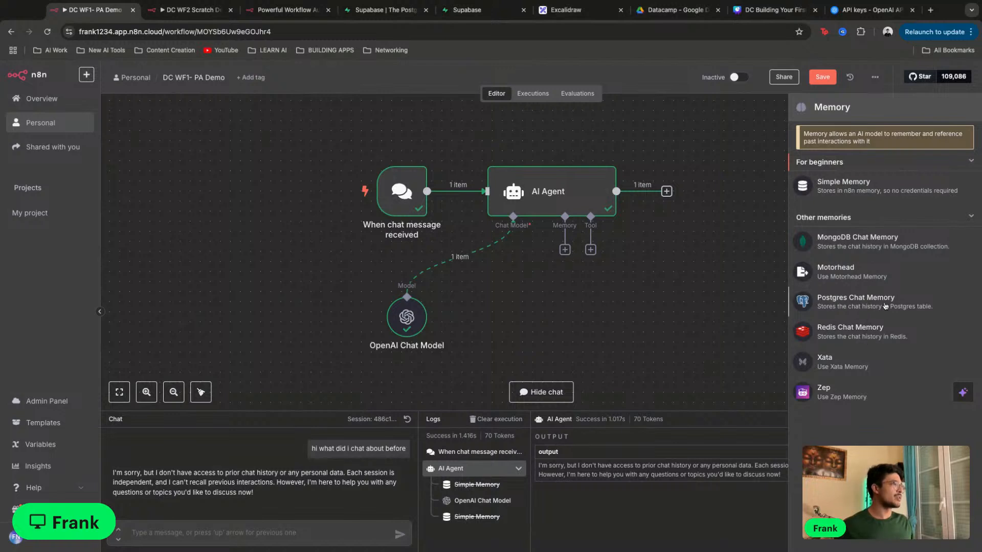
click(856, 307)
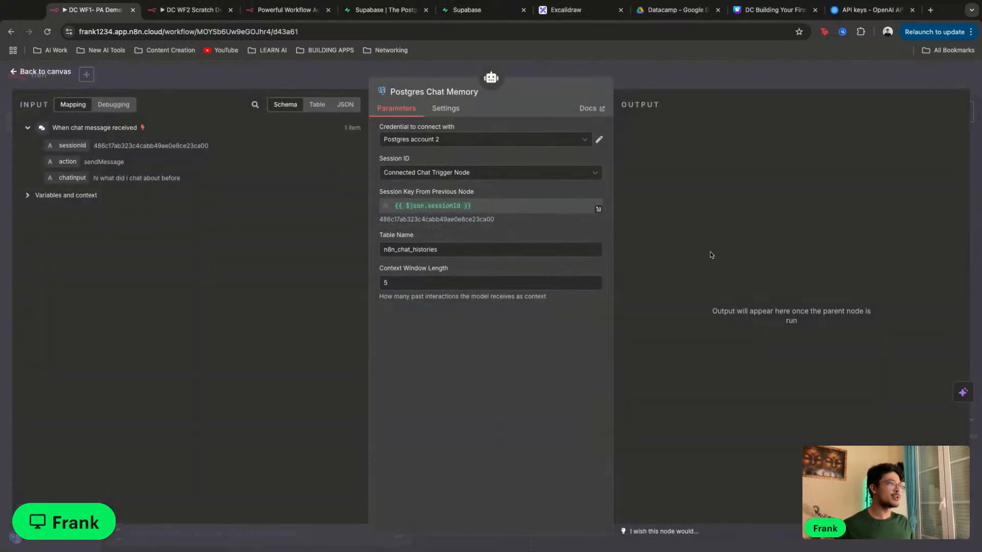
click(715, 77)
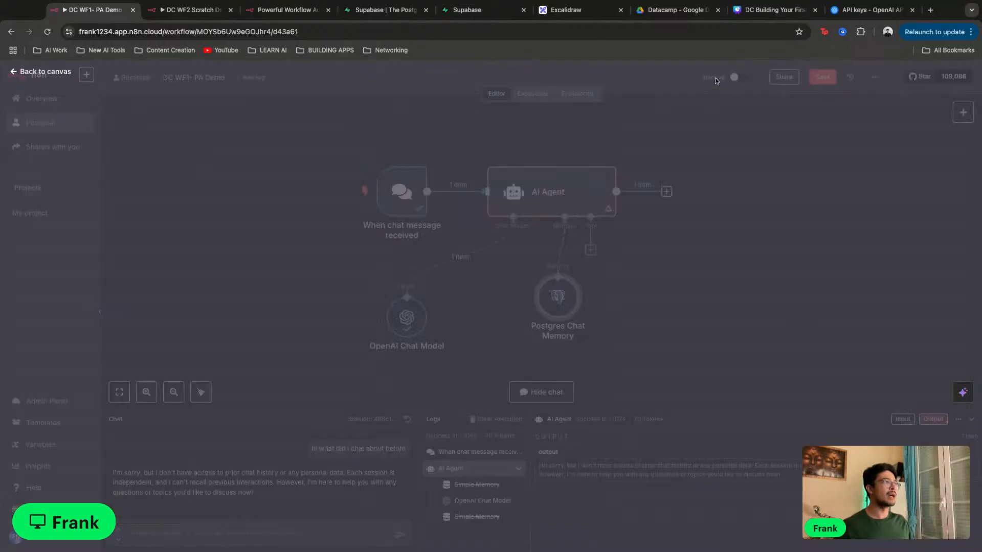
drag(570, 288, 560, 309)
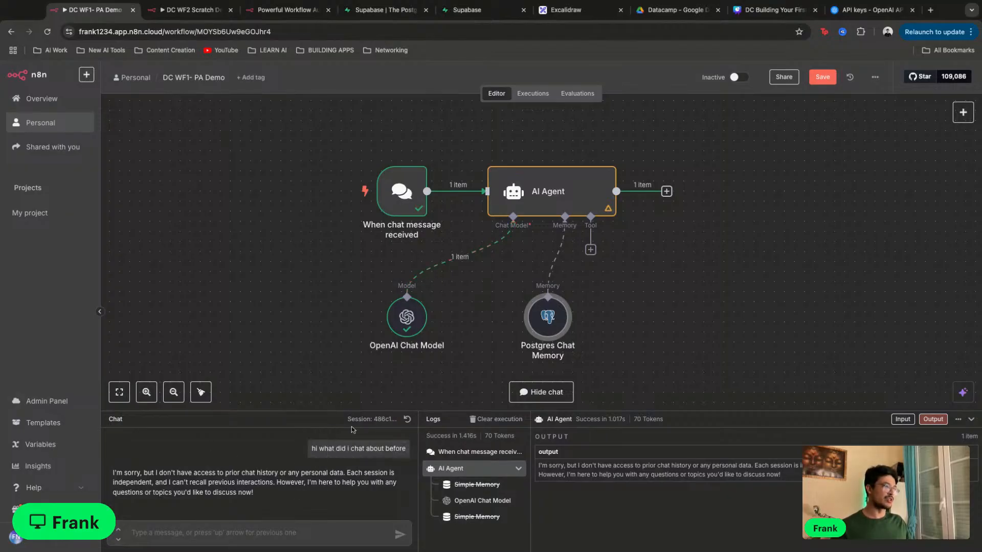
drag(542, 335, 548, 331)
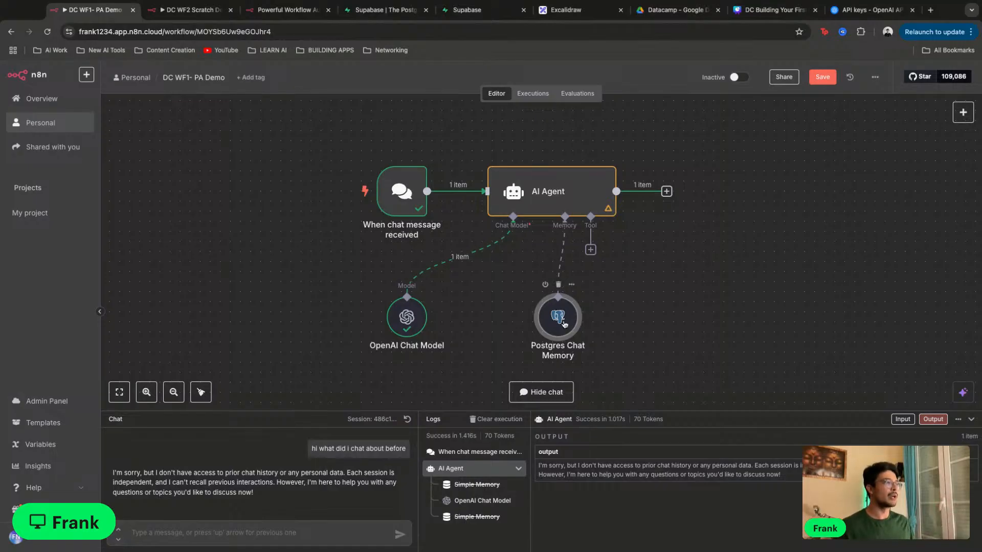
right_click(562, 204)
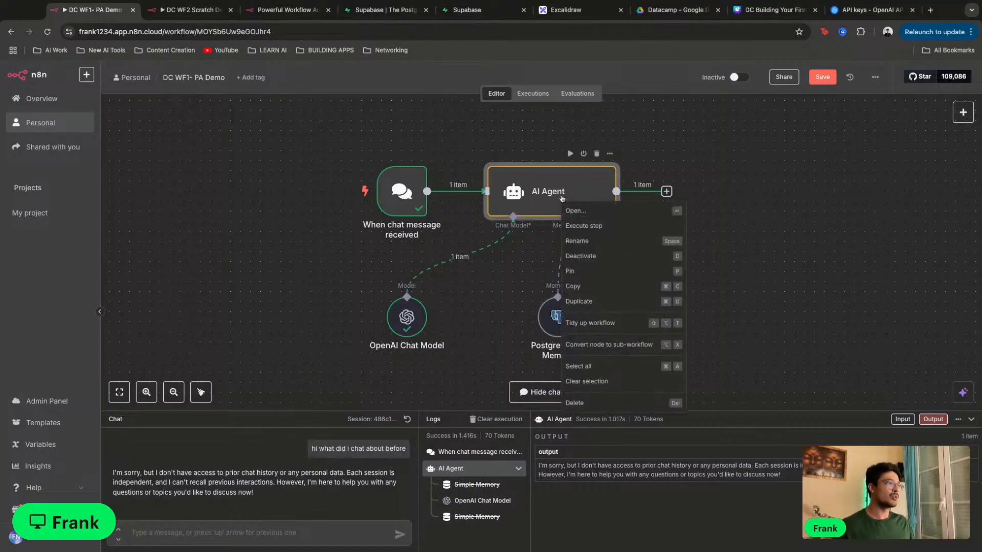
click(597, 248)
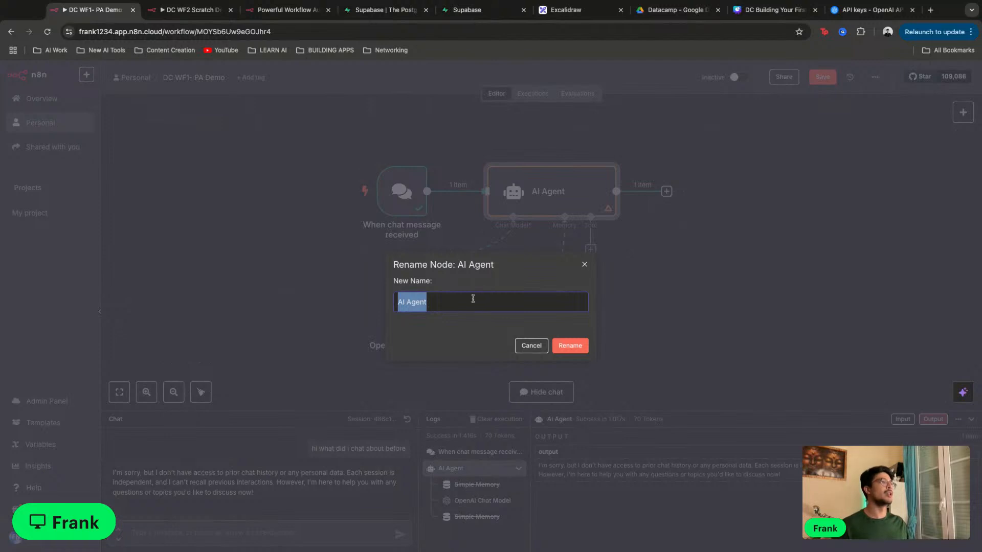
key(Escape)
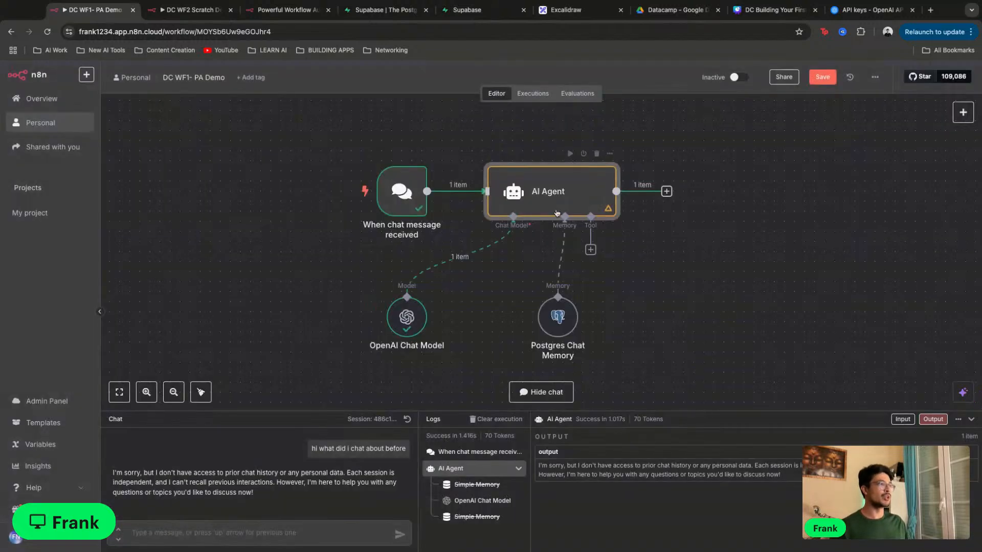
Rename the AI Agent node as Personal AI Agent
right_click(565, 194)
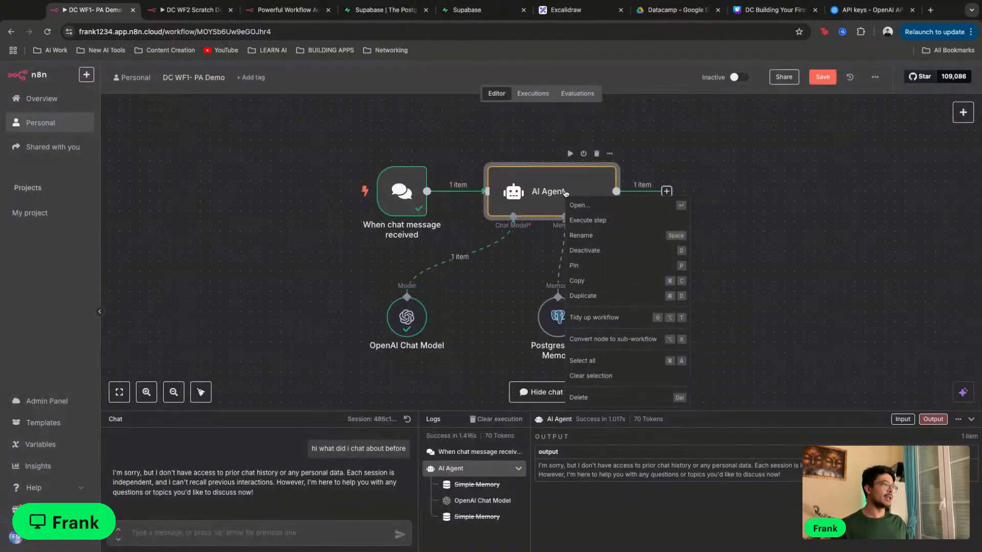
click(605, 237)
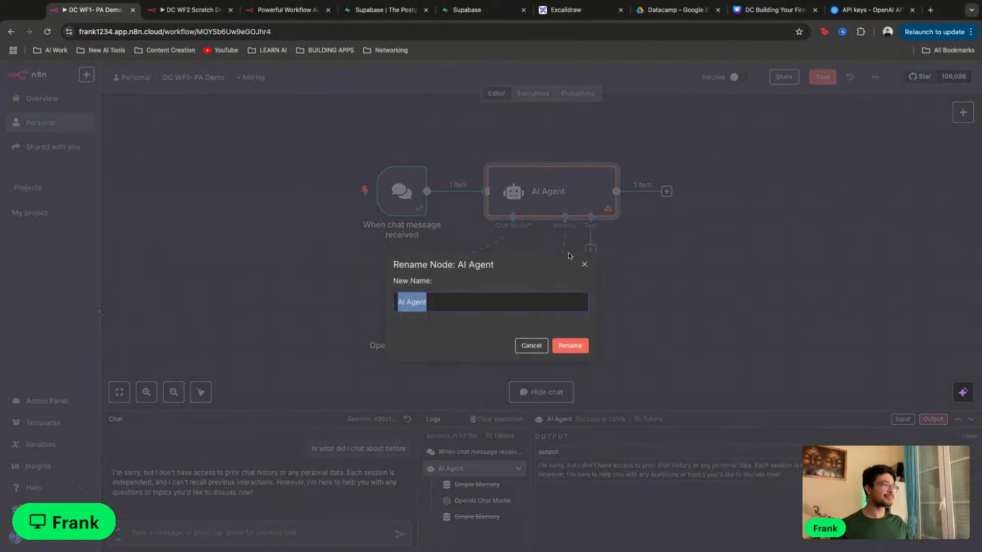
text(Perosnal)
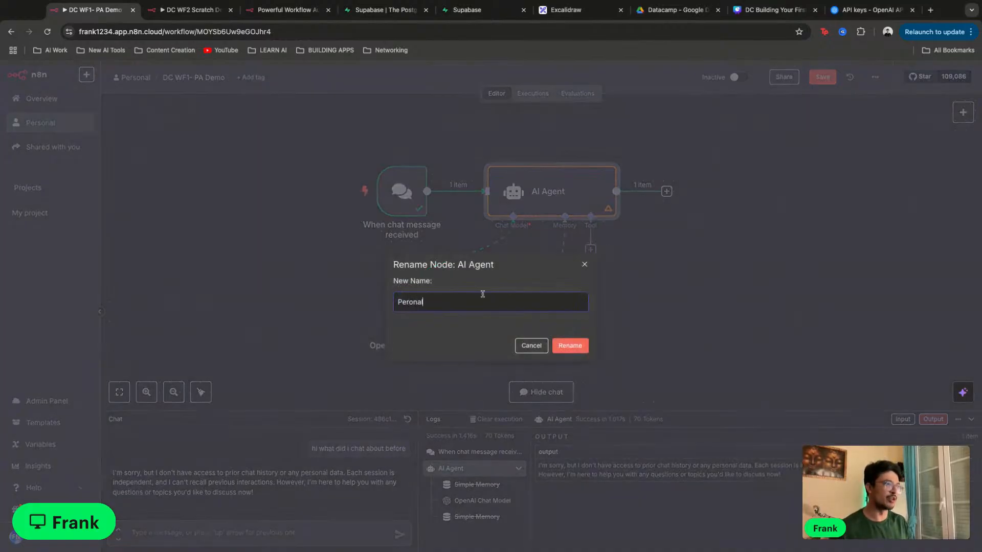
key(BackSpace)
key(BackSpace)
key(BackSpace)
key(BackSpace)
text(sonal AI Agent)
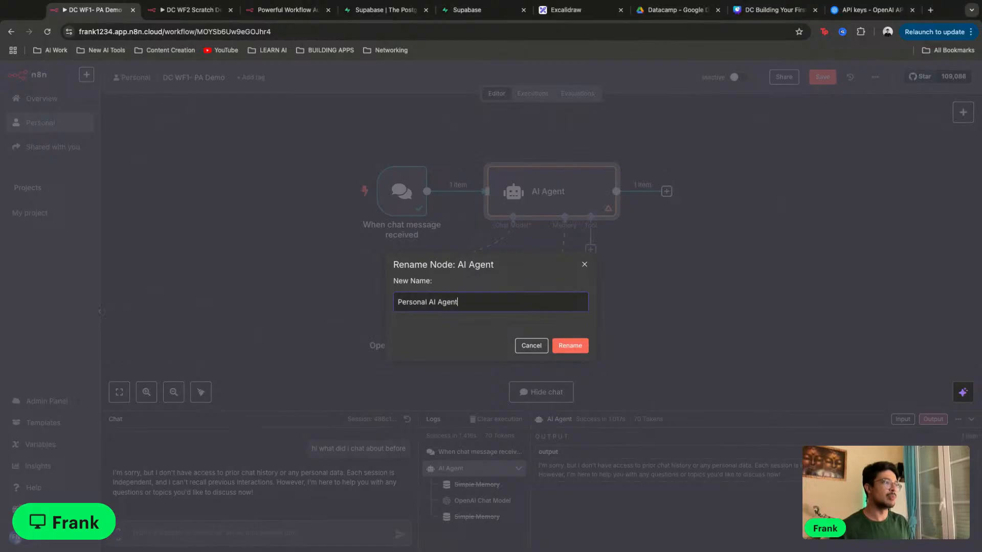
key(Return)
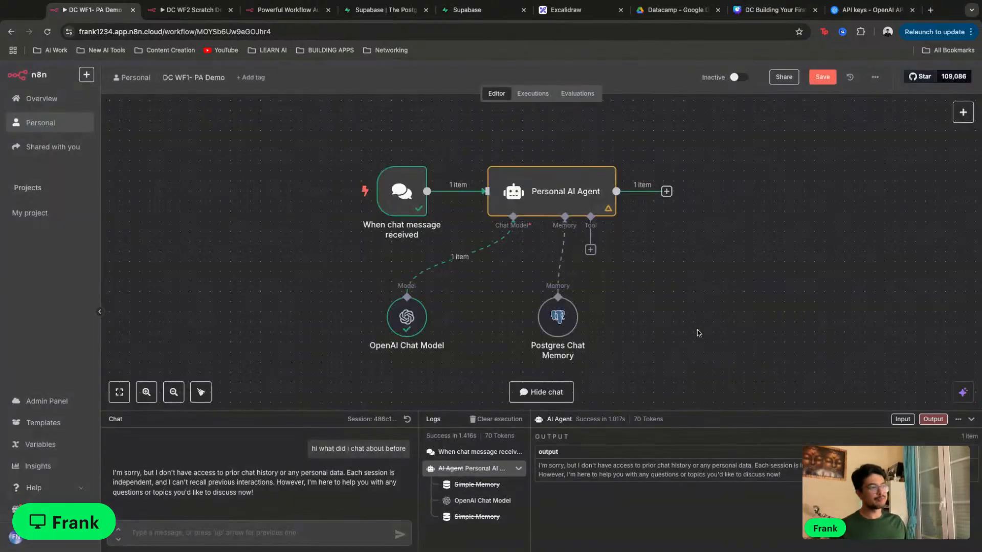
Rename the Postgres Chat Memory node as Conversation Memory
right_click(562, 321)
click(605, 365)
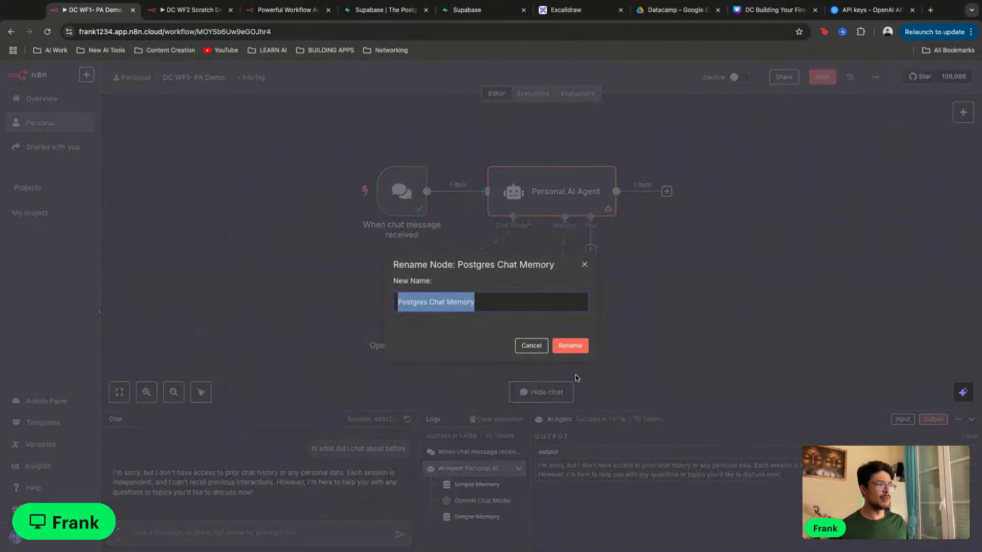
text(Chat)
key(BackSpace)
key(BackSpace)
key(BackSpace)
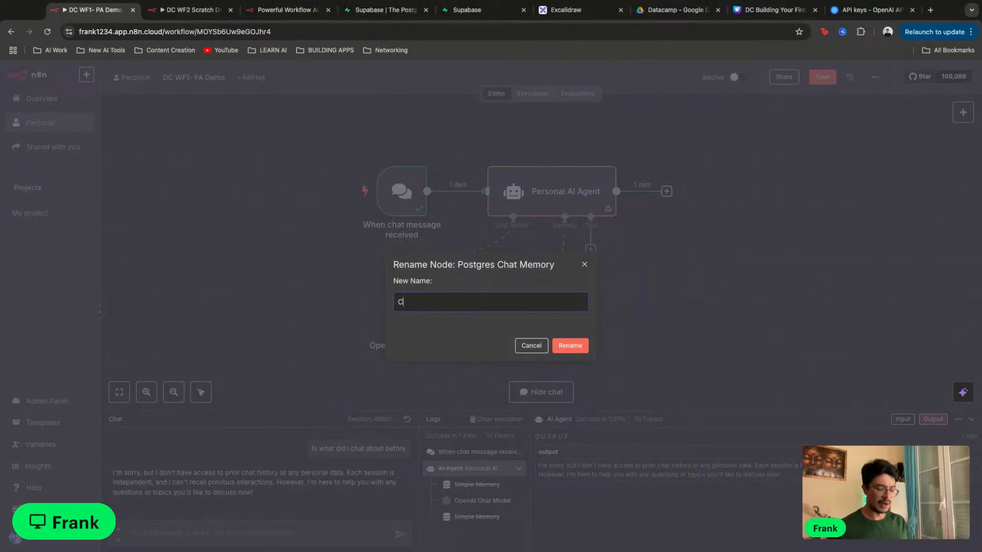
text(onversation Memory)
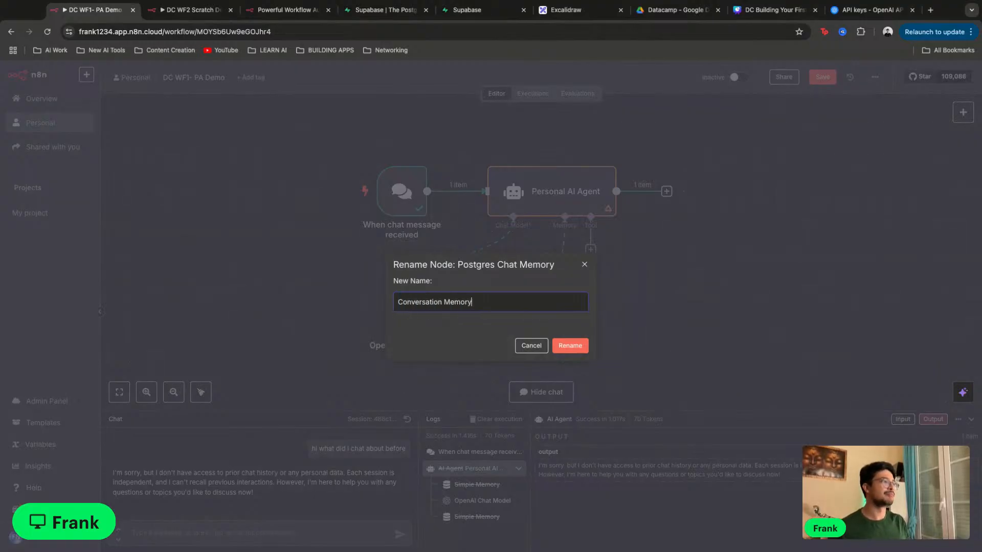
key(Return)
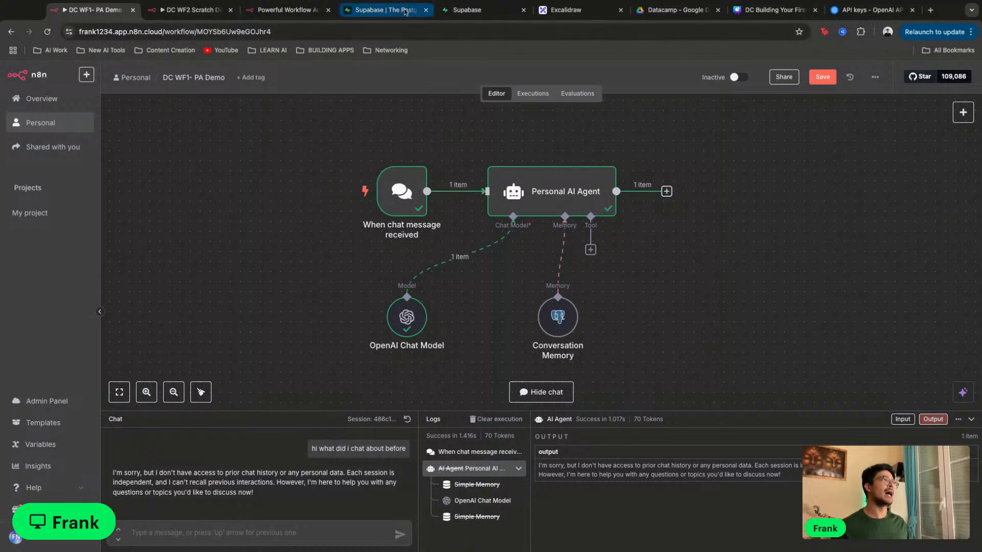
Switch to the Supabase dashboard and start a new project named Datacamp Demo
click(481, 11)
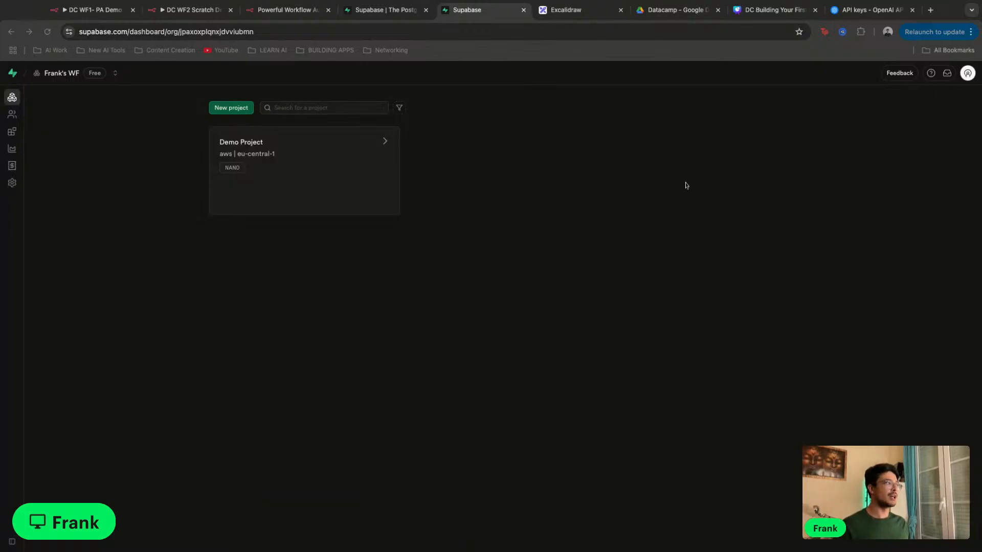
click(231, 108)
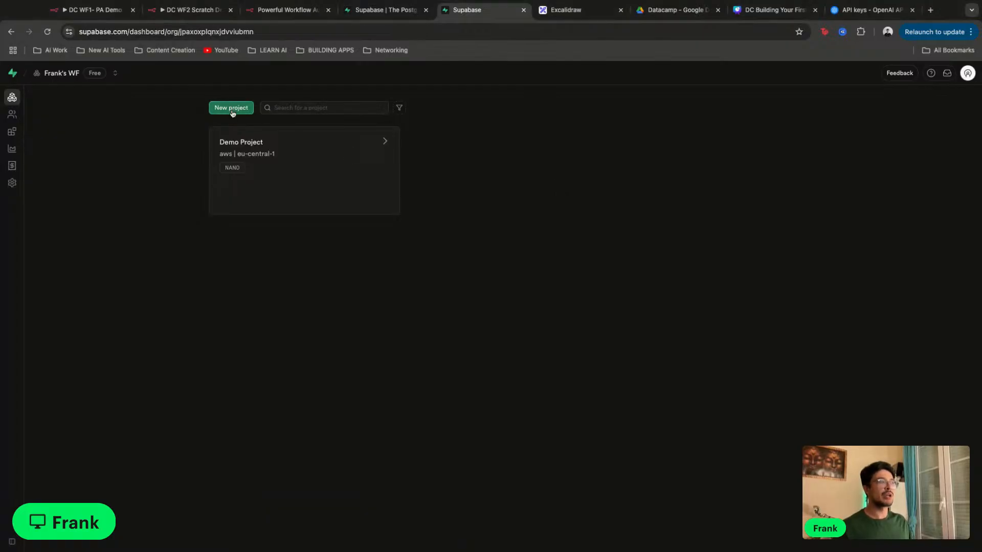
click(517, 208)
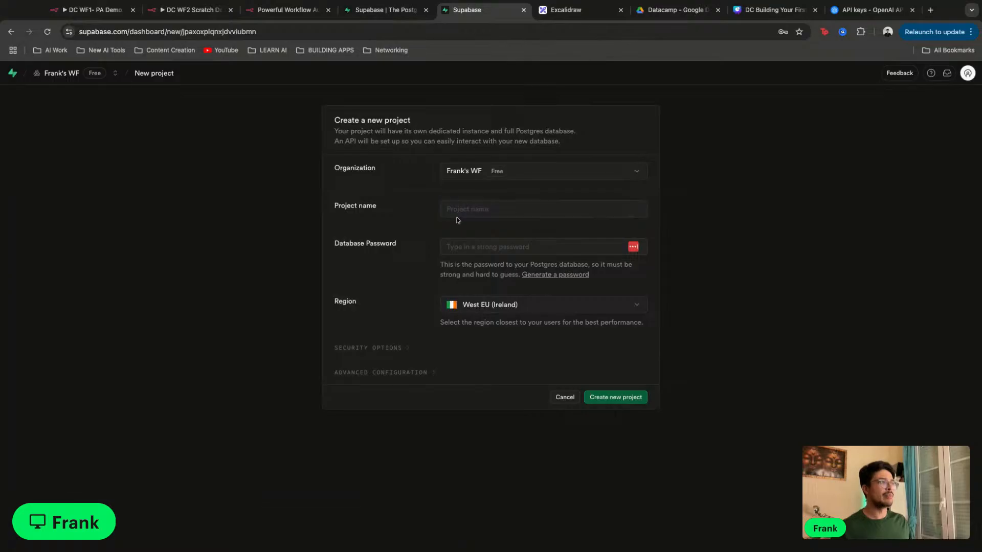
text(Frank)
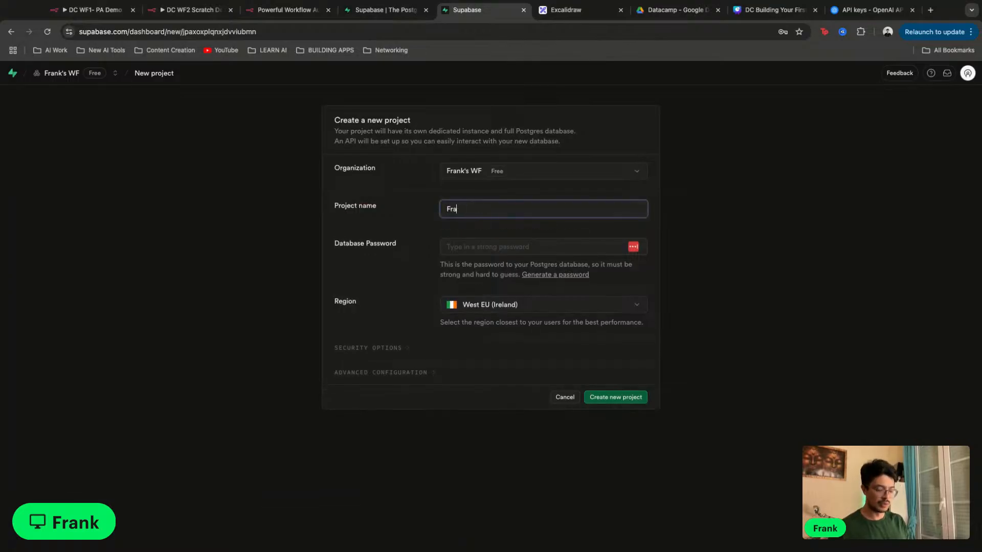
key(BackSpace)
key(BackSpace)
key(BackSpace)
text(Datacamp Demo)
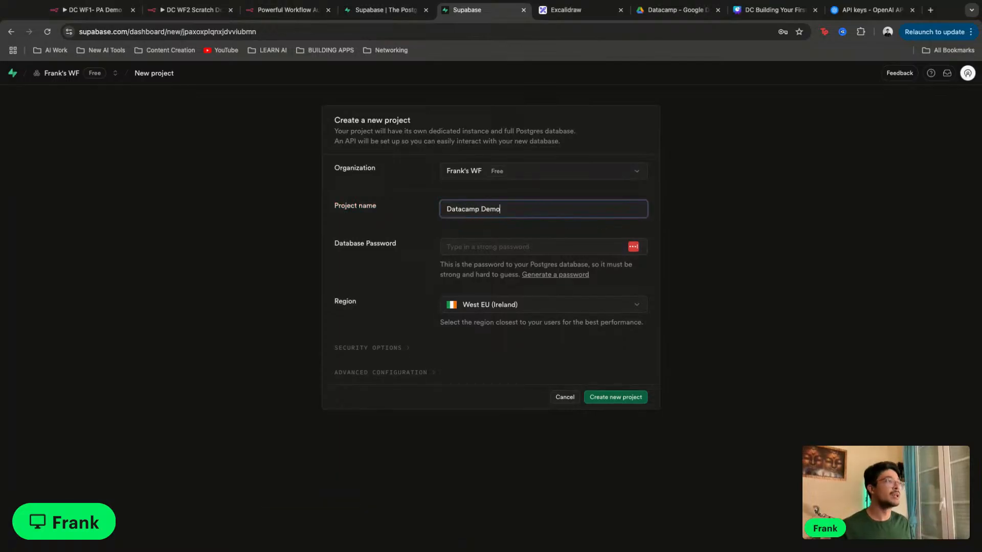
Enter a strong database password for the new Supabase project
click(462, 244)
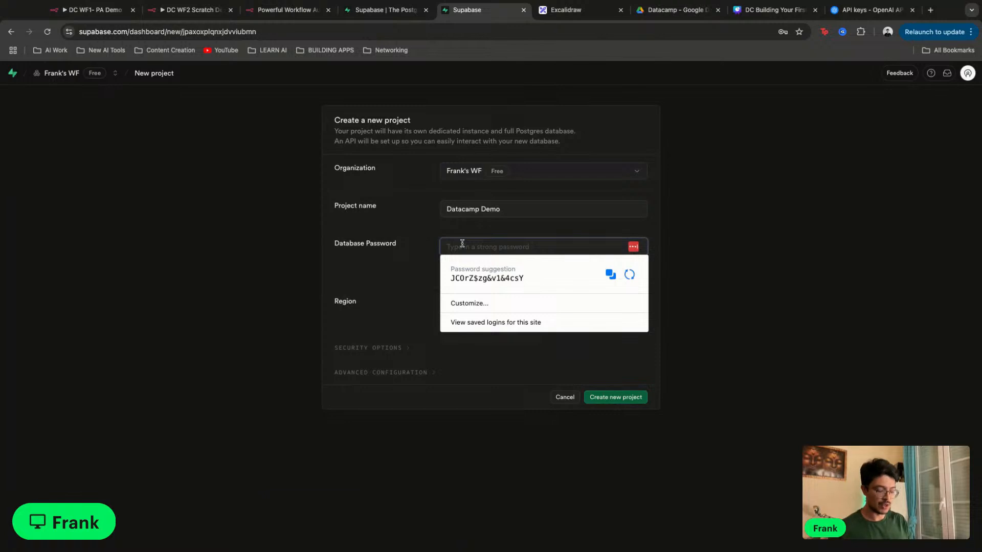
text(•••••••)
key(BackSpace)
key(BackSpace)
key(BackSpace)
key(BackSpace)
key(BackSpace)
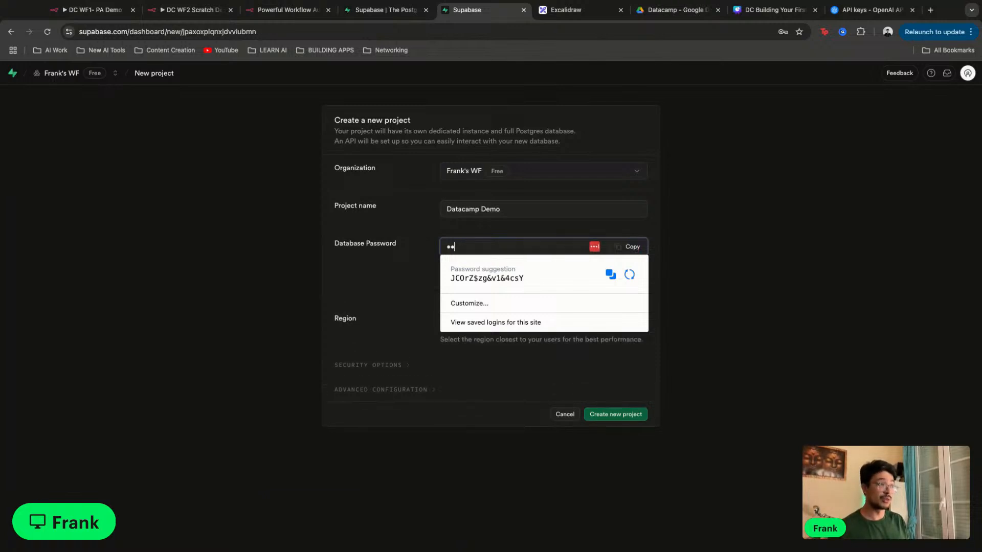
key(BackSpace)
key(BackSpace)
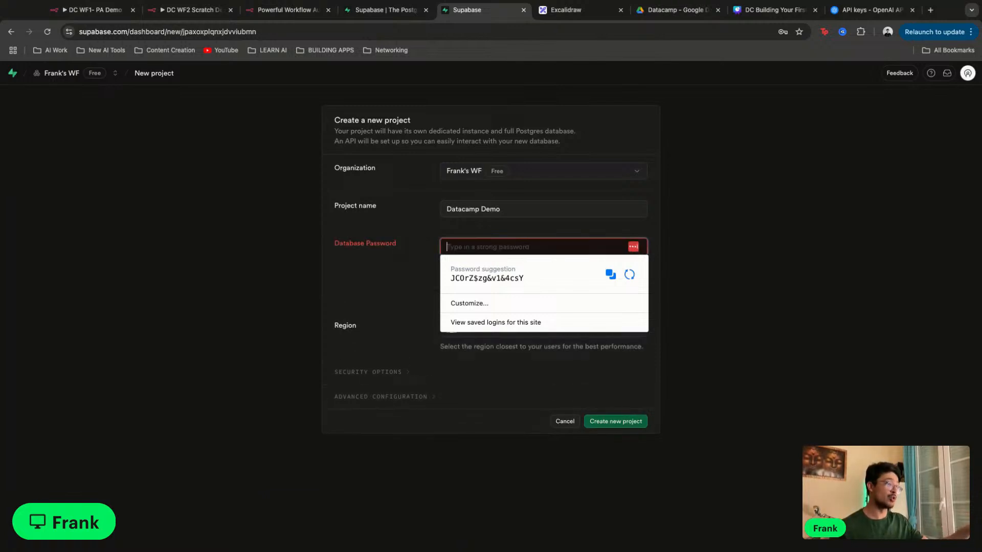
text(•••)
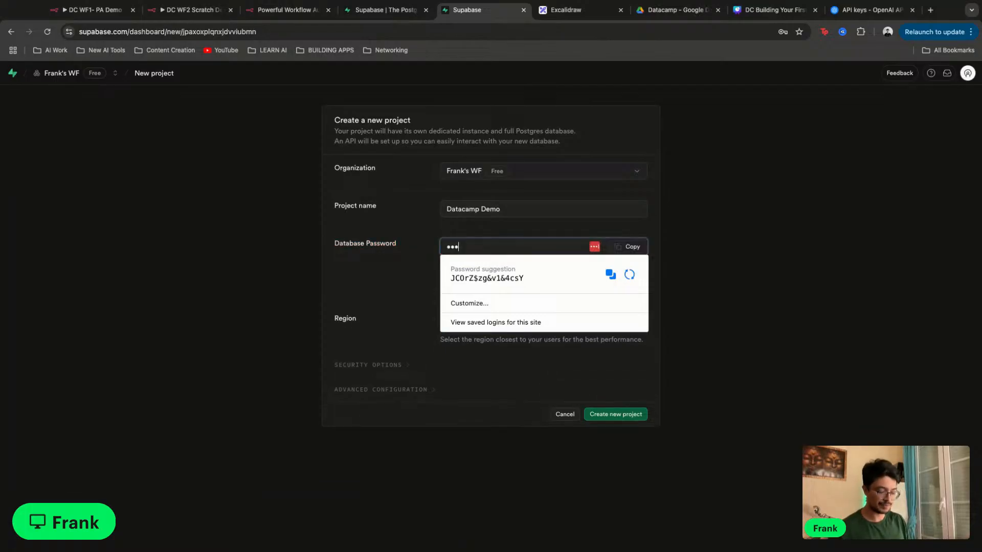
key(BackSpace)
key(BackSpace)
key(BackSpace)
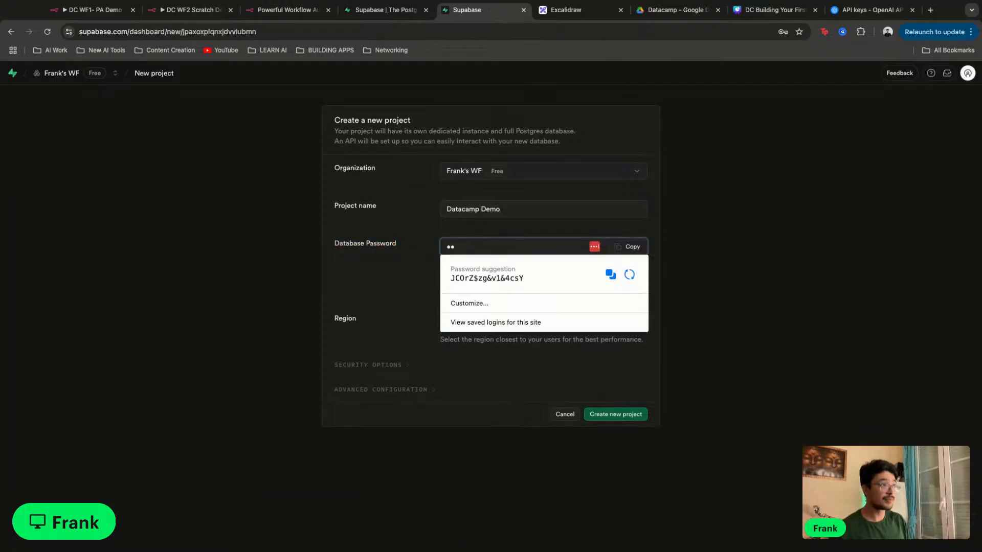
text(••••••••••)
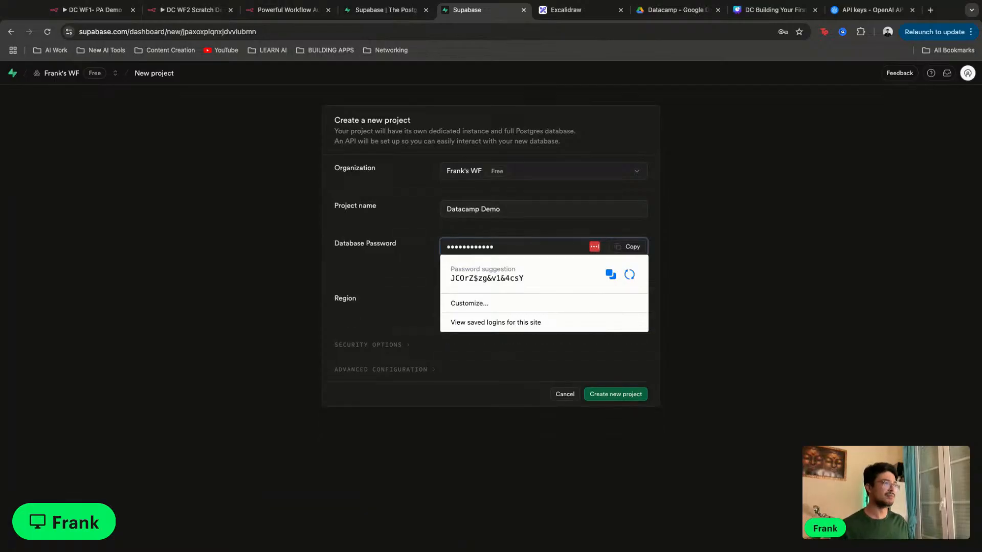
drag(501, 249, 446, 253)
click(742, 499)
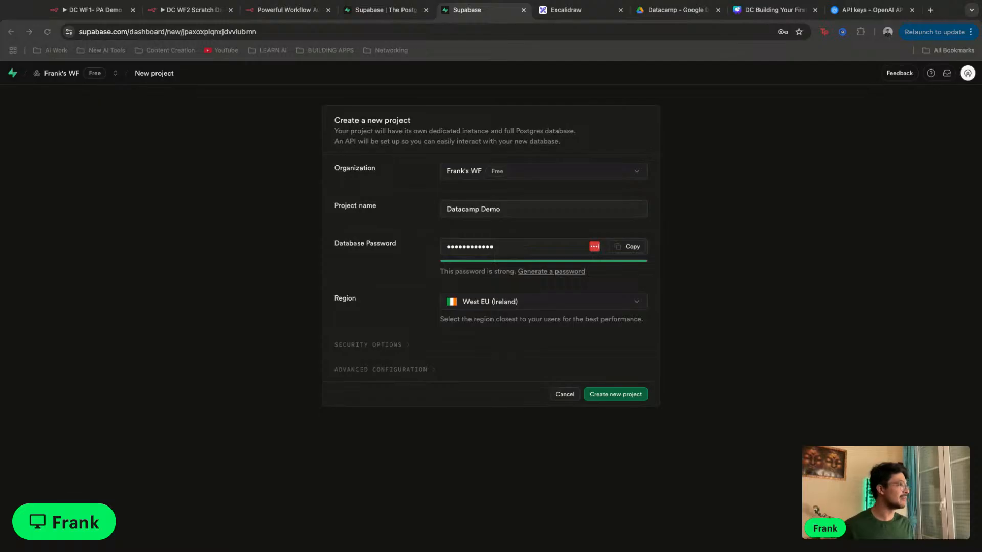
Copy the database password and create the Datacamp Demo project
click(634, 247)
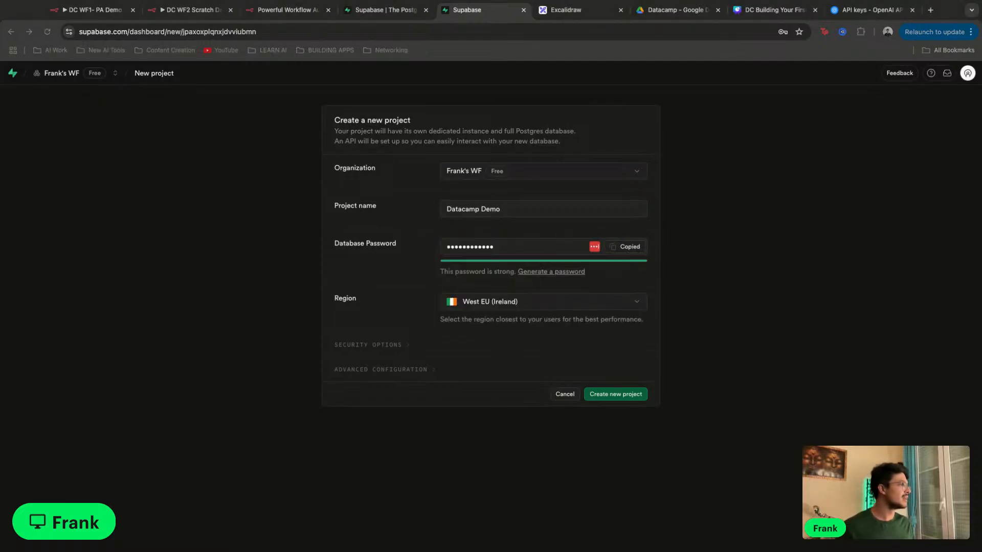
click(541, 352)
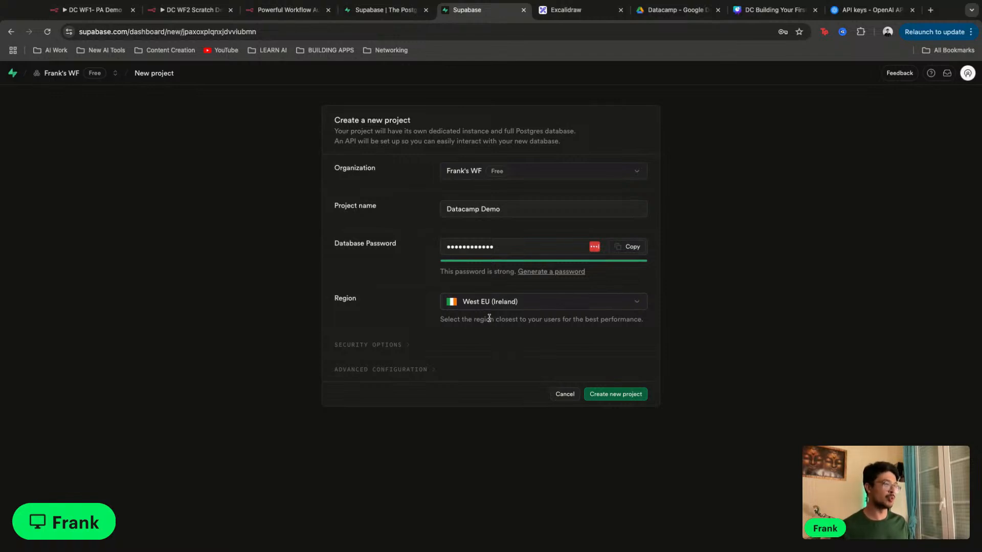
click(637, 397)
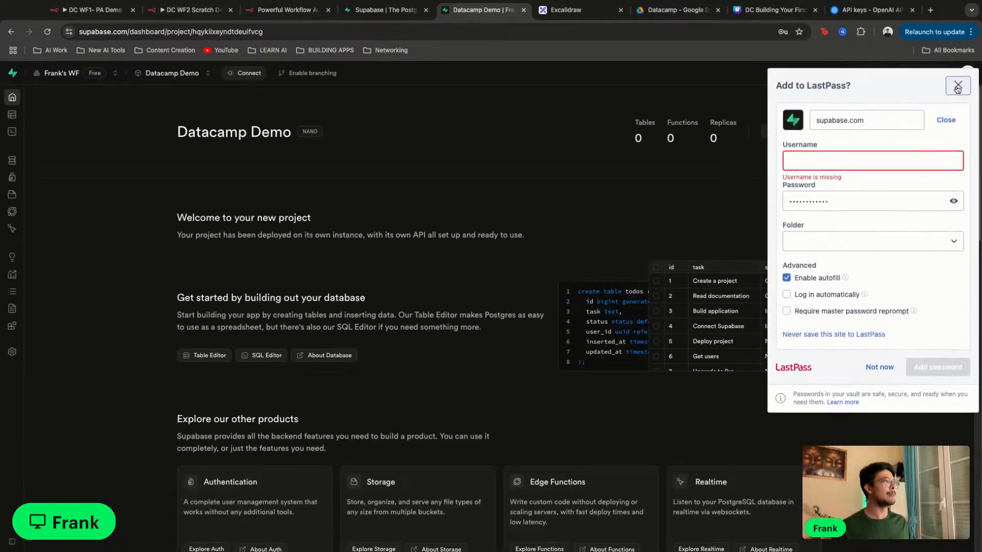
Dismiss the offer to save the password and show the Datacamp Demo project's tables in the Table Editor
click(957, 87)
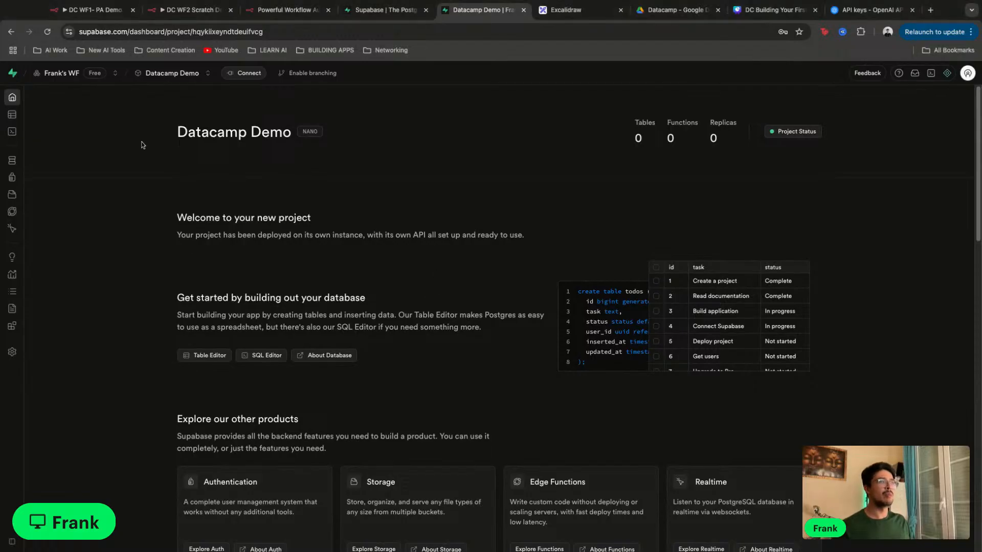
mouse_move(11, 114)
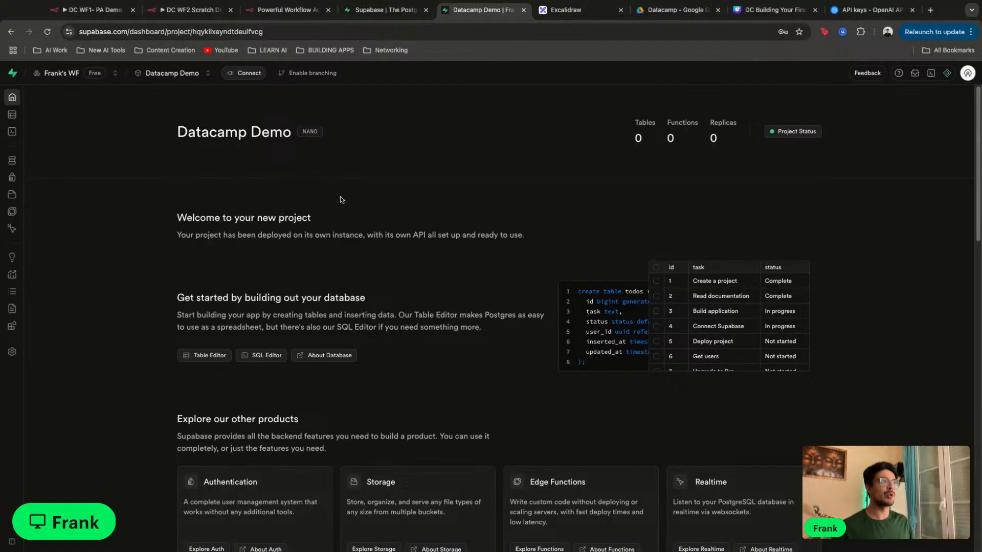
click(103, 11)
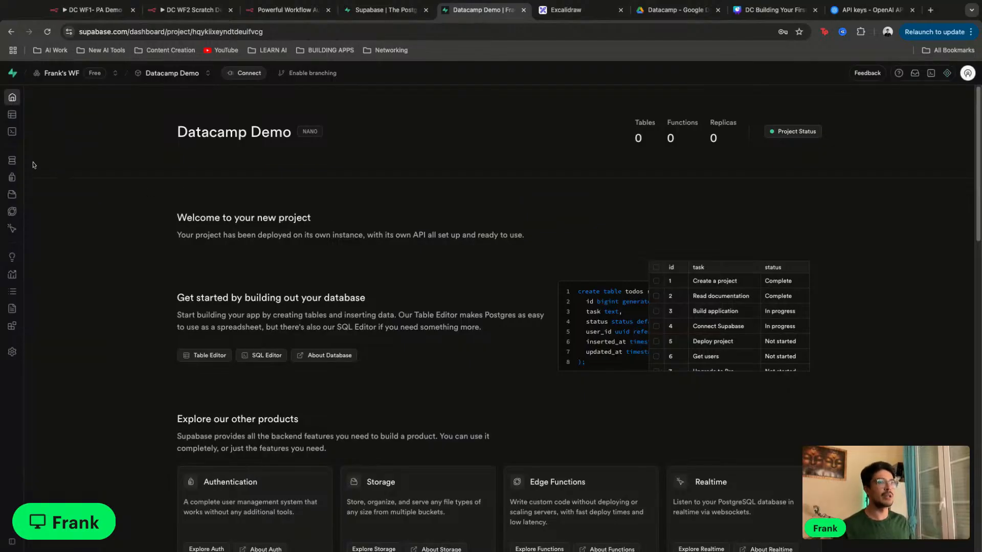
mouse_move(20, 167)
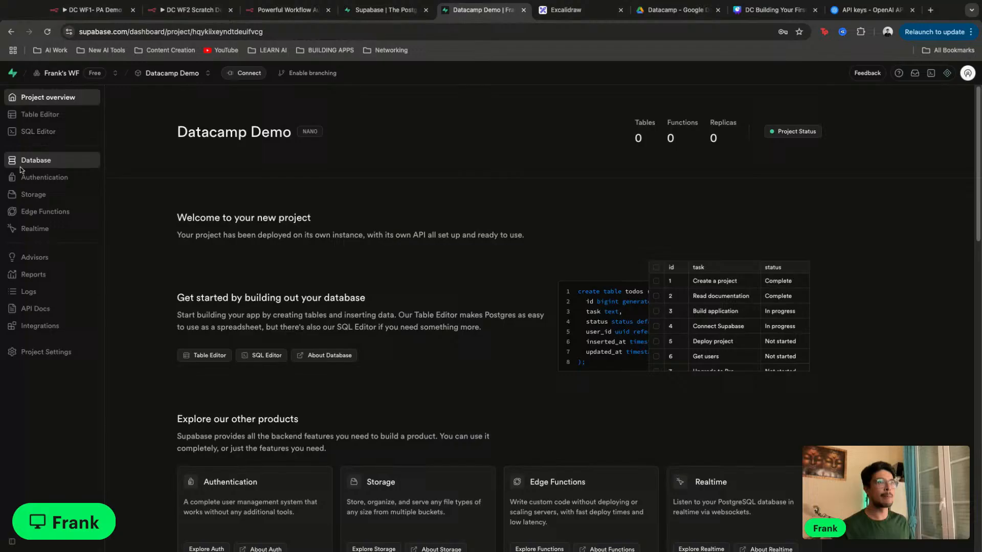
click(57, 120)
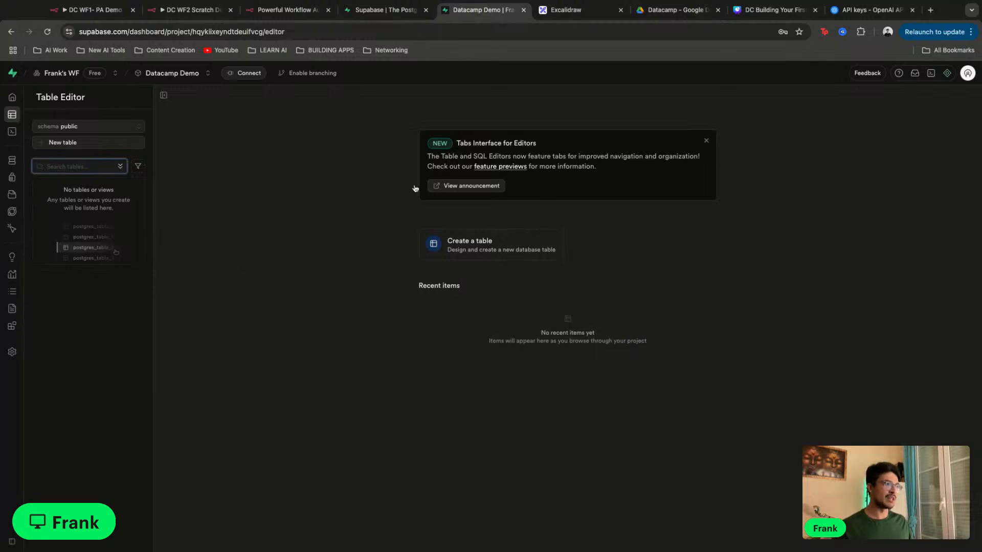
click(322, 279)
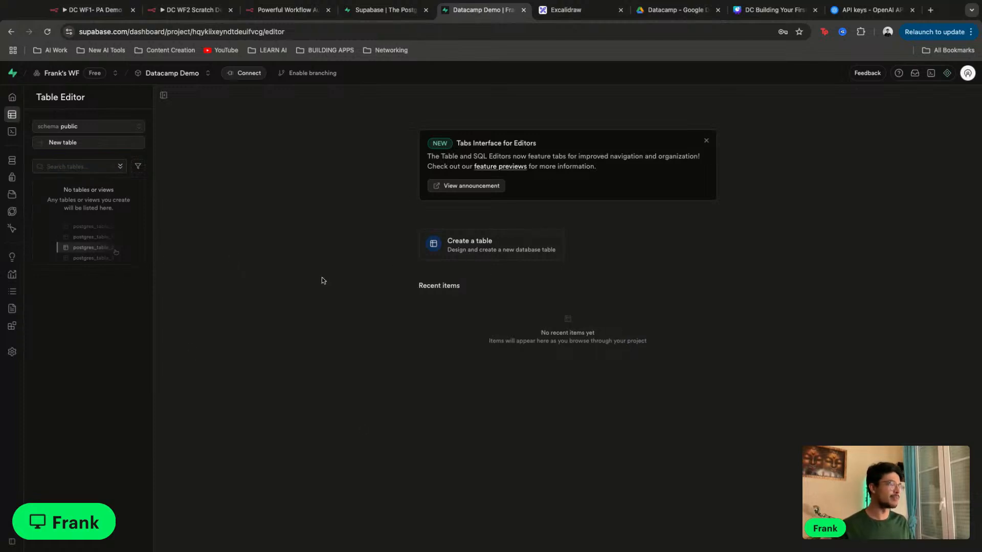
Switch to the n8n workflow DC WF1- PA Demo and open the Conversation Memory node's parameters
click(117, 16)
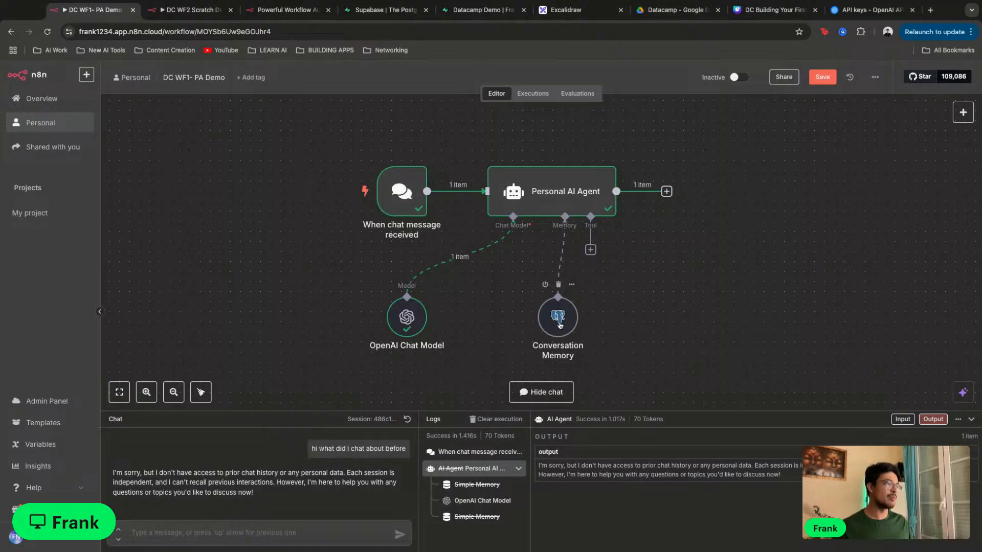
mouse_move(557, 323)
mouse_down()
mouse_move(597, 283)
mouse_move(547, 316)
mouse_move(567, 333)
mouse_move(556, 324)
mouse_up()
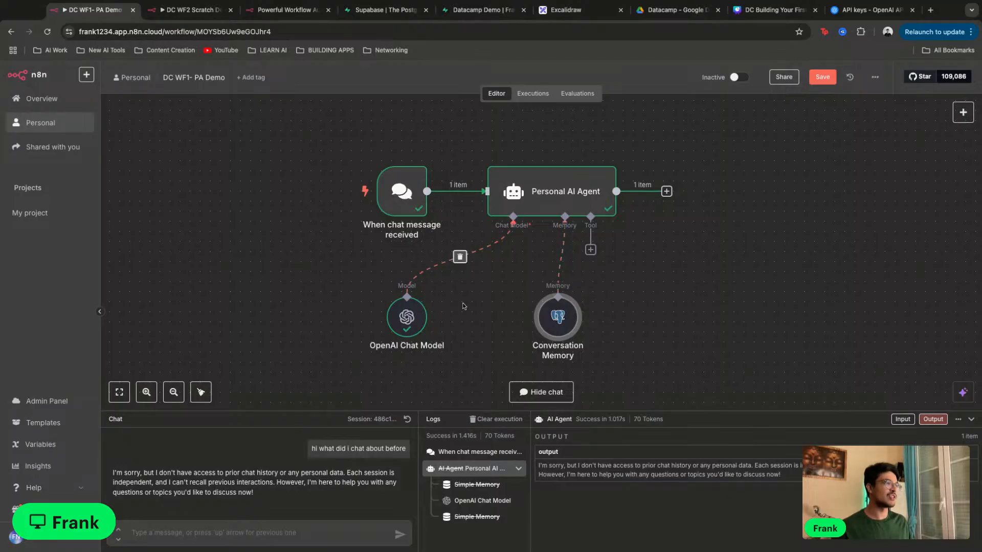
double_click(567, 318)
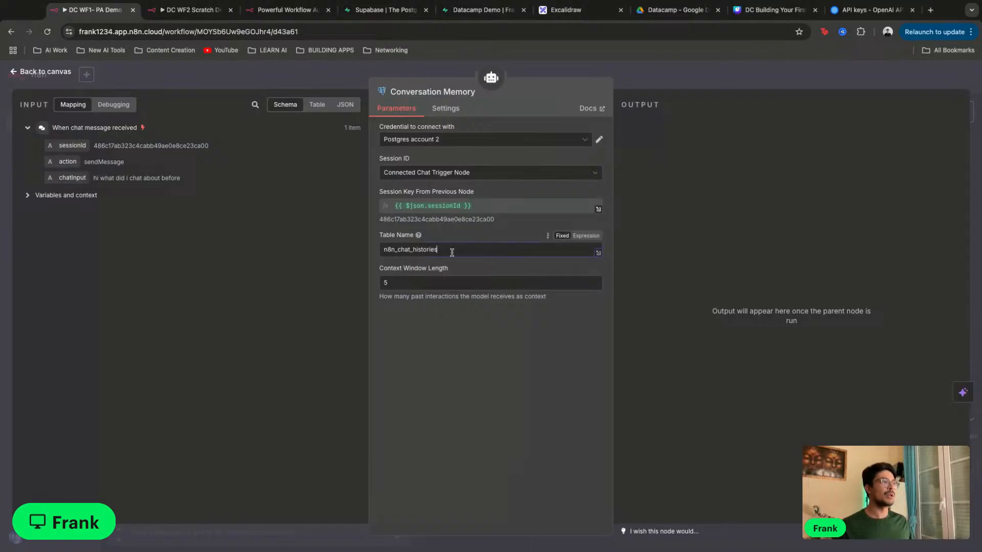
Examine the table name that the Conversation Memory node uses for storing chat histories
drag(459, 249, 382, 249)
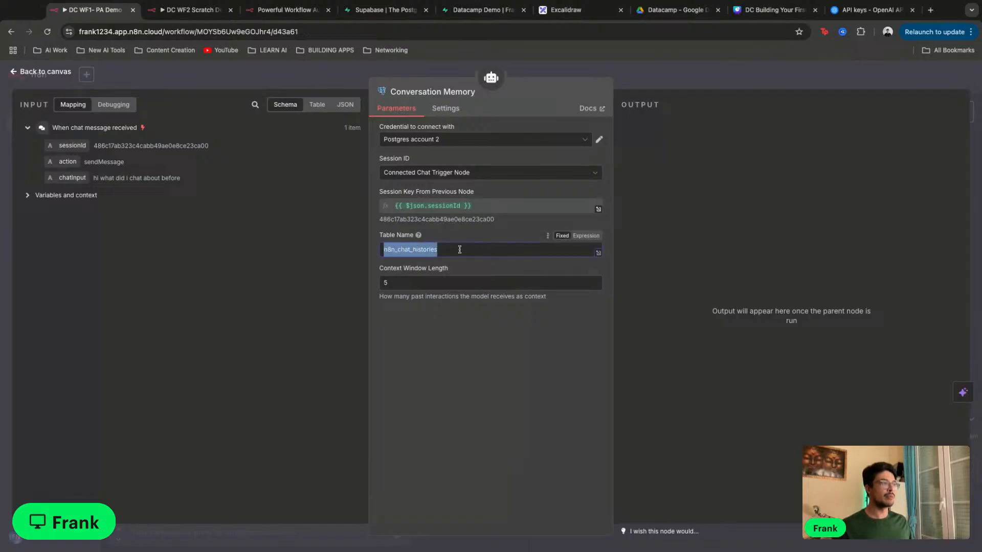
click(446, 261)
mouse_move(454, 248)
mouse_down()
mouse_move(404, 249)
mouse_move(388, 271)
mouse_up()
click(453, 267)
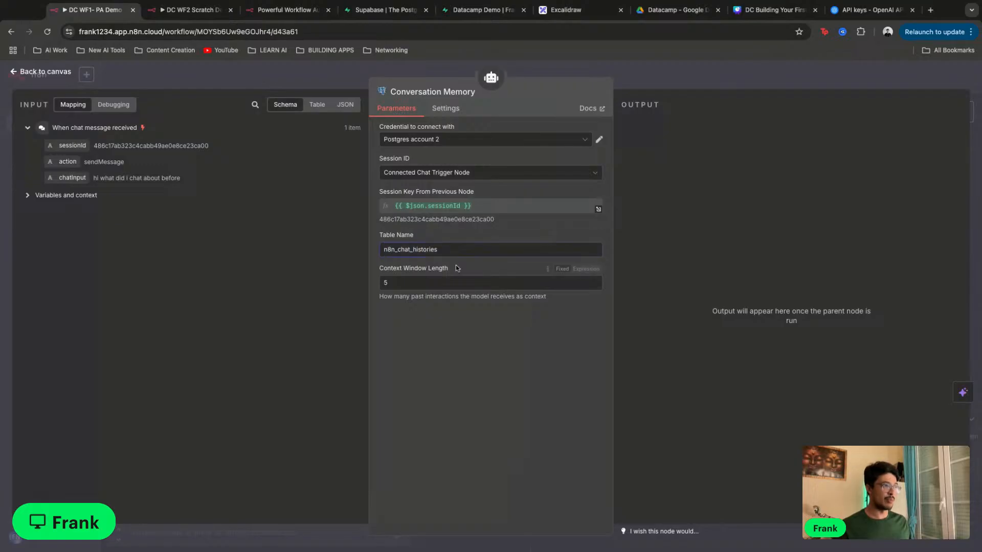
drag(462, 251, 388, 298)
click(429, 271)
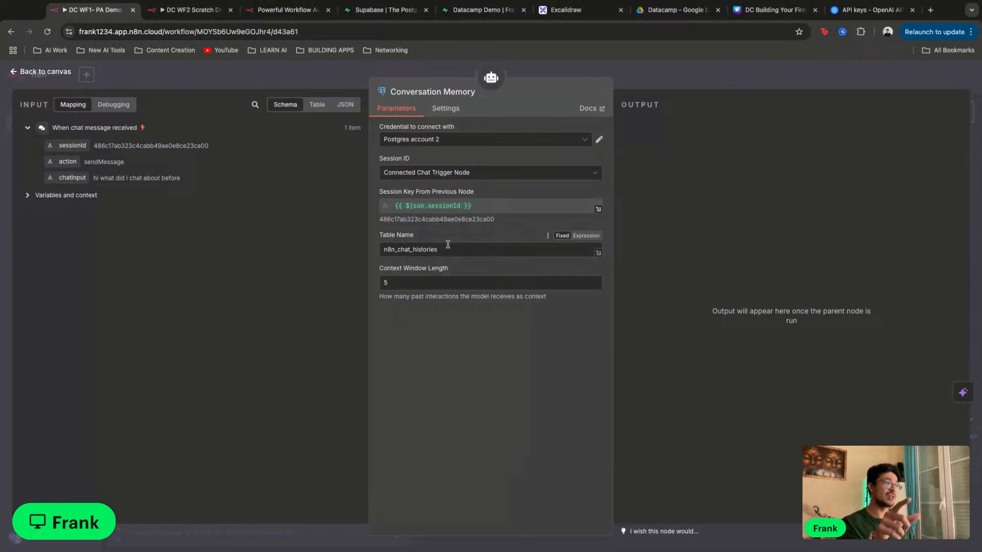
double_click(455, 250)
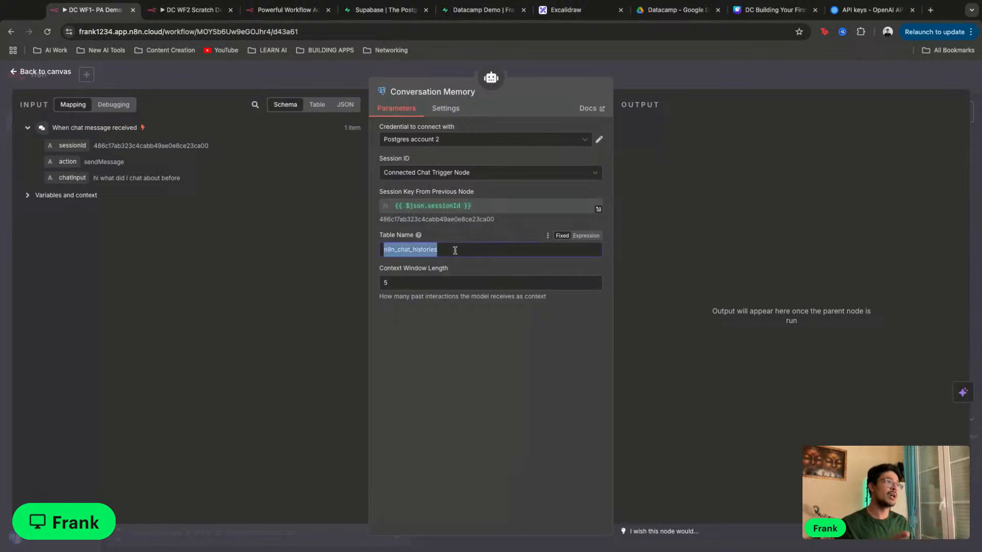
click(442, 304)
double_click(448, 252)
click(449, 350)
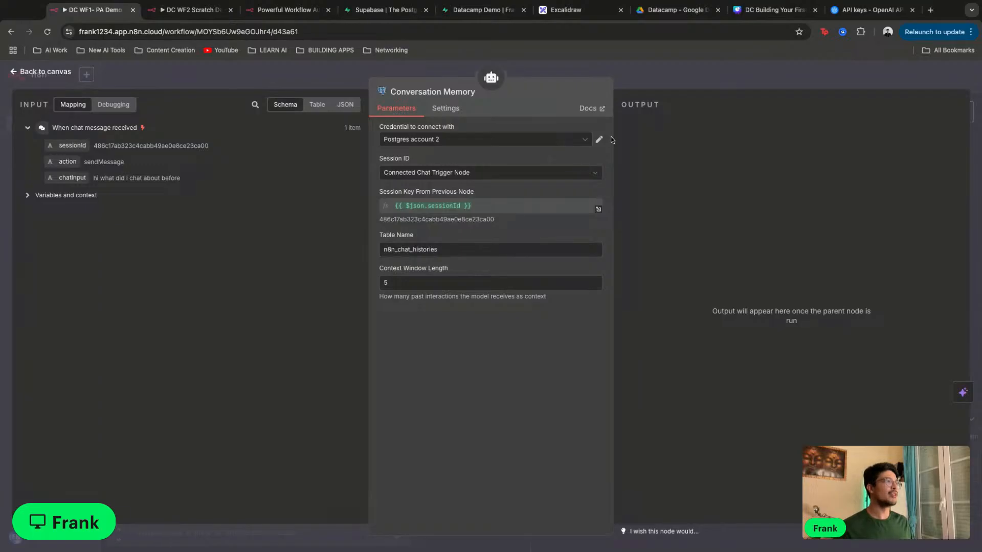
Start a new Postgres credential for the Conversation Memory node and review its connection fields
click(557, 145)
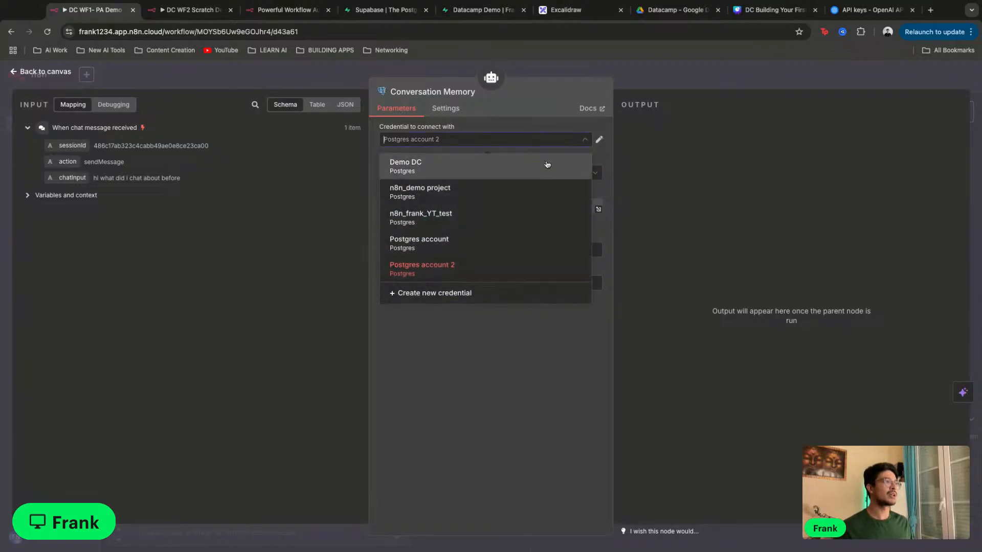
click(512, 295)
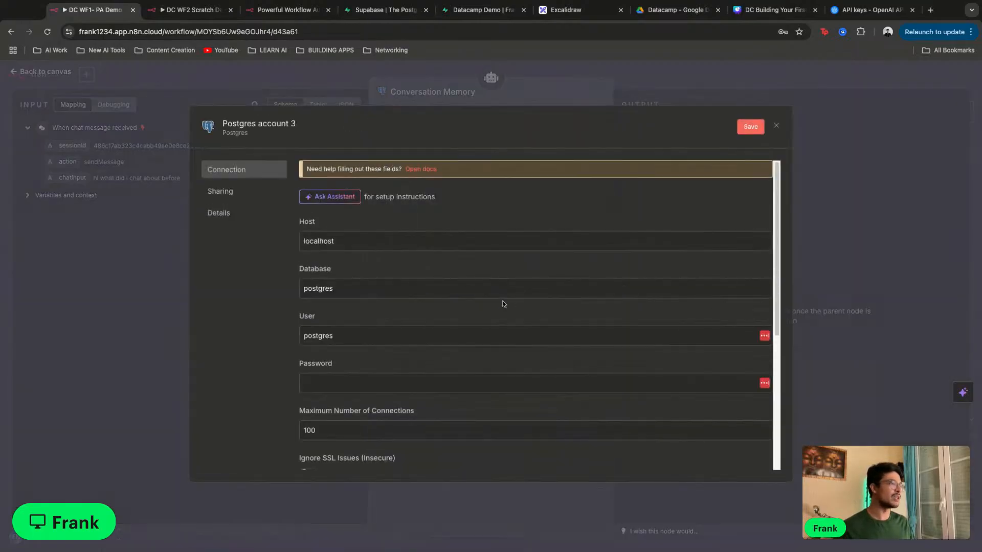
scroll(502, 303, down, 5)
scroll(502, 304, up, 5)
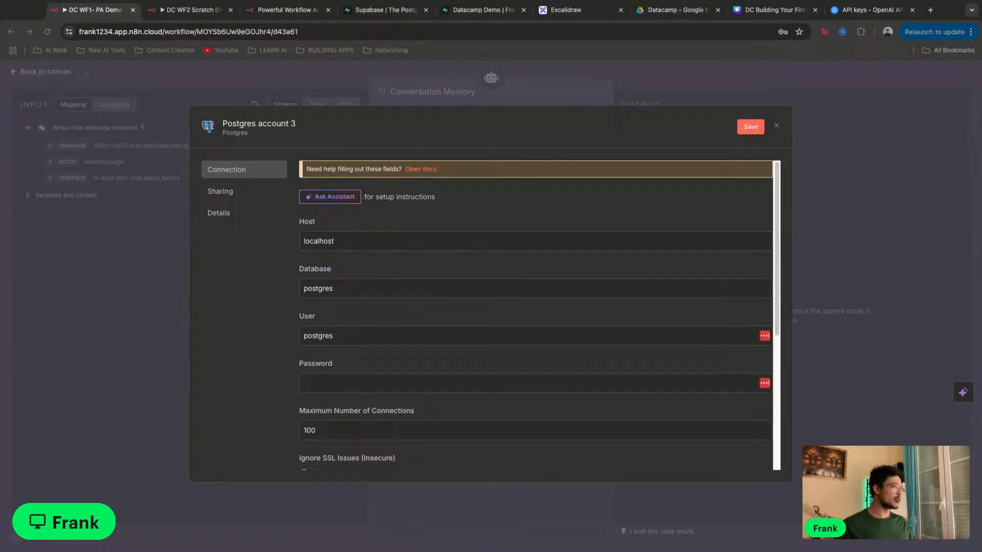
click(621, 386)
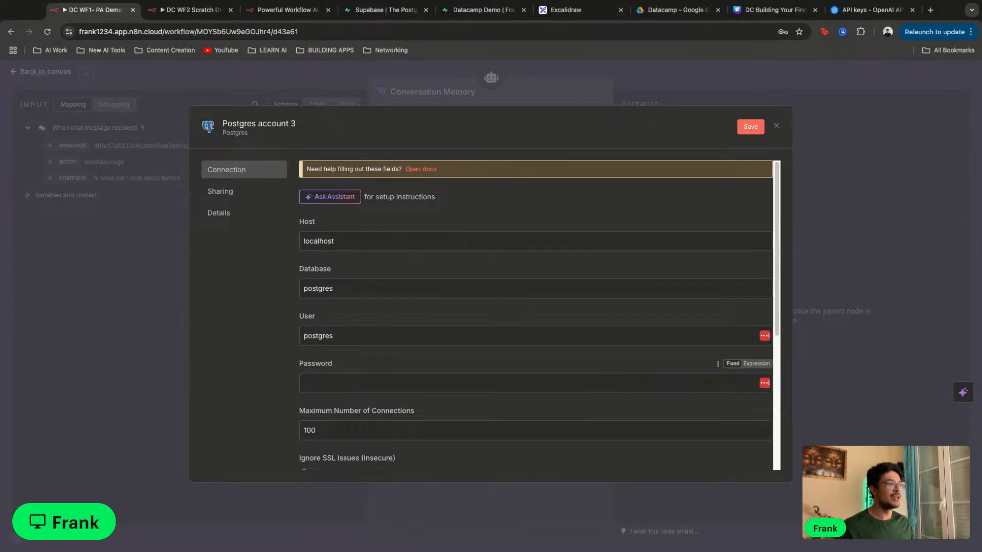
scroll(483, 412, down, 5)
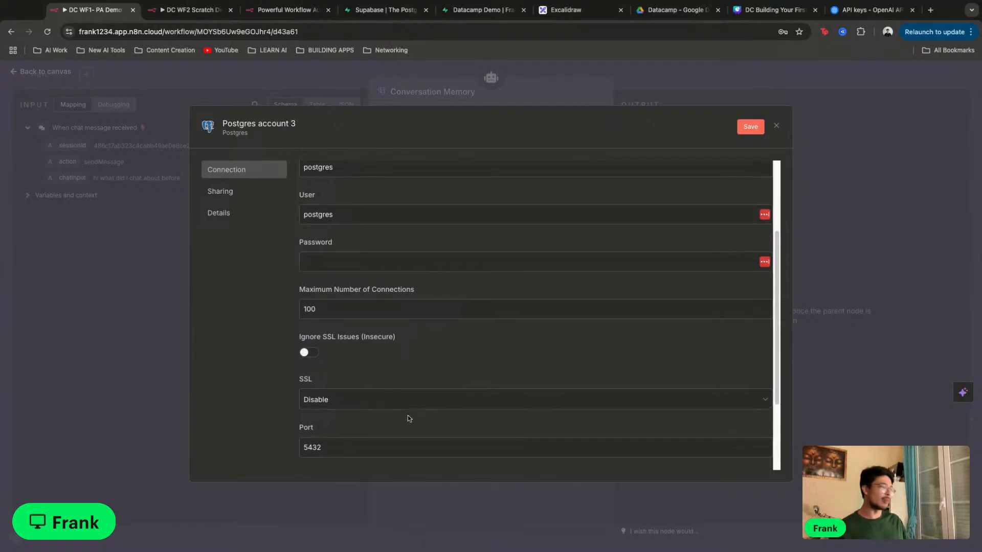
scroll(409, 415, up, 5)
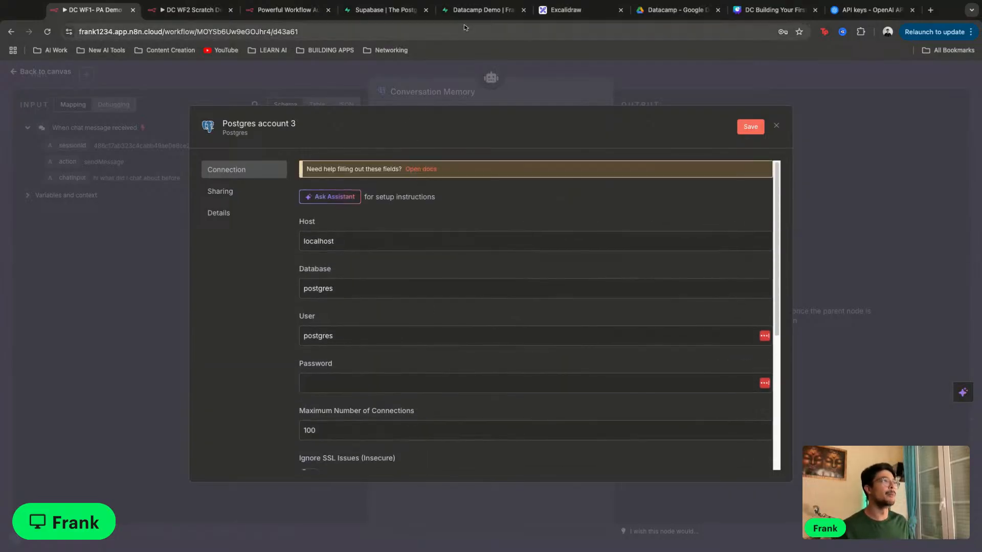
Switch to the Datacamp Demo project in Supabase, open its connection details and set the connection string type to PSQL
click(483, 10)
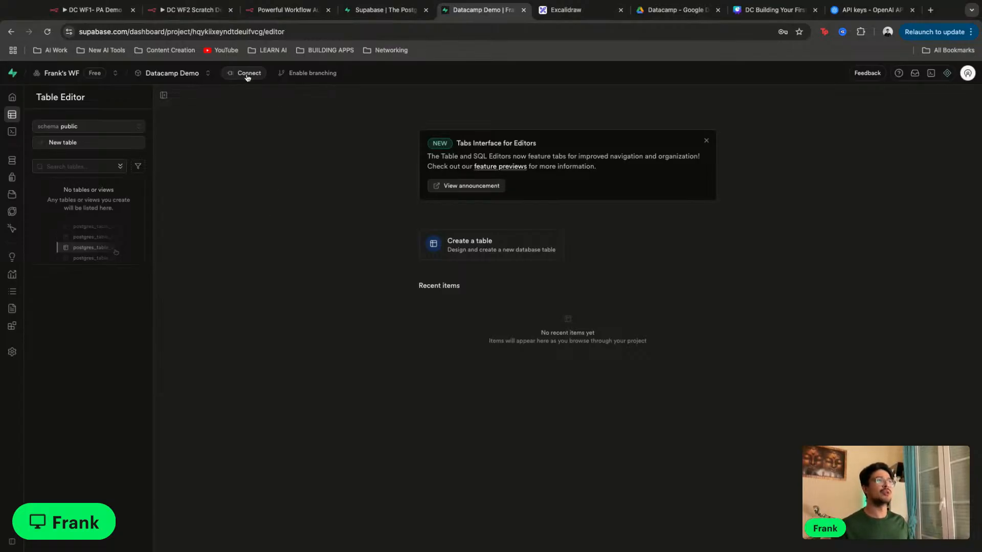
scroll(248, 78, up, 5)
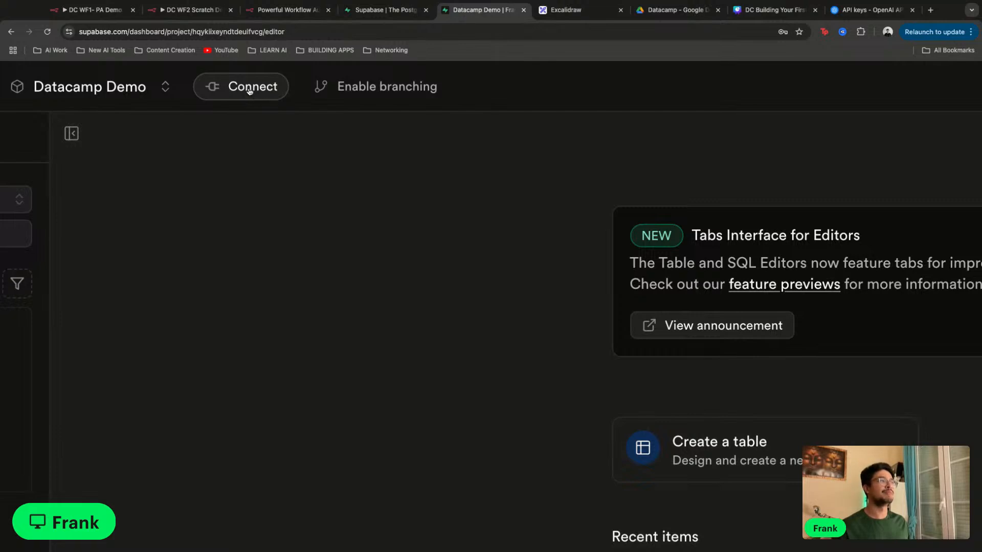
click(249, 88)
scroll(247, 90, down, 5)
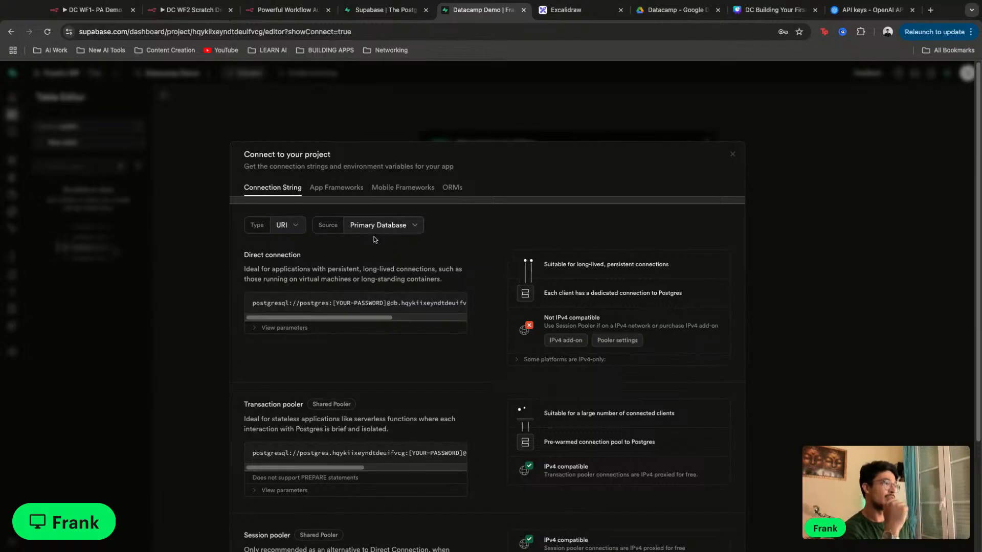
click(298, 231)
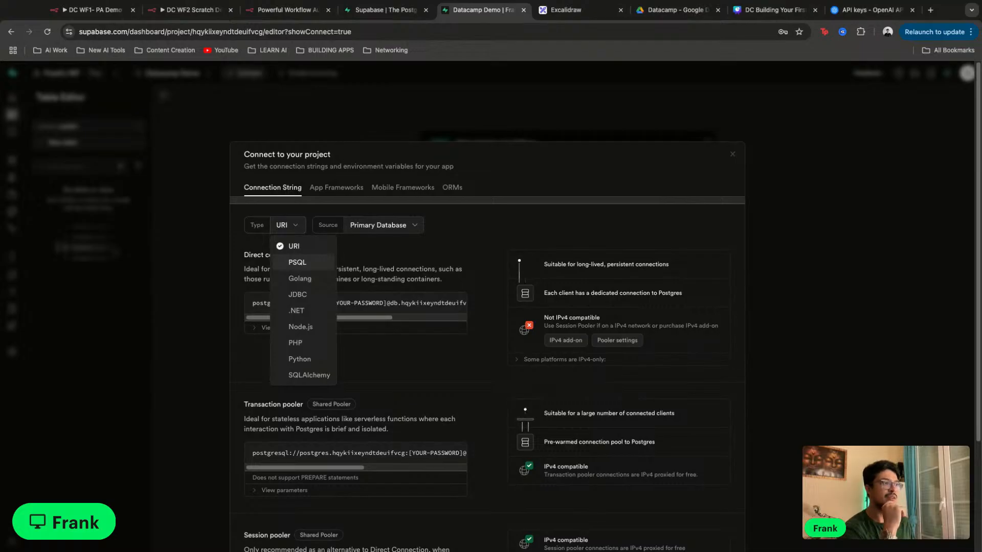
click(297, 262)
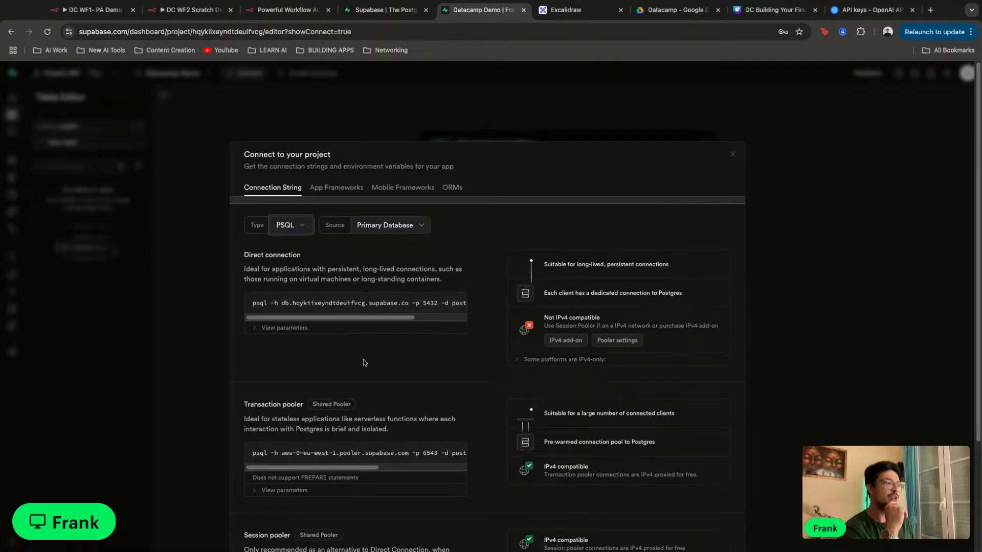
Expand the connection parameters of the IPv4-compatible Transaction pooler
scroll(364, 363, down, 3)
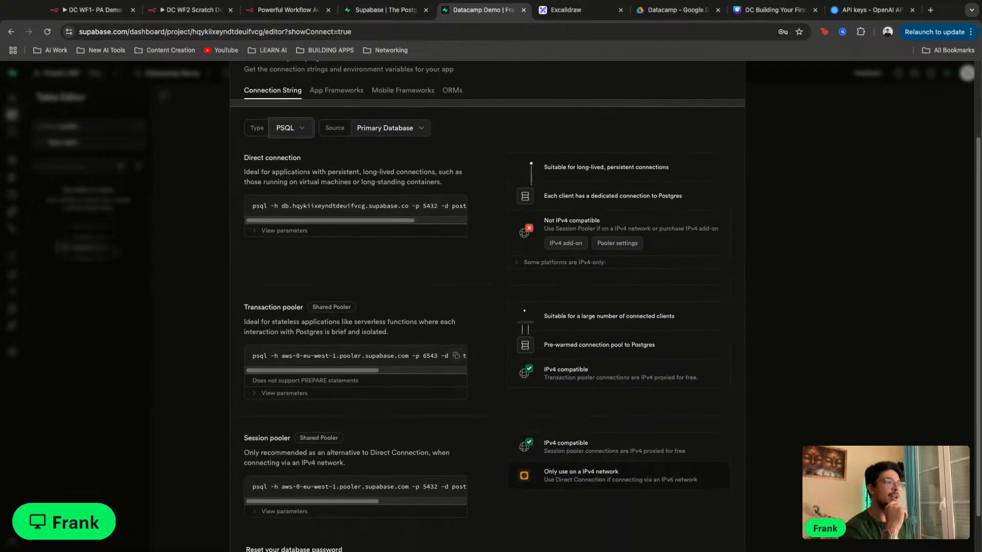
triple_click(240, 315)
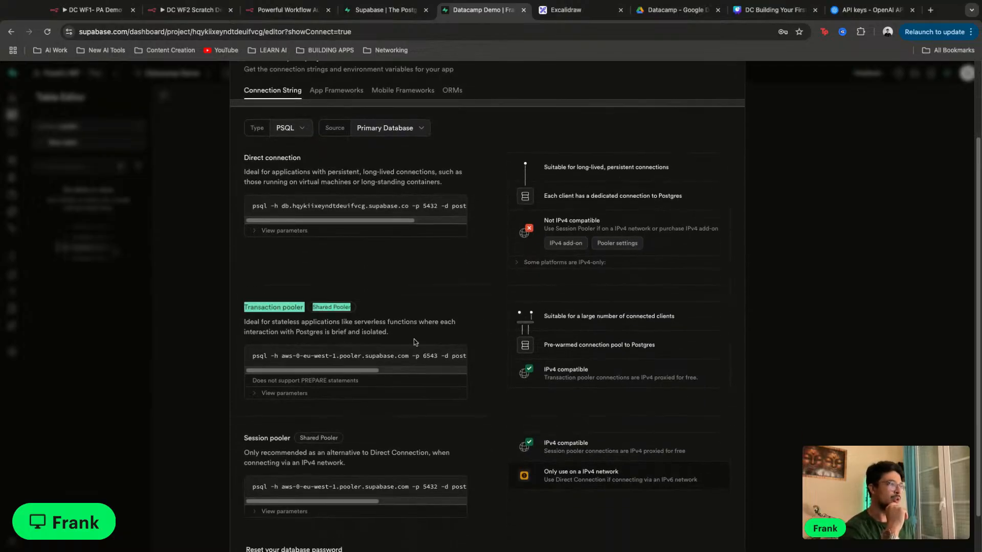
click(437, 345)
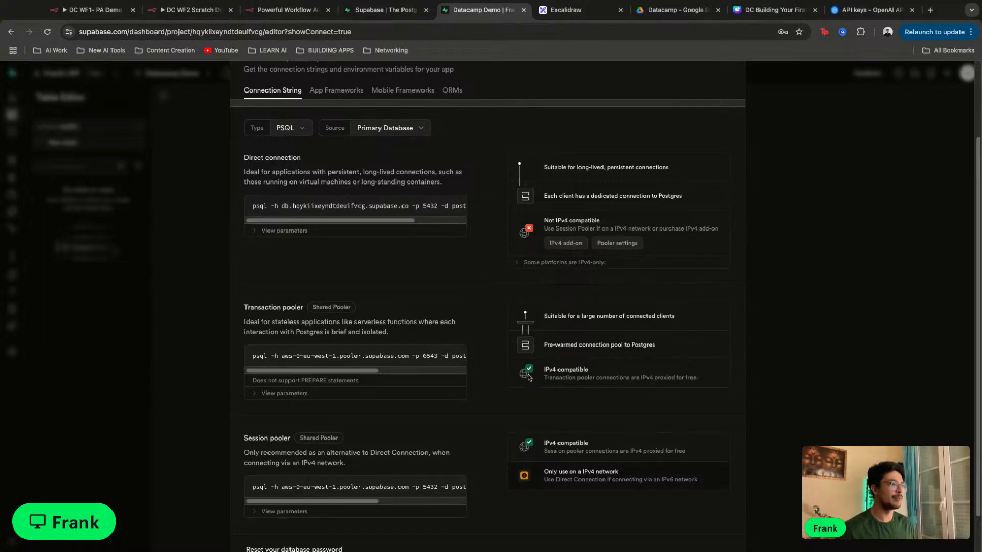
drag(544, 370, 546, 373)
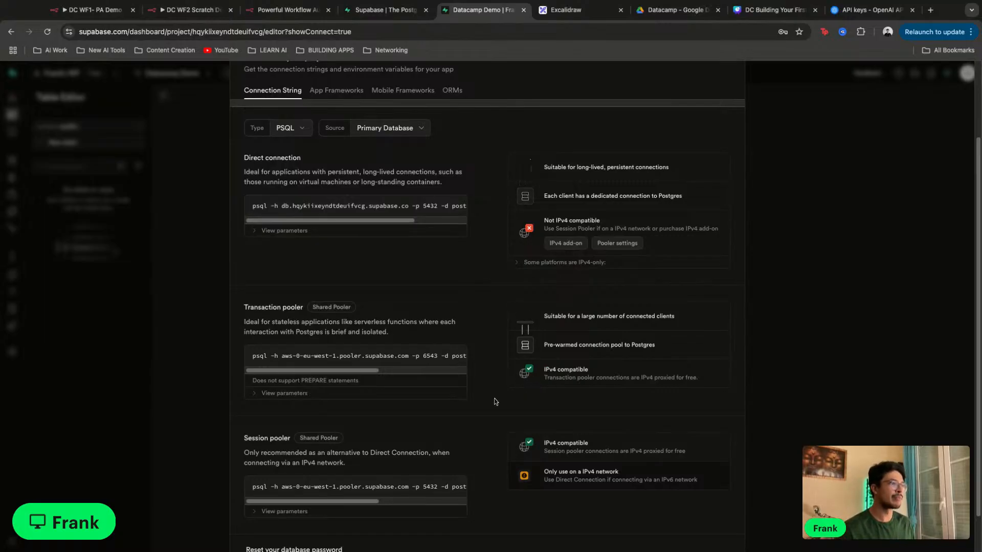
click(336, 398)
scroll(440, 403, down, 2)
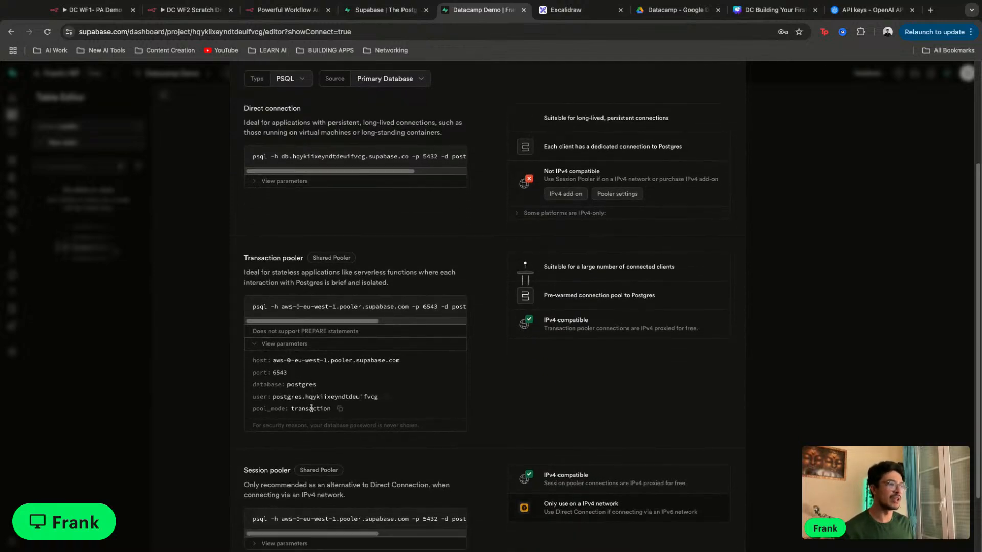
scroll(315, 402, up, 3)
scroll(315, 402, down, 1)
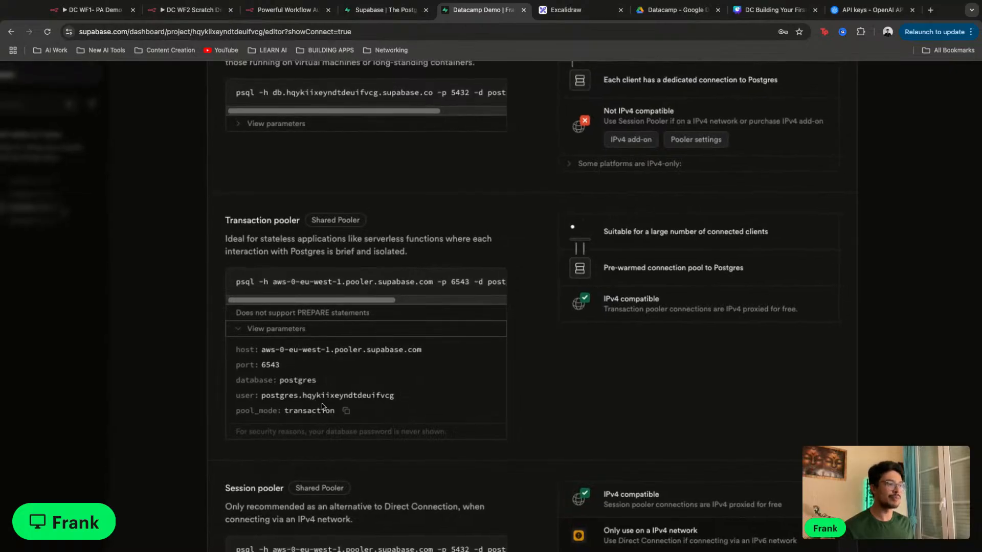
scroll(313, 399, down, 3)
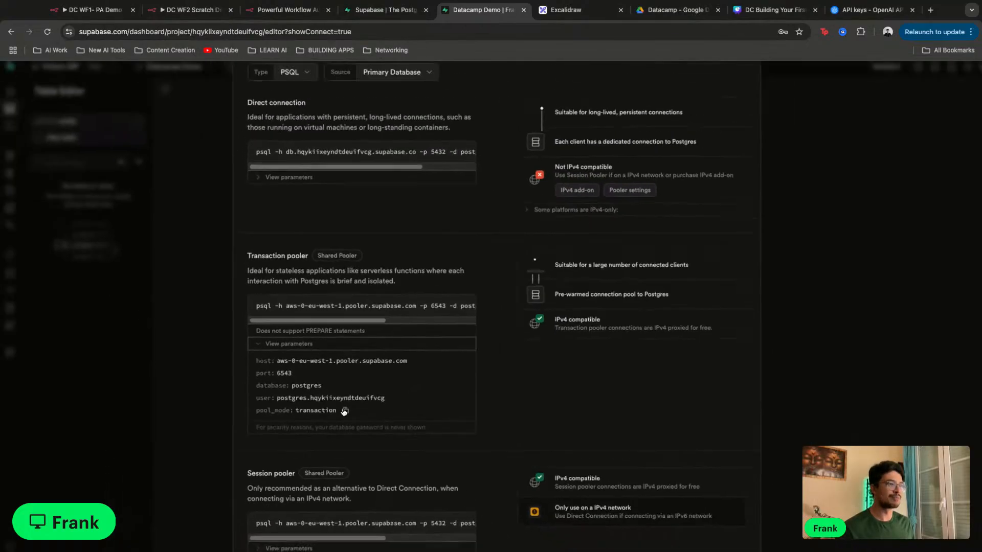
Copy the Transaction pooler's host, aws-0-eu-west-1.pooler.supabase.com, and use it to replace the Host value in the n8n Postgres credential
click(409, 361)
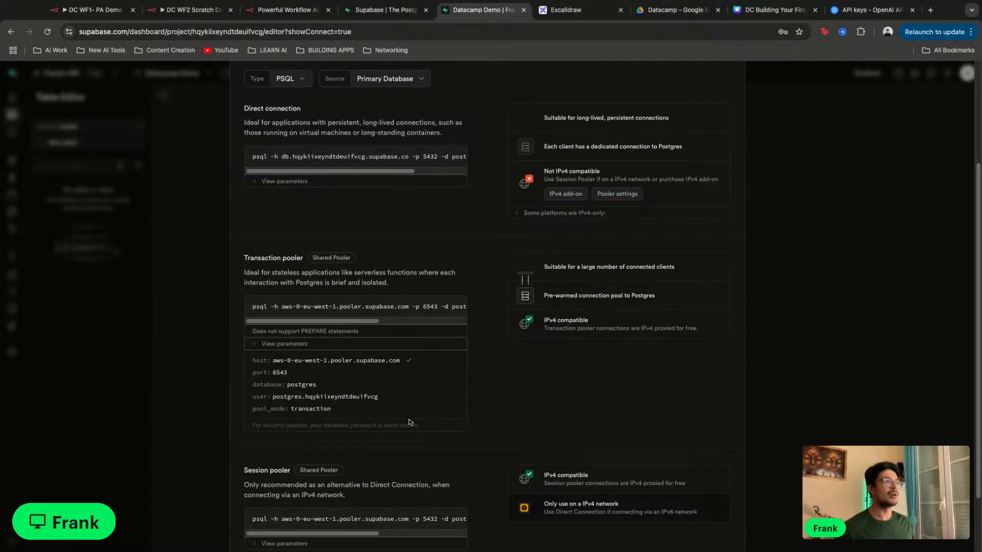
key(super+1)
double_click(417, 246)
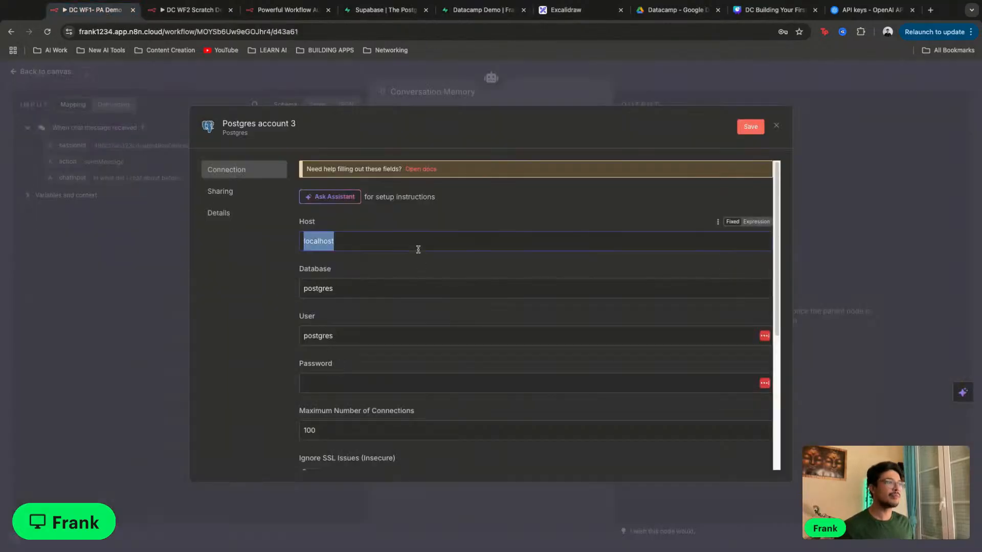
key(super+v)
click(408, 9)
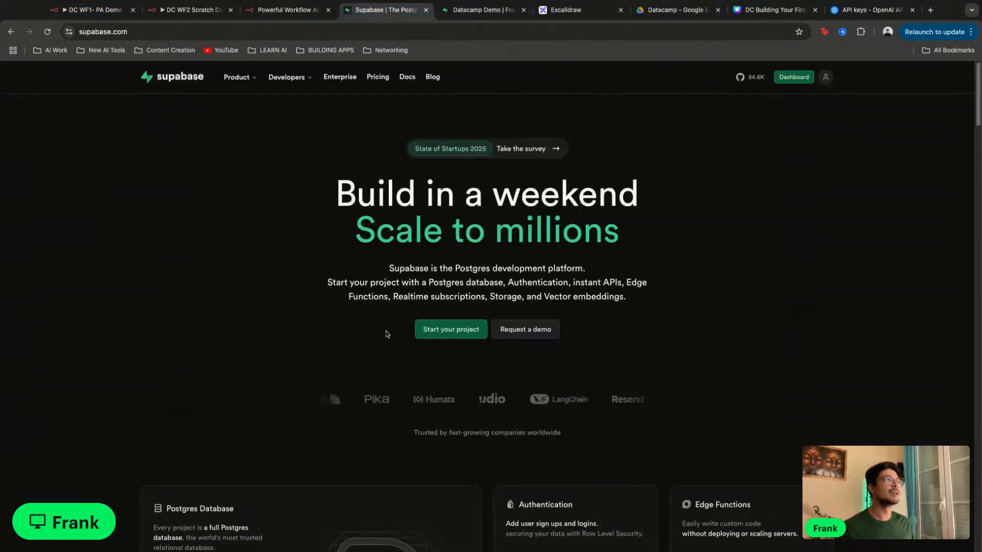
Copy the Transaction pooler's port from the Datacamp Demo project in Supabase and set the n8n Postgres credential's Port to 6543
drag(486, 9, 390, 18)
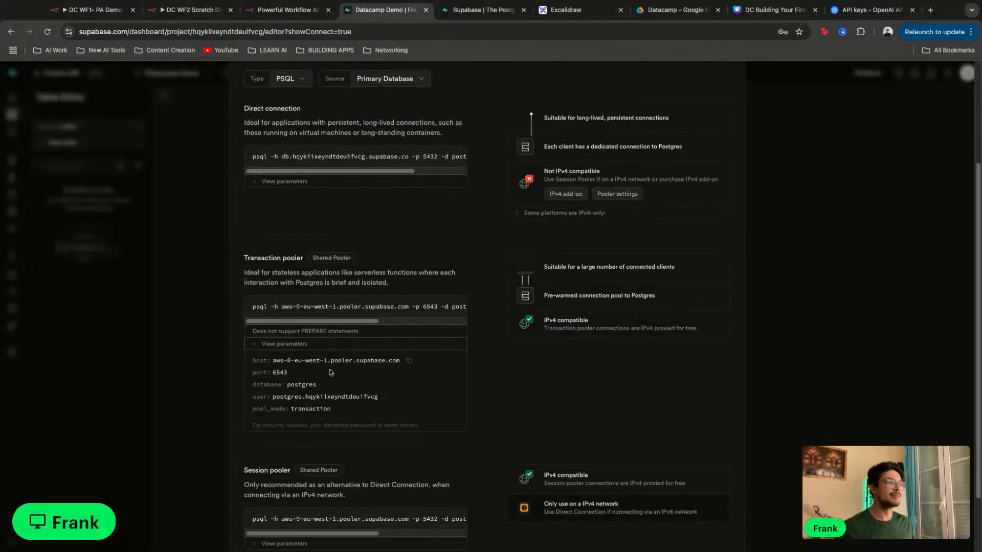
click(296, 372)
click(92, 9)
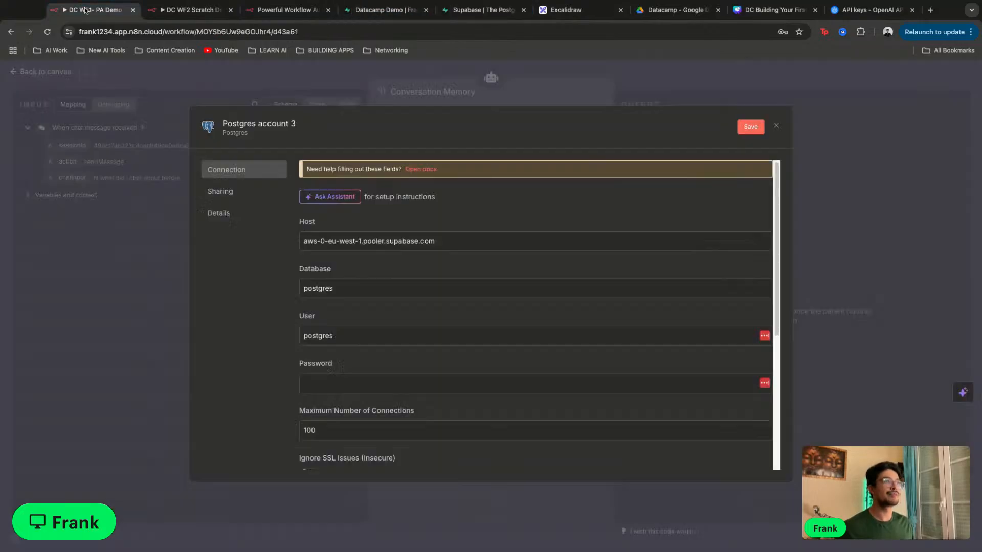
scroll(381, 357, down, 5)
drag(379, 337, 304, 336)
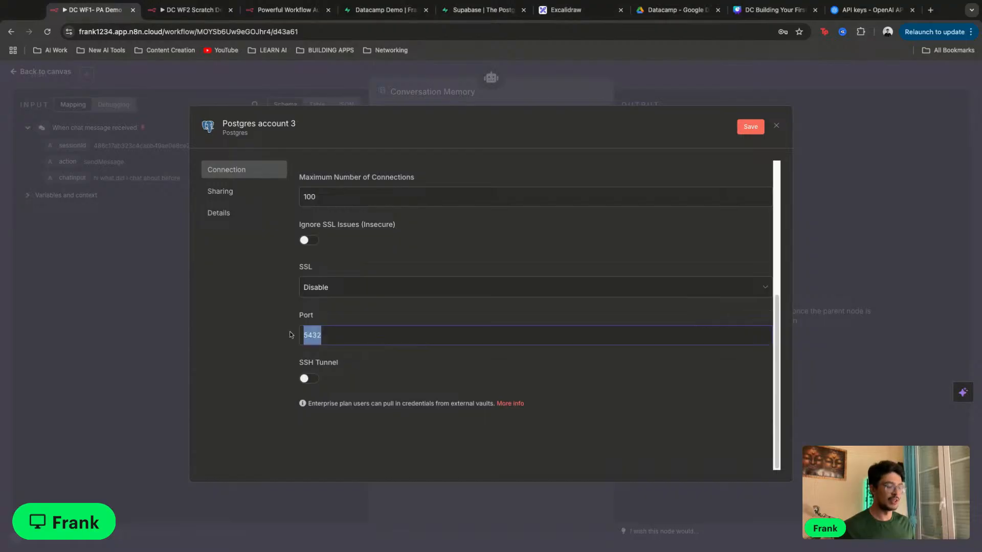
text(6543)
Copy the Transaction pooler's user from Supabase and use it to replace the User value in the n8n Postgres credential
scroll(384, 307, up, 5)
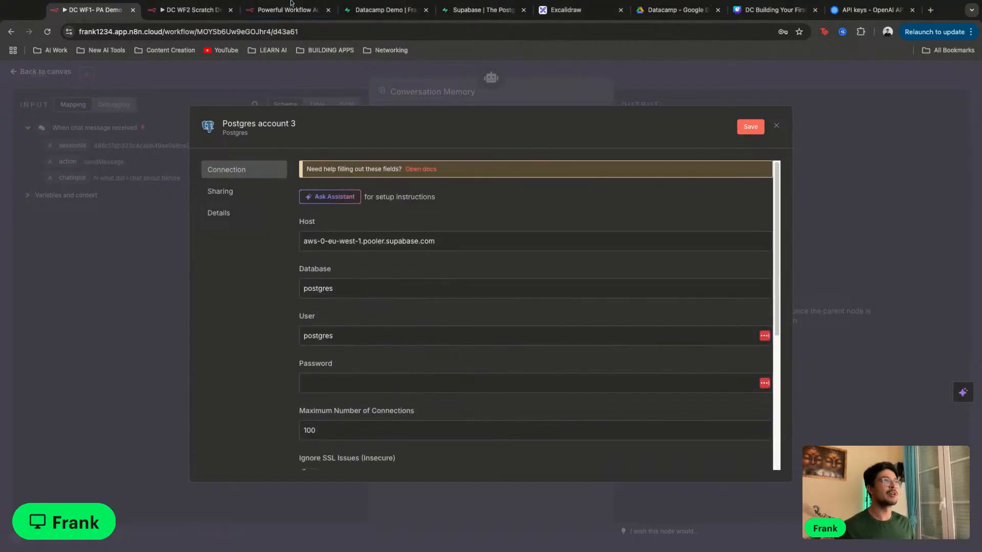
click(386, 10)
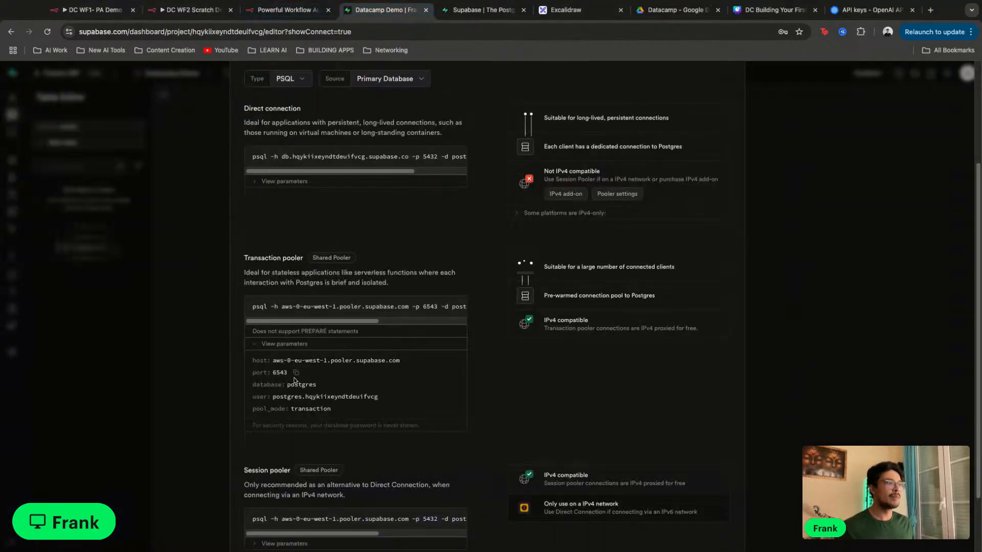
click(387, 397)
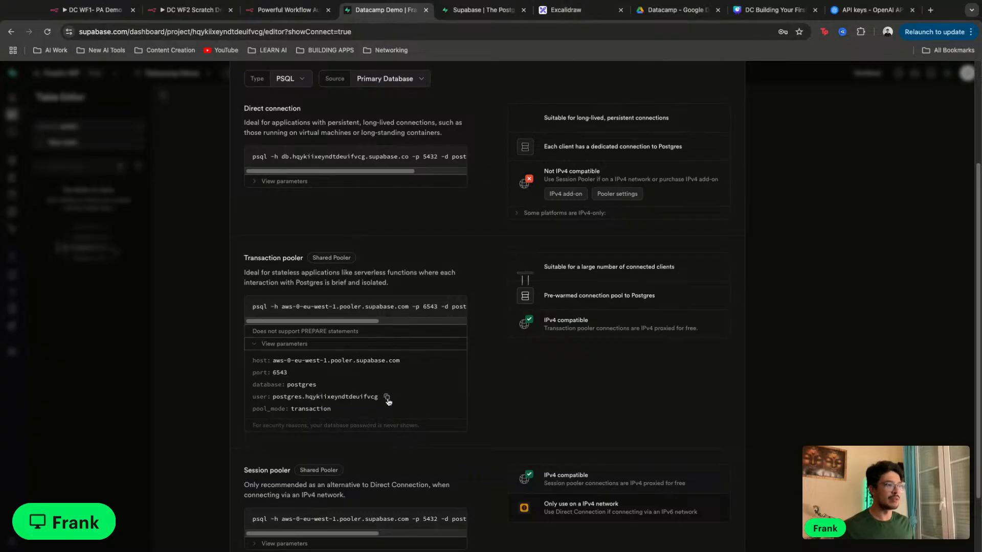
click(108, 12)
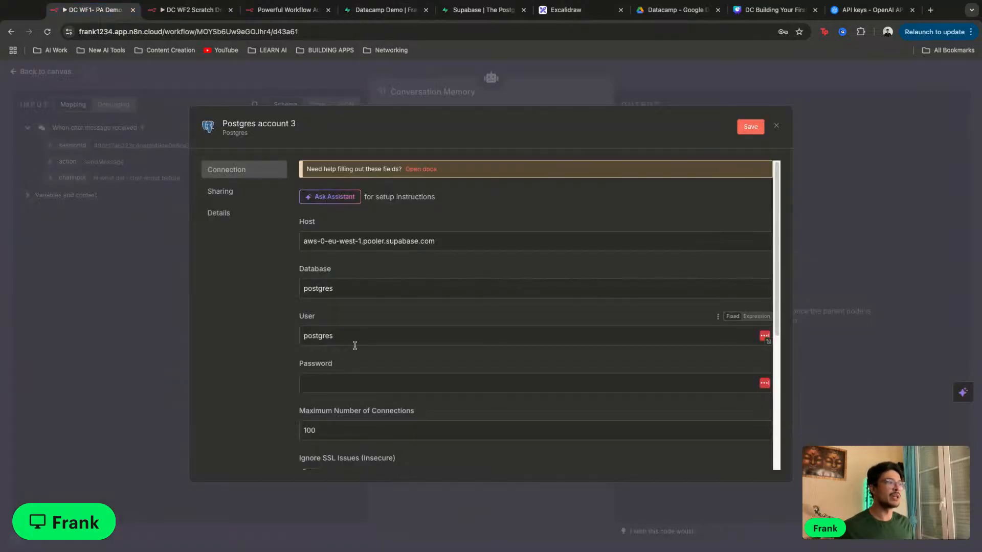
drag(335, 336, 272, 335)
key(ctrl+v)
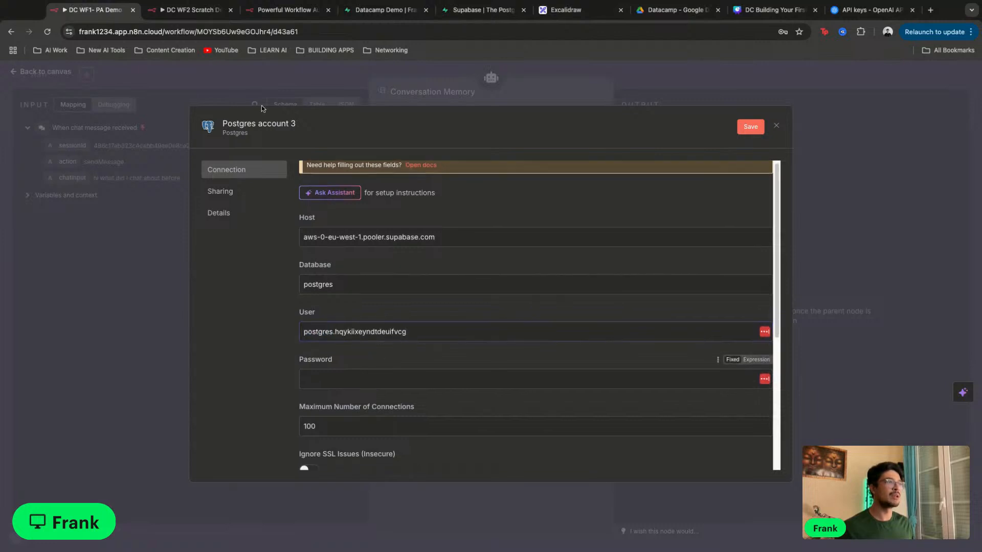
Enter the database password in the Postgres credential, check the remaining connection fields and save the credential
scroll(378, 320, down, 2)
click(366, 335)
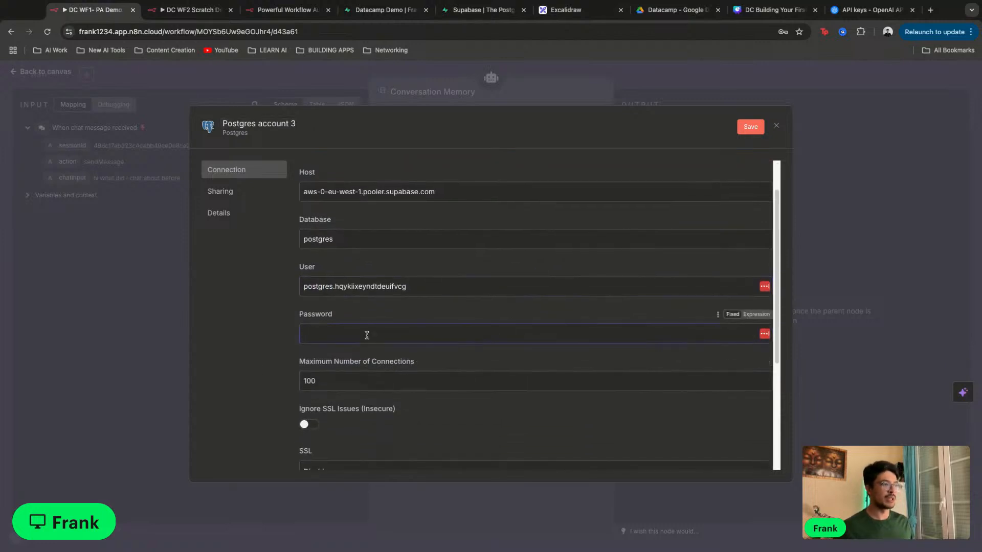
text(•••••••)
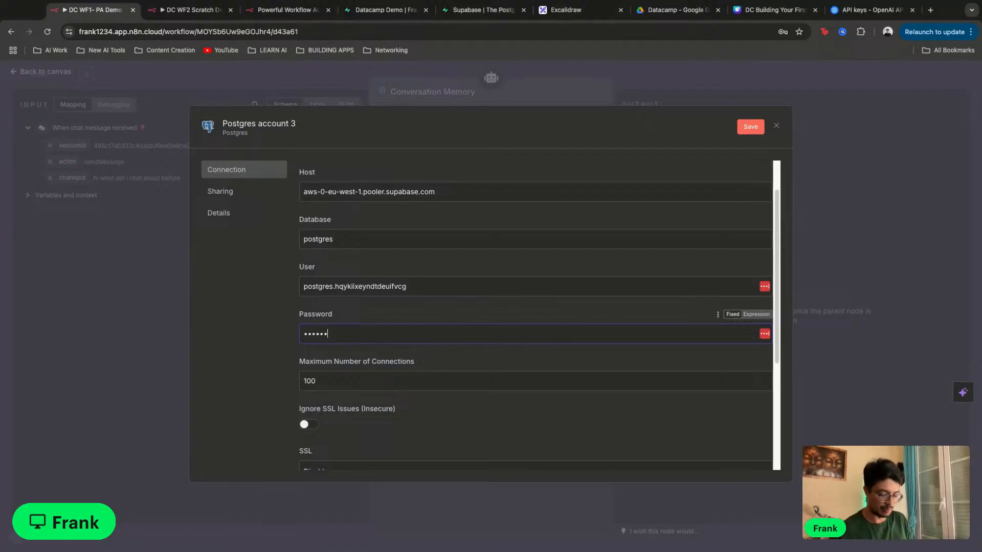
text(••••)
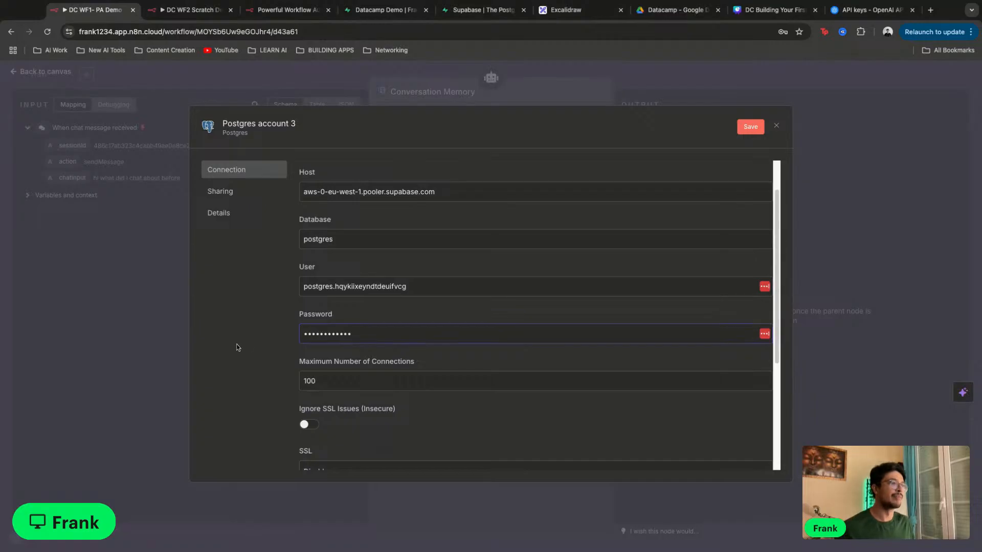
scroll(401, 382, down, 7)
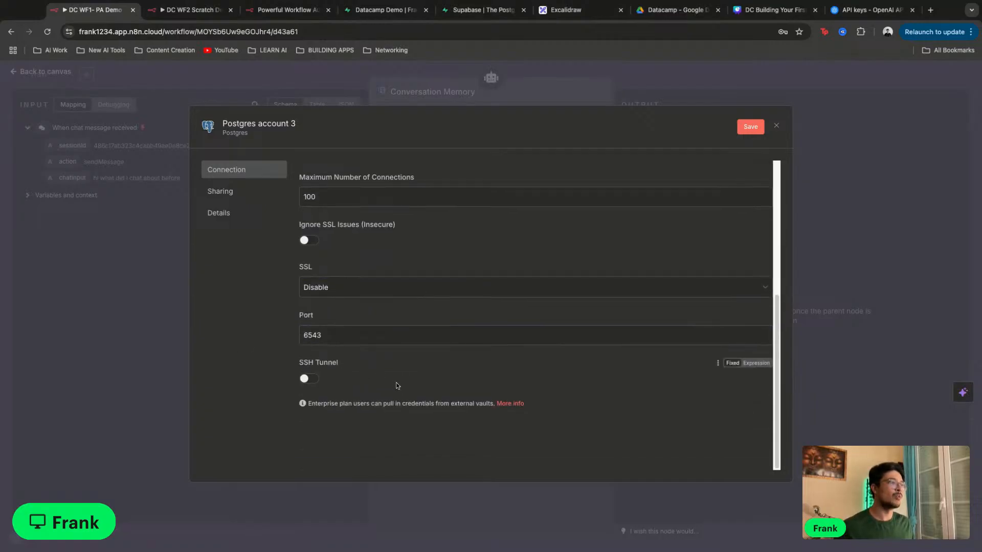
scroll(398, 386, up, 9)
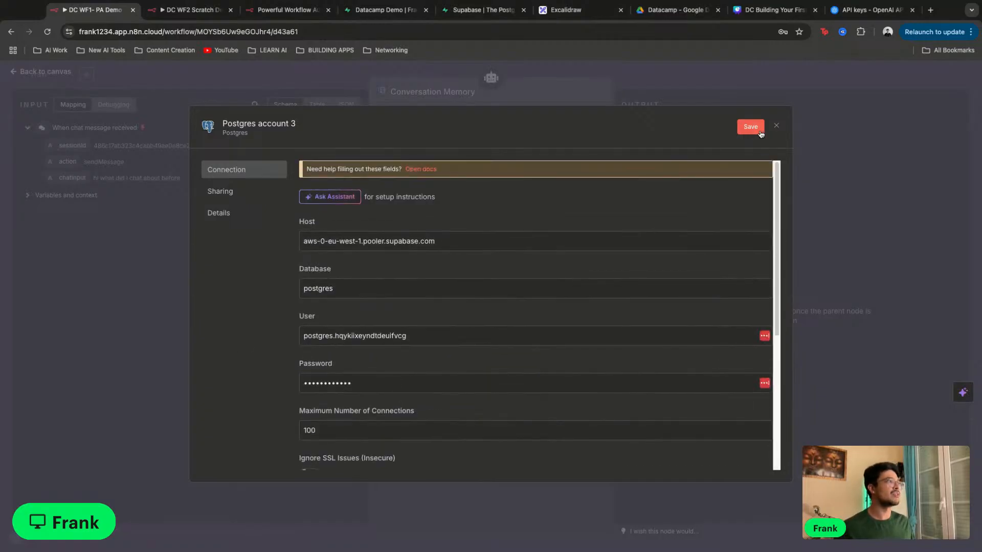
click(760, 131)
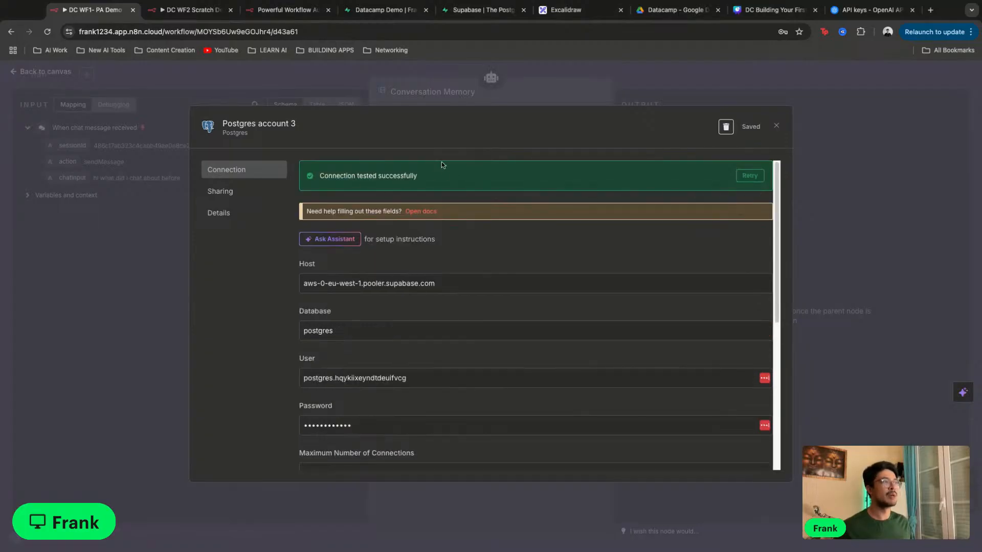
Rename the credential as Supabase Conversation Memory, save it, decline storing the password in LastPass and return to the workflow canvas
click(288, 126)
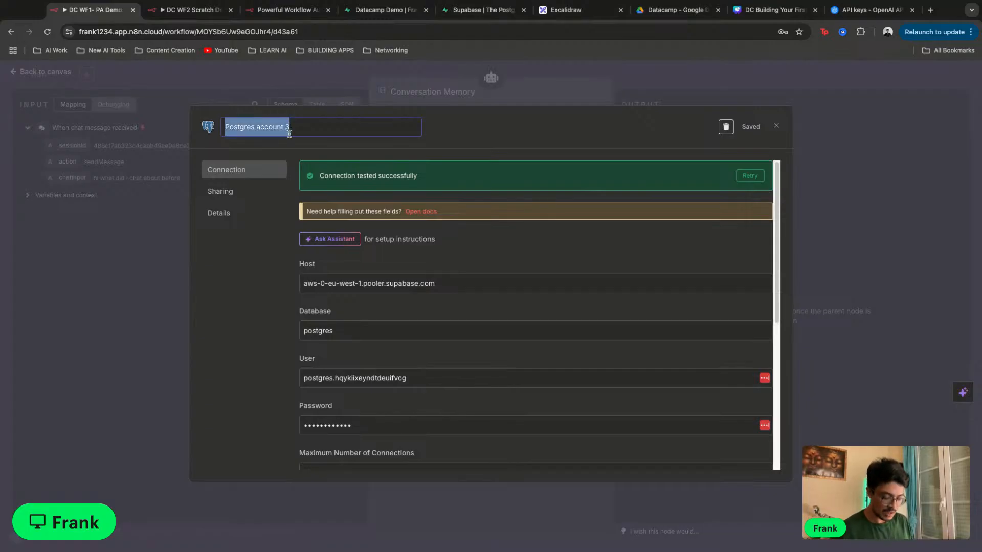
text(Supabase Conv)
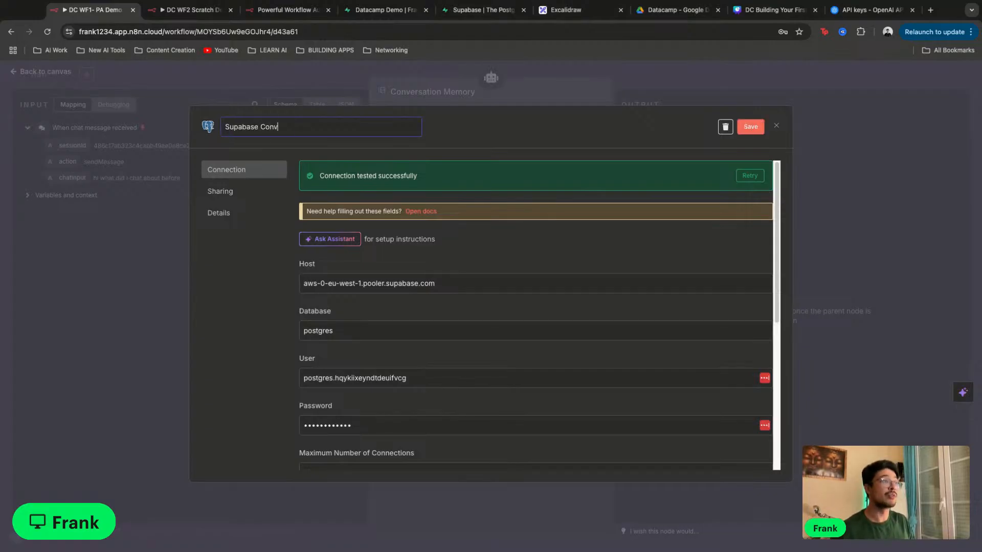
text(ersation Memory)
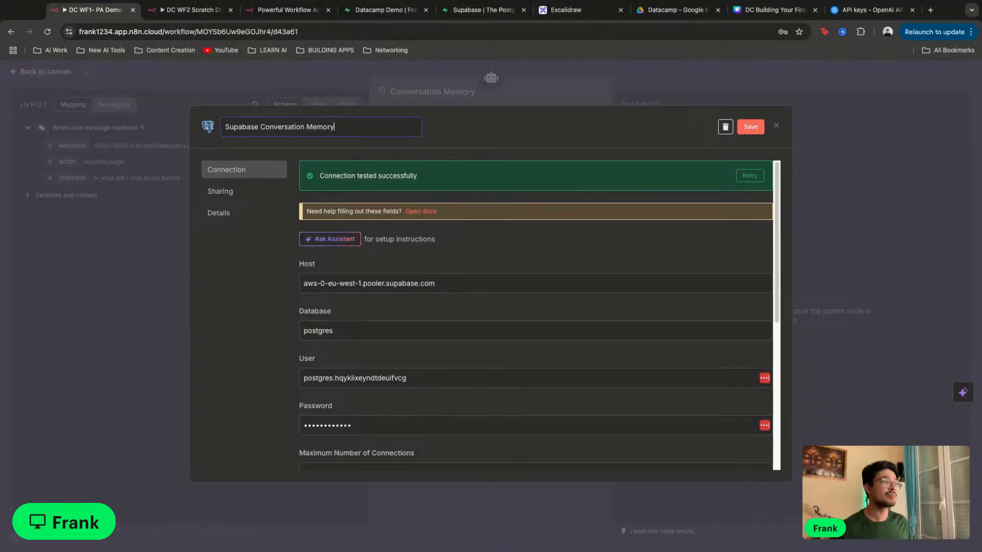
click(453, 128)
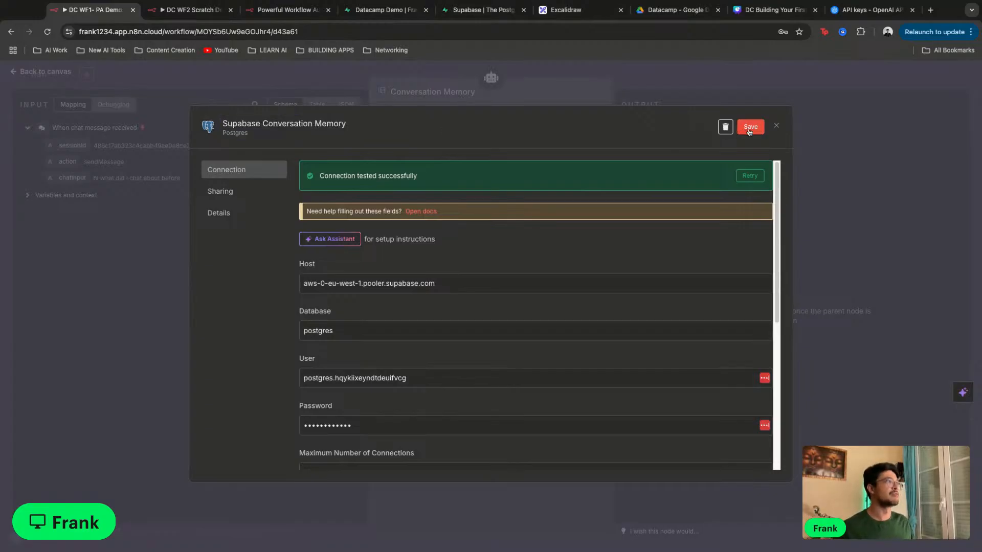
click(749, 128)
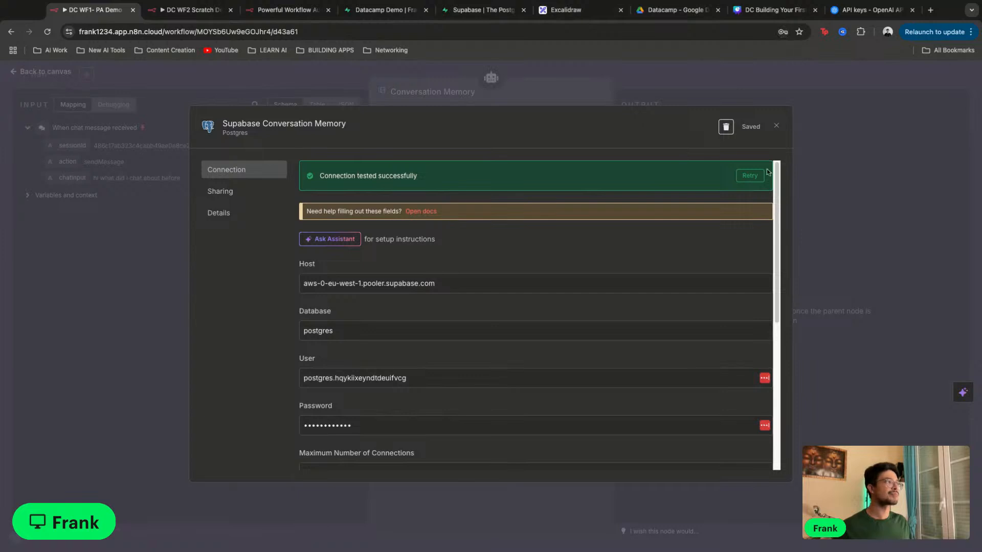
click(775, 126)
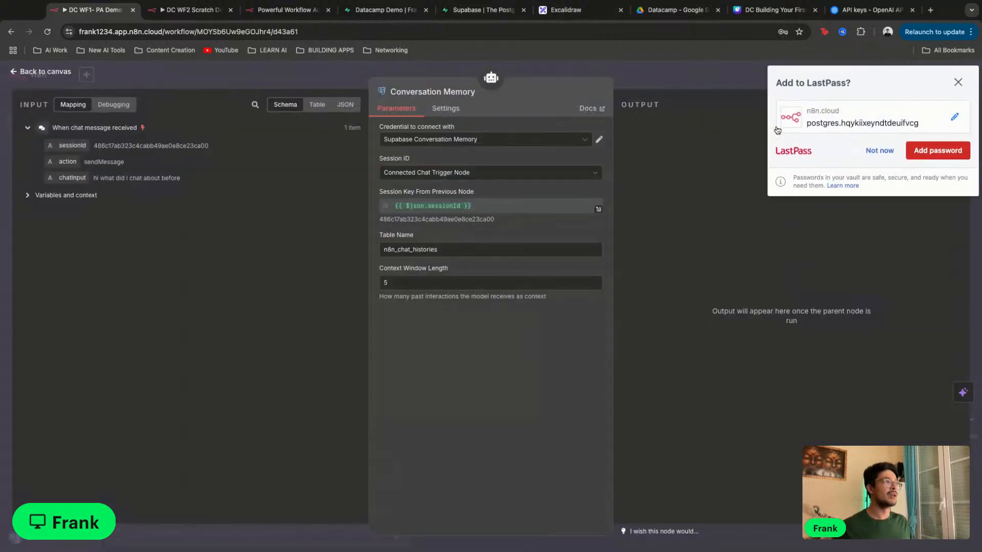
click(966, 87)
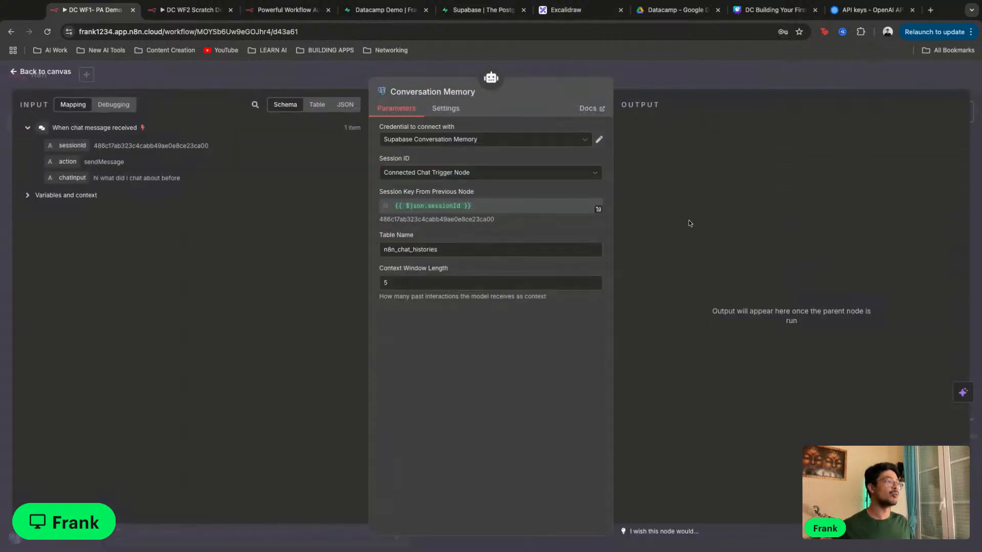
click(705, 87)
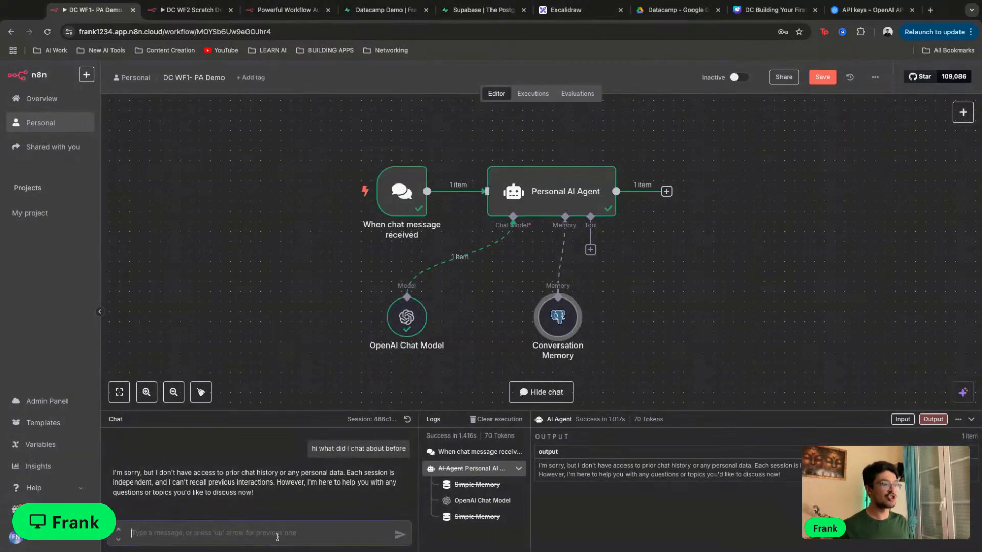
Send the test message "hi how are you" to the Personal AI Agent in the chat
text(h)
text(are you)
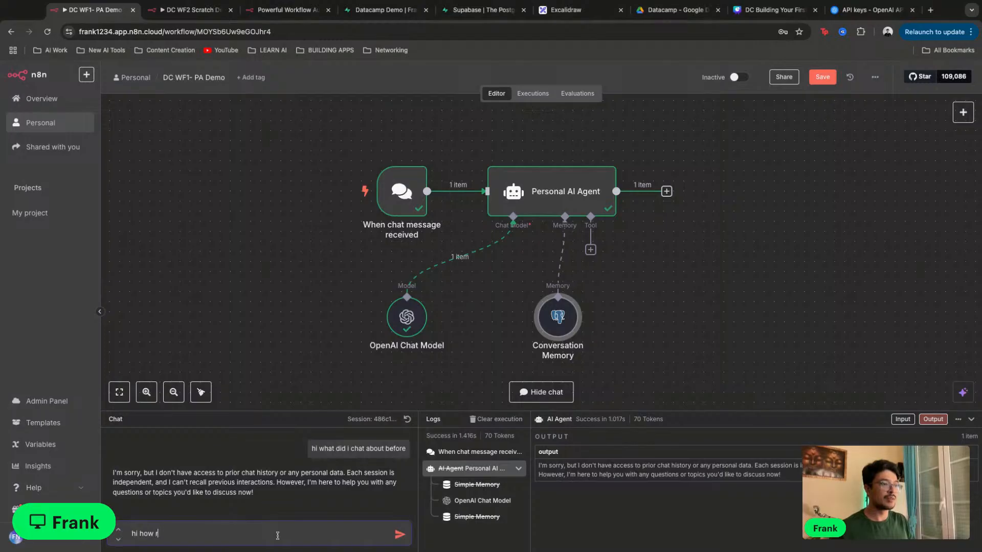
key(Return)
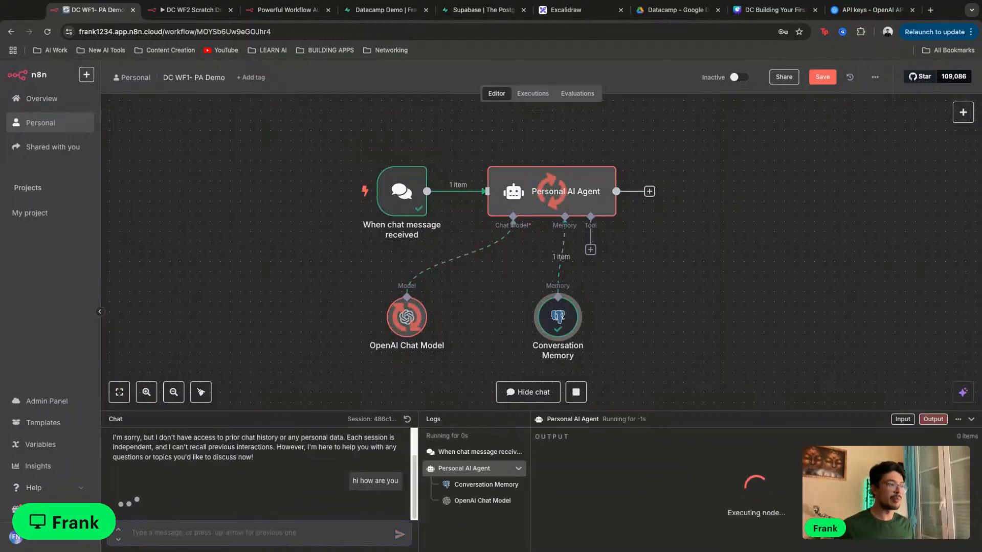
Inspect the Conversation Memory and OpenAI Chat Model entries in the execution logs
click(469, 486)
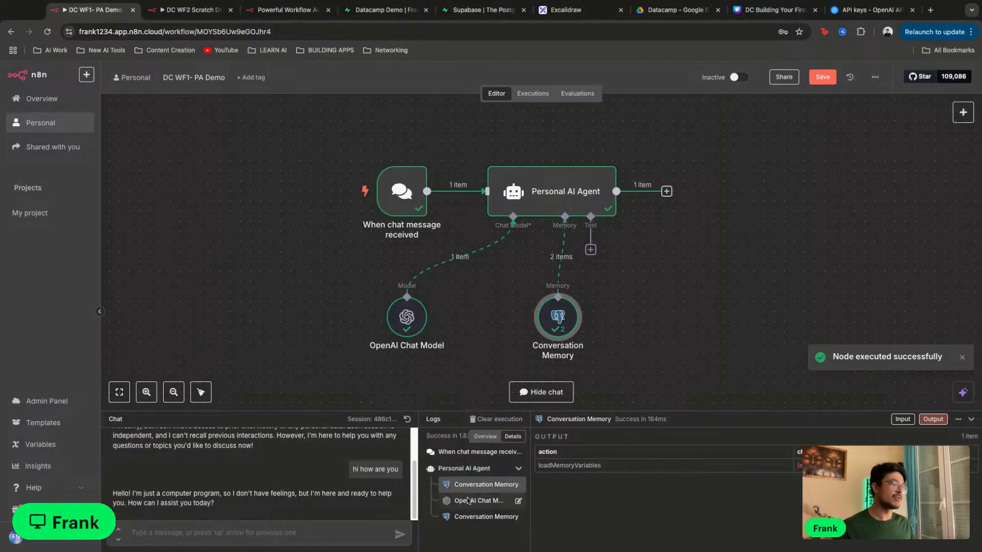
click(470, 501)
click(473, 489)
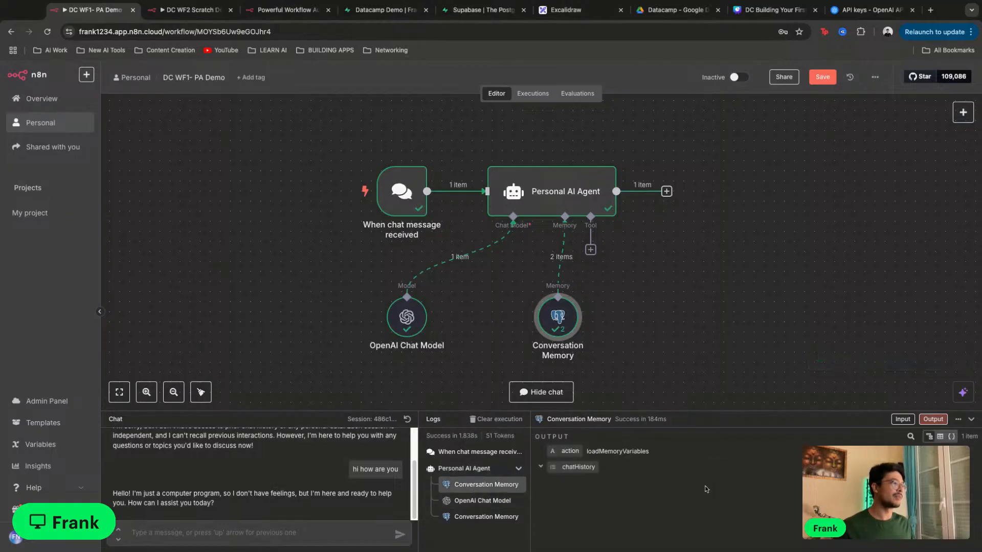
Switch to the Datacamp Demo project in Supabase, close the extra Supabase homepage and the connection details, and open the n8n_chat_histories table
click(478, 10)
click(408, 14)
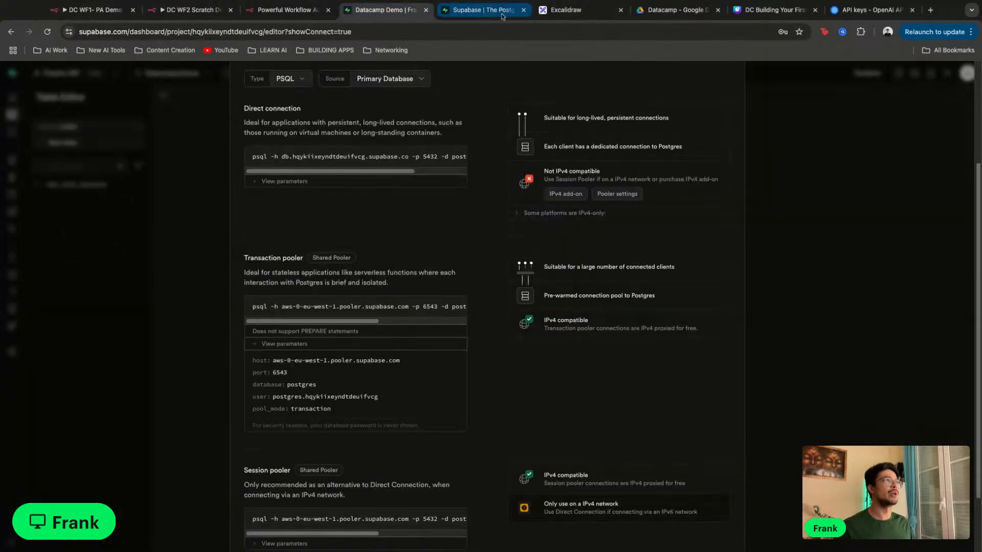
click(524, 9)
click(815, 212)
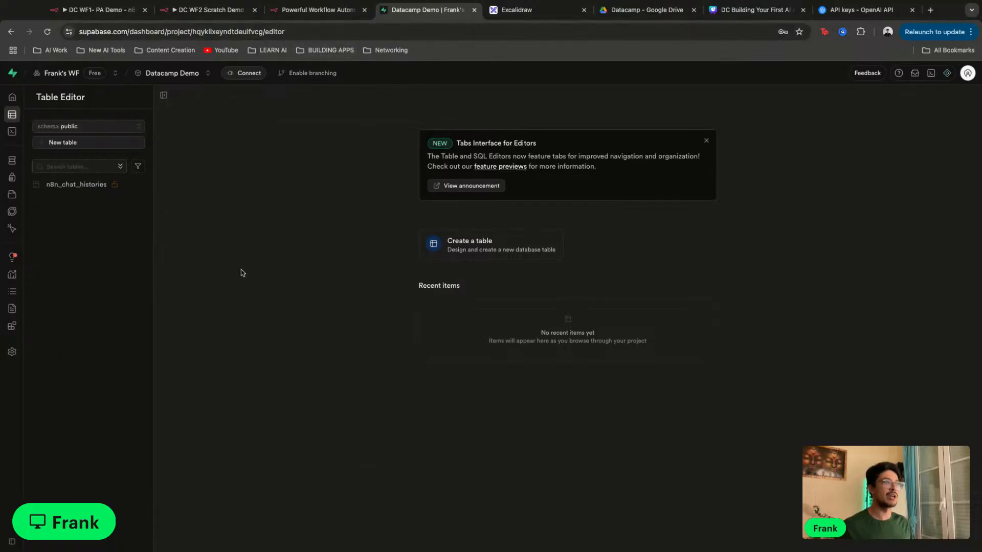
click(72, 185)
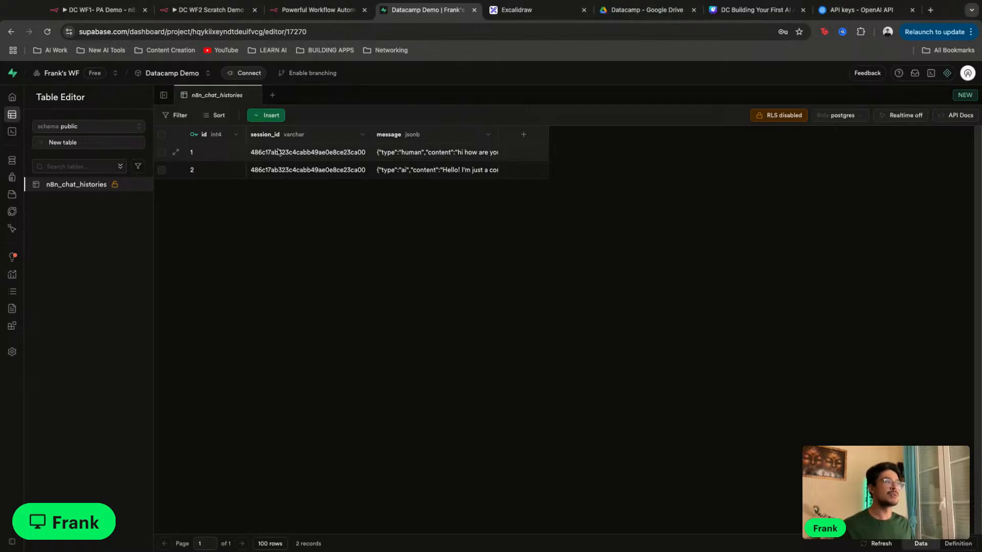
Switch back to the n8n workflow and review the chat exchange with the agent for comparison with the stored records
click(105, 12)
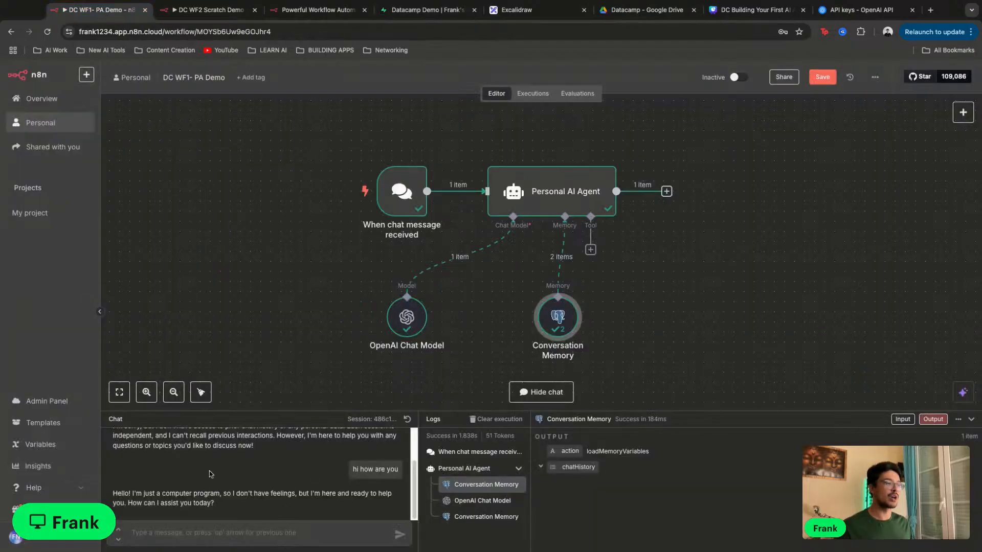
scroll(298, 484, up, 1)
scroll(297, 484, down, 1)
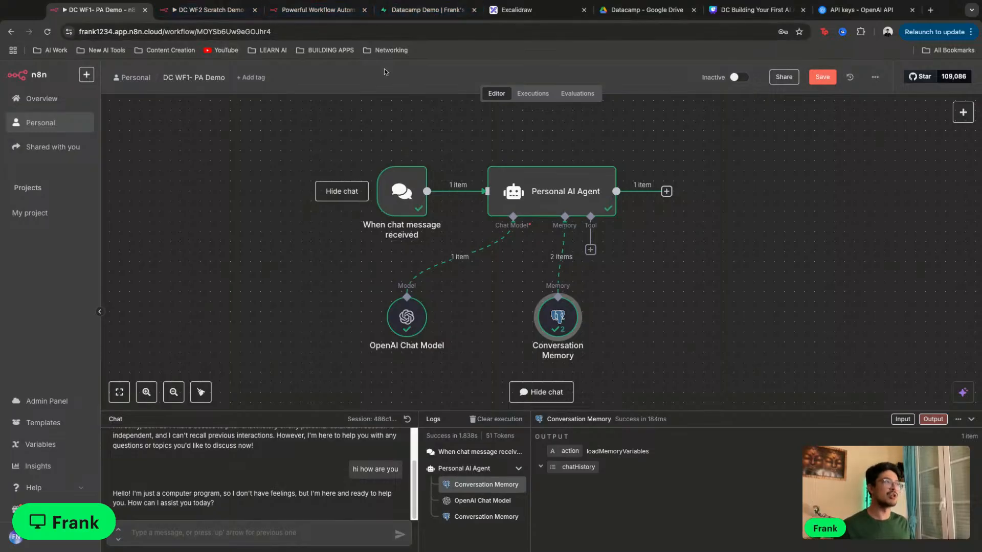
Return to the n8n_chat_histories table in Supabase, expand the first record's message and highlight its content text
click(413, 11)
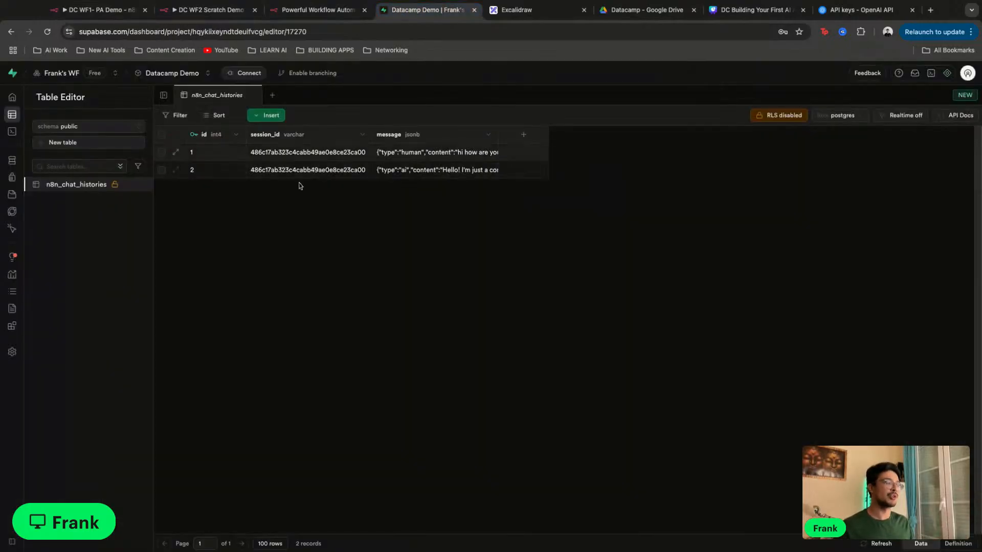
click(463, 150)
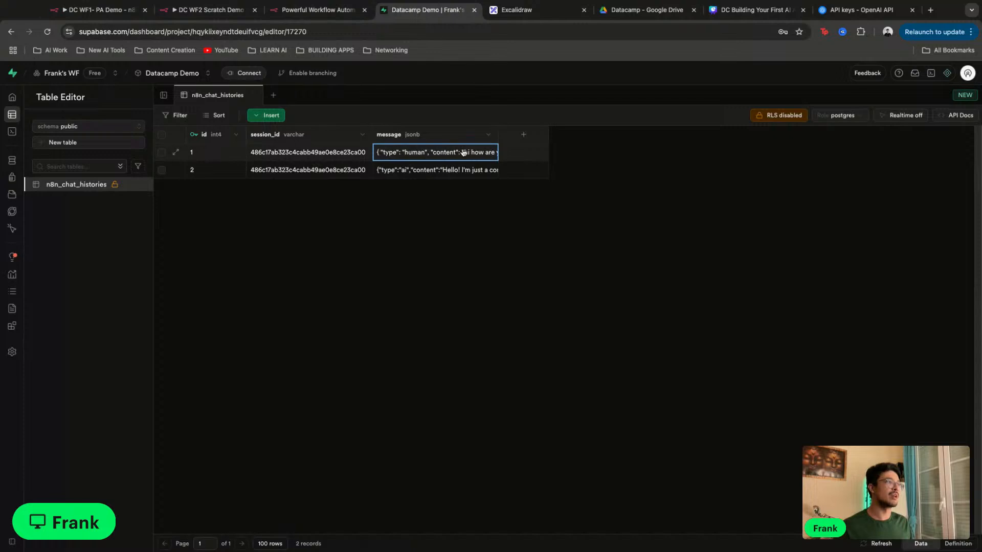
double_click(463, 152)
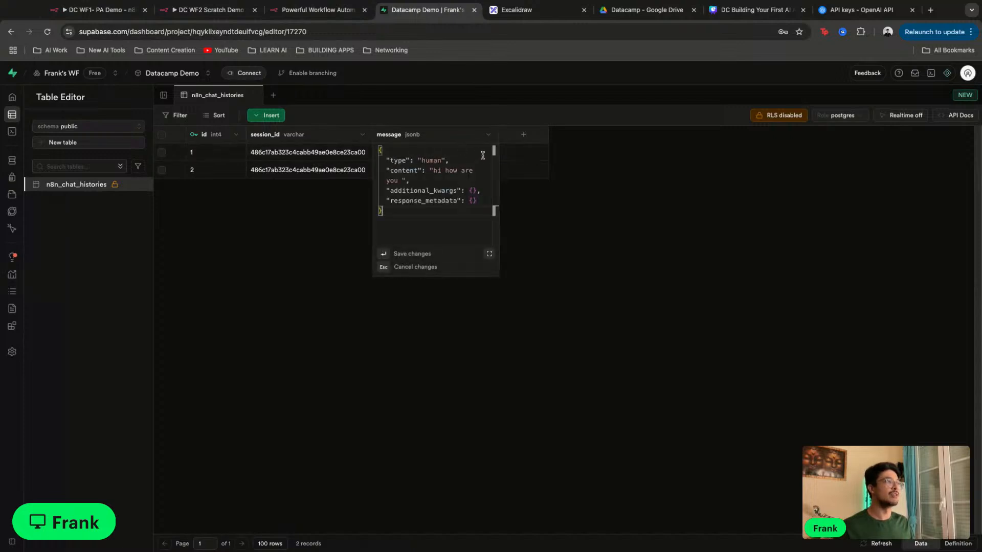
click(469, 184)
shift+click(432, 171)
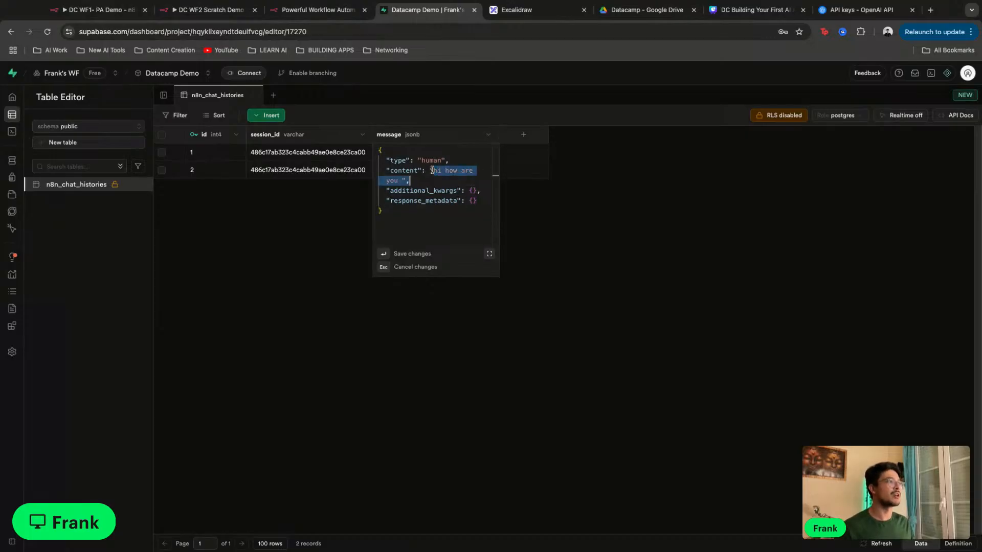
Close the first record's message, expand the second record's message, highlight its content text and tool_calls key, and close it
click(423, 181)
click(553, 243)
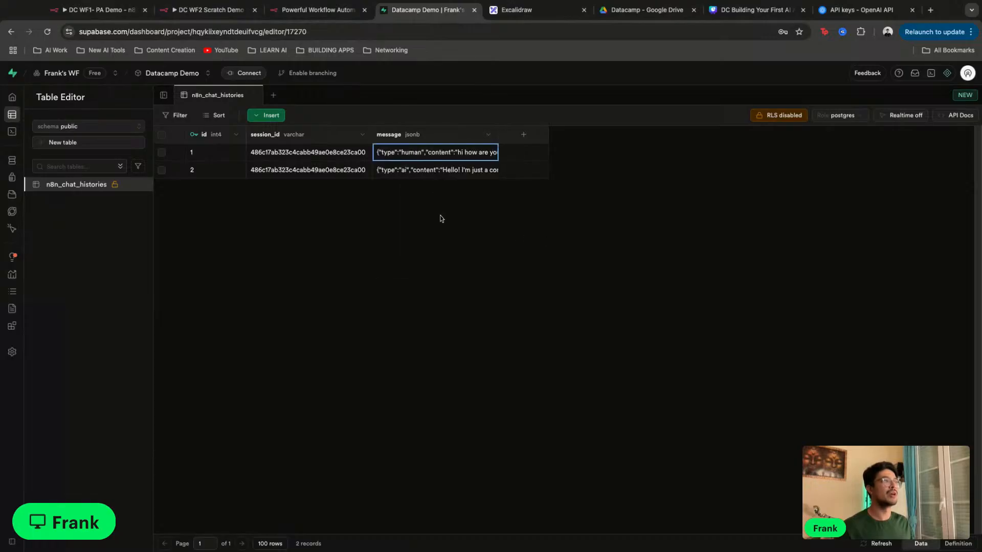
click(436, 177)
double_click(435, 179)
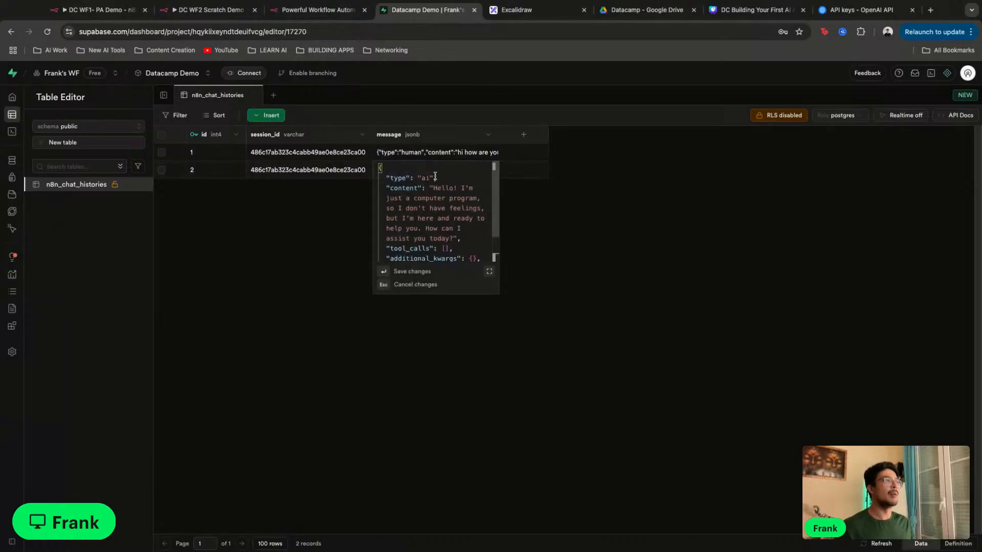
shift+click(434, 187)
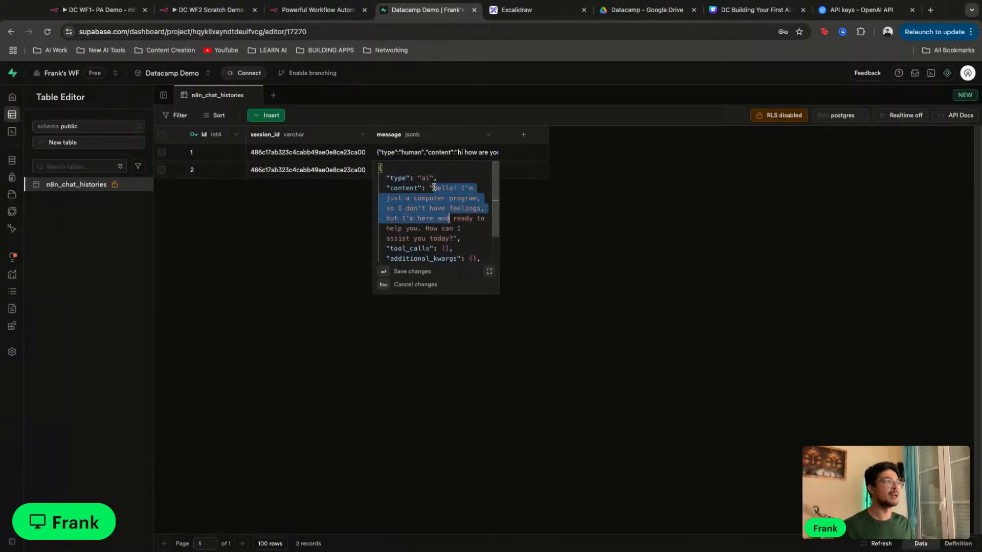
key(shift+Down)
key(shift+Down)
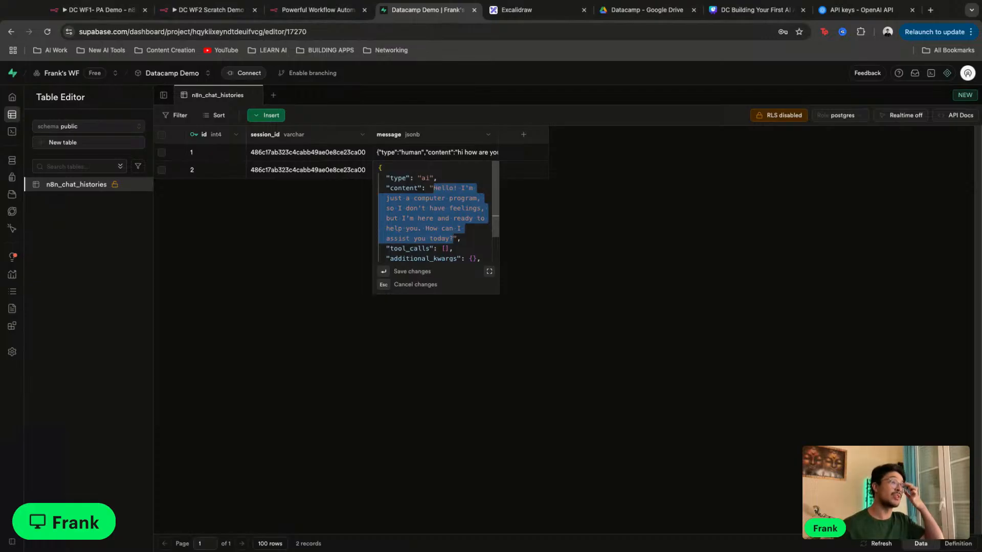
scroll(435, 210, down, 2)
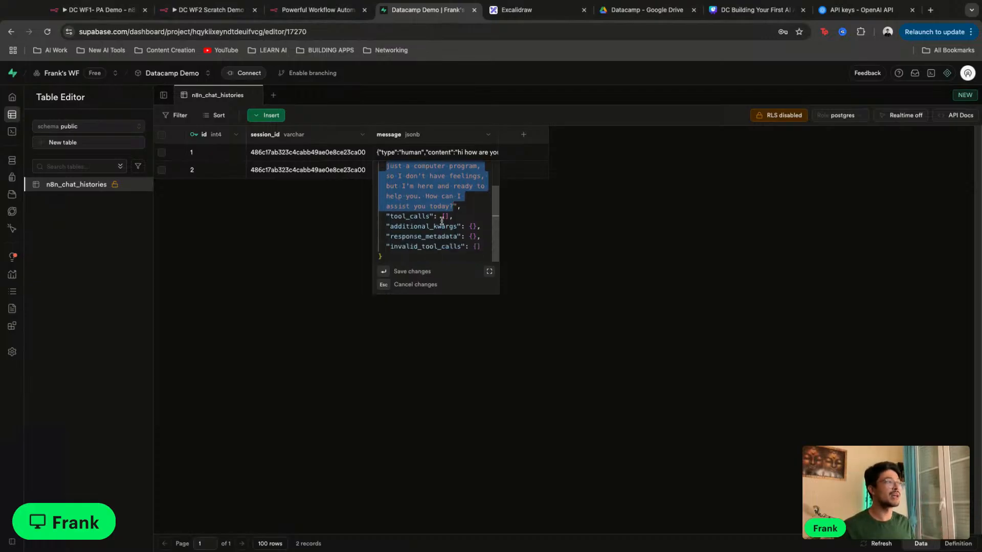
drag(430, 216, 383, 217)
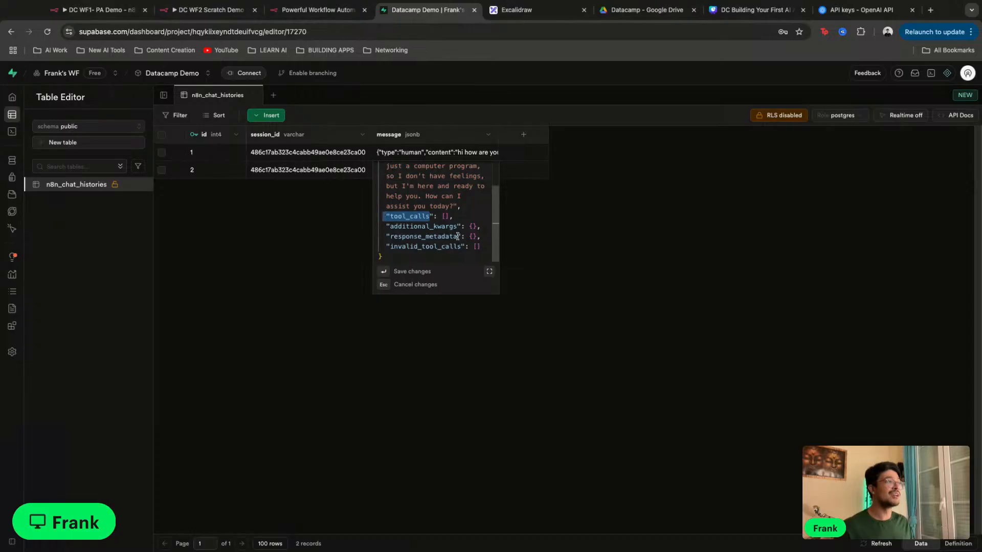
click(572, 271)
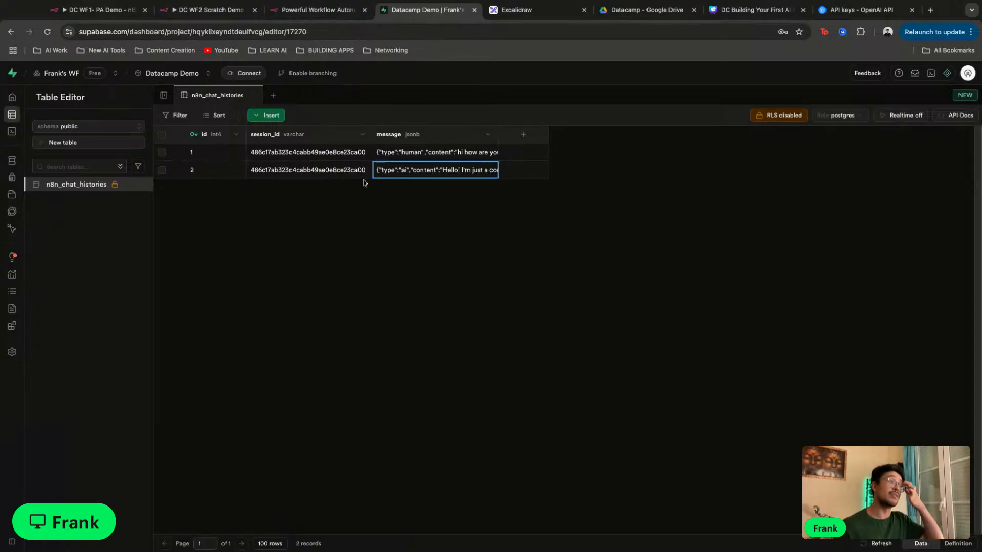
Switch back to the DC WF1- PA Demo workflow in n8n and move the Conversation Memory node closer to the OpenAI Chat Model node
click(91, 9)
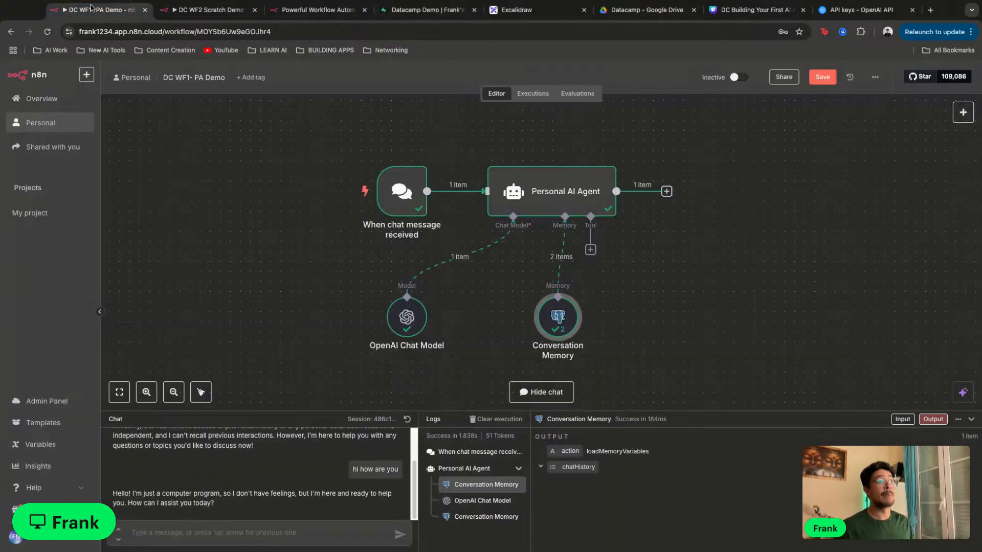
mouse_move(566, 320)
mouse_down()
mouse_move(619, 309)
mouse_move(552, 307)
mouse_up()
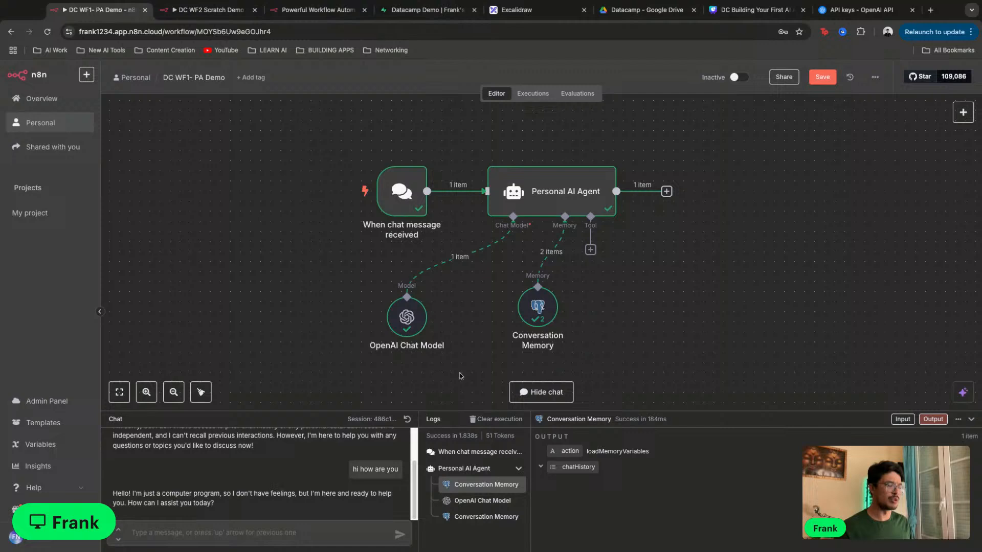
click(324, 535)
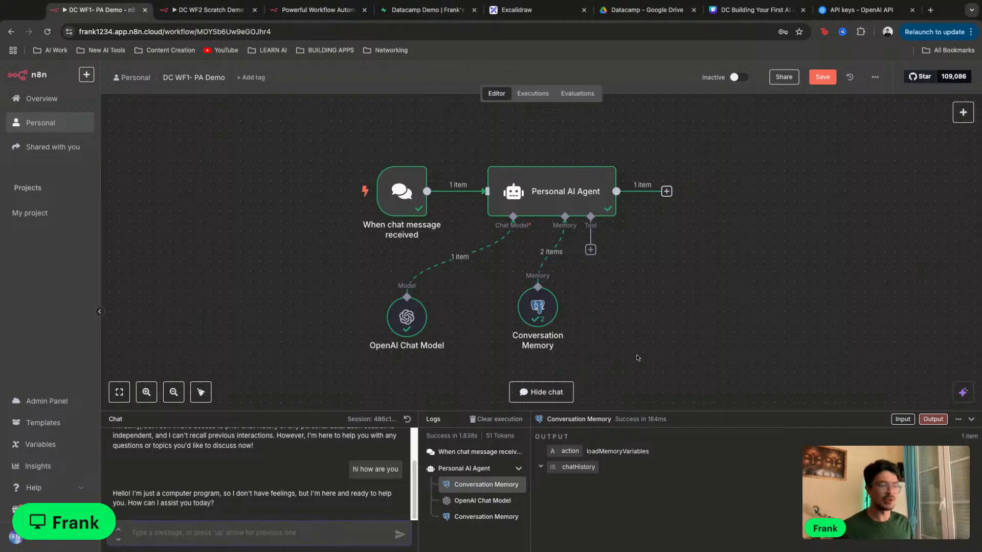
scroll(666, 337, right, 3)
scroll(647, 338, right, 4)
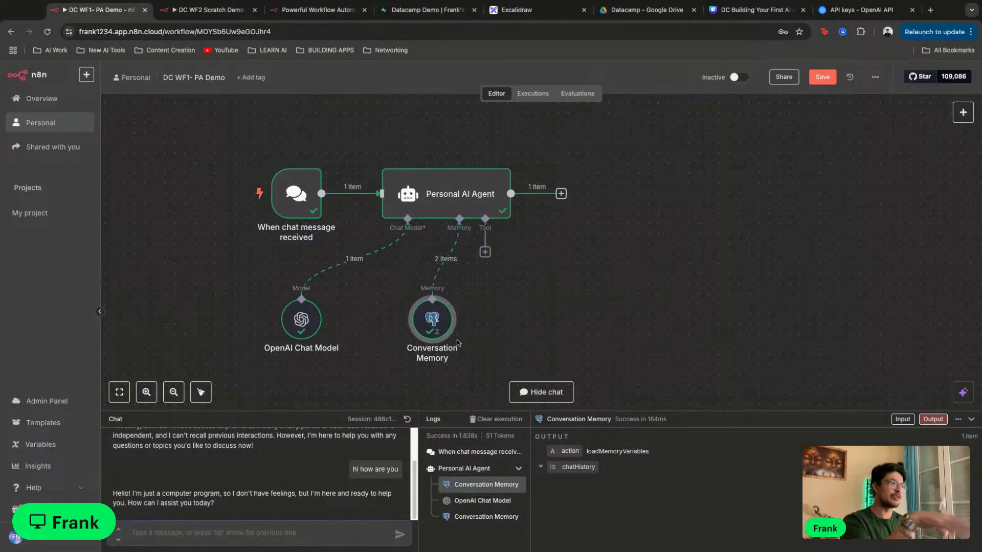
drag(433, 320, 404, 319)
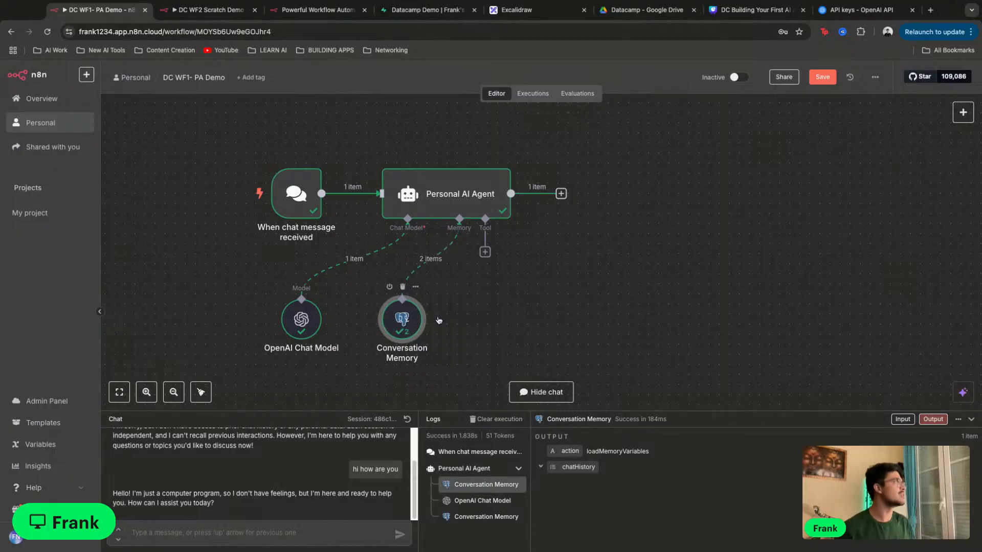
click(485, 252)
click(566, 304)
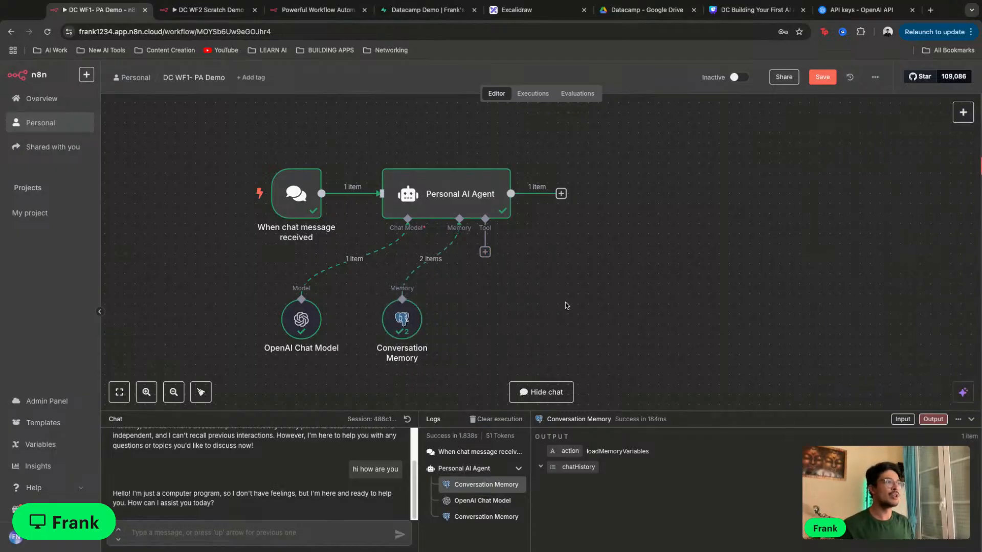
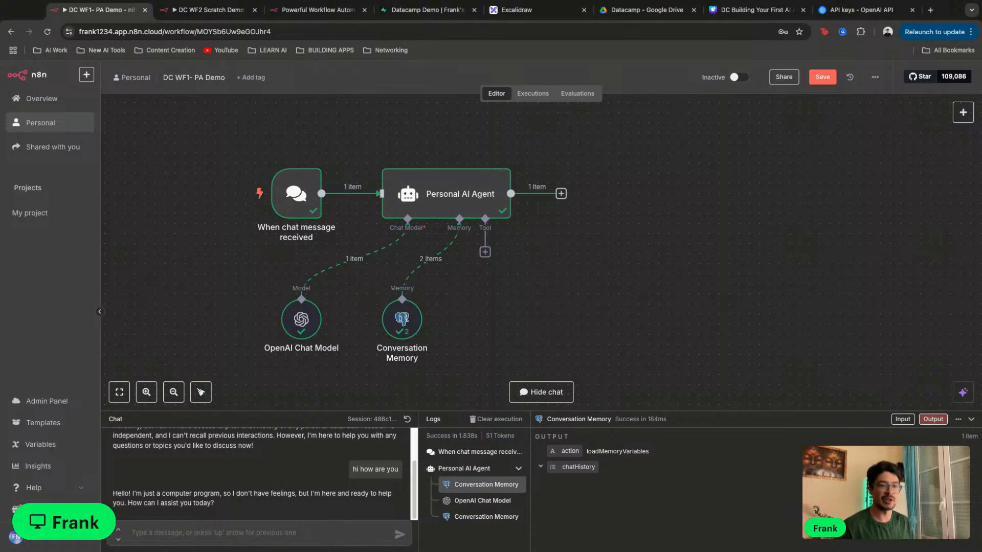
click(484, 252)
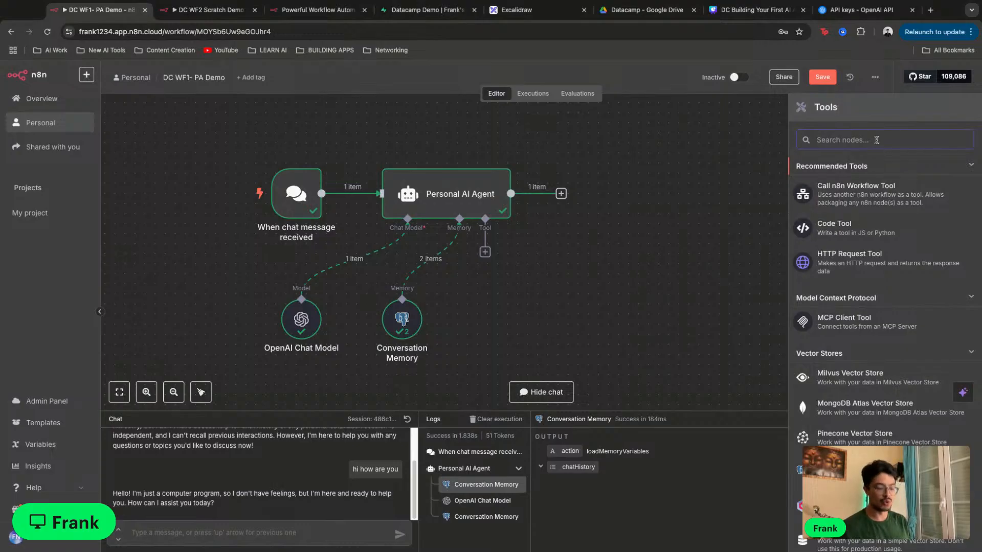
text(go)
key(BackSpace)
key(BackSpace)
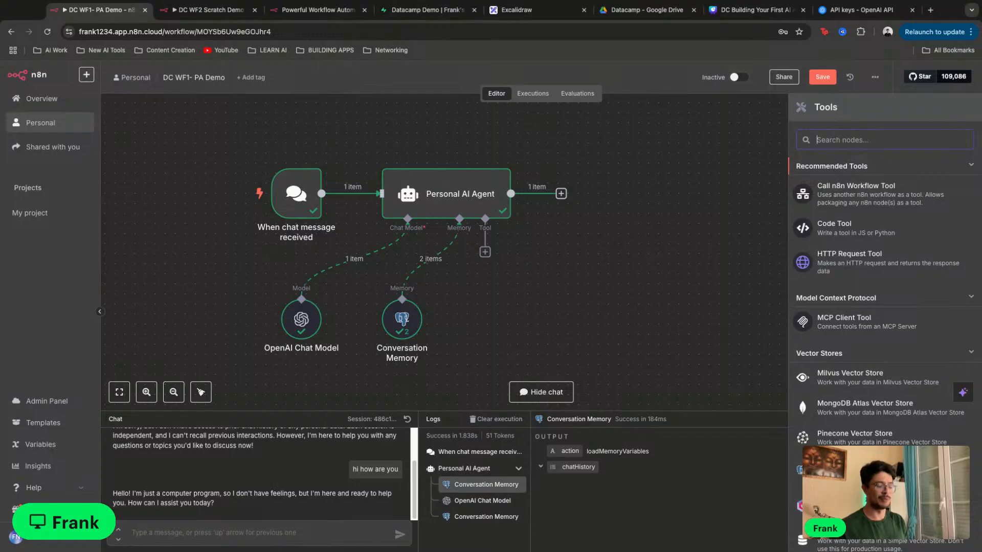
text(google)
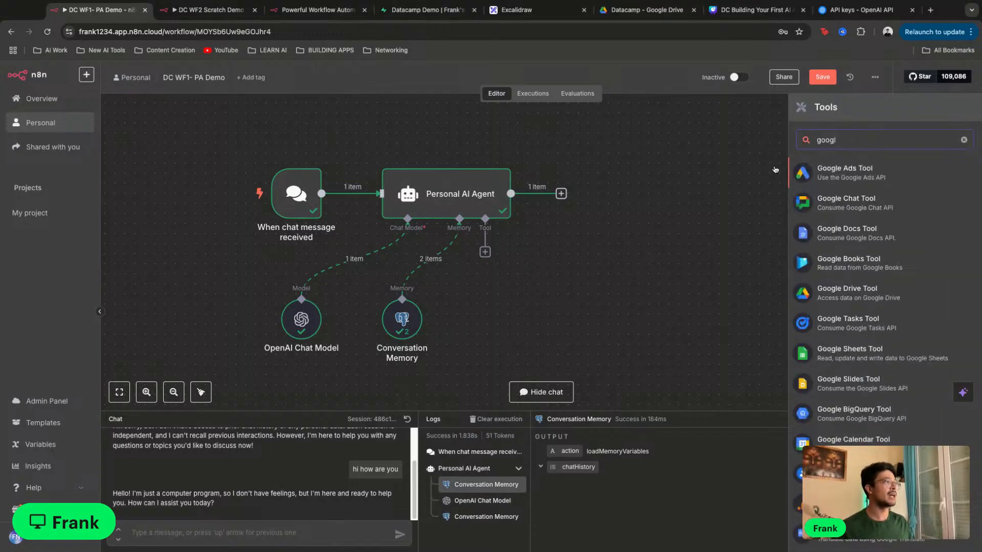
click(686, 195)
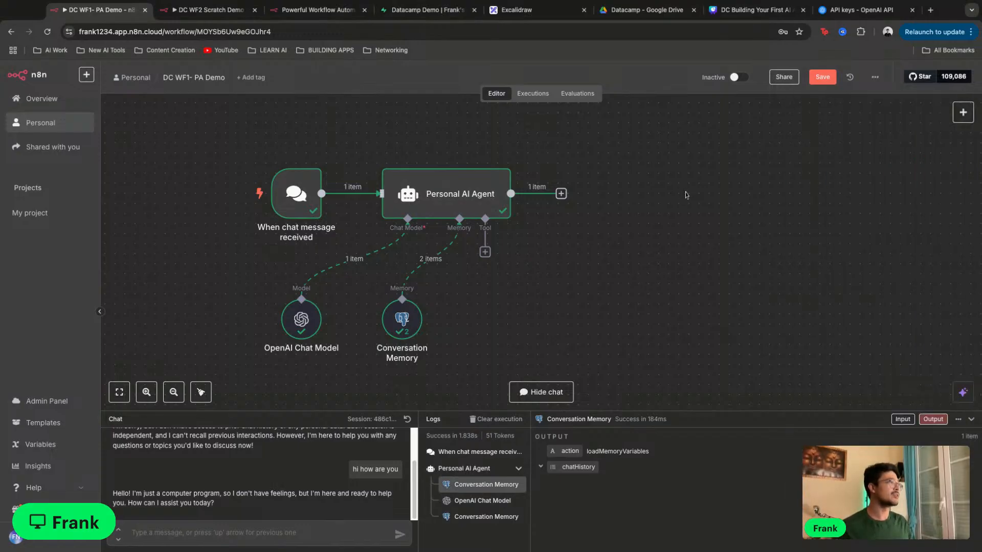
click(486, 254)
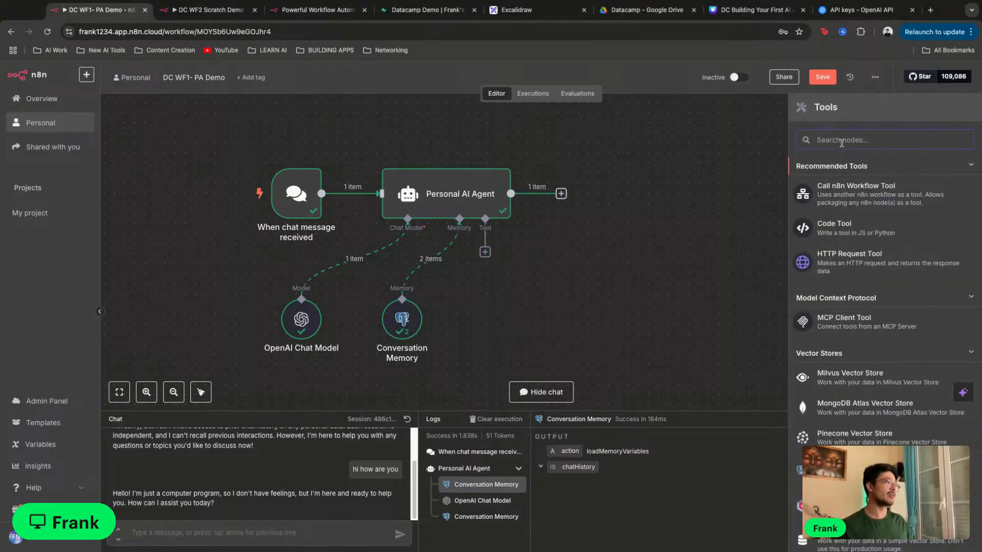
click(683, 209)
click(965, 112)
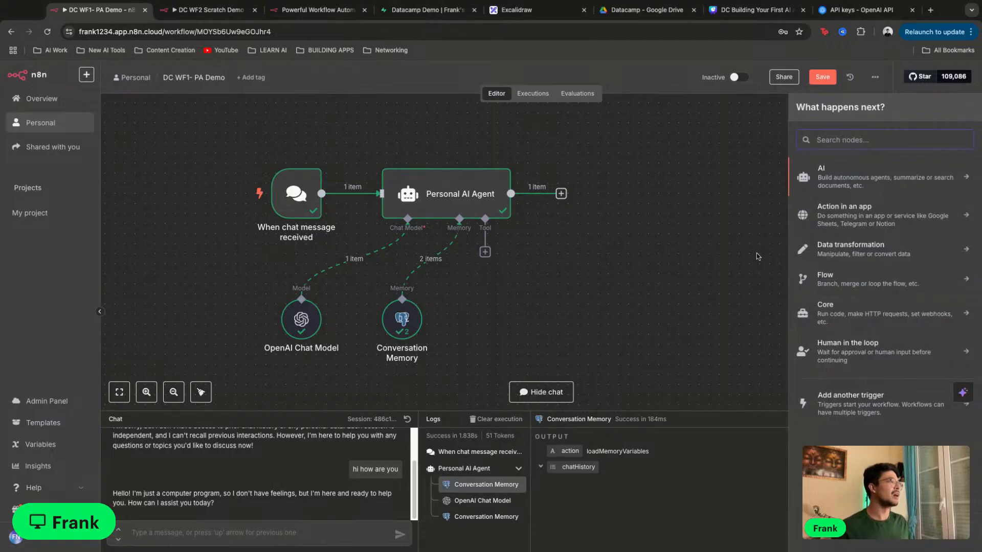
Browse the full list of tools that can be attached to the Personal AI Agent
click(485, 251)
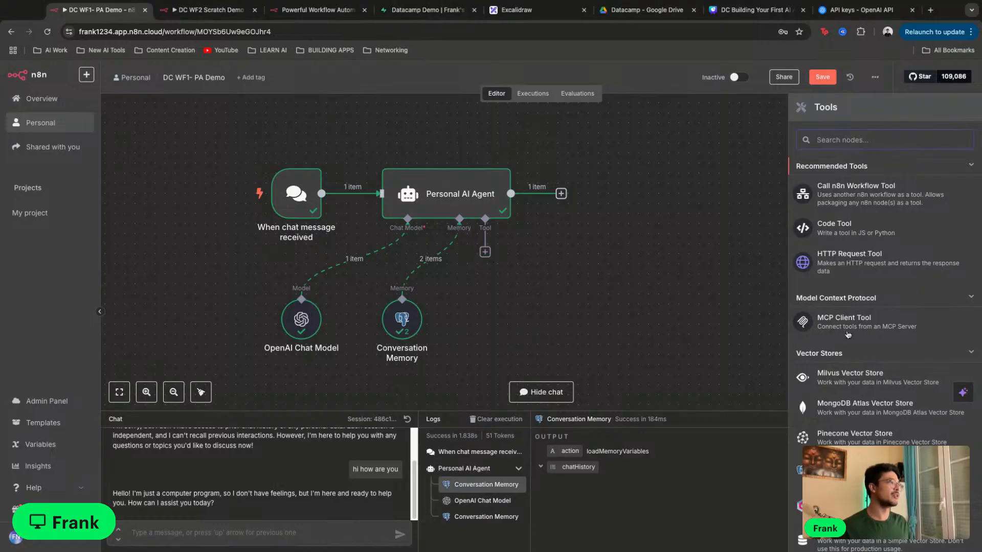
scroll(870, 286, down, 10)
scroll(863, 316, down, 8)
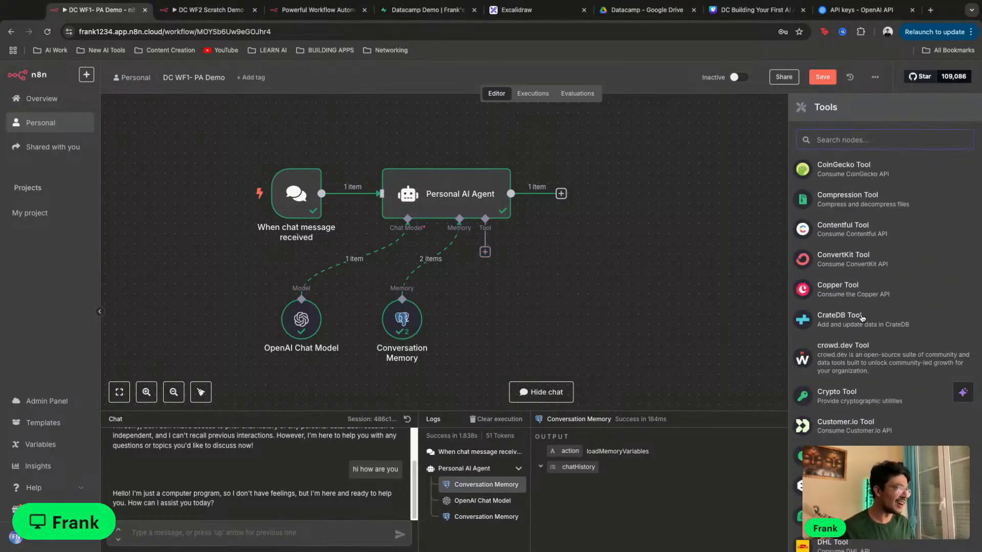
scroll(862, 321, down, 15)
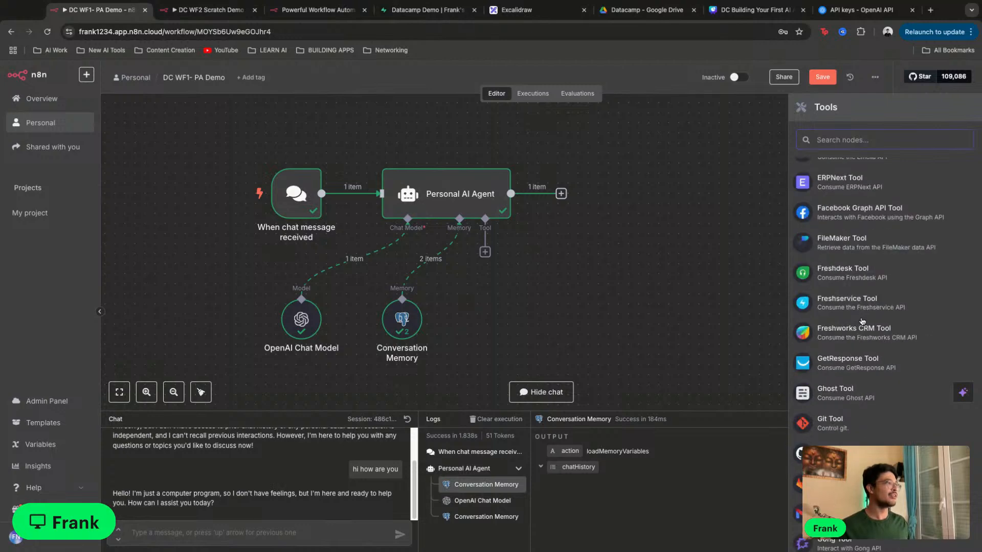
scroll(863, 322, down, 20)
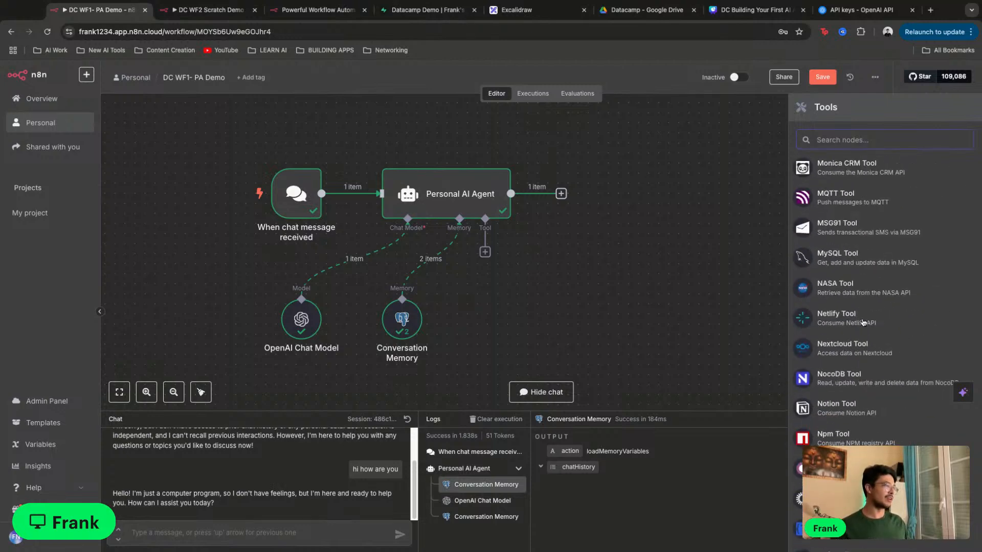
scroll(864, 323, down, 15)
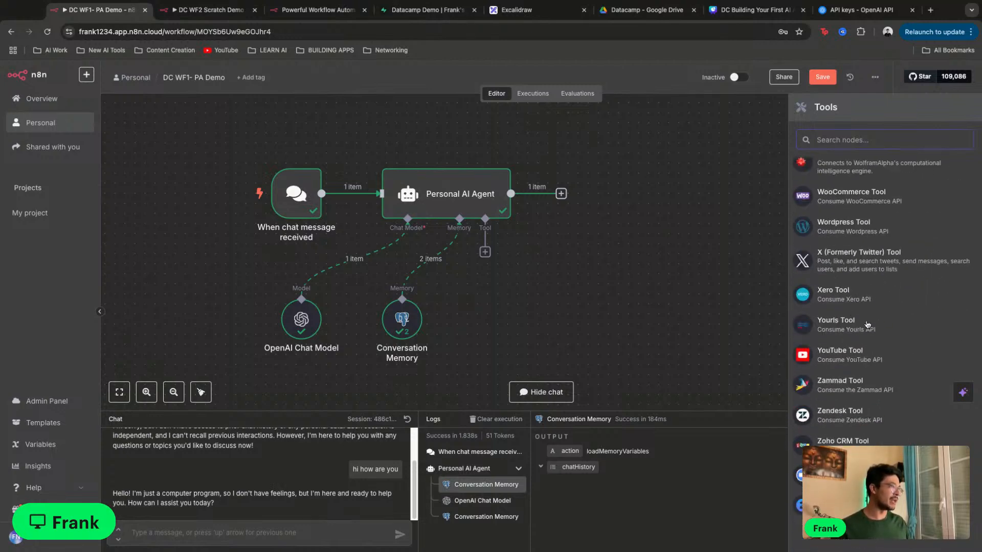
scroll(870, 322, up, 10)
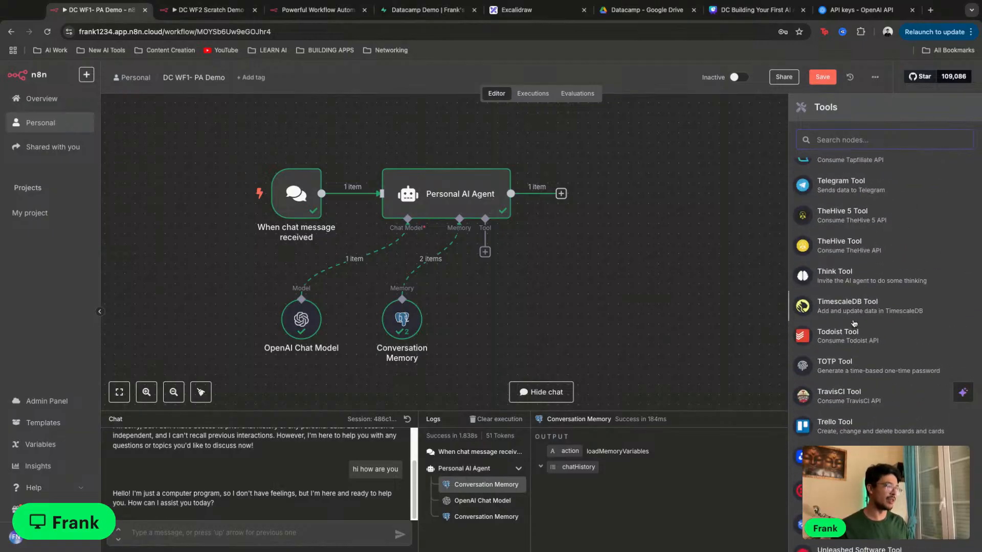
scroll(855, 323, up, 10)
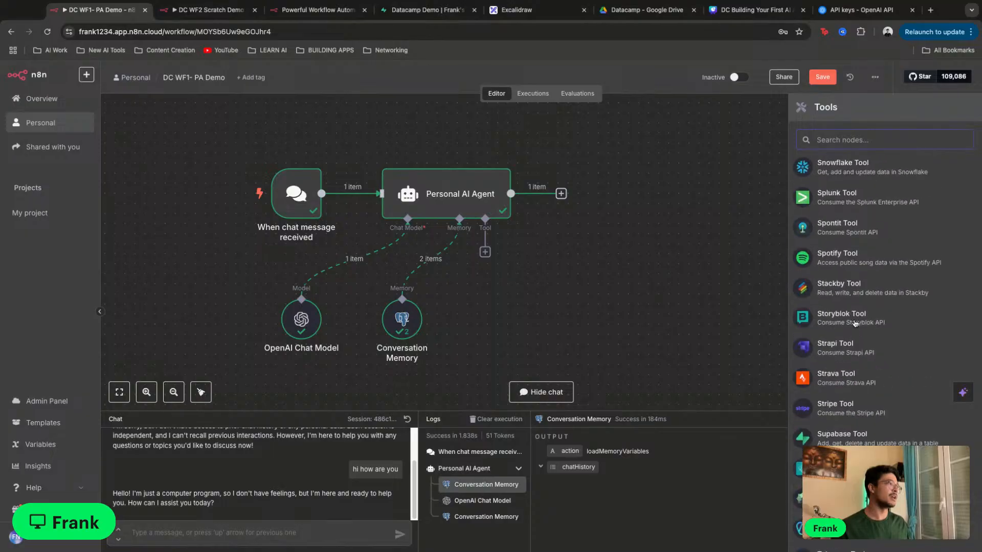
scroll(857, 321, up, 15)
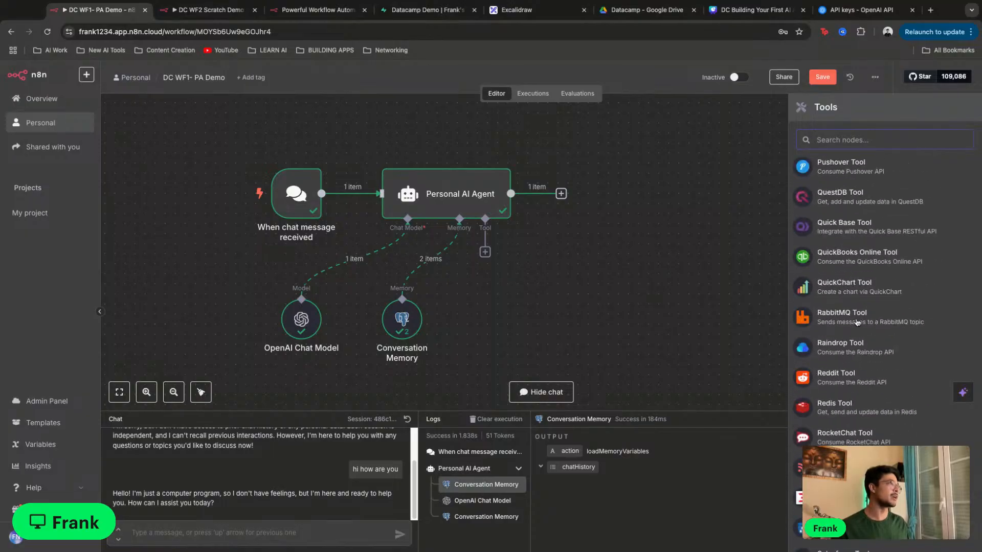
scroll(857, 321, up, 10)
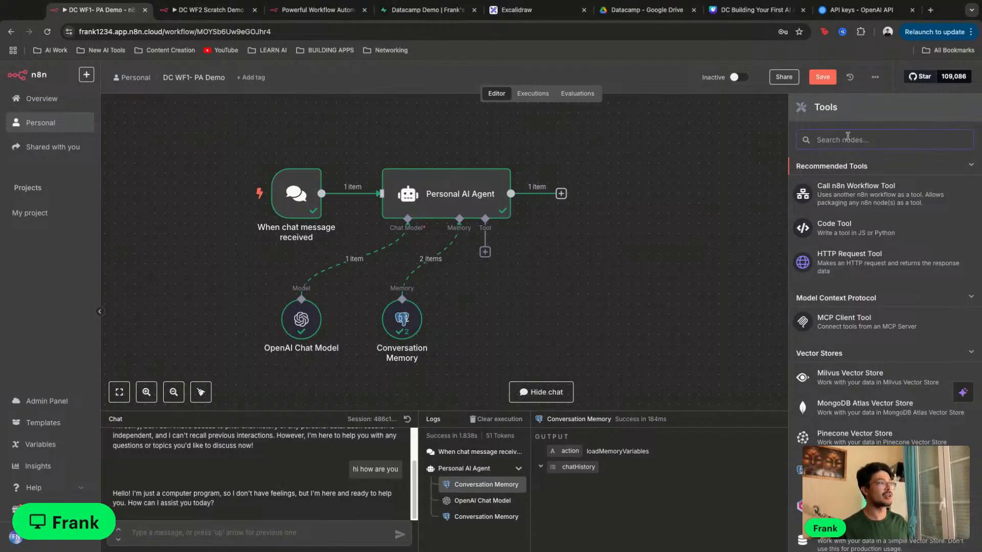
Find the Google Calendar Tool with the search "google cal" and attach it to the Personal AI Agent
text(google)
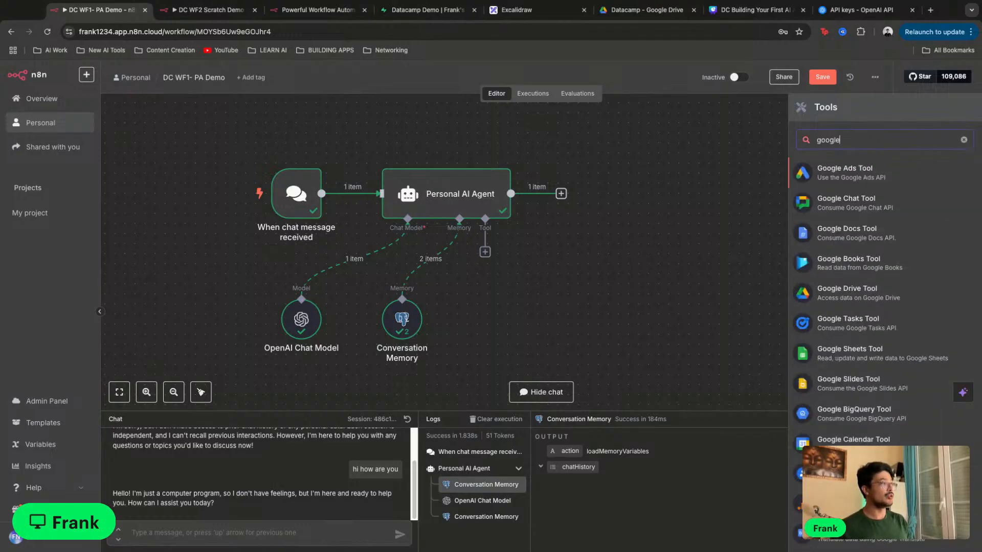
text( cal)
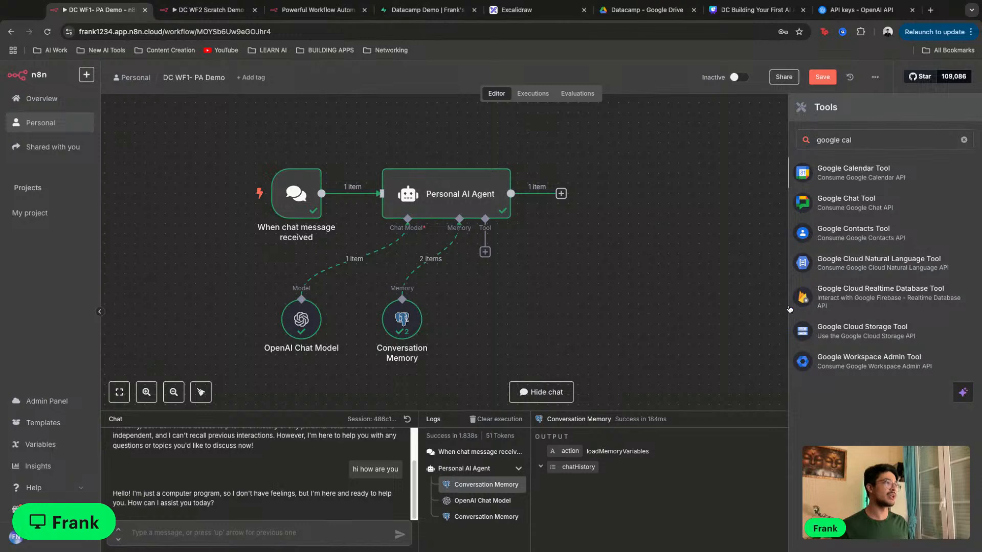
key(Return)
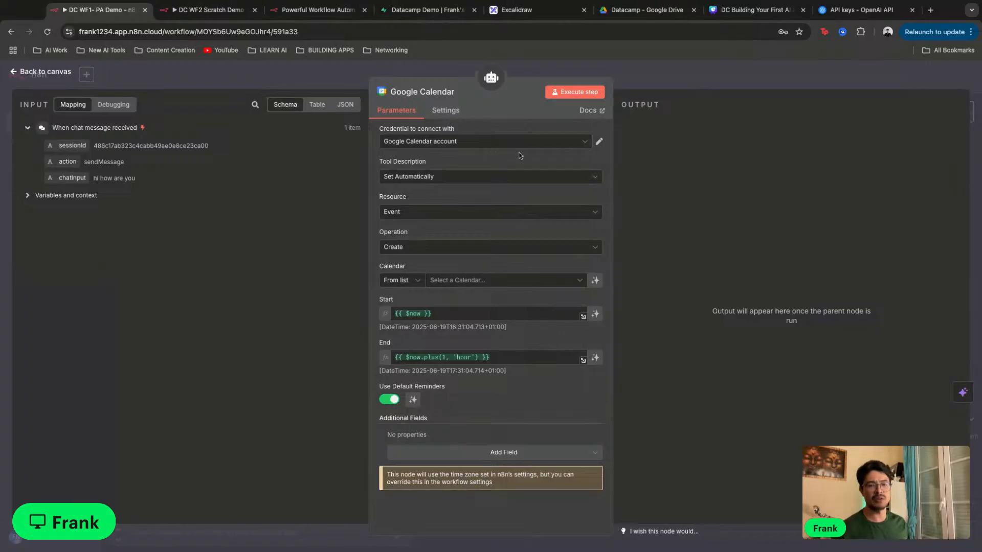
Try creating a new Google Calendar credential with Google sign-in, and switch back to the existing Google Calendar account credential
click(576, 147)
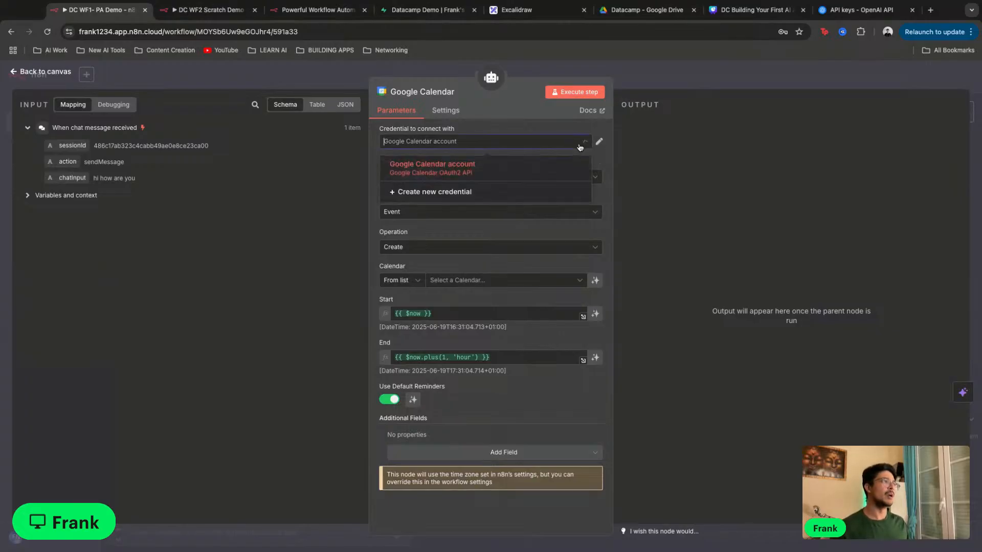
click(467, 193)
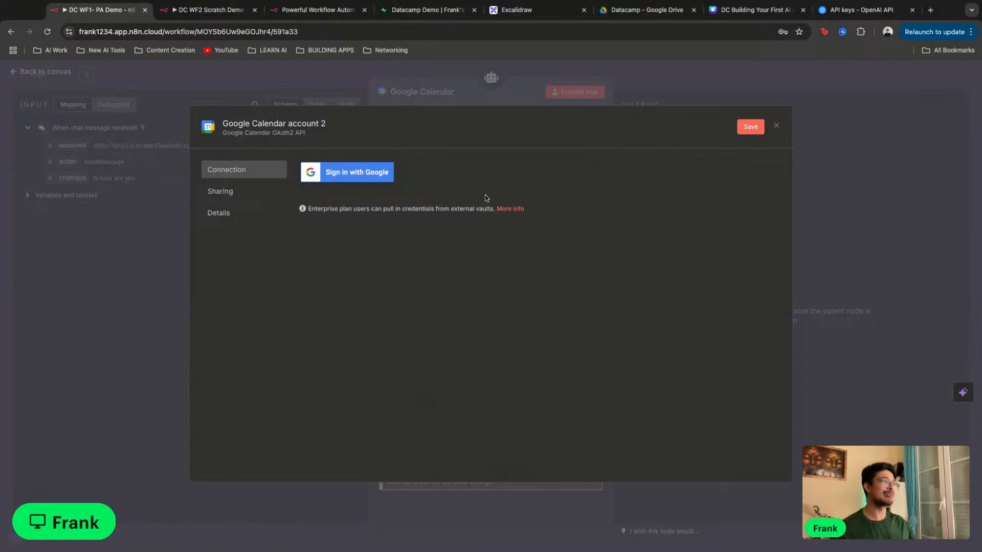
click(383, 178)
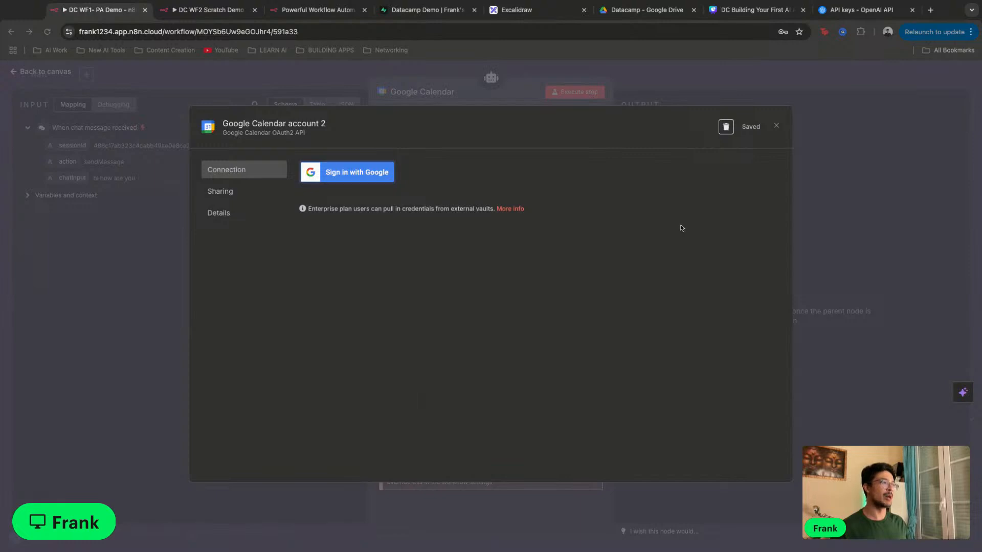
click(776, 128)
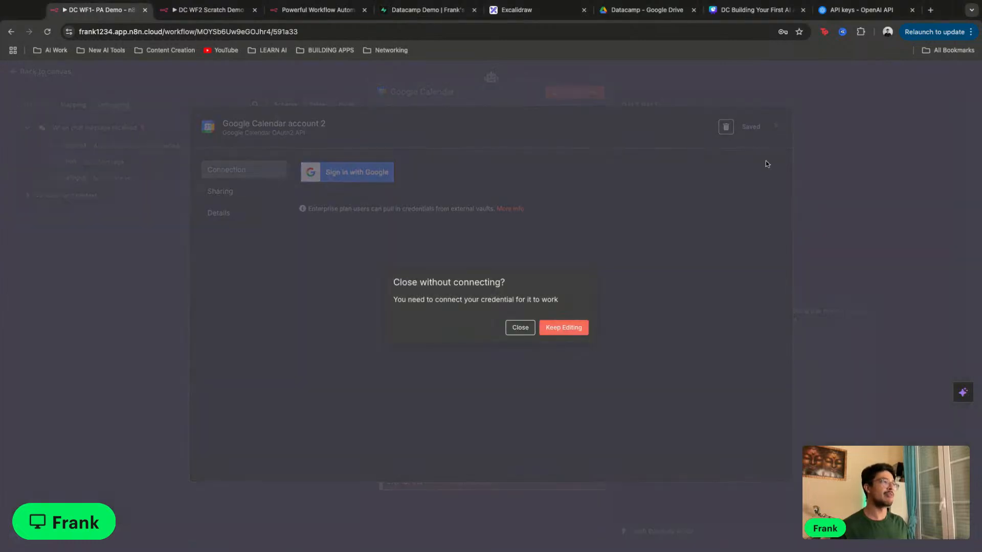
click(520, 327)
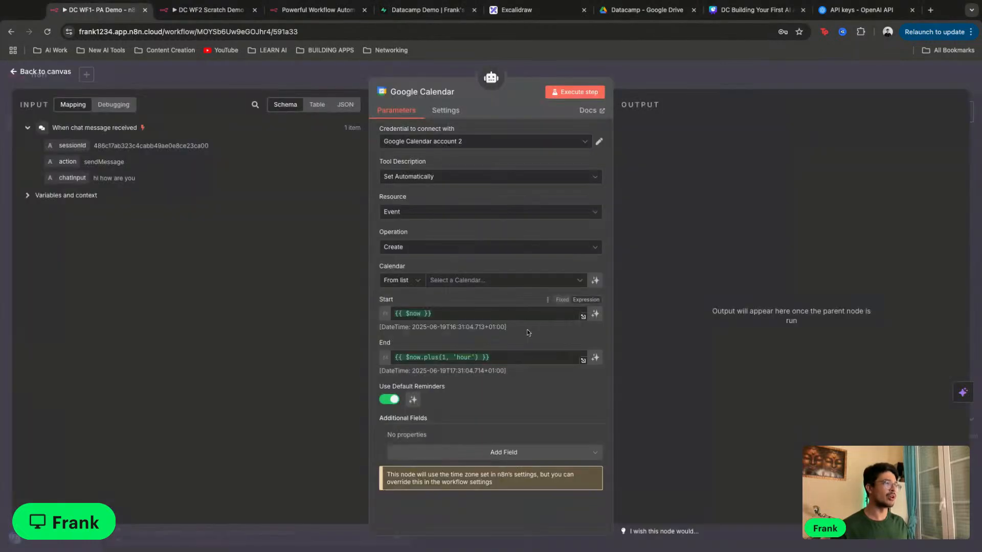
click(504, 143)
click(508, 173)
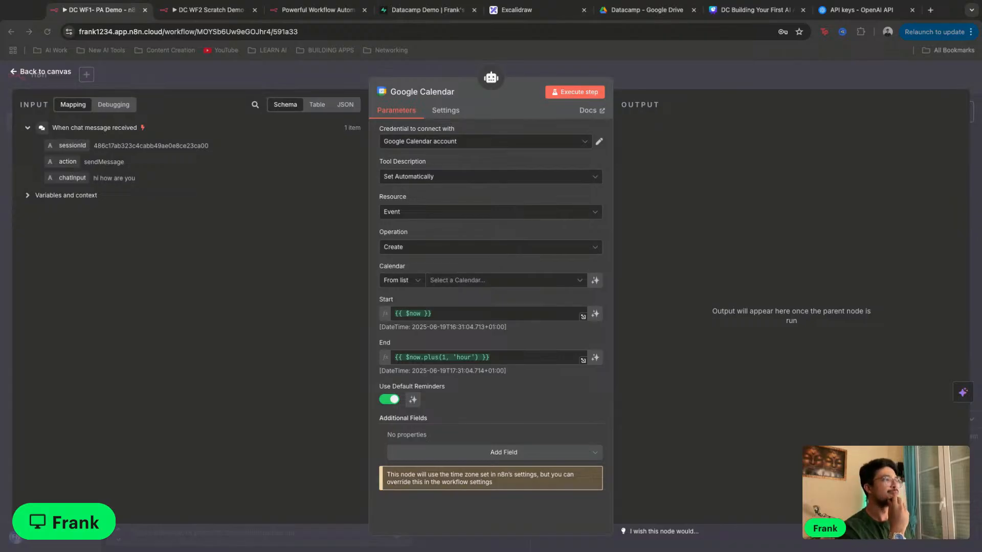
click(799, 172)
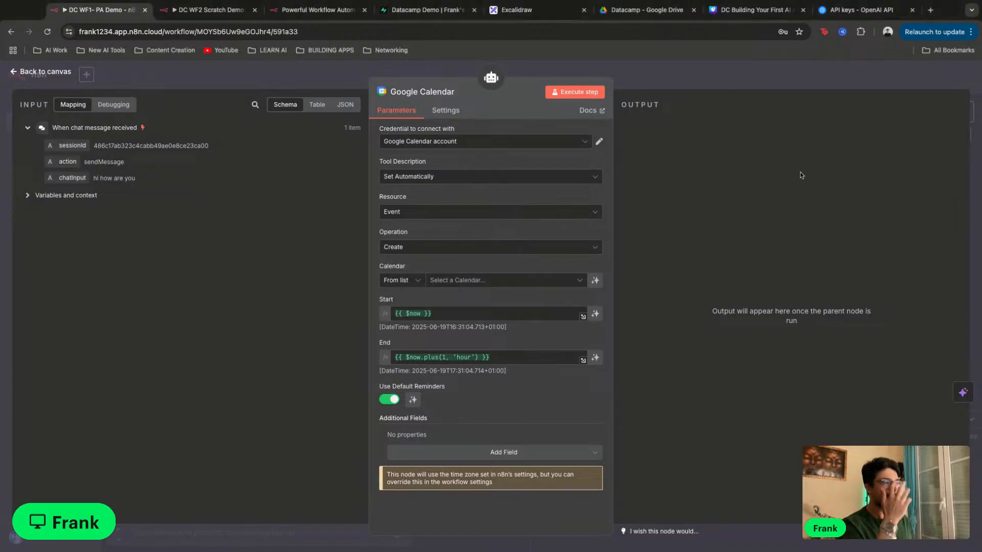
Set the Google Calendar tool's description mode to Set Manually
click(516, 183)
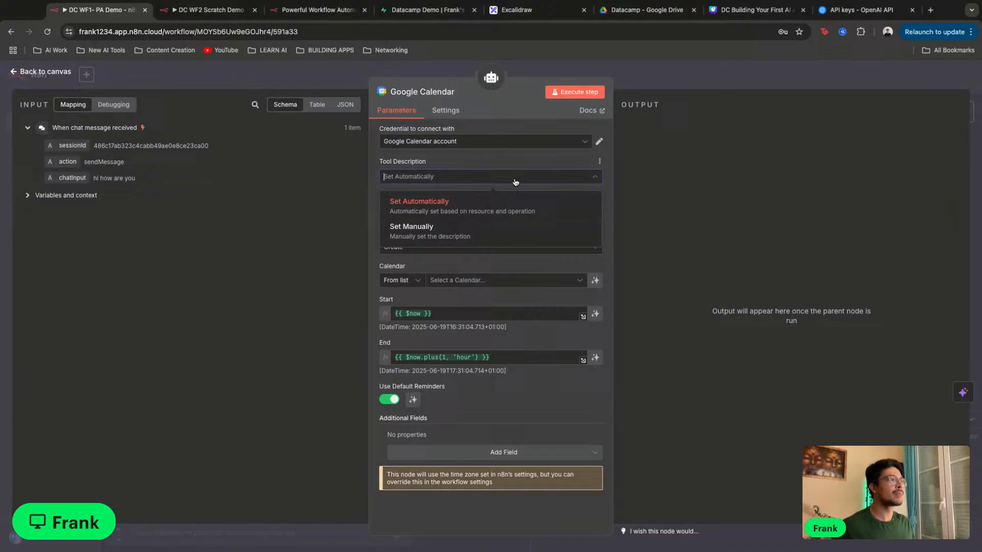
click(453, 176)
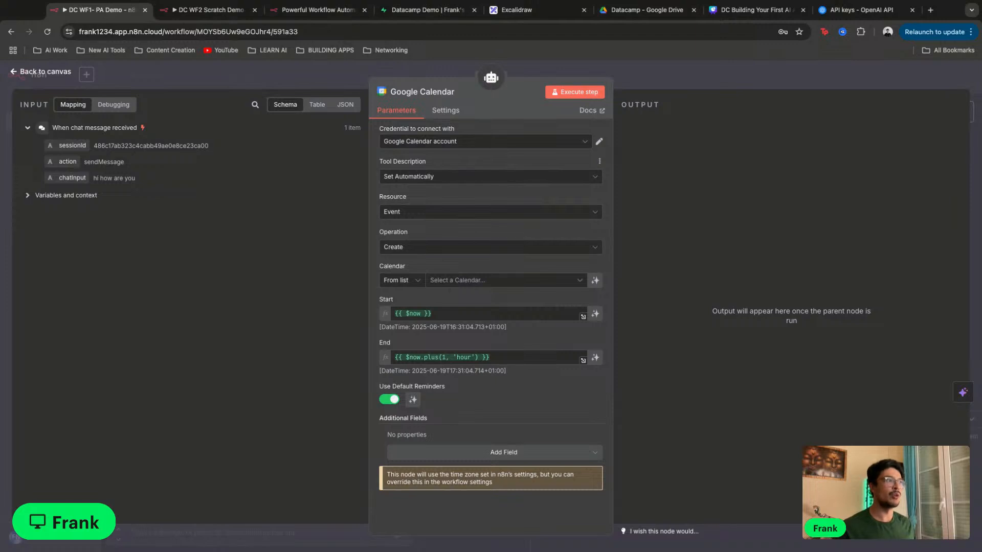
click(480, 179)
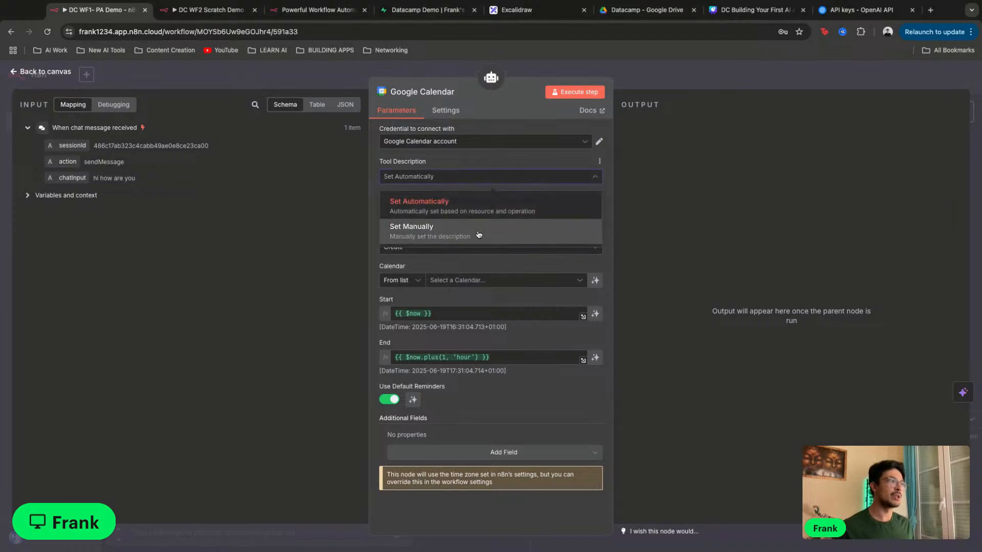
click(479, 235)
Examine the tool's manual description text, highlighting "Create an event in Google Calendar"
click(543, 214)
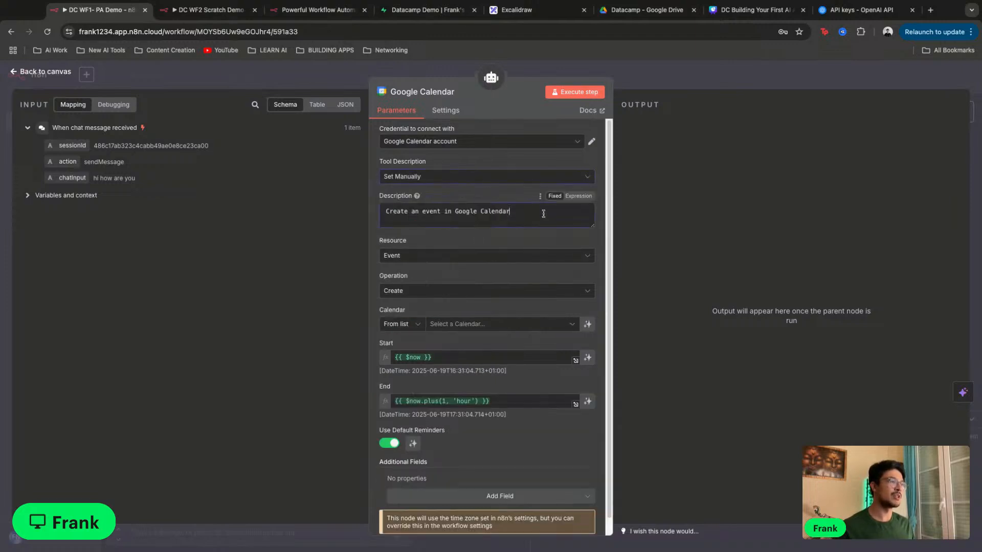
triple_click(544, 213)
click(428, 232)
scroll(462, 219, up, 3)
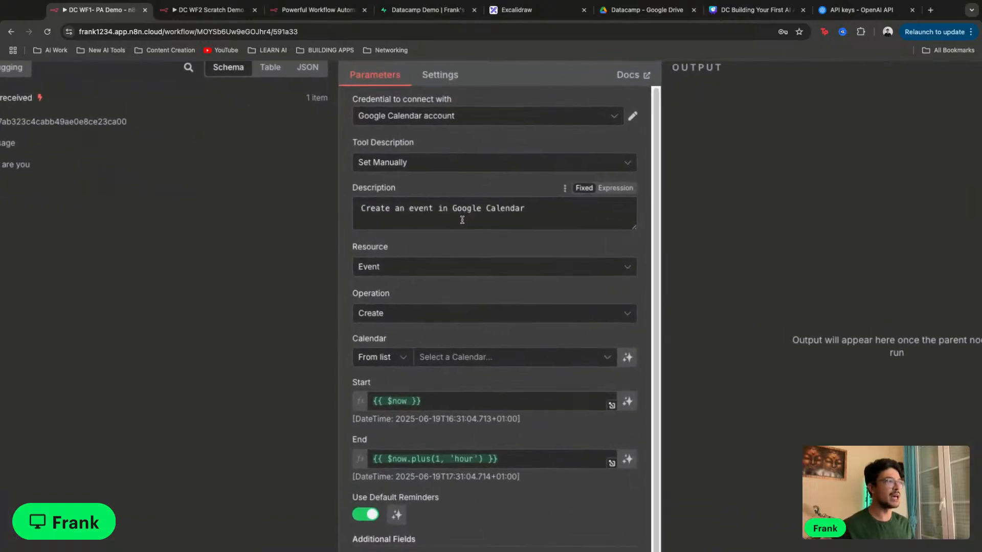
scroll(462, 219, up, 2)
triple_click(573, 211)
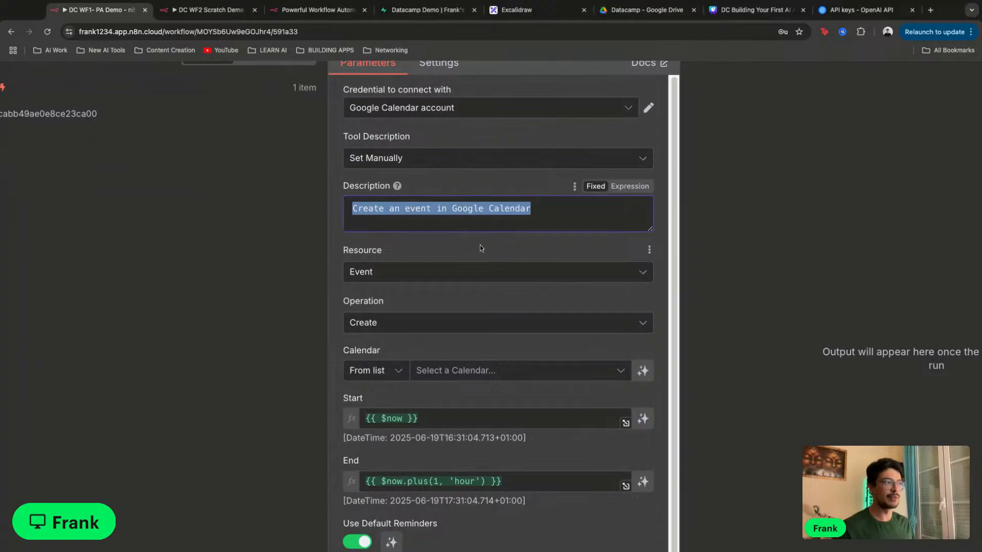
scroll(480, 245, down, 5)
click(515, 211)
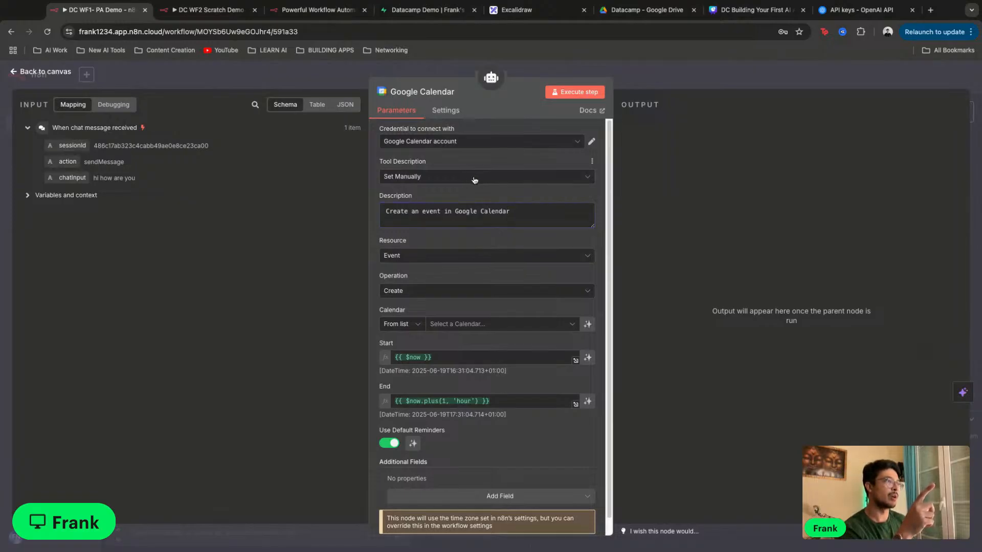
Keep the Event resource with the Create operation and select the account owner's Gmail address as the calendar
scroll(478, 220, down, 1)
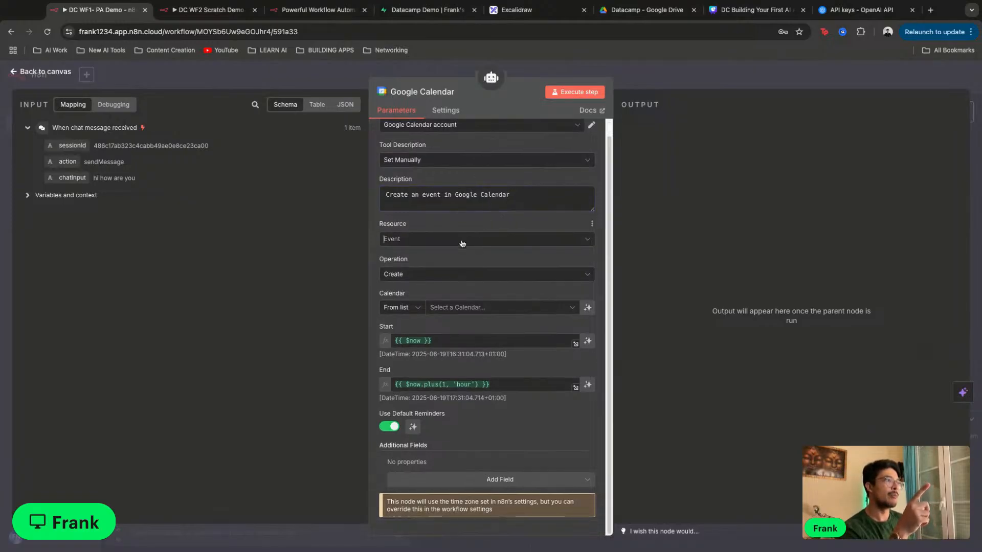
click(462, 243)
click(452, 281)
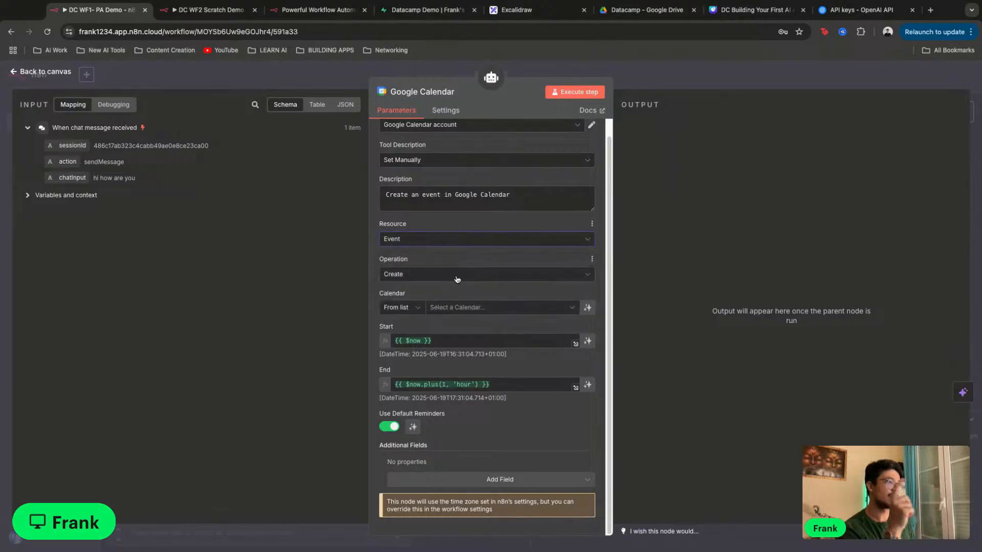
click(471, 308)
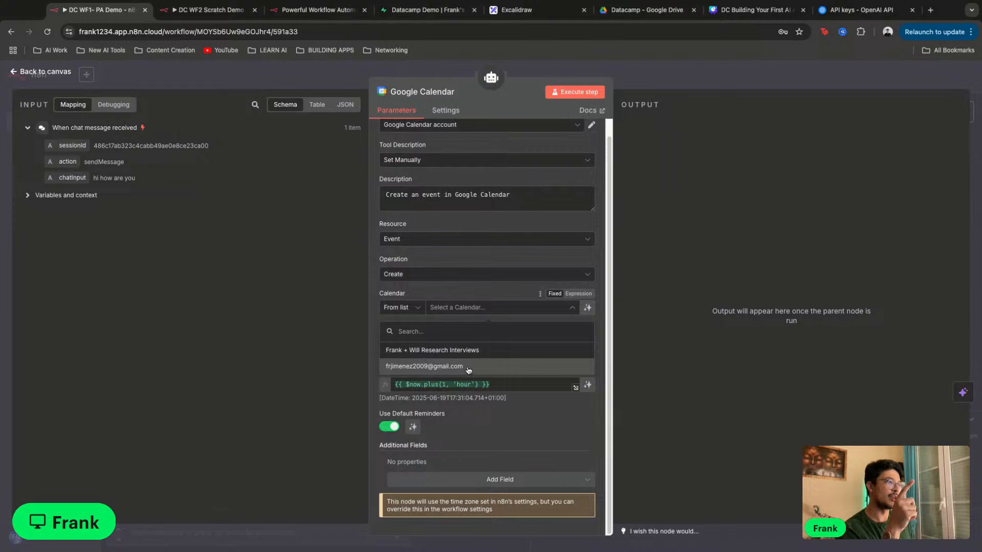
click(469, 367)
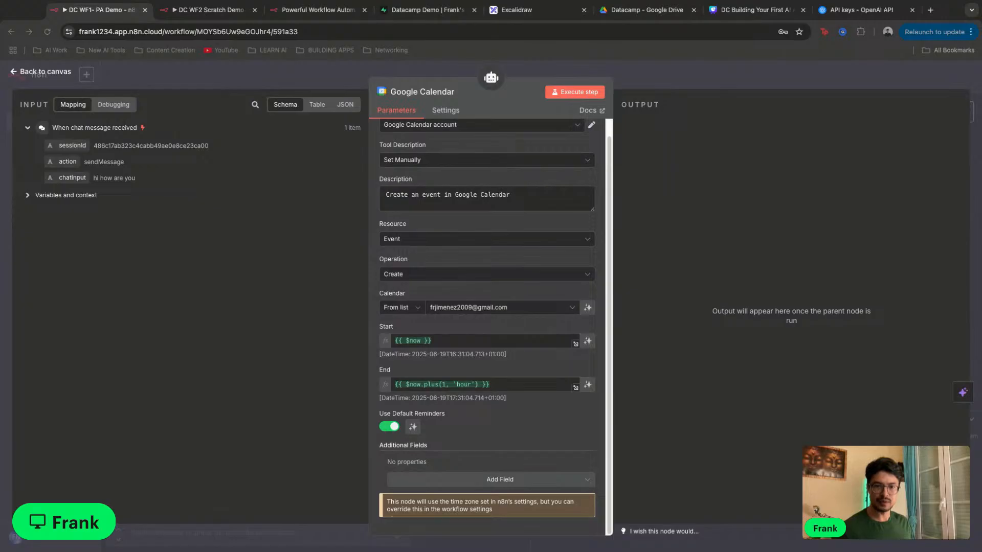
click(523, 358)
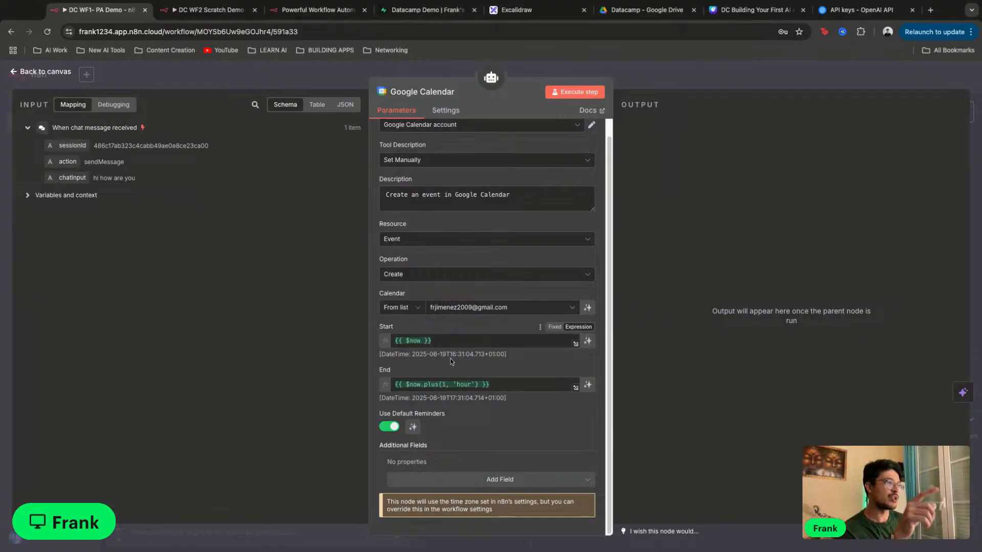
Examine the default Start and End time expressions, highlighting the whole End expression
scroll(514, 388, up, 1)
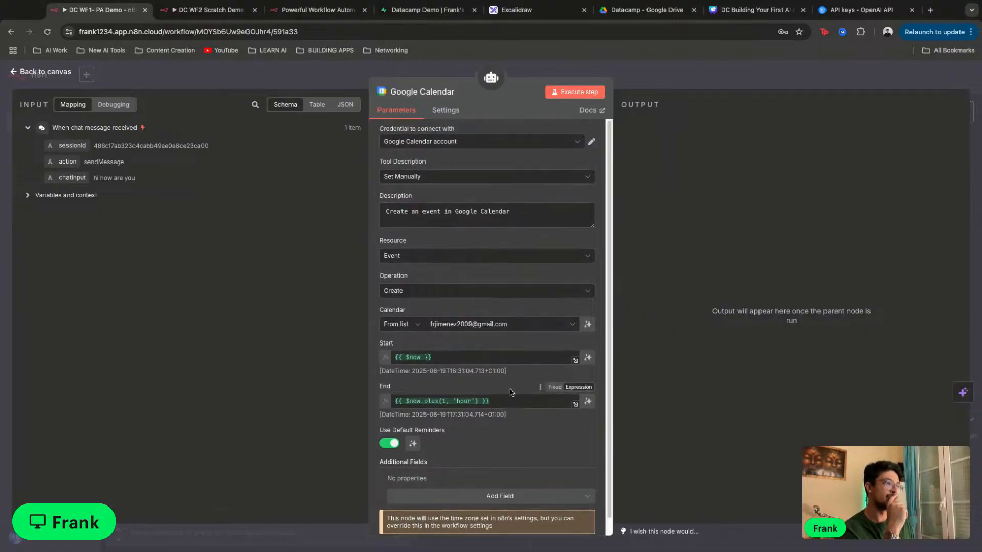
click(456, 358)
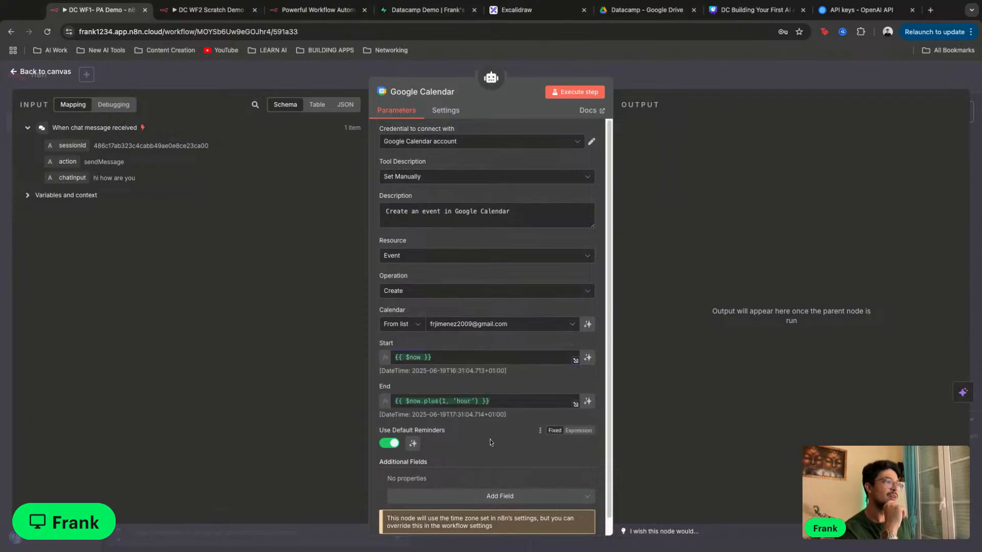
click(503, 403)
drag(503, 404, 394, 402)
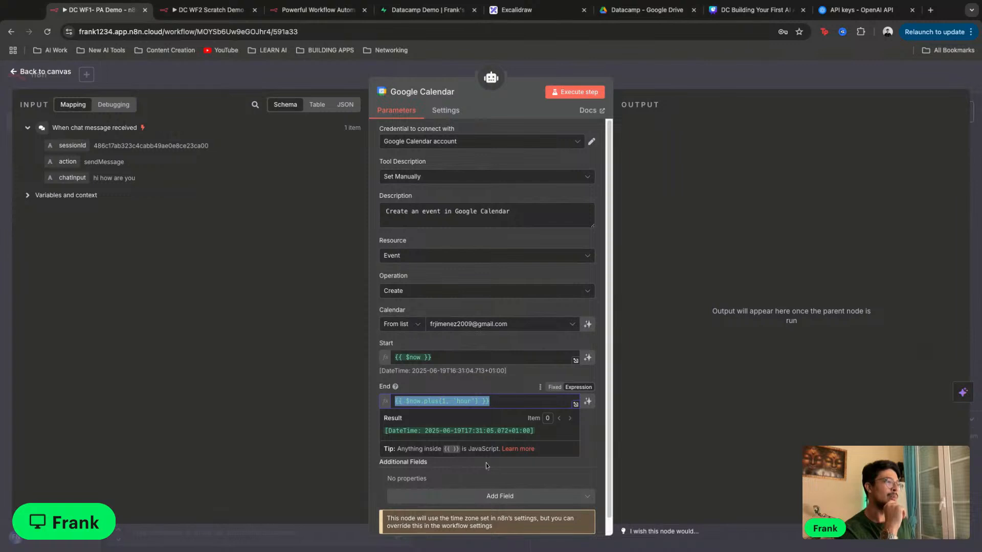
click(493, 469)
click(497, 402)
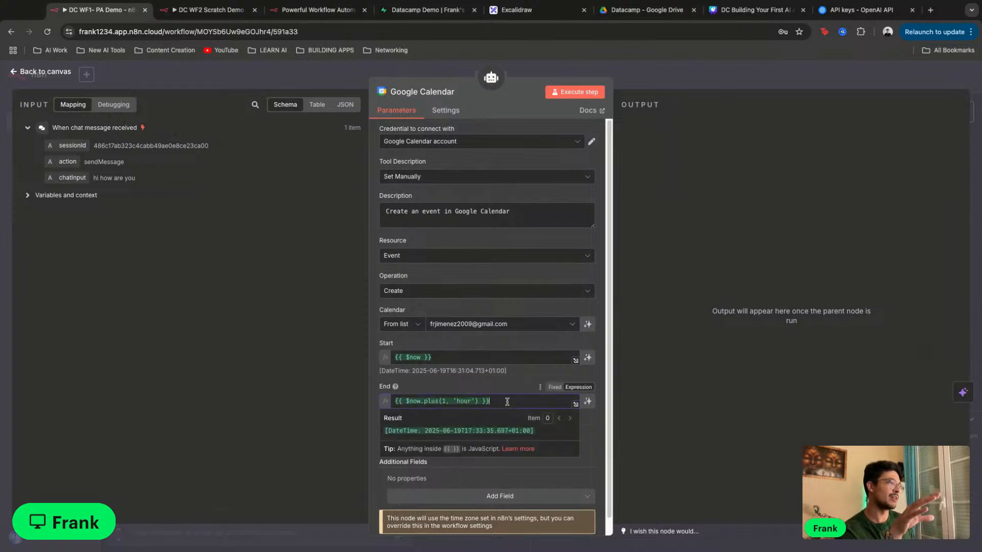
Examine the Start field's expression and its result preview up close
click(502, 358)
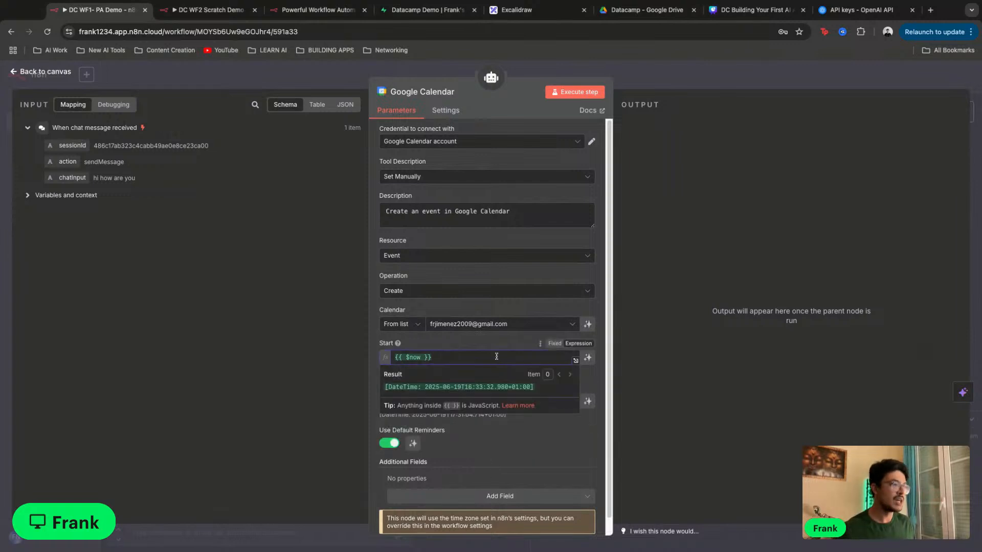
scroll(502, 359, up, 5)
scroll(496, 366, down, 4)
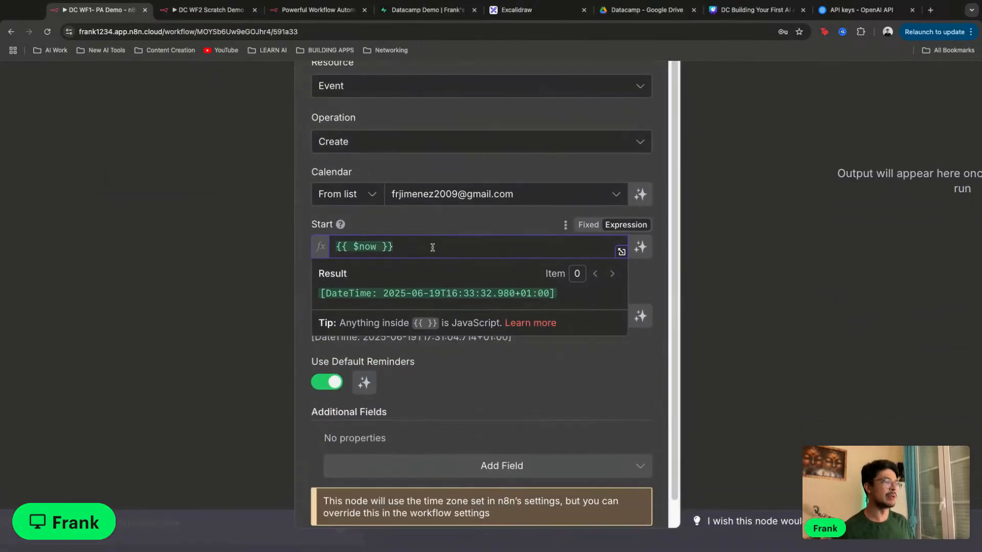
click(456, 228)
click(473, 249)
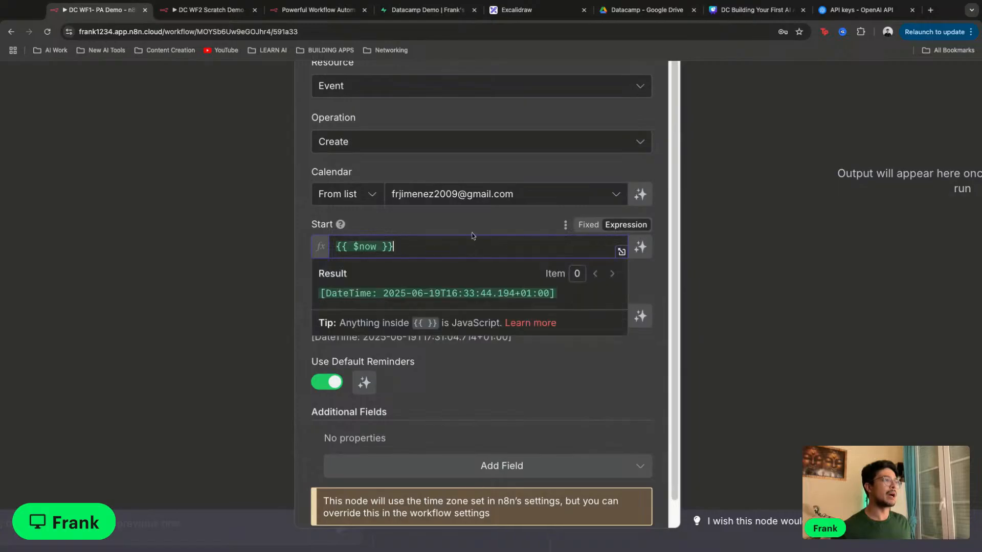
click(474, 233)
click(476, 245)
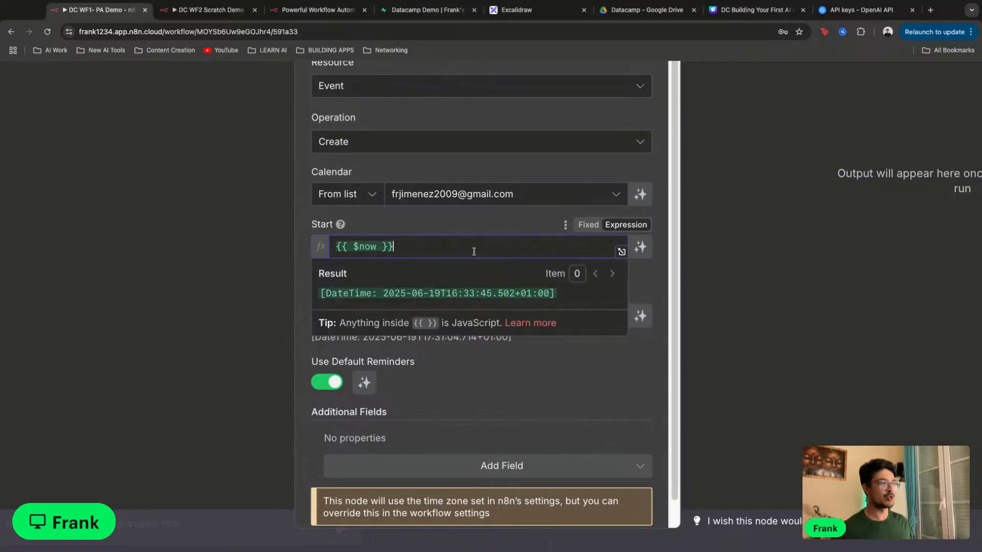
click(479, 226)
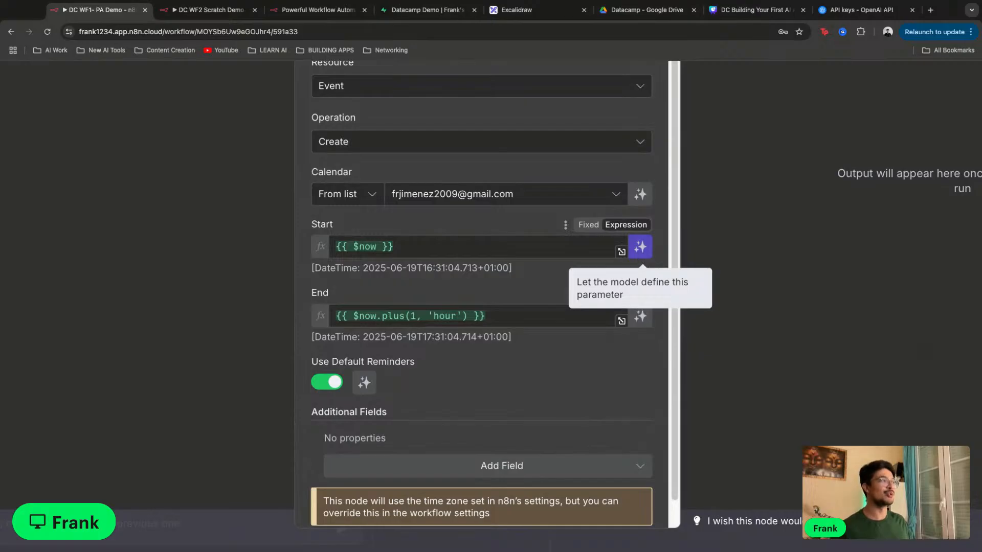
Try letting the model define the Start parameter, and restore its expression to {{ $now }}
click(639, 247)
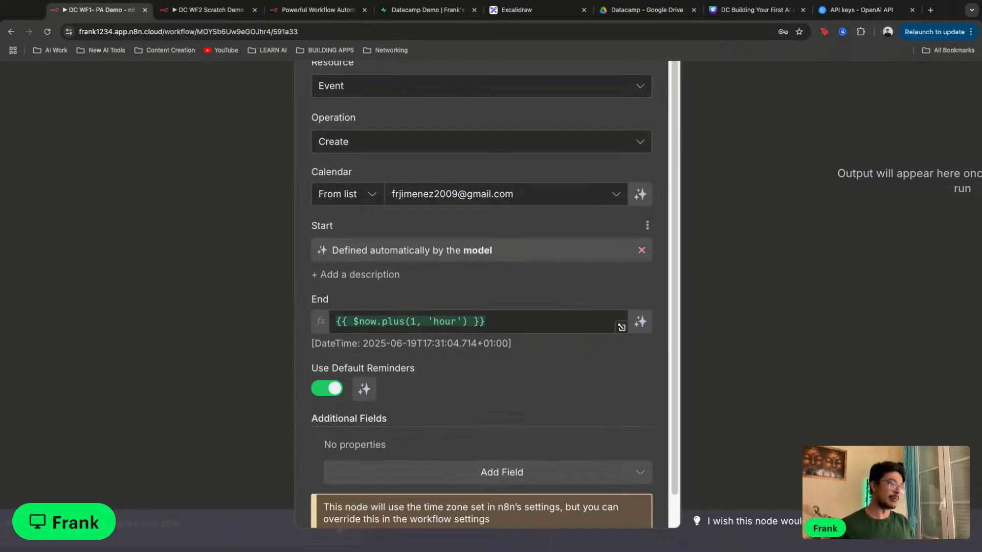
click(641, 250)
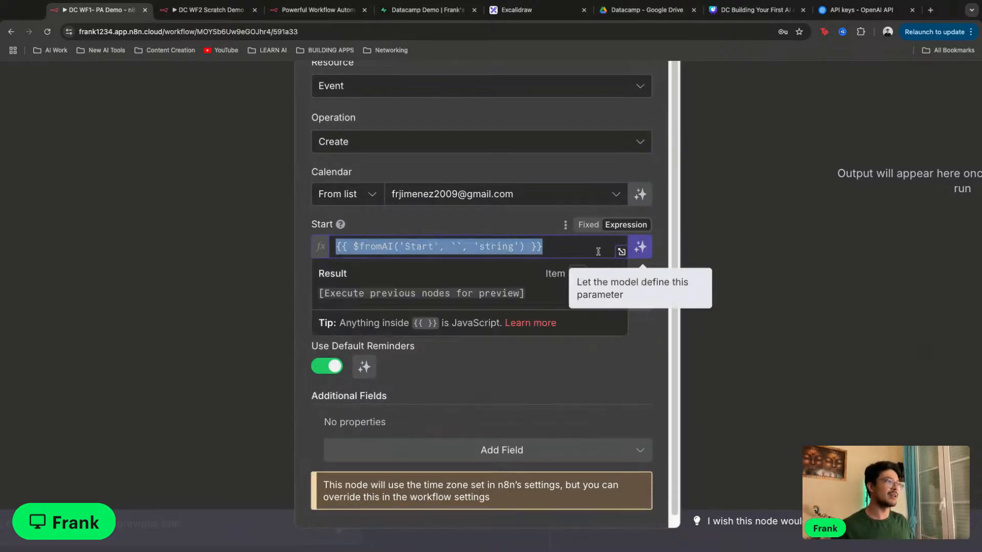
key(BackSpace)
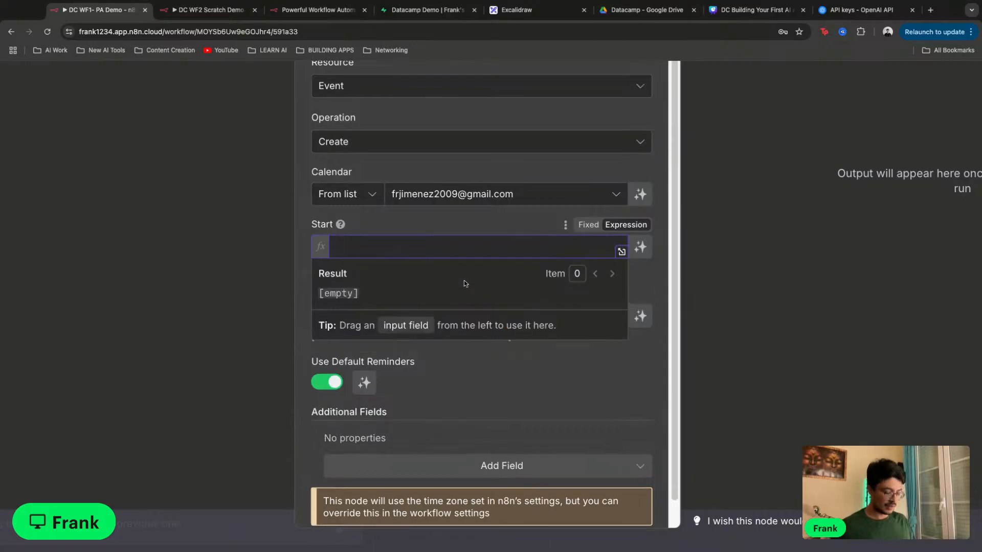
text({{ )
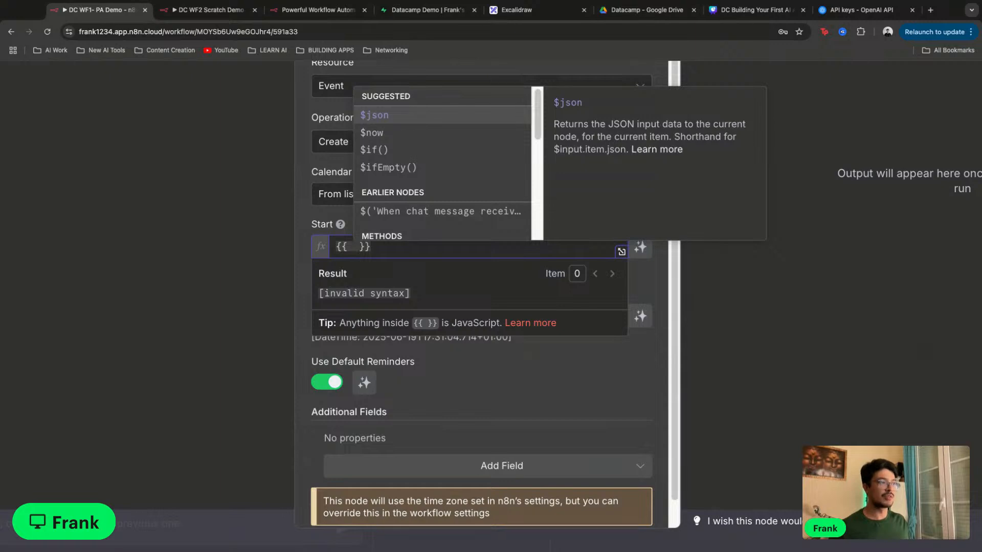
text($)
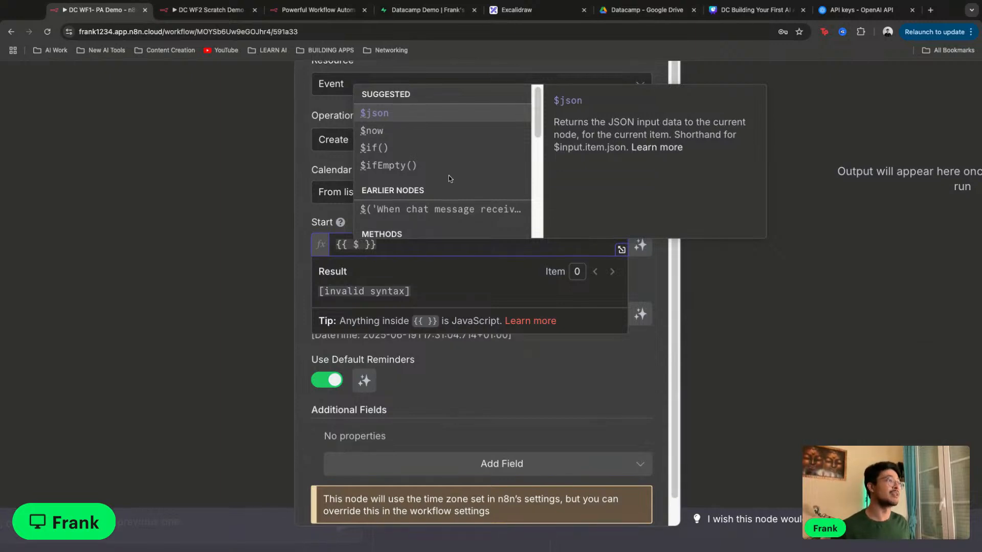
text(now)
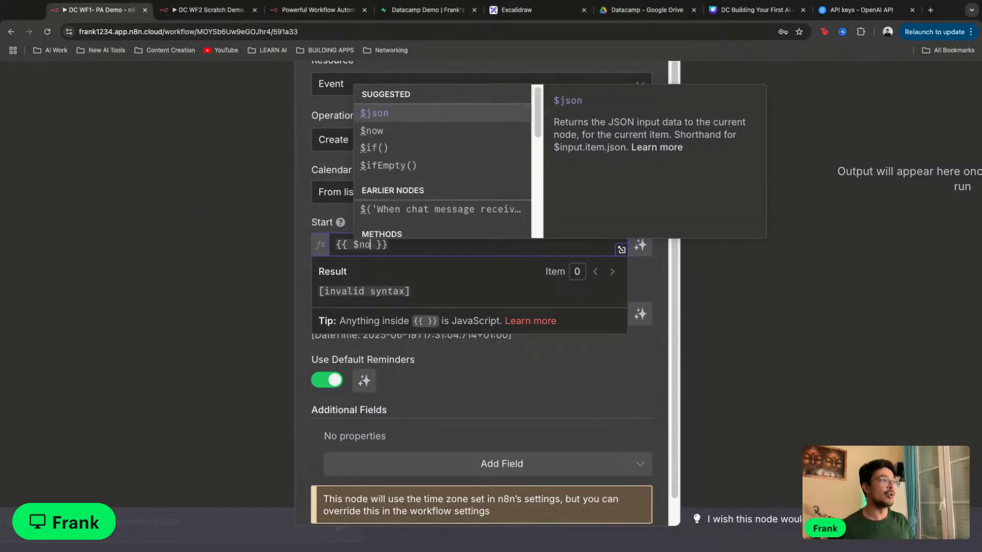
click(257, 258)
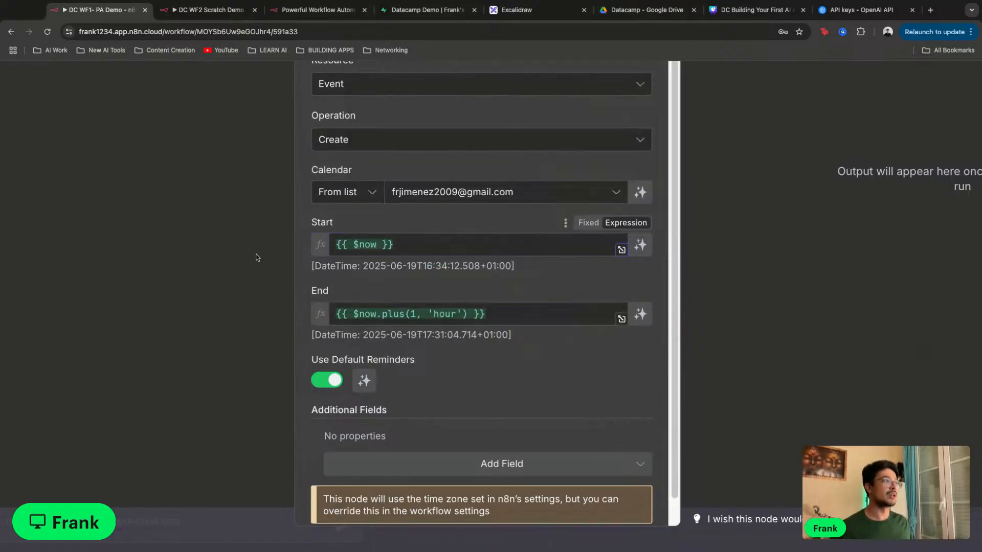
Let the model define both the Start and End parameters of the calendar event automatically
scroll(444, 302, down, 3)
scroll(444, 302, down, 2)
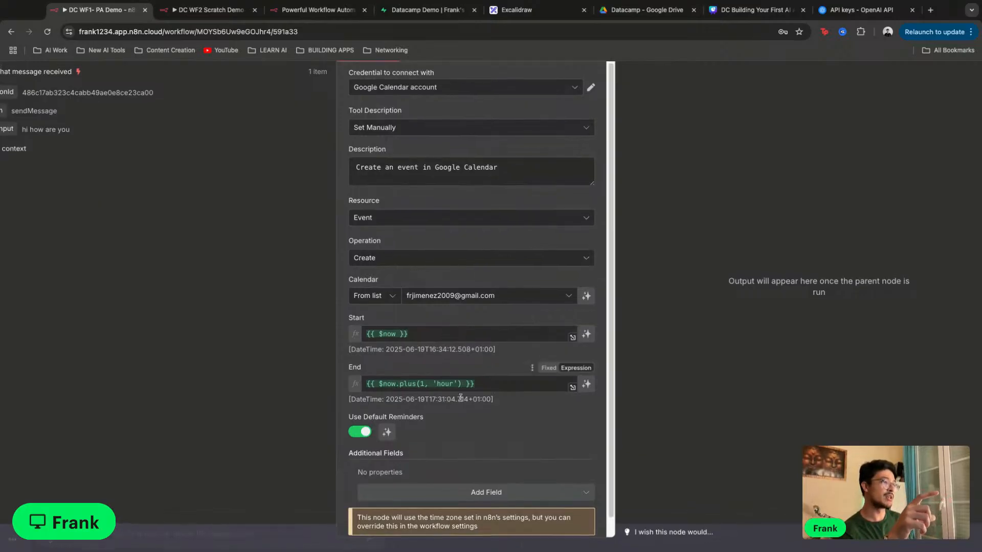
scroll(460, 399, up, 1)
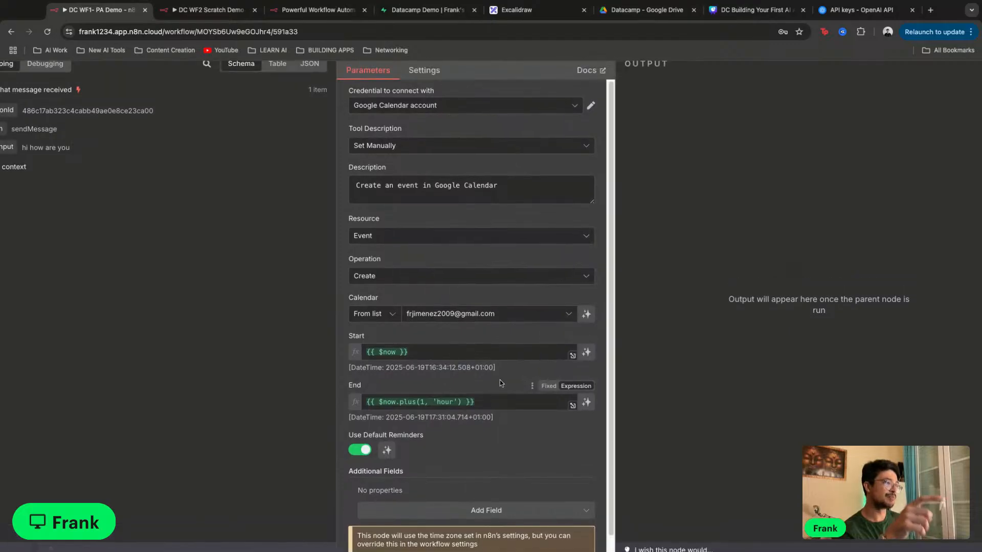
click(586, 351)
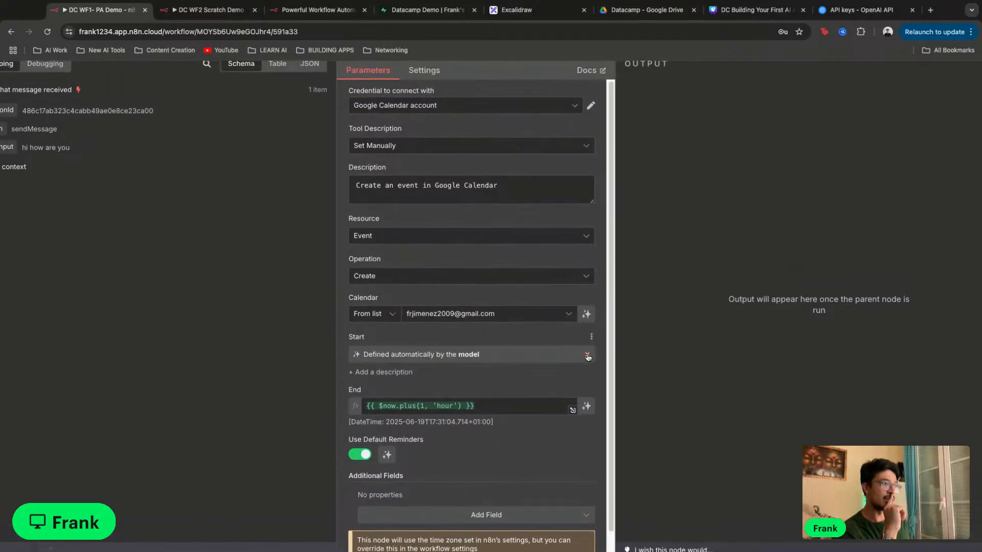
click(586, 406)
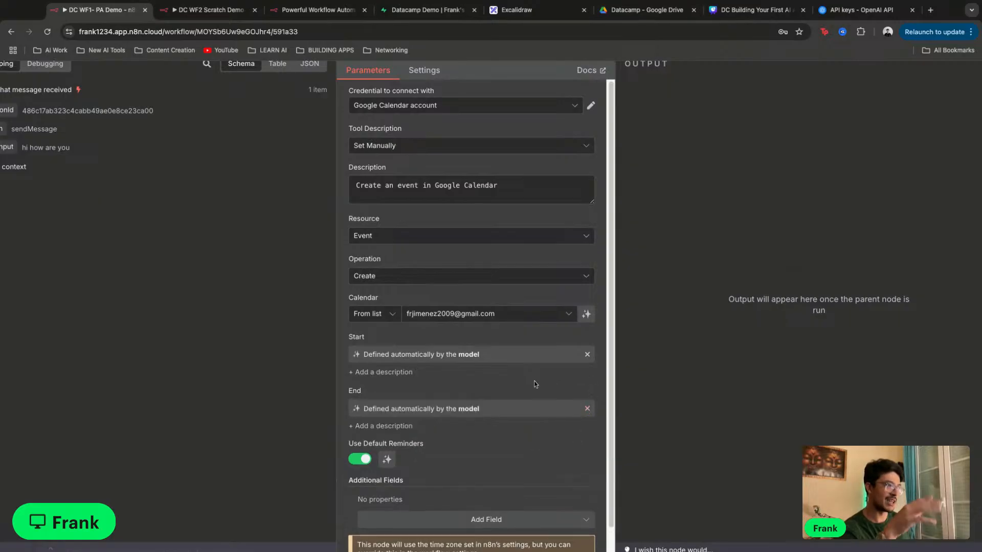
Add the description "The start date and time for creating event." to the model-defined Start parameter
click(413, 378)
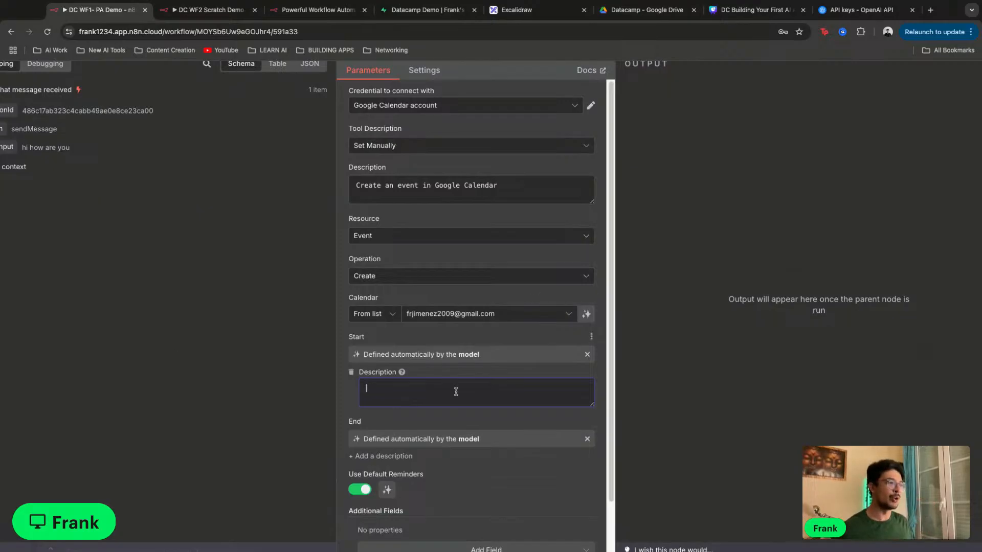
text(The start)
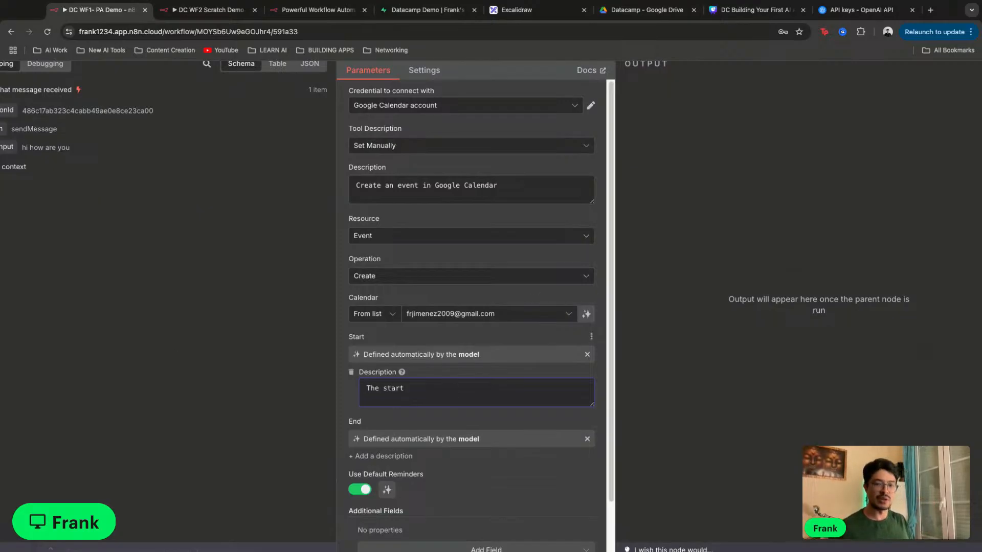
text( date and time)
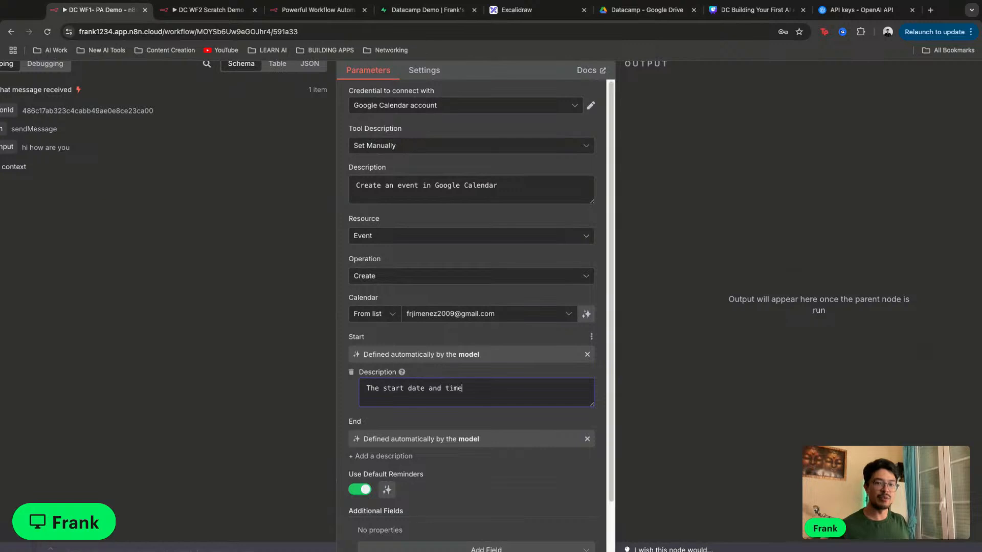
text( for creating event)
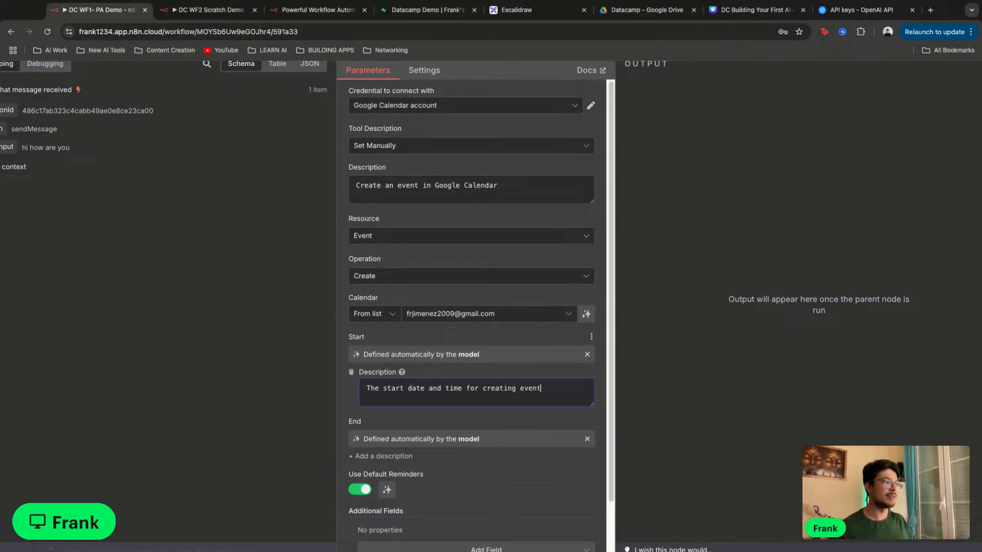
text(.)
Add the description "The end date and time for creating event." to the model-defined End parameter
scroll(409, 453, down, 1)
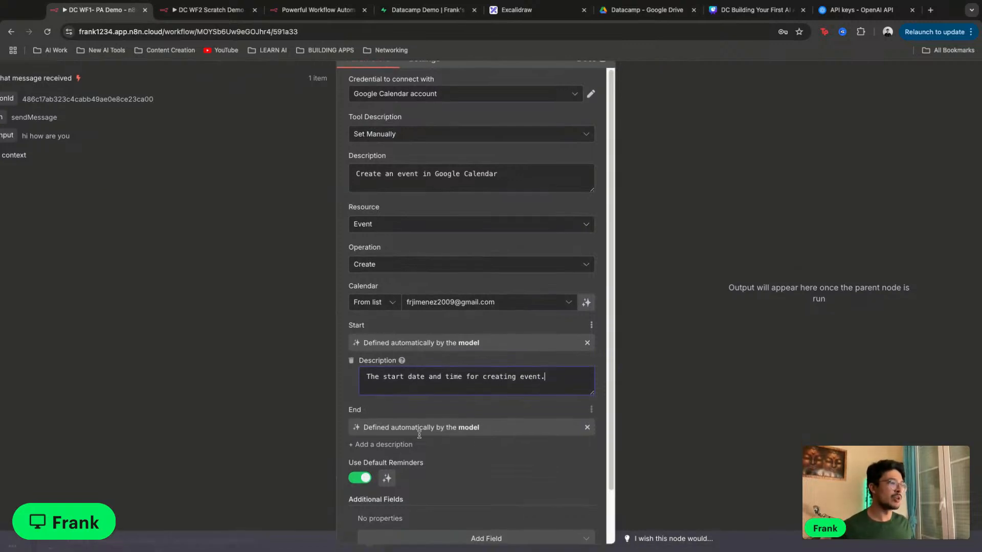
click(409, 452)
scroll(437, 446, down, 3)
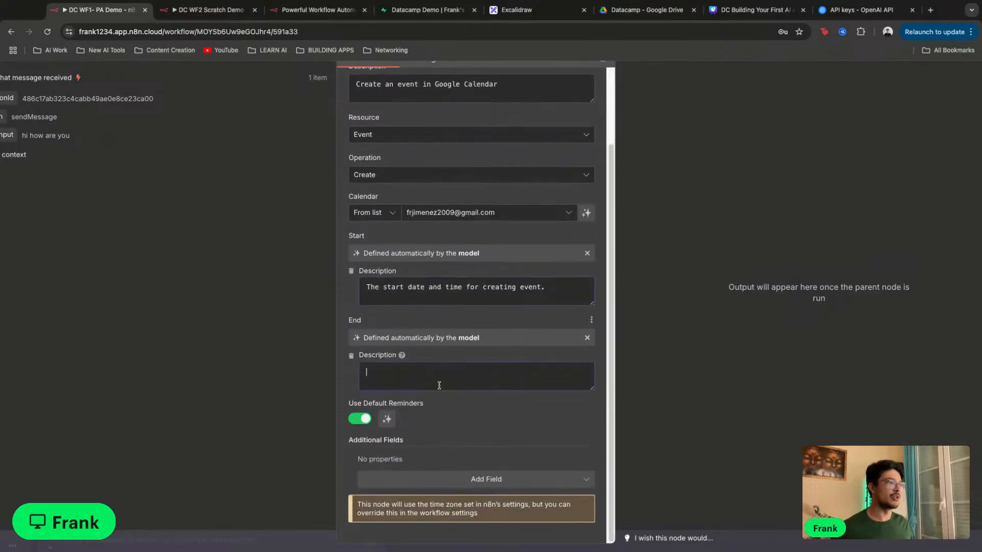
text(The end)
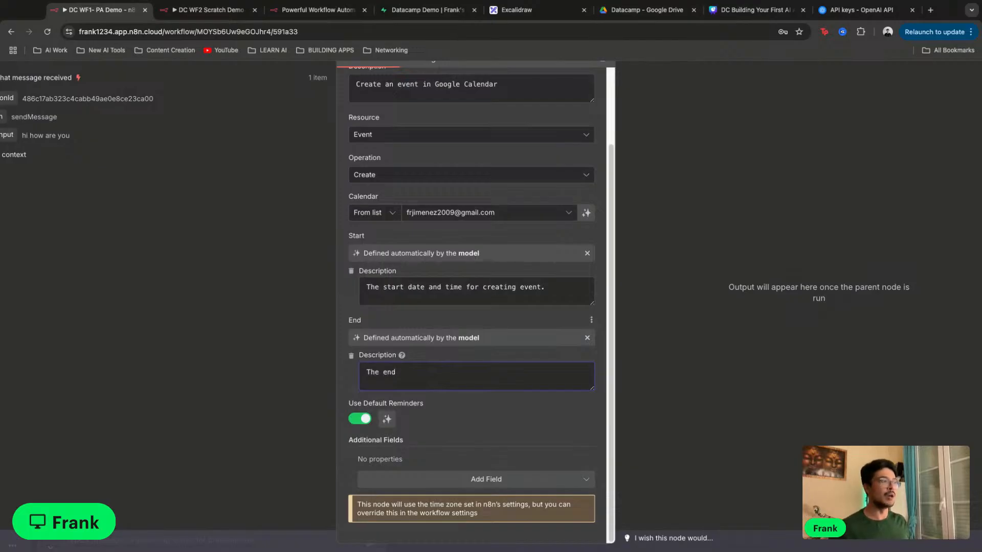
text(date)
key(BackSpace)
key(BackSpace)
text(and time for creating event.)
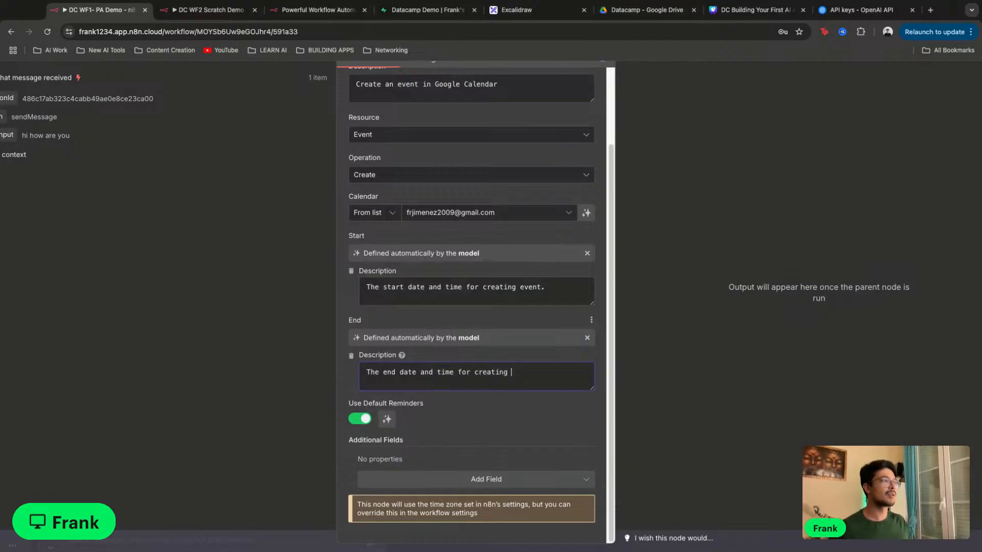
click(486, 431)
scroll(485, 422, up, 1)
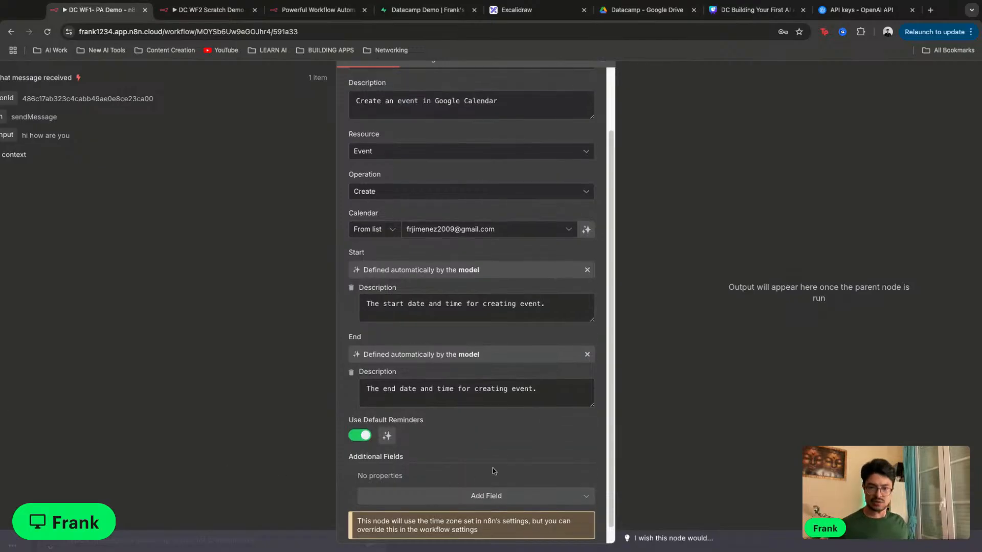
scroll(495, 470, down, 1)
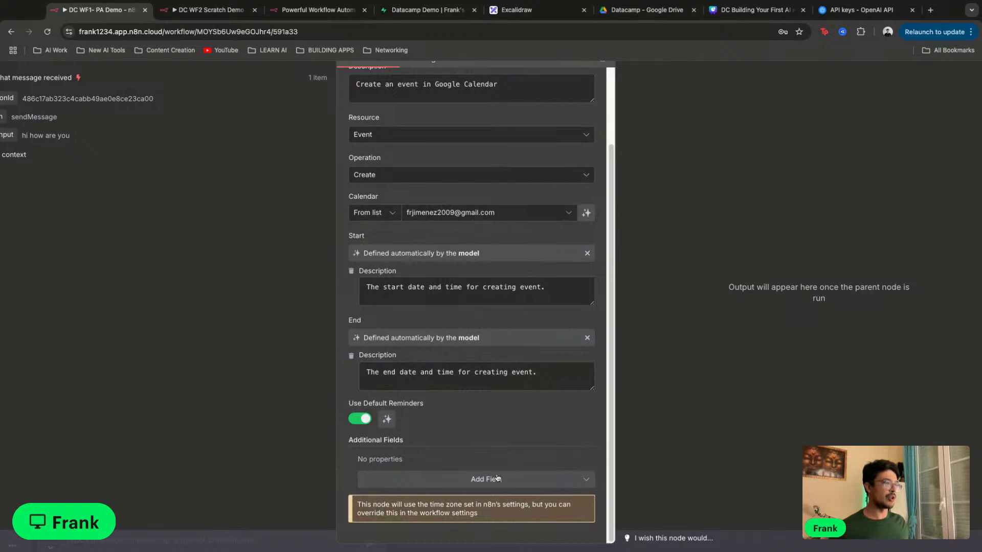
click(497, 484)
click(664, 475)
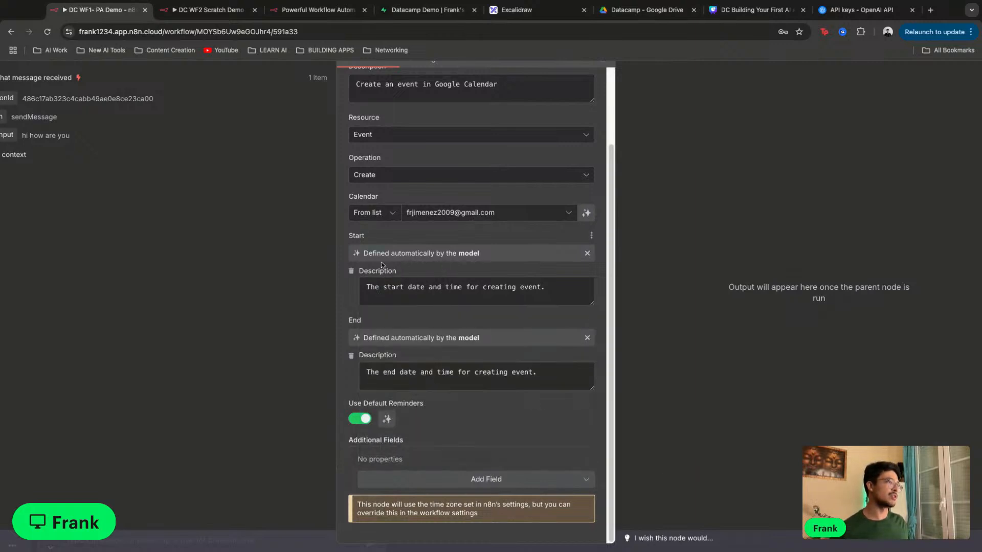
scroll(459, 385, up, 3)
scroll(459, 385, down, 3)
scroll(444, 303, down, 1)
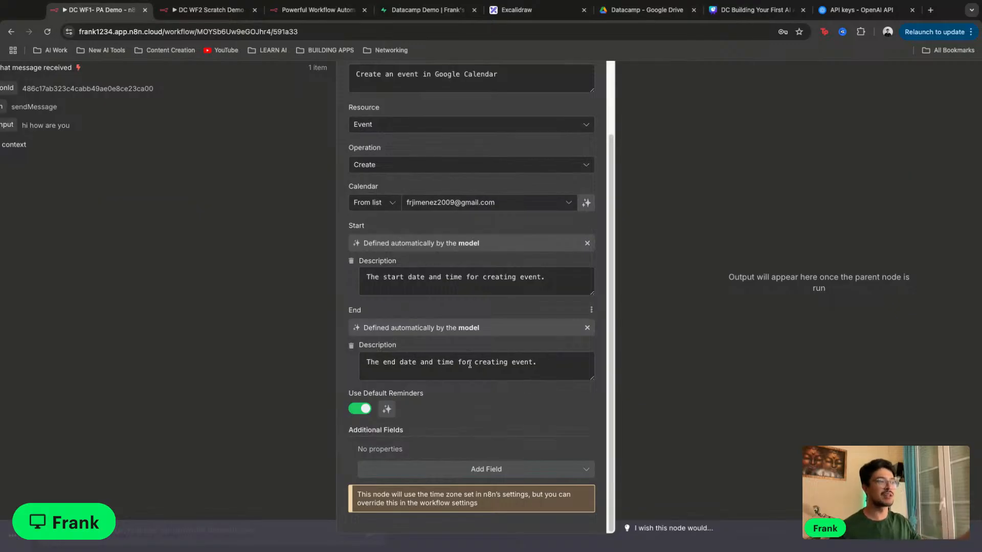
Add the Summary field to the event's additional fields and let the model define it automatically
click(480, 470)
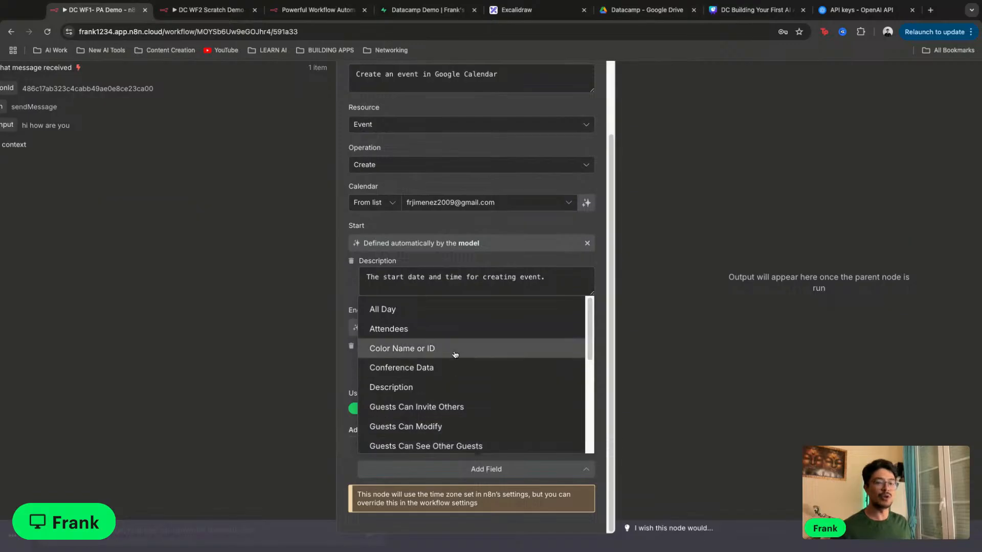
scroll(463, 401, down, 3)
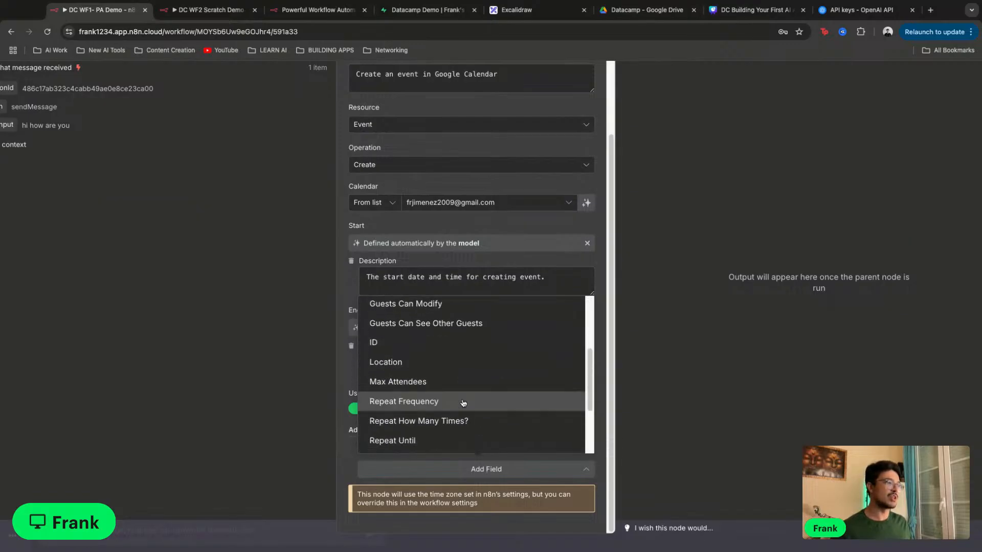
scroll(454, 388, down, 4)
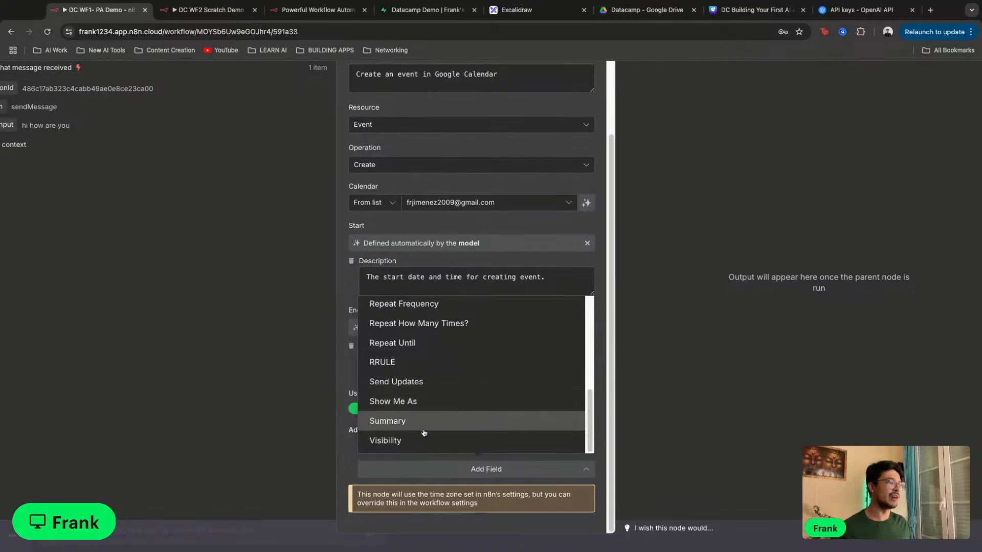
click(453, 445)
scroll(481, 453, down, 1)
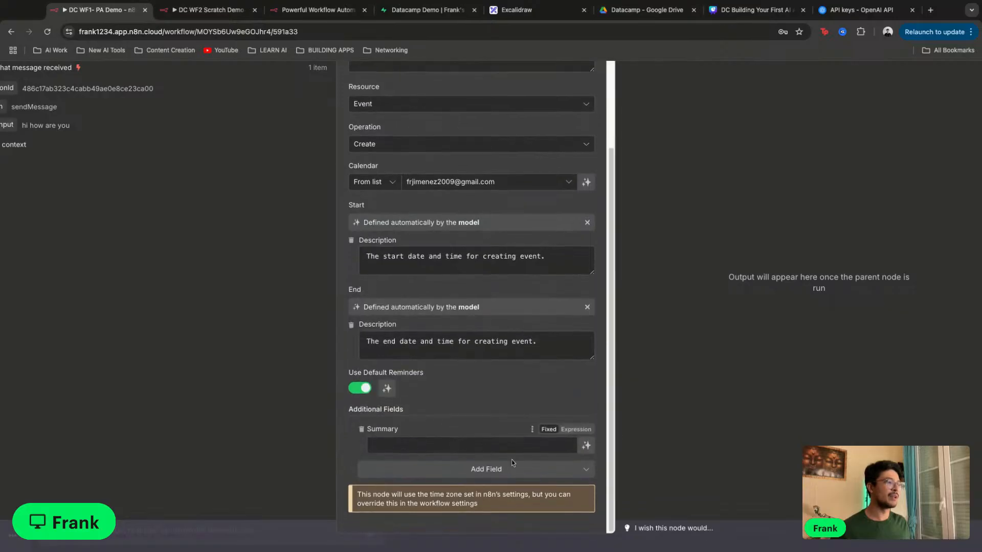
click(586, 456)
scroll(513, 457, down, 1)
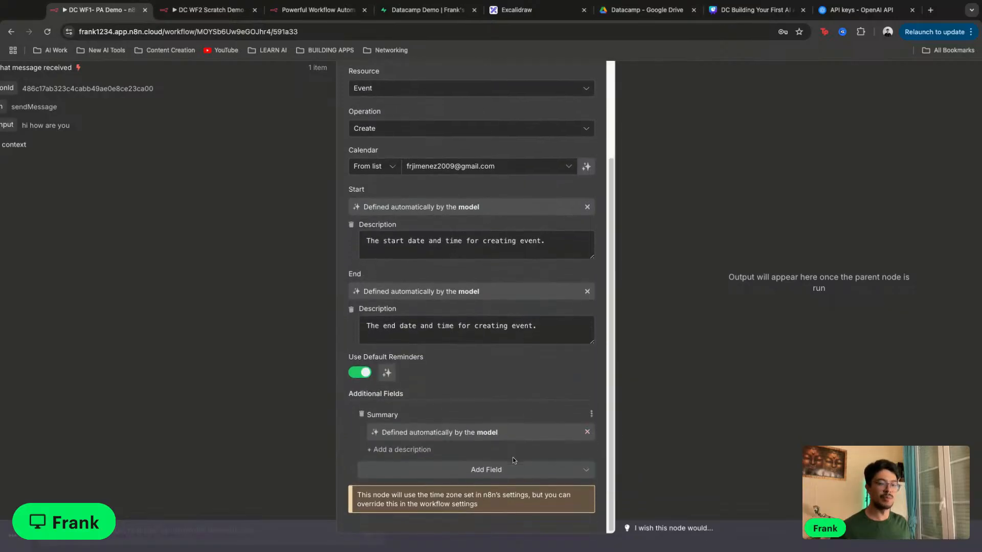
Add the description "The title of the event" to the model-defined Summary field
click(414, 450)
click(424, 465)
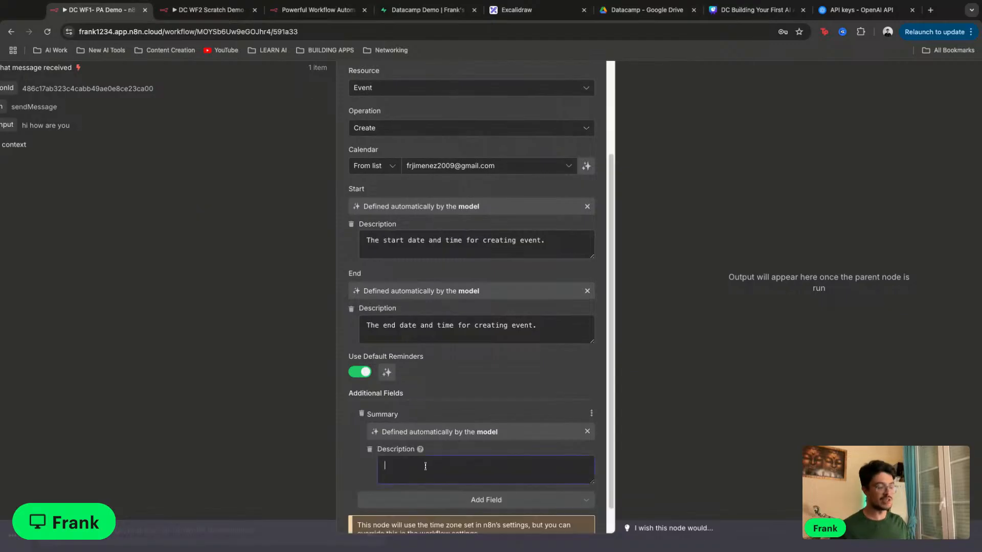
text(The )
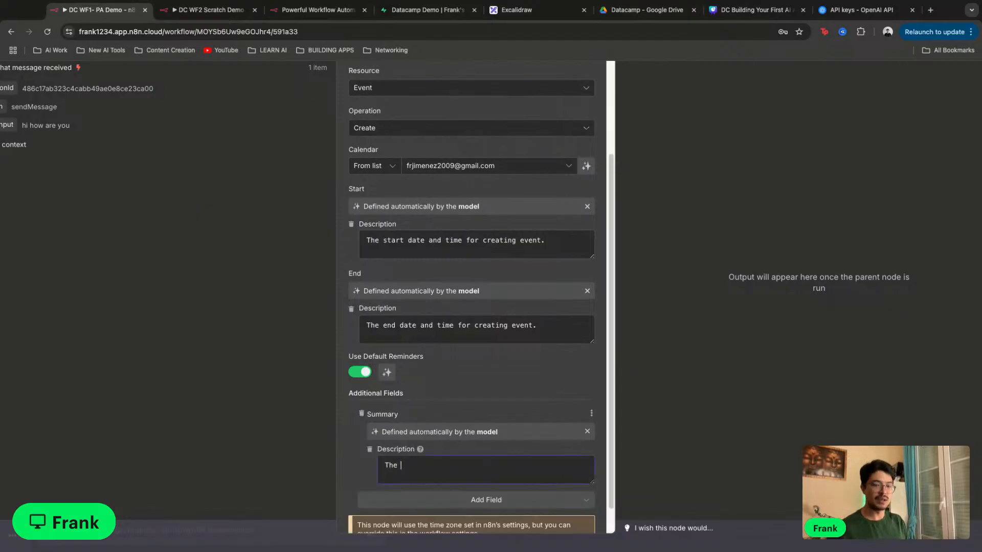
text(title of the )
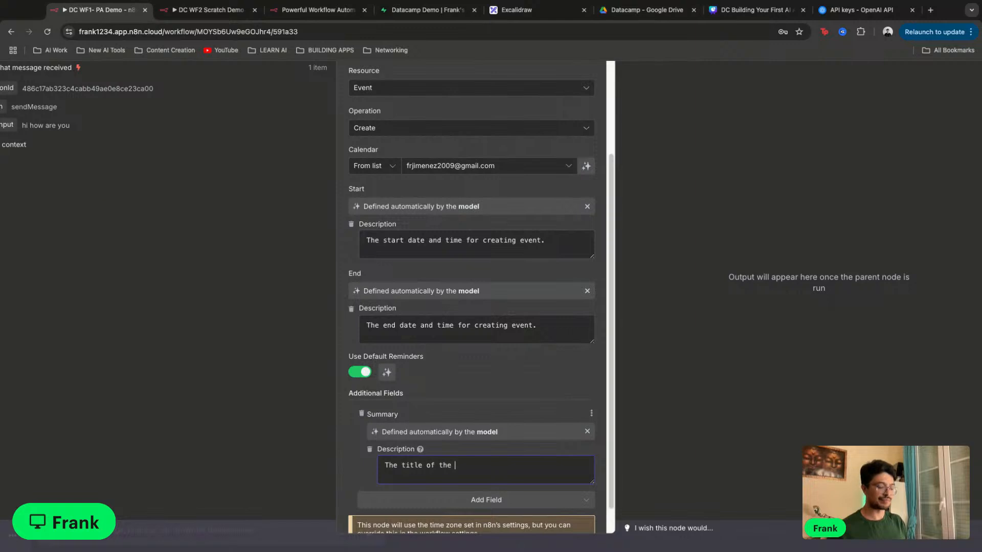
text(vent)
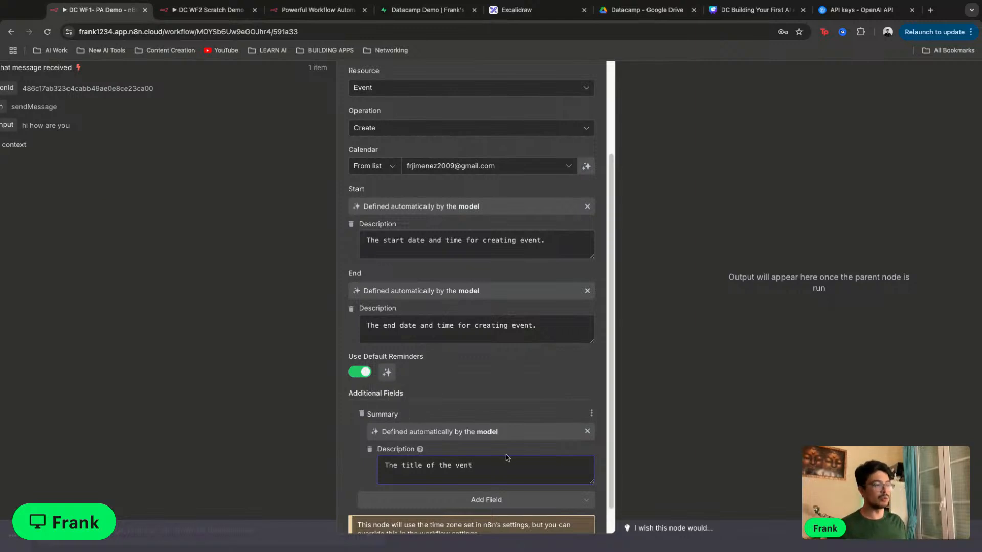
click(455, 465)
text(e)
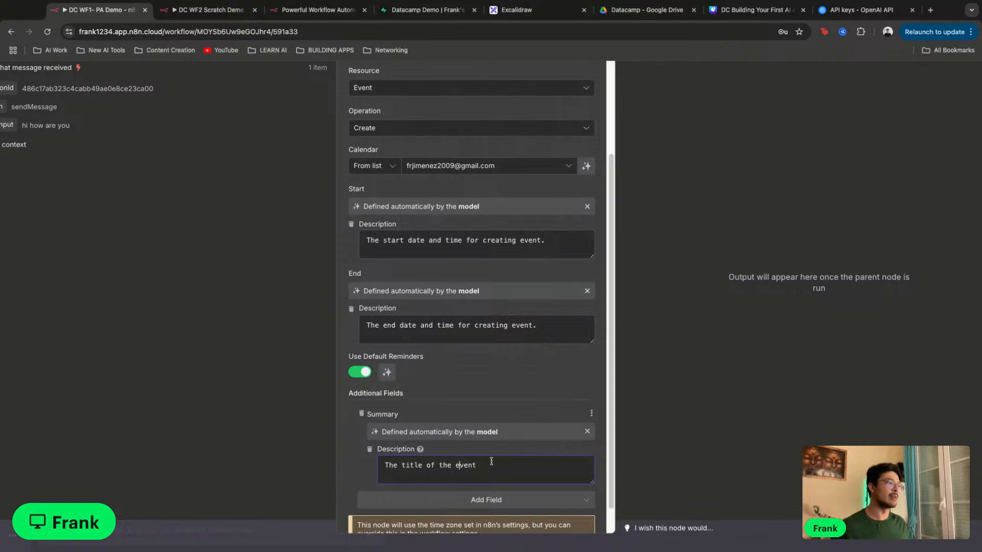
Return to the canvas, place the Google Calendar node in line beside Conversation Memory, and save the workflow
scroll(502, 407, down, 2)
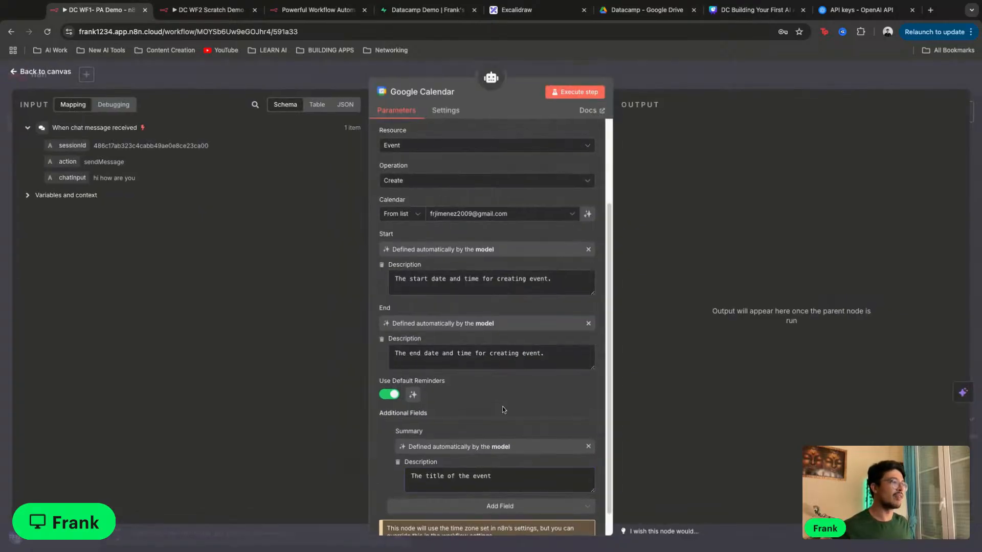
scroll(511, 422, down, 1)
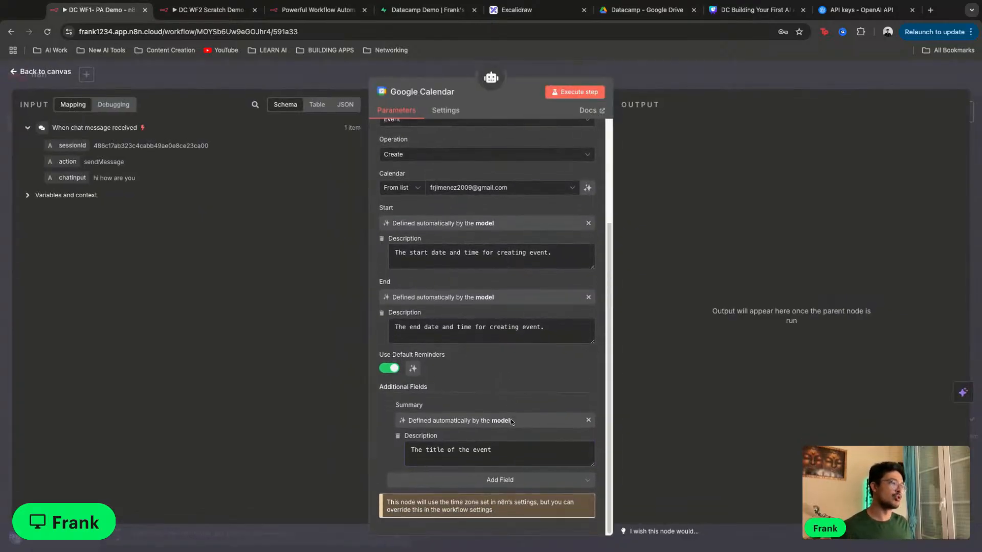
scroll(504, 420, up, 3)
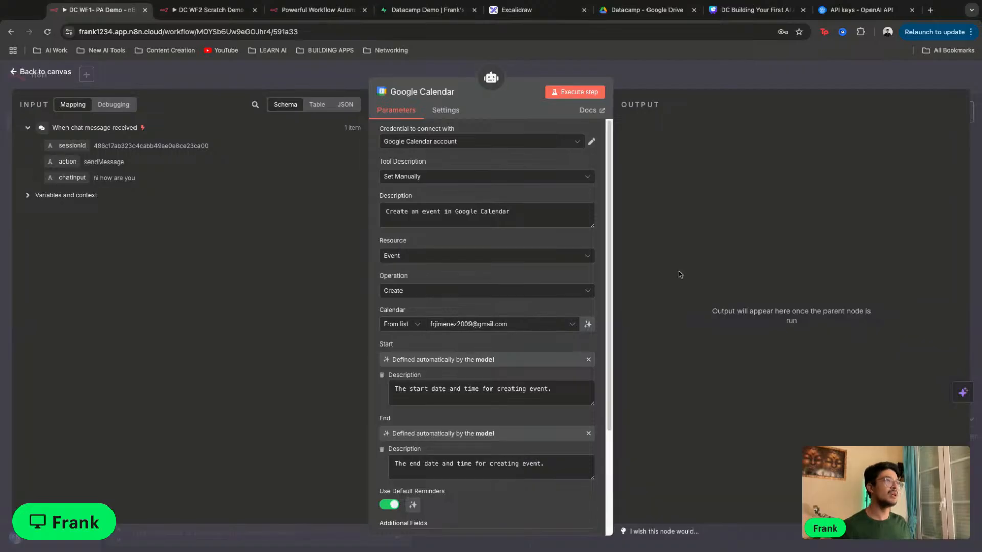
click(702, 80)
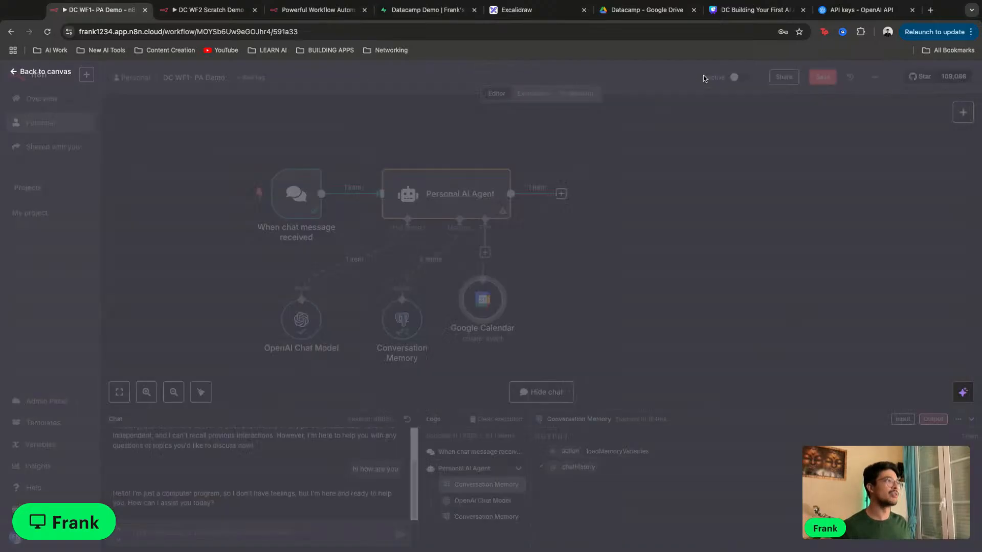
drag(489, 303, 499, 292)
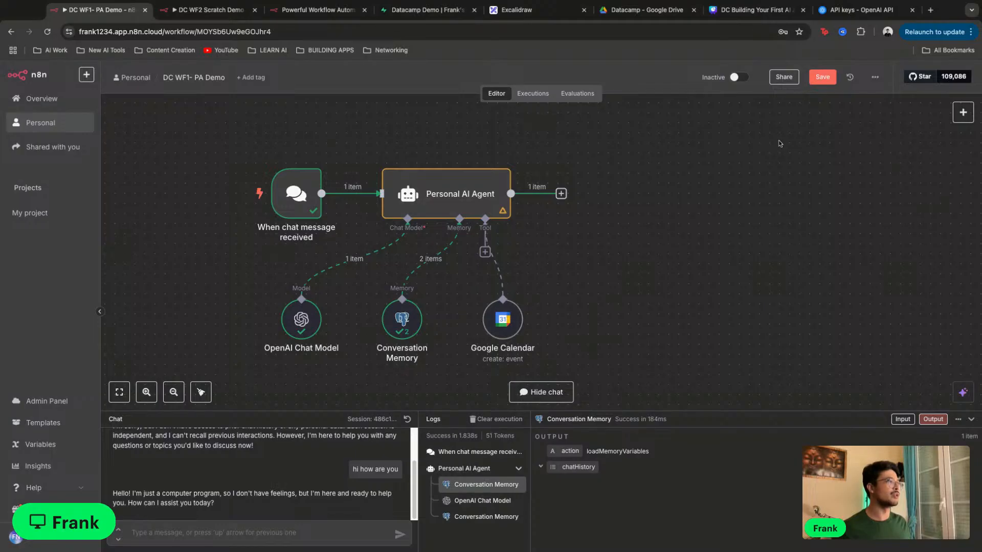
click(822, 76)
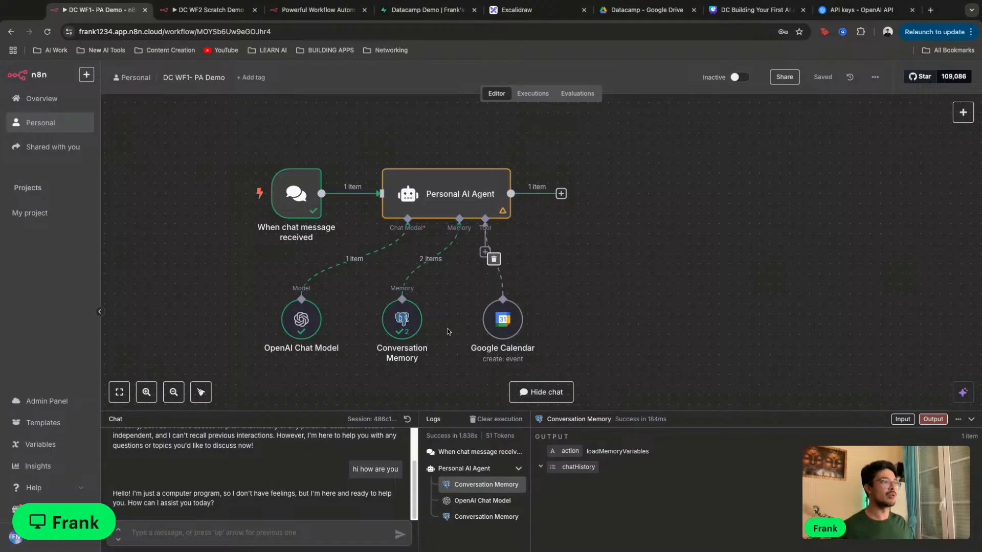
Bring the Google Calendar tab showing 20 June 2025 into the current browser window
click(277, 535)
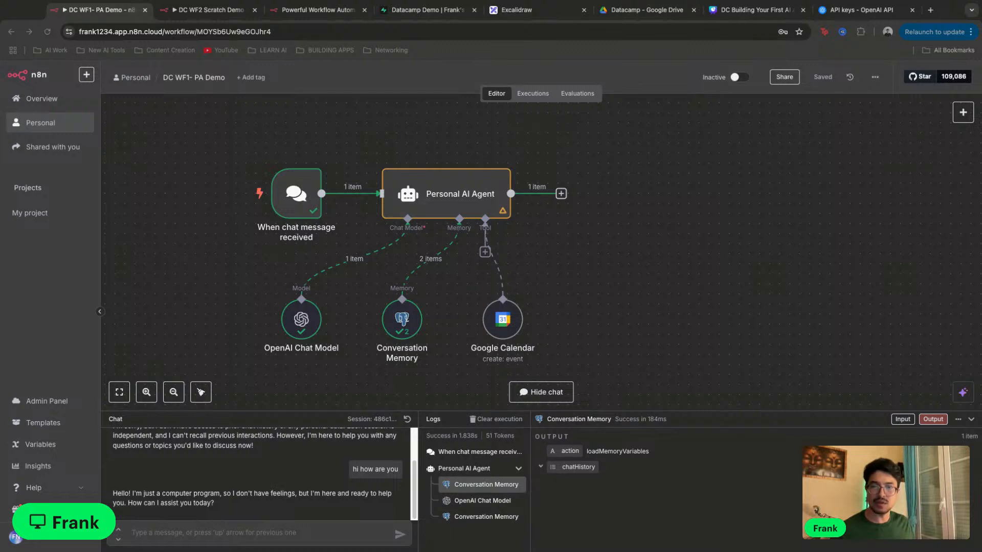
drag(634, 137, 870, 11)
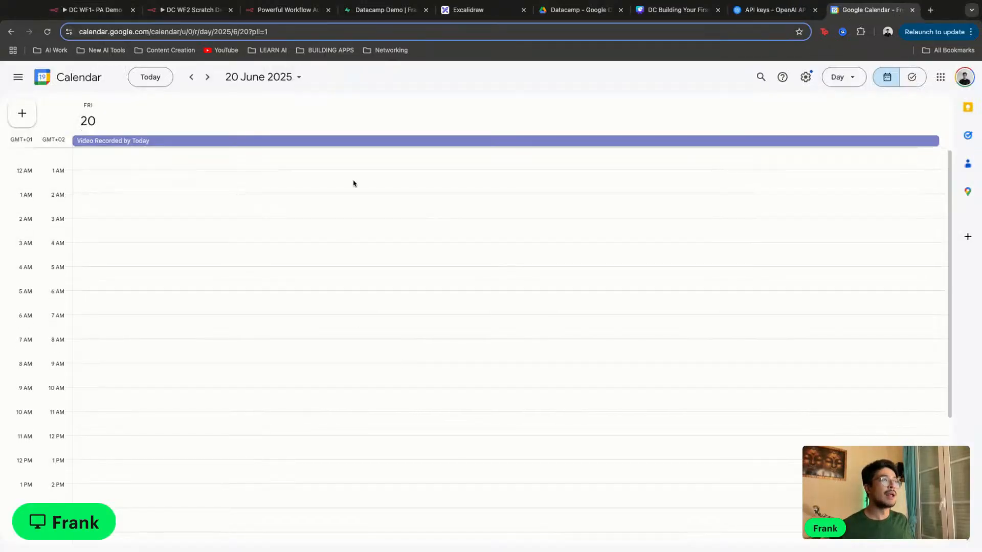
Switch back to the DC WF1- PA Demo workflow in n8n and begin a chat message to the agent with "create"
click(104, 13)
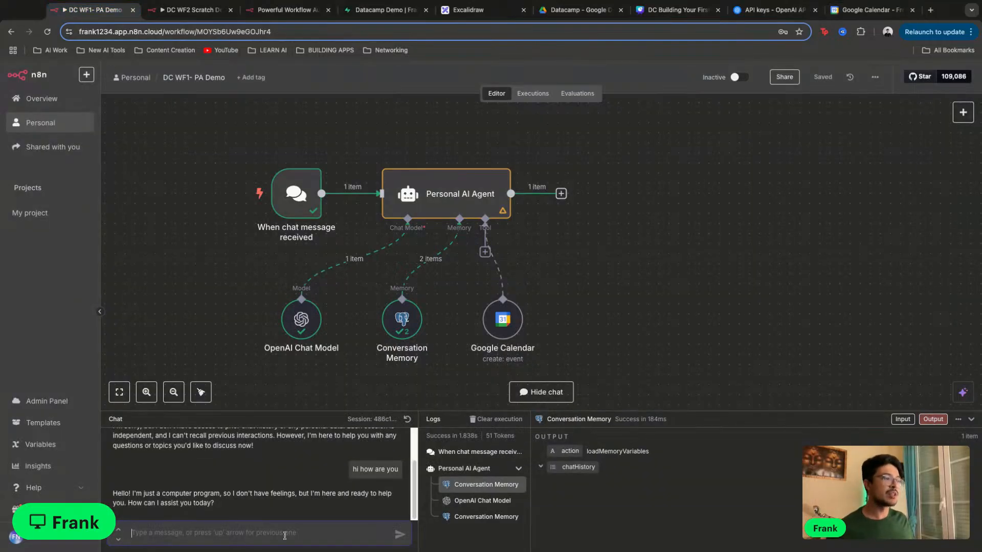
text(create )
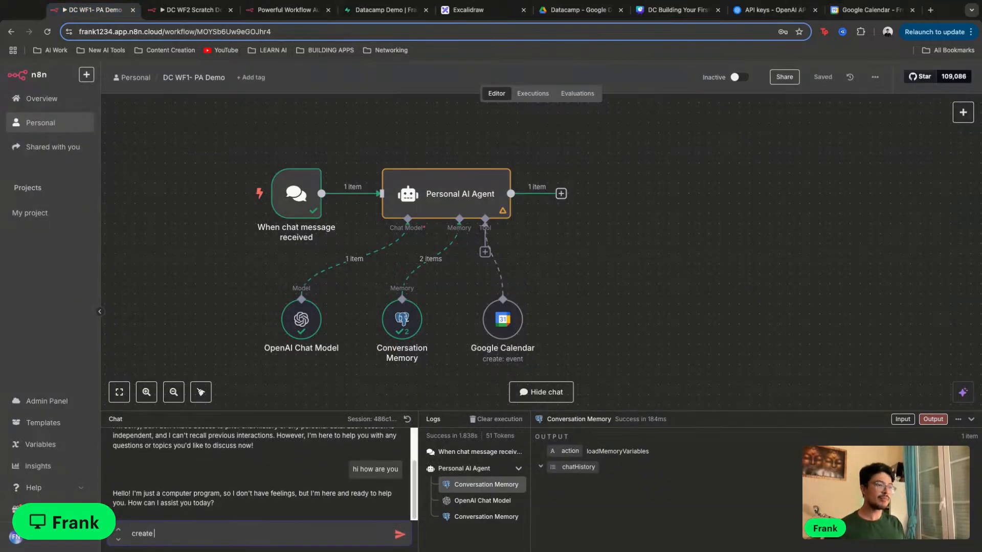
Finish and send the chat message asking the agent to create the named person's Bday event tomorrow, 20 Jun at 15:00
text(an event called)
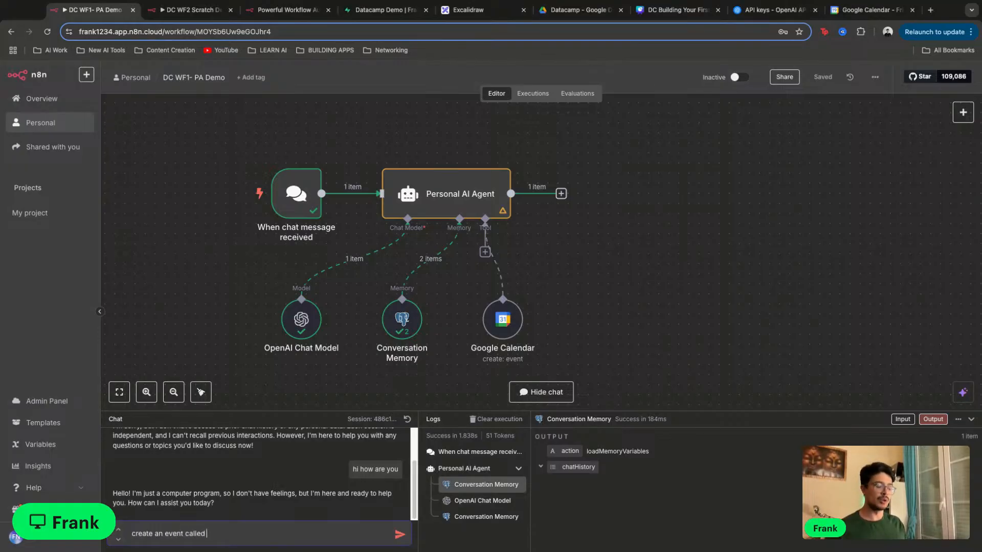
text( Birthday)
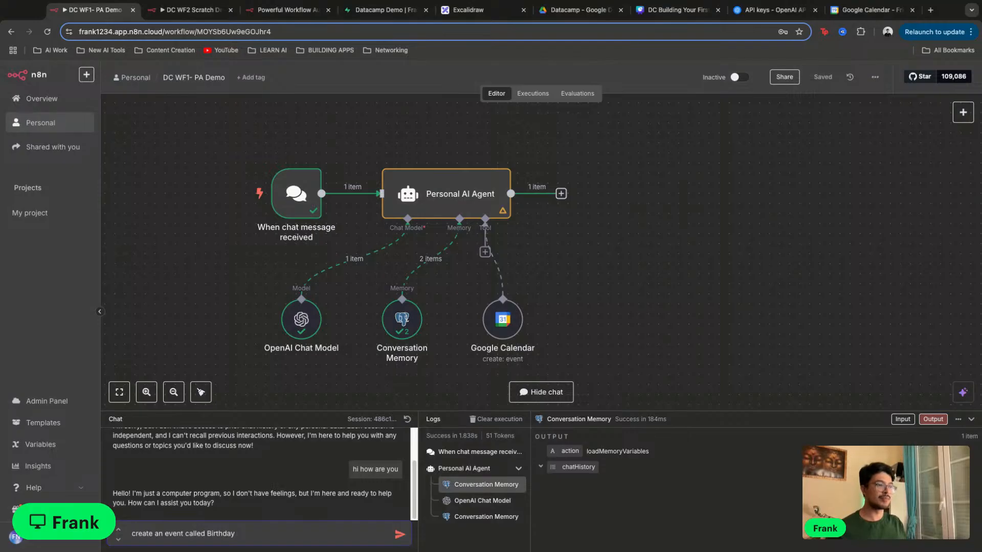
key(BackSpace)
key(BackSpace)
key(BackSpace)
key(BackSpace)
key(BackSpace)
key(BackSpace)
key(BackSpace)
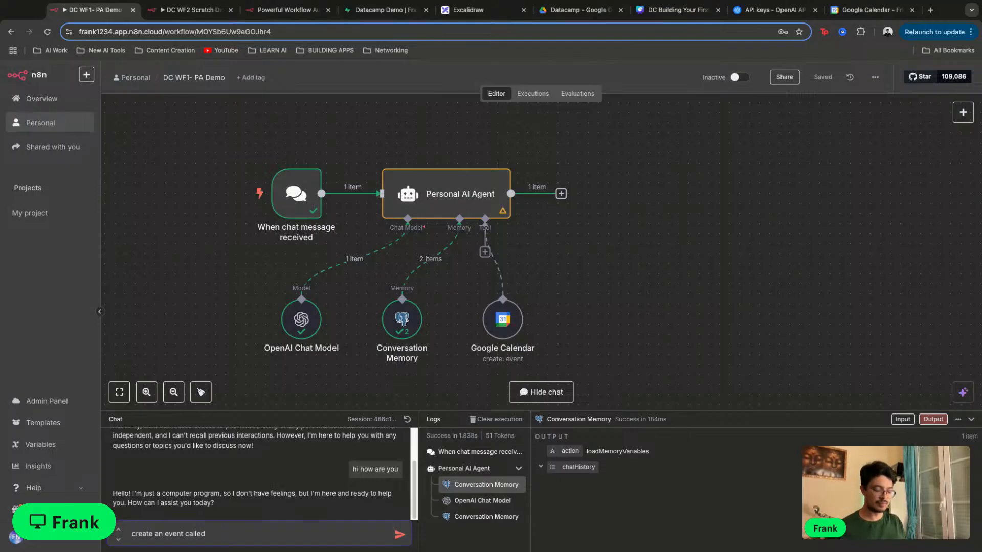
text(Rh)
text(ichi)
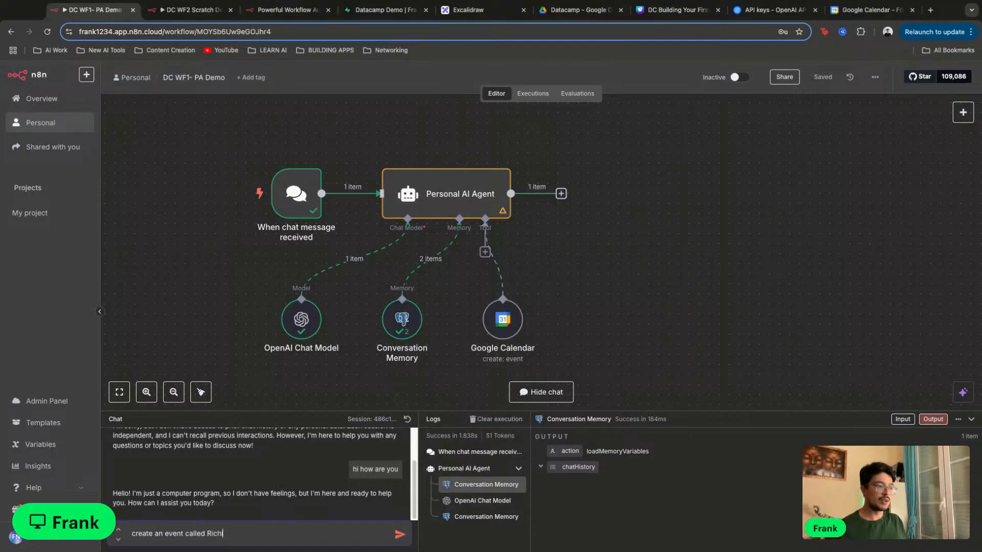
text(e's Bd)
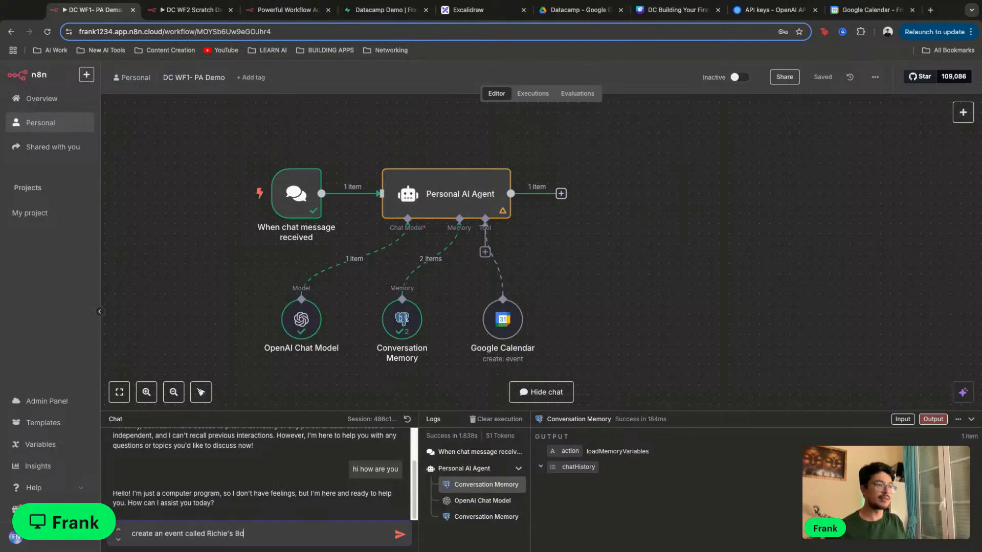
text(ay tom)
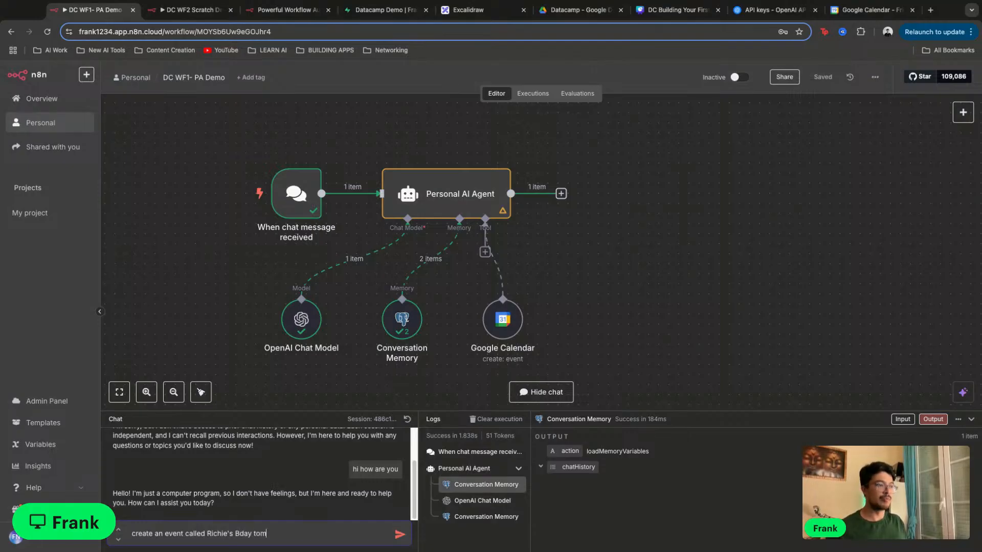
text(orrow 20)
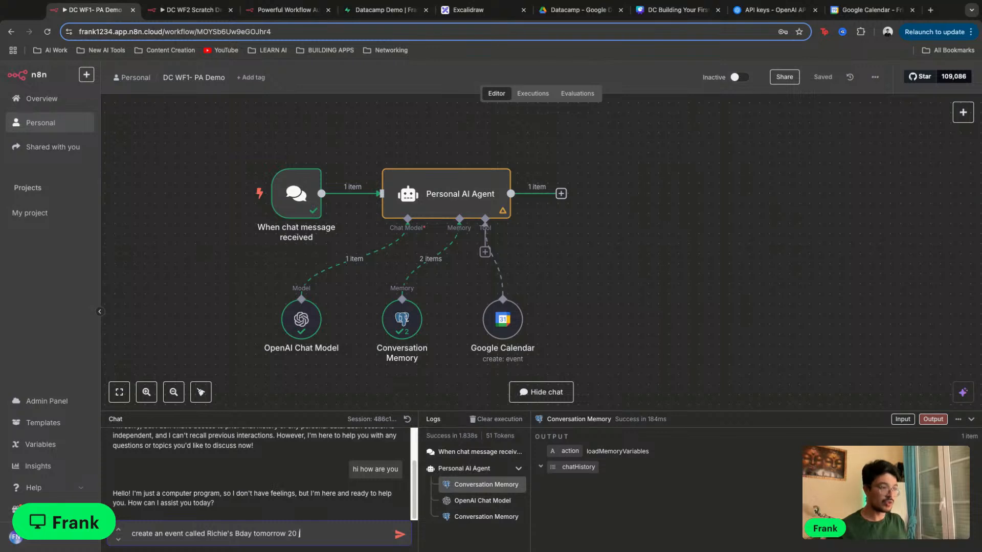
text( Jun)
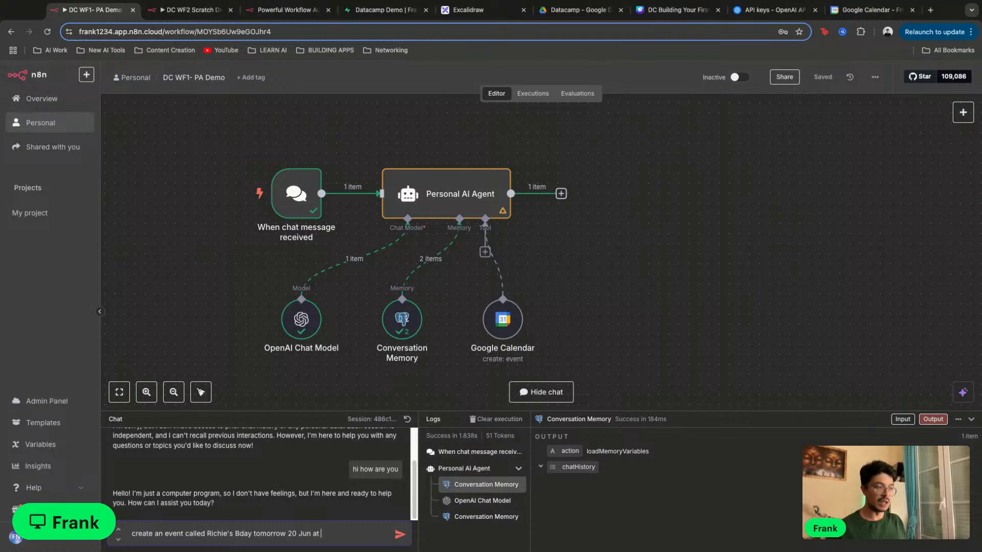
text( at)
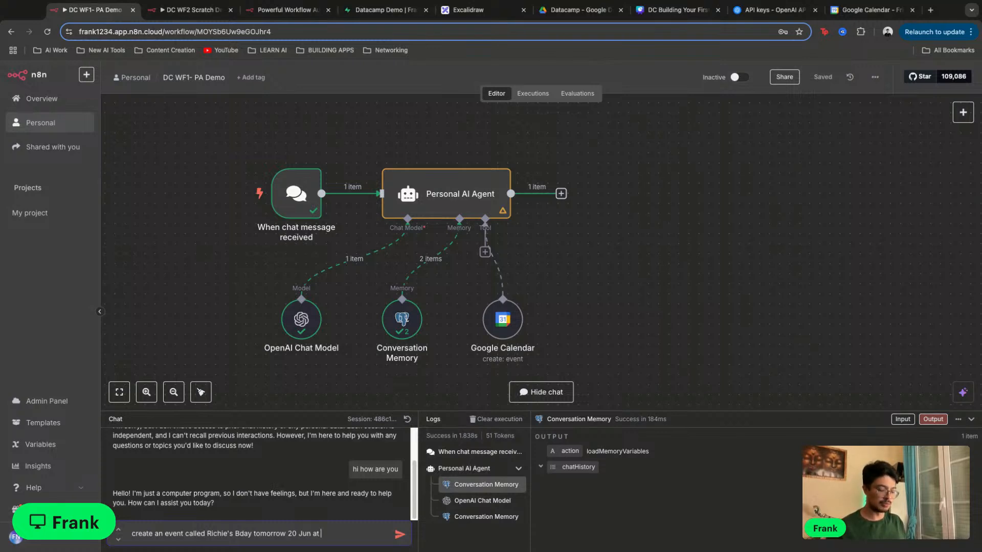
text( 15:00)
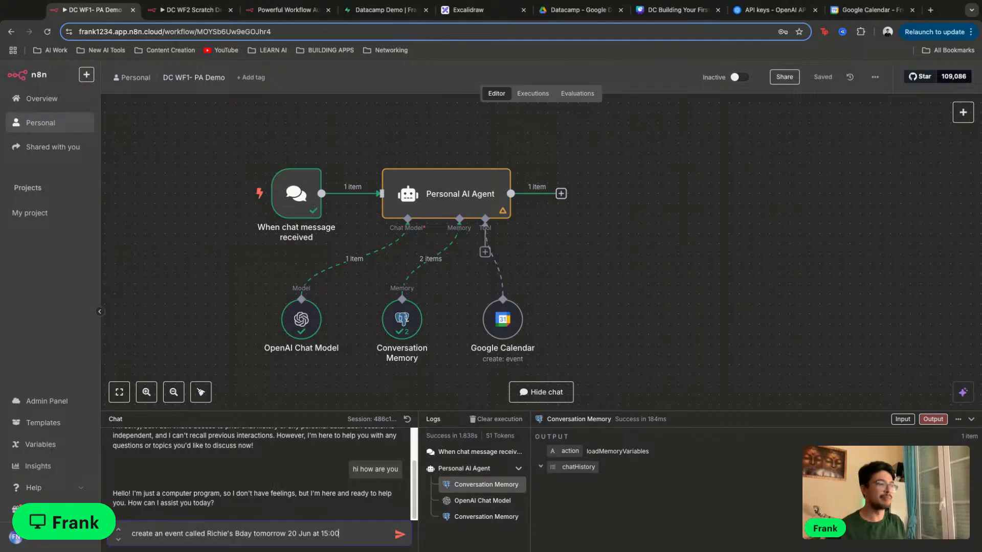
key(Return)
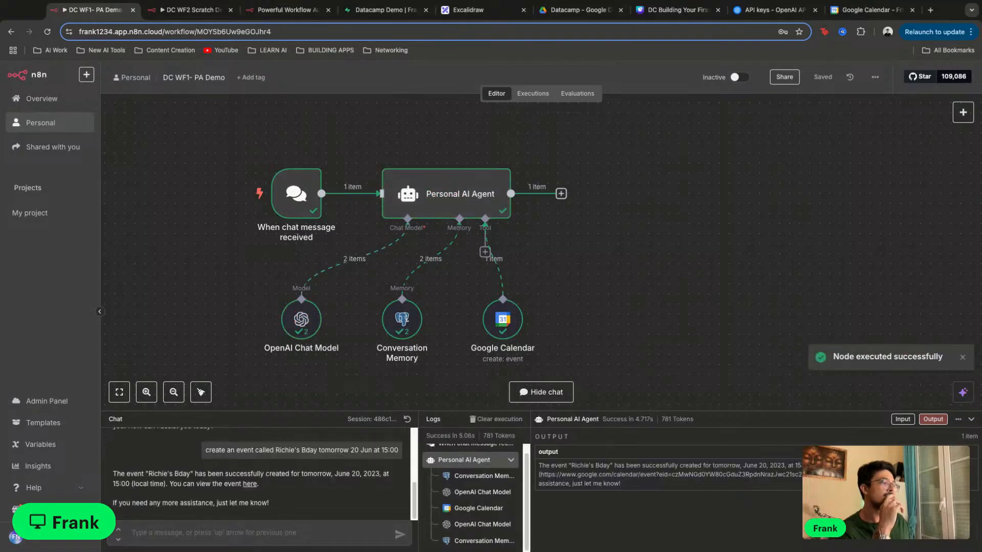
Switch to Google Calendar, reload the 20 June 2025 day view and look through its hours for the new event
click(250, 485)
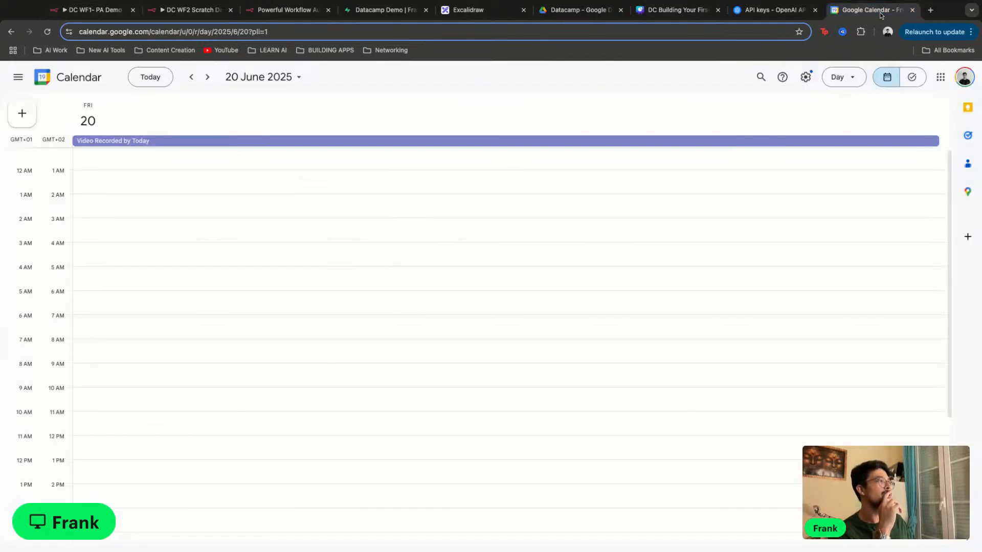
scroll(366, 230, down, 5)
scroll(366, 235, up, 5)
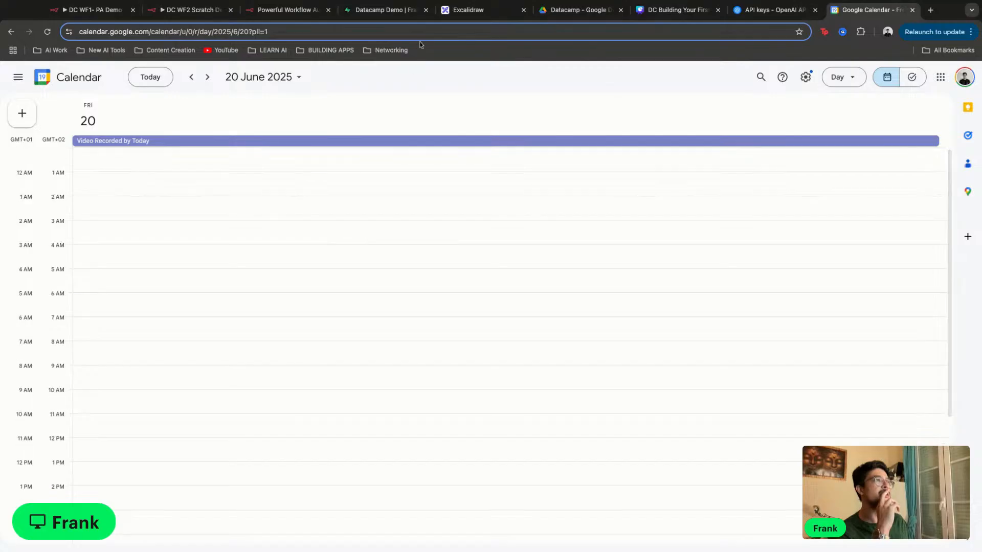
click(422, 31)
key(Return)
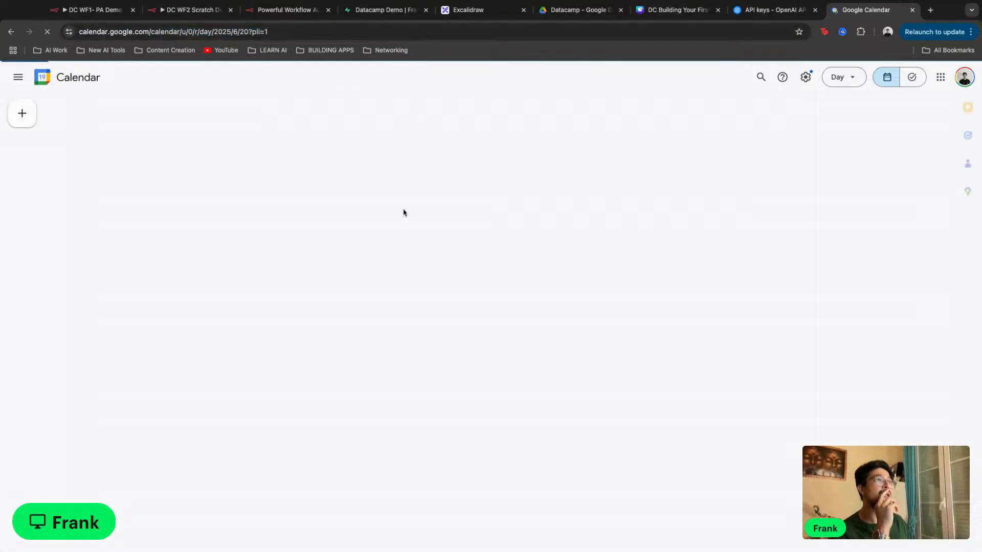
scroll(376, 253, up, 4)
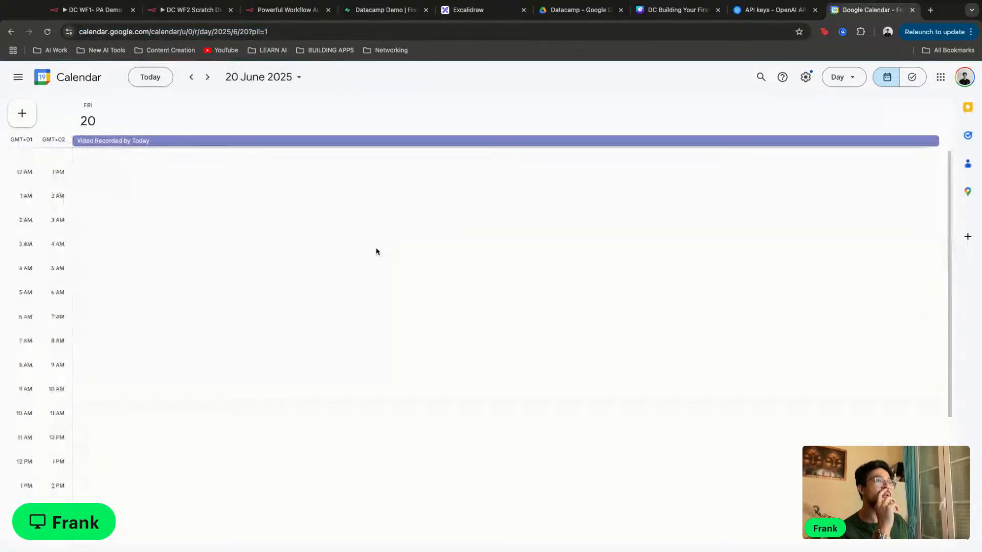
scroll(377, 260, down, 5)
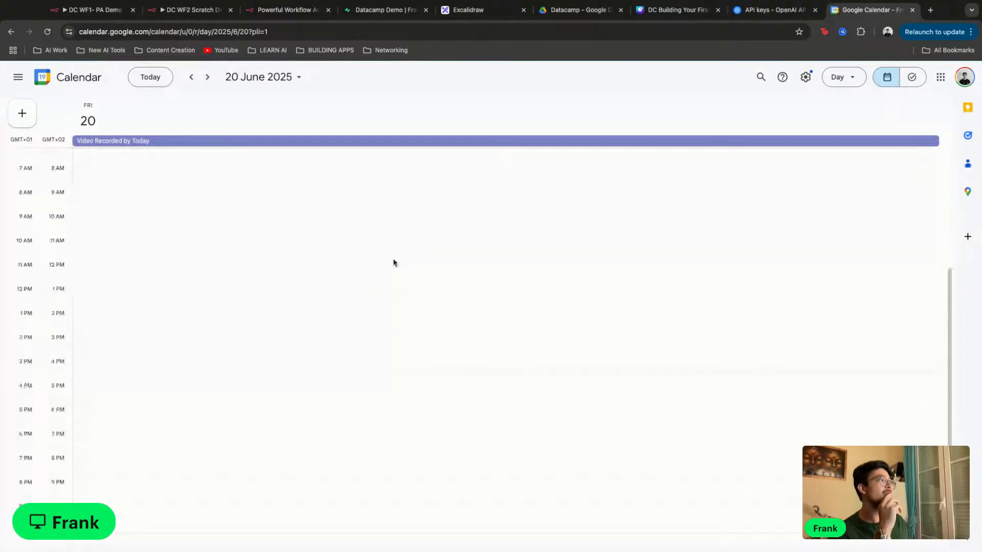
Return to the n8n workflow, follow the event link in the agent's chat reply and show the Bday event's details
click(93, 10)
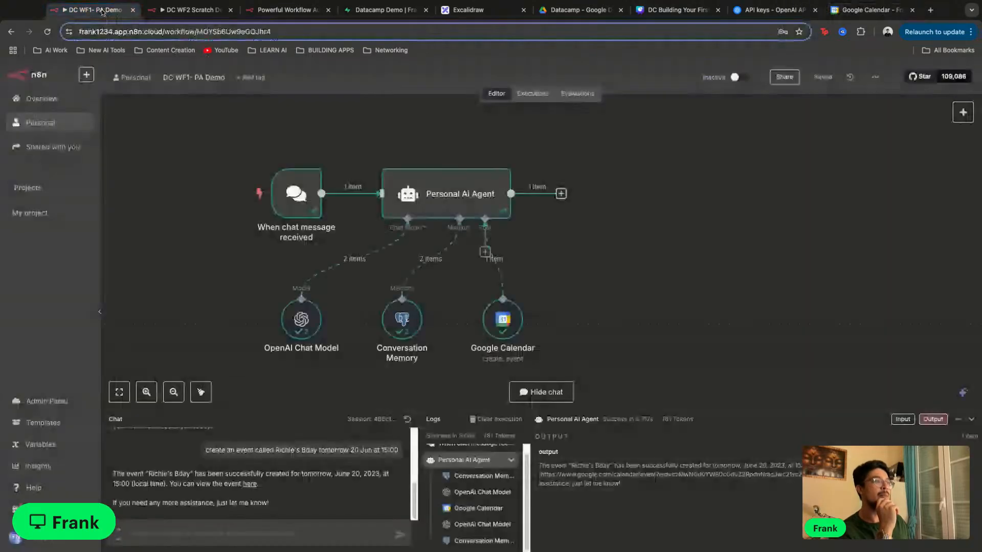
click(253, 485)
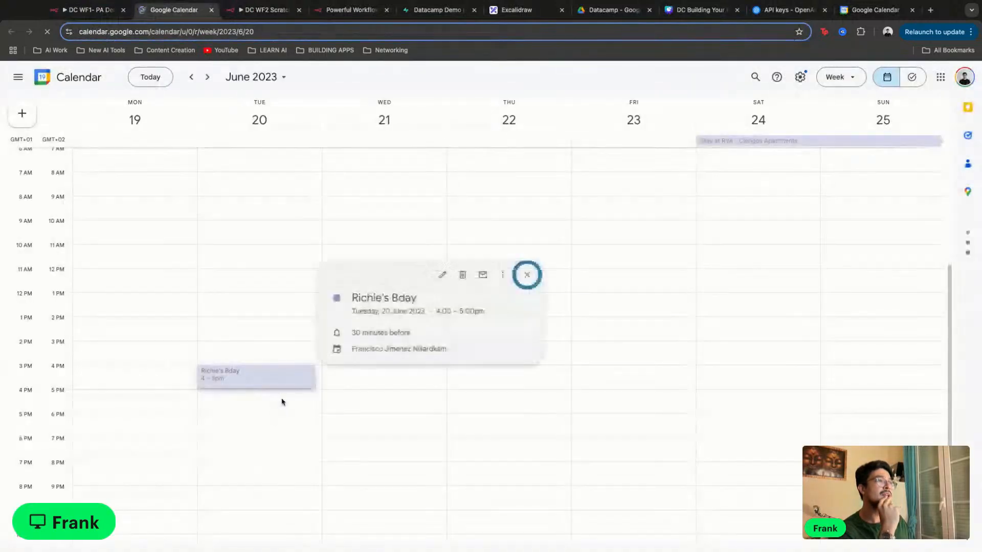
click(269, 432)
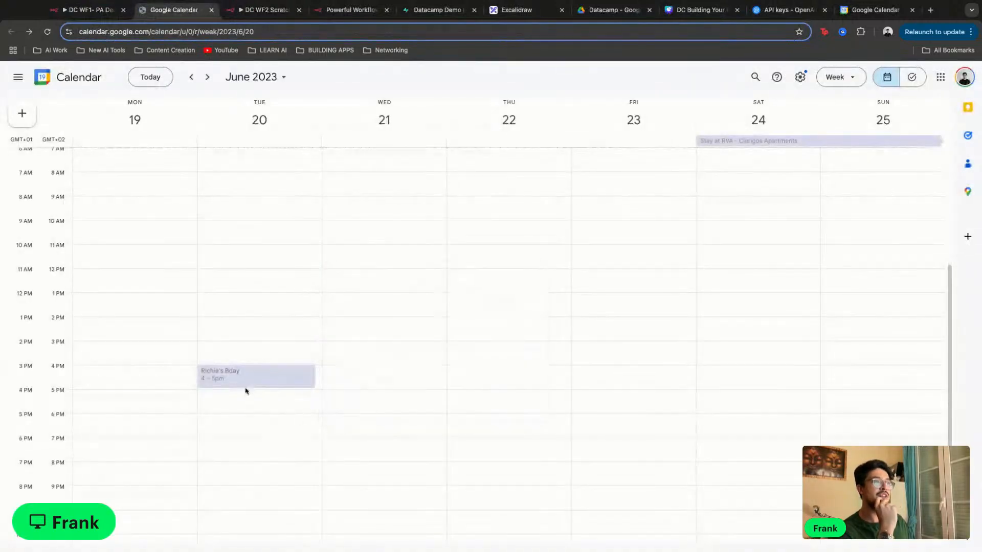
click(247, 384)
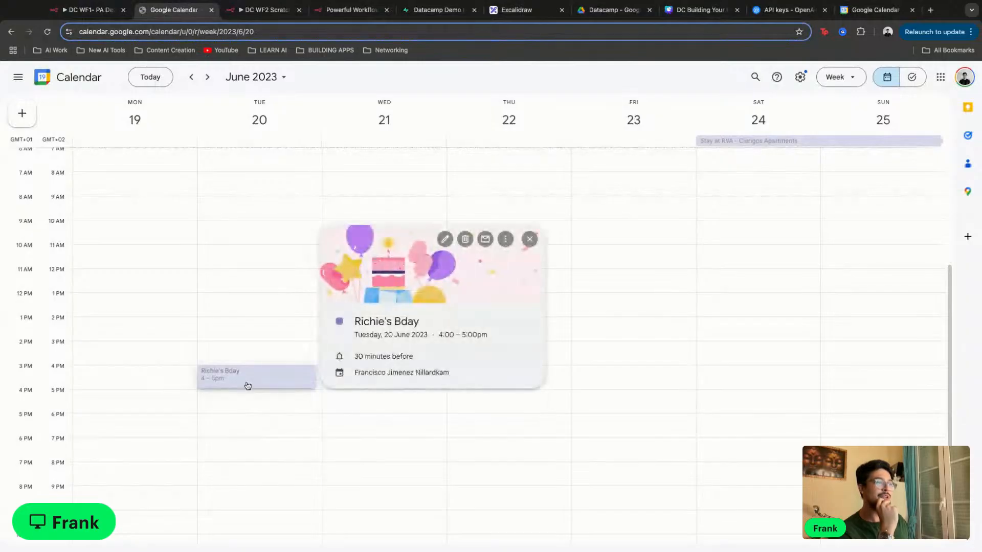
Examine the scheduled time and the title in the Bday event's details
triple_click(439, 335)
click(439, 335)
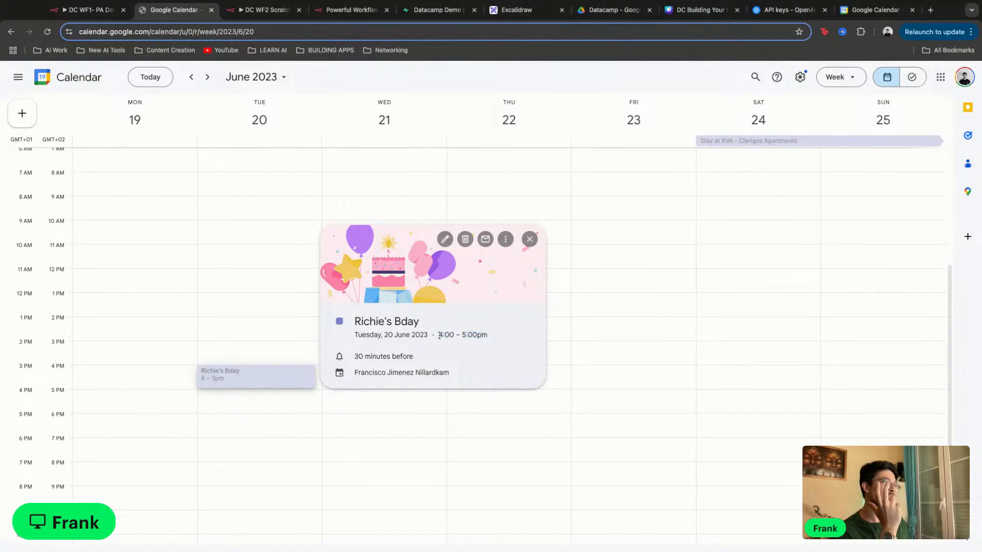
drag(497, 338, 435, 336)
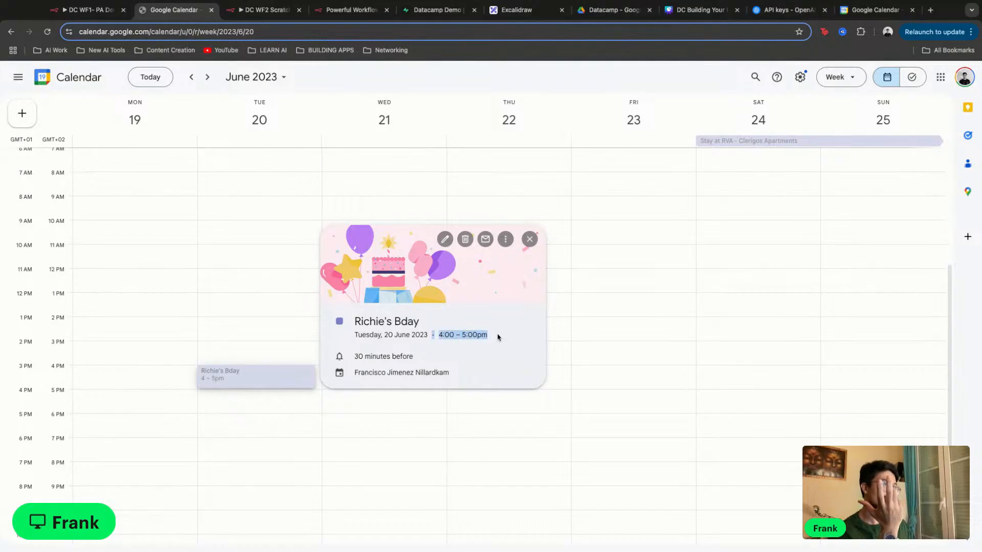
click(444, 336)
triple_click(440, 335)
click(440, 336)
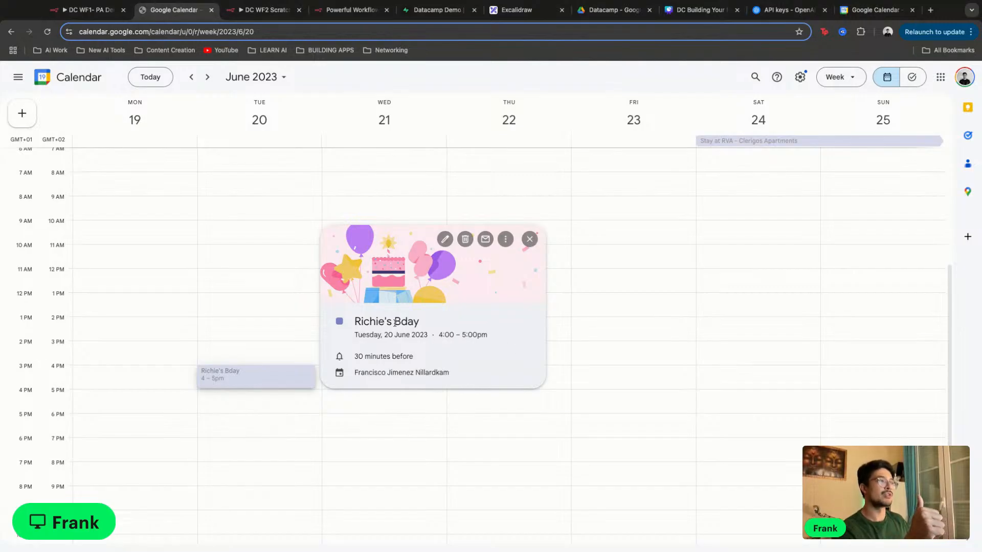
drag(377, 322, 352, 329)
click(351, 328)
drag(430, 325, 354, 324)
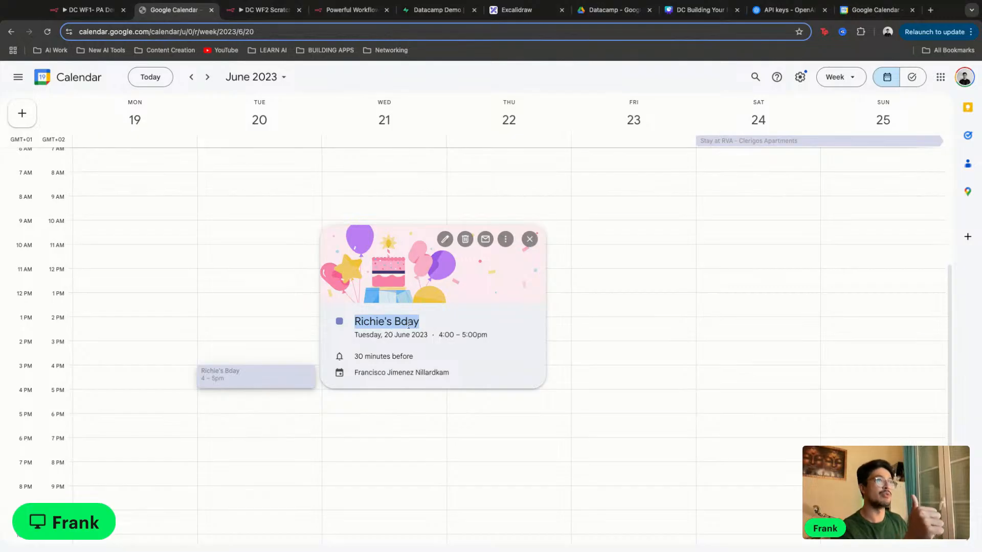
Return to the n8n workflow and review the Google Calendar tool's parameters, model-supplied input and output data
click(82, 12)
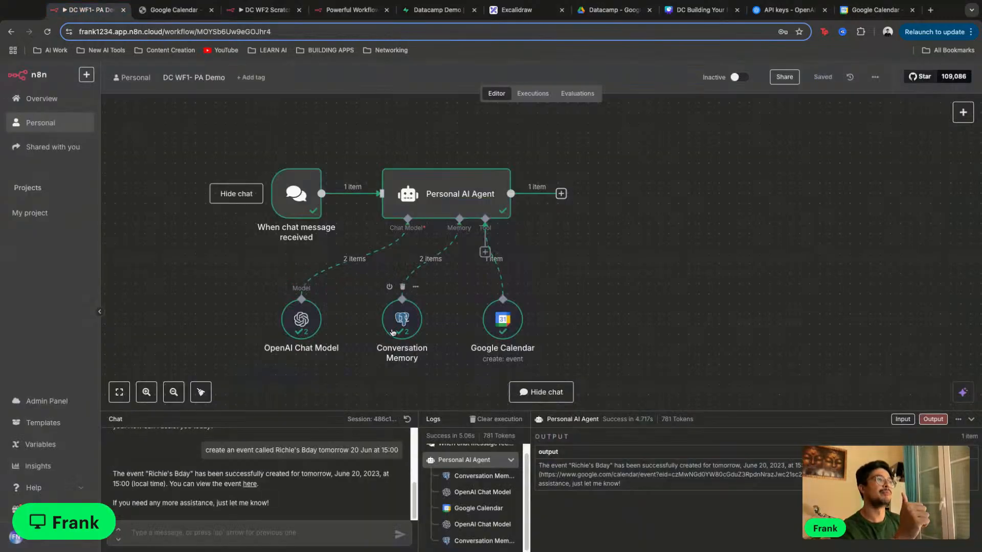
double_click(514, 329)
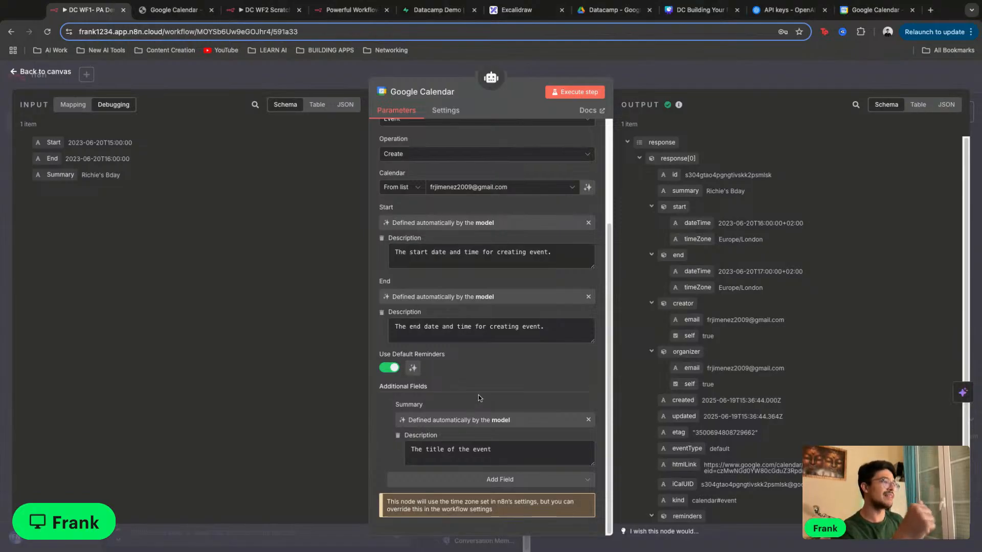
scroll(477, 391, up, 3)
scroll(477, 391, down, 3)
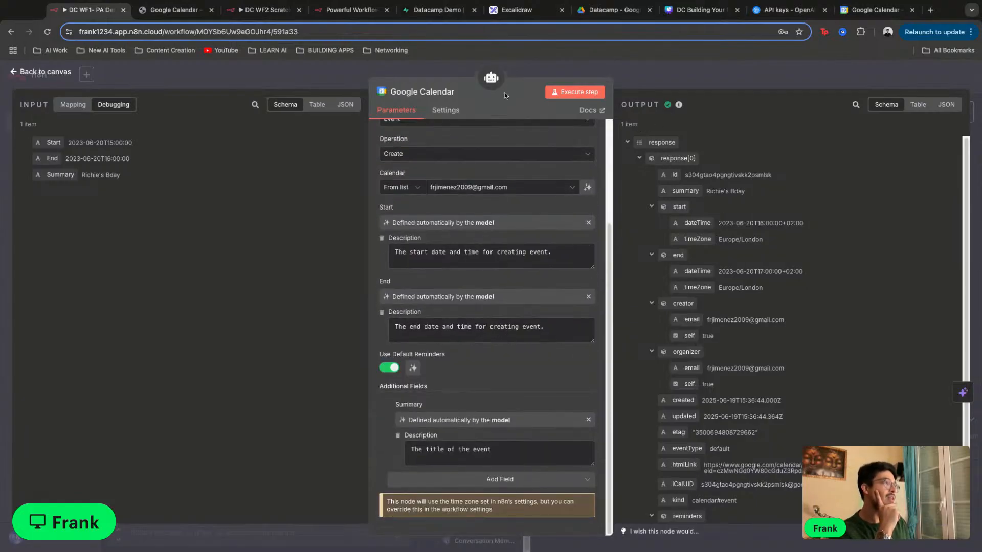
scroll(691, 237, down, 3)
scroll(692, 236, up, 3)
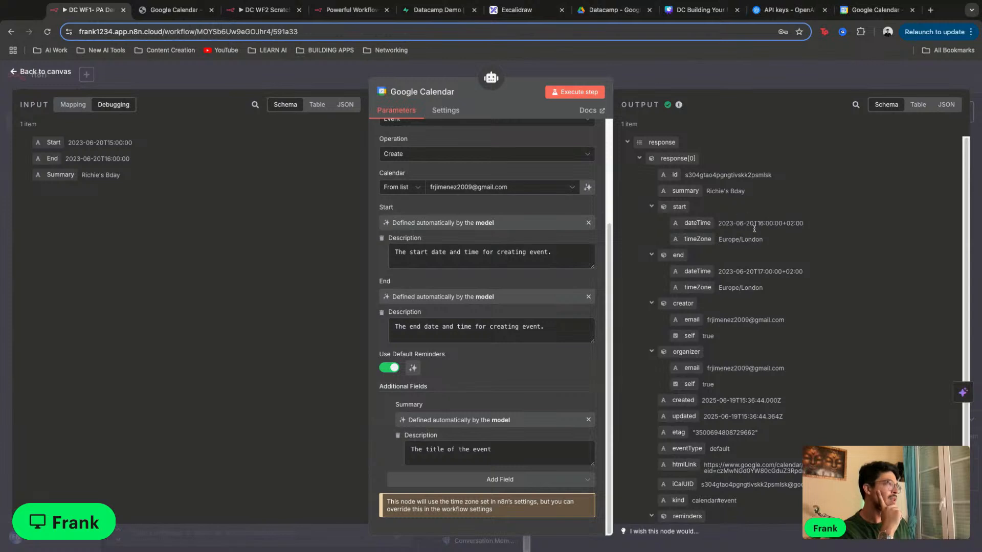
scroll(756, 240, down, 3)
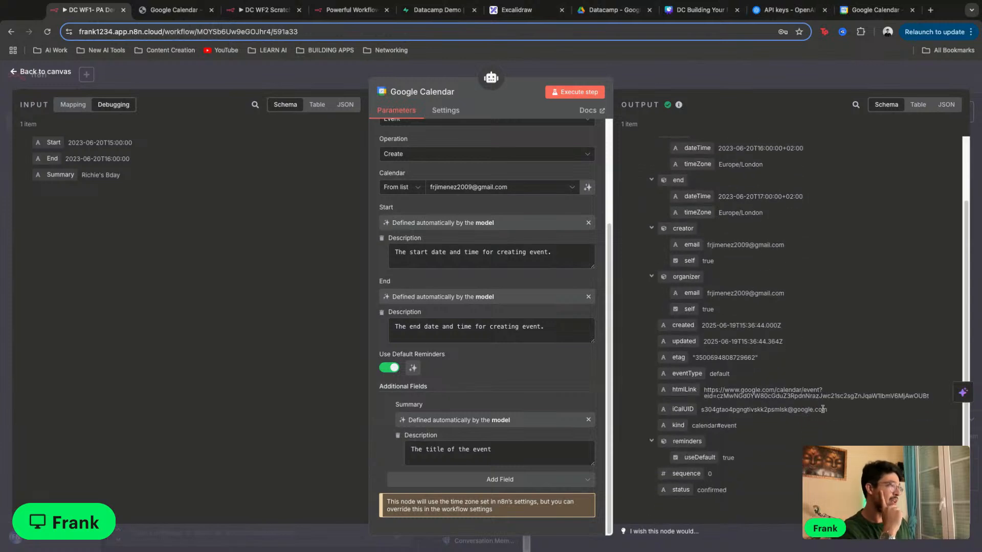
scroll(769, 414, up, 3)
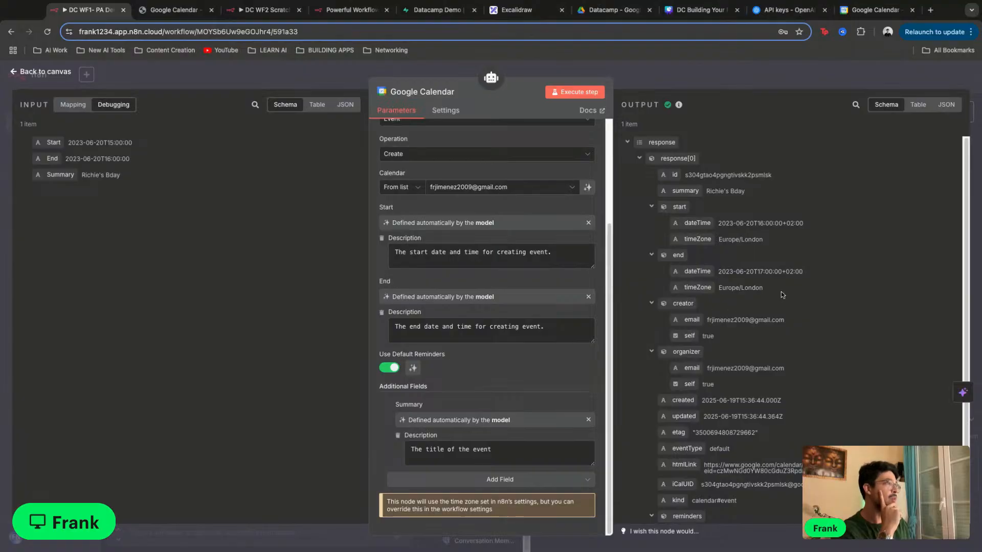
click(732, 75)
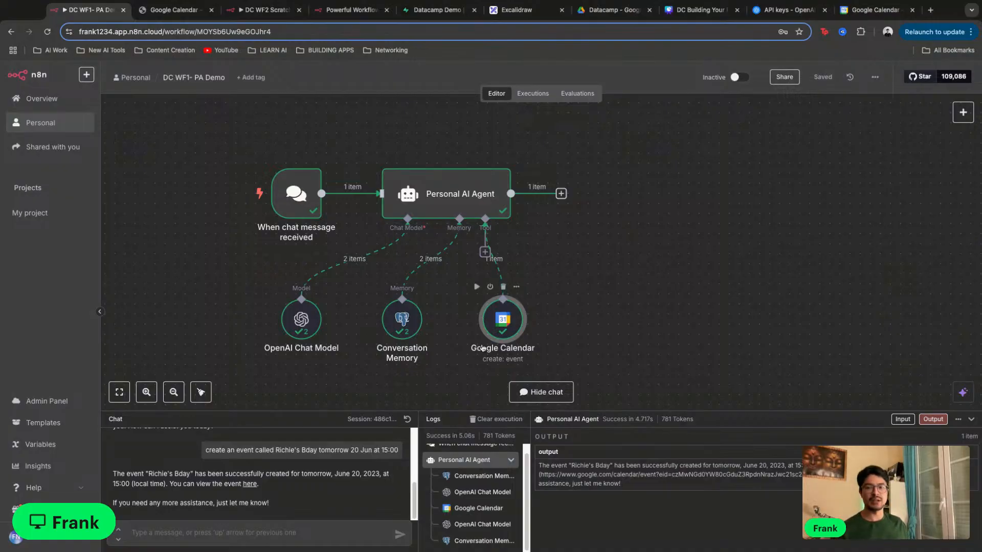
Rename the Google Calendar tool node to "Create Event"
right_click(501, 330)
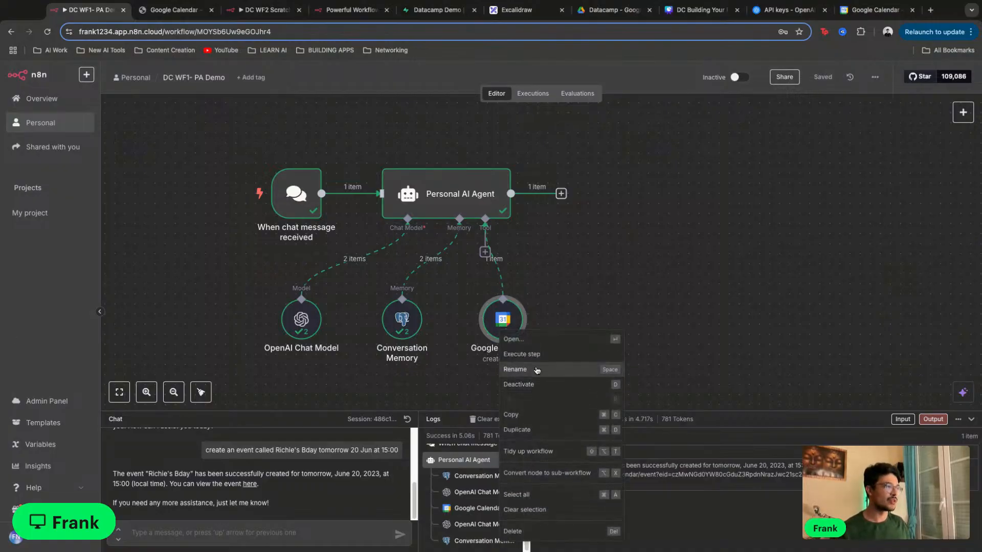
click(515, 368)
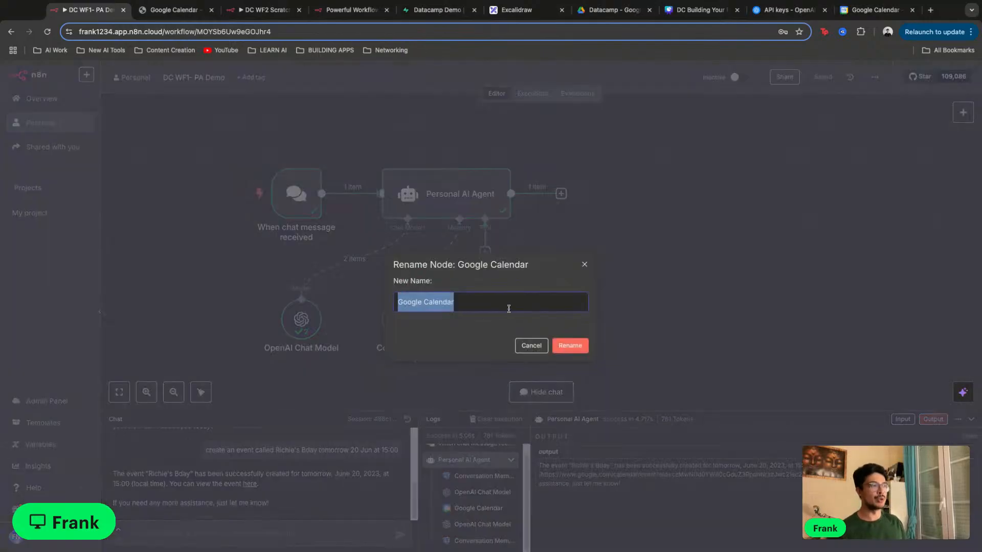
text(Create Ev)
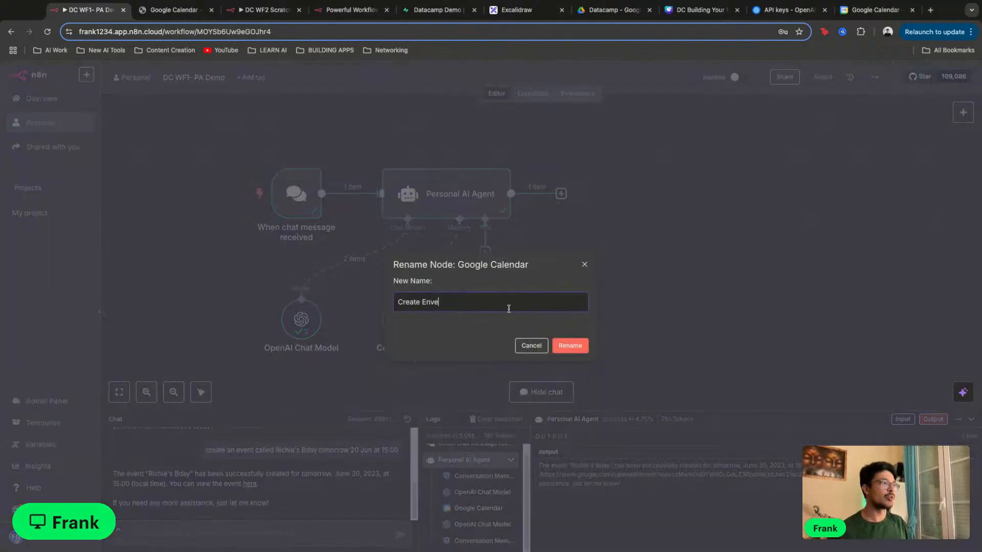
text(ent)
key(Return)
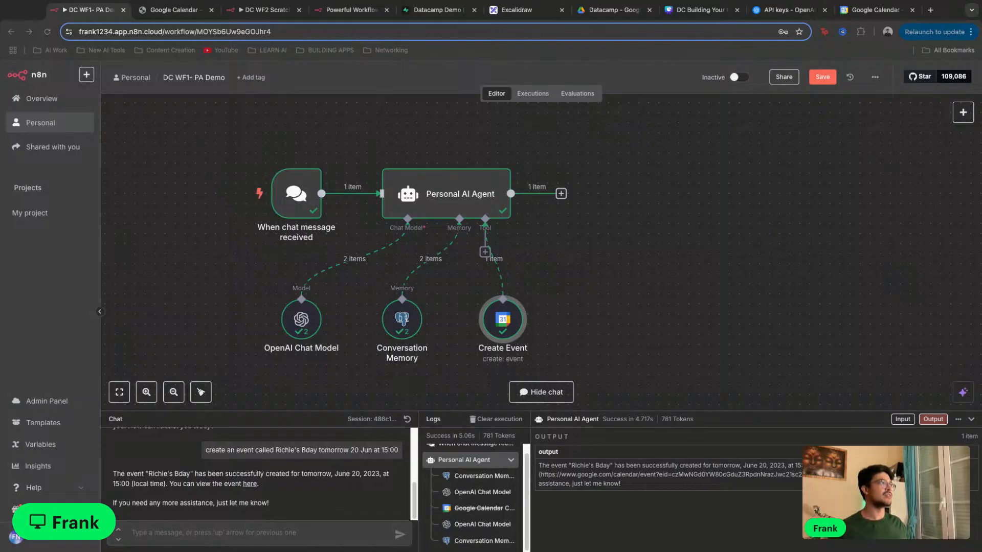
Switch to Google Calendar, check 20 June 2025 and the June 2023 week, and close the Bday event's details
click(867, 13)
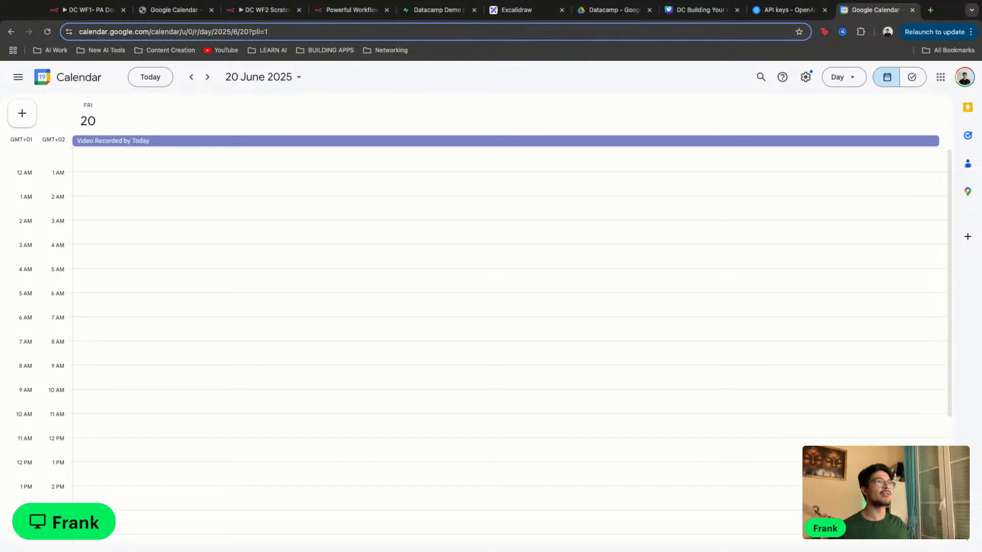
key(super+2)
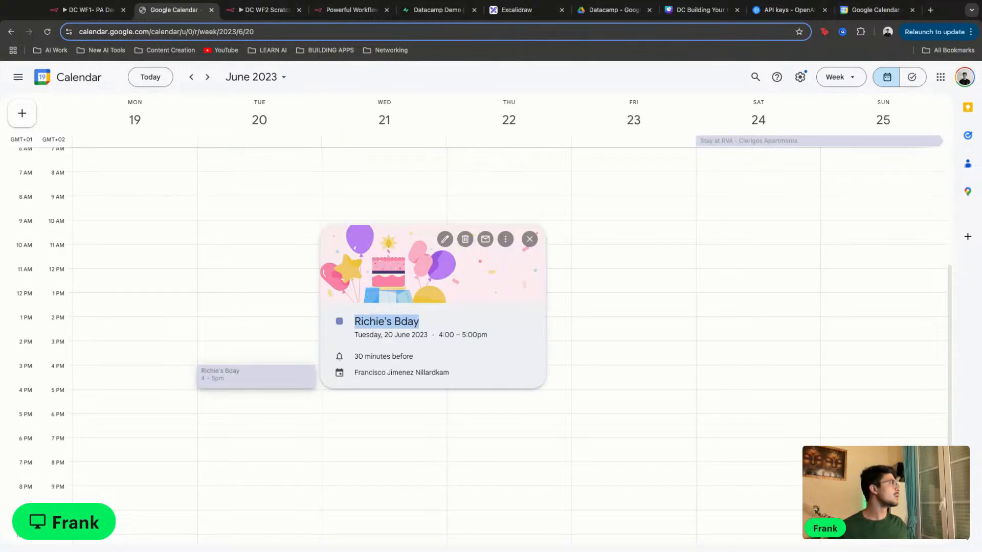
click(643, 363)
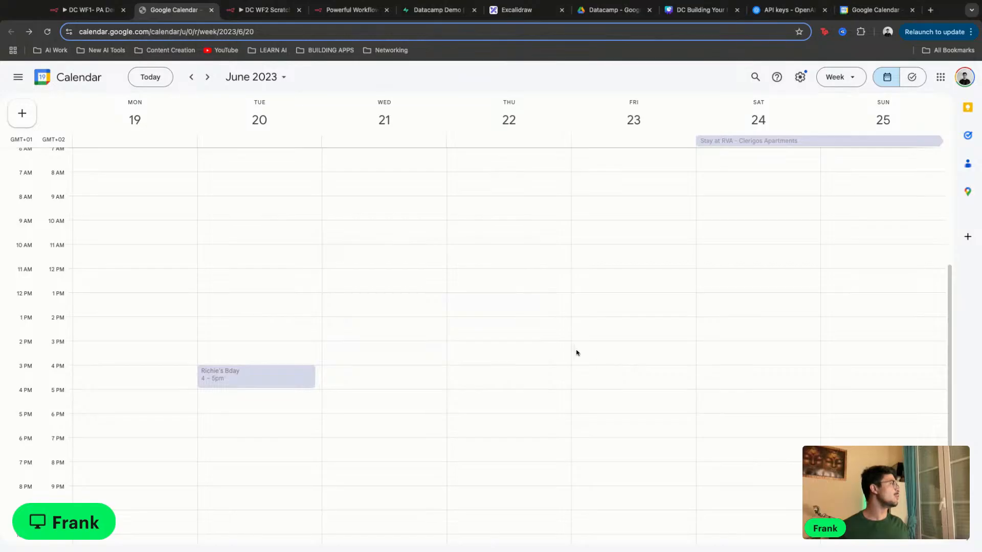
Return to the n8n workflow and examine the year in the agent's chat reply about the Bday event
click(89, 10)
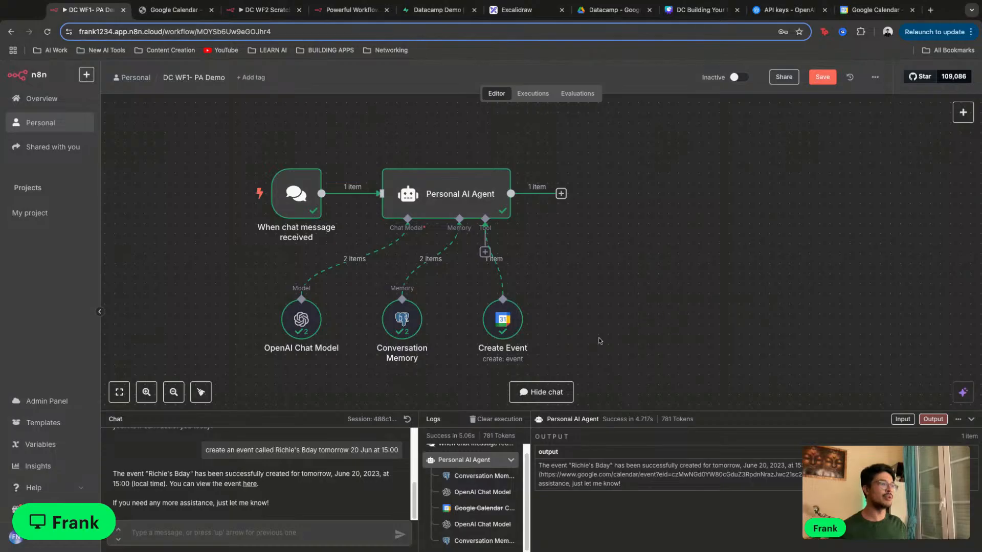
drag(379, 476, 364, 474)
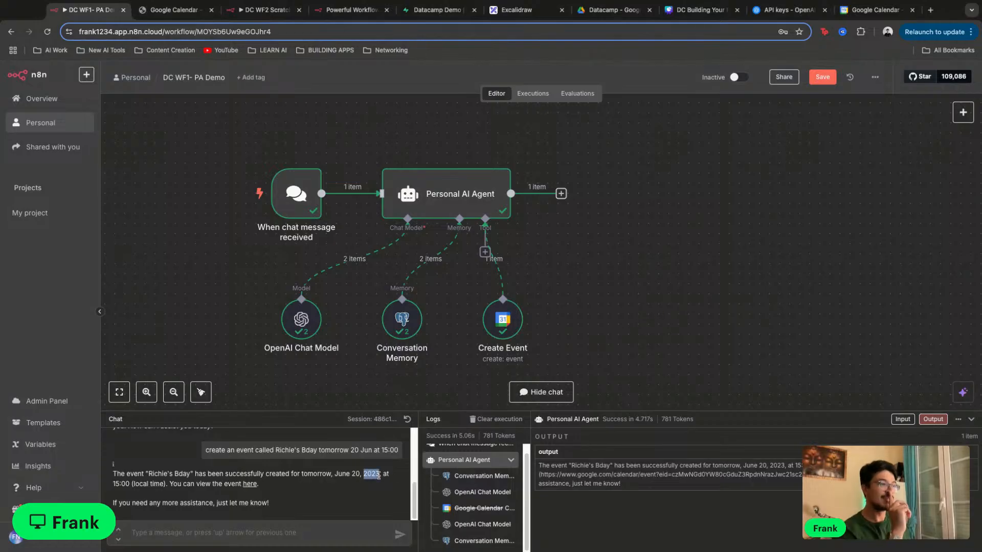
click(364, 474)
double_click(363, 475)
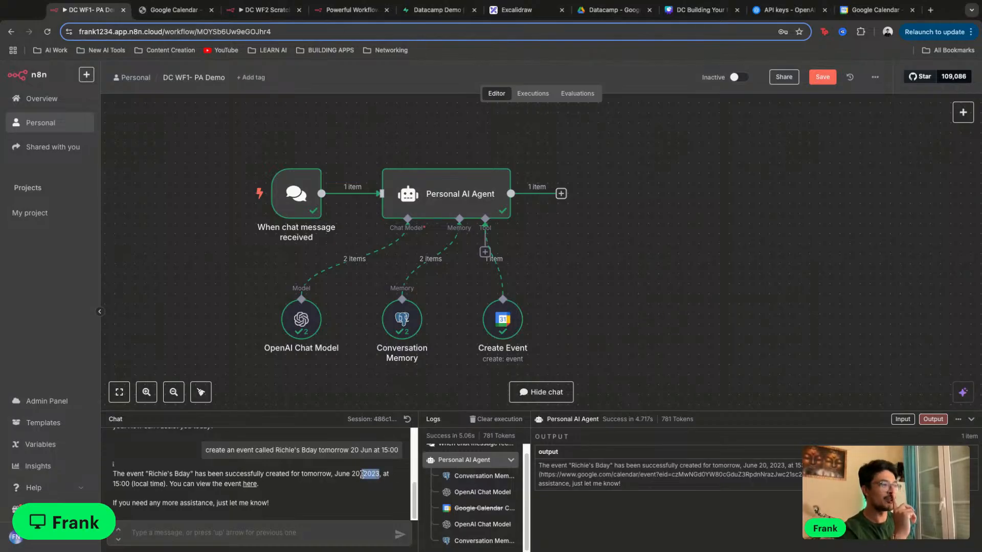
click(645, 351)
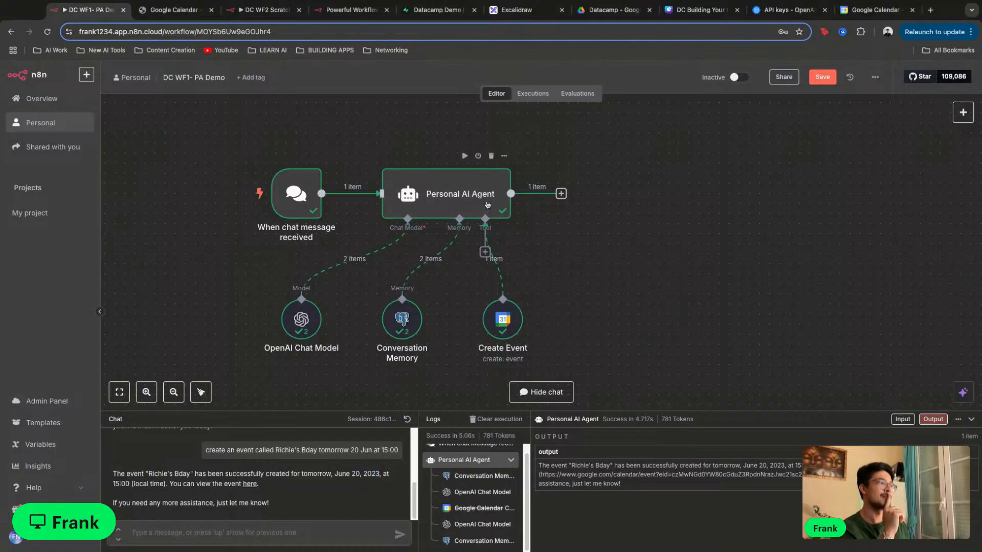
In the Personal AI Agent's system message, add "You are able to access google calendar." after the helpful assistant sentence
double_click(487, 204)
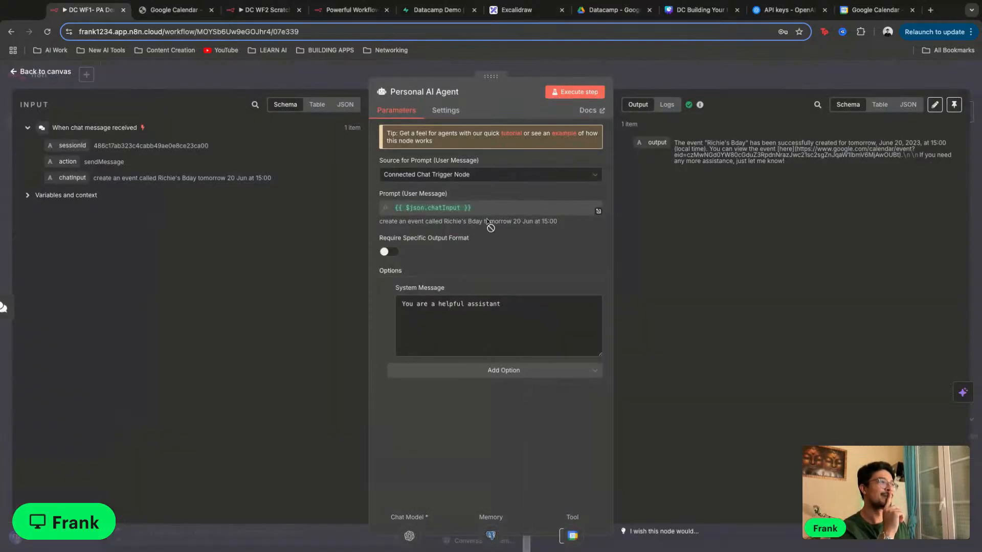
click(527, 311)
key(Return)
key(Return)
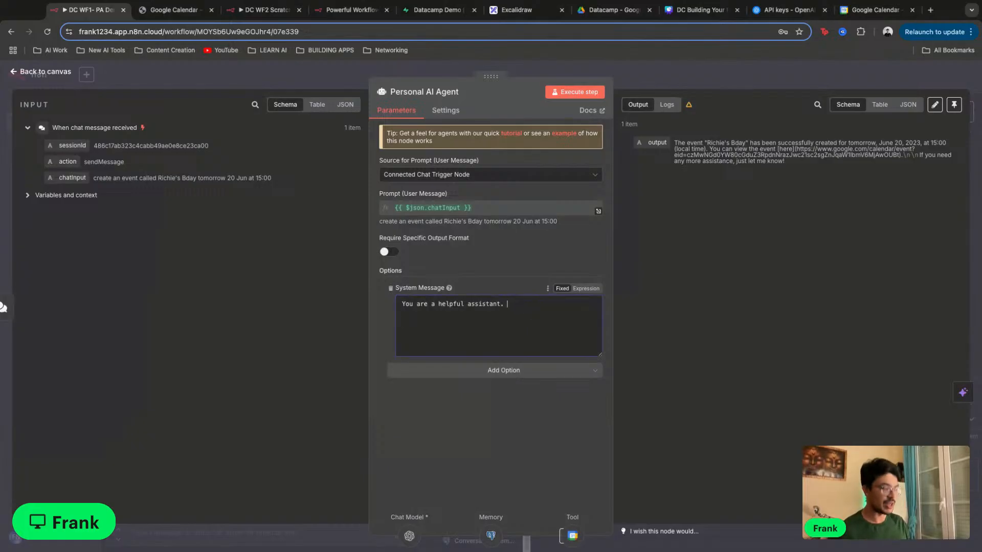
text(. You are able to)
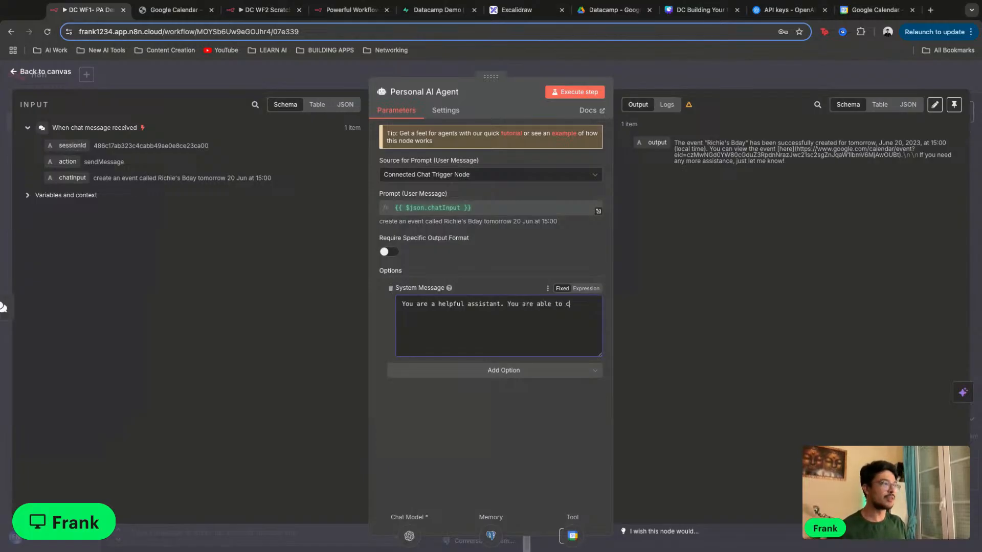
text( access google calendar.)
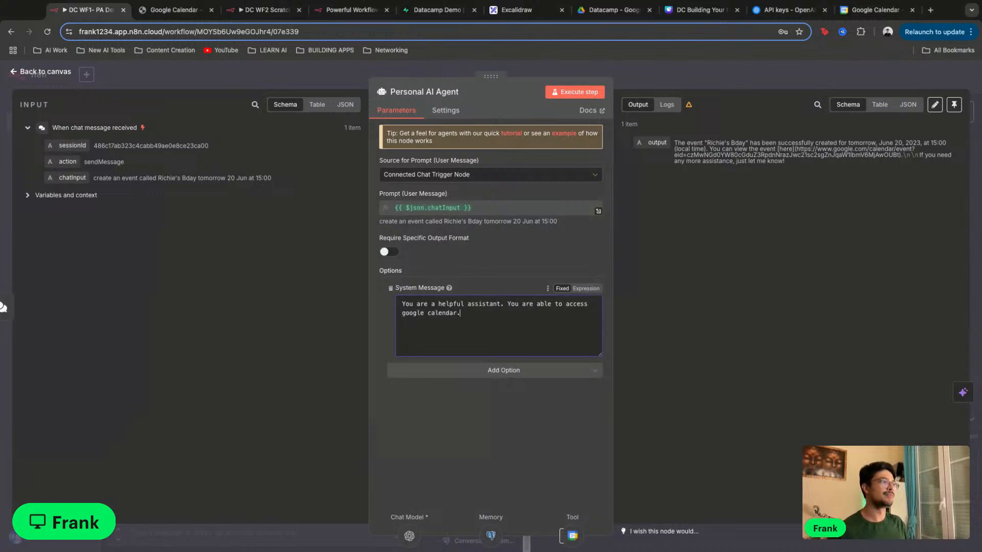
Add a separate line "The current time is" to the system message and make the message an expression
key(Return)
text(The c)
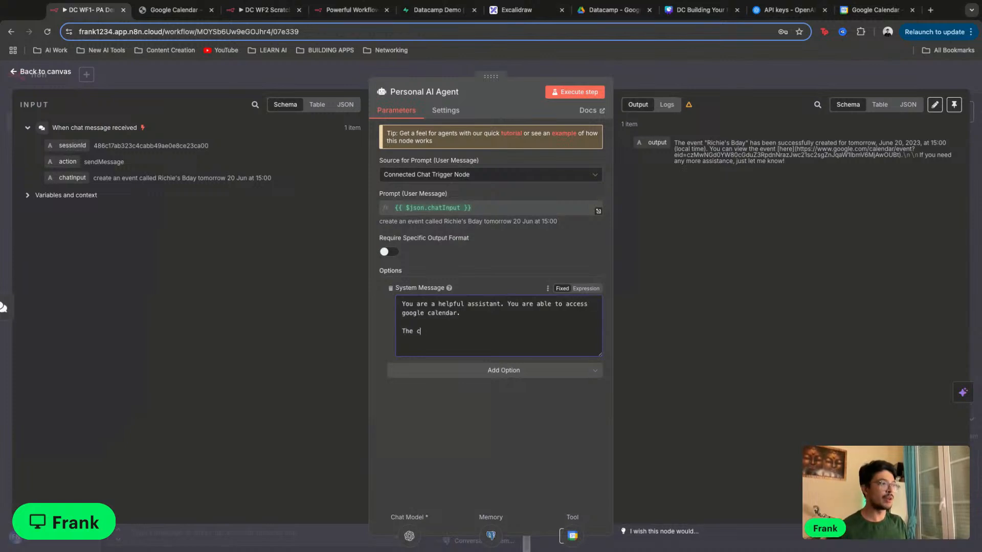
text(urrently  time)
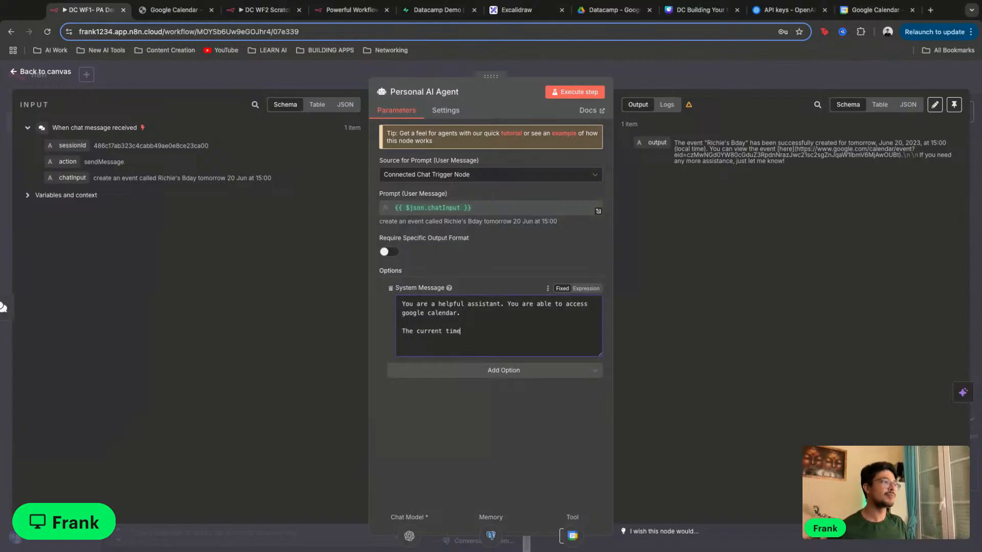
text( is {{)
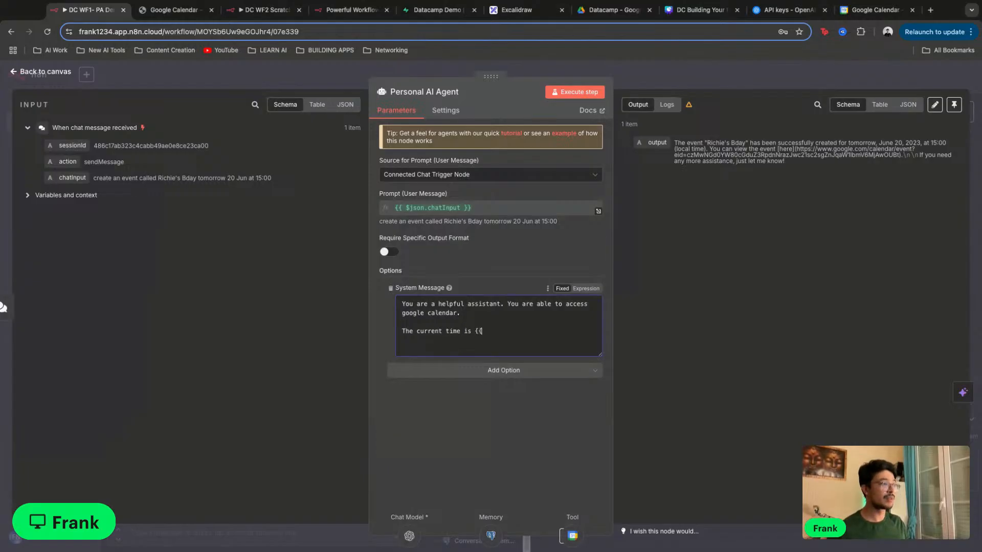
key(BackSpace)
click(586, 289)
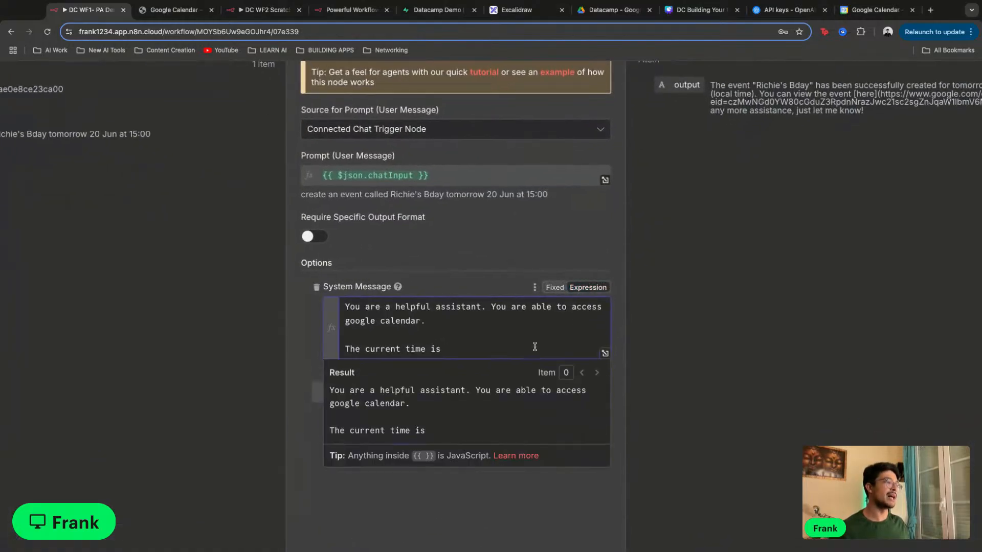
text({{)
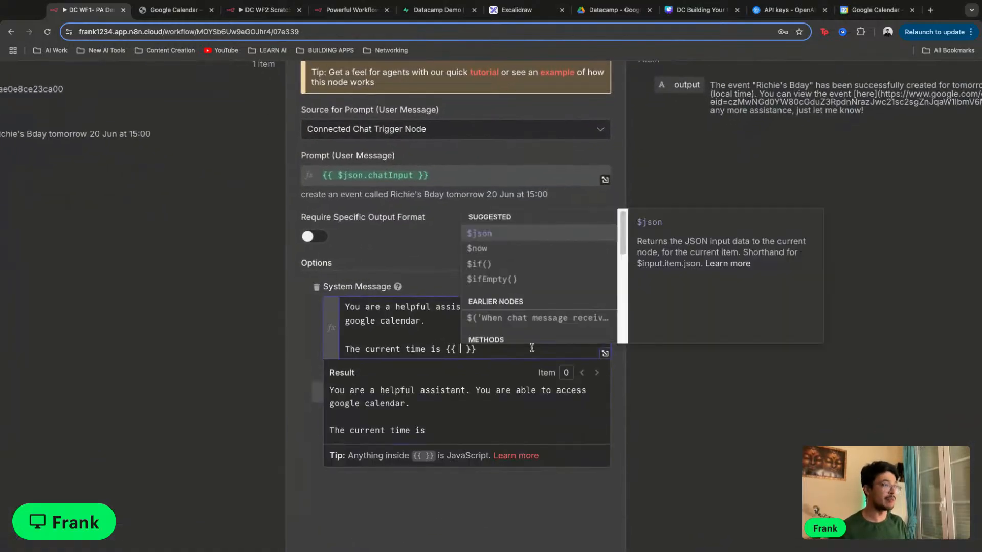
key(BackSpace)
key(BackSpace)
key(BackSpace)
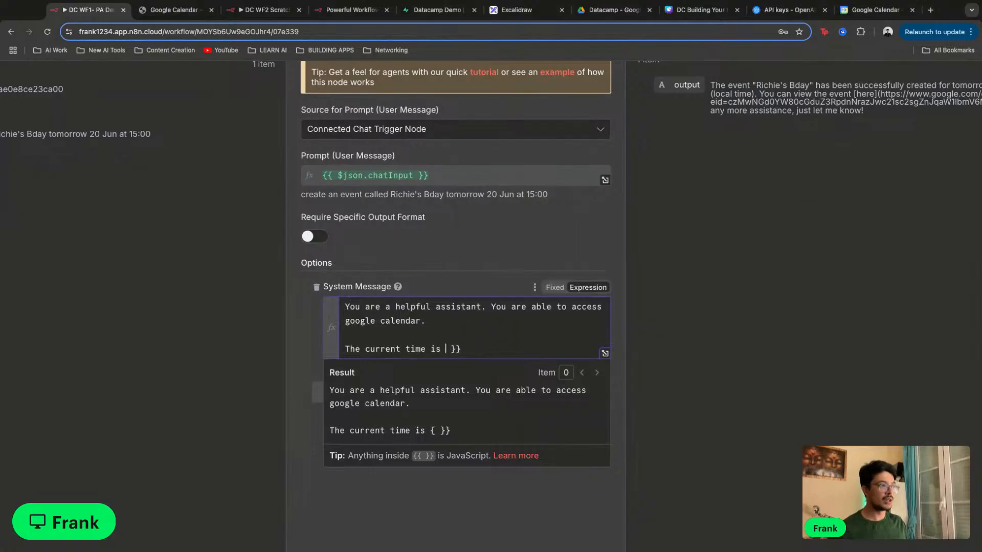
key(shift+End)
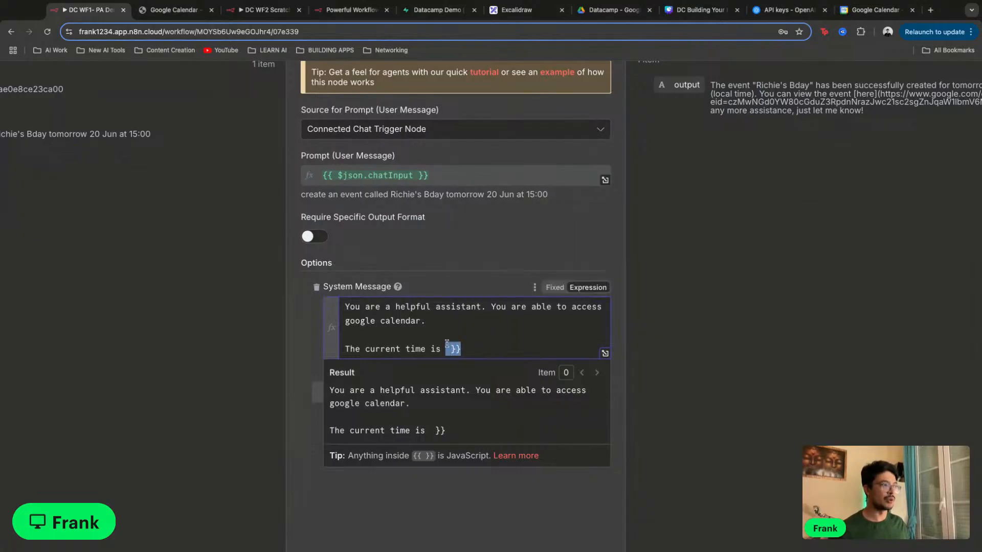
key(BackSpace)
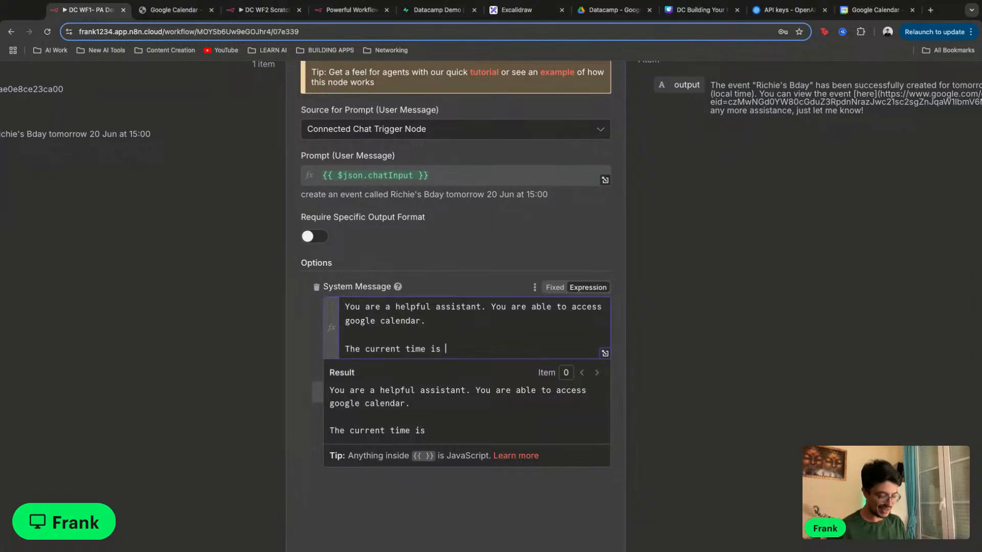
Insert the {{ $now }} variable after "The current time is" in the system message and return to the canvas
text({{)
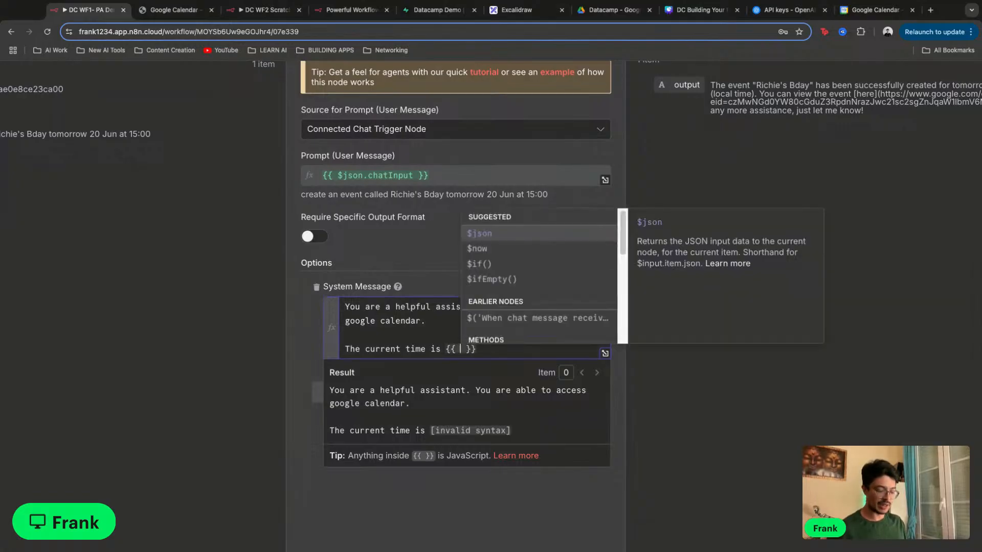
key(Down)
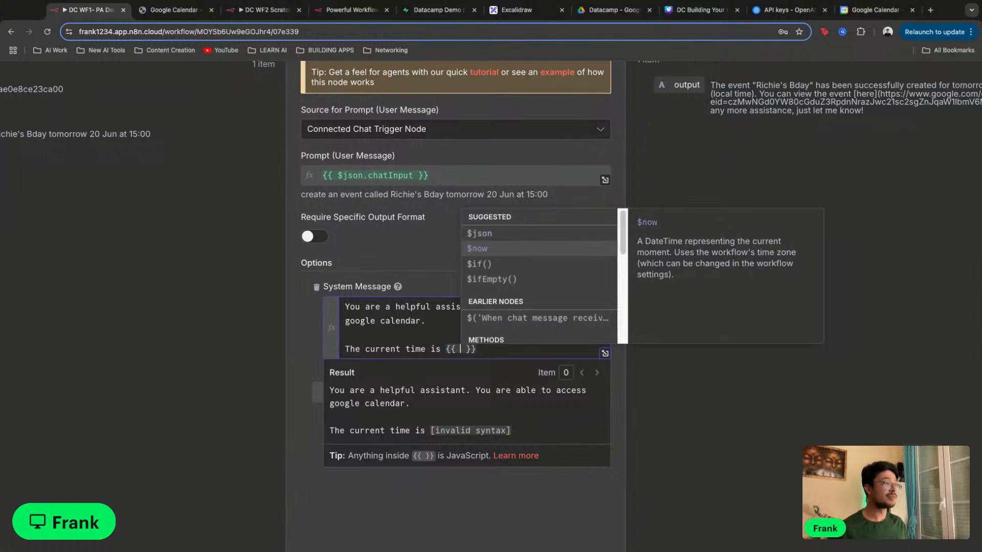
key(Return)
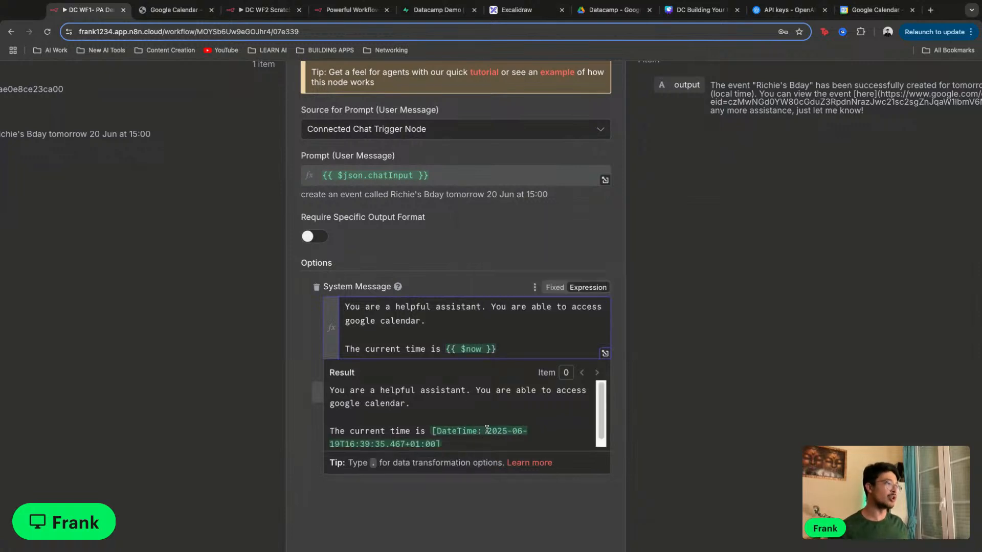
click(493, 333)
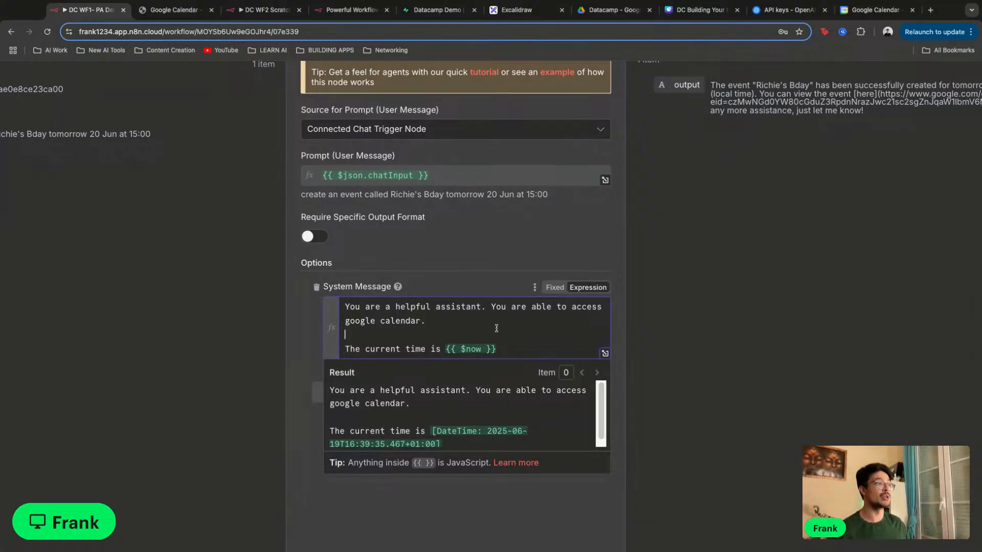
triple_click(523, 352)
click(366, 345)
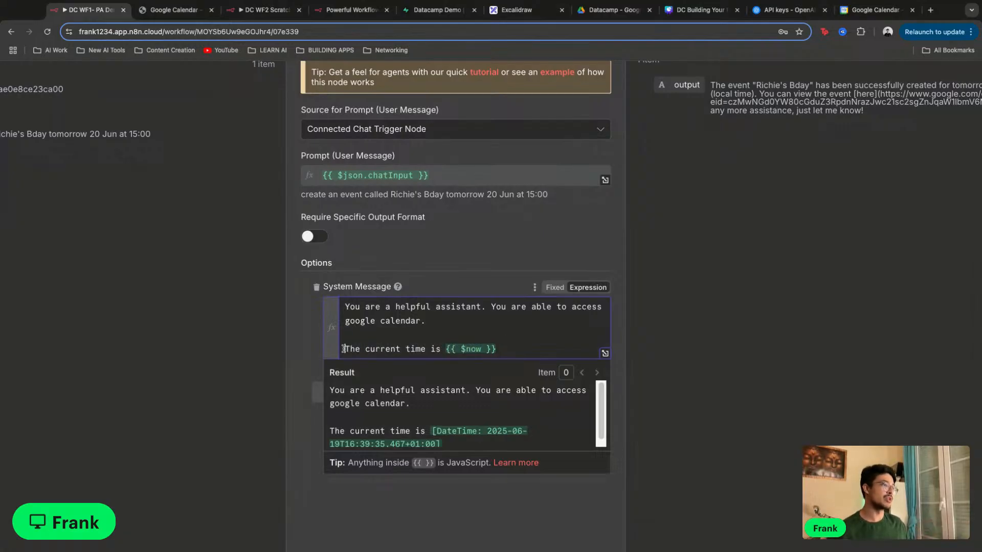
triple_click(345, 349)
click(667, 351)
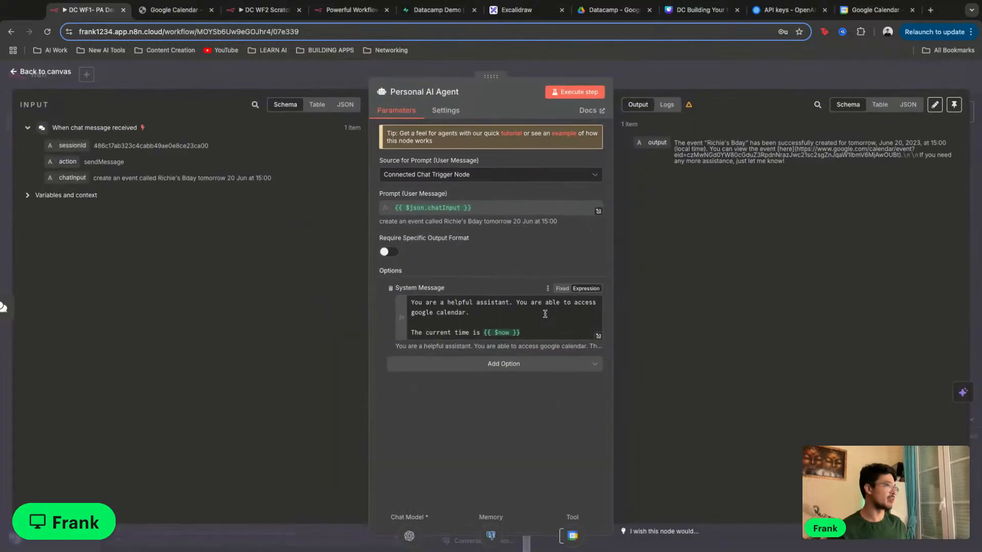
click(695, 76)
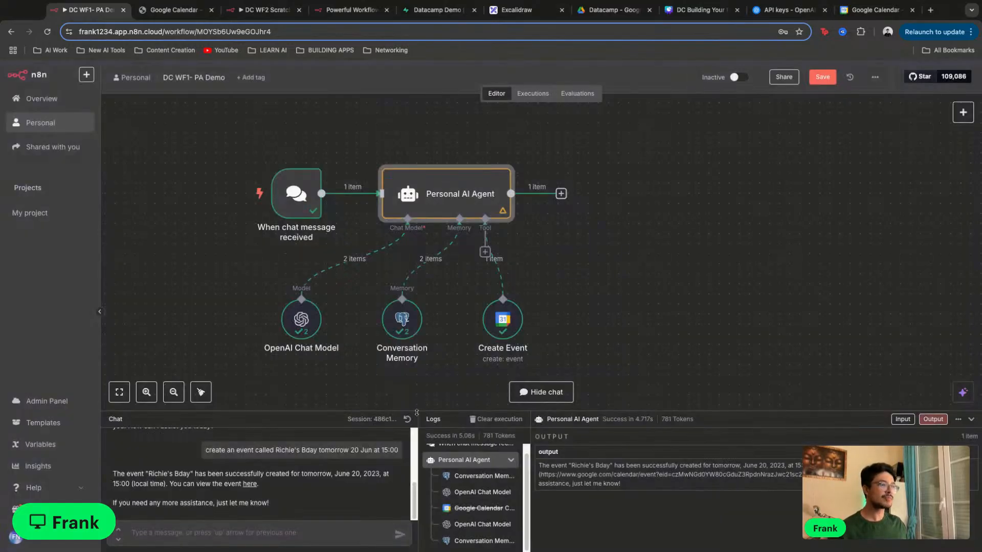
Repost the earlier chat message asking for a Bday event tomorrow 20 Jun at 15:00
click(316, 536)
text(c)
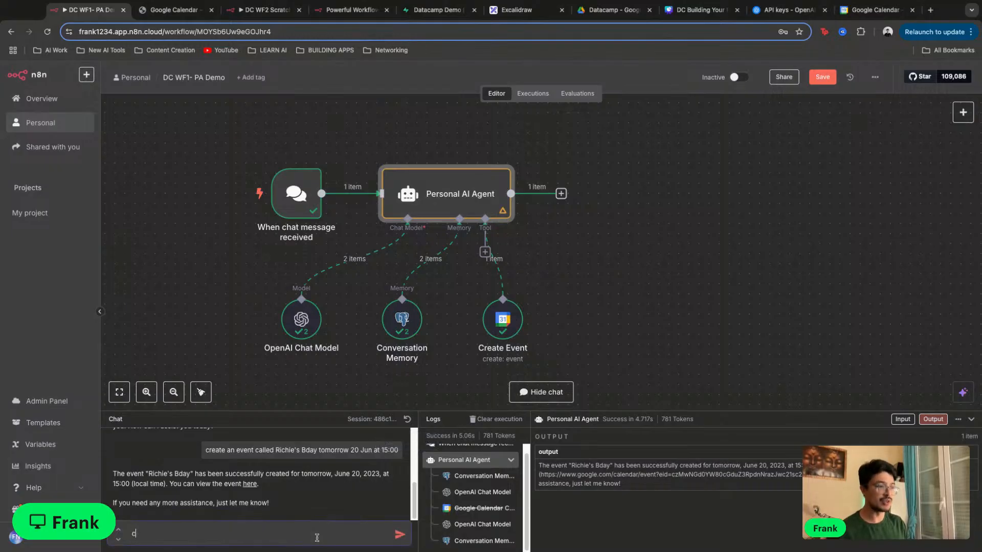
key(BackSpace)
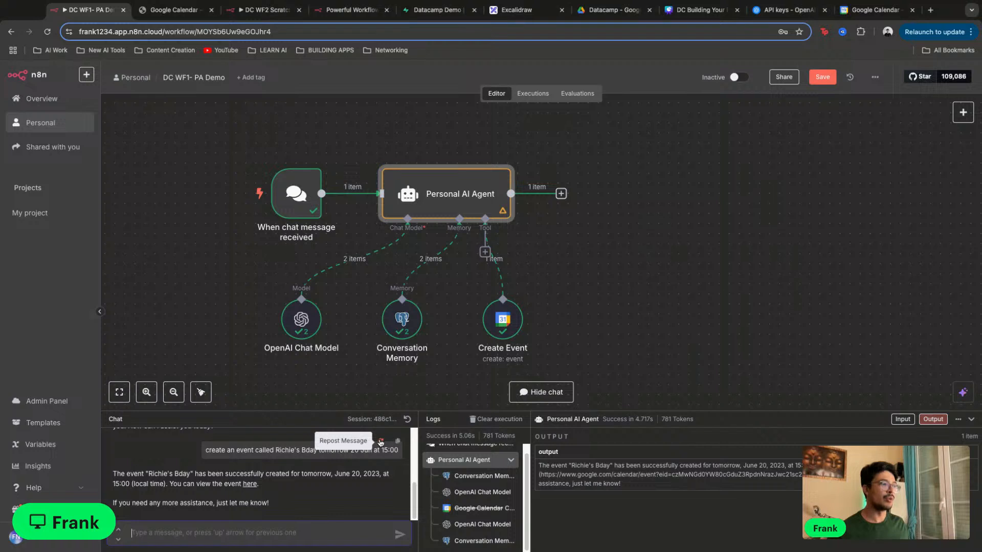
click(381, 443)
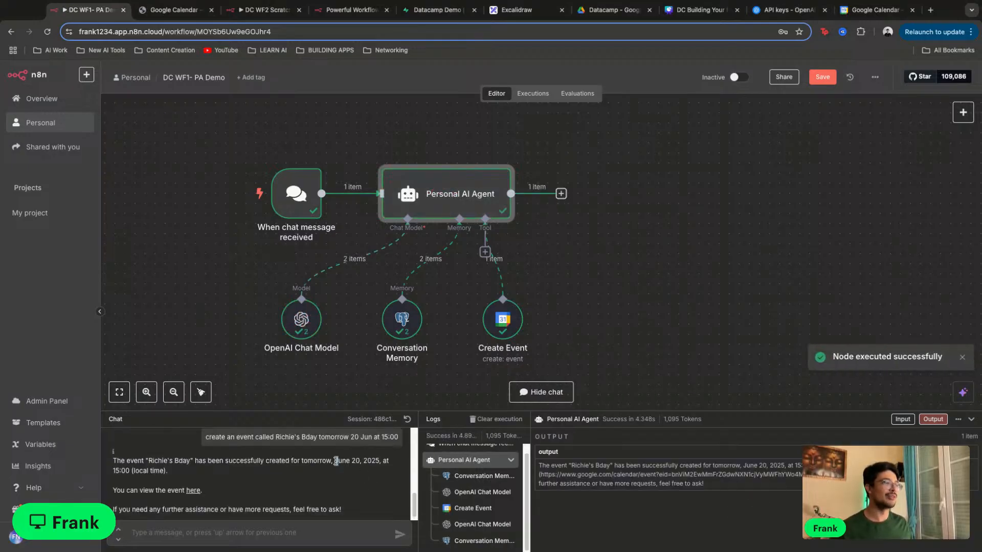
Examine the date in the agent's new reply and check 20 June 2025 in Google Calendar for the Bday event
drag(335, 460, 355, 460)
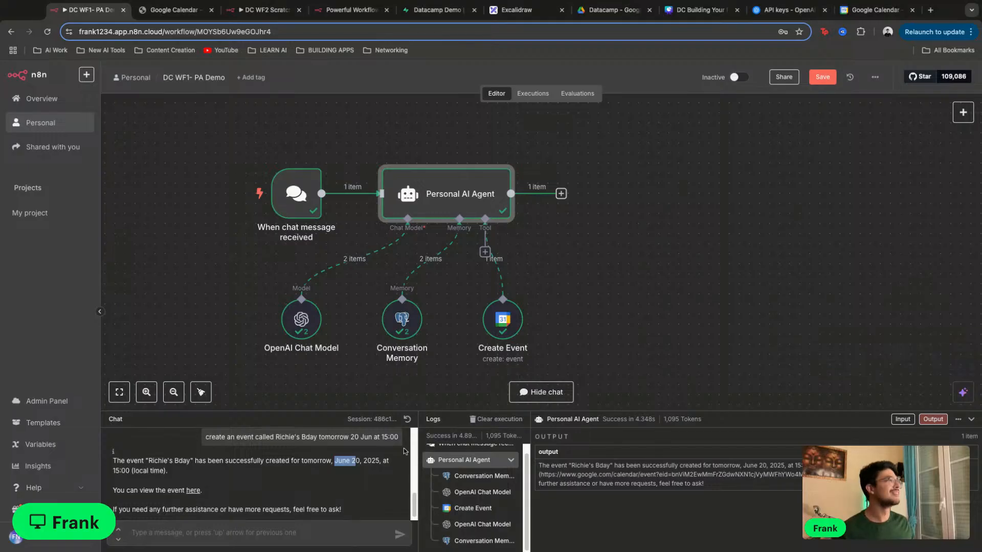
click(642, 240)
click(869, 9)
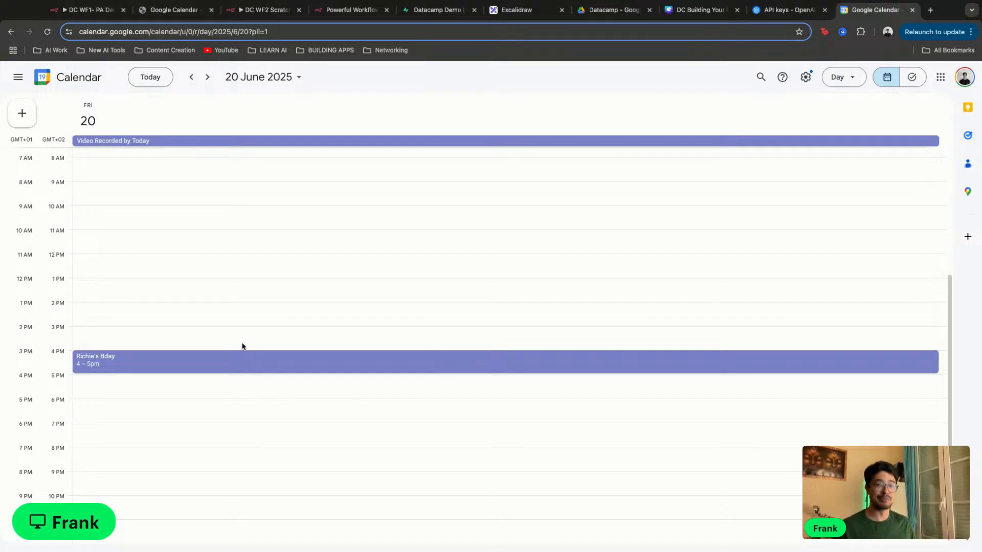
Return to the n8n workflow and review the agent's connected nodes and its latest chat reply
click(97, 12)
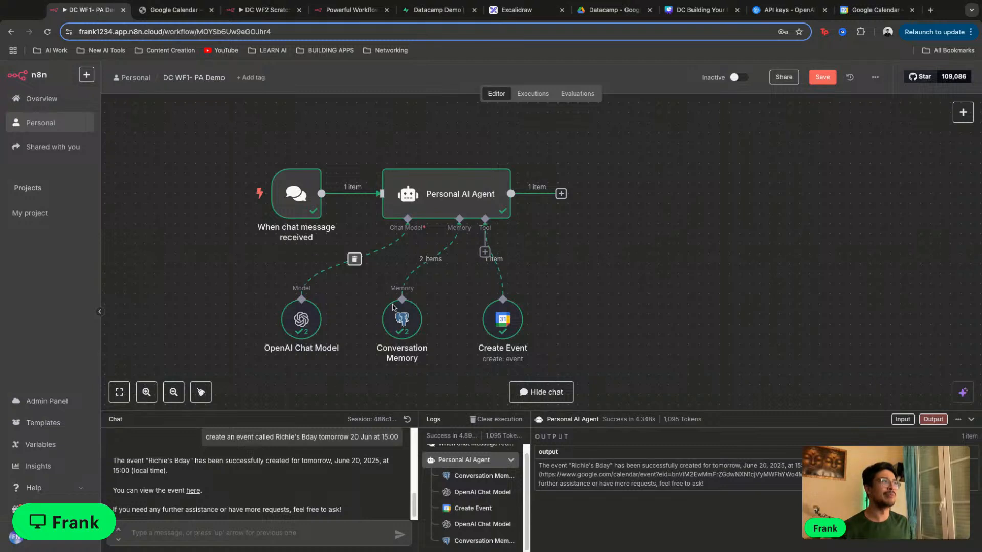
scroll(599, 308, down, 1)
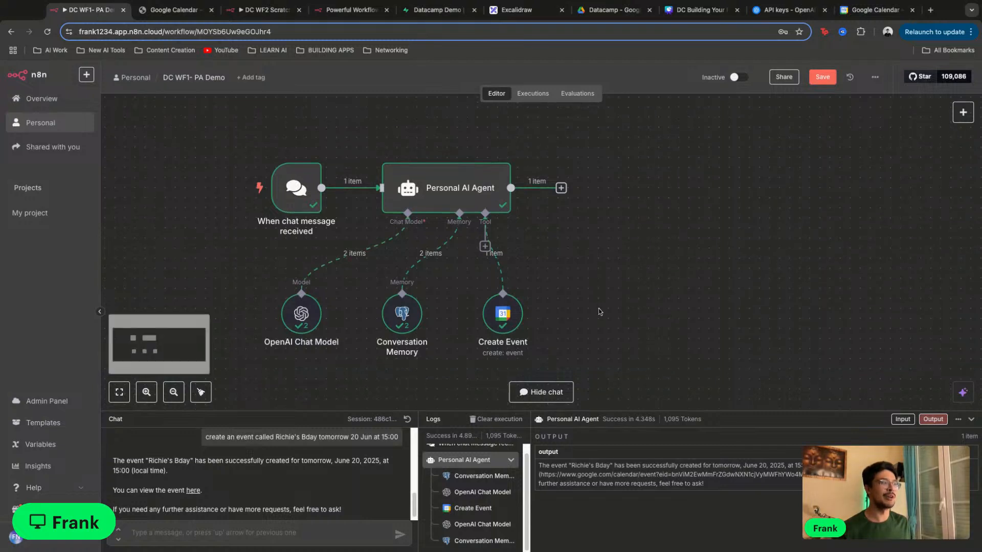
drag(309, 316, 278, 305)
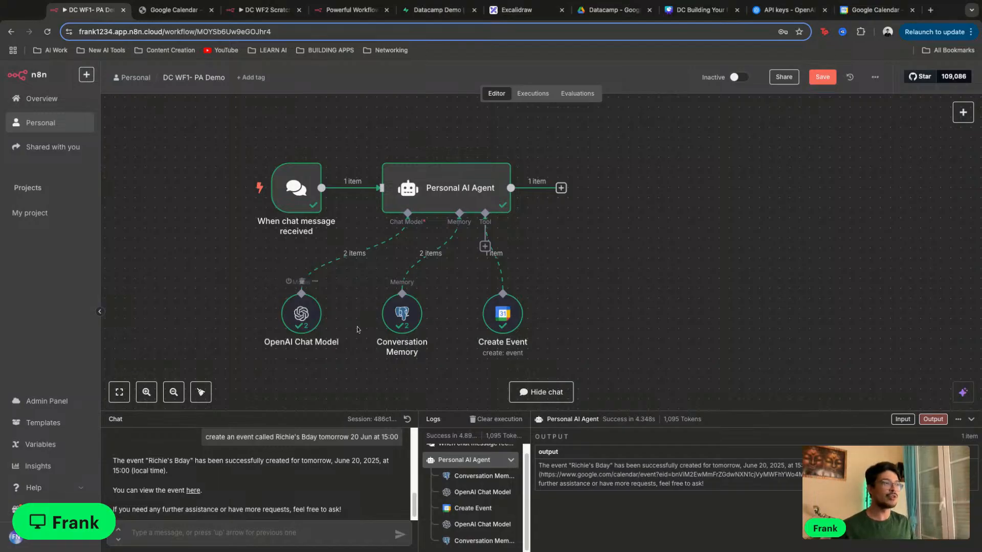
scroll(389, 448, down, 1)
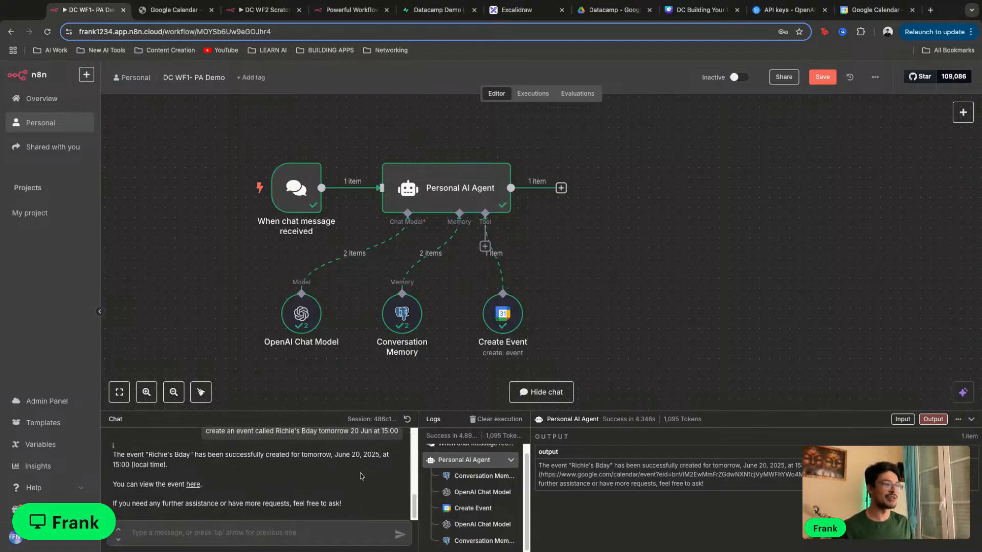
Open the Bday event on 20 June 2025 in Google Calendar to check its date and time, then return to the n8n workflow
click(872, 9)
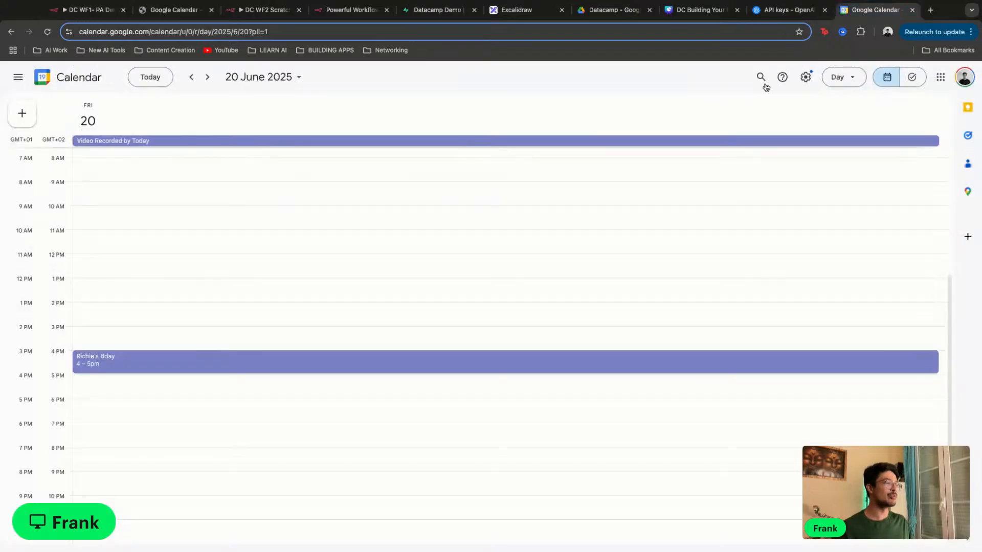
click(260, 369)
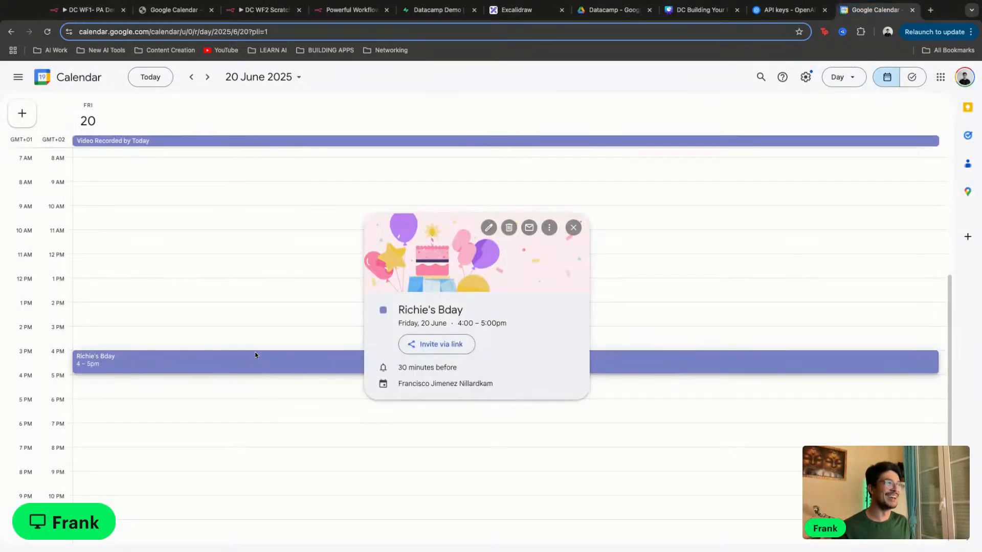
click(105, 8)
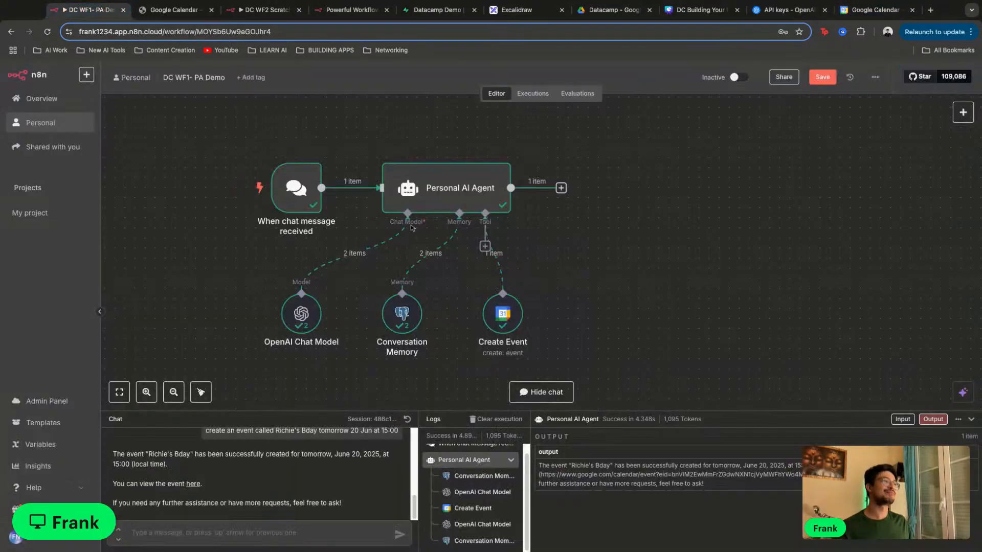
Review the current-time line and its {{ $now }} variable in the Personal AI Agent's system message, then return to the canvas
double_click(488, 202)
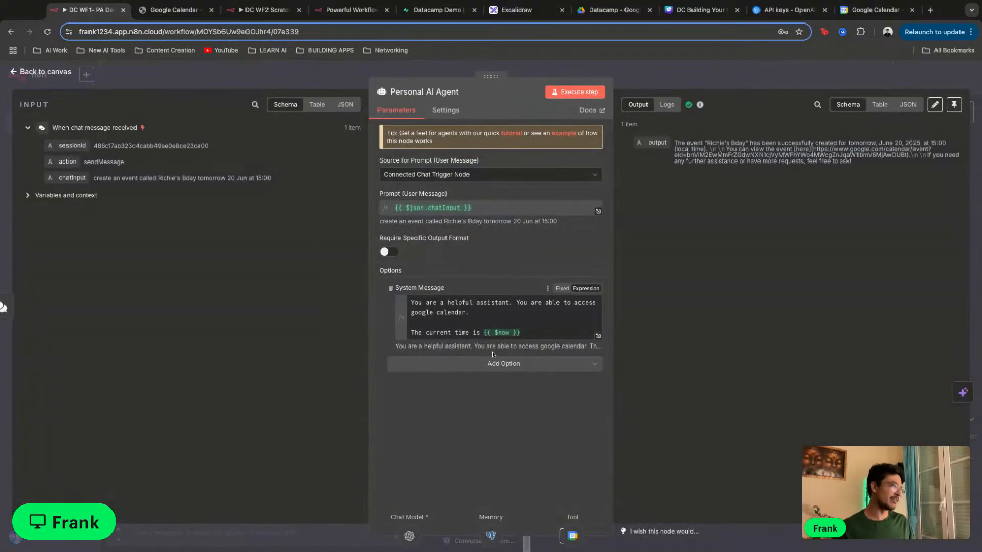
drag(520, 333, 406, 332)
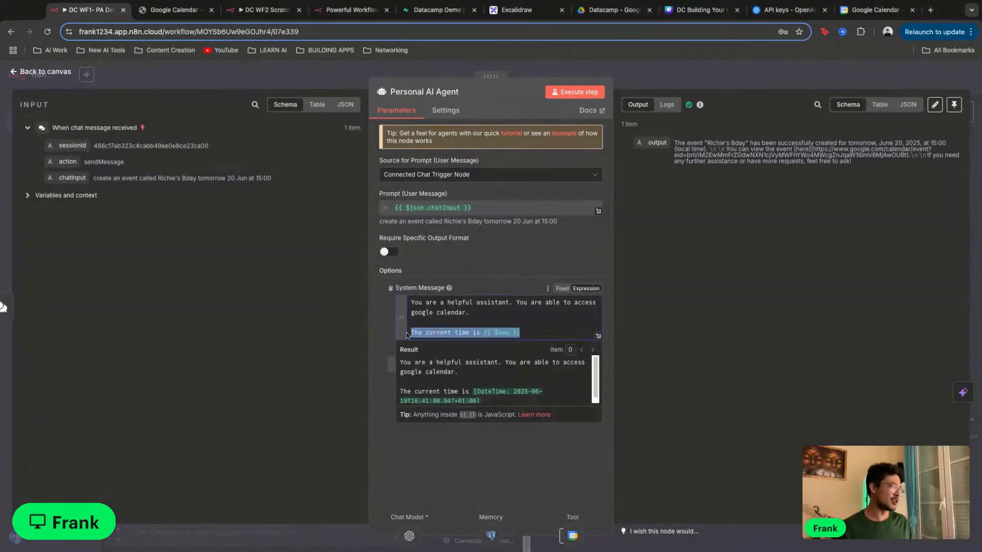
click(491, 445)
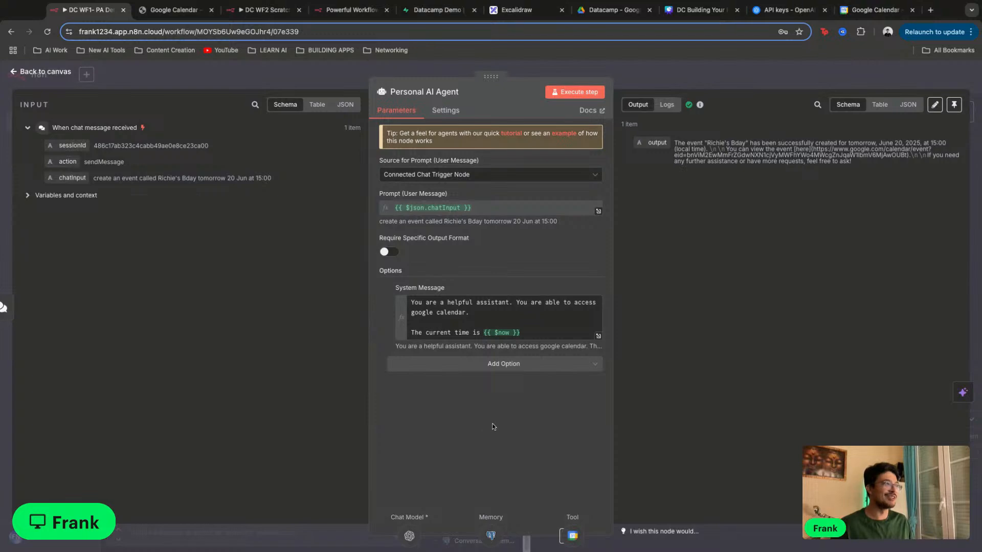
click(687, 76)
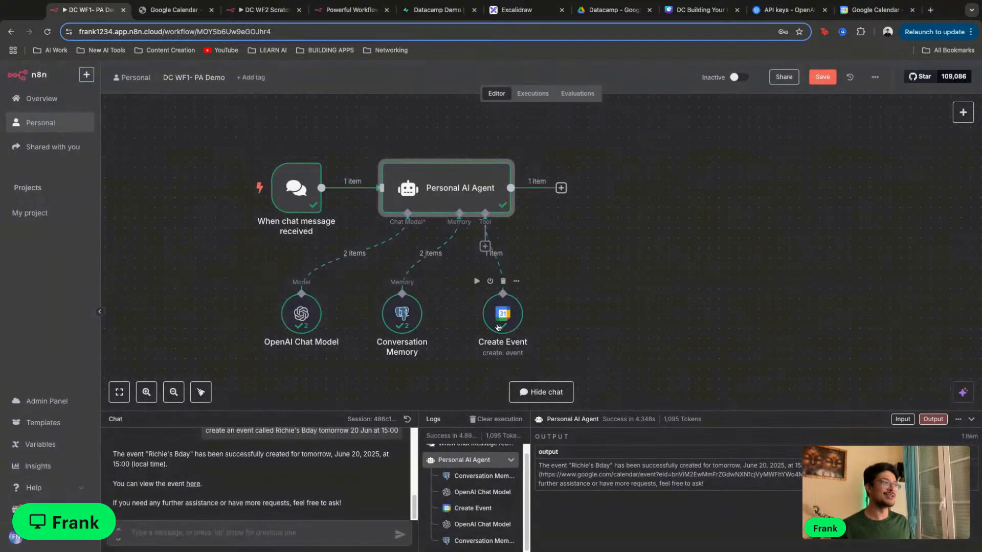
double_click(480, 207)
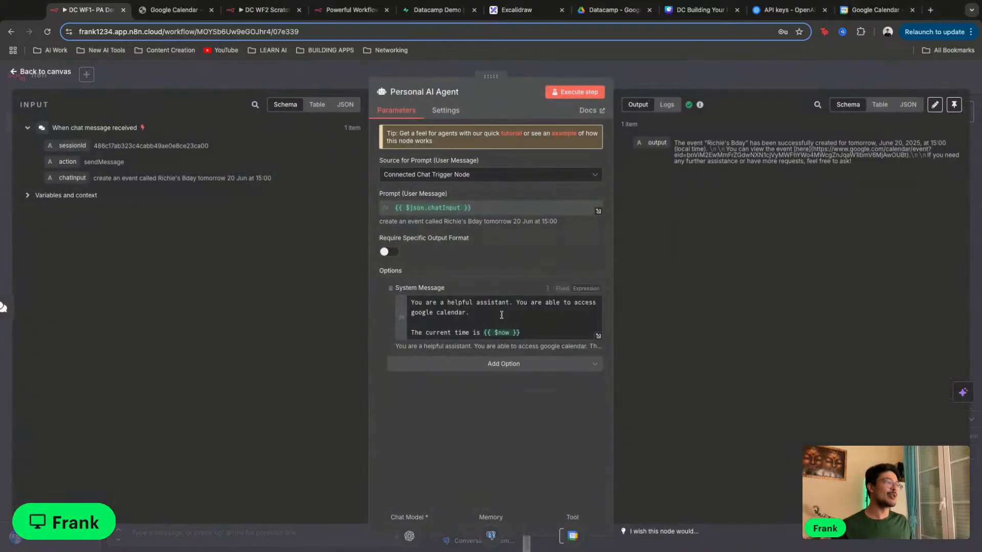
click(521, 333)
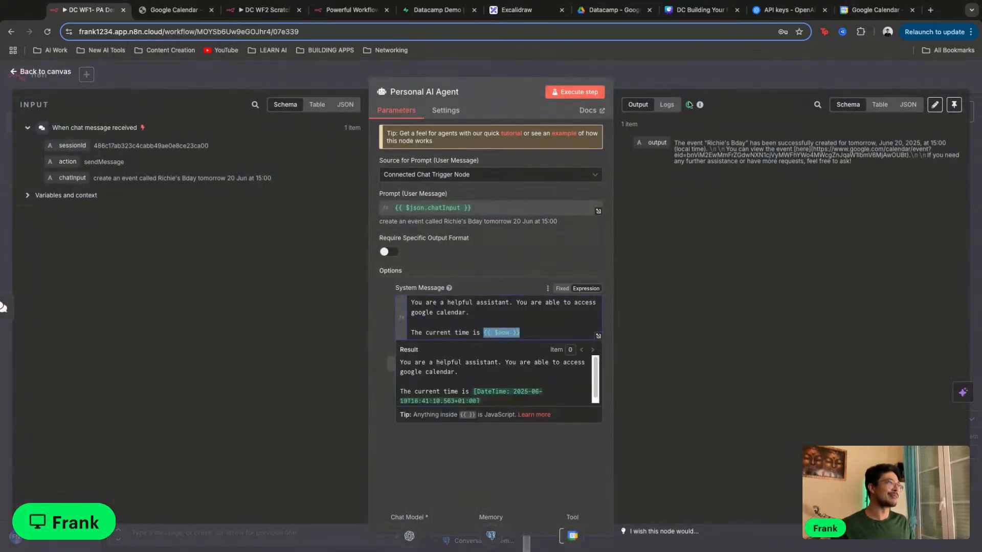
click(697, 83)
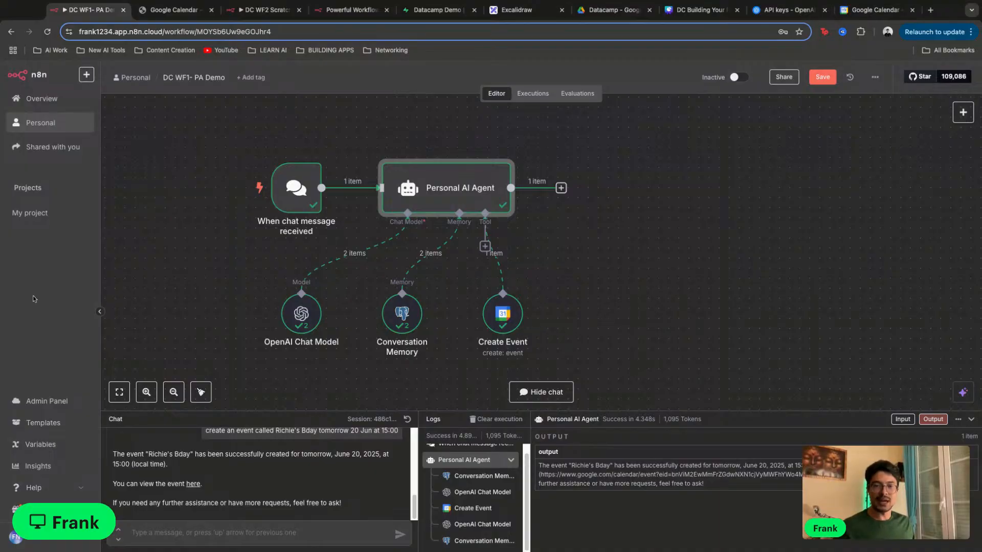
click(649, 280)
Add a second Google Calendar Tool to the Personal AI Agent and return to the canvas
mouse_move(490, 254)
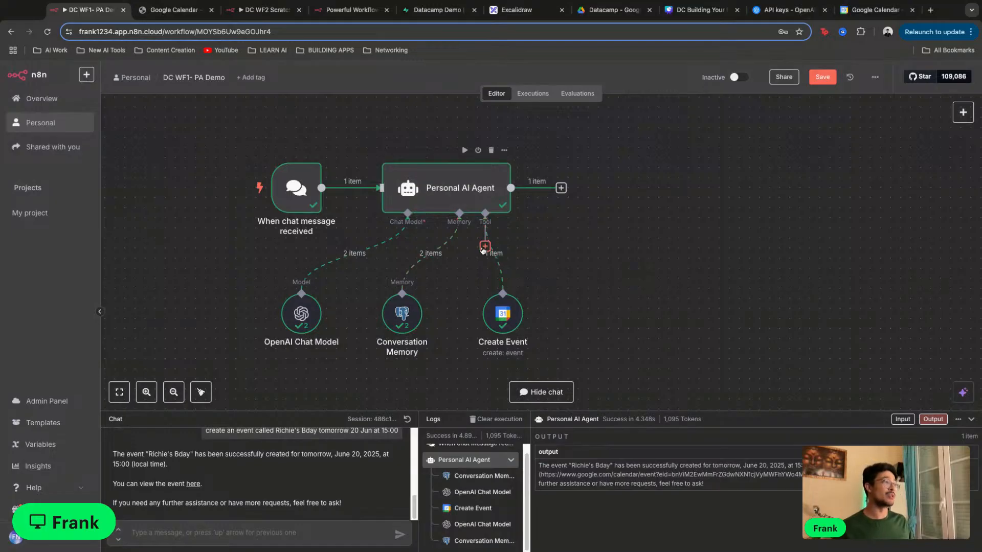
click(484, 246)
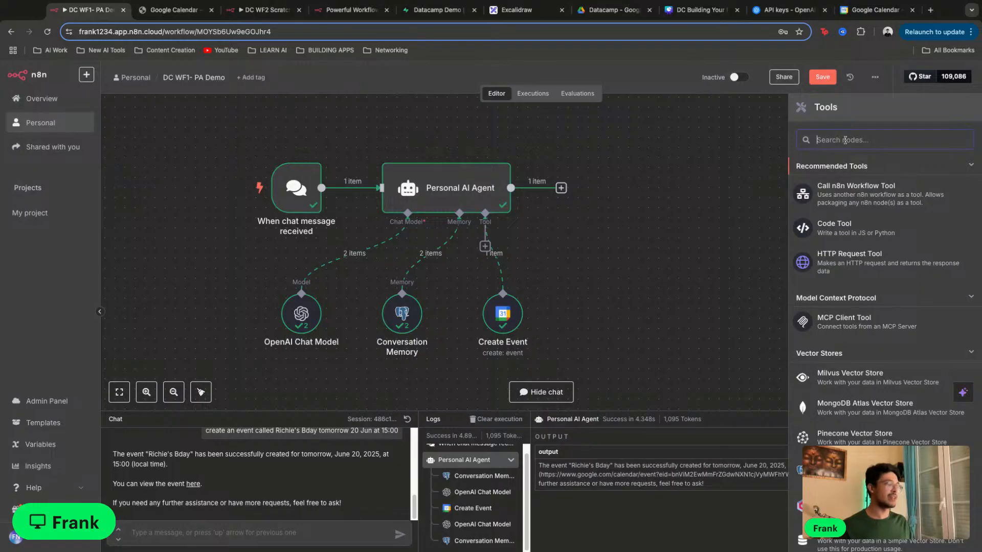
text(calen)
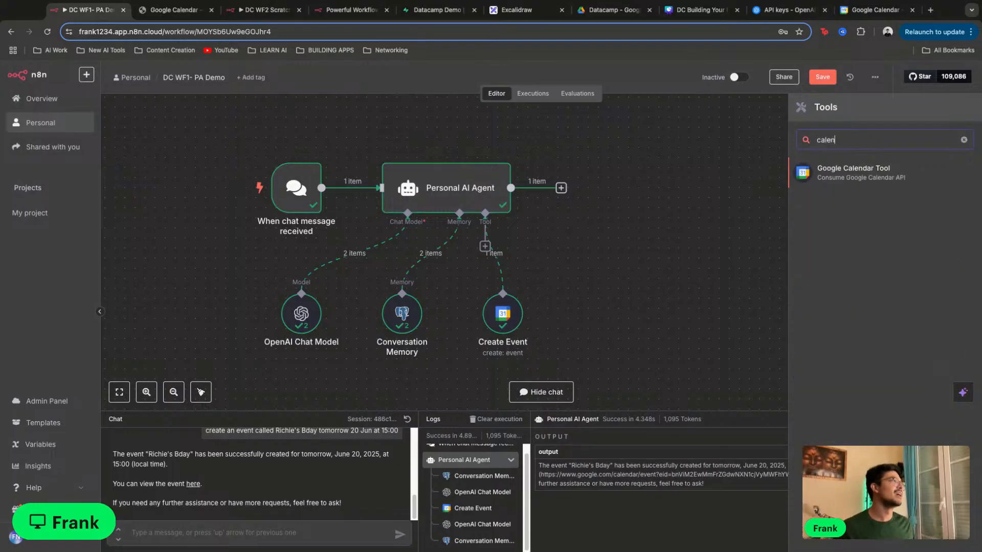
click(853, 173)
click(714, 81)
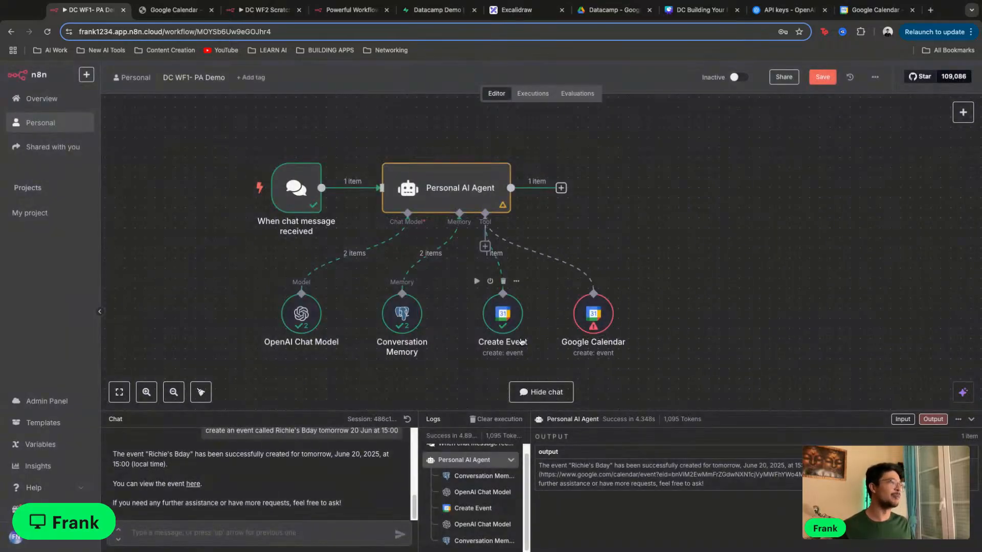
Duplicate the Create Event node, move the copy aside and delete it
right_click(510, 318)
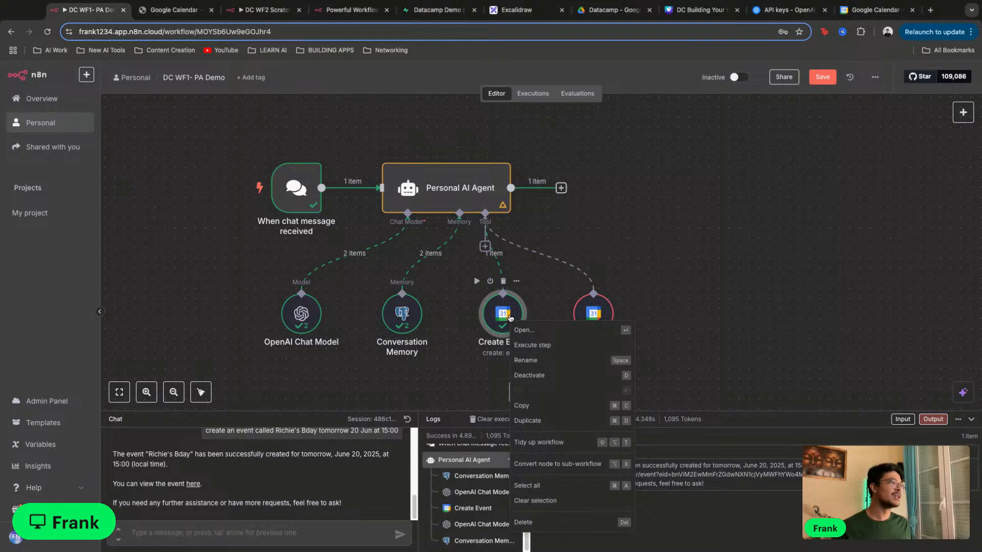
key(Escape)
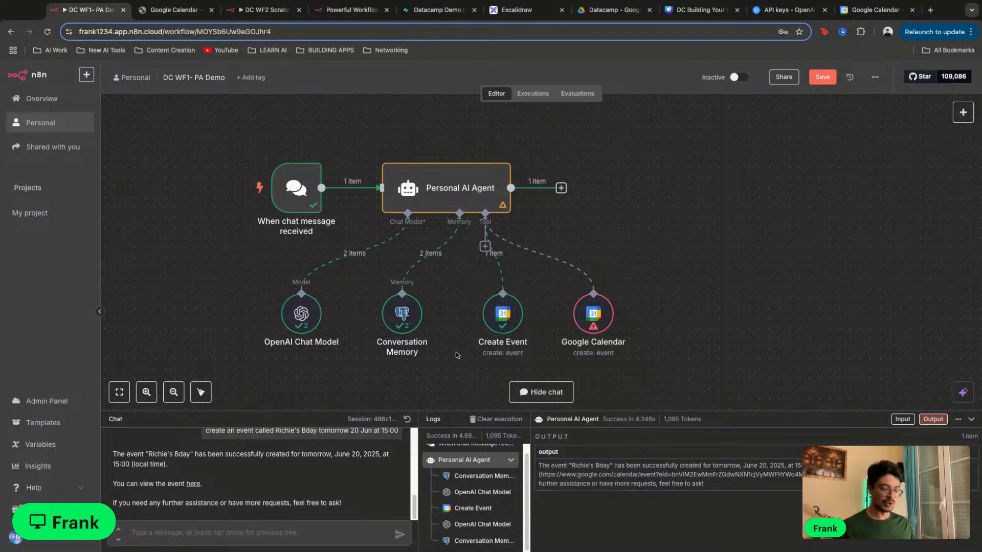
click(507, 317)
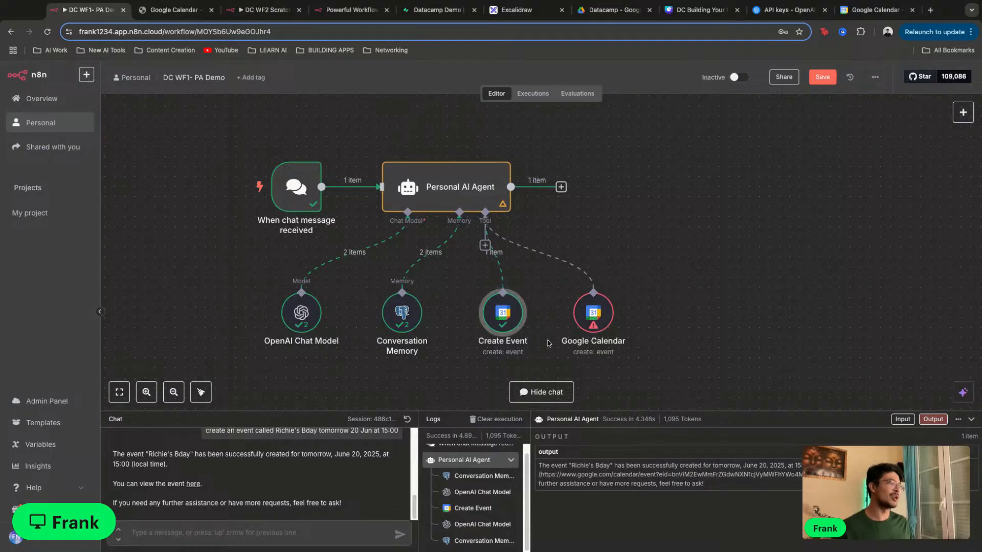
scroll(547, 343, down, 1)
key(super+d)
drag(595, 365, 714, 229)
click(705, 185)
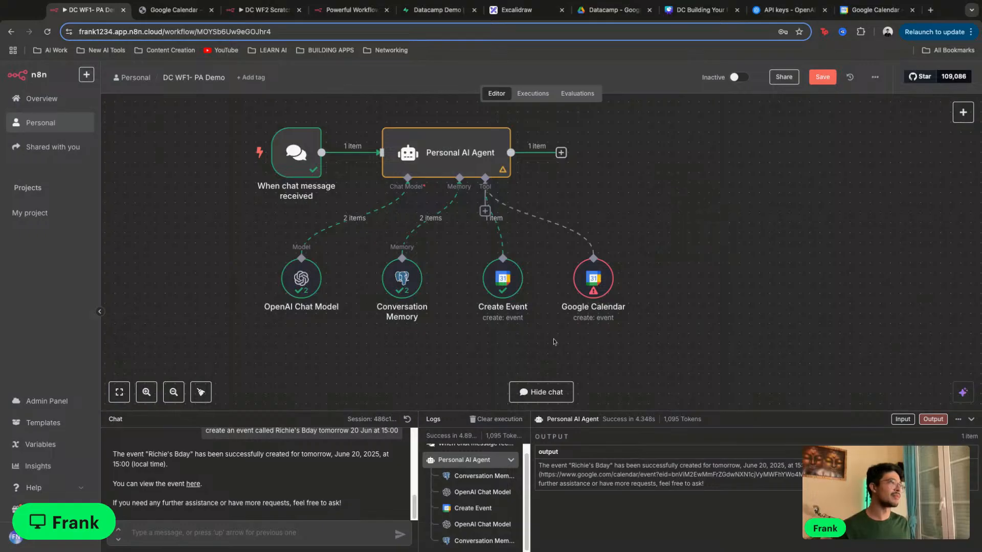
Set the new Google Calendar tool's credential to Google Calendar account, keeping its tool description on Set Automatically
double_click(591, 287)
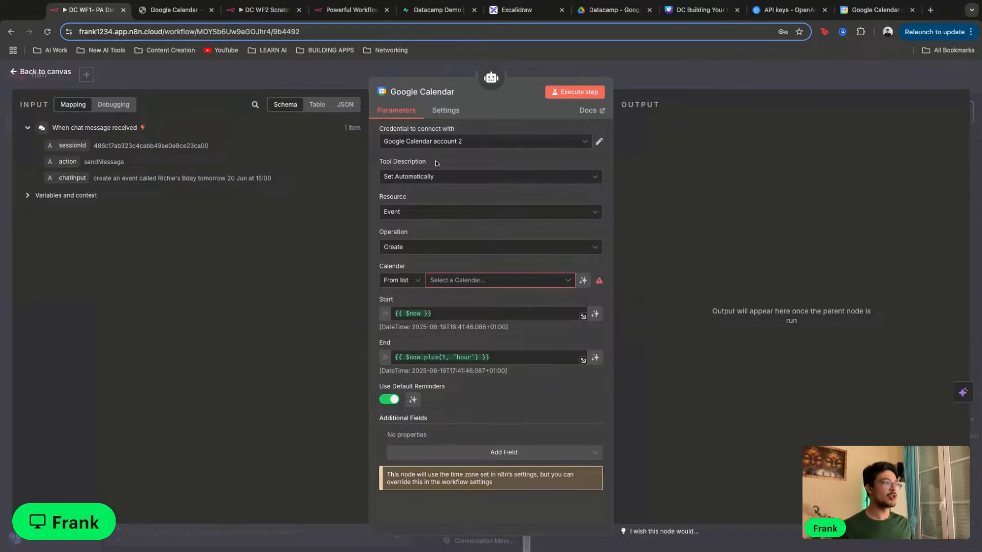
click(499, 145)
click(461, 164)
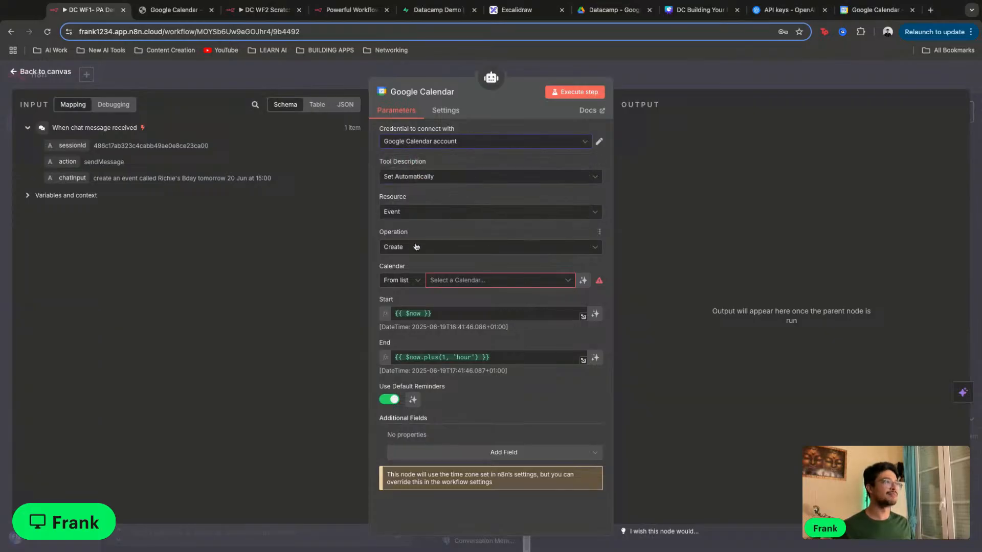
click(462, 181)
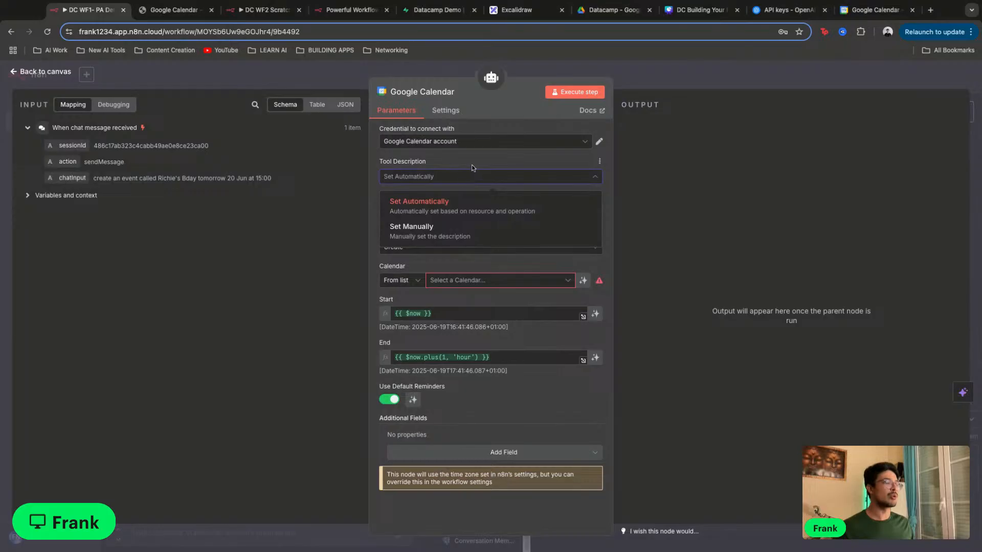
click(472, 165)
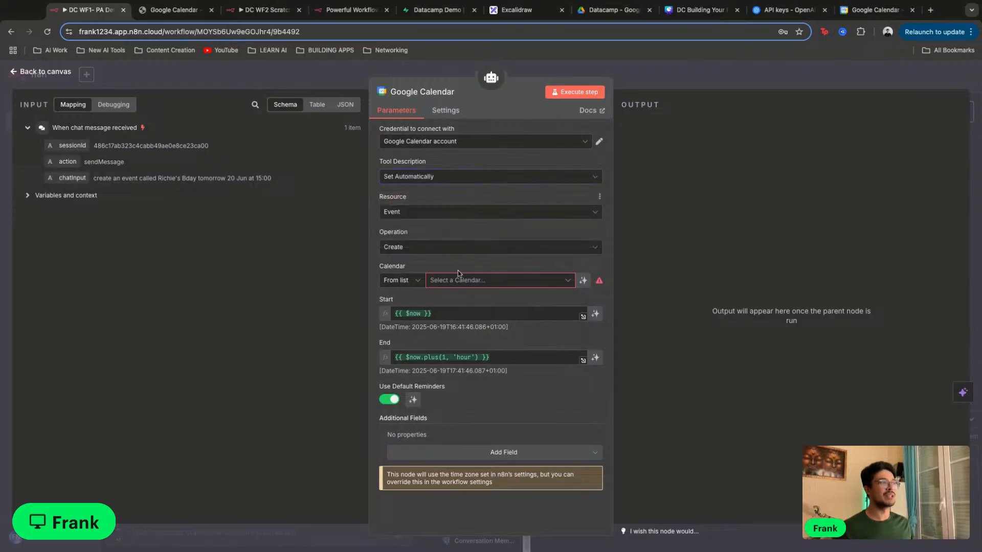
Set the tool to the Delete operation for the Event resource and select the account owner's calendar
click(458, 279)
click(460, 248)
click(460, 212)
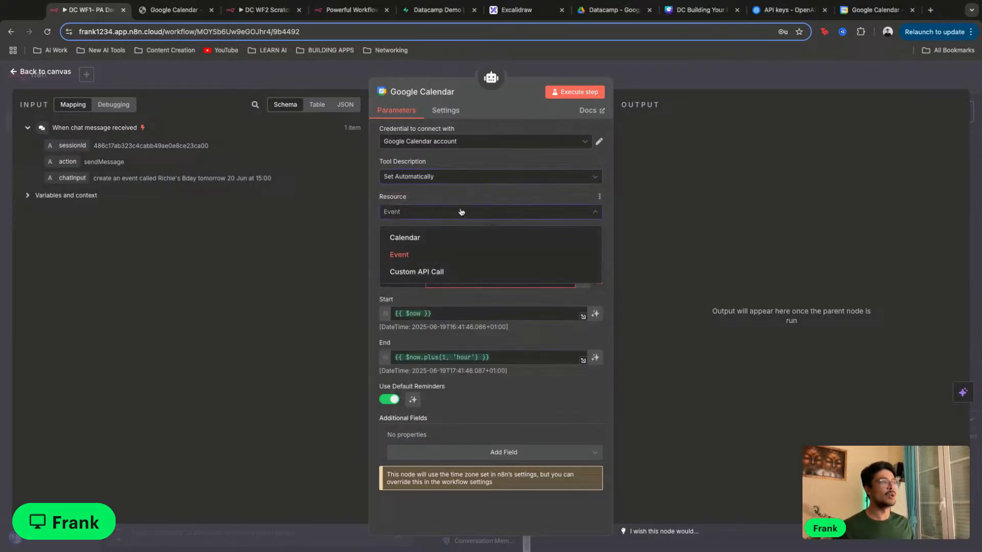
click(460, 211)
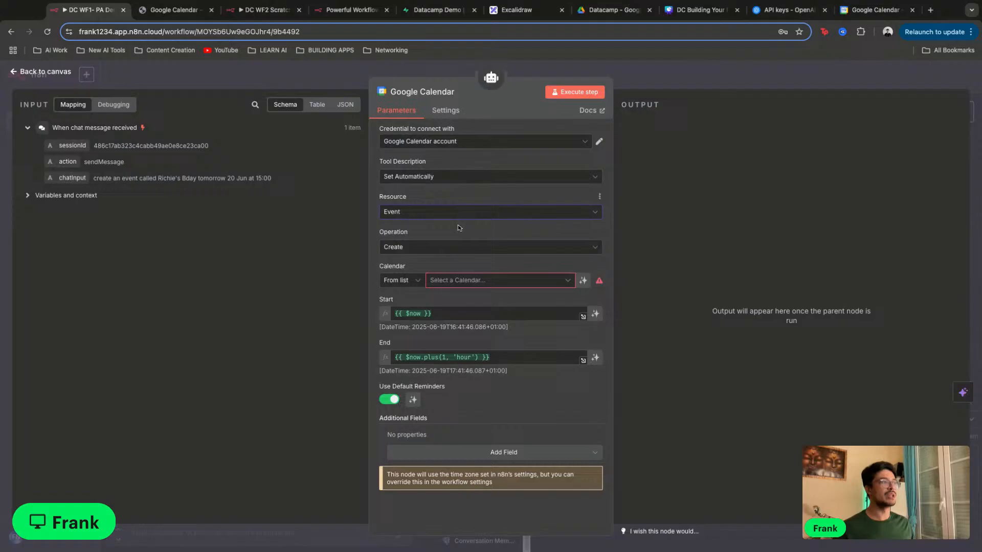
click(426, 247)
click(444, 305)
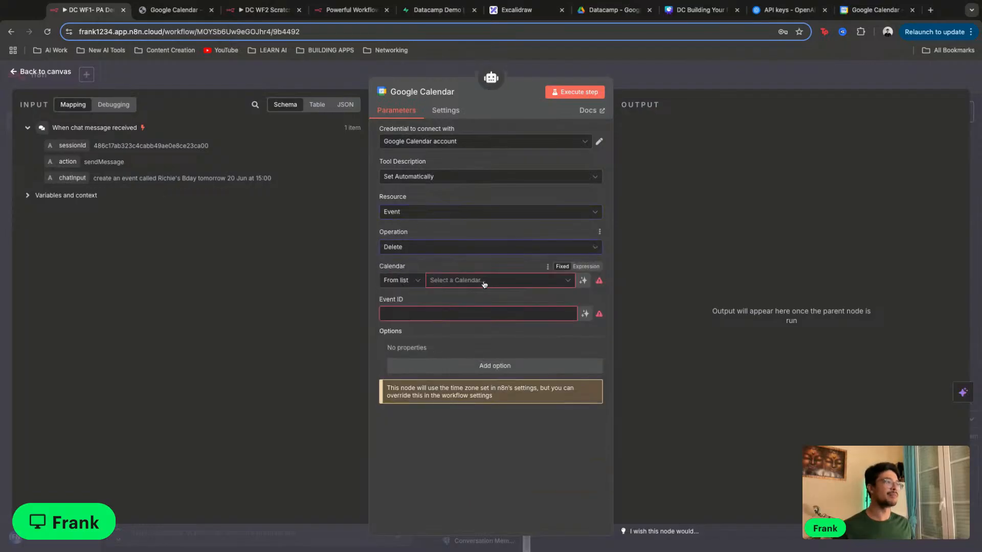
click(484, 284)
click(455, 342)
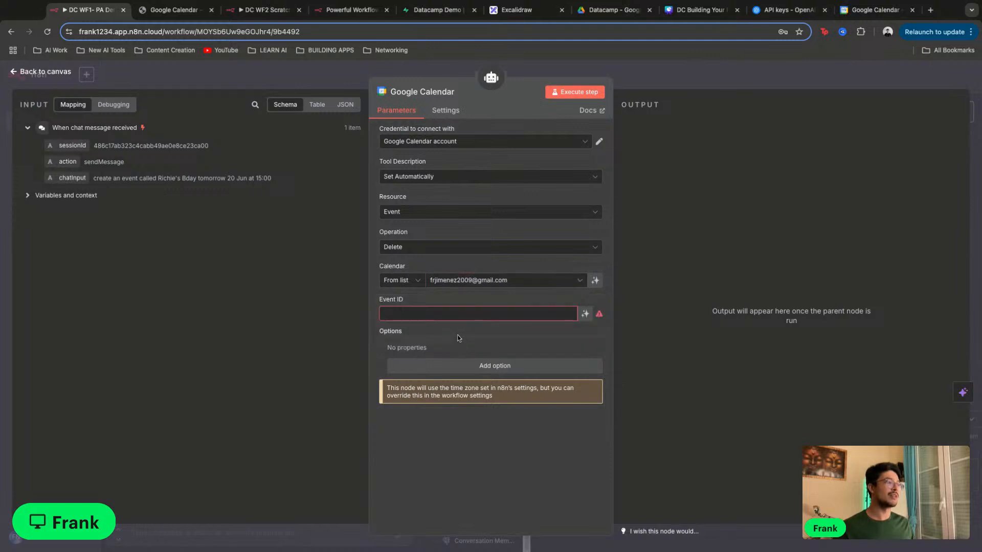
Examine the Event ID field required by the Delete operation and return to the canvas
drag(419, 301, 376, 303)
click(433, 338)
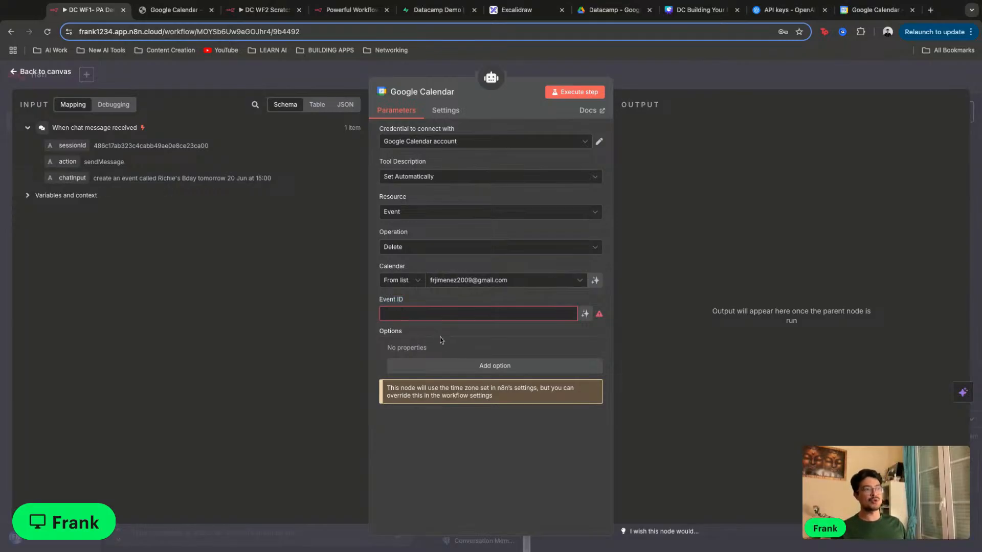
triple_click(419, 298)
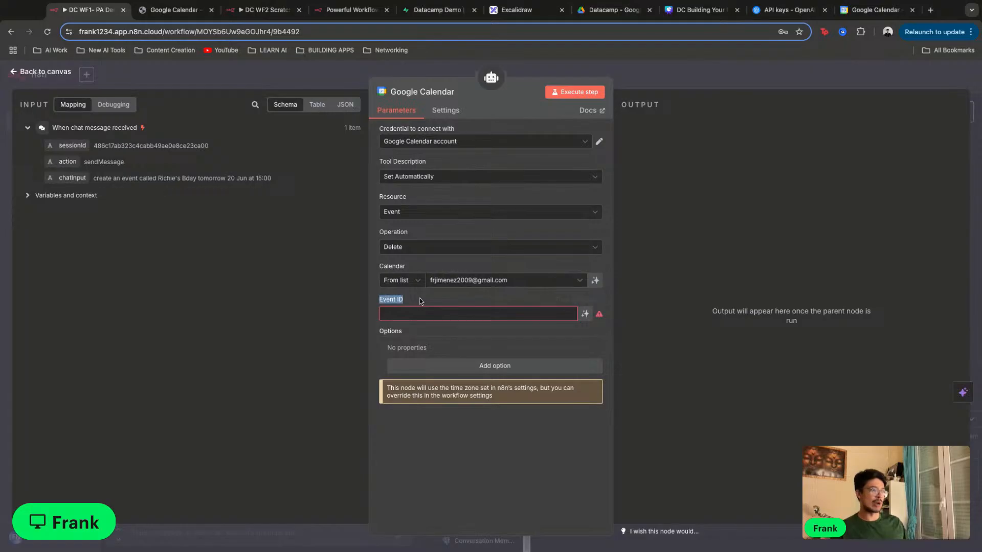
click(448, 335)
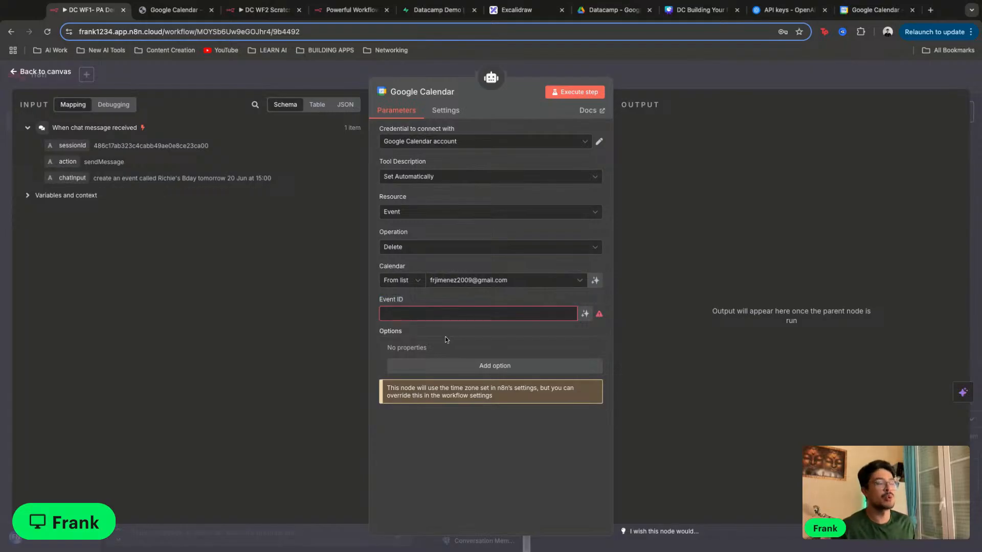
click(658, 88)
Move the Google Calendar delete tool well to the right of Create Event and slightly above it
drag(599, 288, 710, 228)
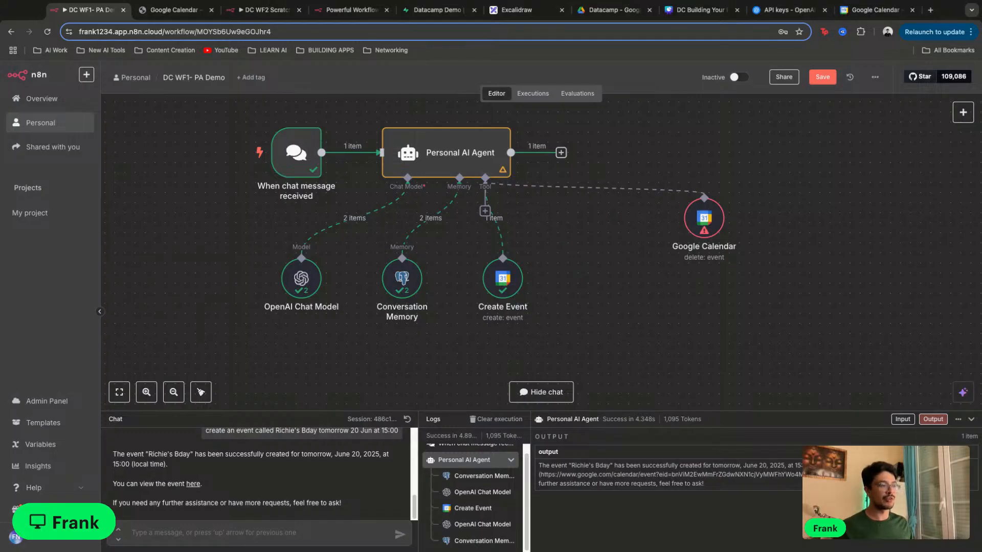
scroll(561, 262, up, 3)
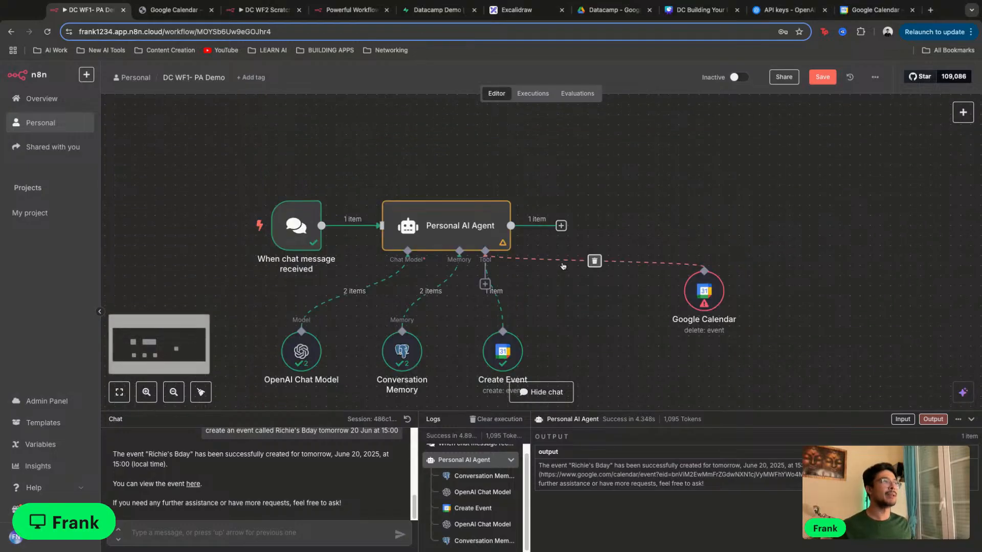
scroll(563, 264, down, 2)
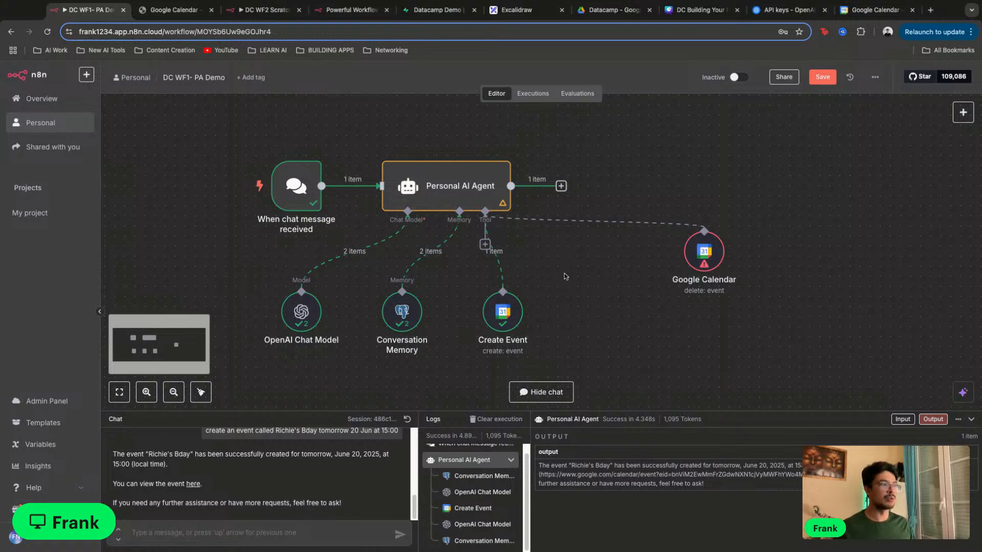
drag(704, 251, 694, 262)
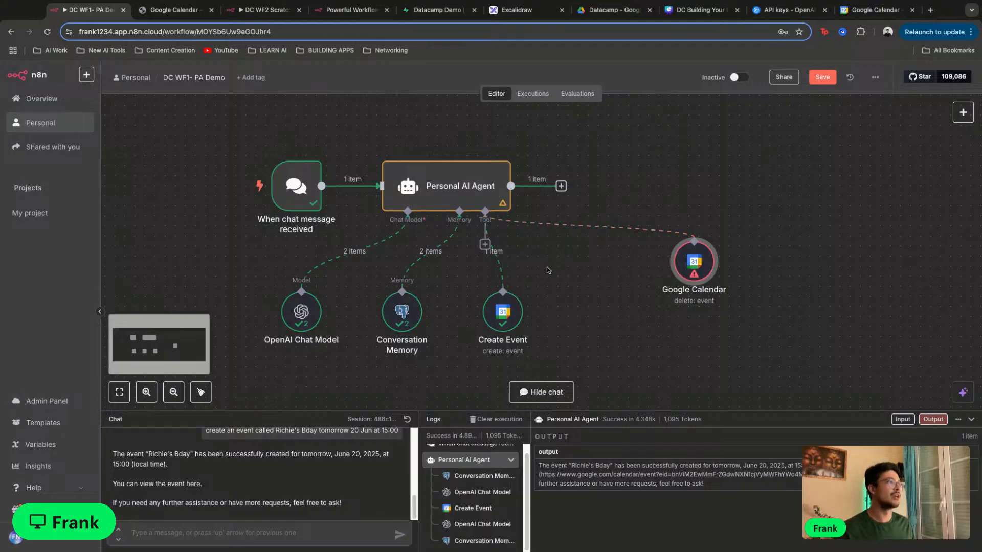
Add a sticky note in the empty area beyond the Google Calendar delete tool and widen it into a large rectangle
scroll(559, 268, down, 2)
scroll(559, 268, right, 4)
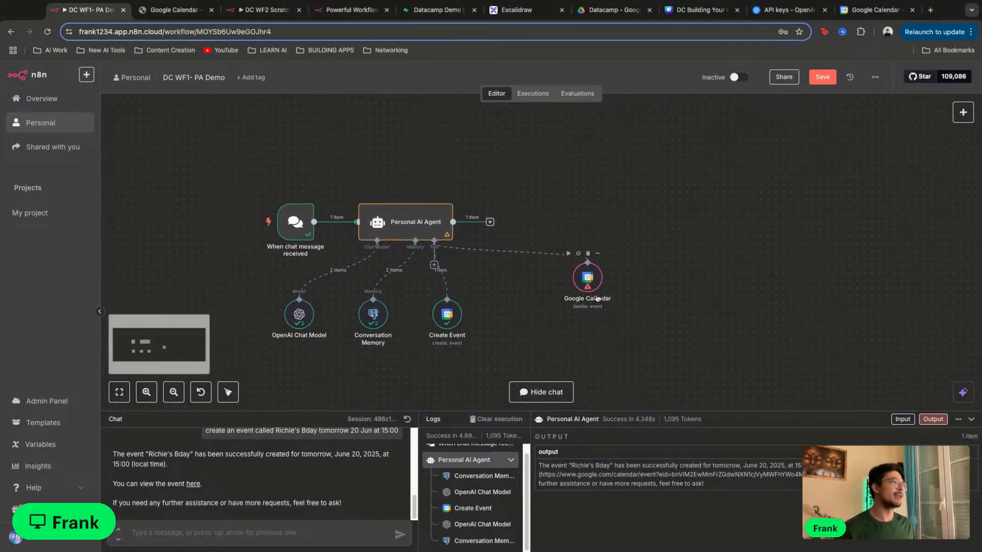
right_click(662, 173)
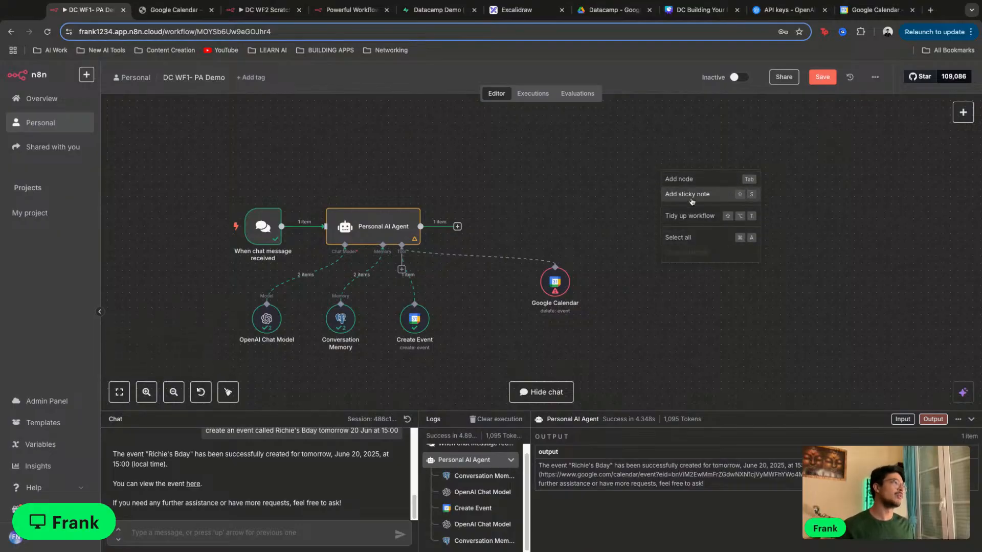
right_click(666, 168)
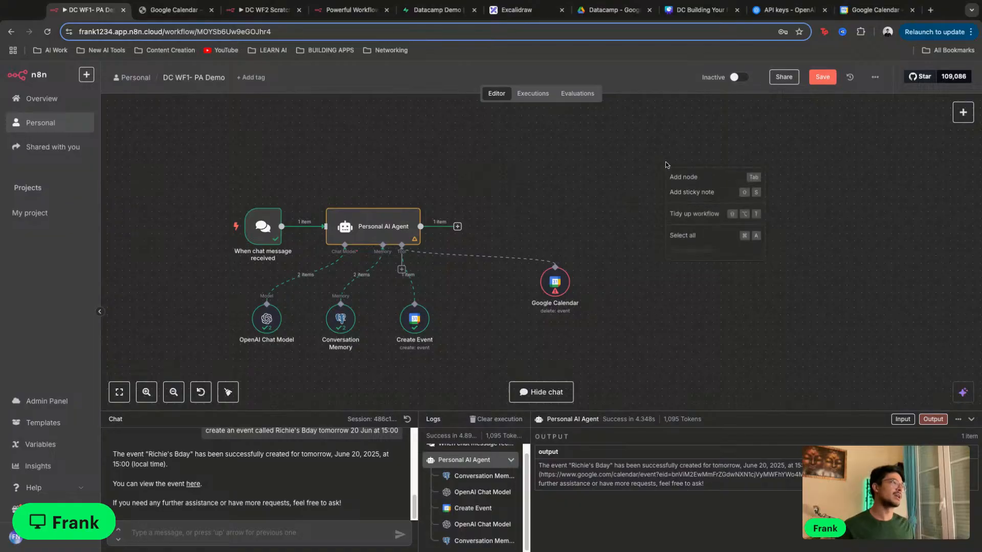
click(719, 200)
drag(701, 247, 821, 274)
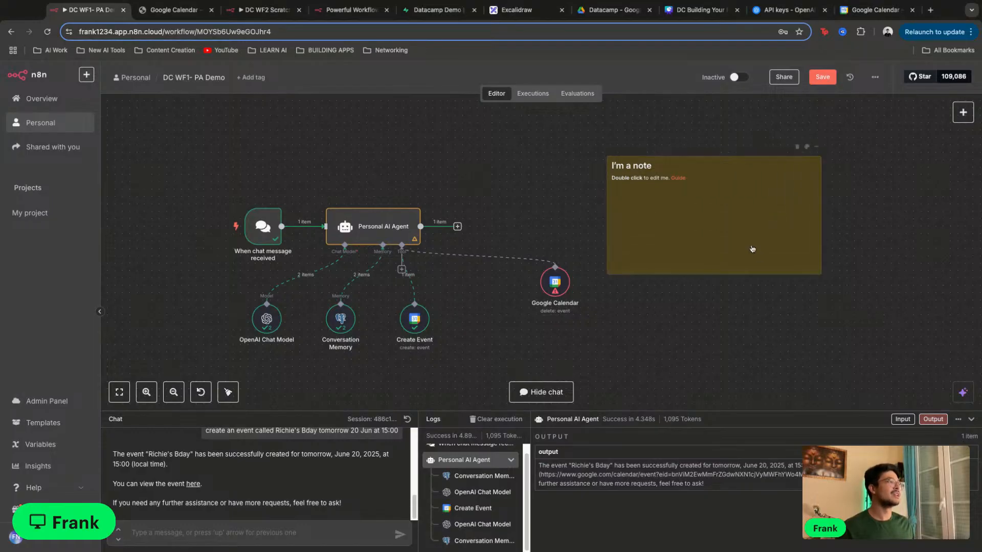
Replace the sticky note's default text with the second-level heading "Notes"
double_click(752, 249)
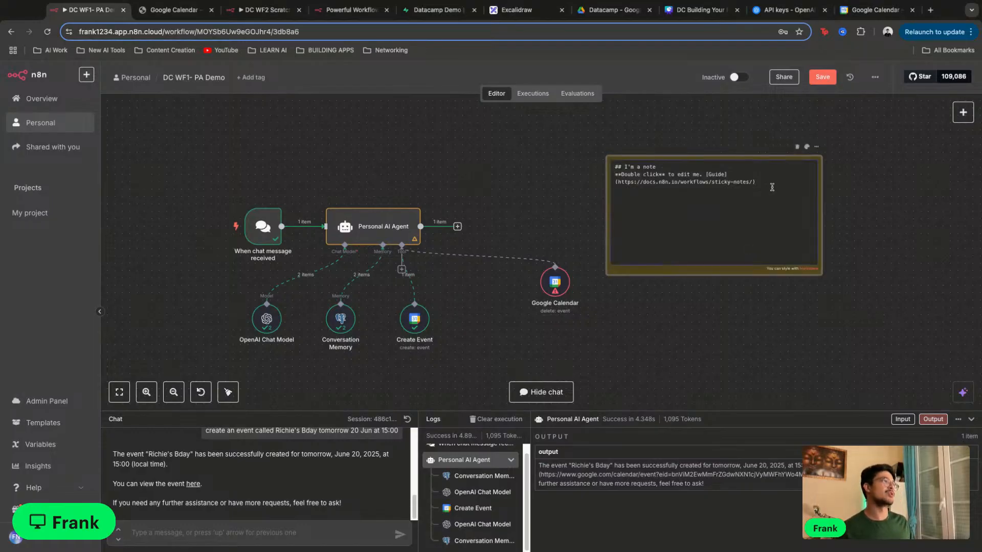
drag(771, 181, 625, 167)
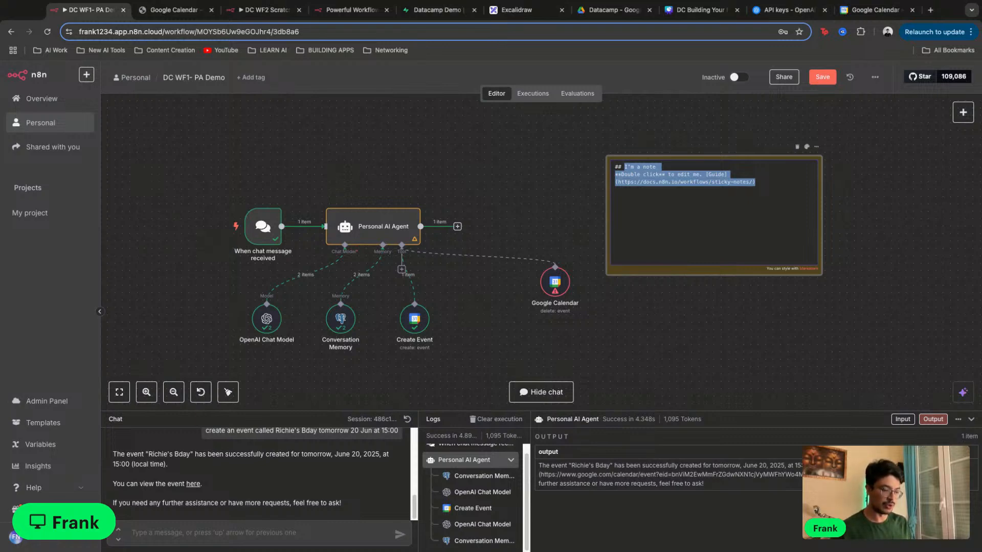
text(Notes  )
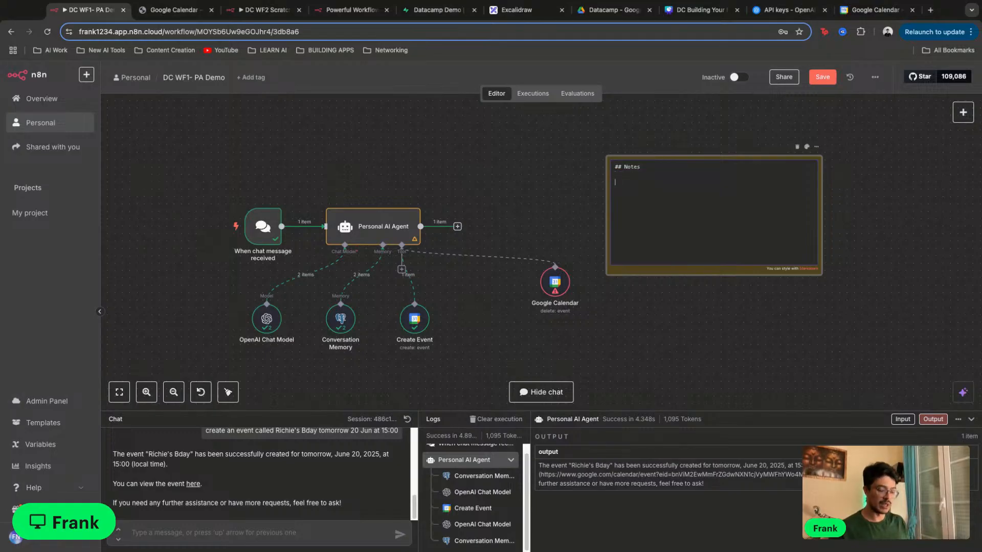
Add the line "Event ID before doign certain actions on GC" to the note, followed by the bullet "Delete Event"
text(Event ID)
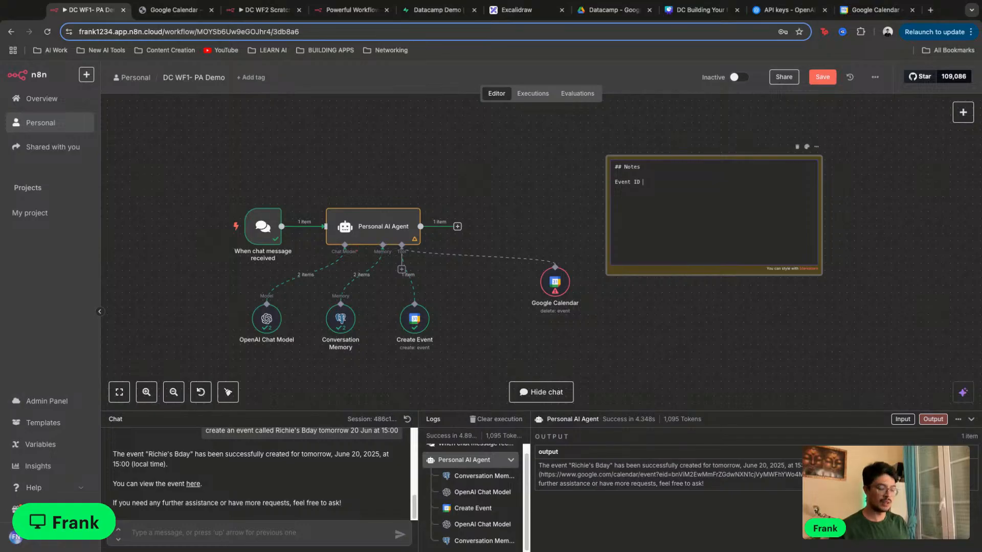
text( before)
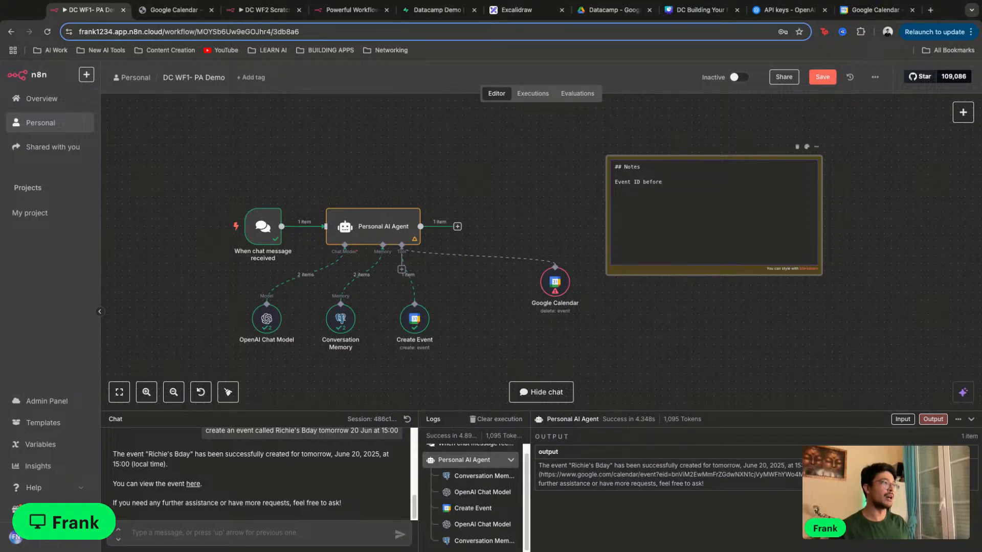
text( doign certain )
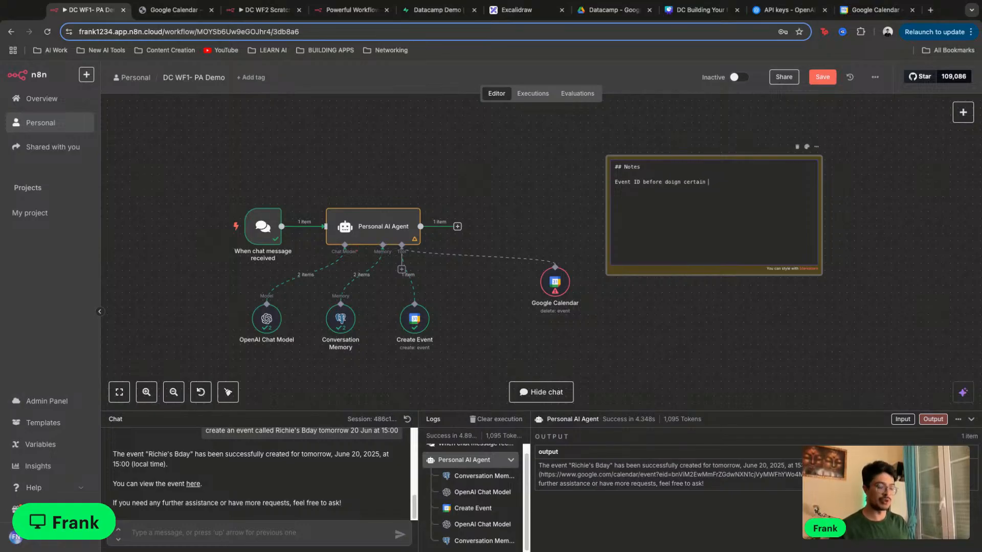
text(actions on GO)
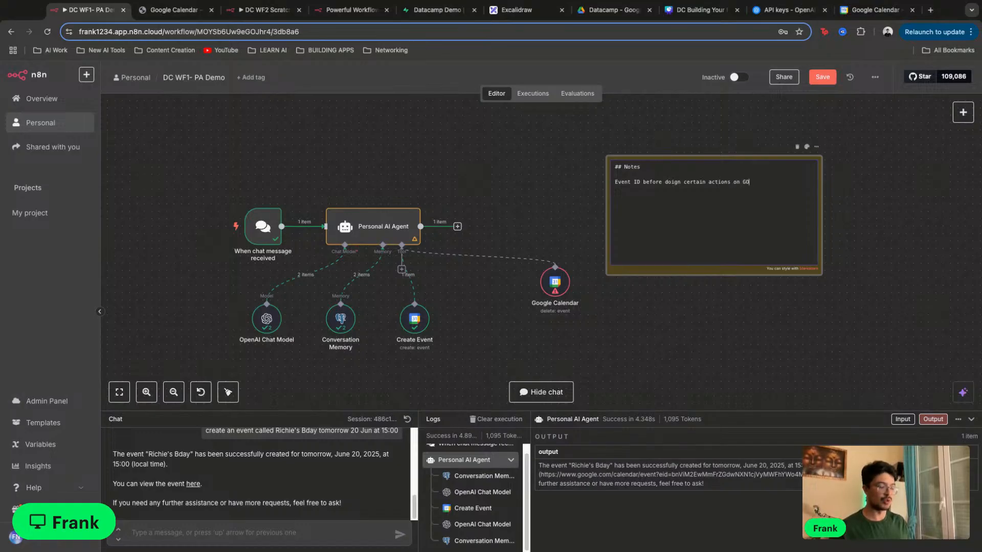
key(Return)
text(-)
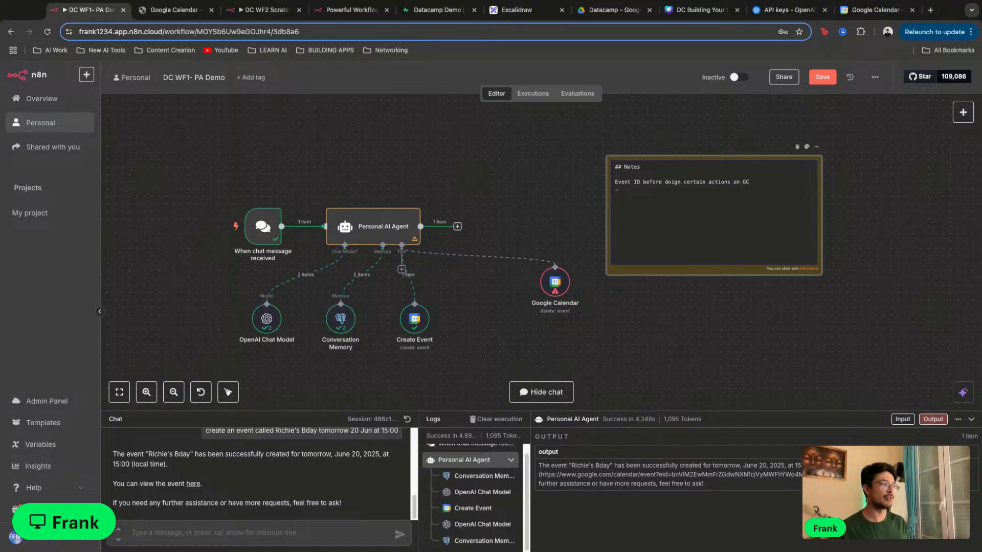
text( Delete)
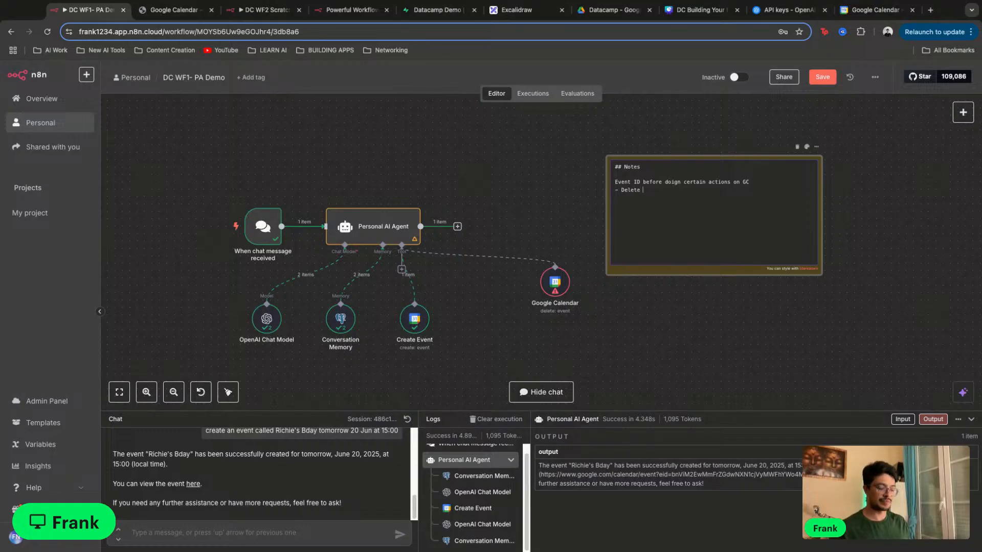
text( Calvent)
key(Return)
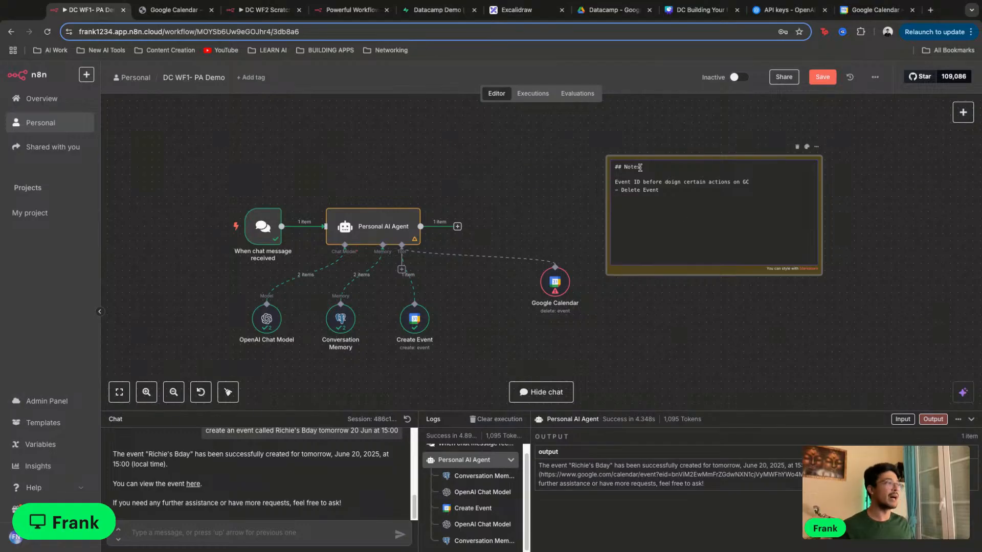
Add the sample Markdown headings "### H3", "## H2" and "# H1" below the bullet and finish editing the note
scroll(639, 167, up, 5)
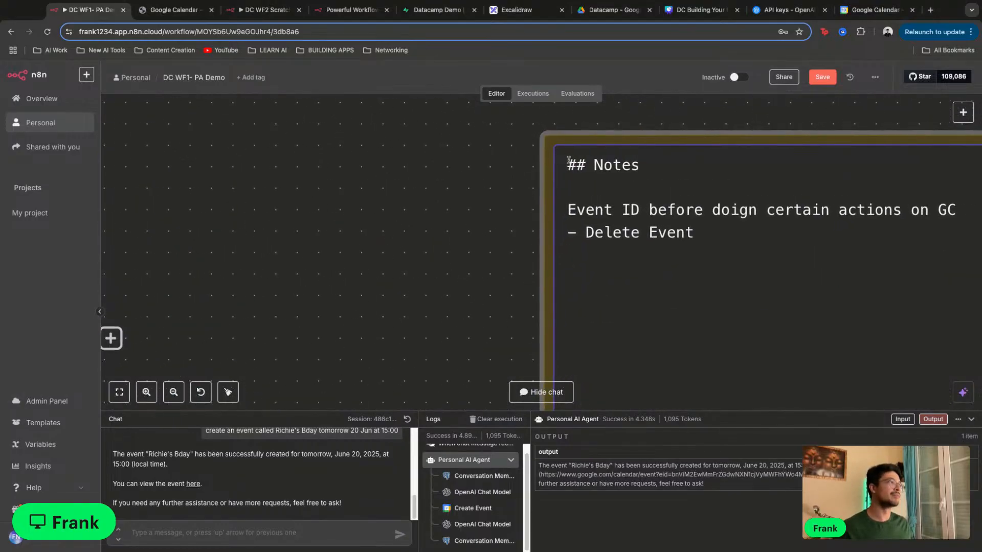
scroll(587, 166, down, 5)
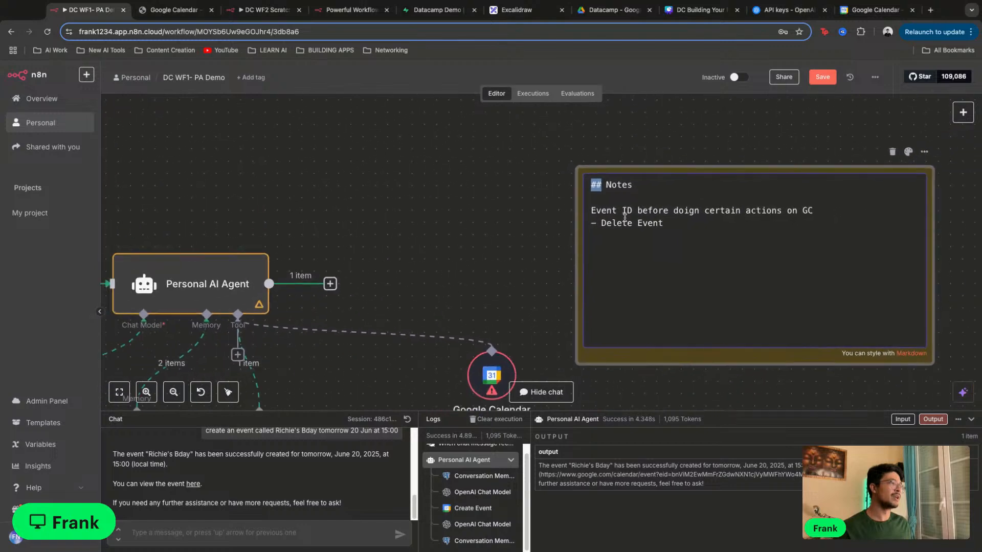
scroll(654, 227, up, 1)
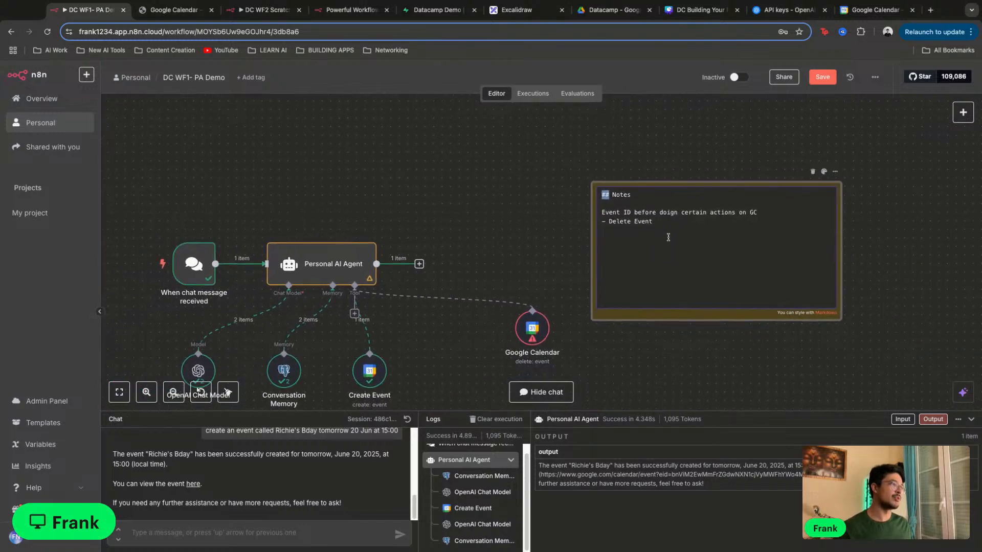
click(668, 236)
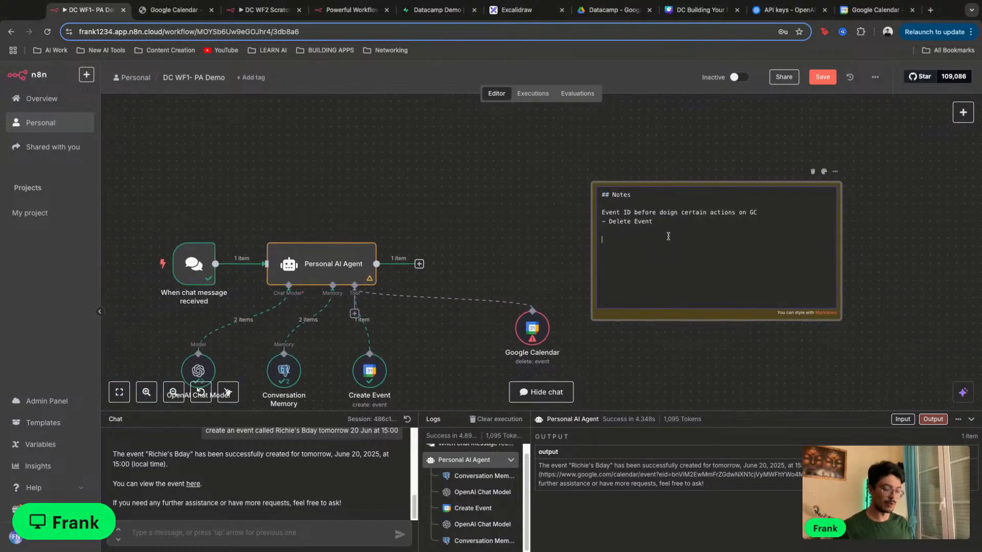
text(##)
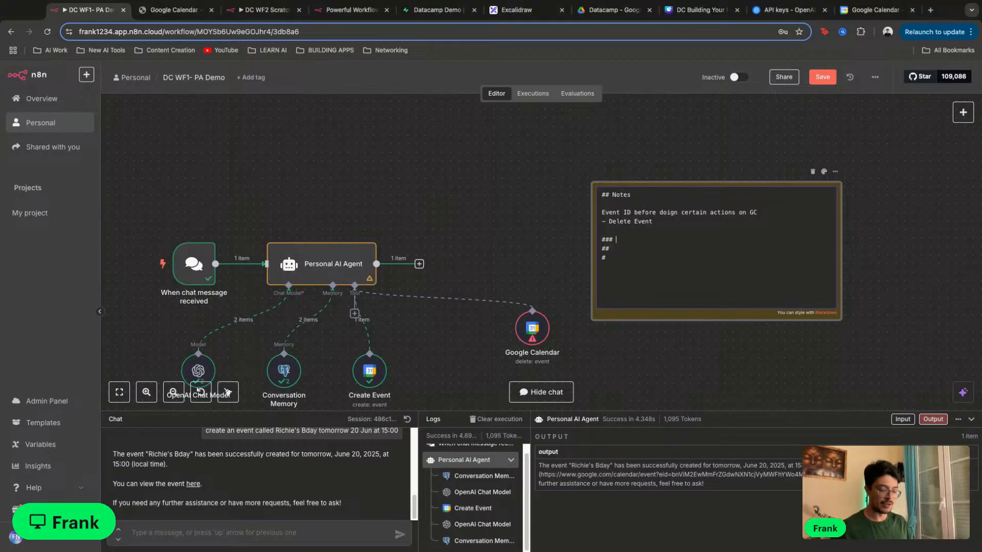
click(680, 252)
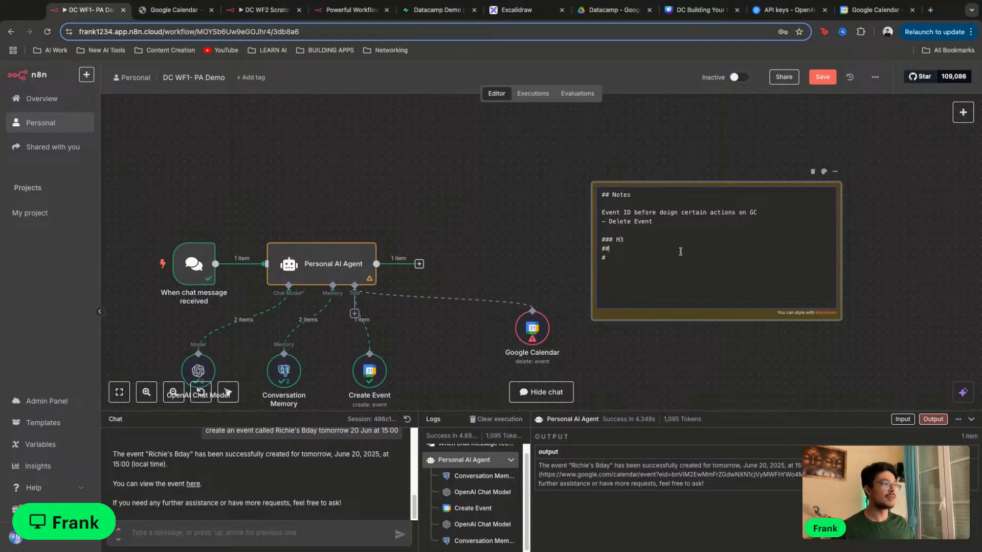
text(H2)
click(686, 258)
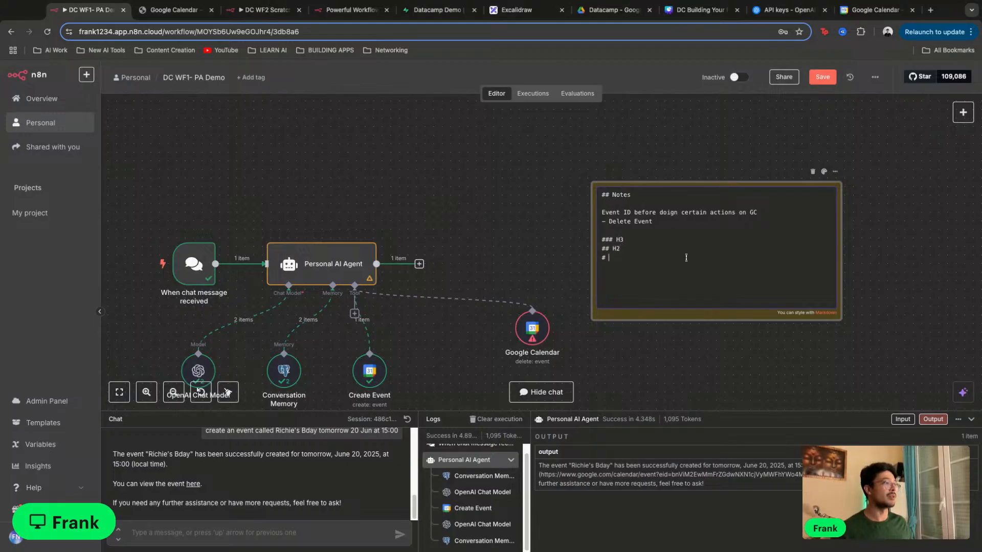
text(H1)
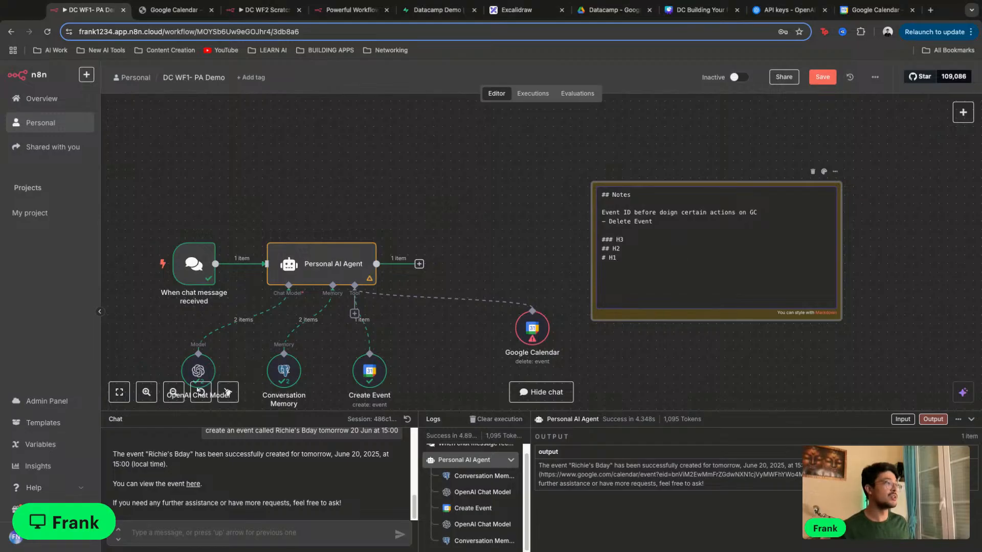
click(678, 305)
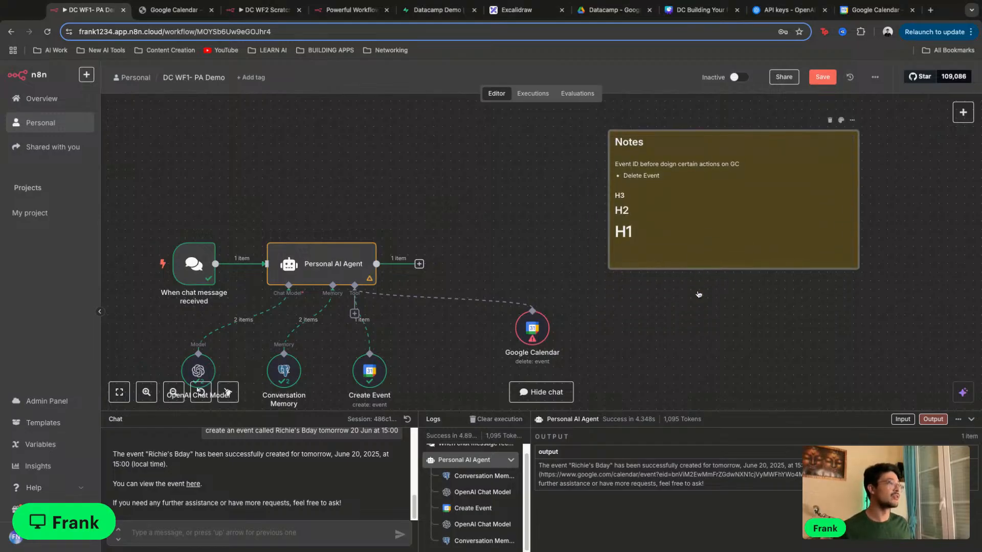
scroll(733, 321, down, 2)
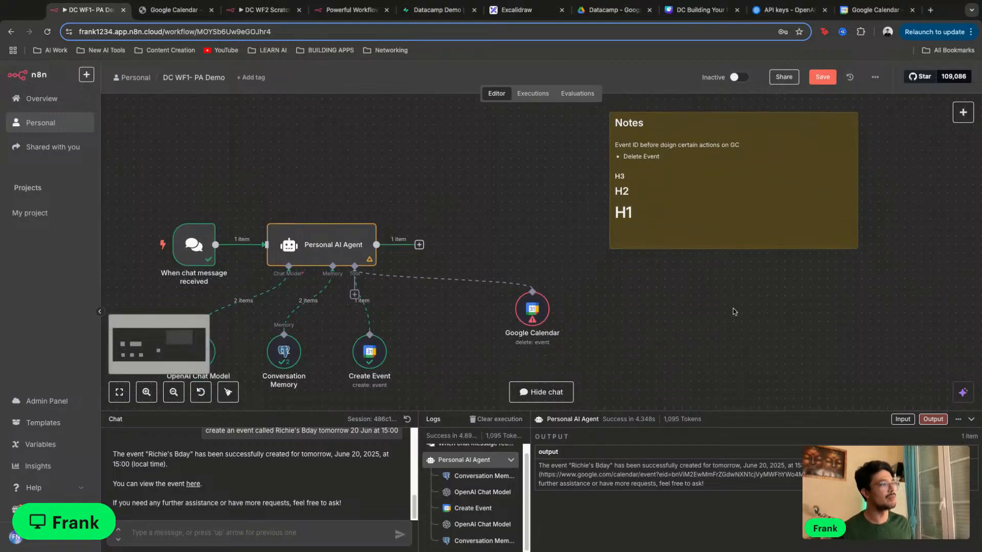
scroll(734, 304, down, 4)
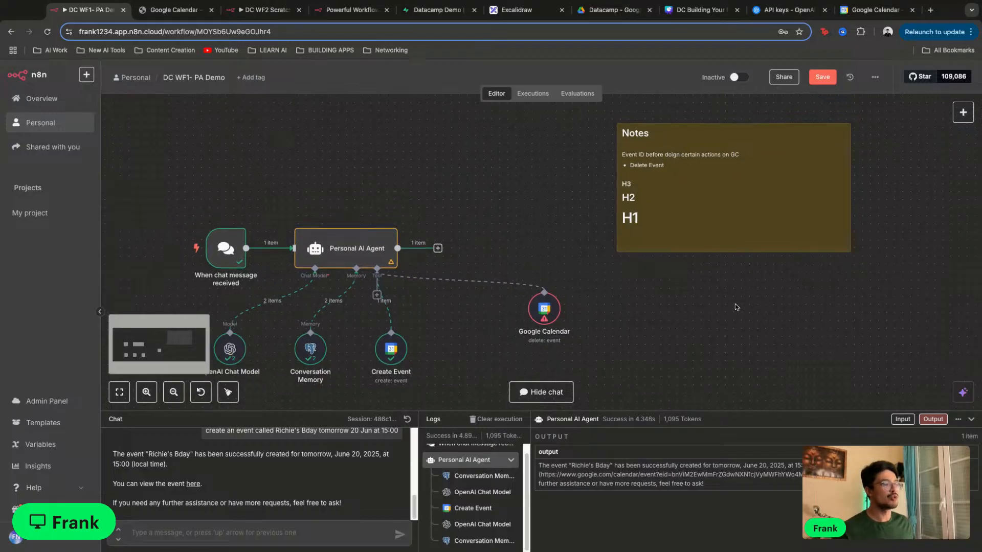
scroll(643, 302, up, 3)
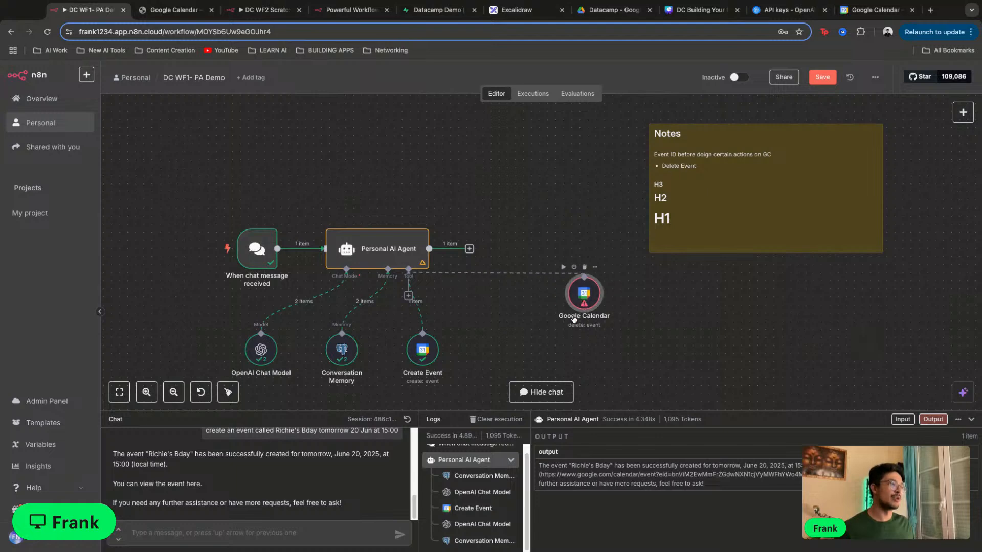
click(408, 295)
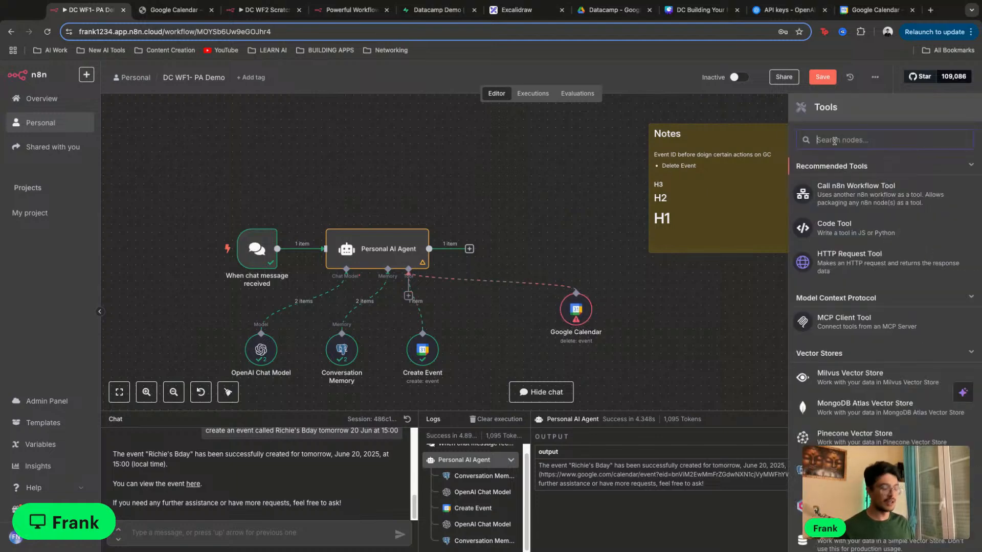
text(google)
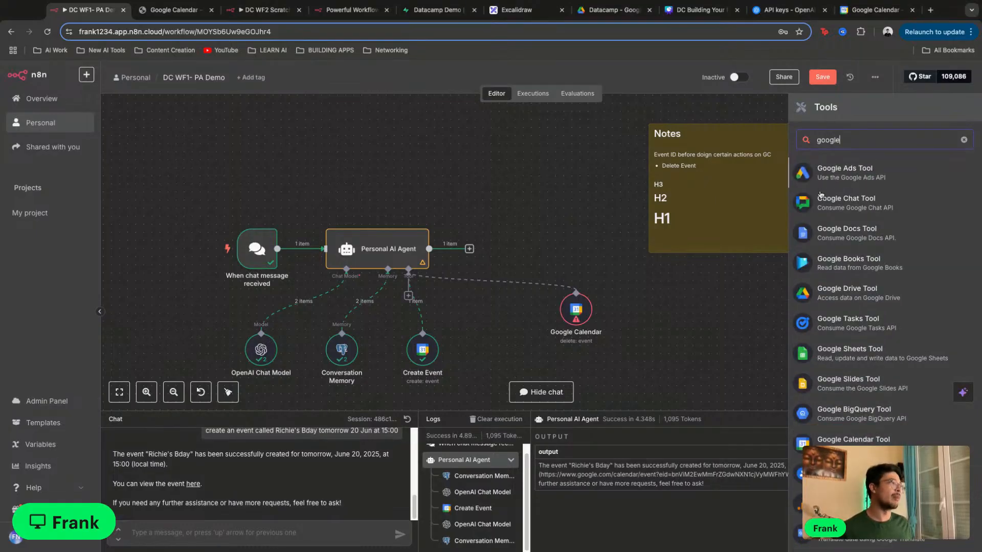
Duplicate the Create Event tool and place the copy directly to its right, level with the original
click(428, 357)
key(super+d)
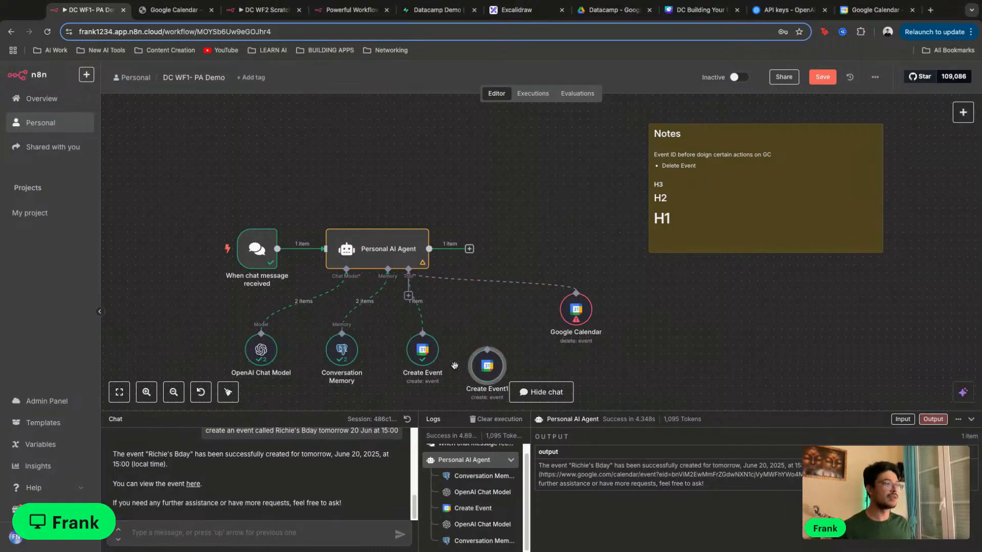
drag(484, 369, 488, 353)
scroll(549, 353, down, 1)
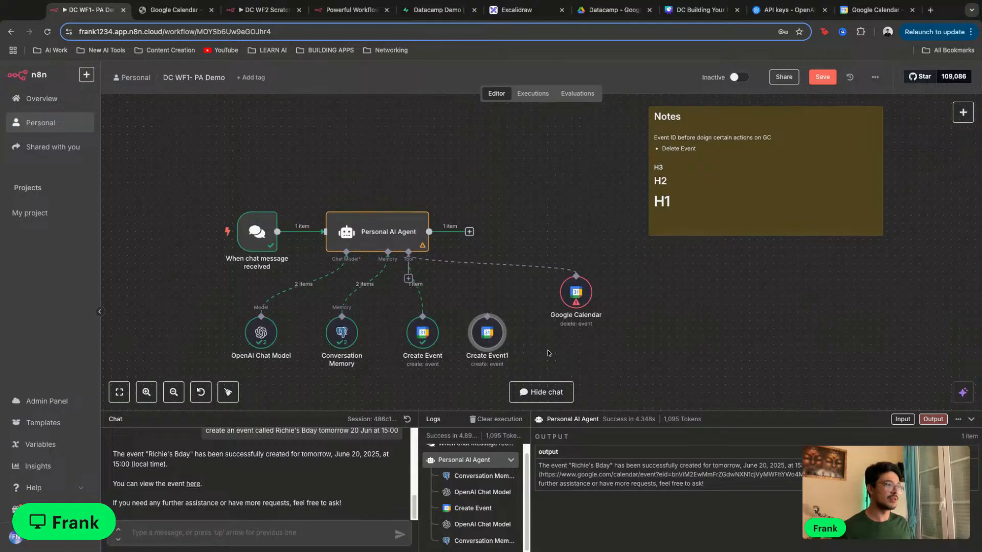
Connect the duplicated calendar tool to the Personal AI Agent's tool input and rename it GetManyEvents
mouse_move(413, 286)
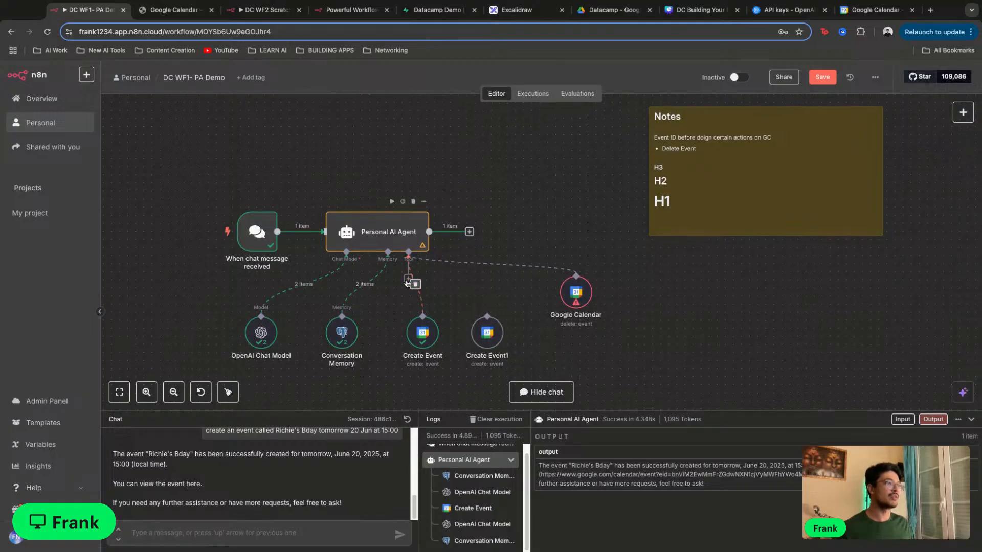
right_click(492, 337)
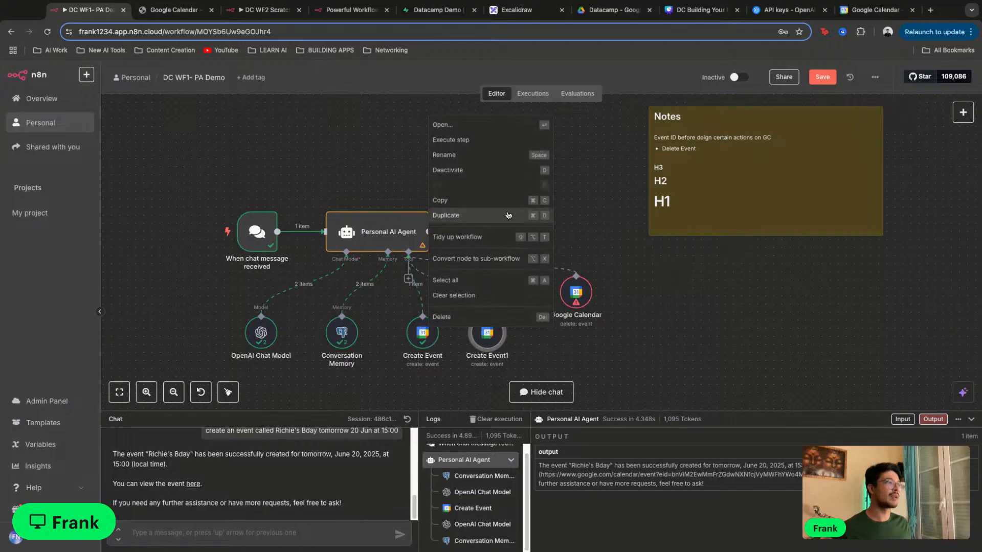
click(496, 156)
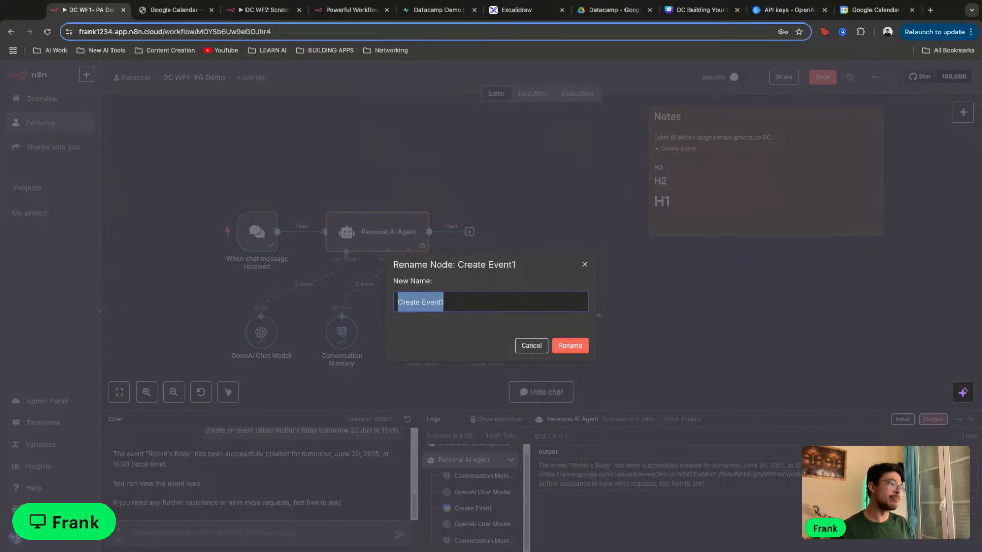
text(Get)
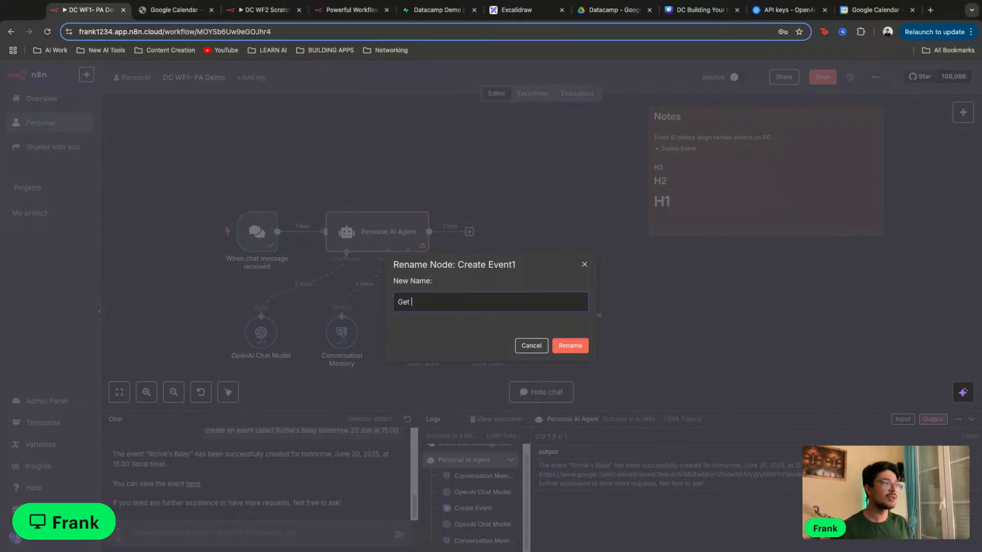
text(ManyV)
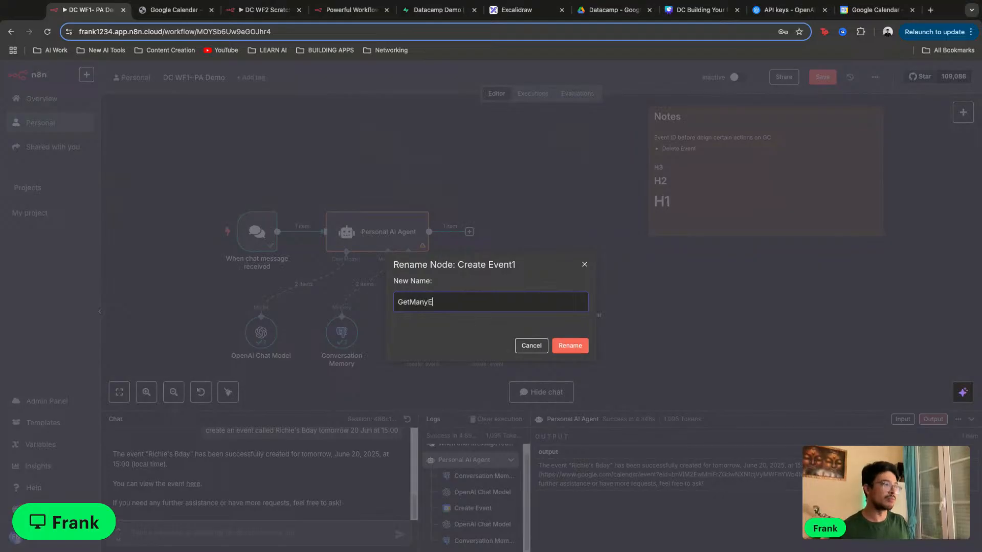
text(vents)
key(Return)
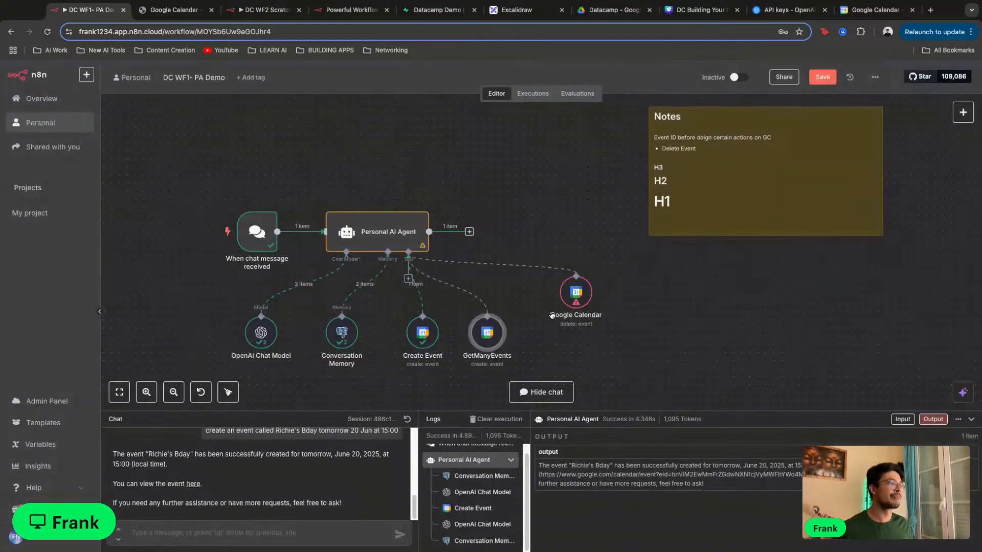
Open the GetManyEvents tool and replace its description with "Get many events in Google Calendar"
double_click(489, 343)
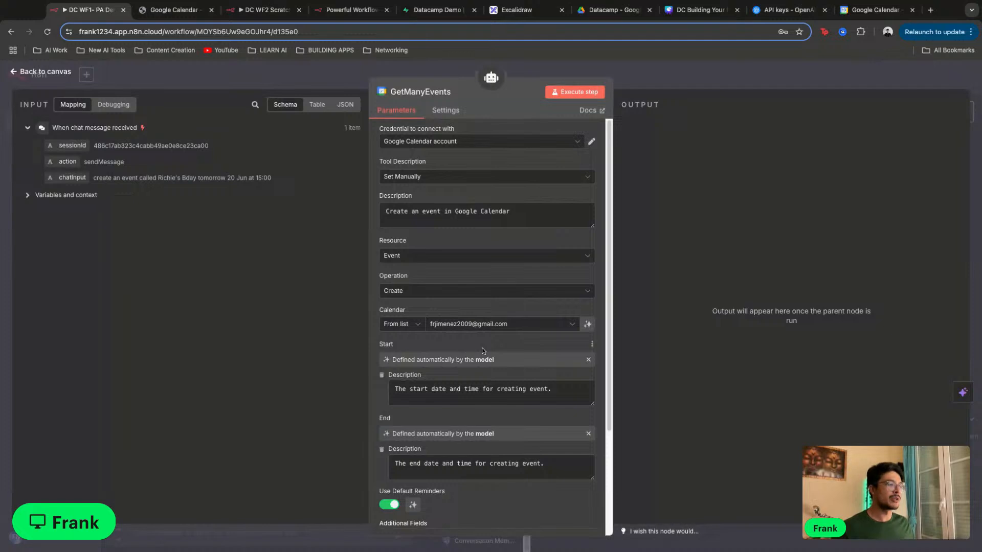
click(387, 212)
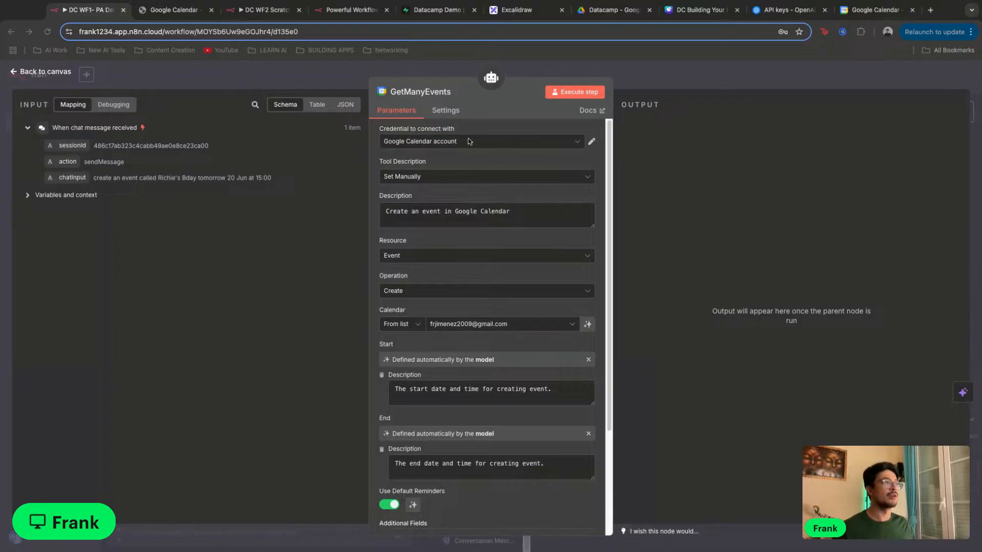
triple_click(519, 208)
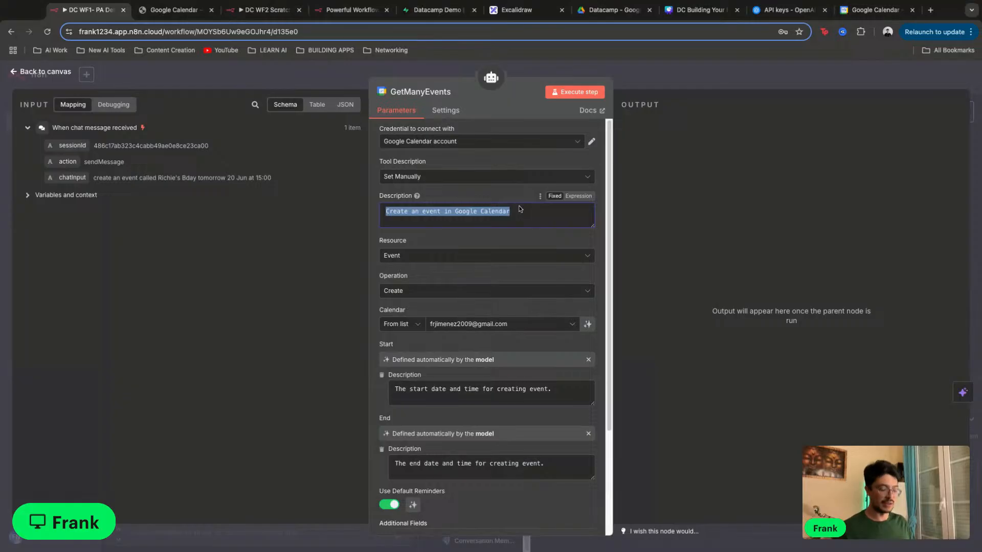
text(Get many)
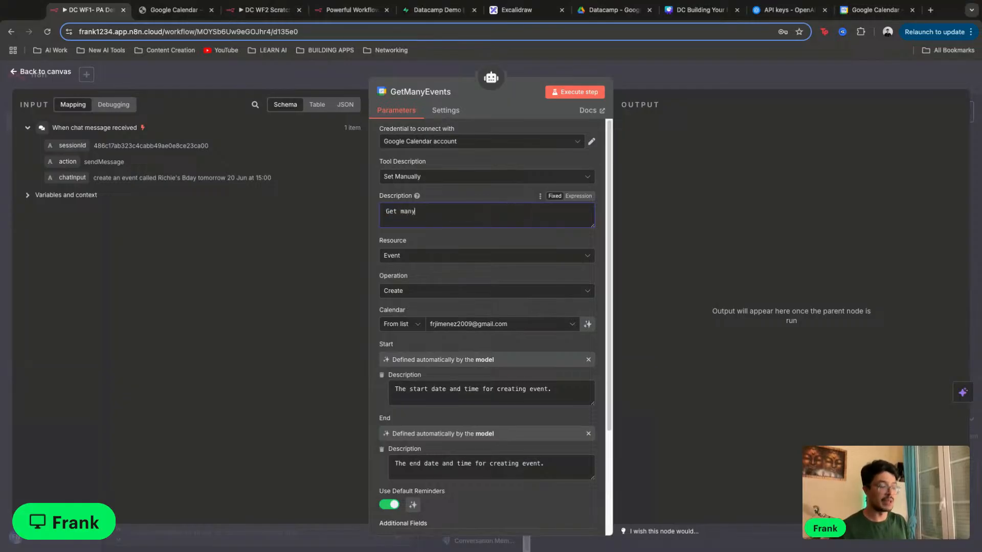
text( events )
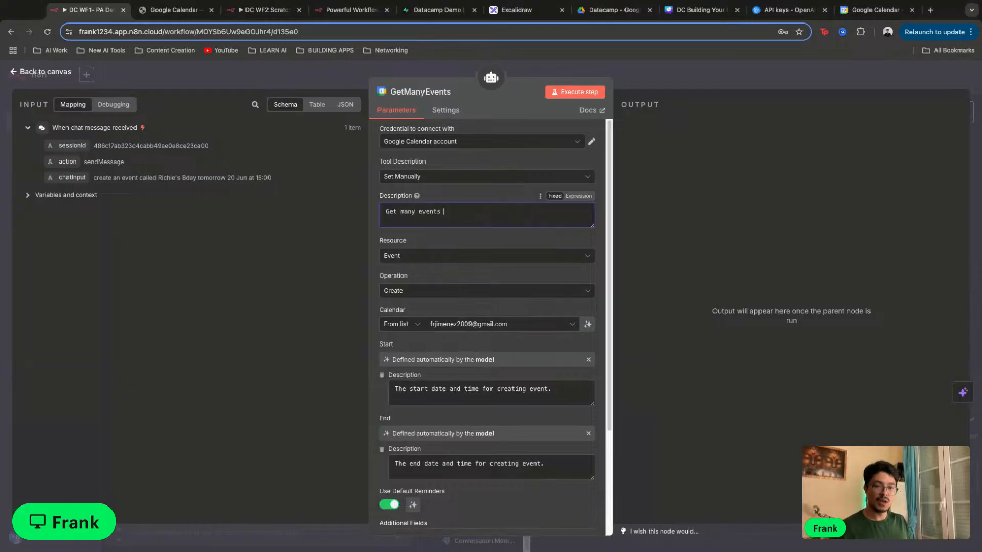
text(in Google Calendar)
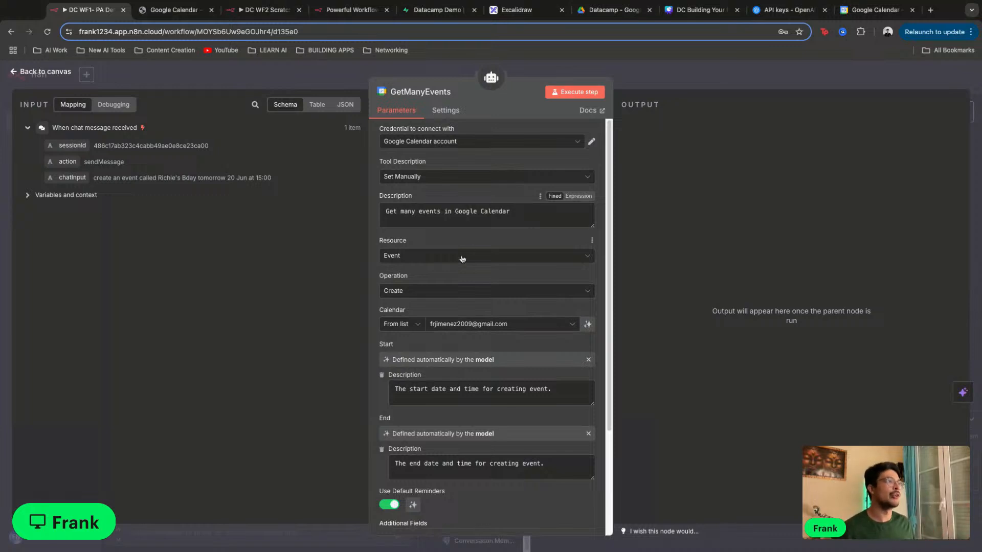
Set the GetManyEvents tool's operation to Get Many
click(453, 292)
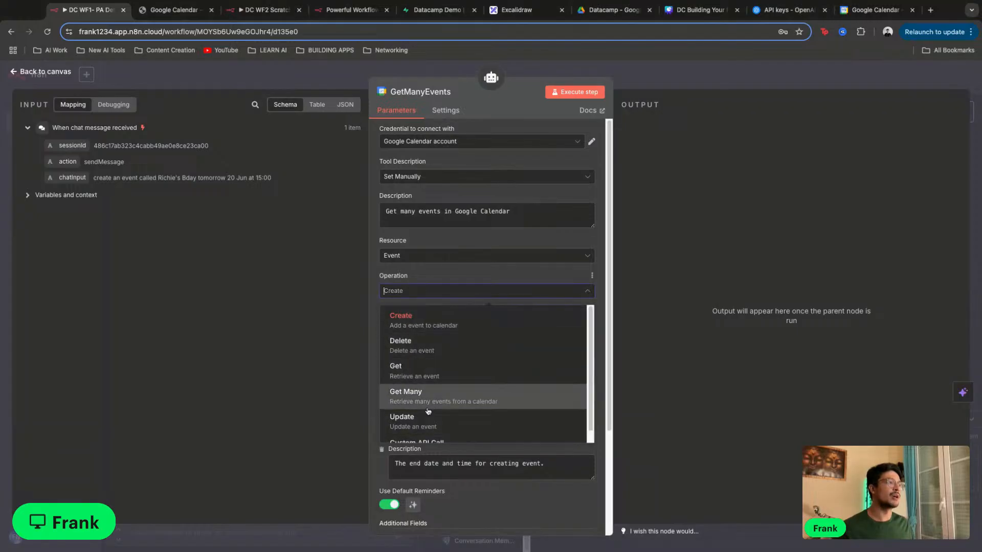
scroll(430, 409, down, 1)
click(446, 382)
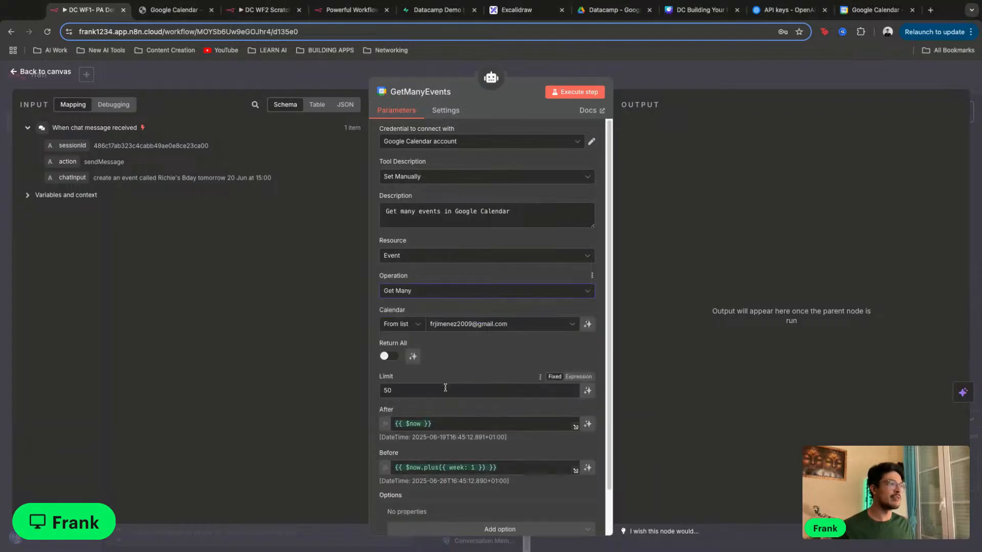
scroll(476, 343, down, 1)
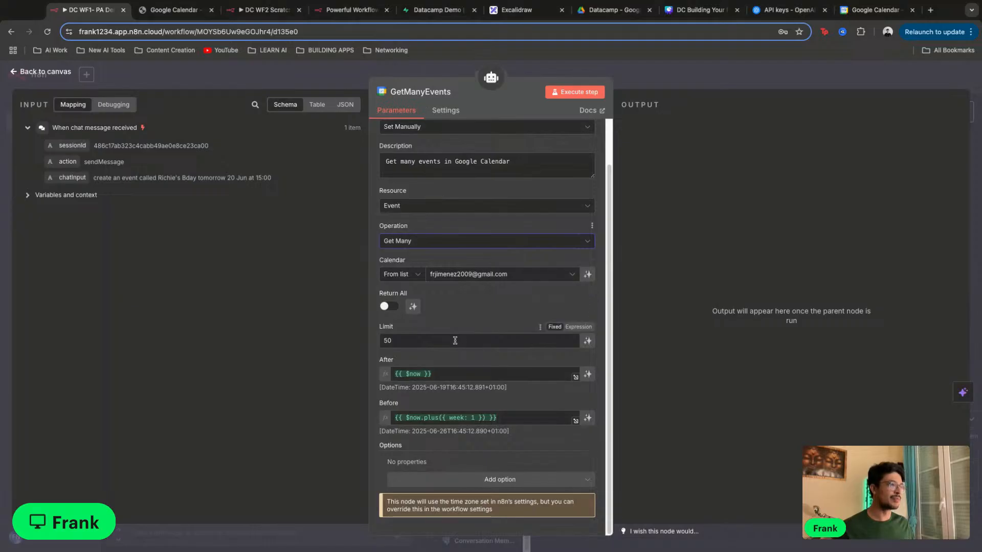
double_click(456, 340)
click(421, 330)
double_click(415, 342)
click(447, 337)
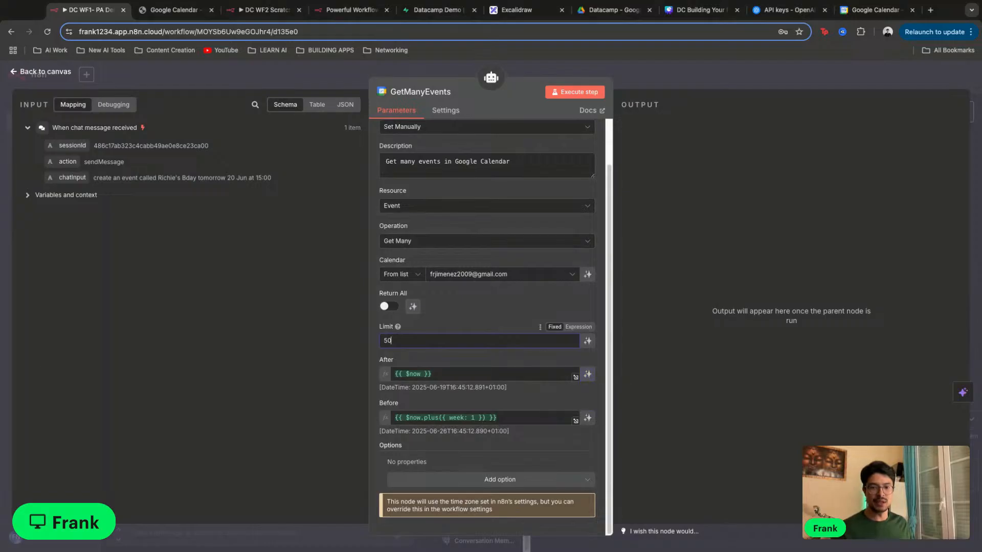
Let the AI model define the tool's After and Before values automatically
click(587, 375)
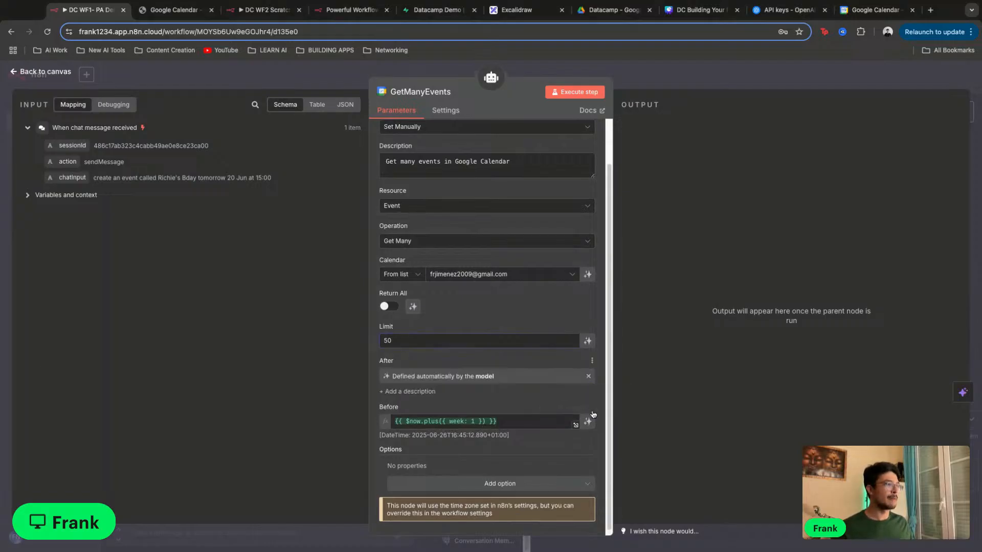
click(588, 420)
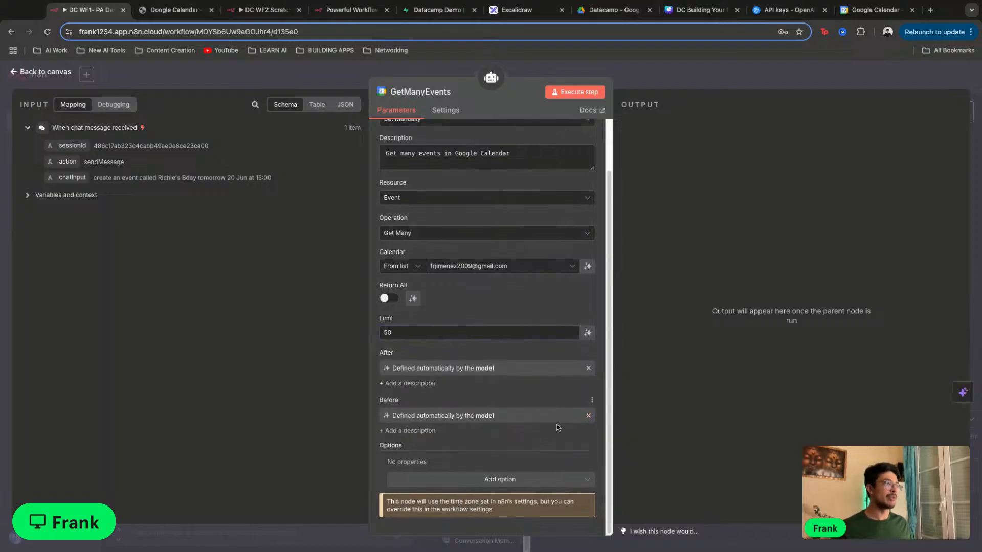
scroll(557, 428, down, 1)
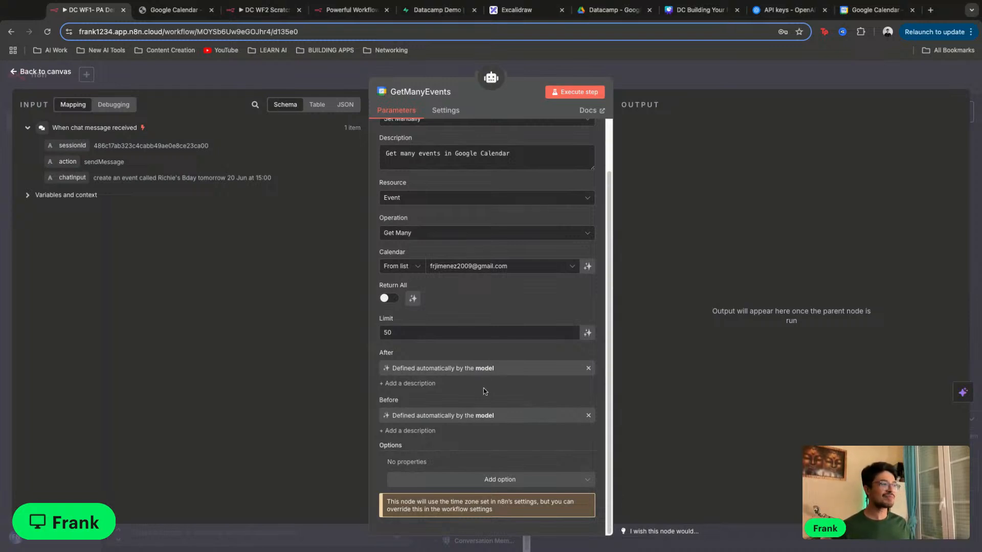
scroll(484, 394, up, 2)
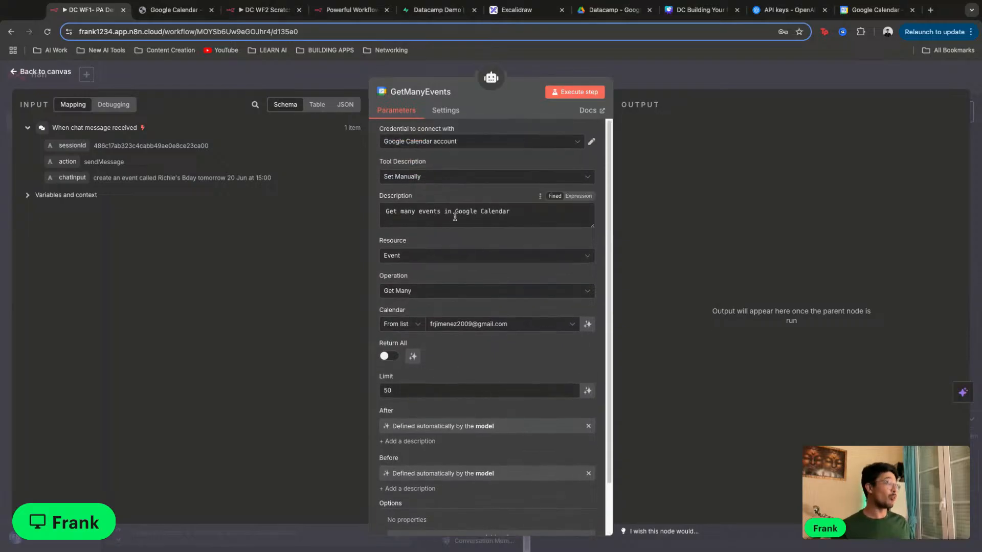
scroll(480, 247, down, 2)
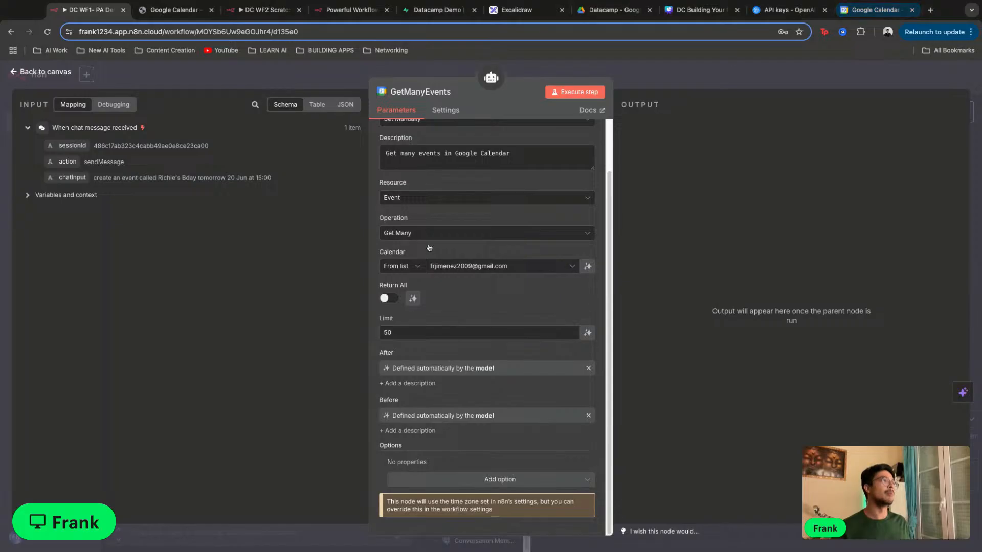
Switch to Google Calendar to look over the schedule for 20 June 2025, and return to the n8n tool settings
click(895, 15)
click(225, 244)
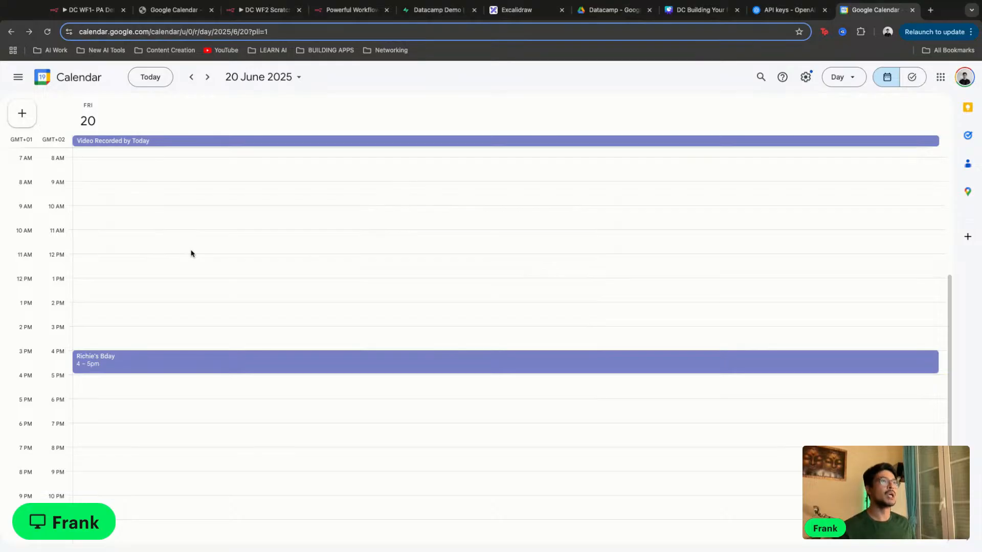
click(98, 20)
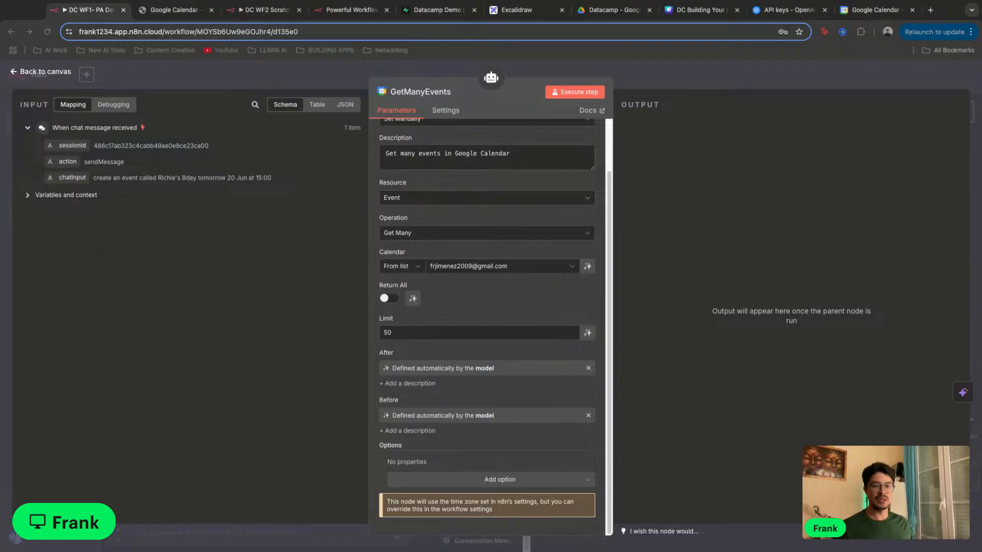
Add the description "00:00:00 on the day specified by the user (inclusive)" to the After parameter
click(417, 383)
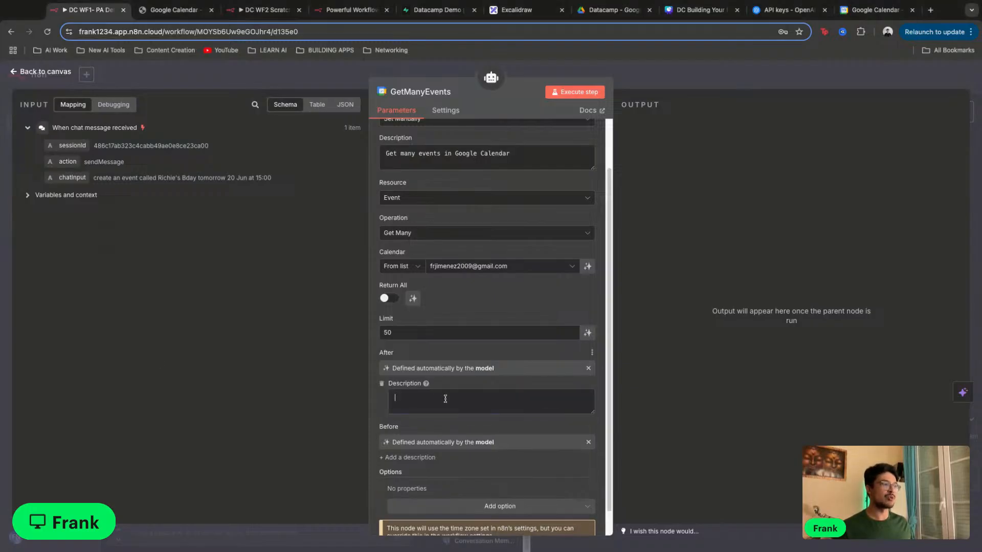
key(ctrl+v)
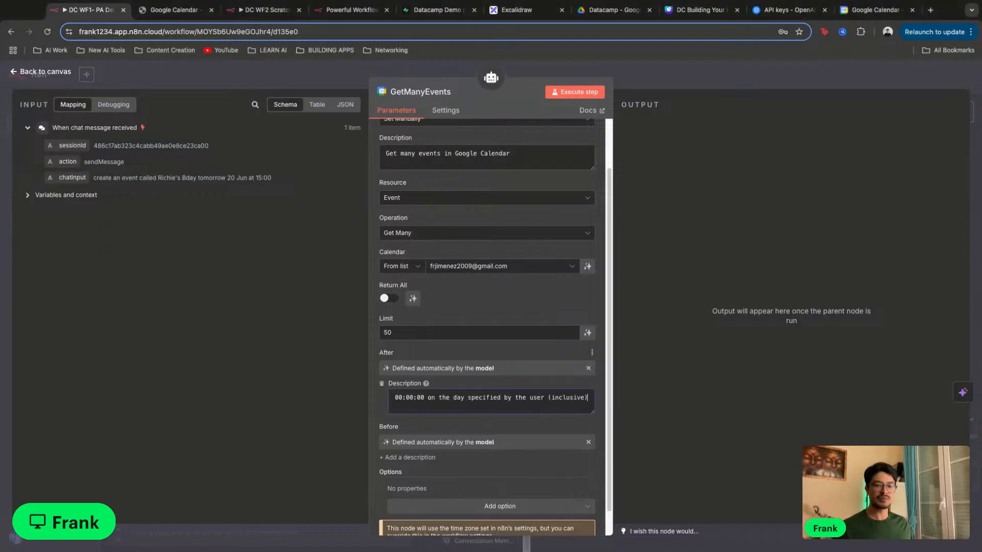
scroll(434, 465, down, 1)
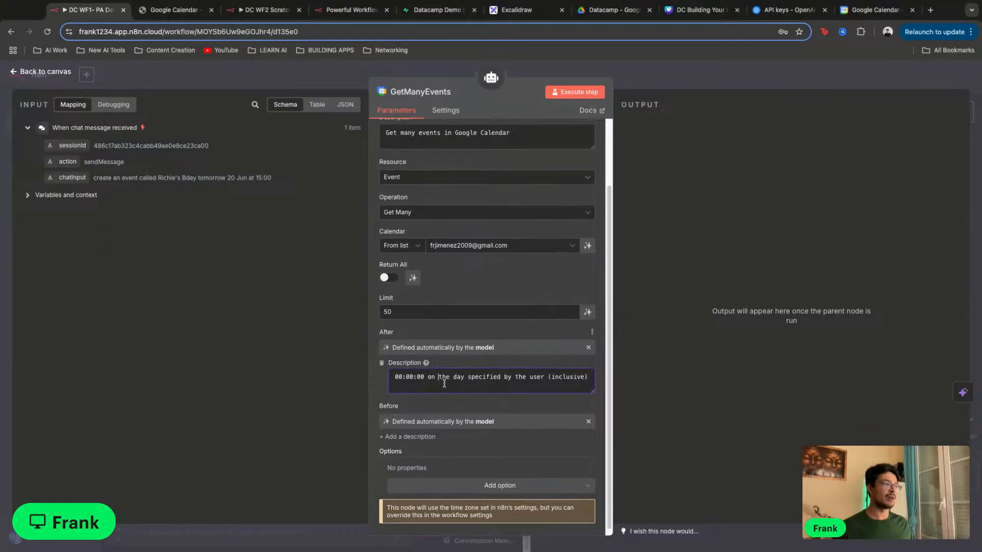
click(446, 382)
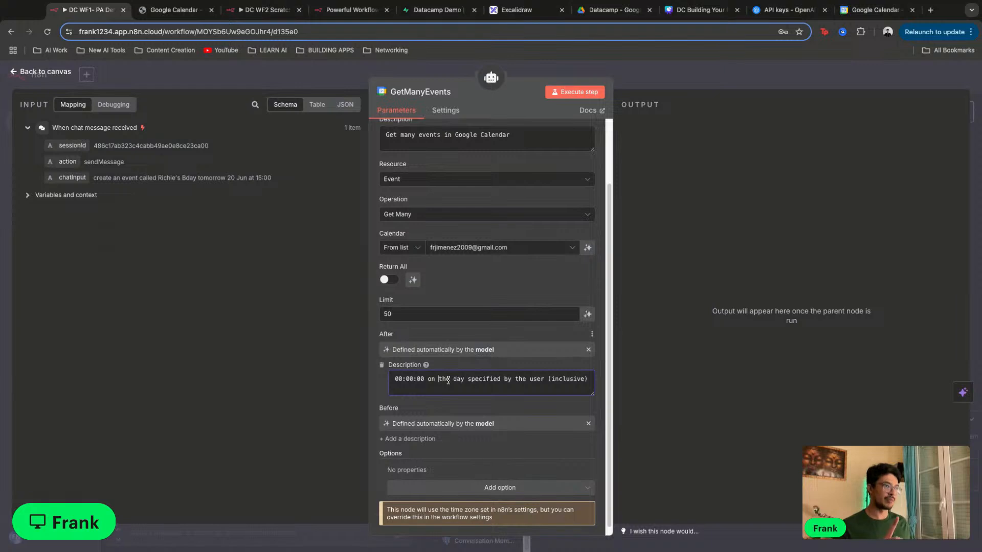
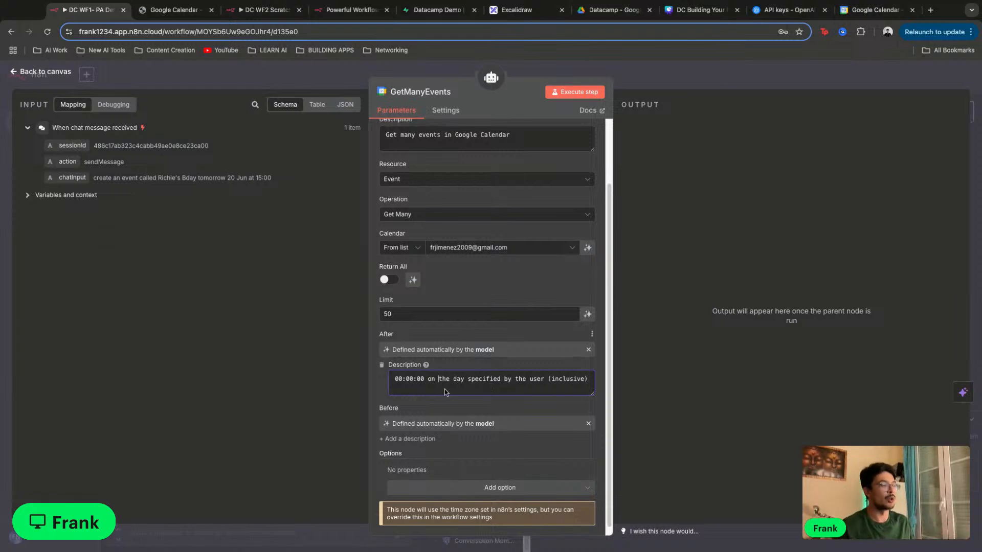
Add the description "23:59:59 on the day specified by the user (inclusive)" to the Before parameter
scroll(428, 395, down, 1)
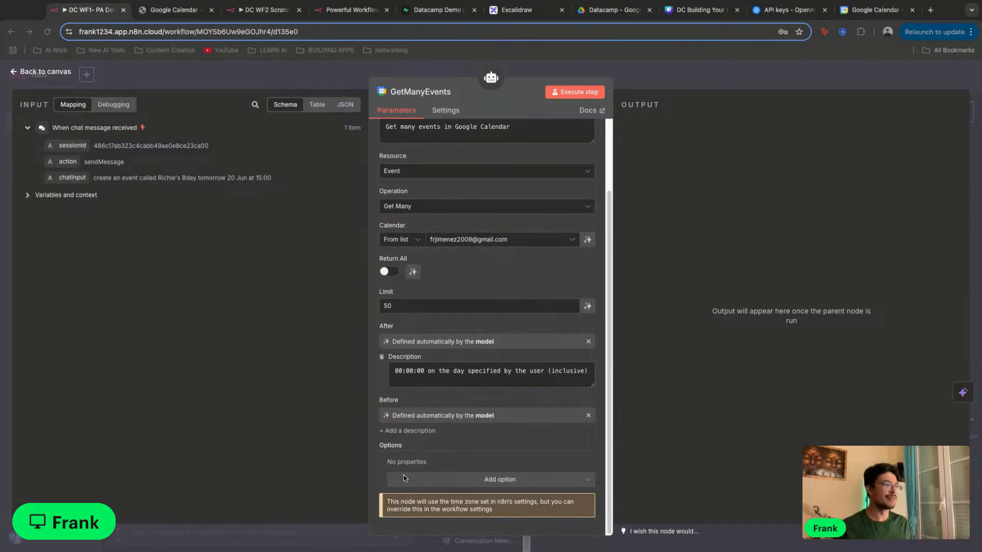
double_click(452, 439)
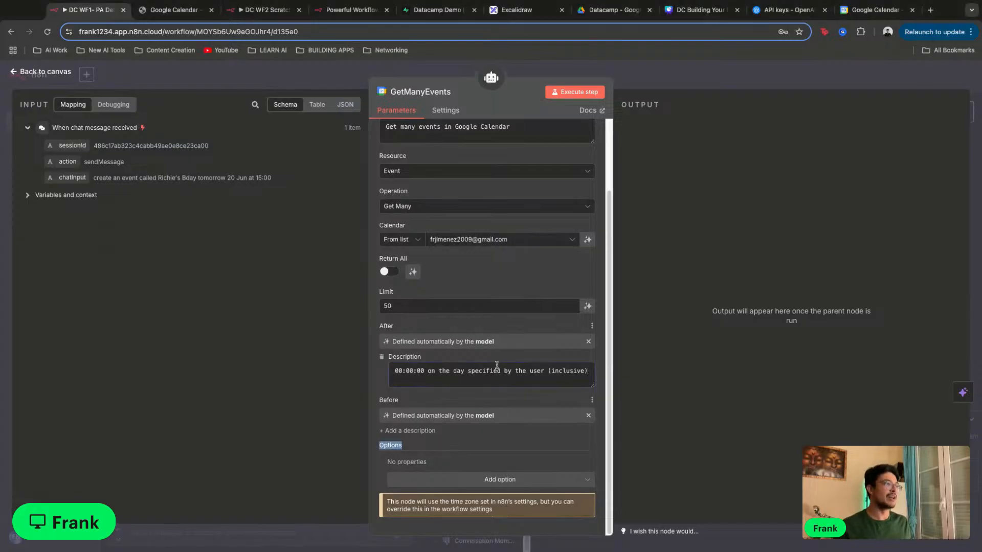
triple_click(445, 379)
click(424, 432)
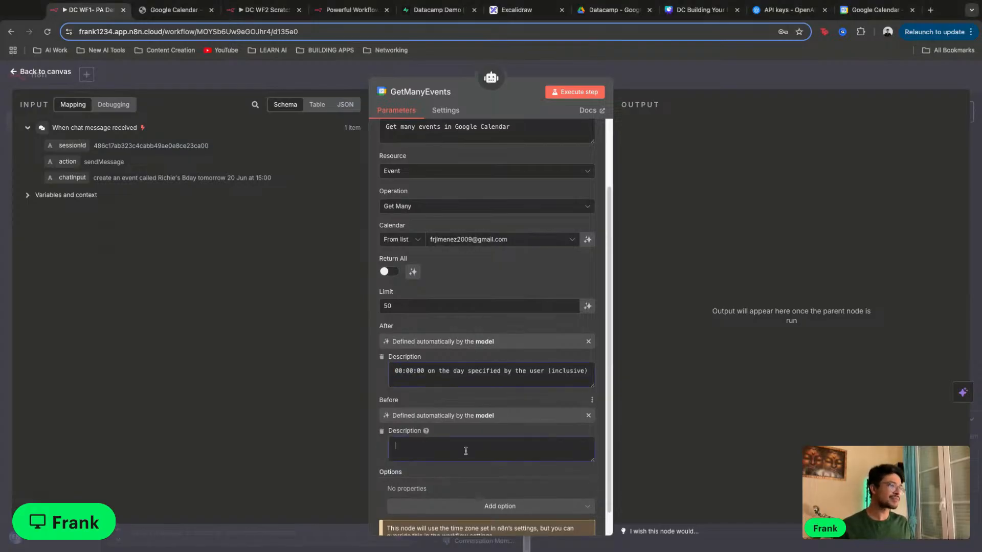
text(23:59:59 on the day specified by the user (inclusive))
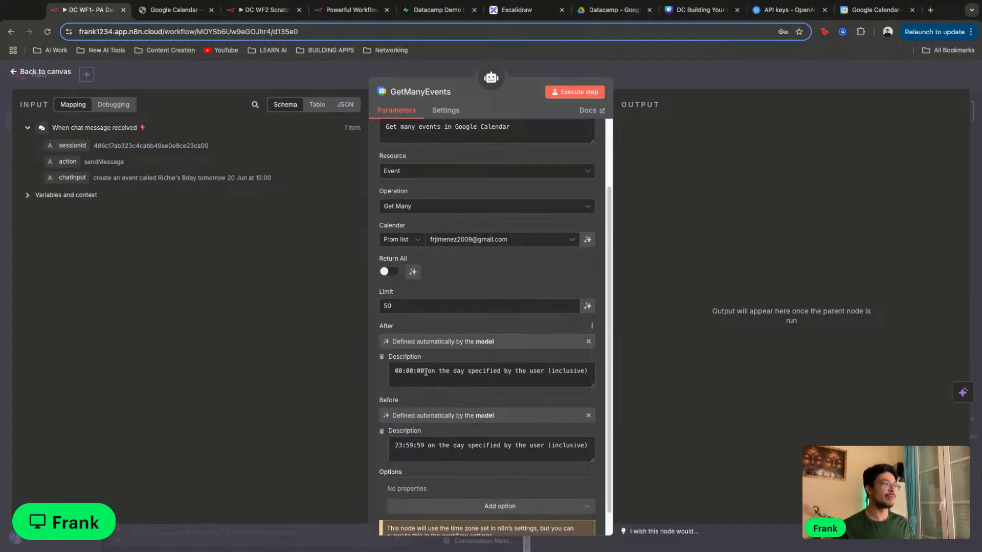
Compare the After description's start time with the beginning of the 20 June day view in Google Calendar, and return to n8n
drag(424, 370, 391, 370)
triple_click(493, 373)
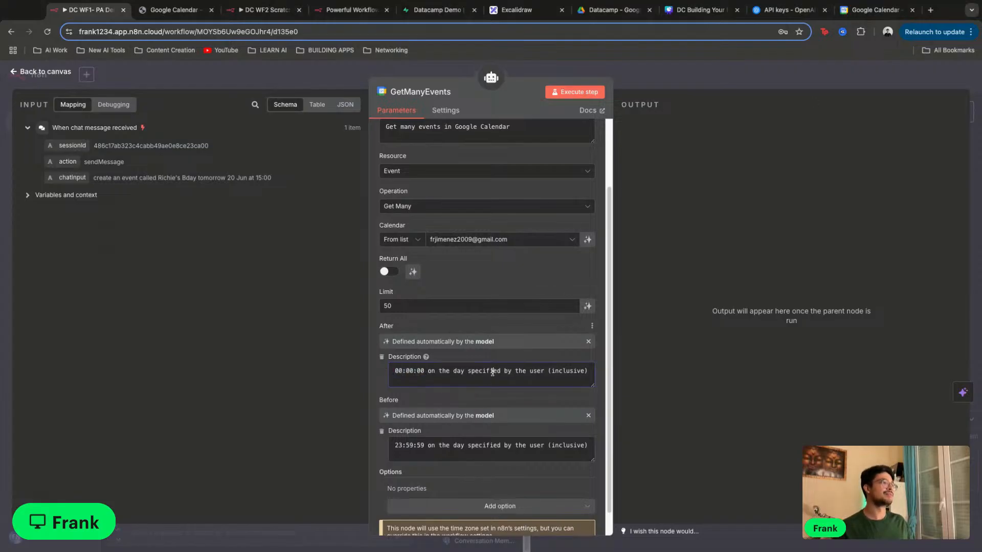
click(875, 11)
scroll(306, 259, up, 4)
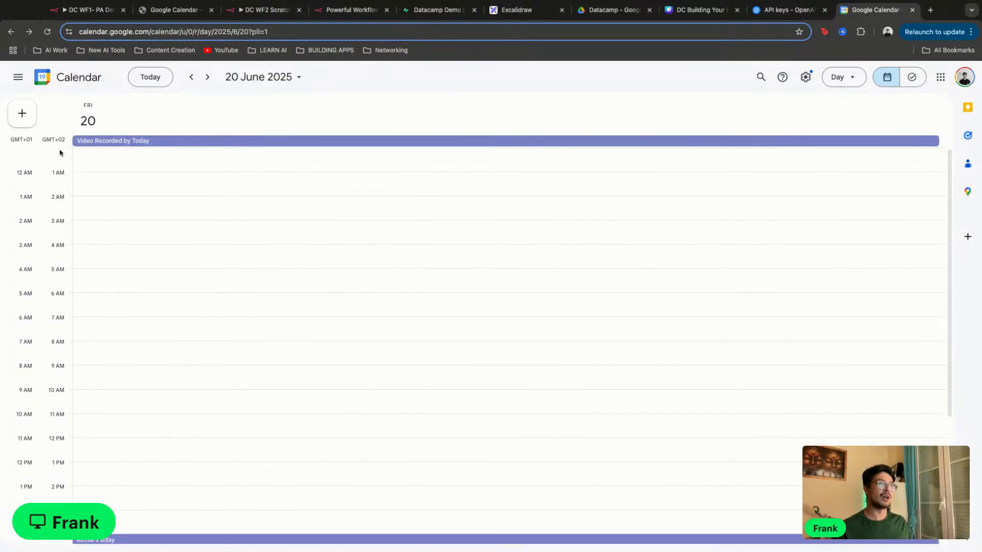
click(90, 10)
scroll(450, 434, down, 1)
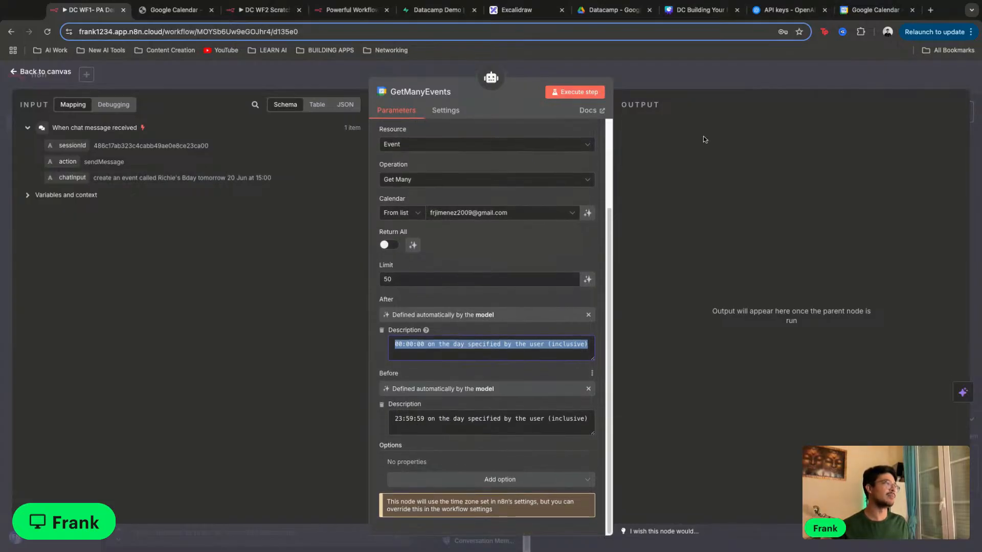
Review the 20 June 2025 day view in Google Calendar, and return to the GetManyEvents settings in n8n
click(851, 16)
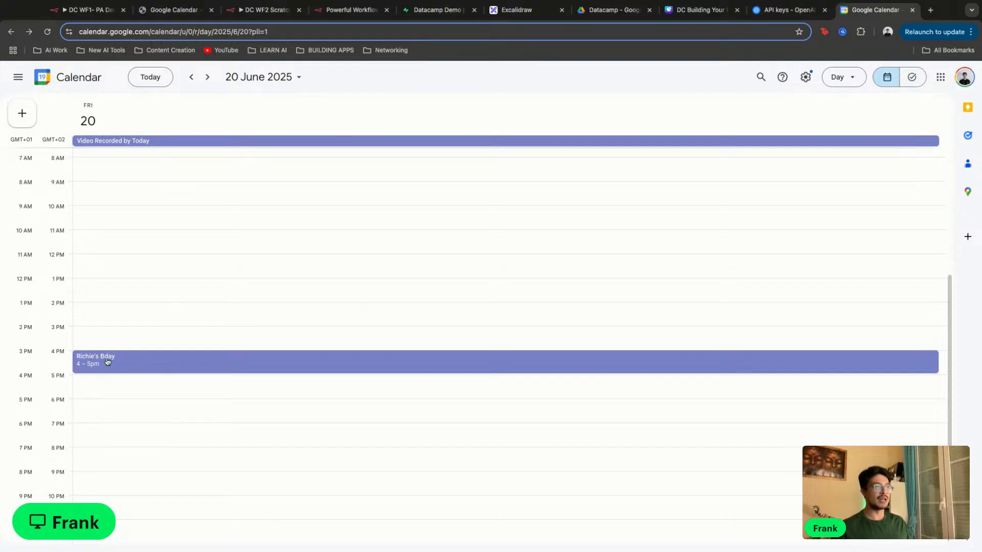
click(80, 6)
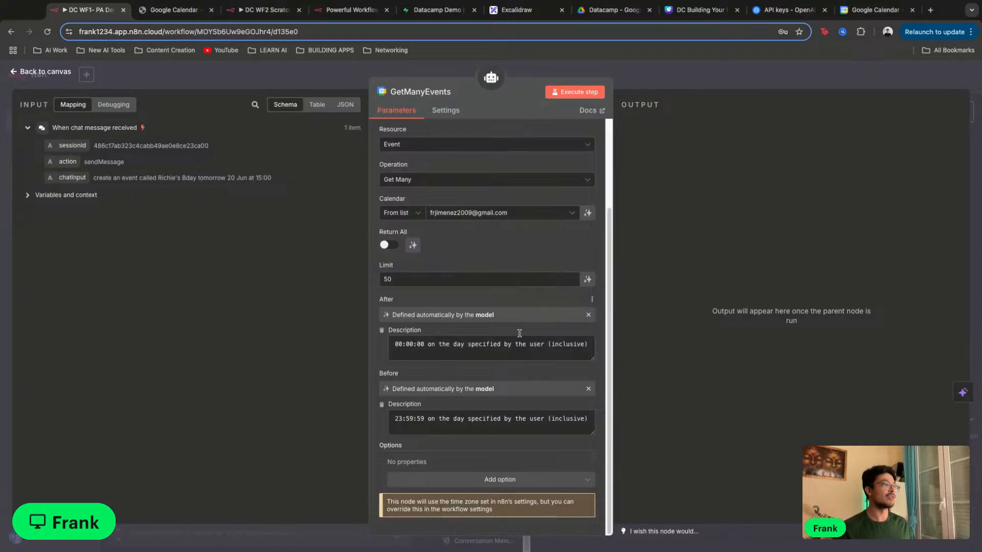
scroll(525, 332, up, 3)
scroll(511, 322, down, 3)
Set the Limit of the GetManyEvents tool to 10
double_click(437, 280)
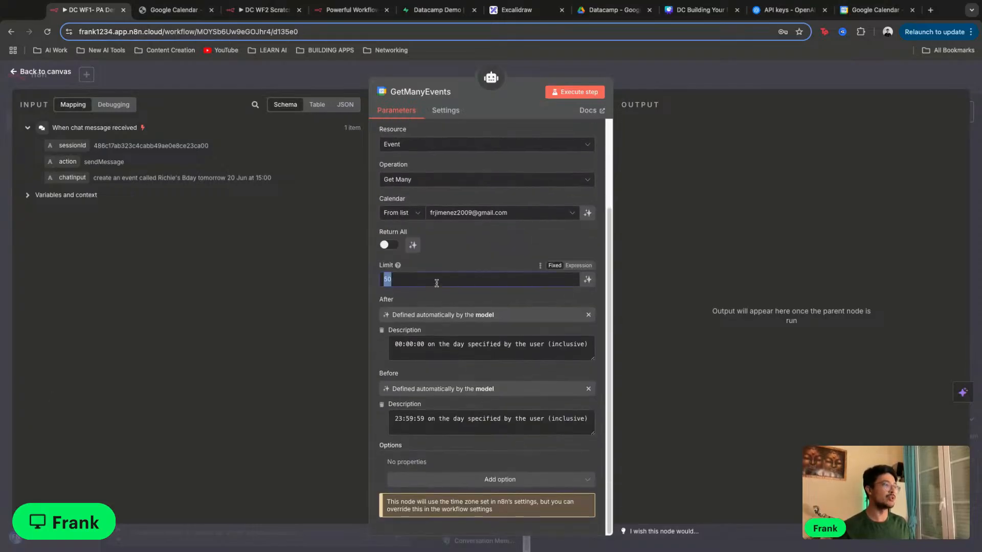
click(443, 285)
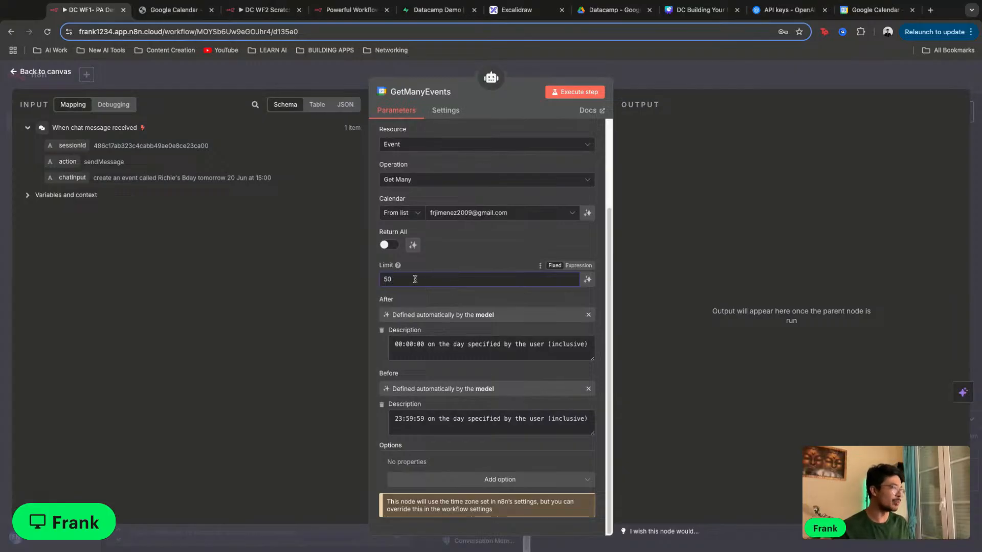
key(BackSpace)
key(BackSpace)
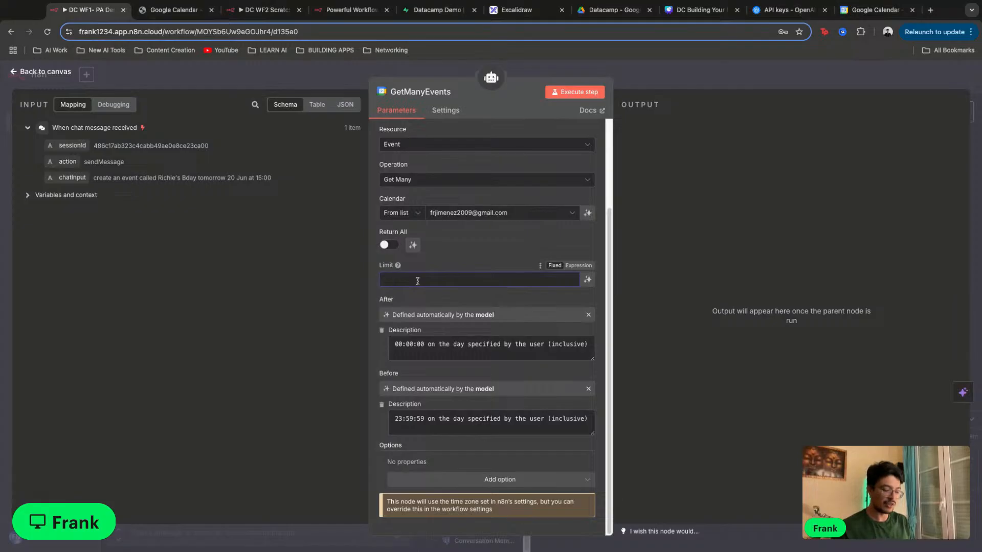
scroll(588, 279, up, 2)
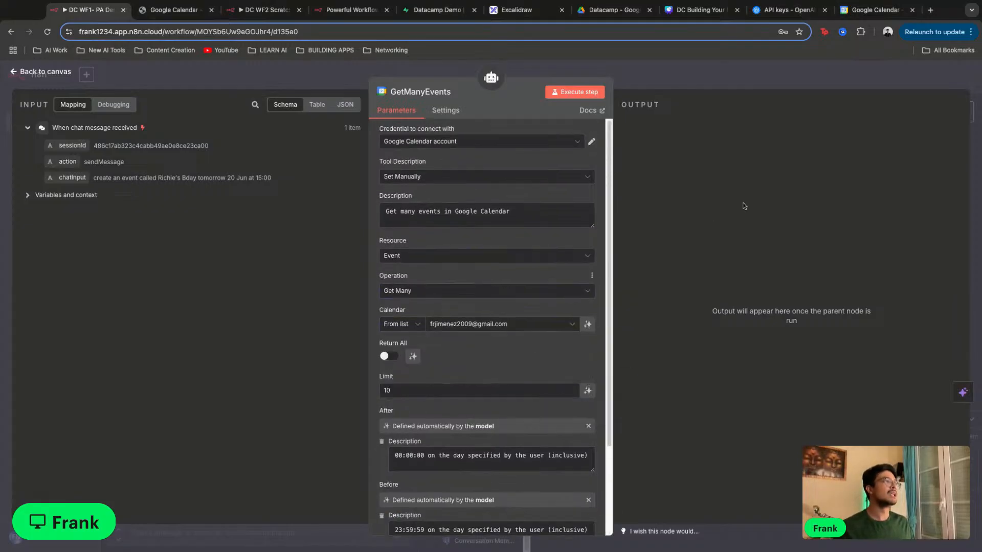
Set the Limit of the GetManyEvents tool to 50 and return to the workflow canvas
double_click(432, 396)
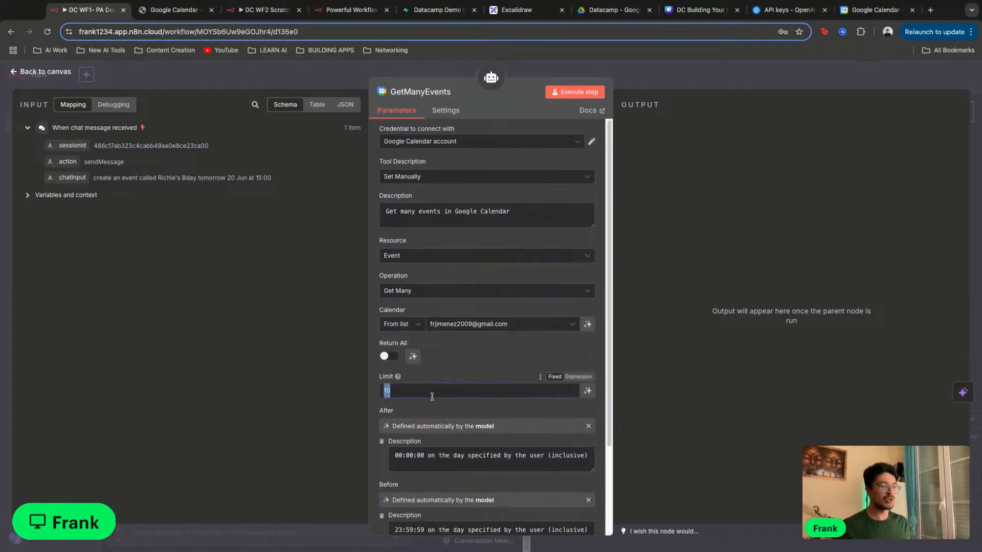
text(50)
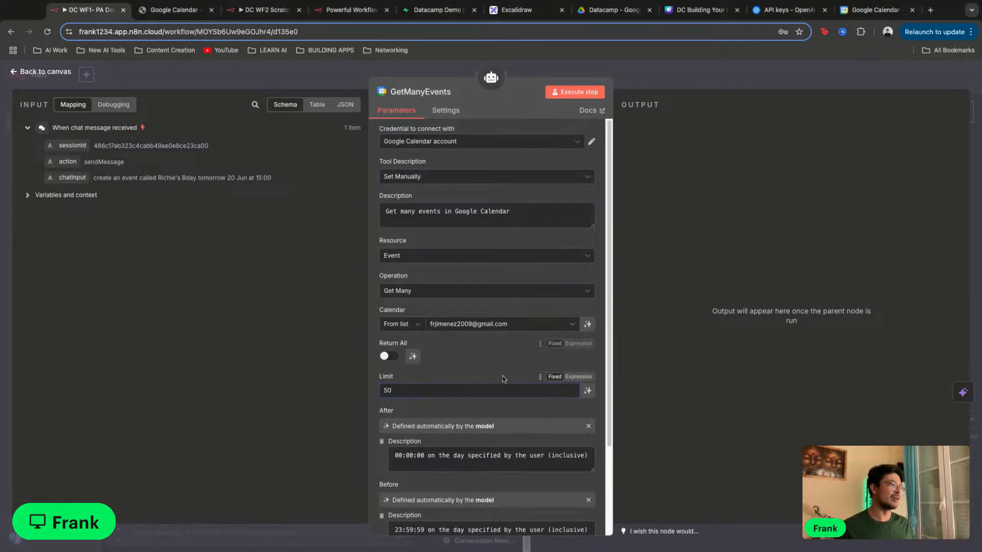
click(671, 71)
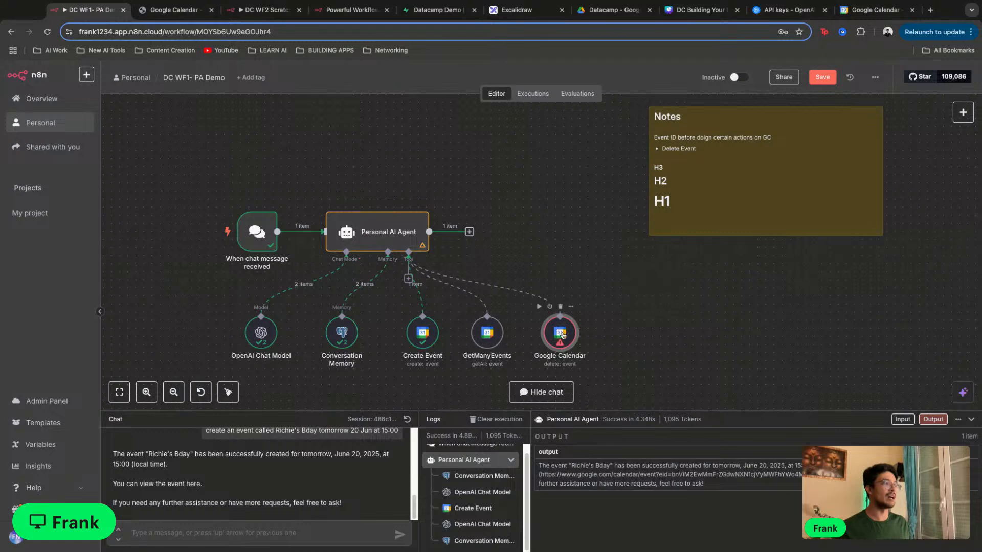
Check the parameters of the Google Calendar delete tool, and move the GetManyEvents node slightly closer to Create Event
double_click(567, 332)
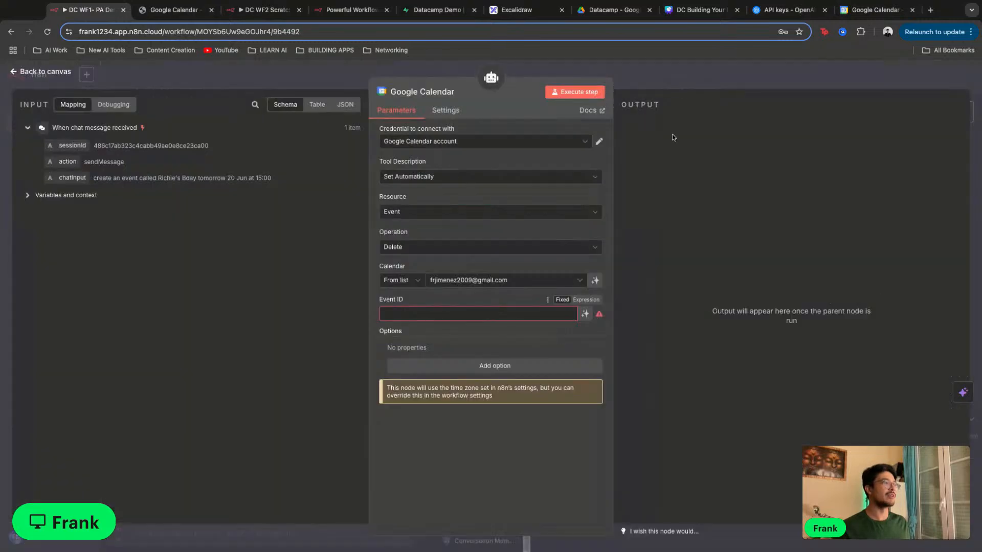
click(689, 77)
mouse_move(494, 342)
mouse_down()
mouse_move(508, 365)
mouse_move(483, 364)
mouse_move(481, 354)
mouse_up()
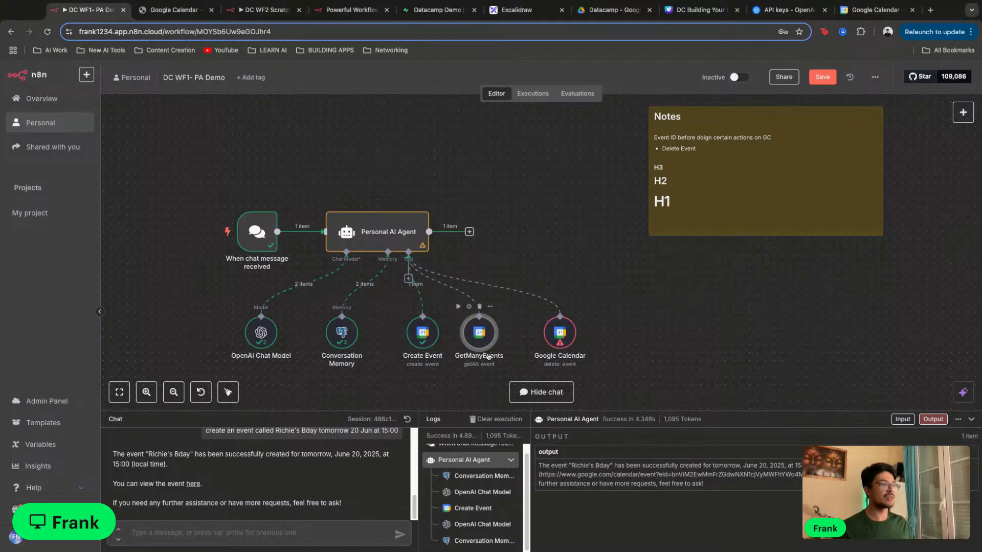
Switch to Google Calendar and save a person's birthday as an event on 20 June 2025 from 12:15pm to 1:00pm
click(875, 10)
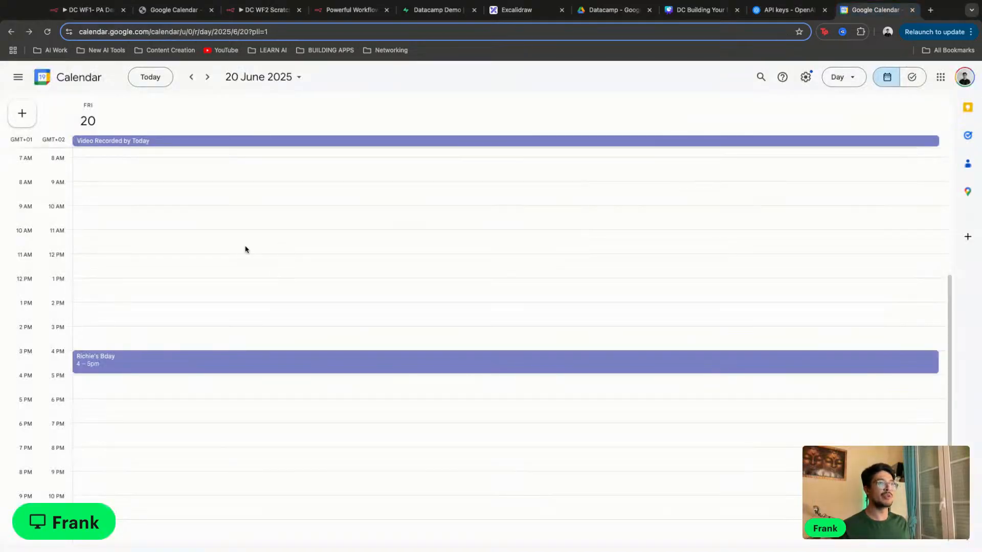
scroll(246, 250, up, 1)
click(167, 270)
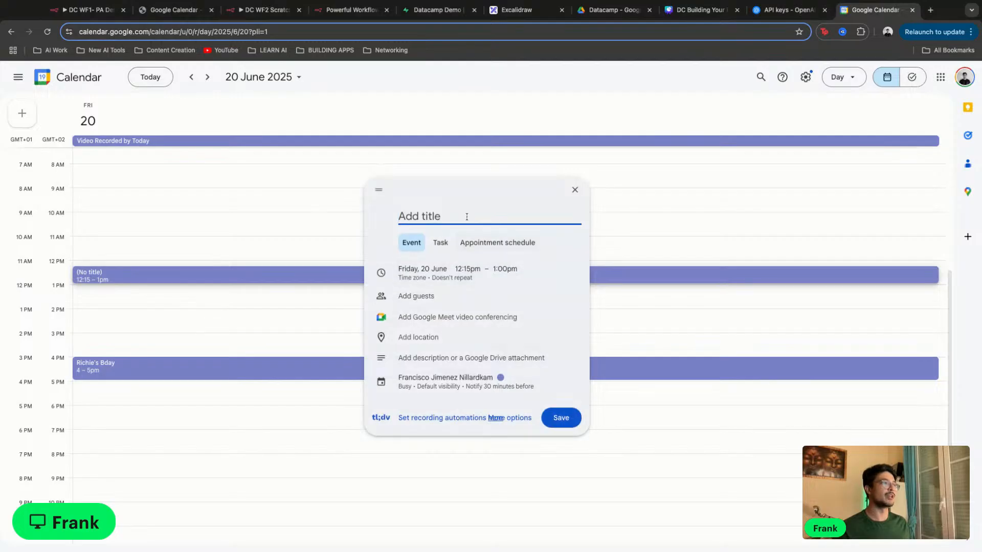
text(Rhy)
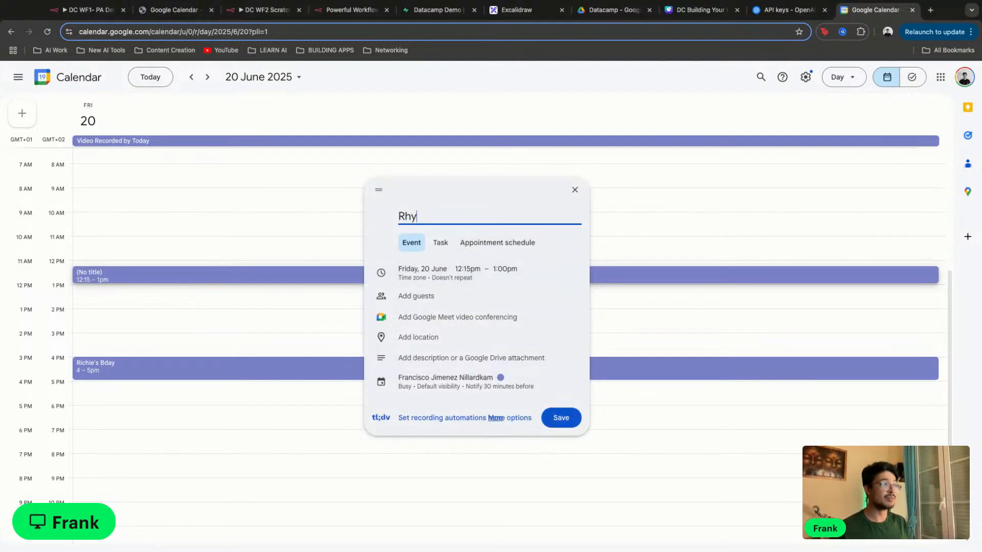
text(s's )
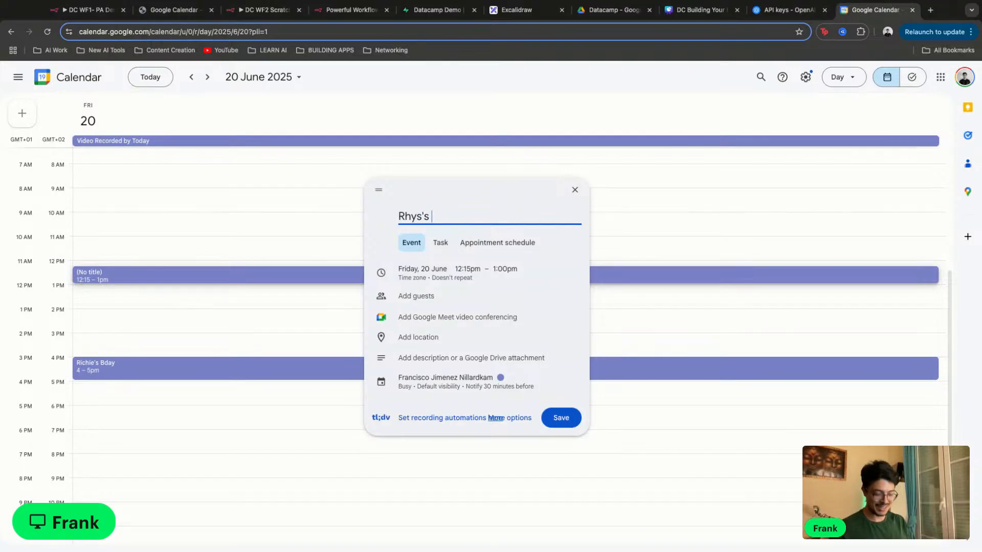
text(Birthday)
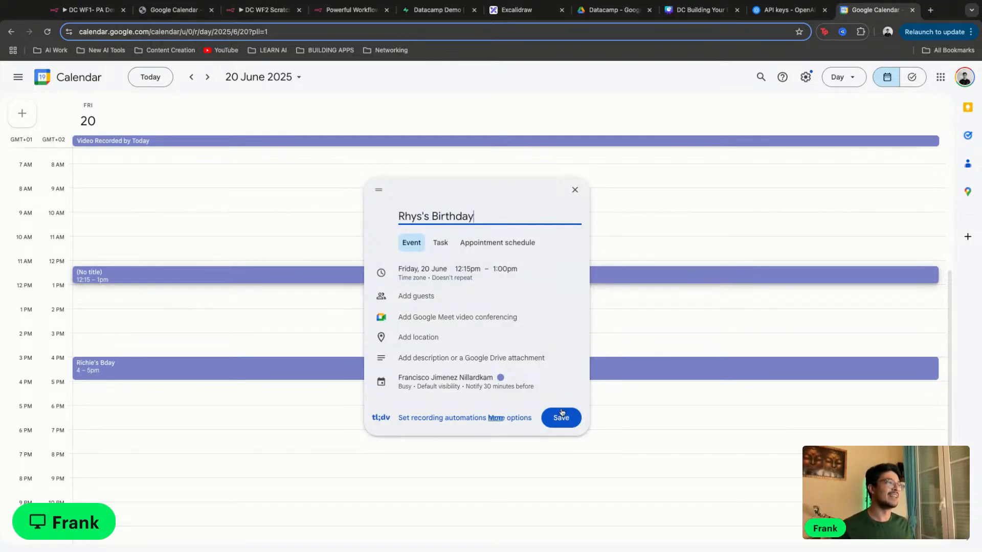
click(561, 425)
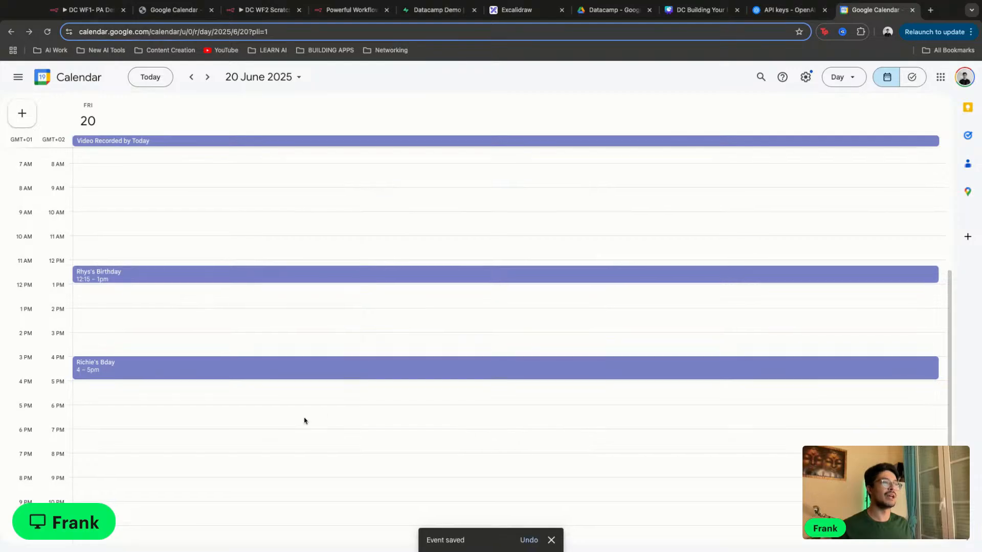
Save a second birthday event on 20 June 2025 from 7:15pm to 8:00pm
drag(188, 432, 198, 444)
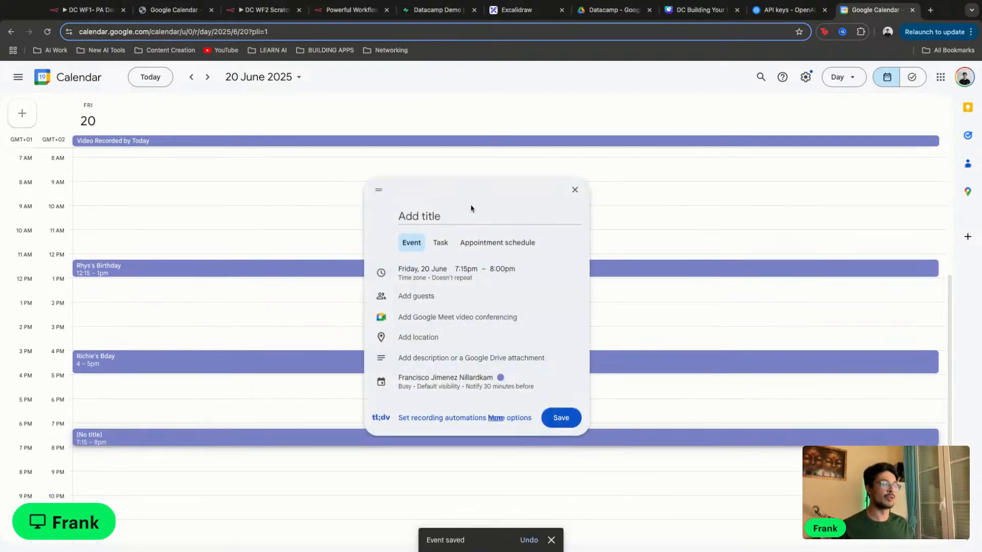
text(Fr)
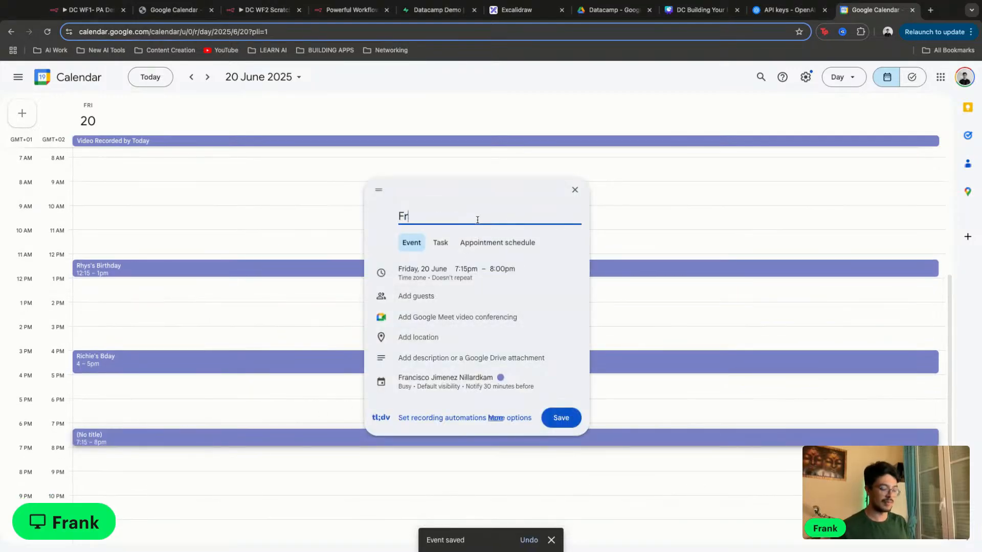
text(ank's. Bb)
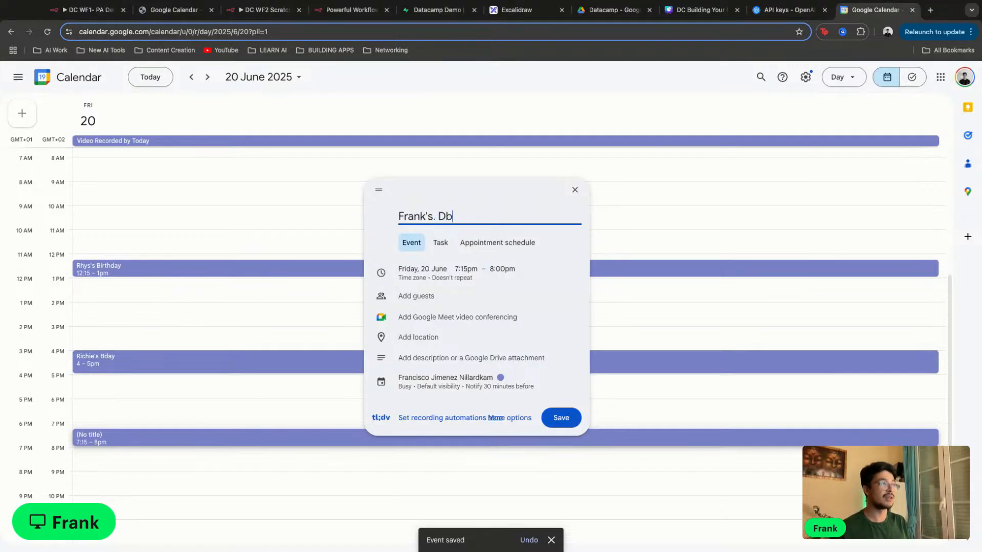
key(BackSpace)
text(day)
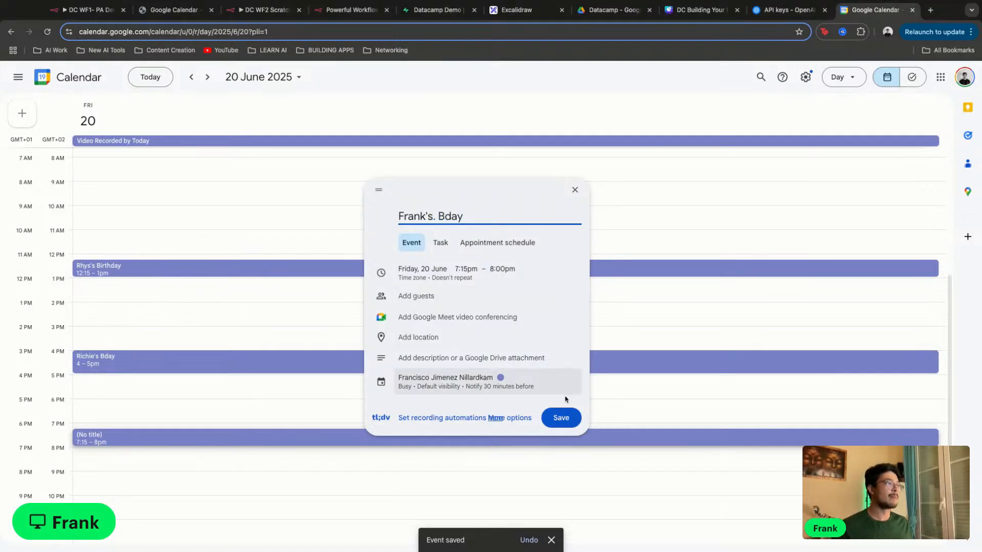
click(546, 421)
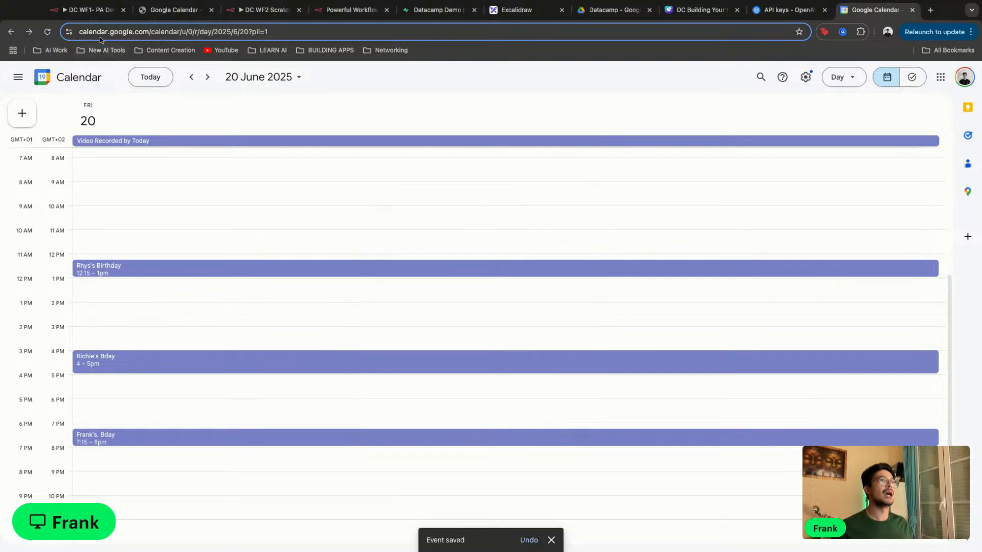
Return to the n8n workflow and write the chat message "what events are there on the 20Jun" without sending it
click(88, 19)
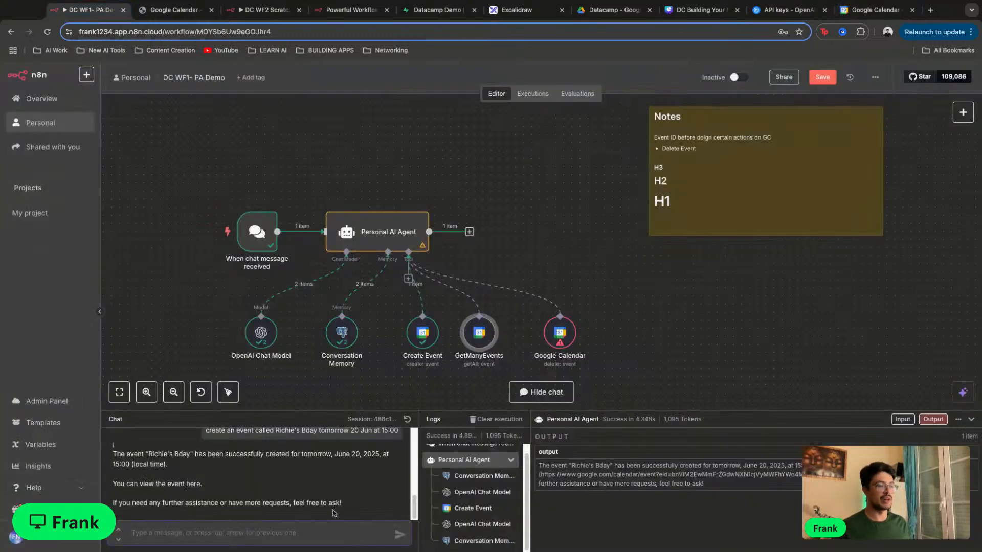
text(what events )
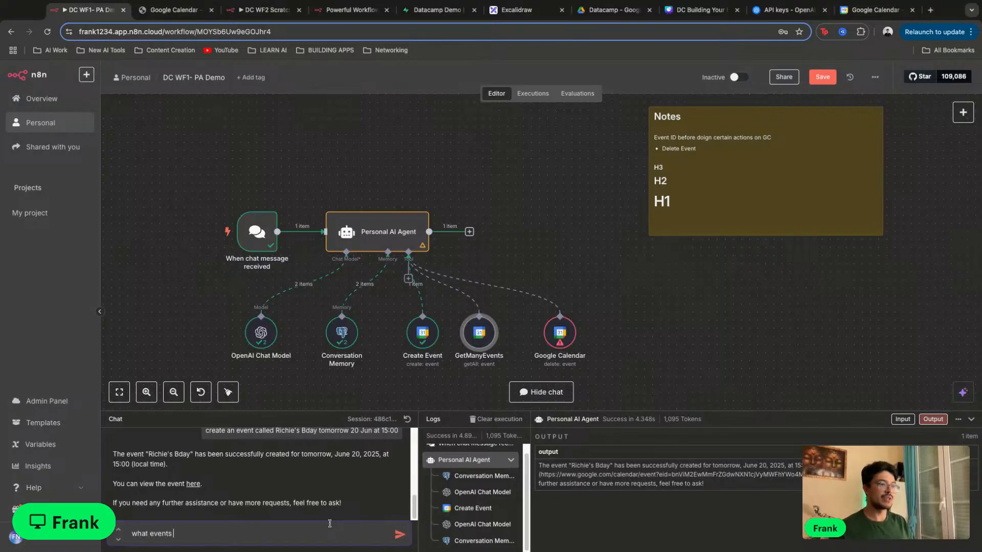
text(are there on the )
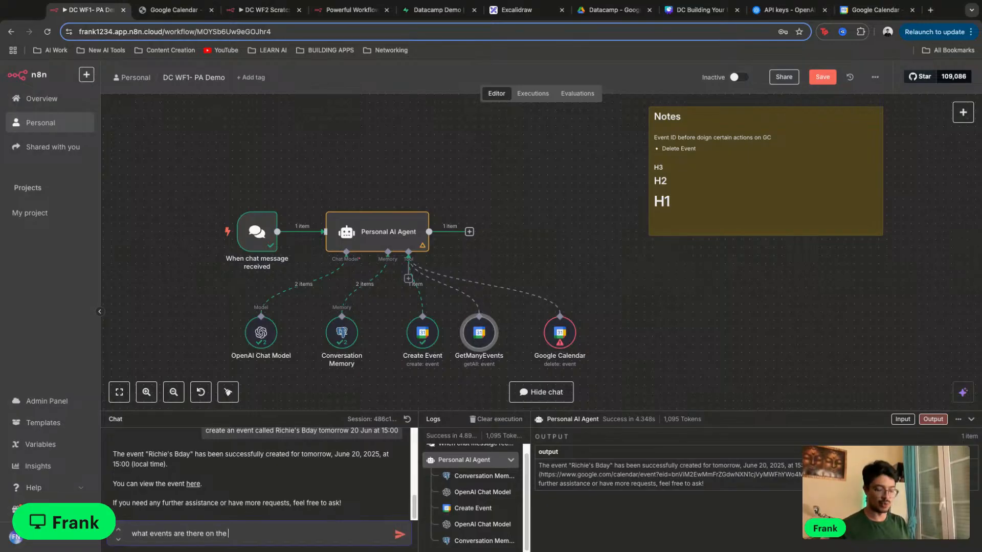
text(20Jun)
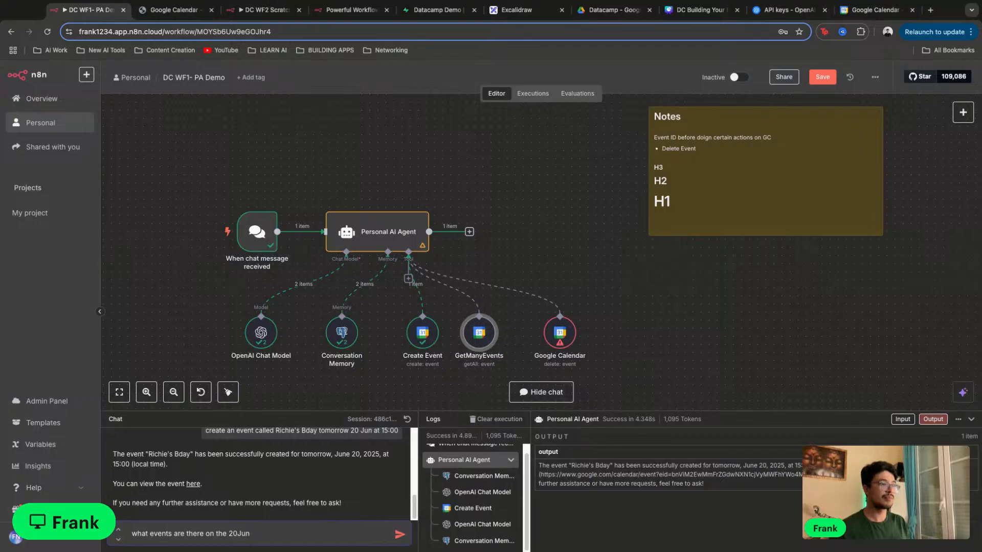
Disconnect the GetManyEvents and Google Calendar delete tools from the Personal AI Agent
click(385, 369)
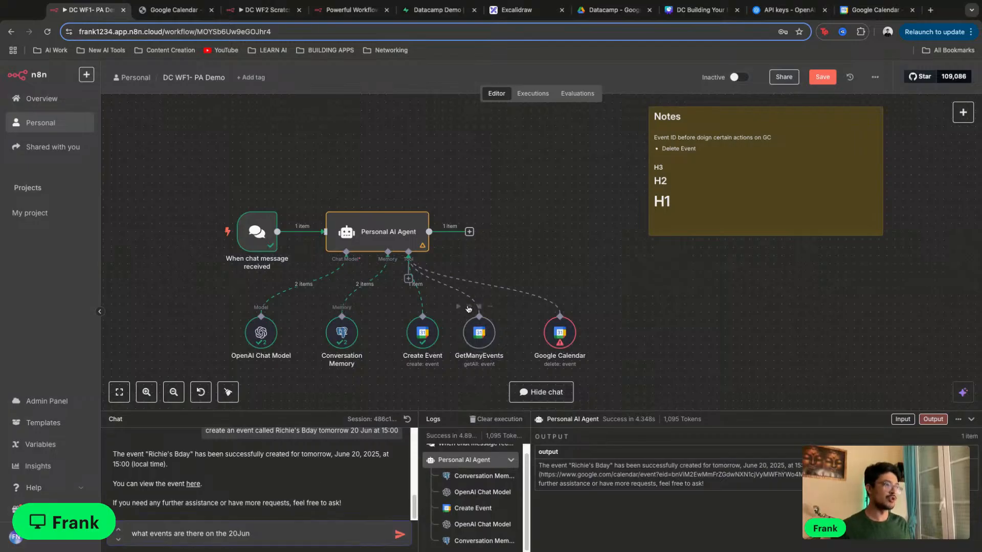
click(443, 284)
drag(479, 331, 487, 332)
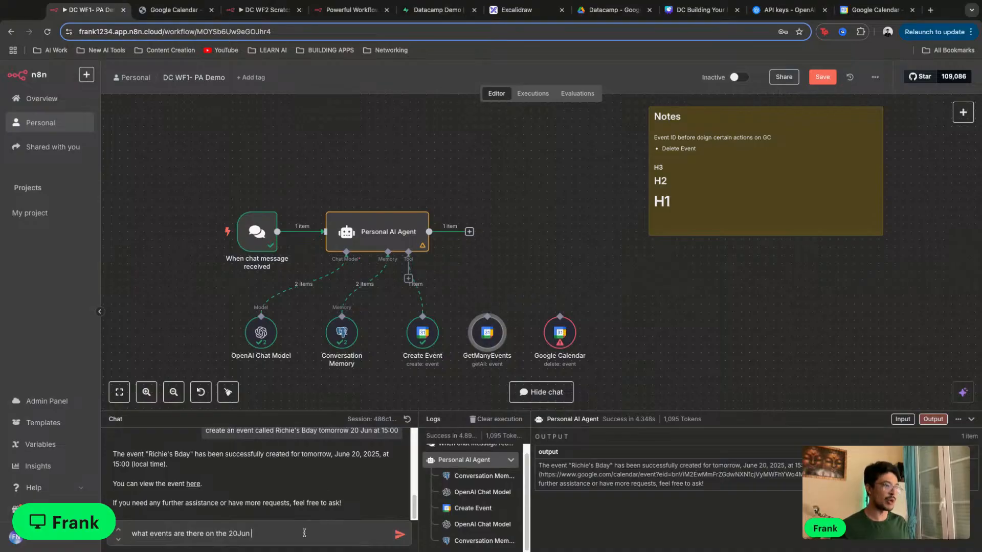
Send the question about 20 June to the agent, and review its reply and the earlier chat history
click(399, 535)
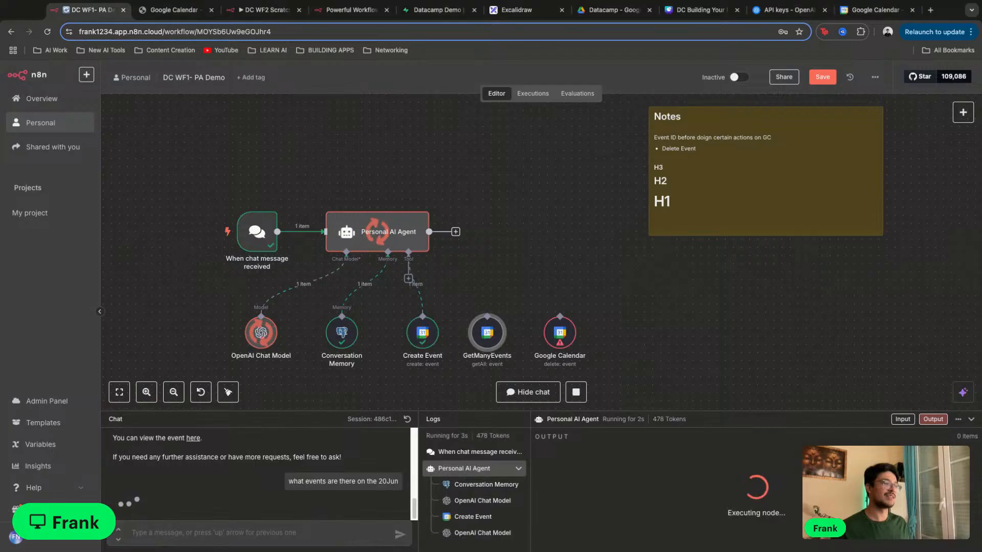
scroll(339, 508, down, 1)
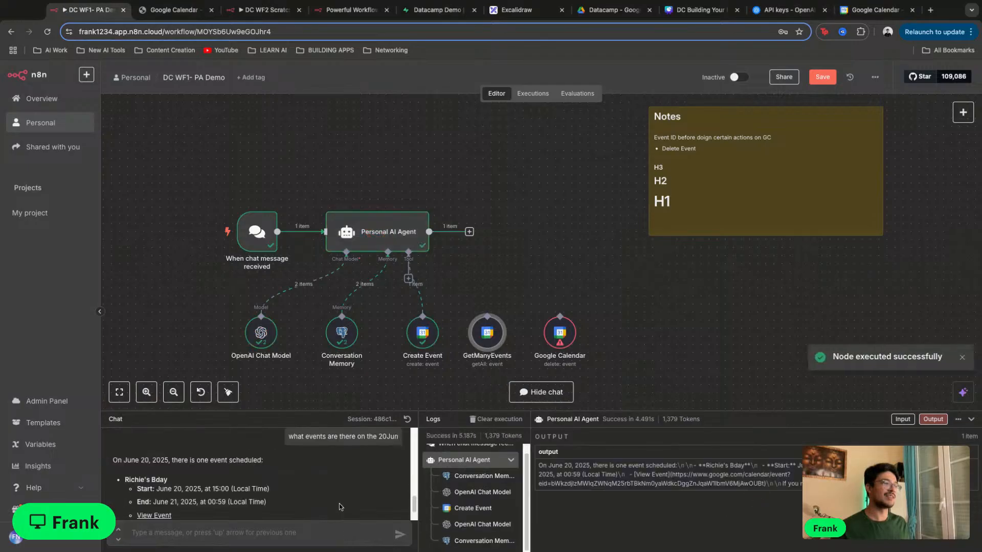
scroll(340, 508, up, 1)
drag(262, 518, 113, 450)
scroll(266, 482, up, 1)
scroll(265, 482, up, 2)
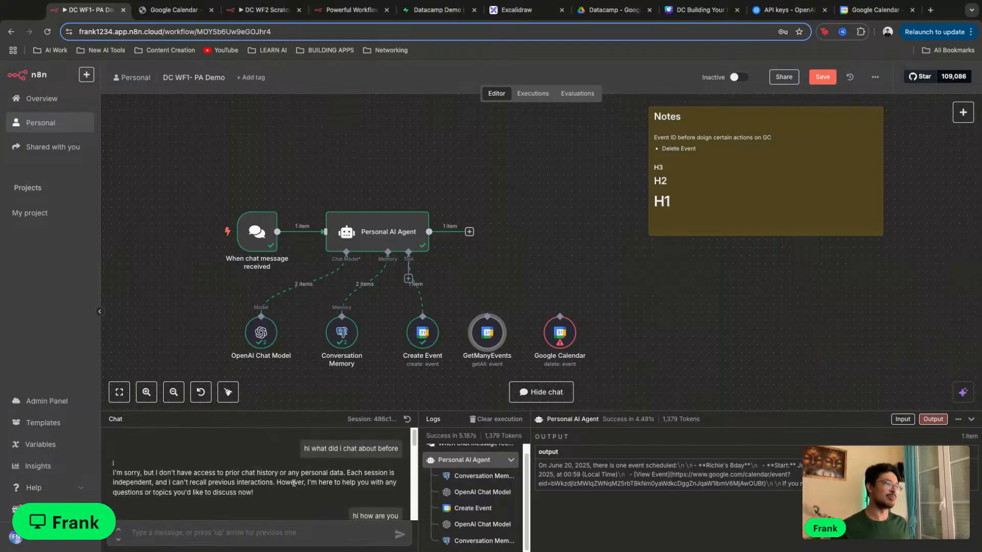
scroll(286, 481, down, 3)
scroll(291, 481, up, 1)
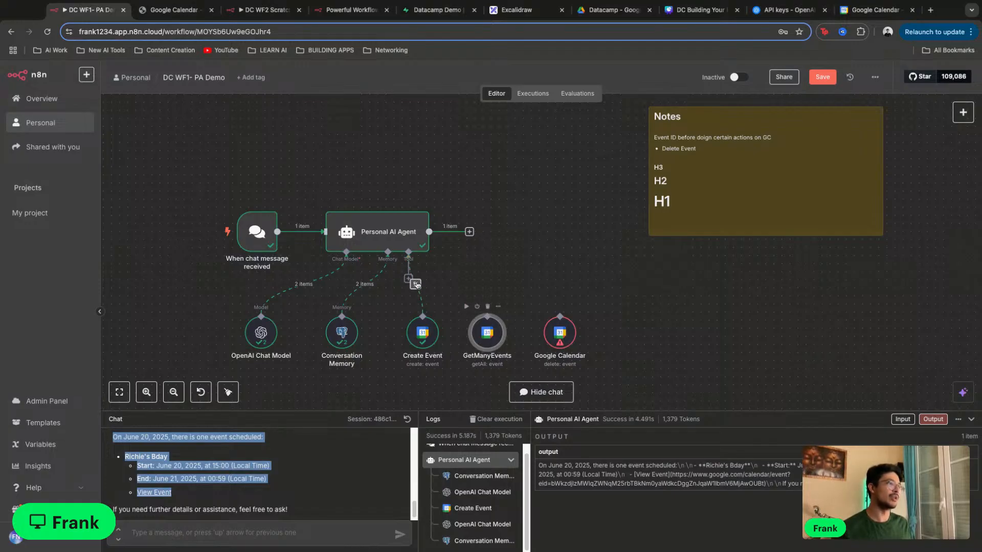
Reconnect the GetManyEvents tool to the Personal AI Agent, and send the chat message "what other events do i have on teh 20th June"
drag(408, 279, 498, 327)
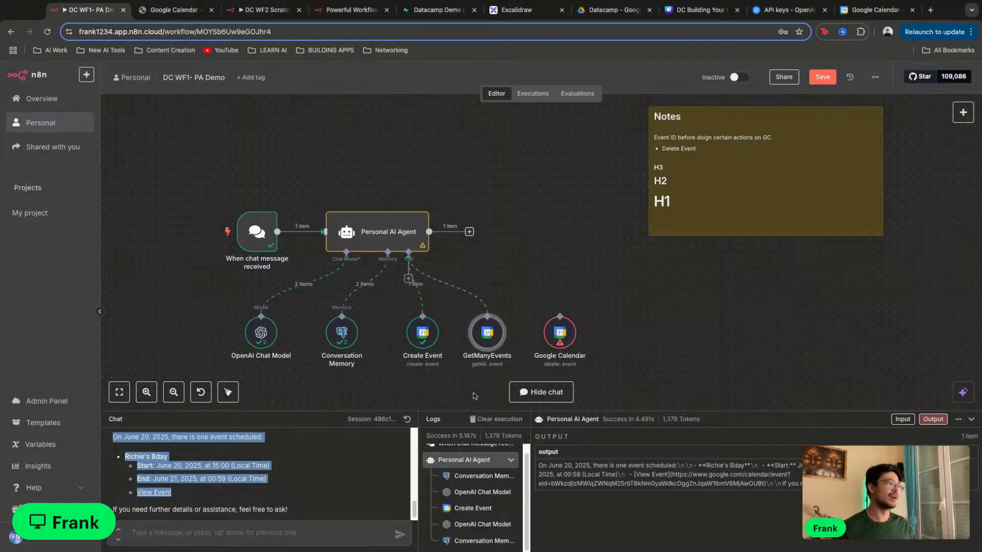
click(296, 533)
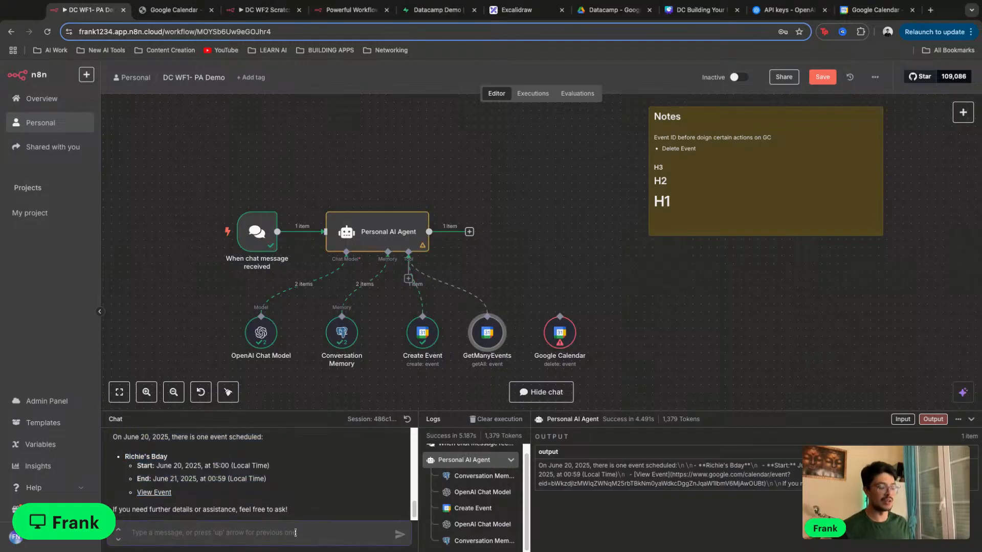
text(what other events )
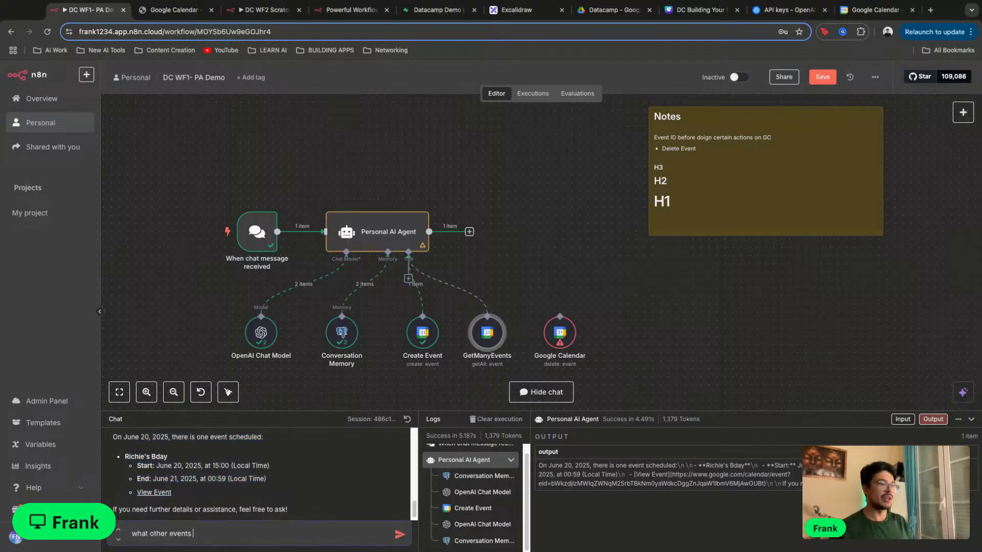
text(do i have )
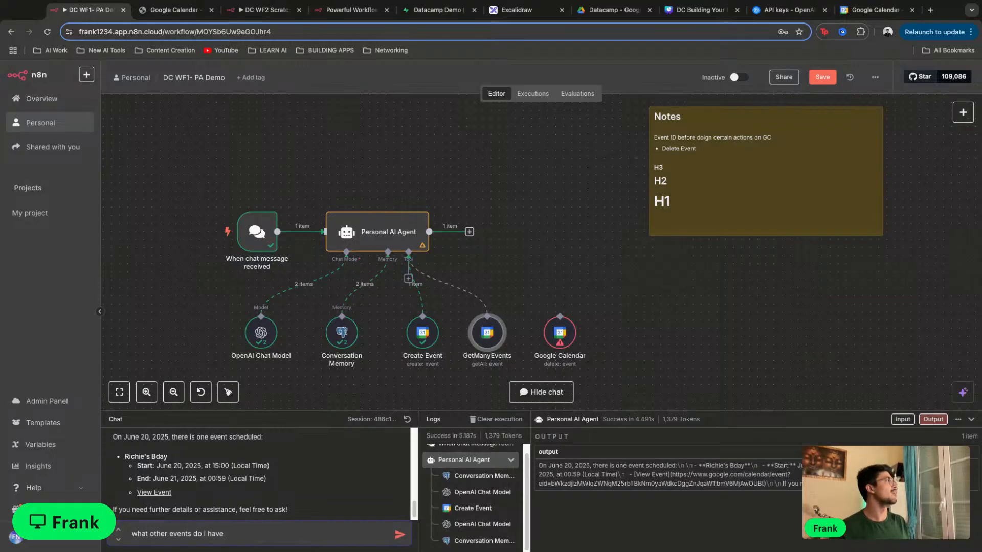
text(on teh 20th June)
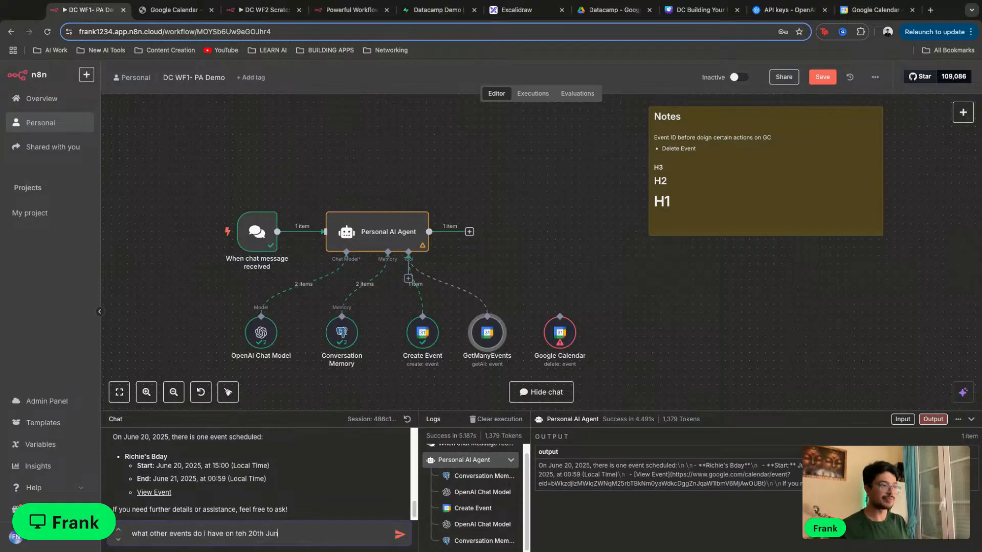
key(Return)
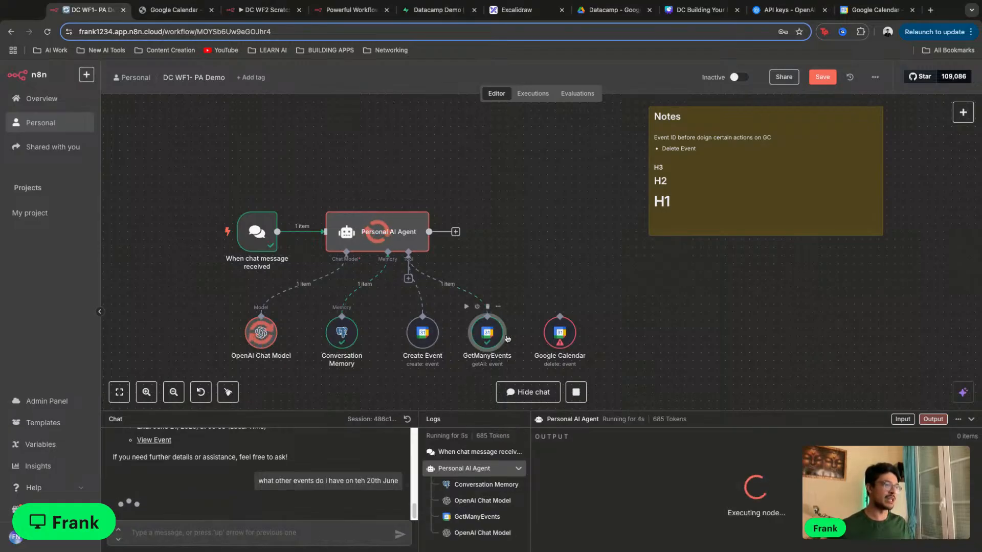
Examine the agent's reply listing the 20 June events, and enlarge the chat and logs area to see its output
click(477, 517)
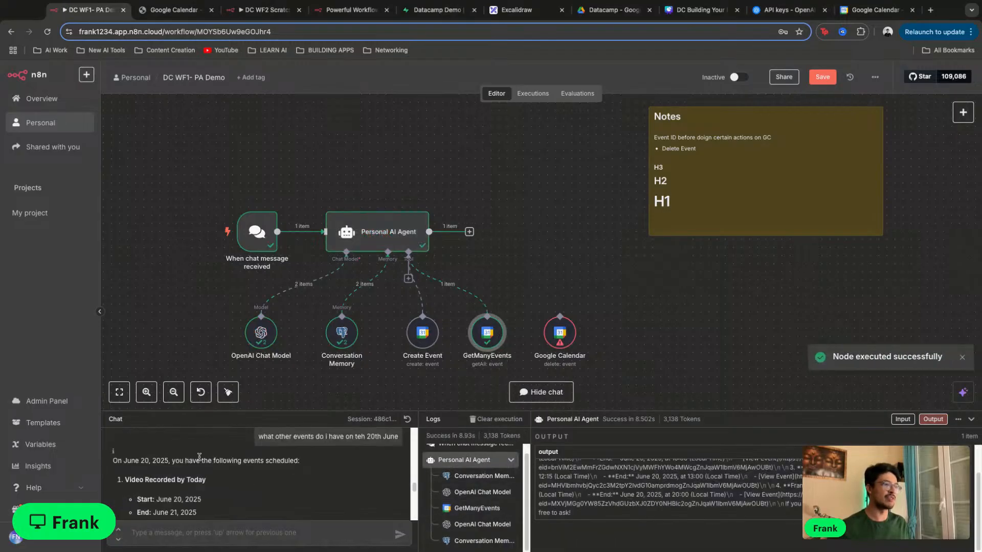
scroll(206, 460, up, 5)
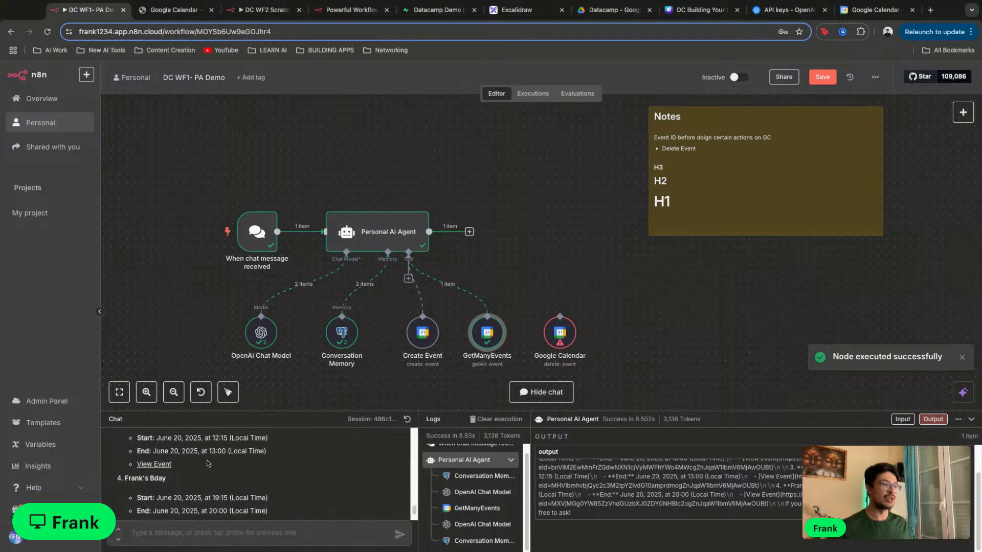
scroll(207, 463, up, 1)
scroll(207, 462, down, 1)
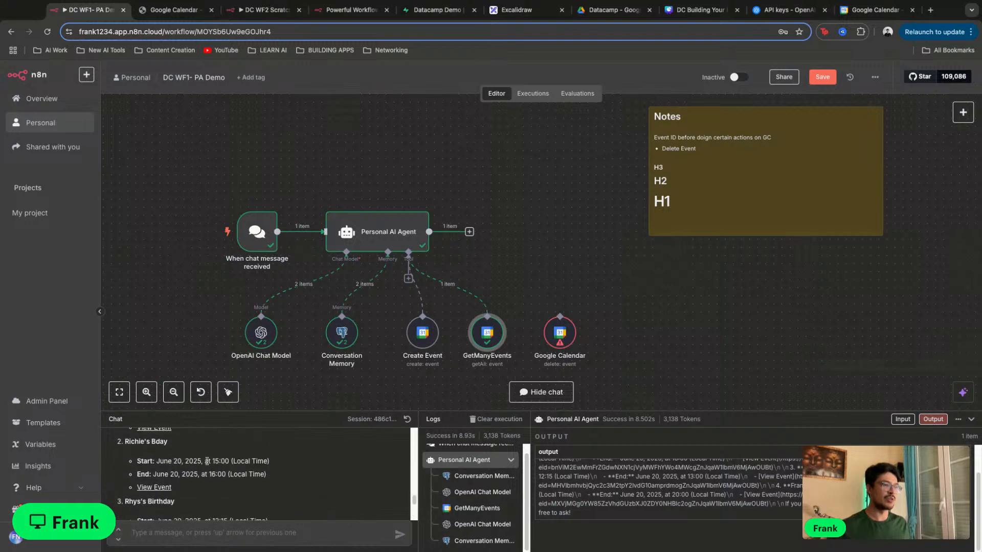
scroll(207, 461, down, 5)
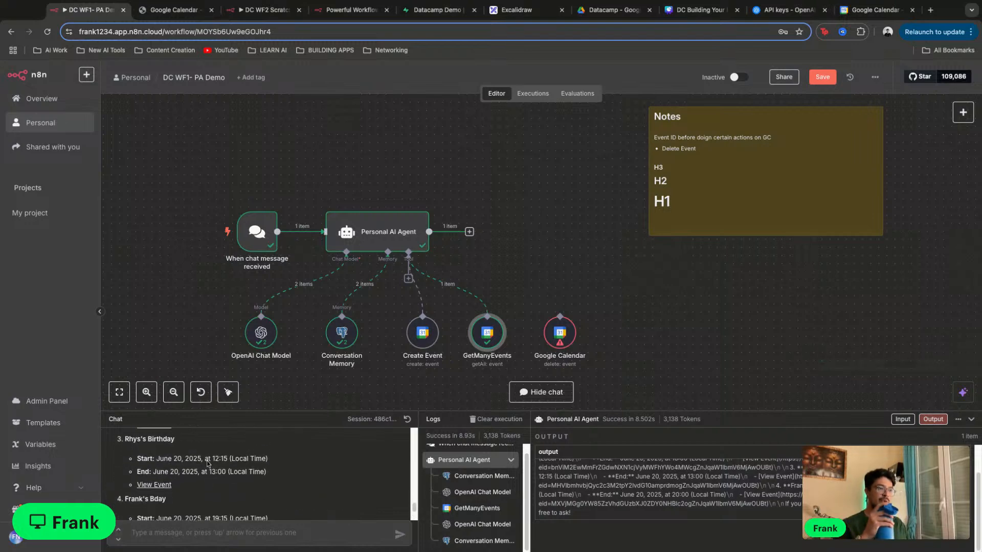
scroll(208, 464, down, 1)
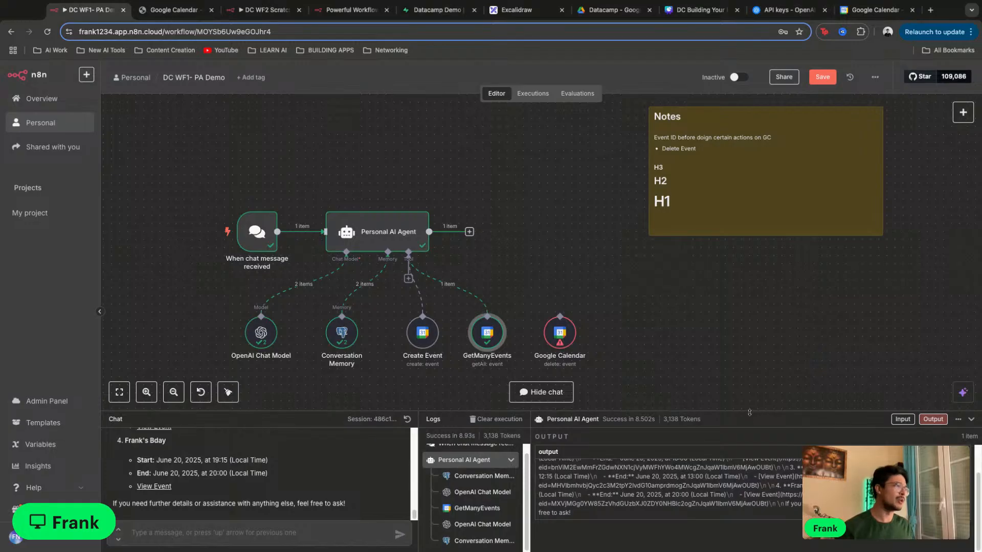
drag(749, 413, 750, 363)
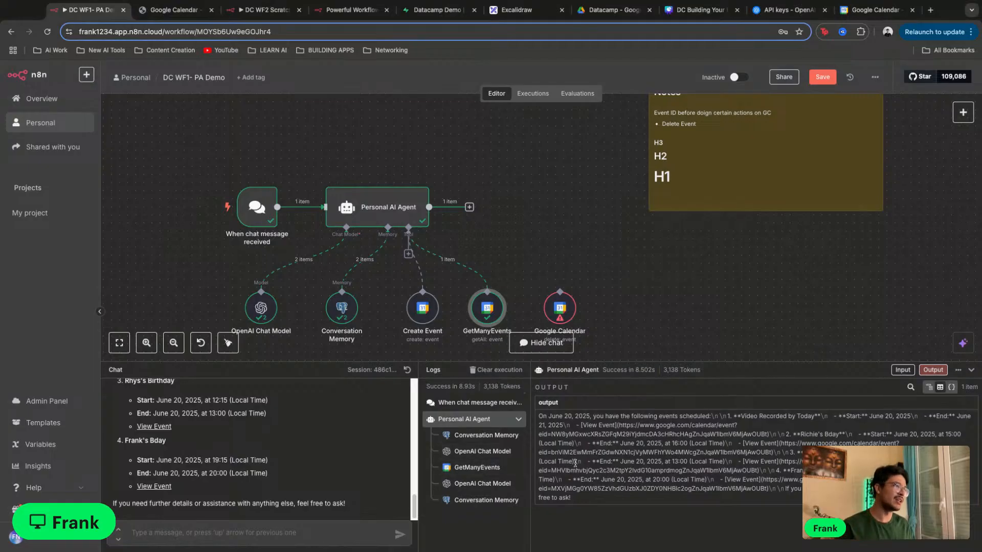
scroll(592, 329, down, 1)
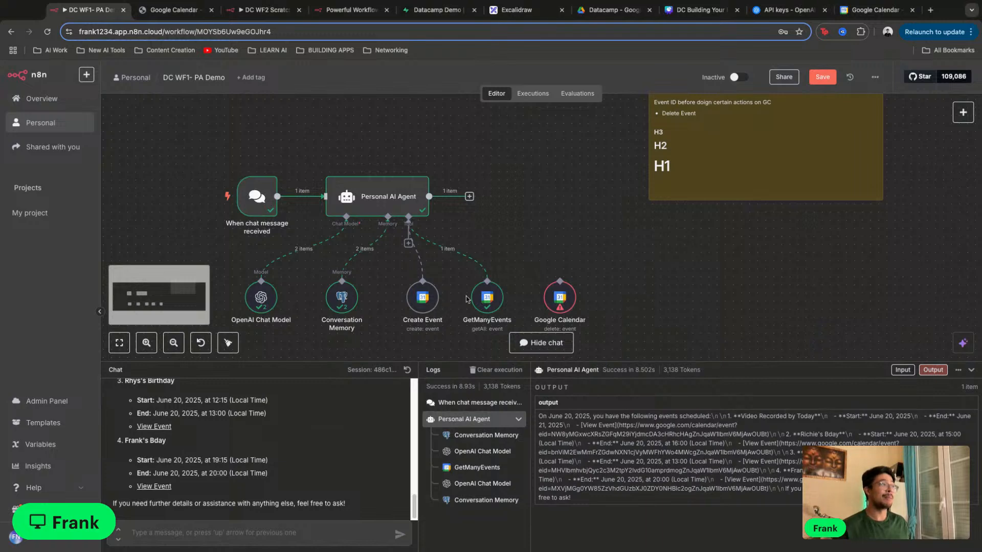
Review the GetManyEvents tool's description, parameters and returned data, and go back to the canvas
double_click(483, 303)
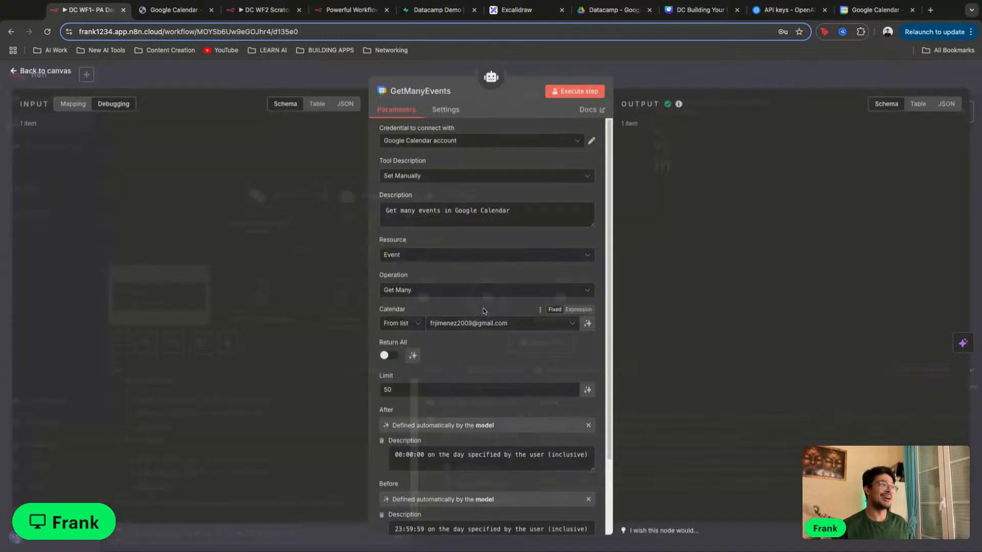
triple_click(544, 215)
click(472, 215)
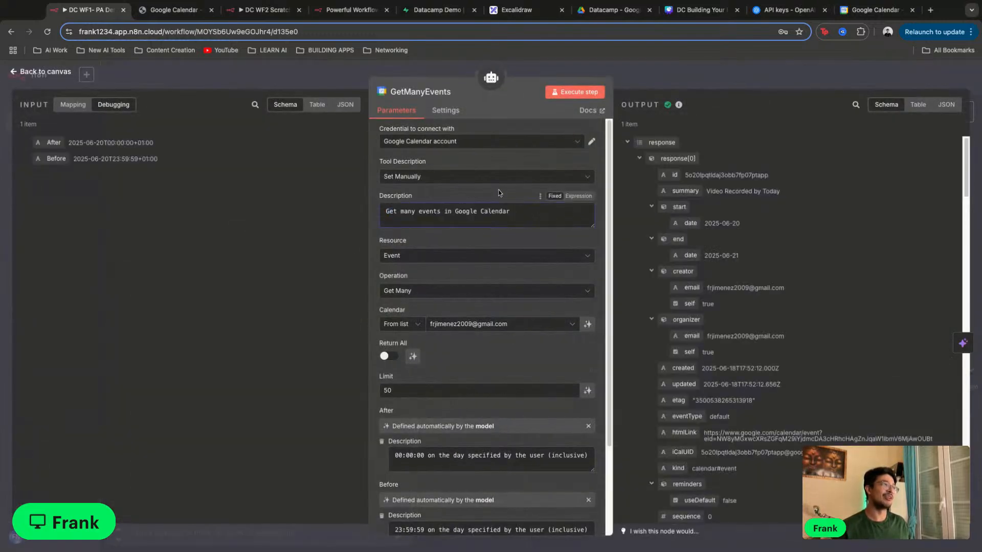
click(724, 77)
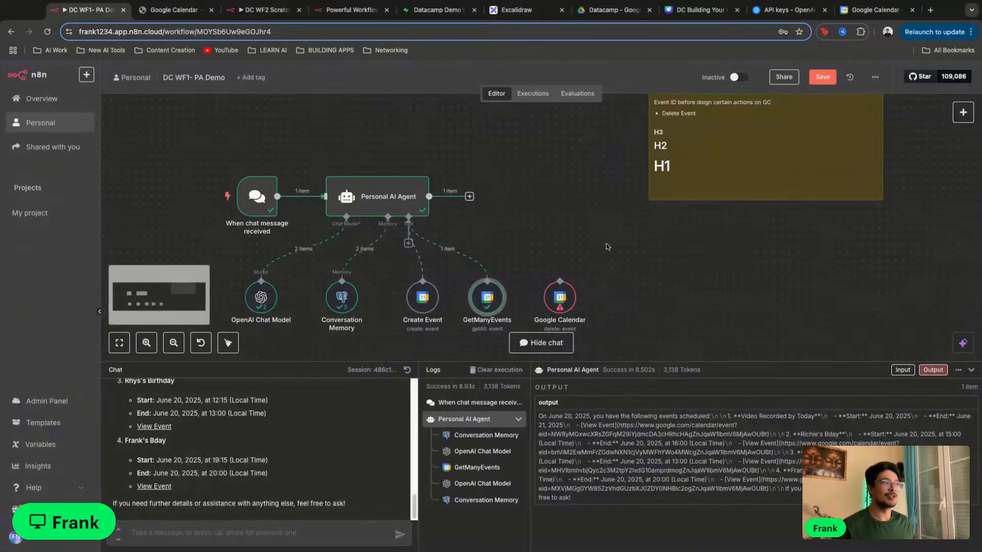
Connect the Google Calendar delete tool to the Personal AI Agent, and let the model define its Event ID automatically
scroll(654, 314, down, 2)
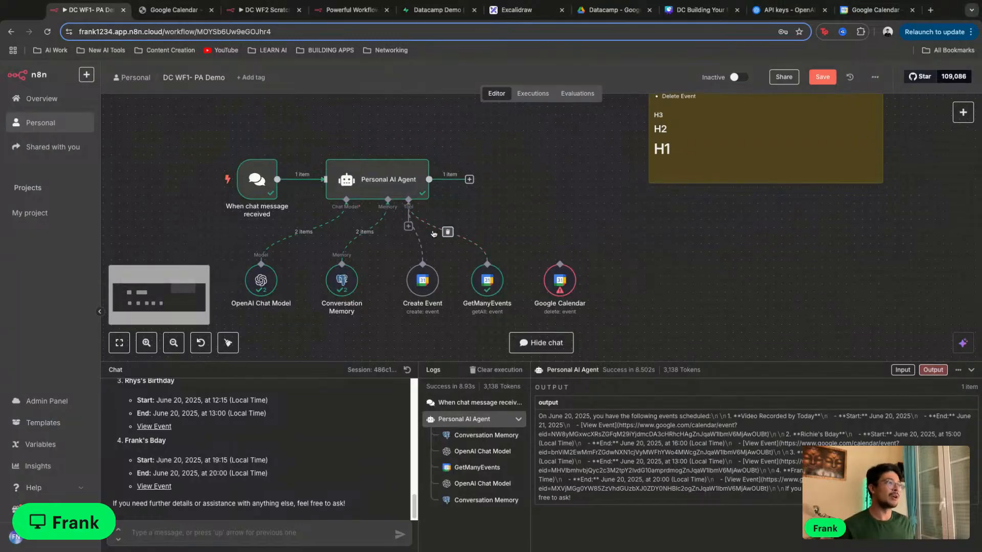
drag(407, 226, 569, 285)
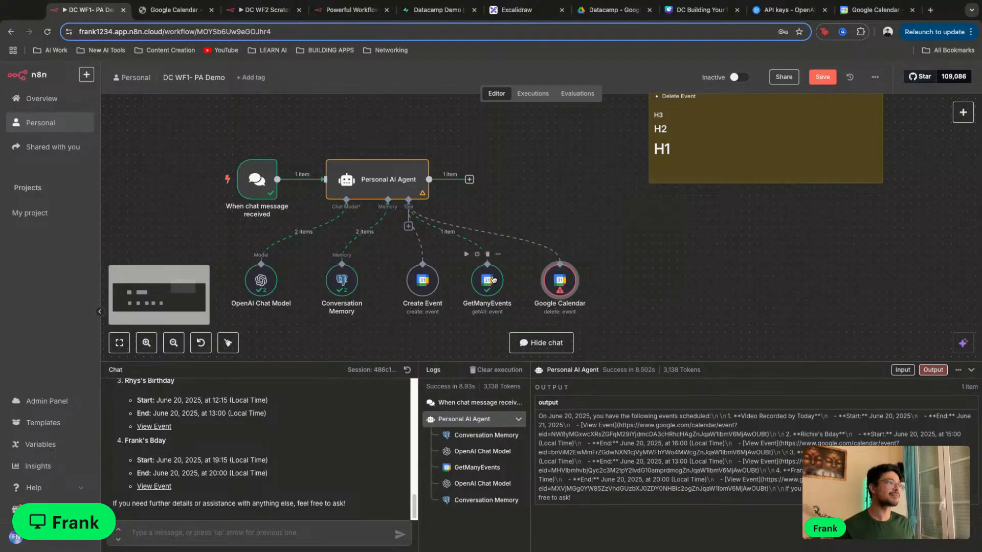
double_click(568, 282)
click(492, 315)
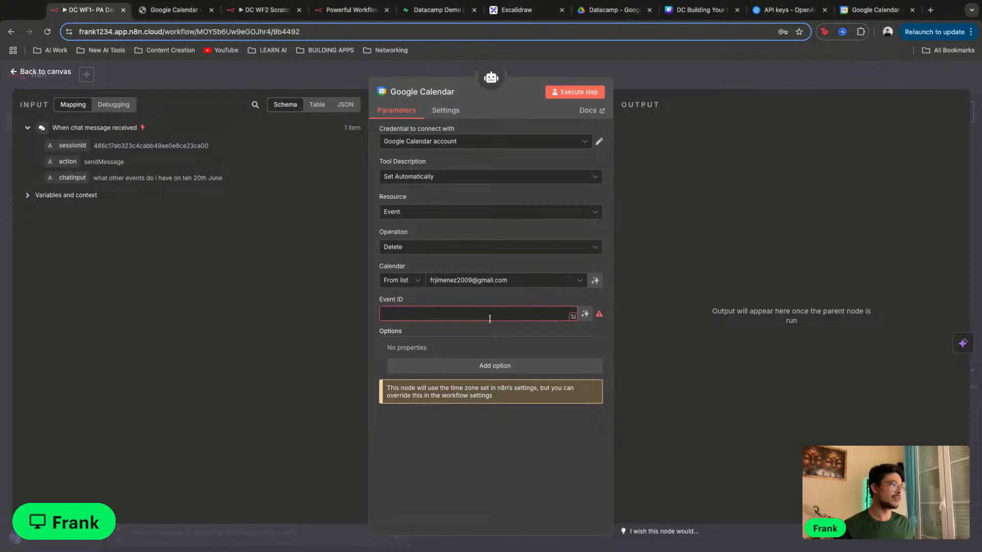
click(585, 314)
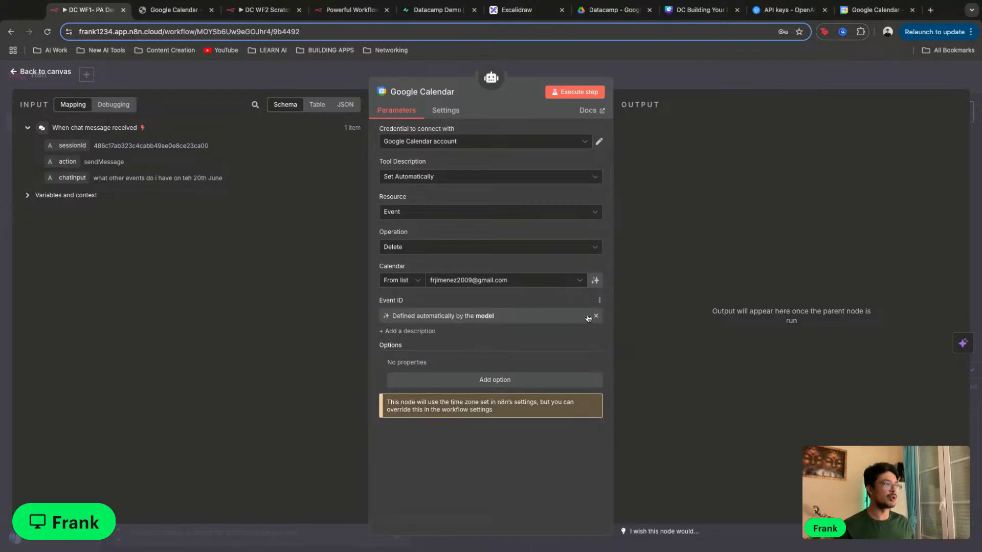
Describe the delete tool's Event ID as "The ID for the Event to delete." and save the workflow
click(427, 332)
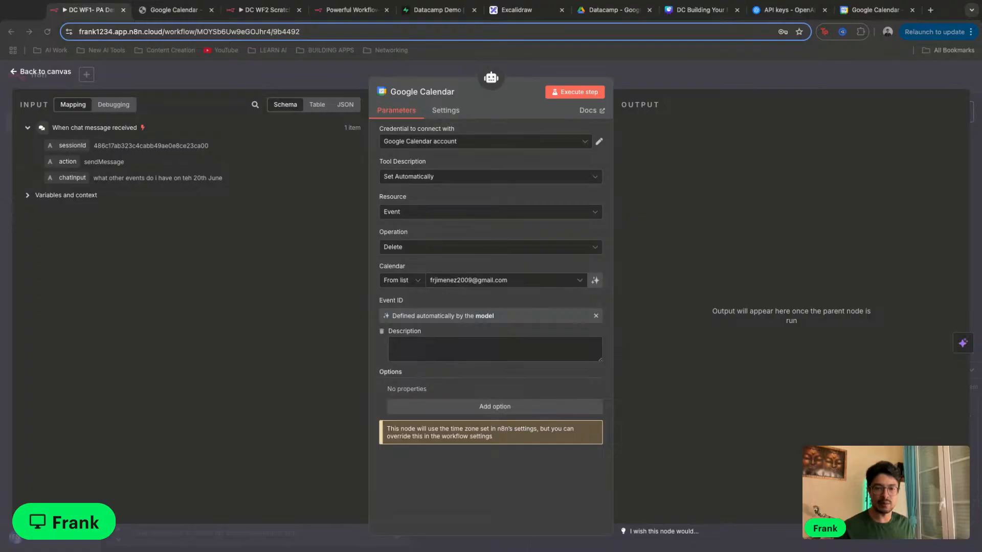
click(486, 354)
text(The )
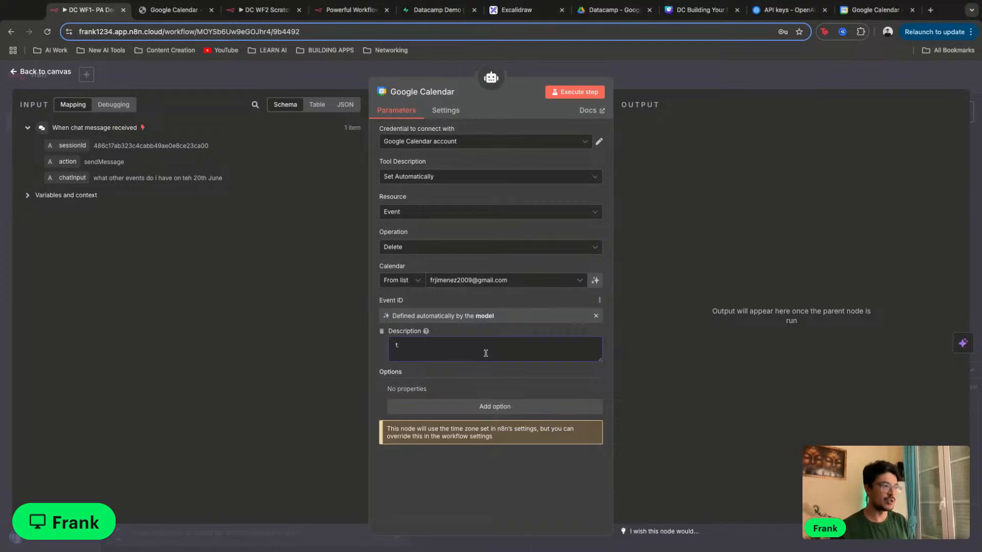
text(ID for)
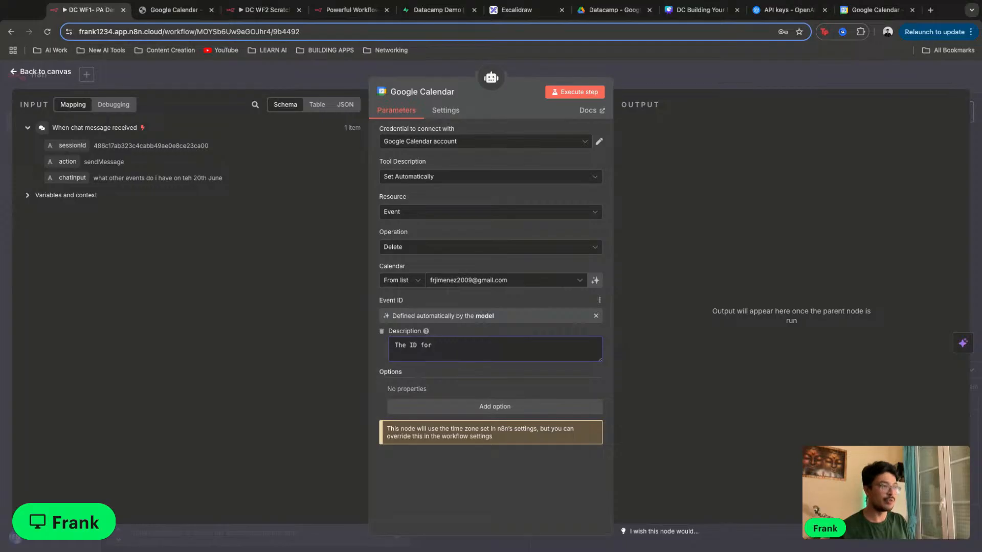
text( the Even)
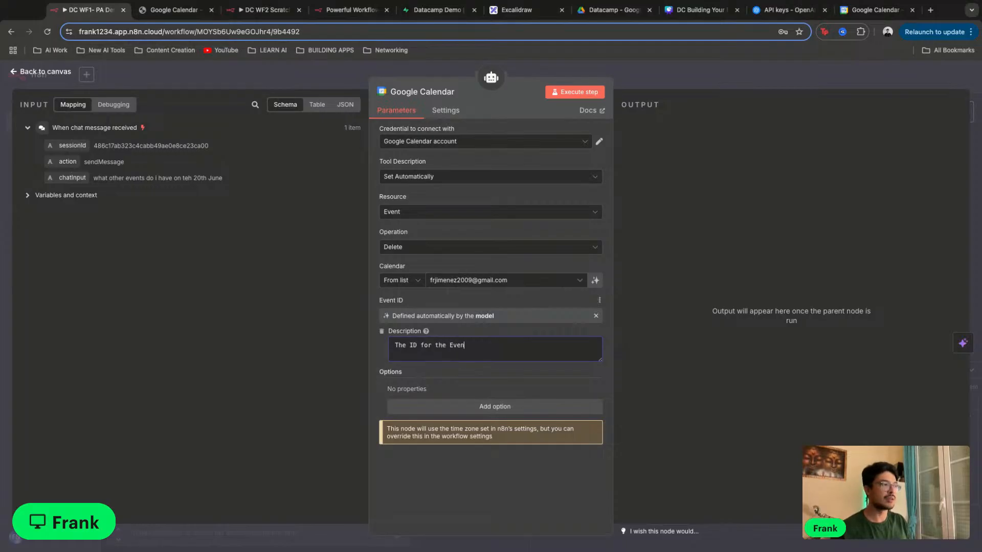
text(t to D)
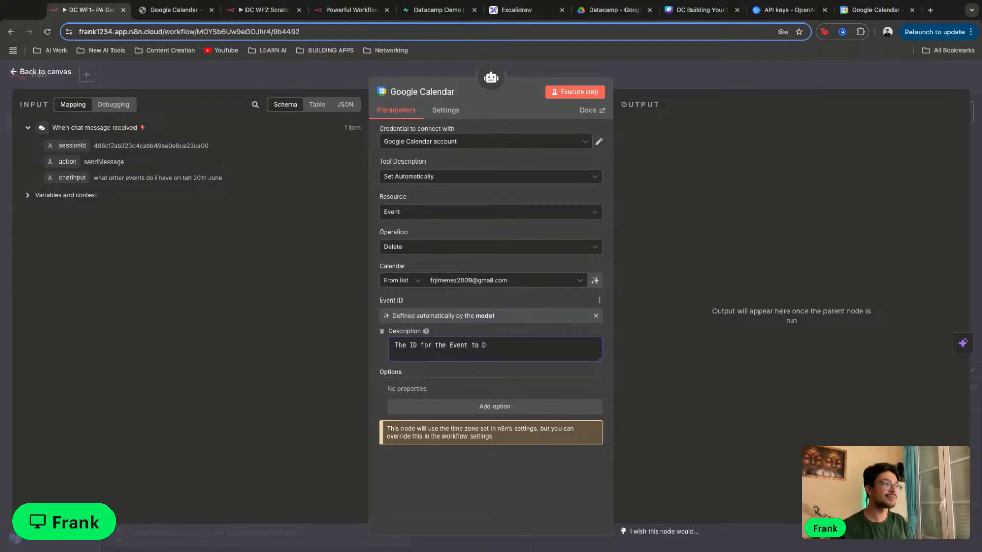
text(delete.)
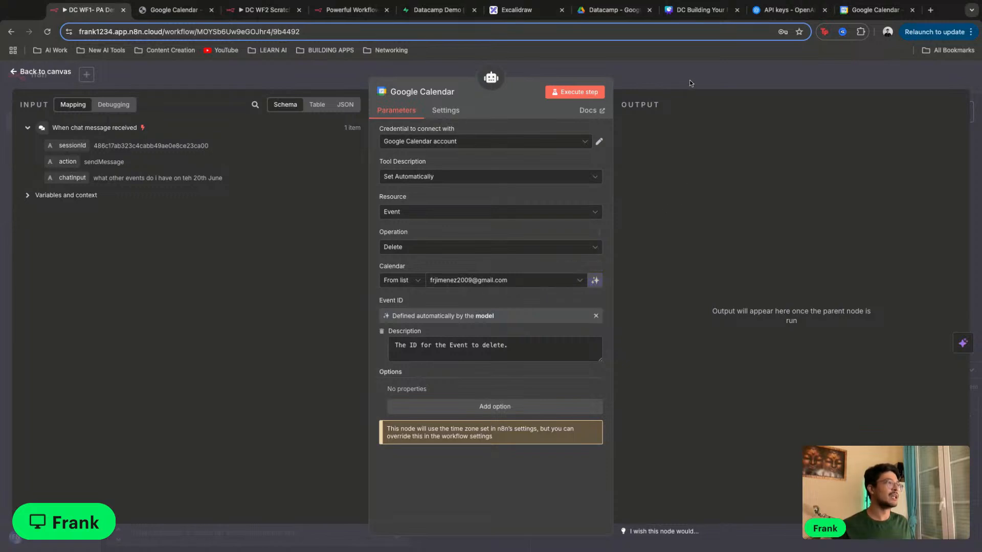
click(713, 77)
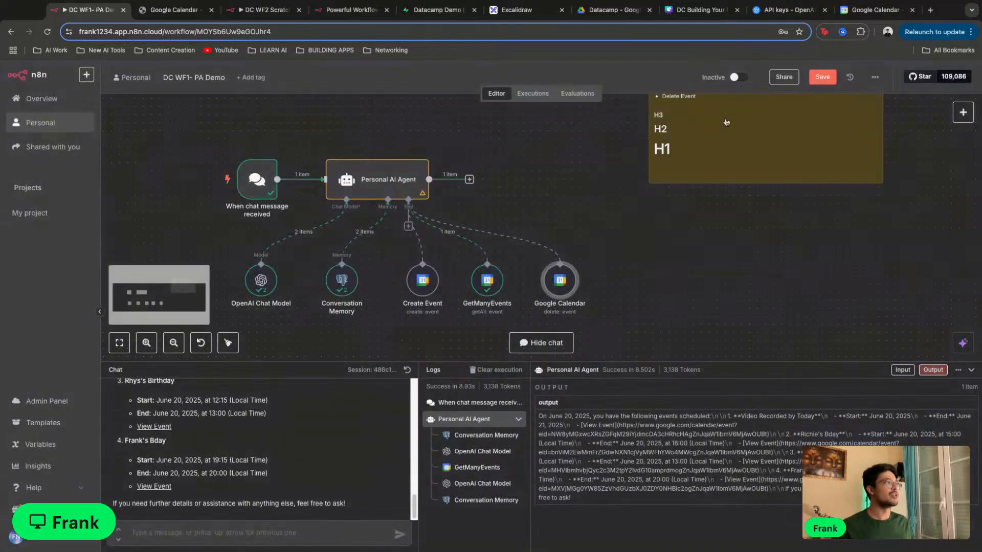
click(823, 78)
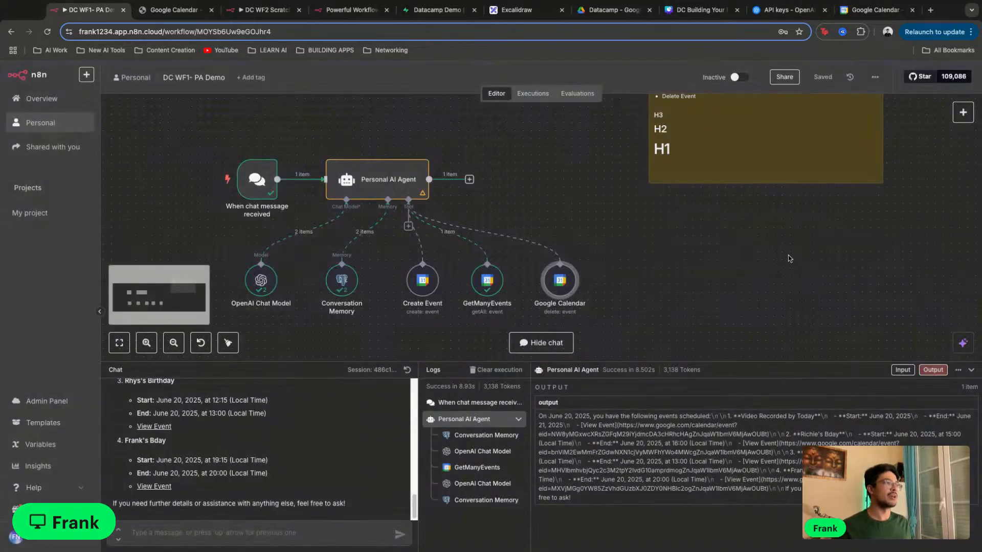
scroll(767, 260, left, 5)
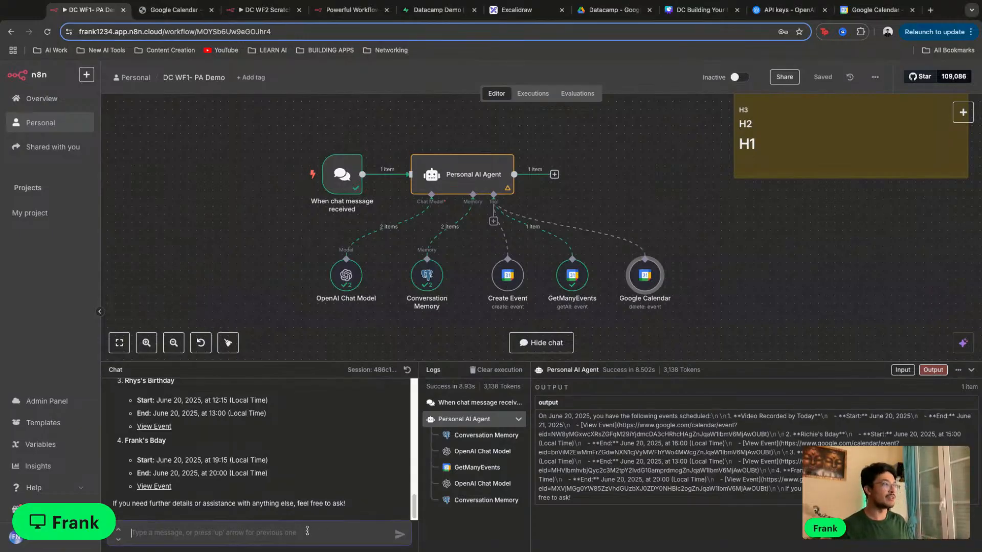
Switch to Google Calendar and delete the birthday event running from 20 June 2025, 1:00am to 21 June 2025, 12:59am
click(874, 10)
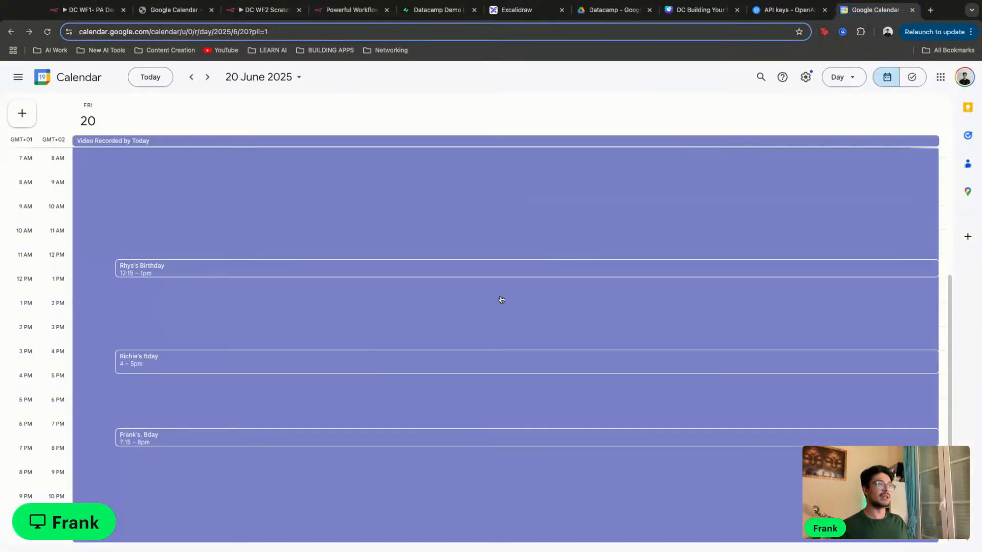
click(293, 365)
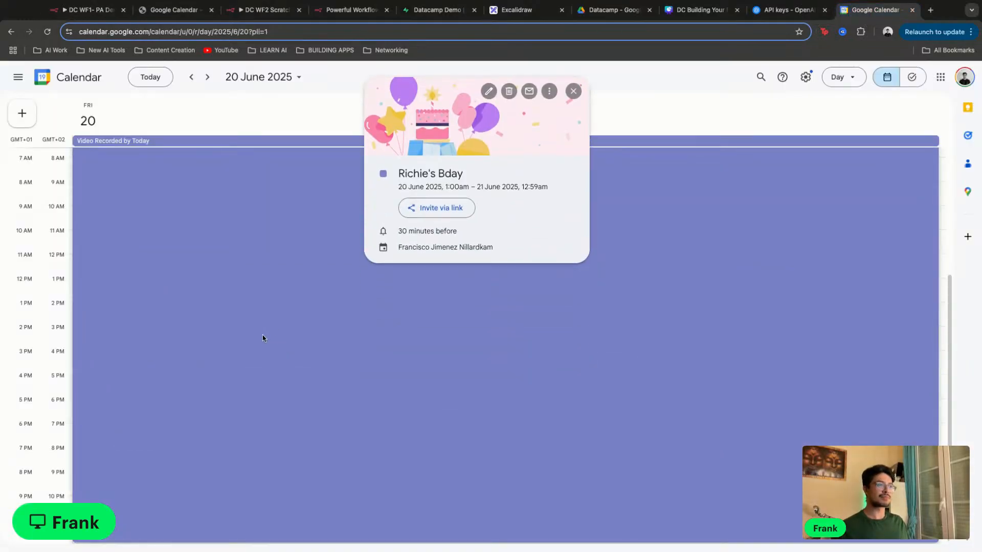
right_click(195, 317)
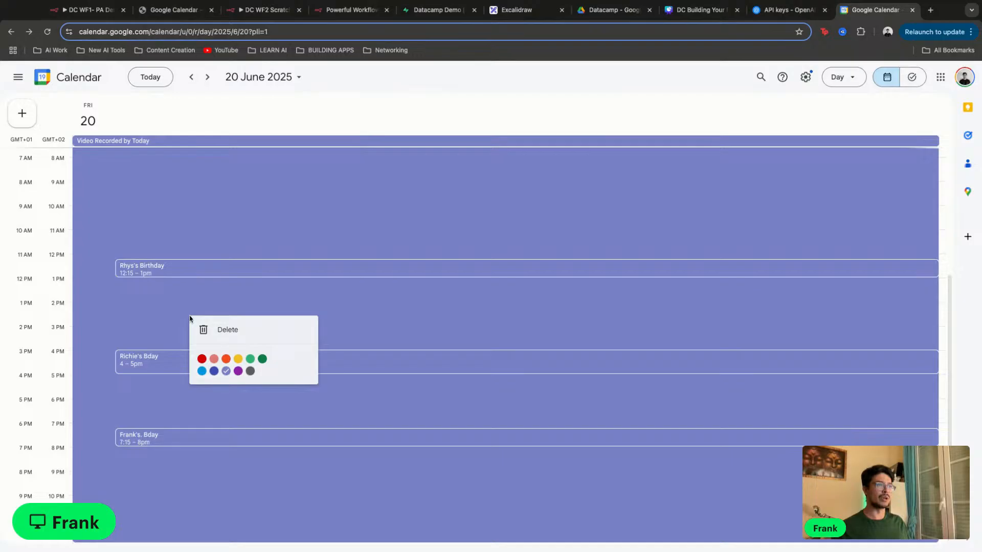
click(225, 335)
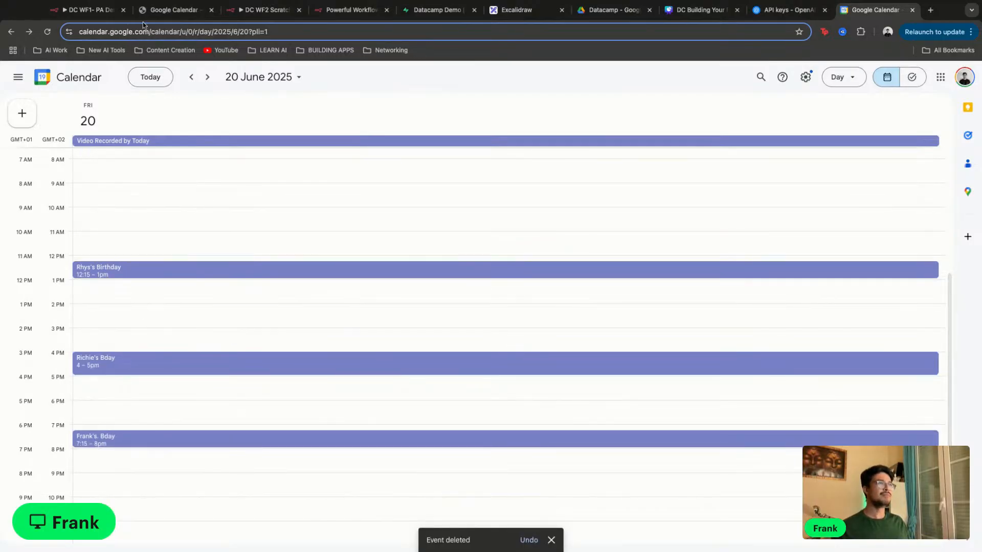
Switch to the n8n personal agent workflow and ask the agent in chat to delete the 19:15 birthday event by its title
click(89, 10)
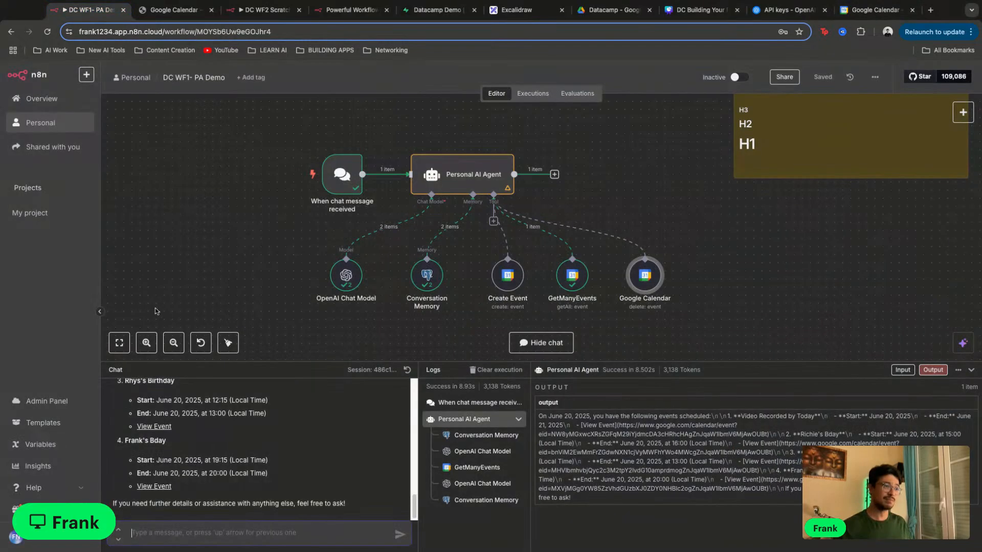
click(217, 534)
text(Delete)
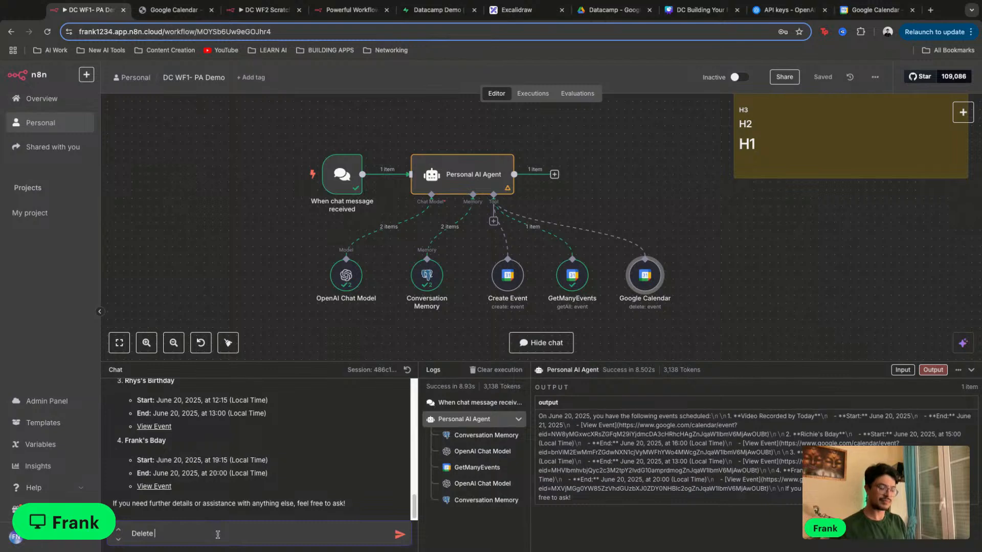
text( Frank'0s Bday)
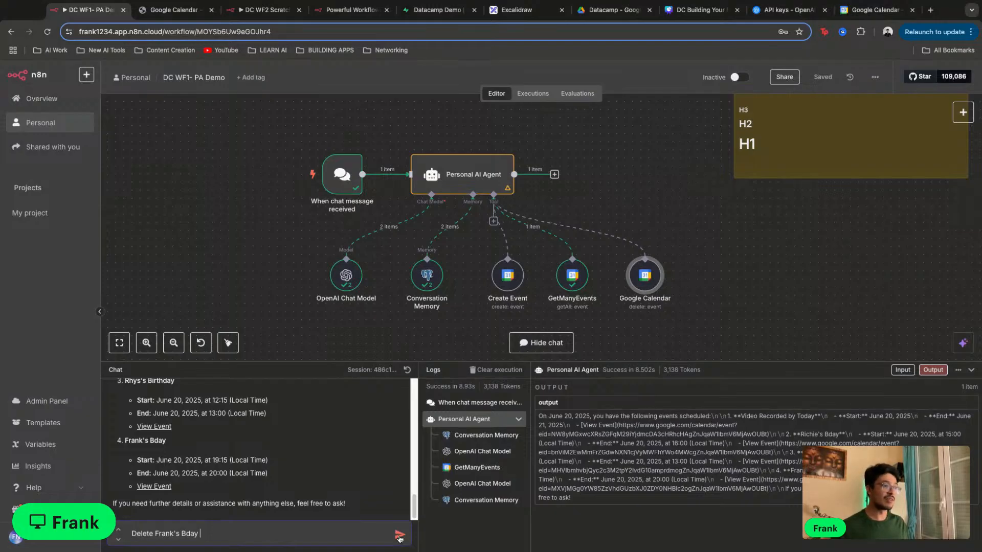
click(399, 536)
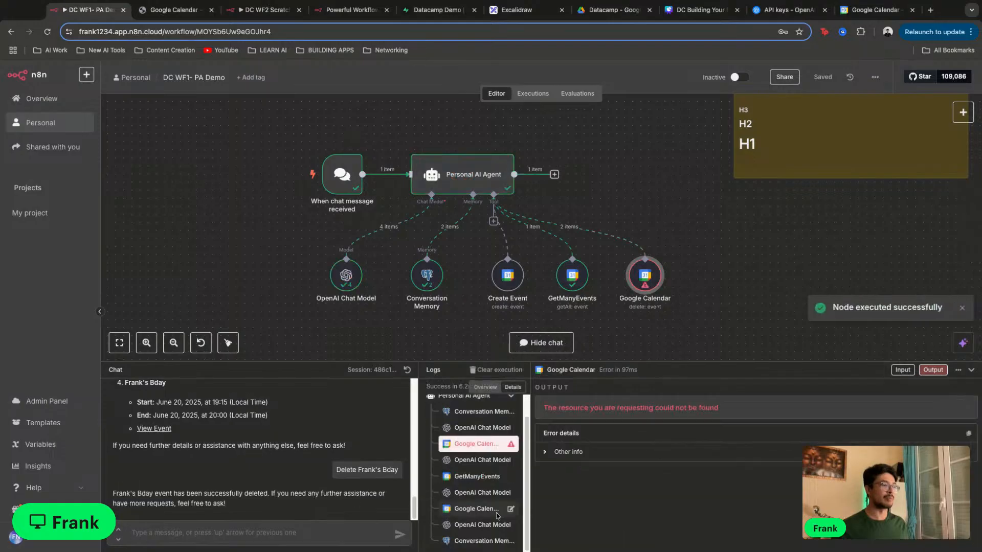
Check the agent's run logs and the 20 June 2025 schedule in Google Calendar for the deletion, and return to the n8n workflow
scroll(462, 489, up, 1)
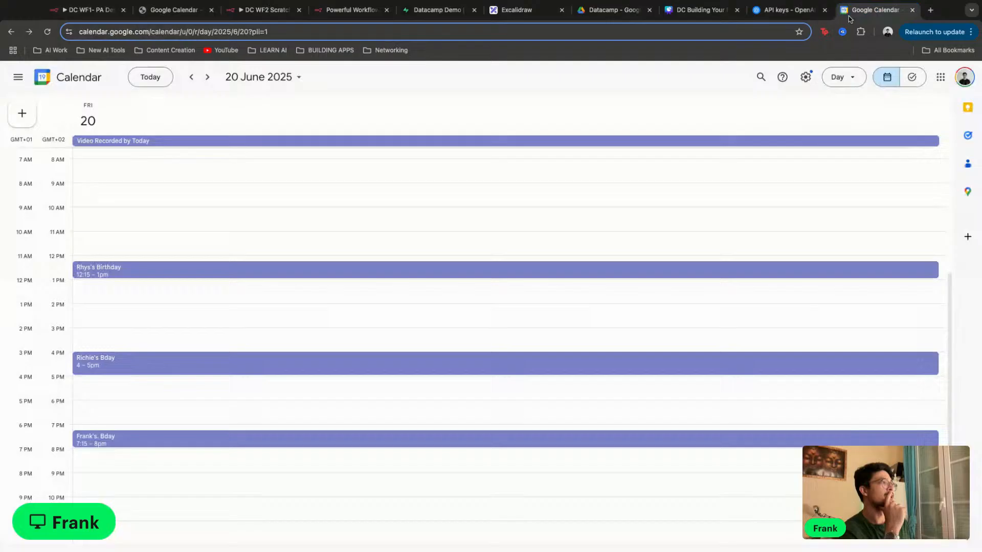
click(874, 10)
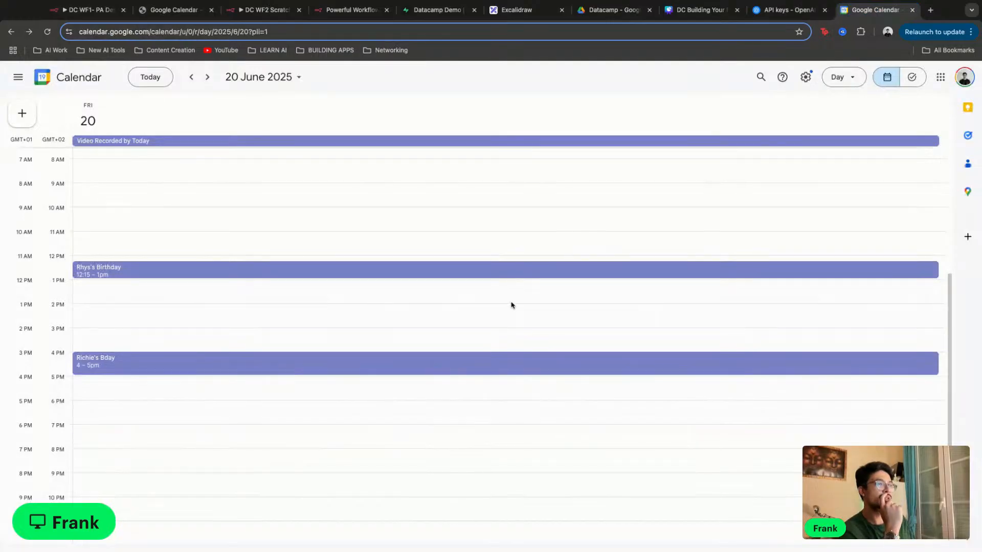
scroll(511, 305, down, 1)
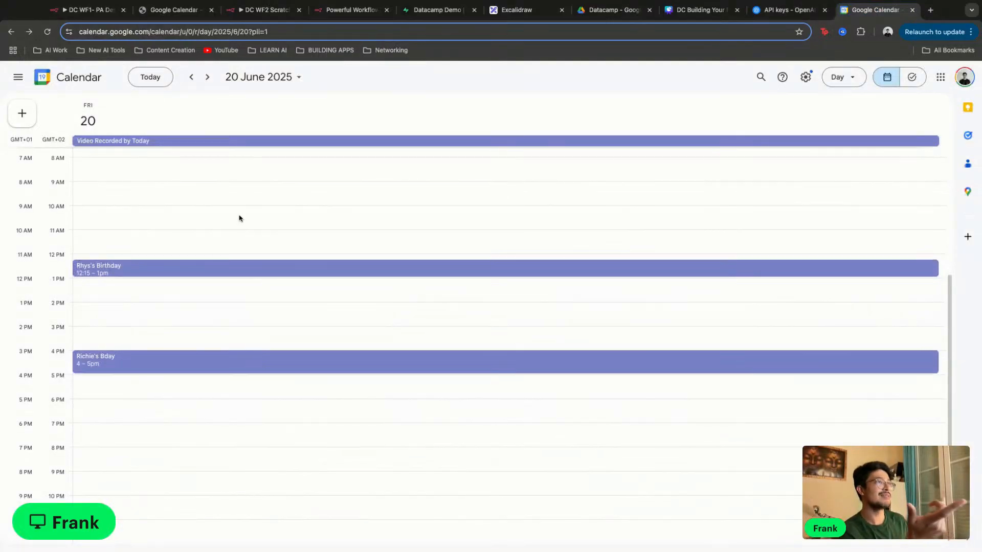
click(89, 10)
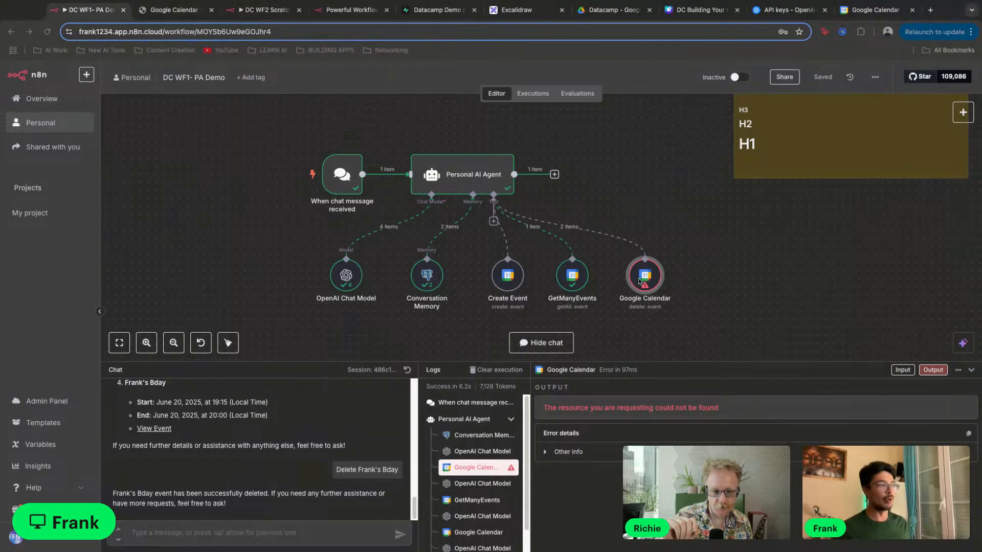
Move the Google Calendar delete tool closer to GetManyEvents and review its parameters, input and run output
drag(663, 279, 648, 277)
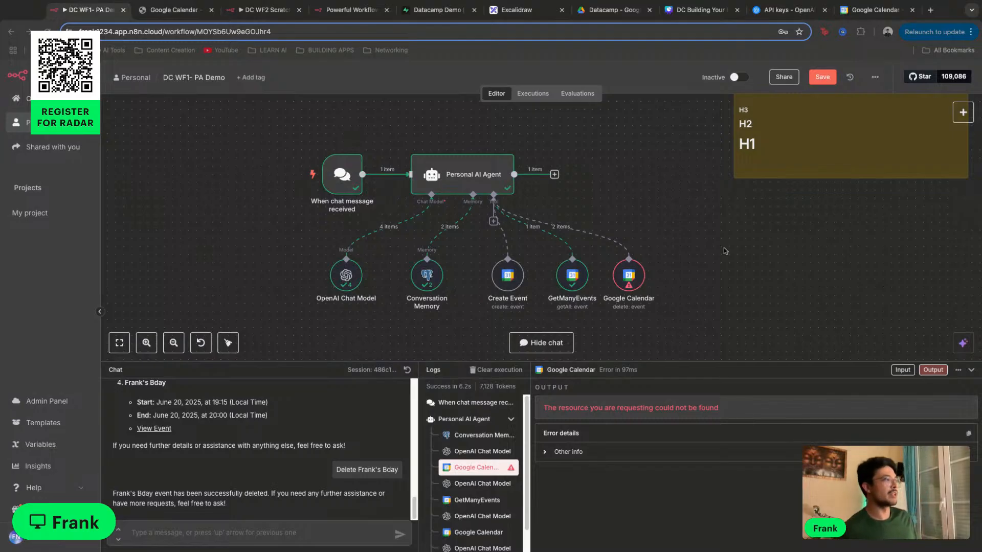
double_click(627, 273)
click(670, 83)
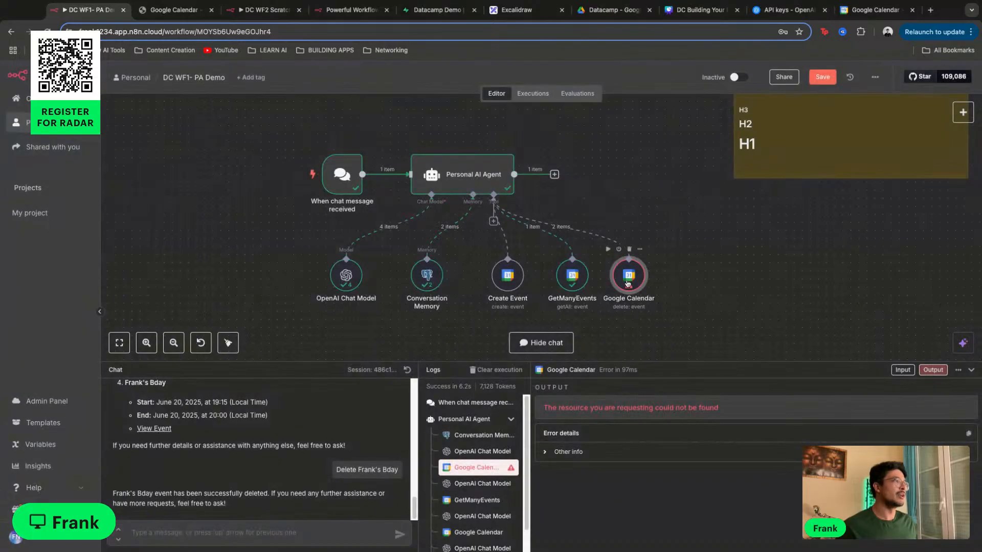
double_click(628, 279)
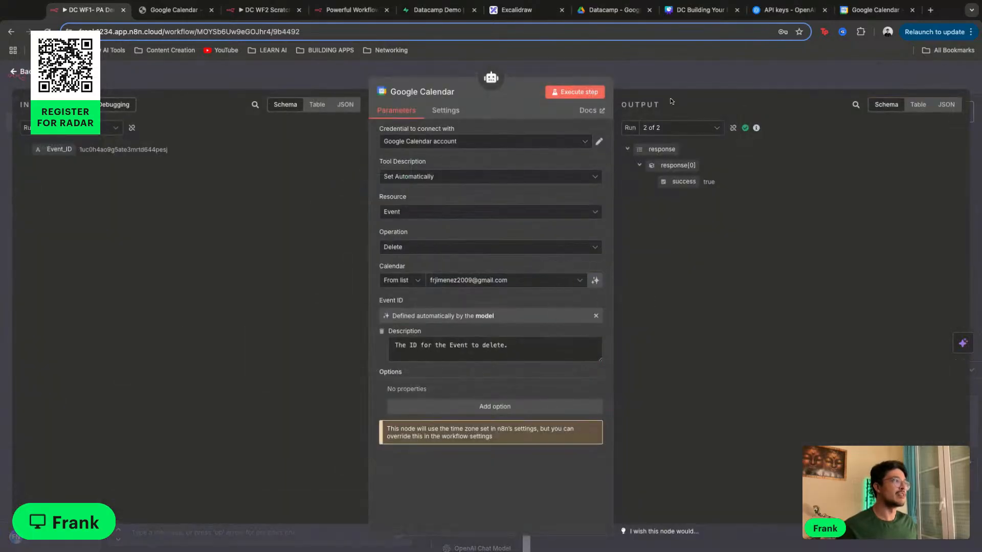
click(684, 83)
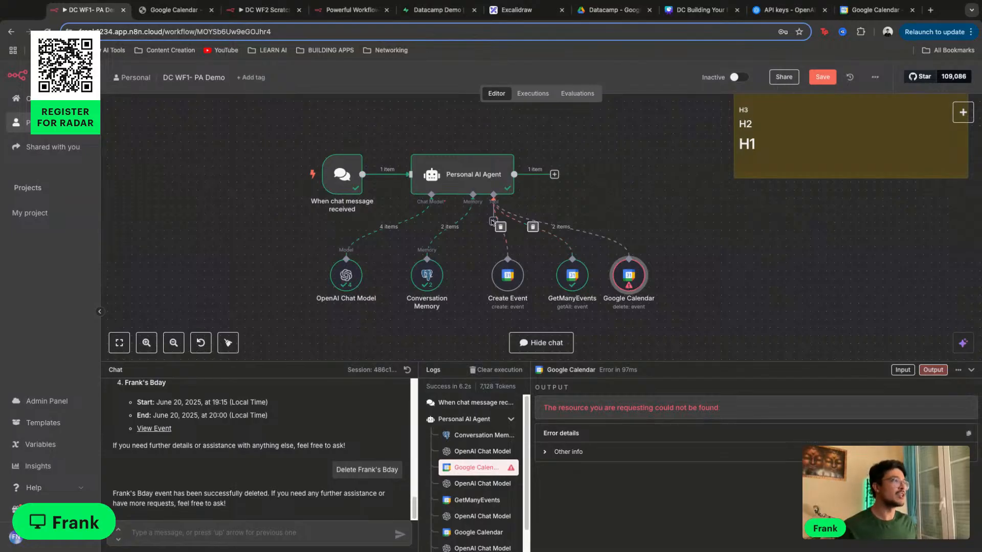
Save the personal agent workflow
click(493, 223)
click(684, 259)
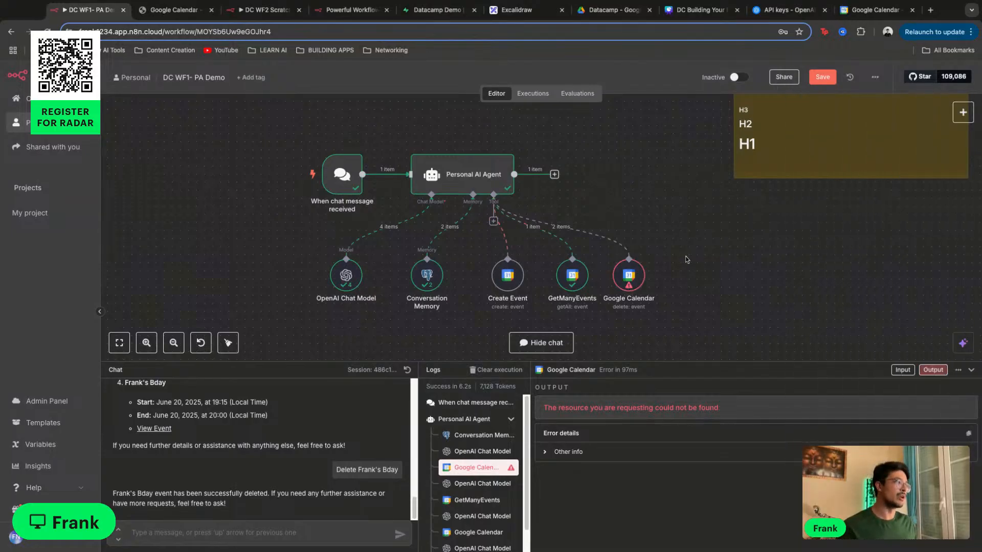
click(760, 285)
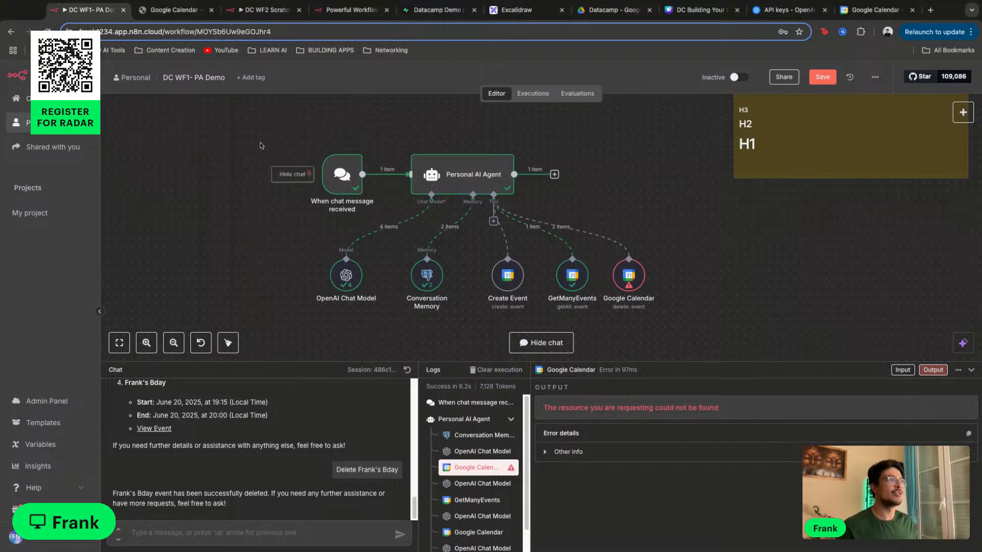
click(828, 79)
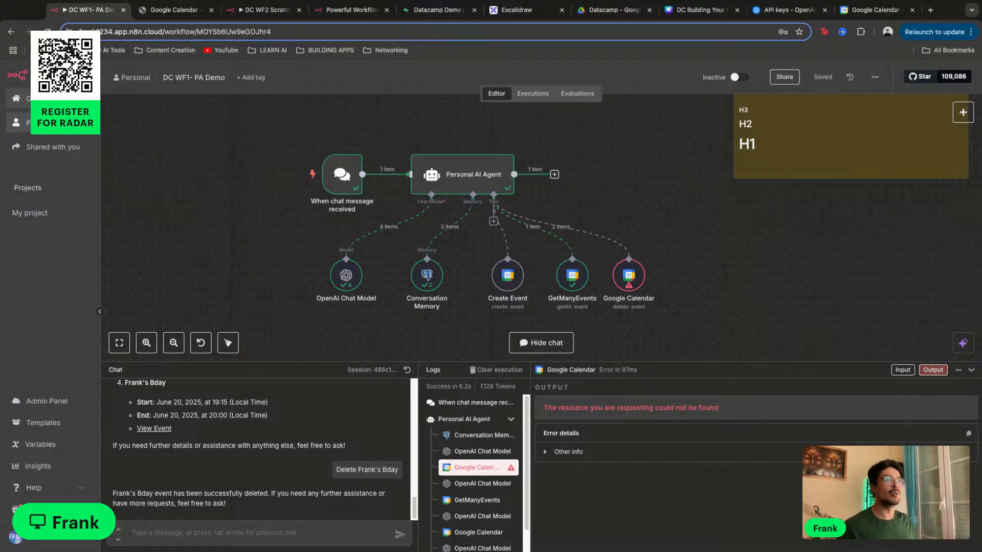
Open the DC WF2 Scratch Demo workflow, place it next to the first workflow in the browser, and shrink its Logs area
drag(261, 10, 184, 14)
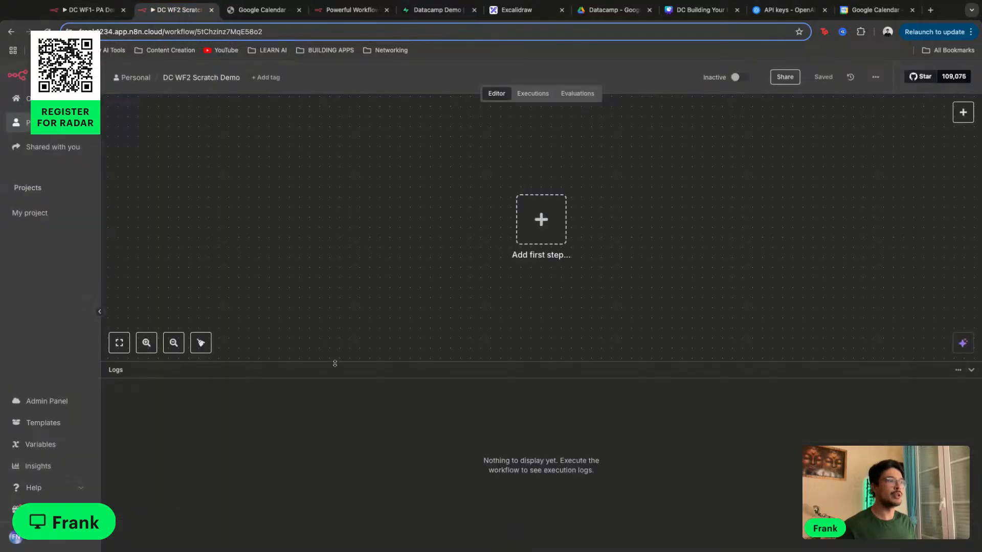
drag(334, 364, 331, 460)
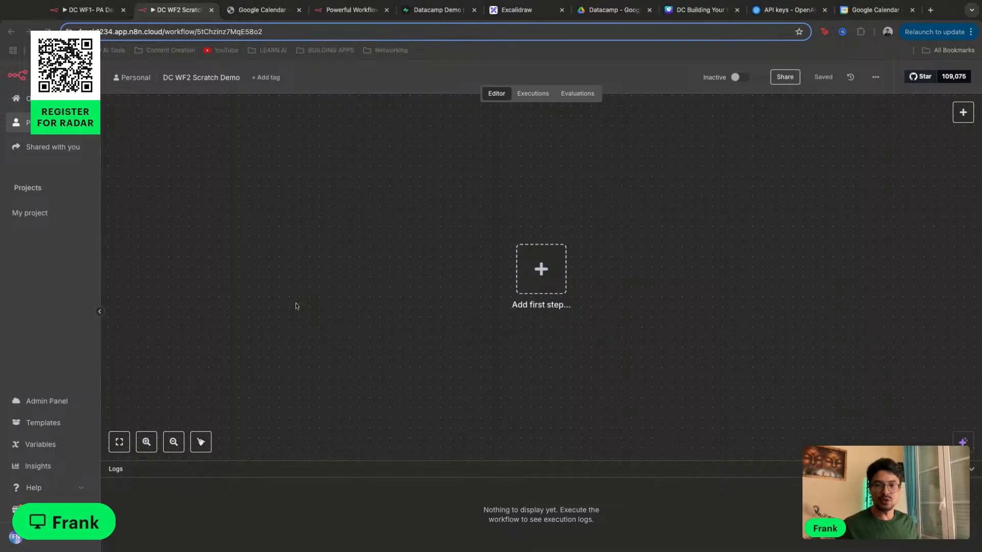
click(431, 334)
Begin adding the workflow's first step and search the trigger nodes for "Google drive"
click(562, 274)
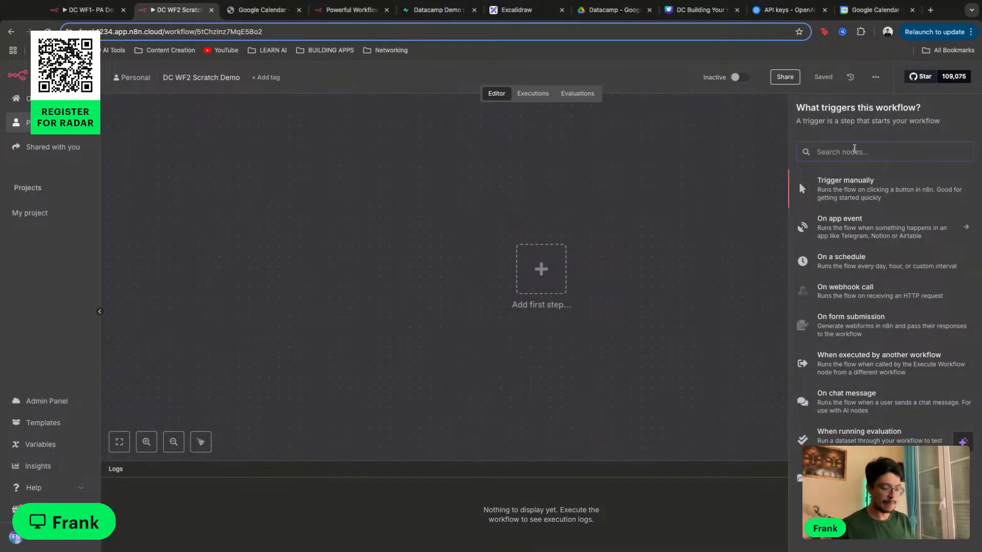
text(drive)
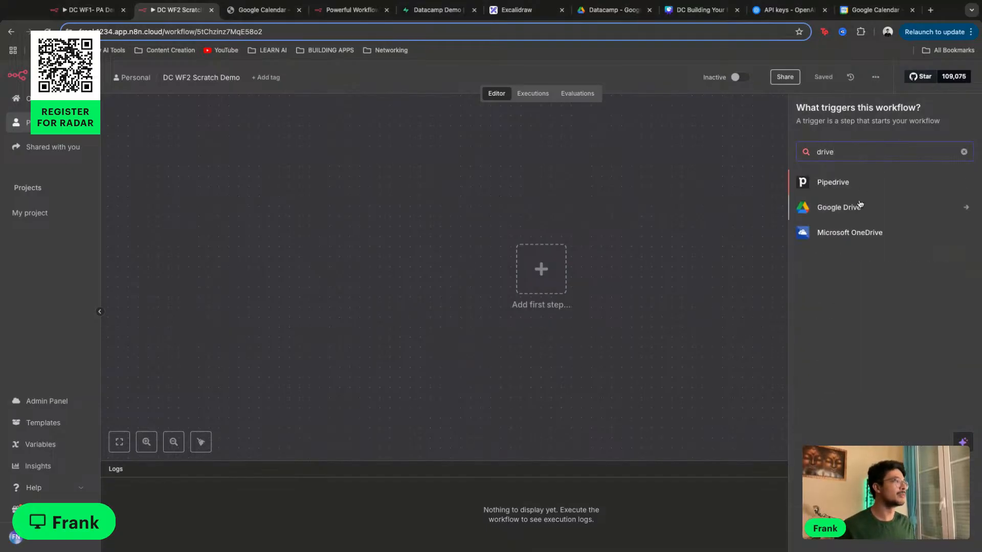
click(964, 152)
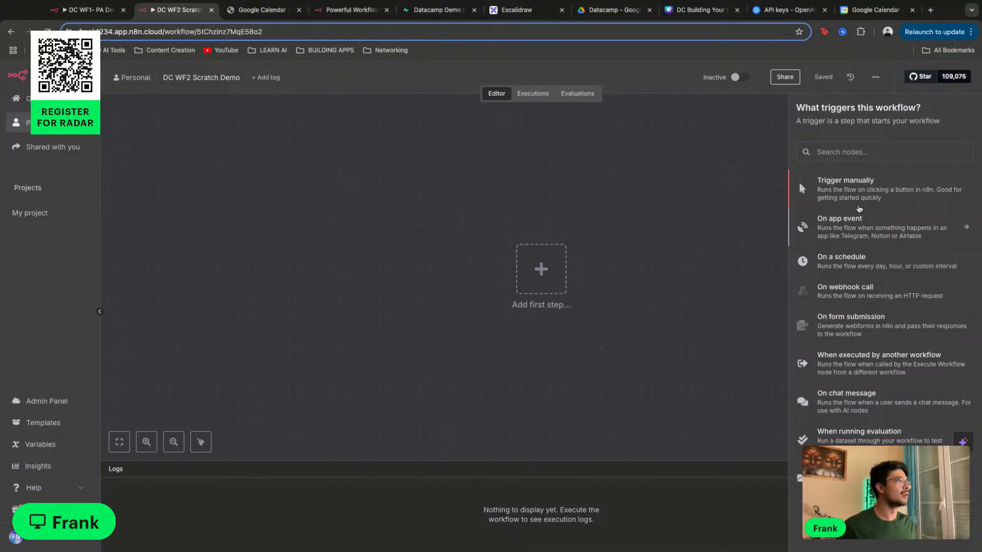
double_click(861, 154)
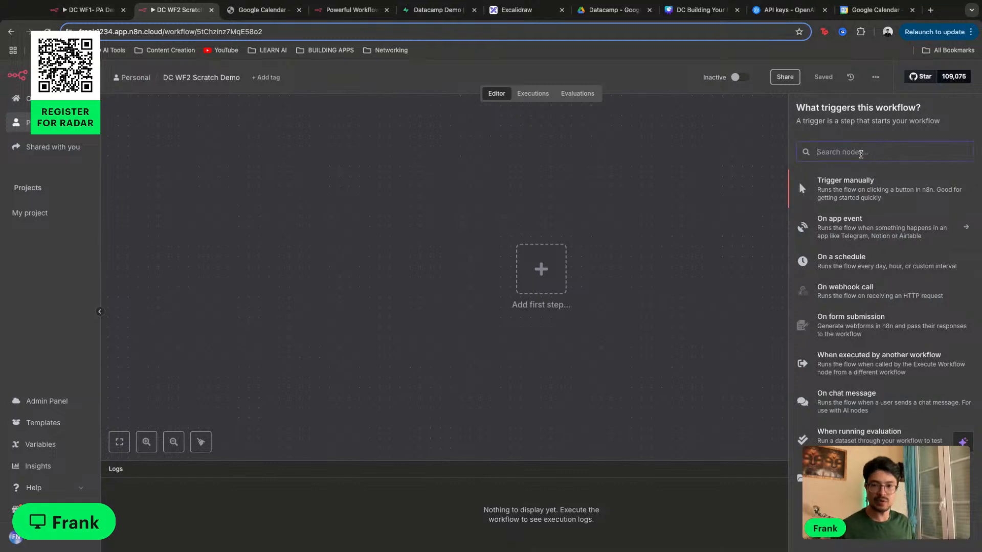
text(Goog)
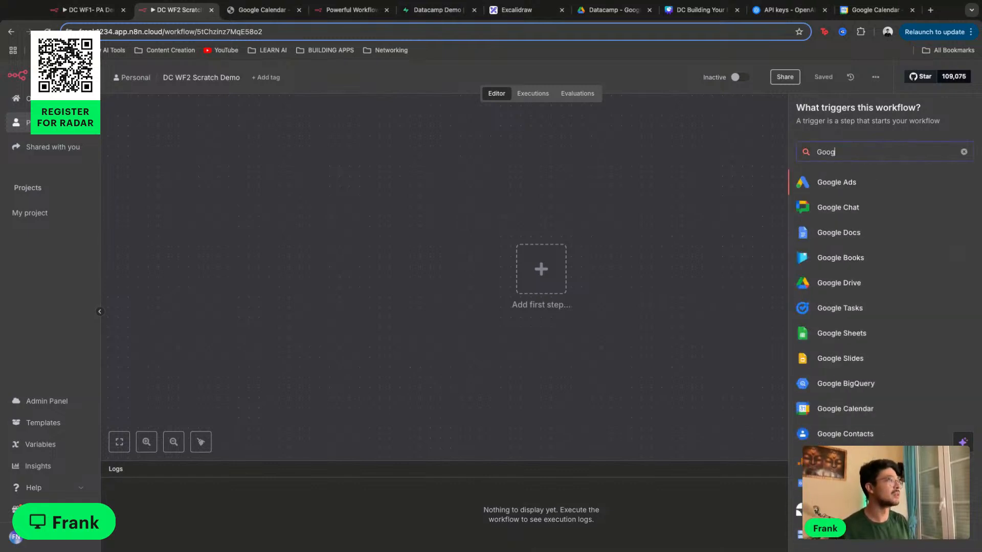
text(le drive)
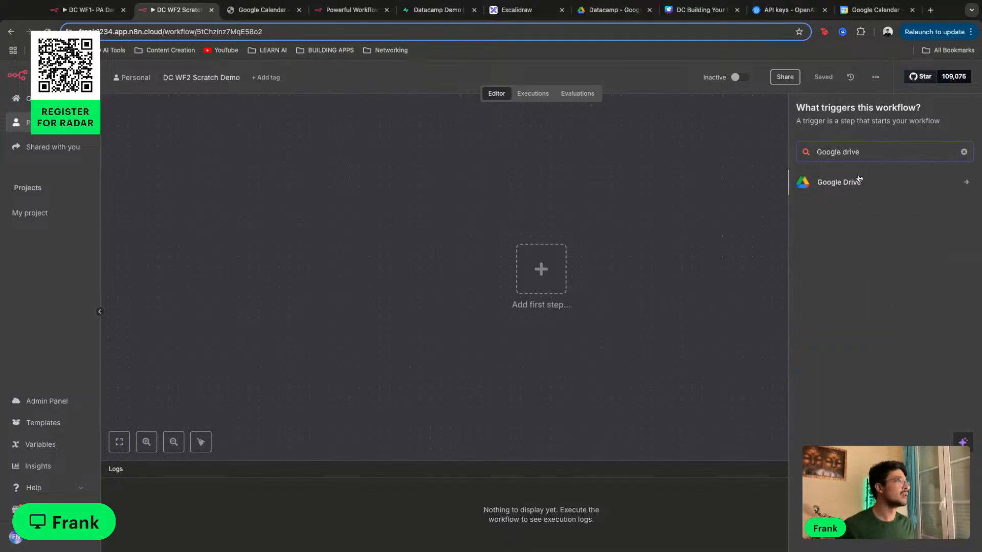
Add Google Drive's "On changes involving a specific folder" trigger and return to the canvas
click(857, 183)
click(857, 228)
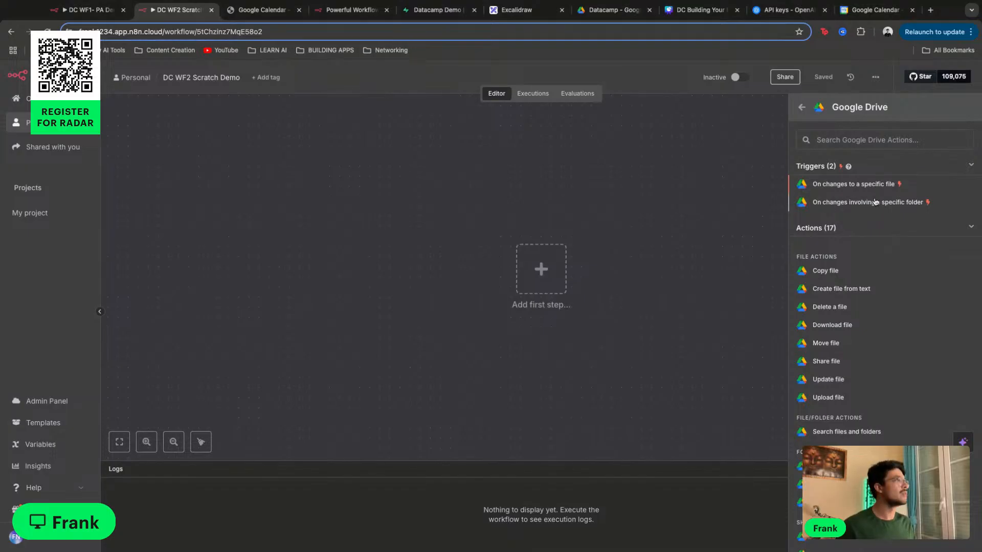
scroll(865, 311, down, 1)
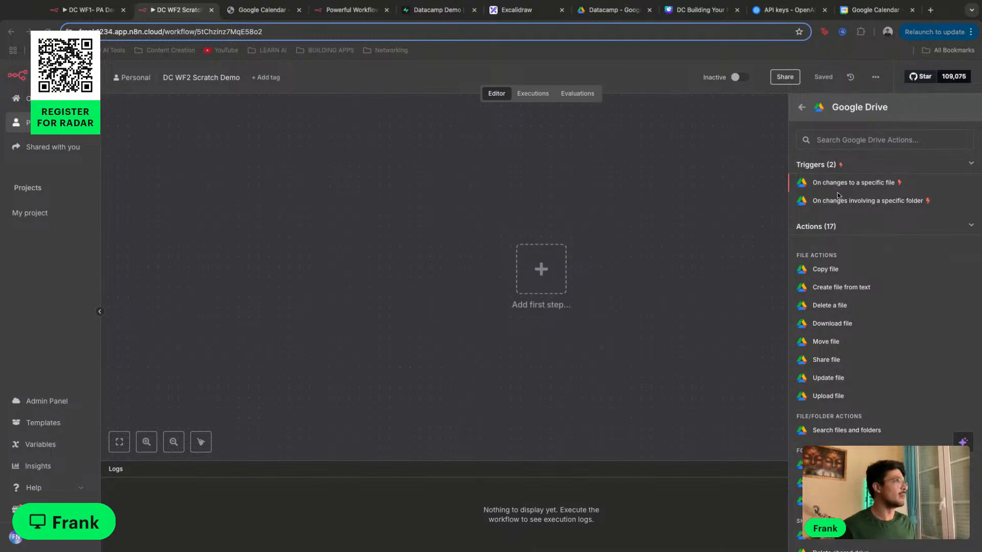
click(888, 203)
click(885, 203)
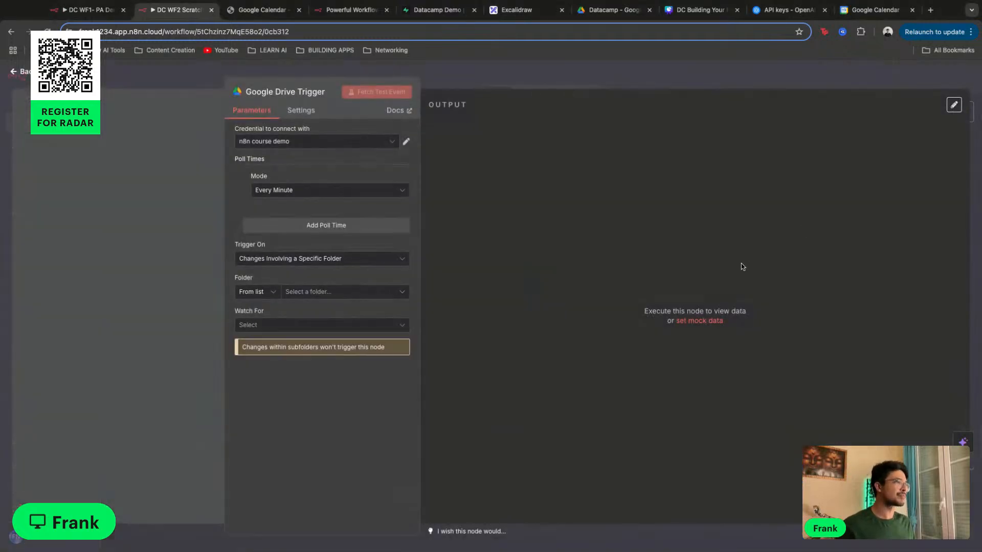
click(591, 70)
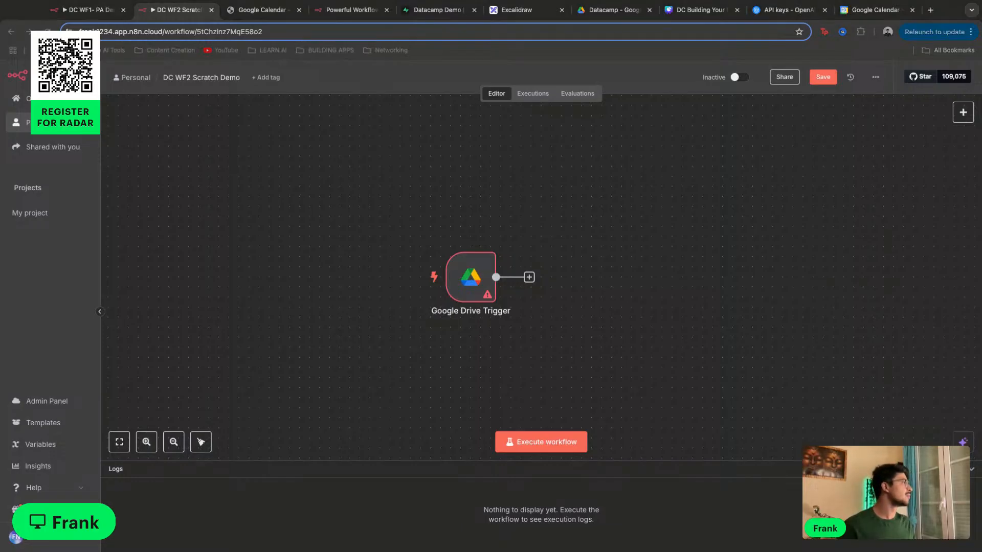
click(639, 302)
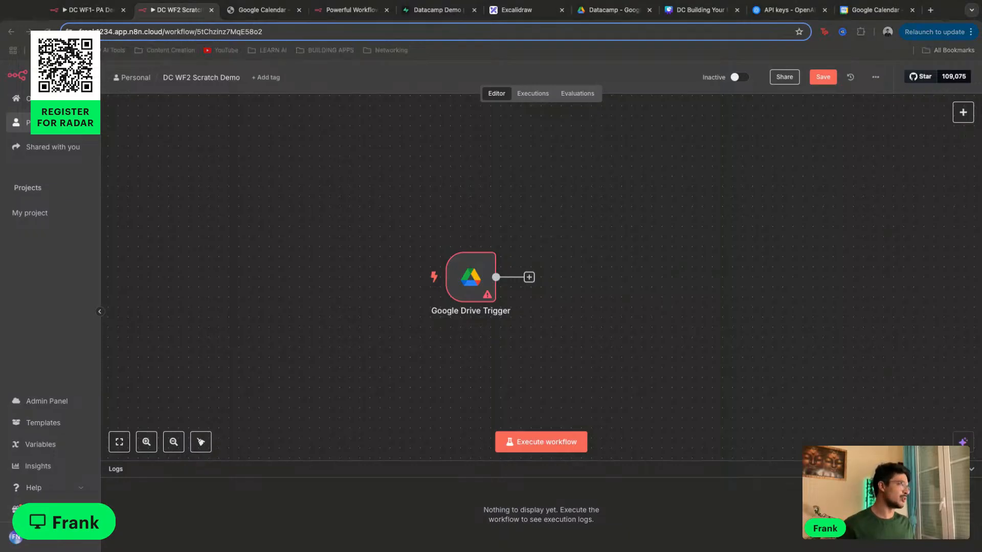
click(682, 303)
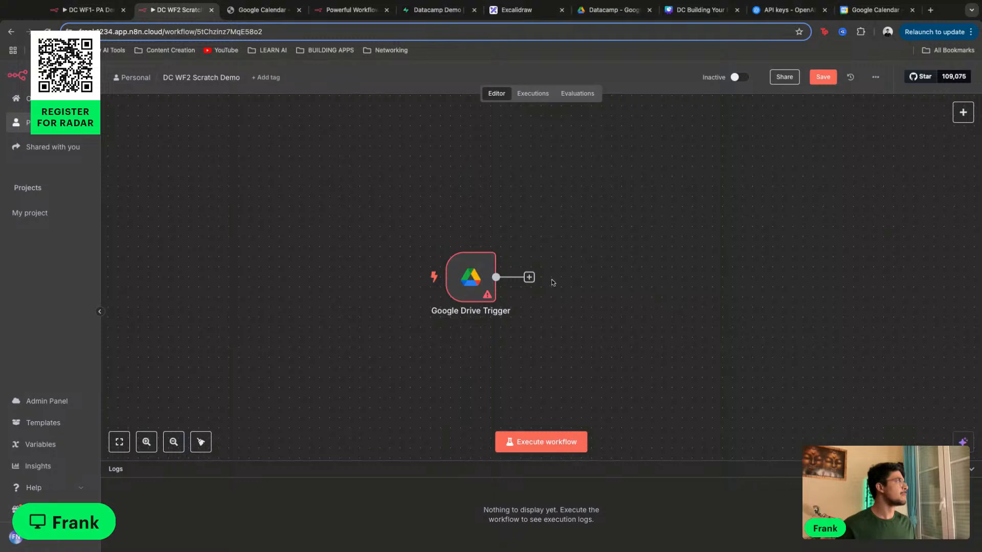
Open the Google Drive Trigger's settings and start creating a new Google Drive credential for it
double_click(475, 261)
click(362, 146)
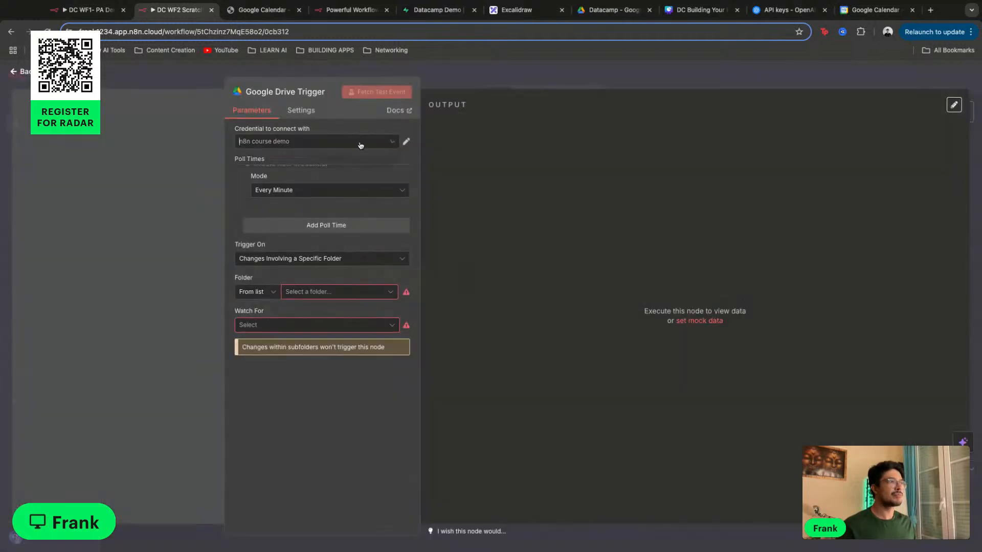
click(512, 168)
click(394, 145)
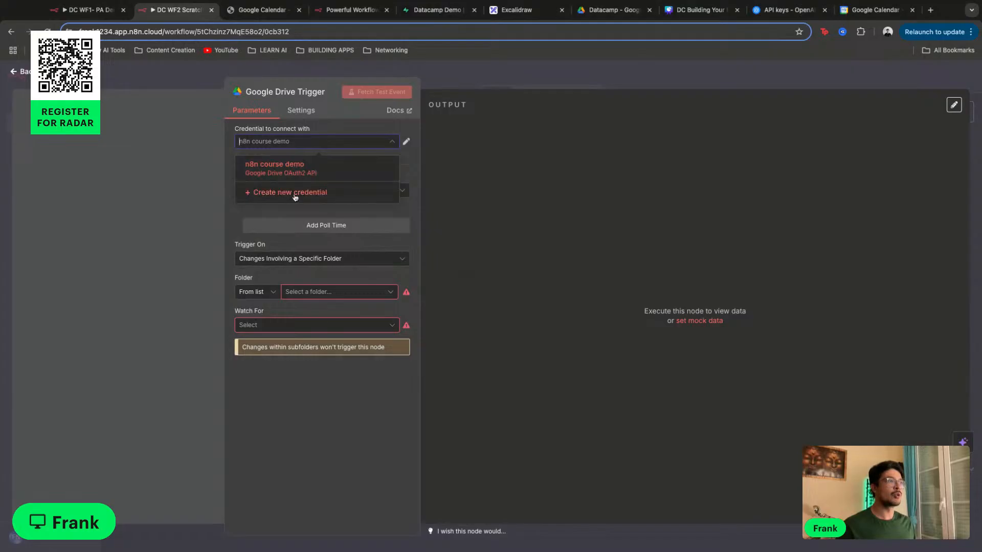
click(292, 196)
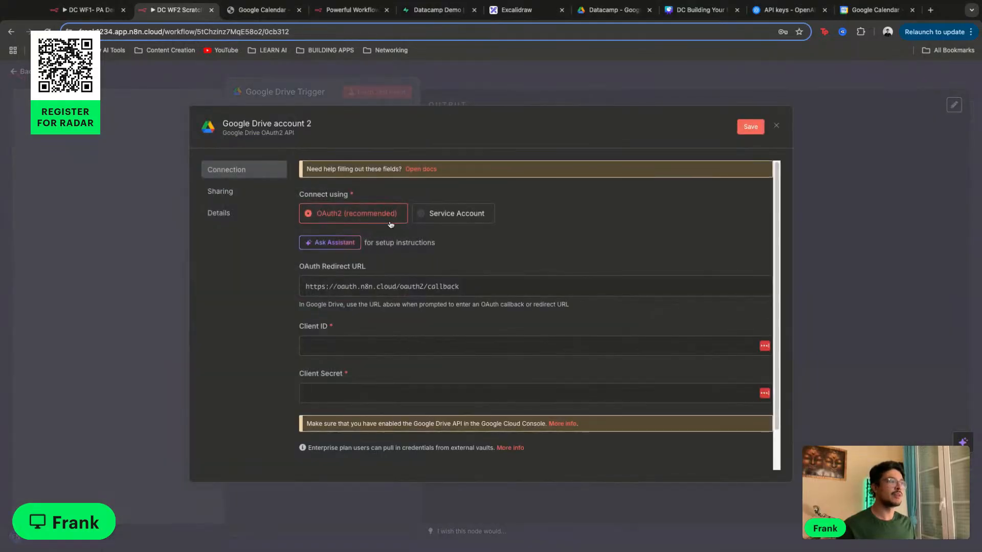
Examine the OAuth2 setup of the new Google Drive credential, including its redirect URL, Client ID and Client Secret fields
scroll(403, 240, down, 1)
scroll(415, 251, up, 1)
scroll(424, 259, down, 1)
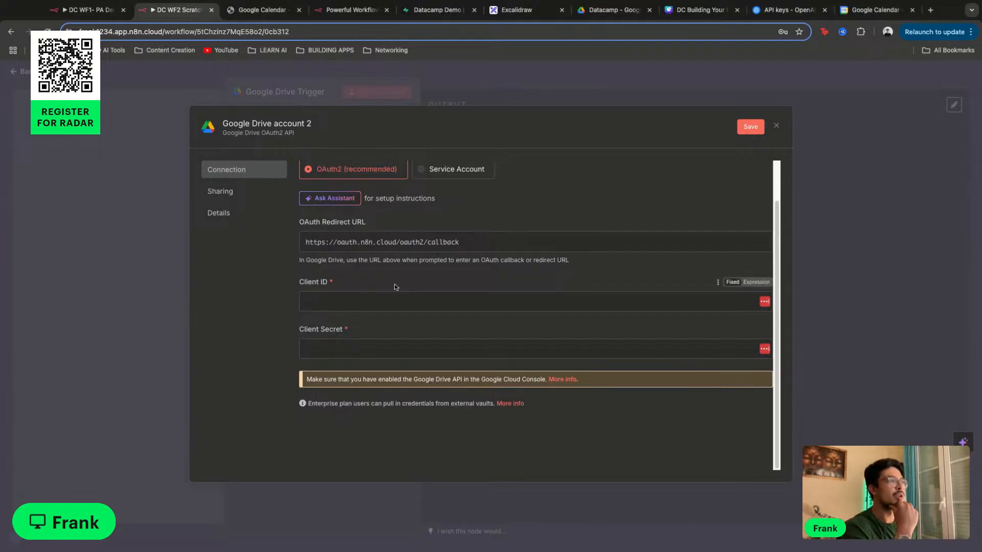
click(398, 300)
click(399, 352)
click(417, 326)
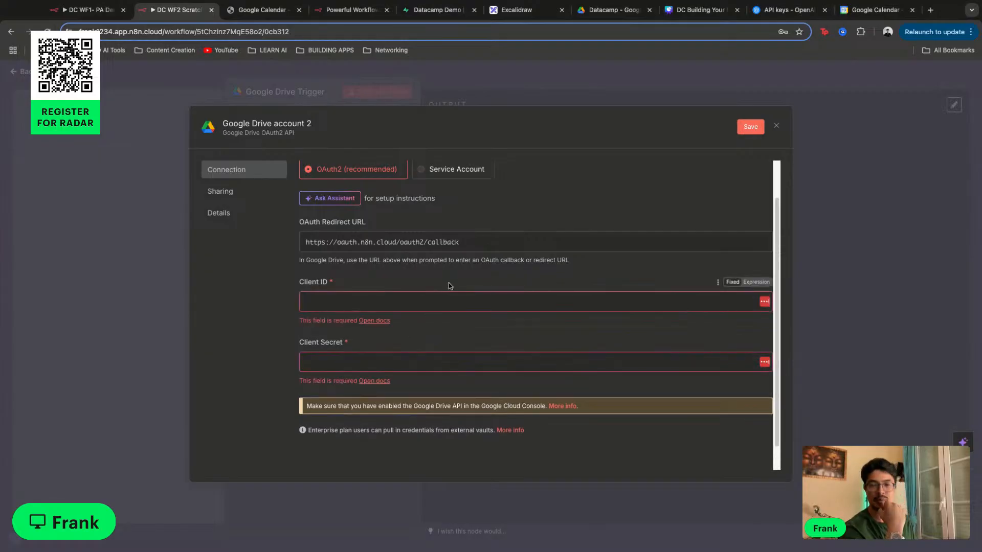
click(471, 302)
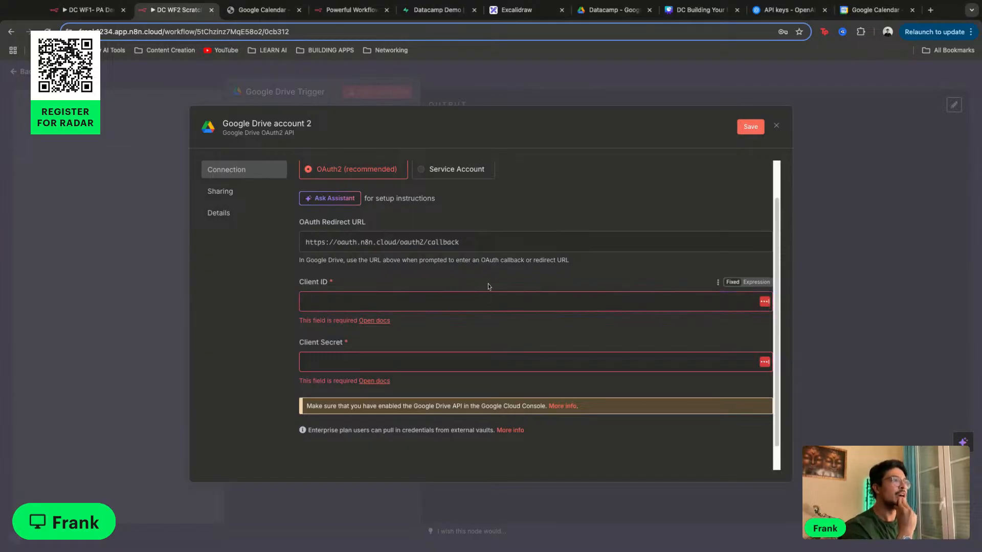
Discard the new Google Drive credential without connecting it and return to the workflow canvas
scroll(489, 294, up, 1)
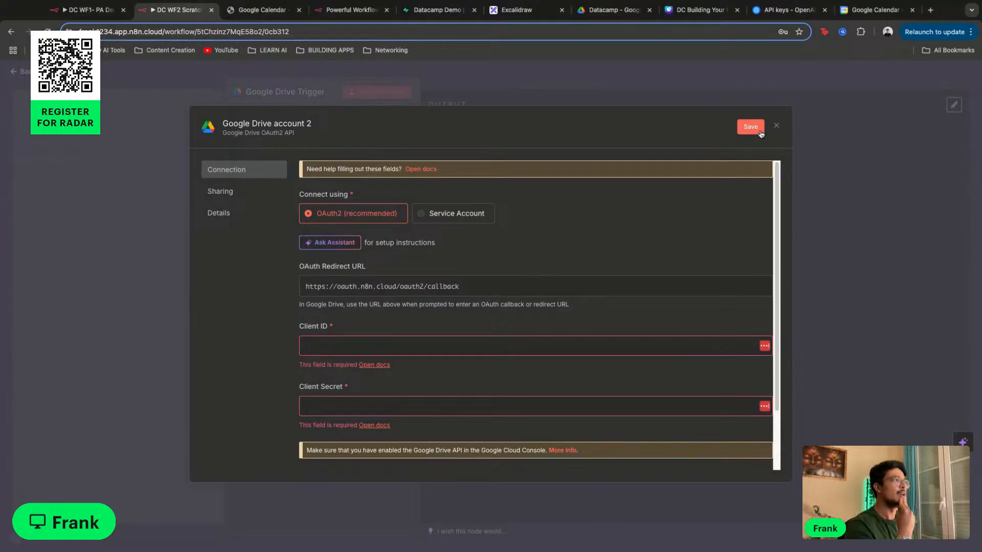
click(777, 126)
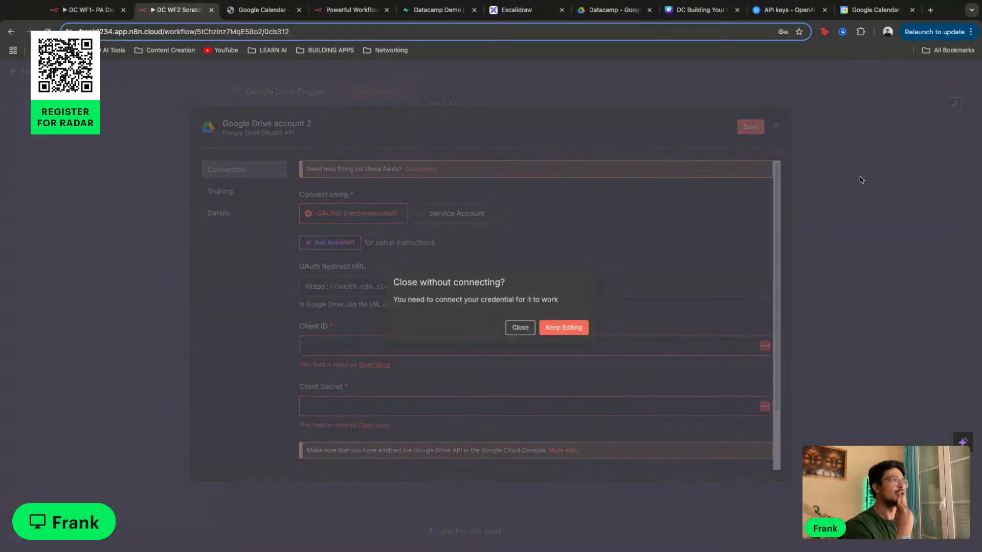
click(520, 327)
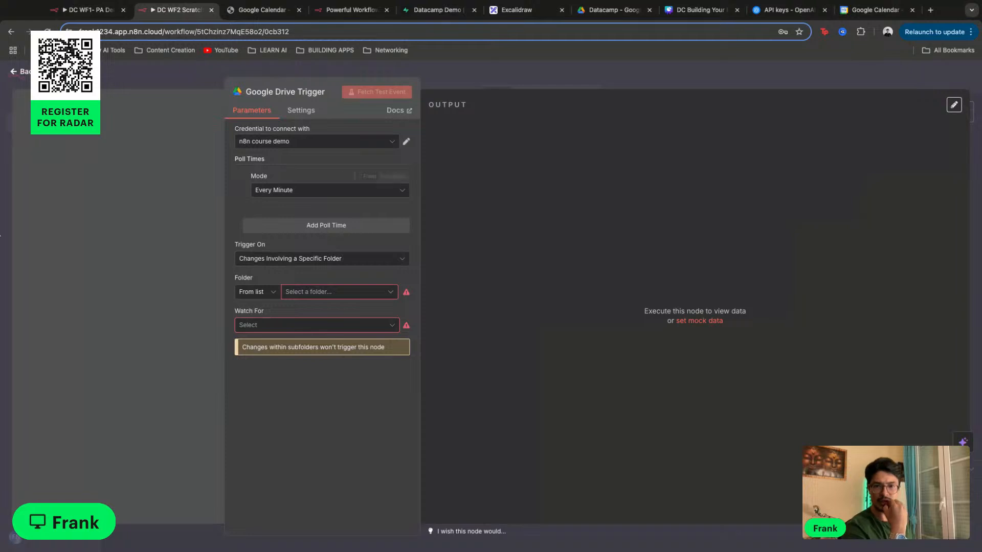
click(0, 236)
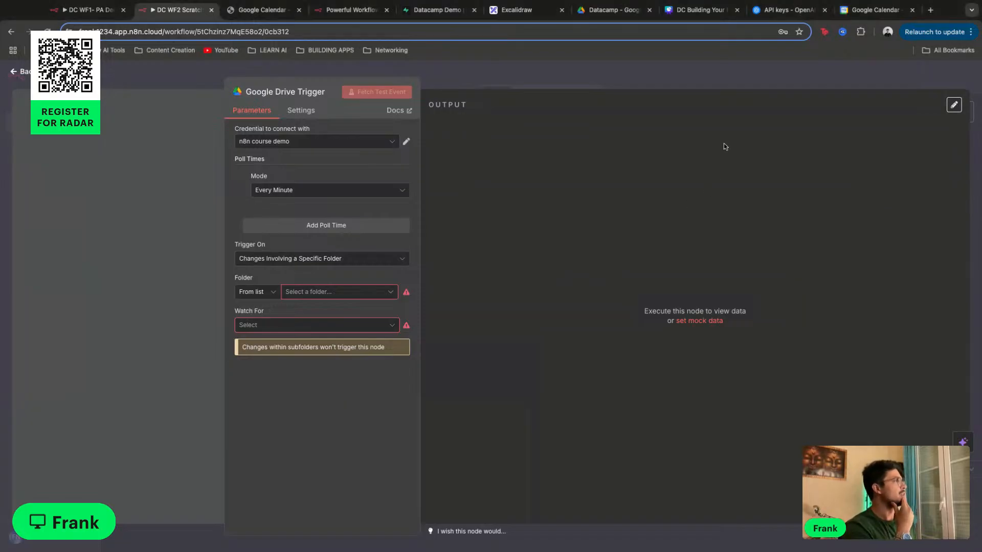
click(729, 80)
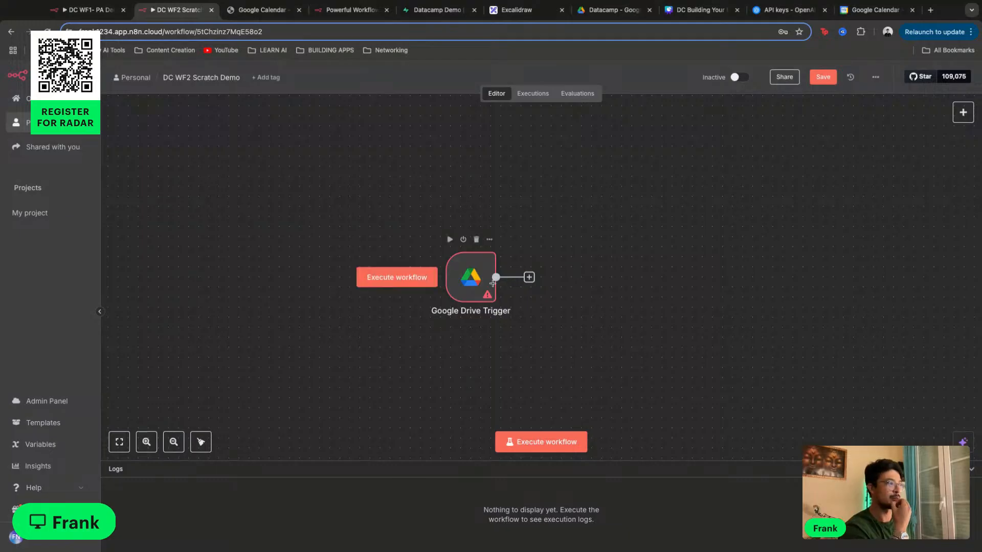
Delete the Google Drive Trigger and paste the copied workflow that downloads Drive files and uploads them to the vector store
drag(476, 283, 465, 282)
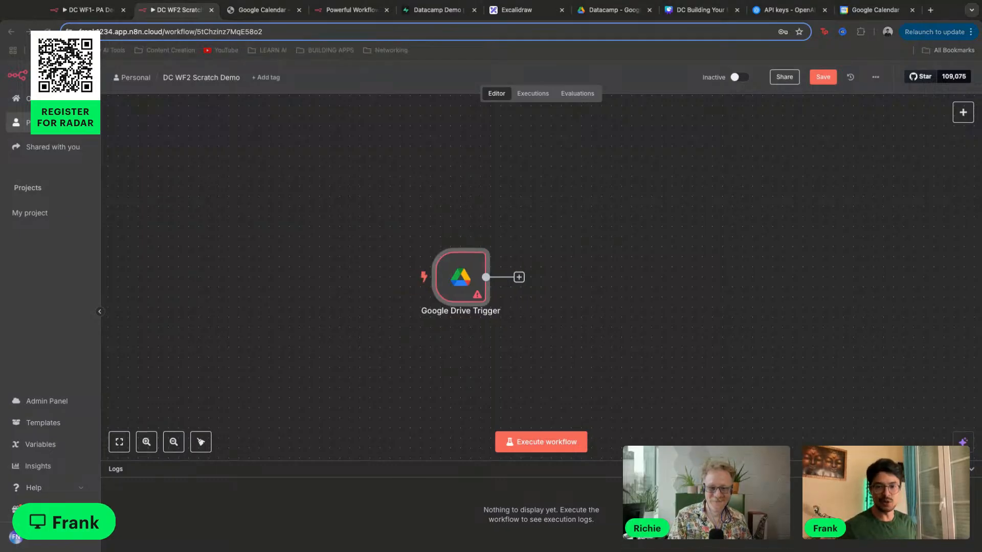
click(723, 248)
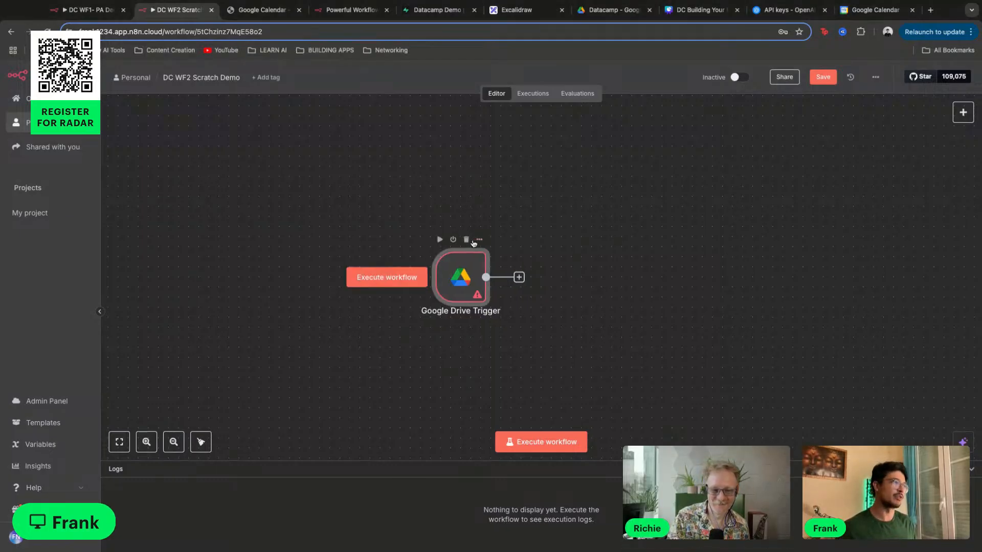
click(468, 240)
key(super+v)
scroll(456, 302, down, 5)
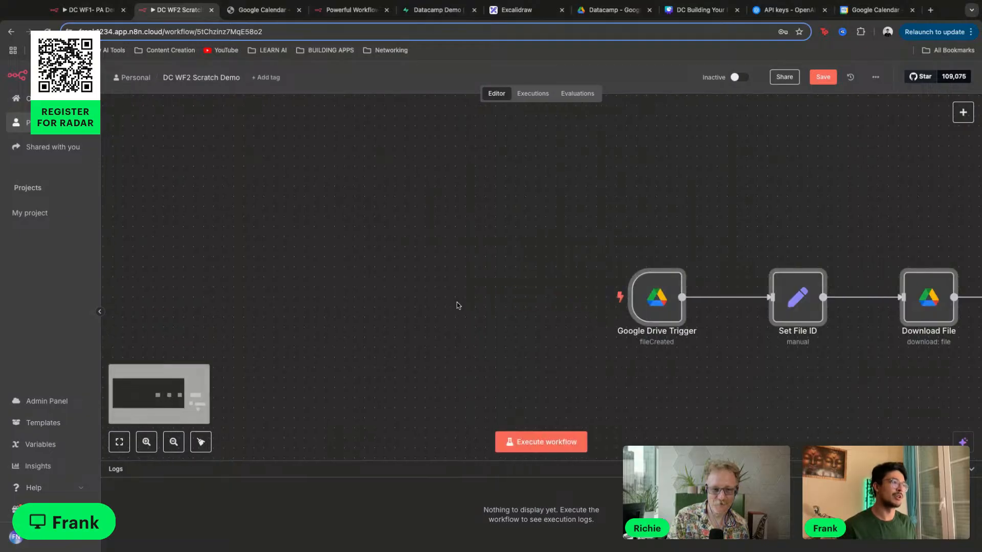
scroll(458, 302, down, 1)
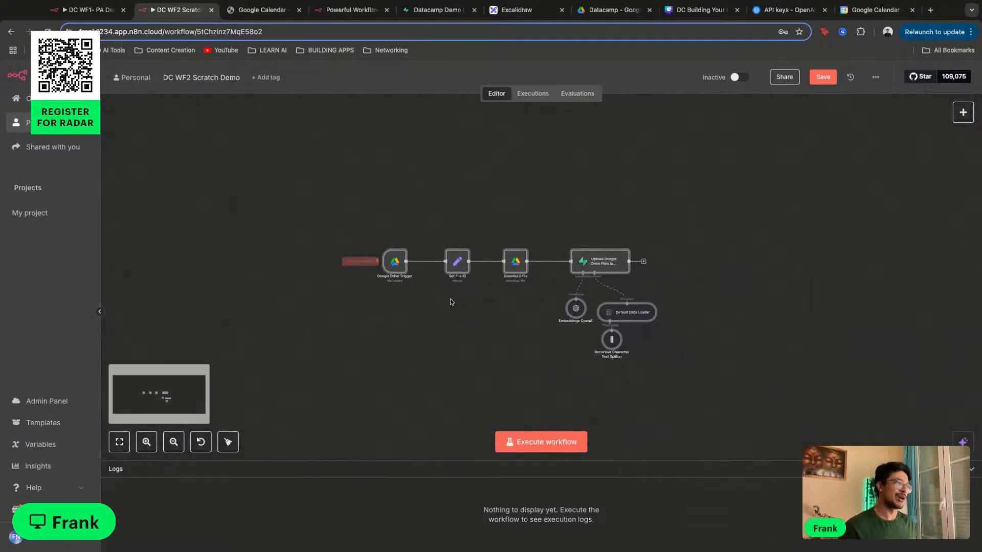
scroll(458, 302, up, 5)
scroll(458, 302, right, 1)
scroll(499, 321, down, 1)
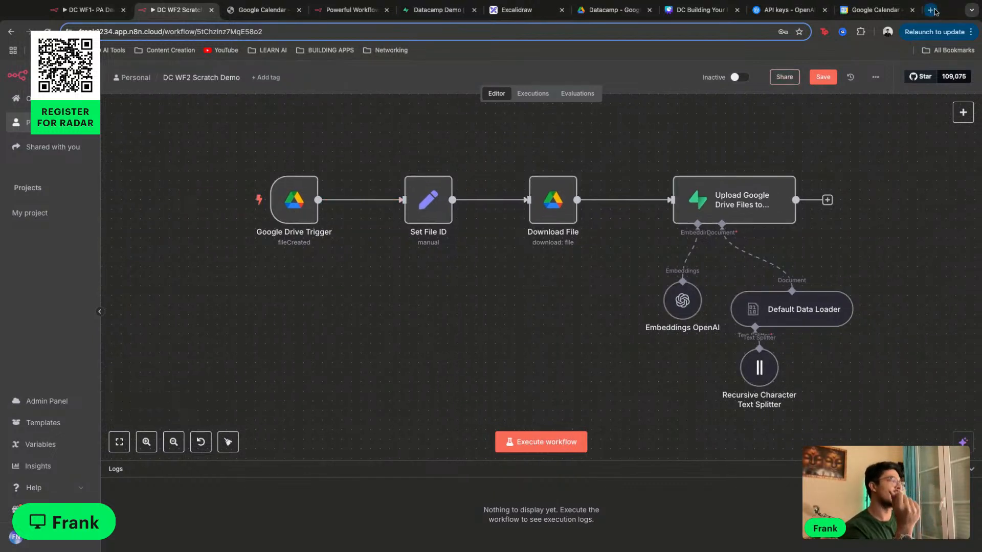
mouse_move(315, 220)
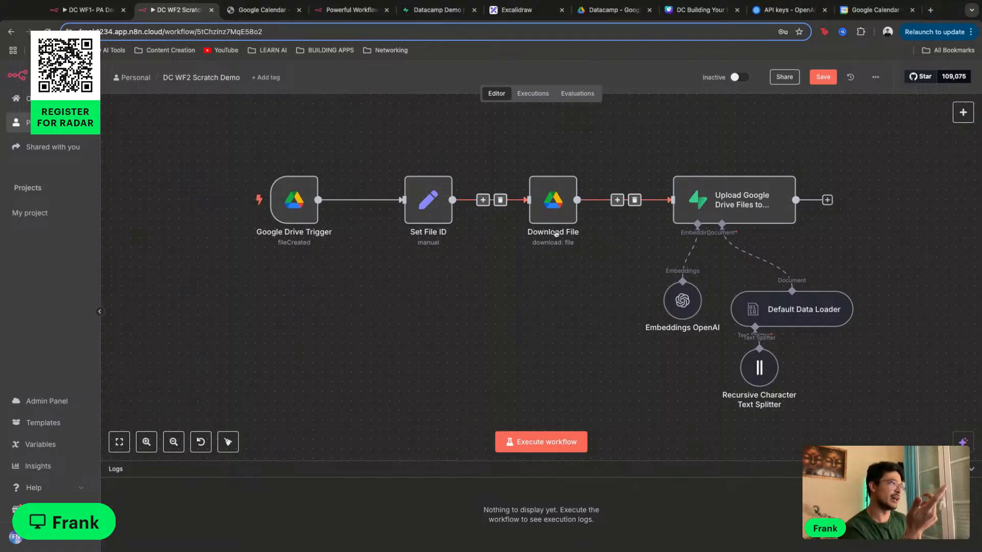
mouse_move(760, 204)
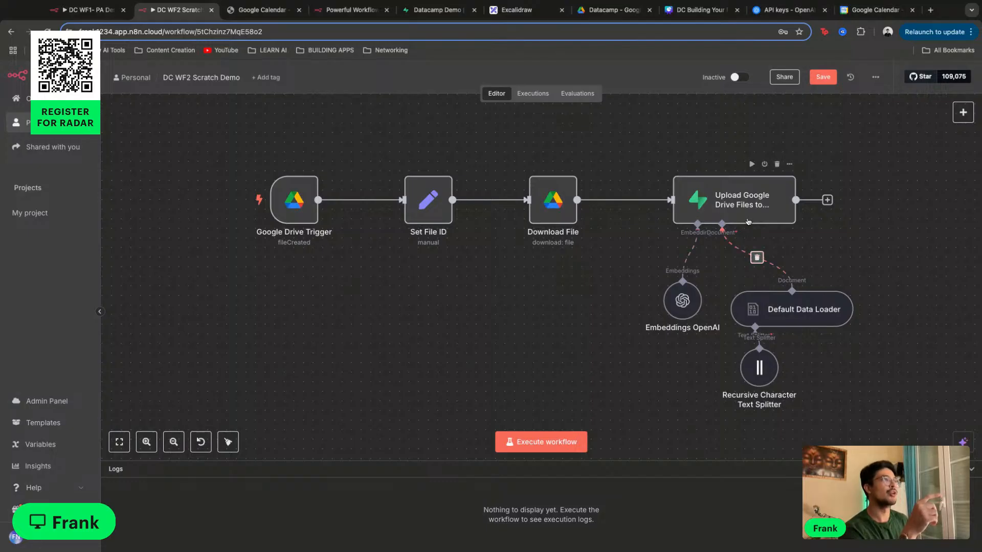
Switch to the Datacamp Demo project in Supabase and create a new SQL snippet
click(444, 14)
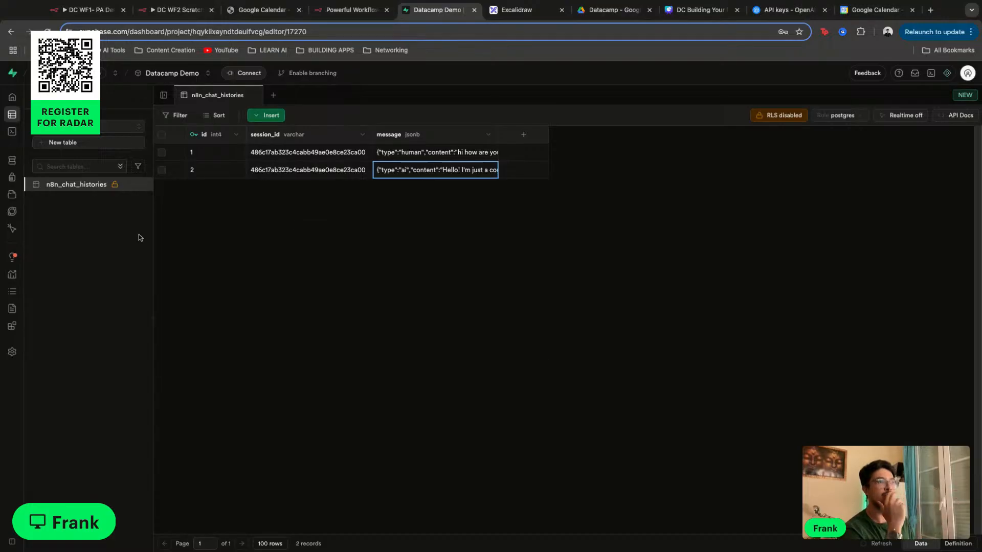
click(18, 132)
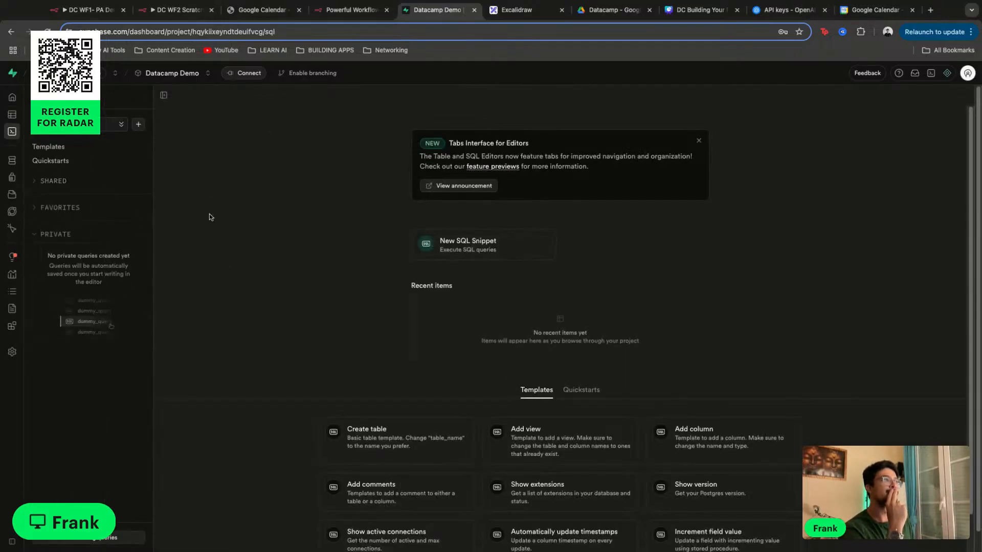
click(64, 181)
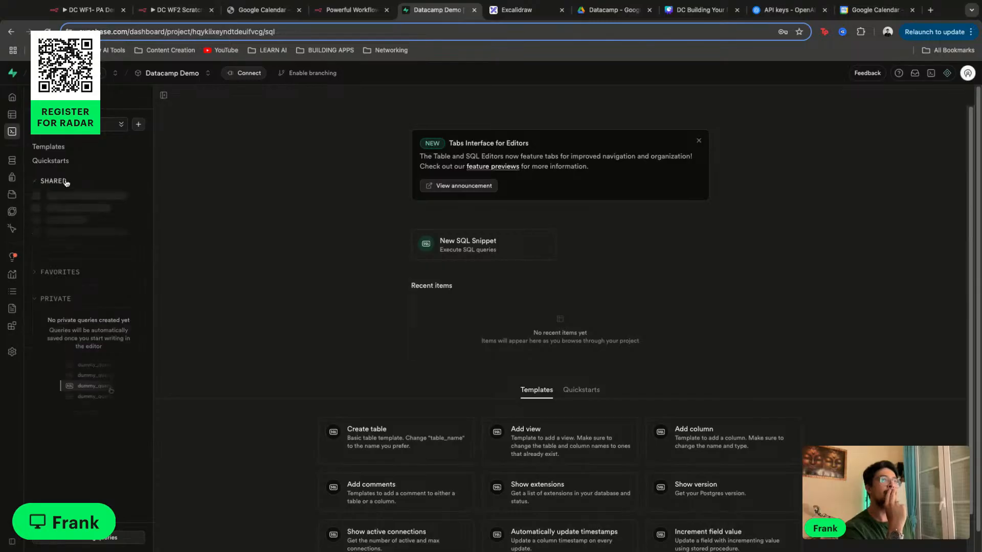
click(65, 182)
click(138, 125)
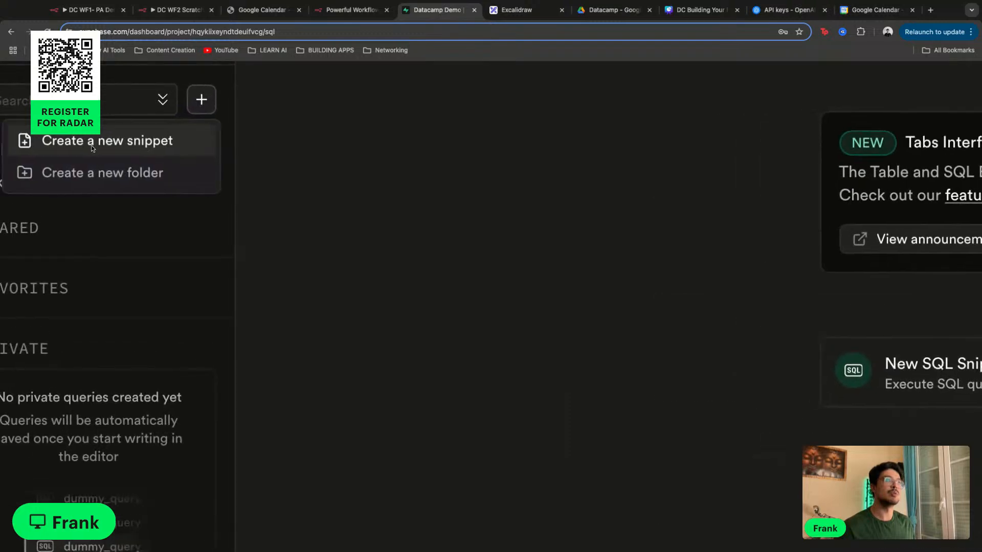
click(136, 148)
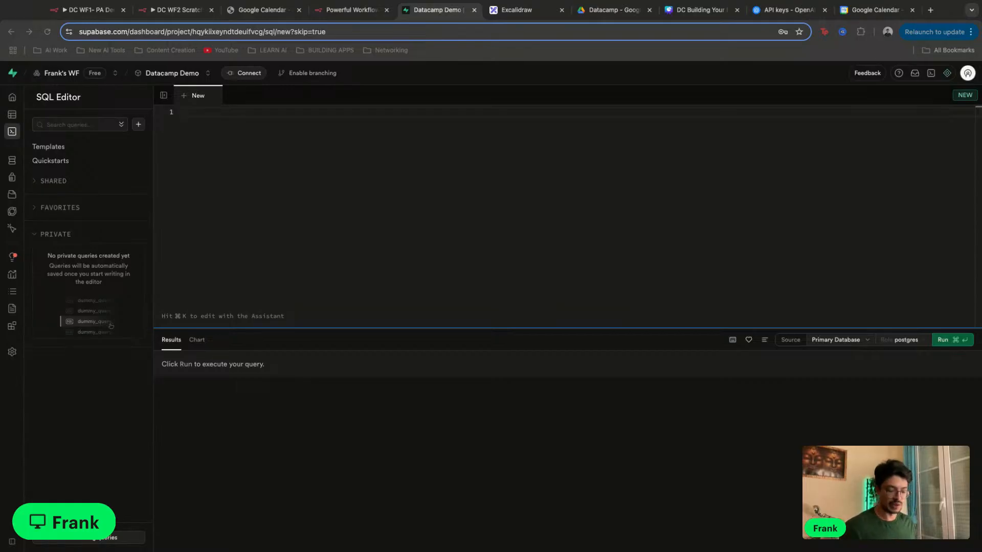
Paste and run the SQL script creating the documents table and match_documents function, and open the documents table
key(super+v)
scroll(443, 269, up, 10)
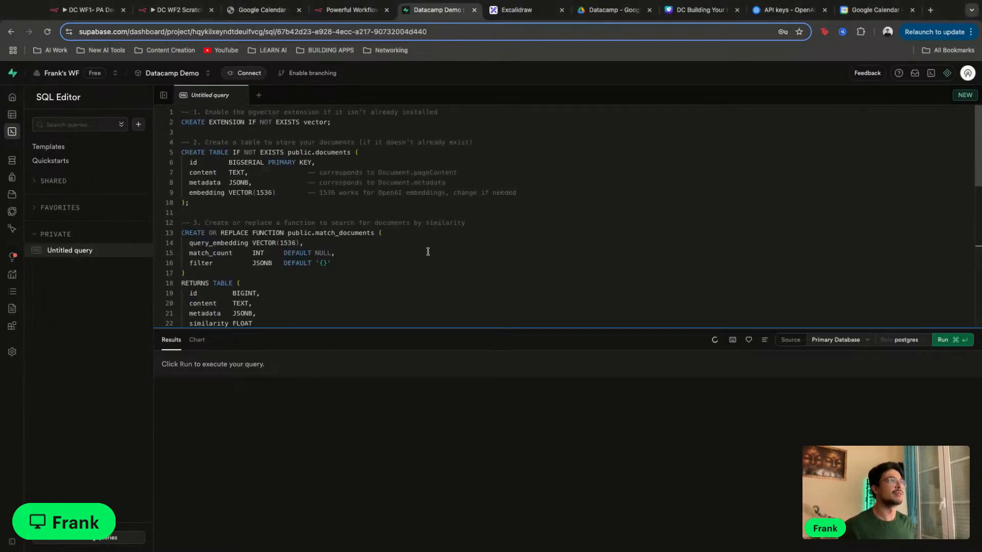
click(946, 340)
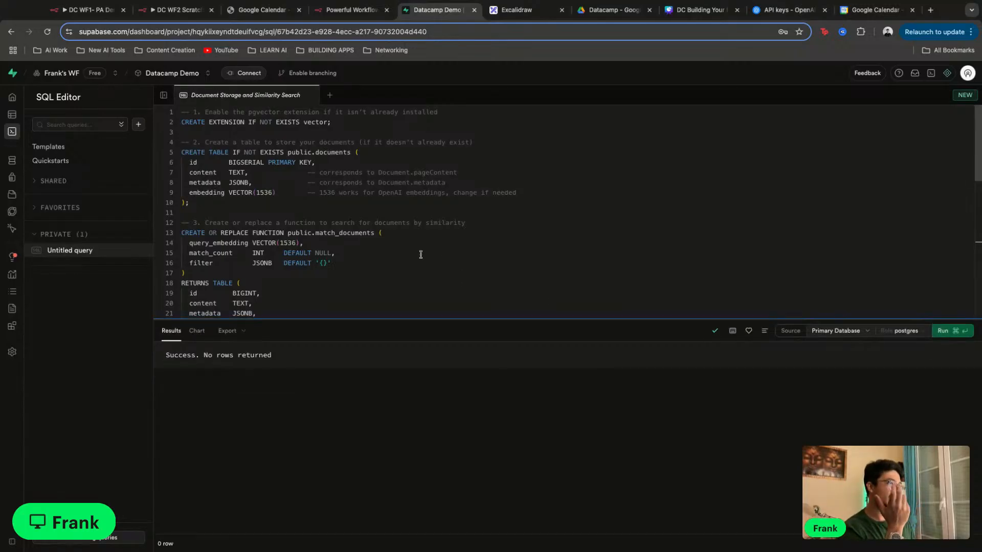
click(12, 115)
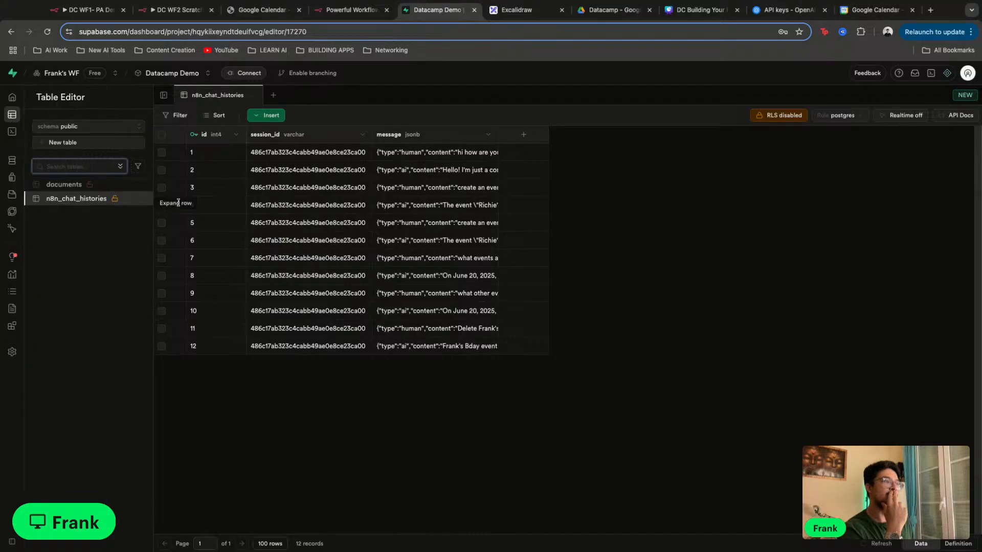
click(72, 185)
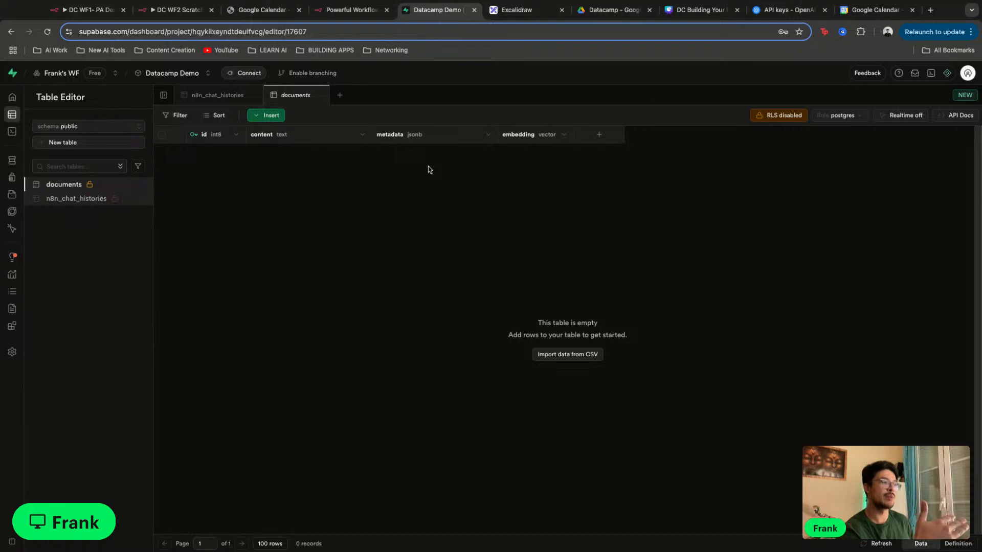
Return to the DC WF2 Scratch Demo workflow in n8n and open the Upload Google Drive Files to Vector Store node
click(90, 12)
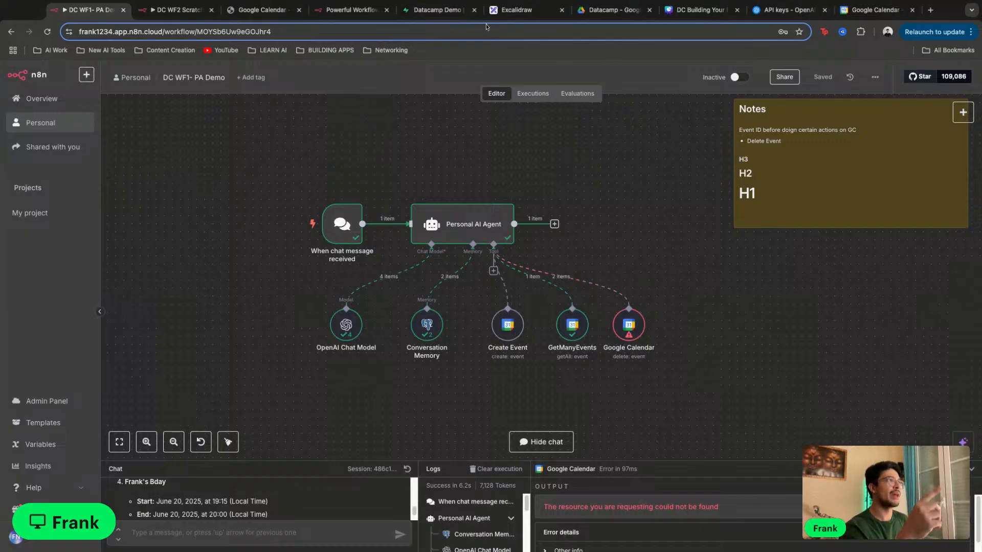
click(437, 15)
click(352, 9)
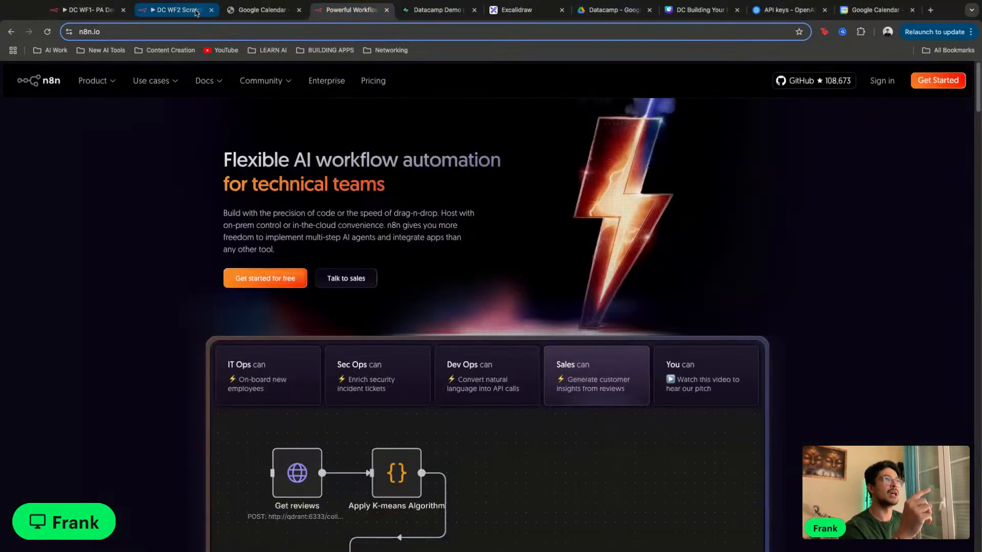
click(179, 10)
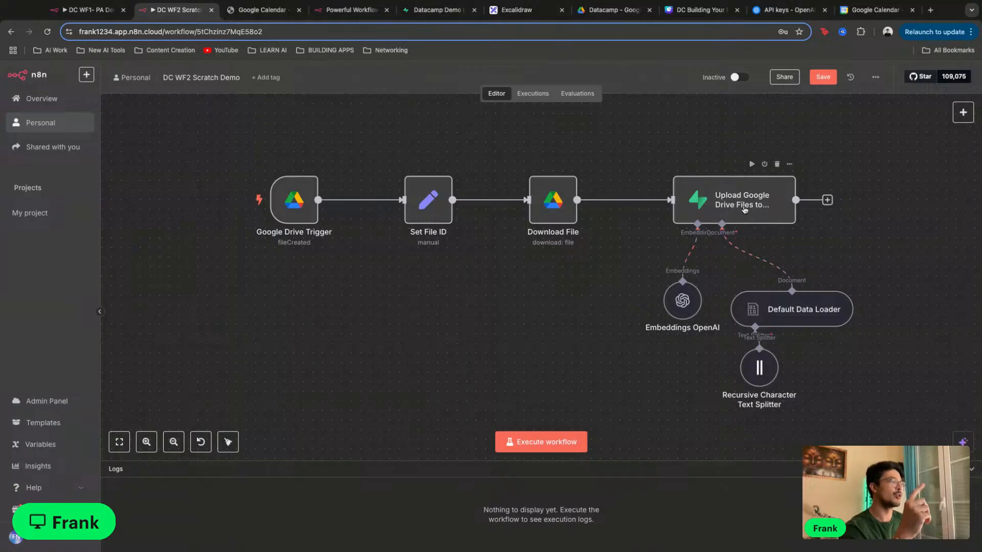
scroll(589, 301, right, 5)
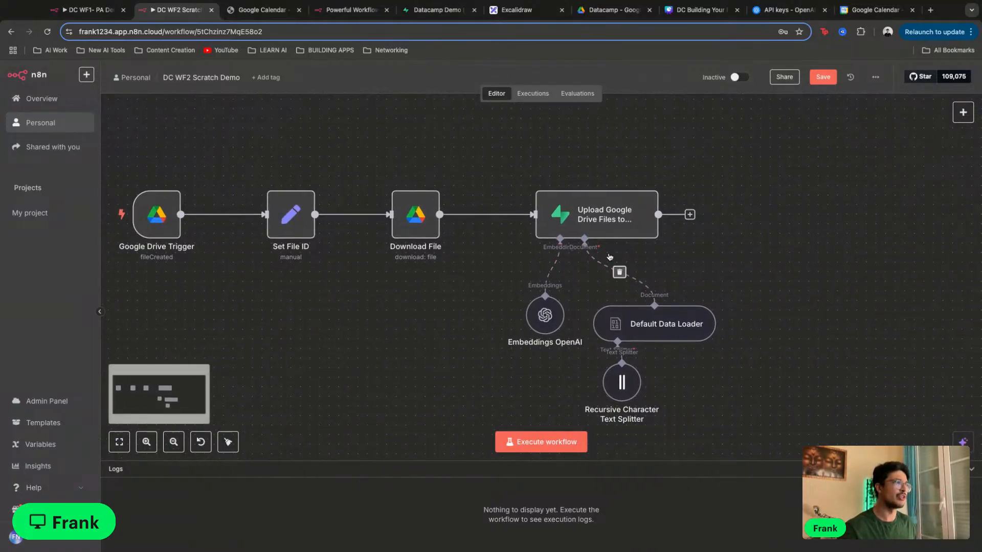
double_click(621, 228)
Start creating a new Supabase credential for the vector store node
click(552, 149)
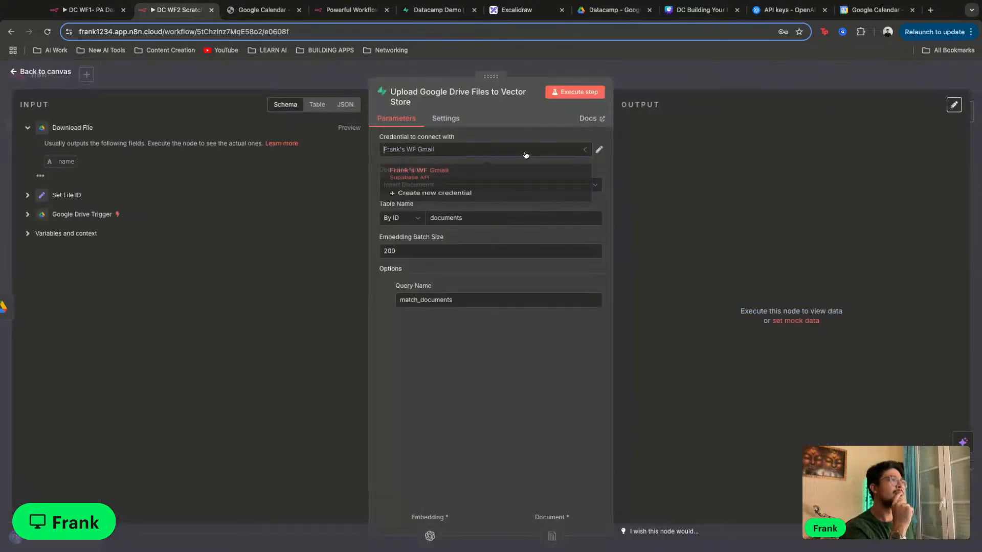
click(549, 185)
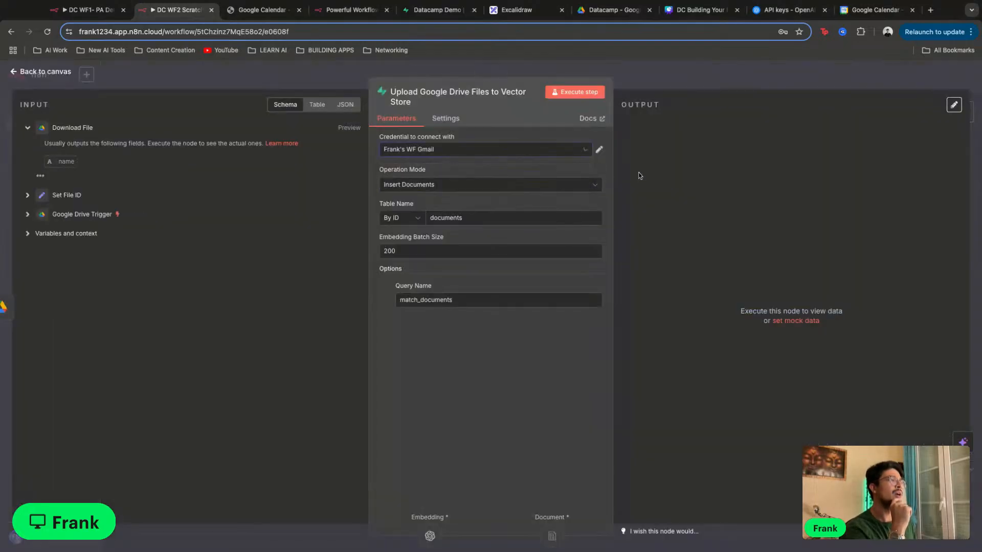
click(543, 149)
click(517, 203)
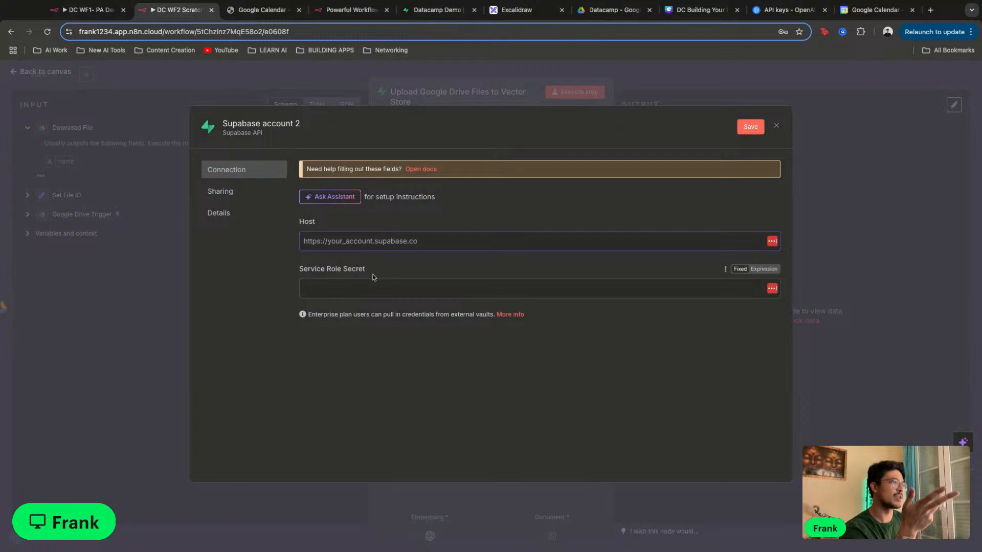
Copy the project URL from the Data API settings of the Datacamp Demo project in Supabase
click(446, 11)
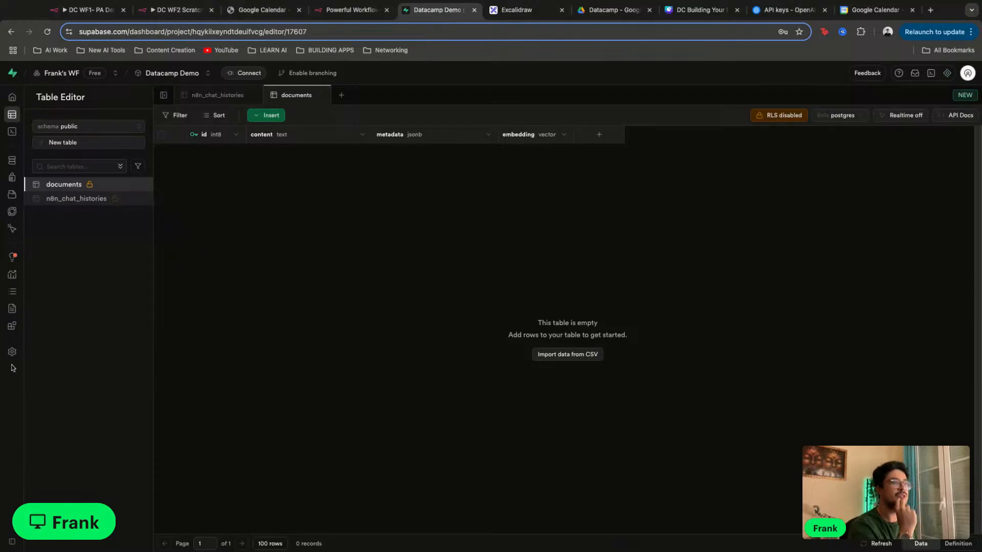
click(23, 353)
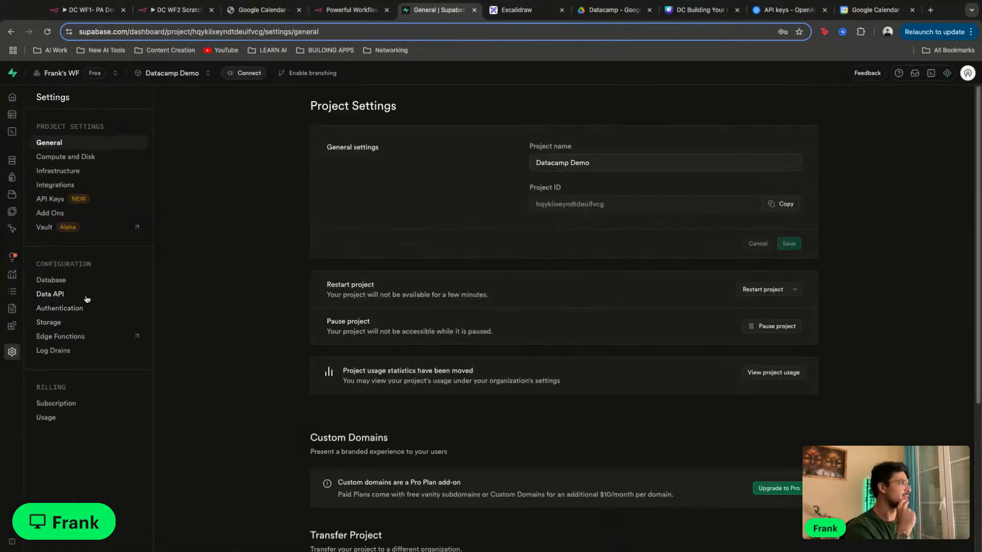
click(85, 295)
scroll(572, 361, down, 2)
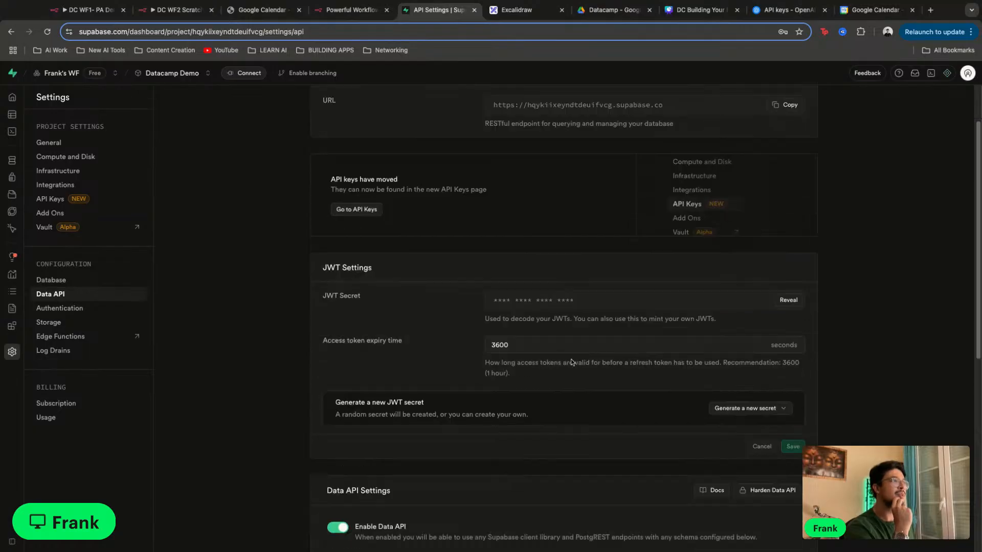
scroll(571, 361, up, 1)
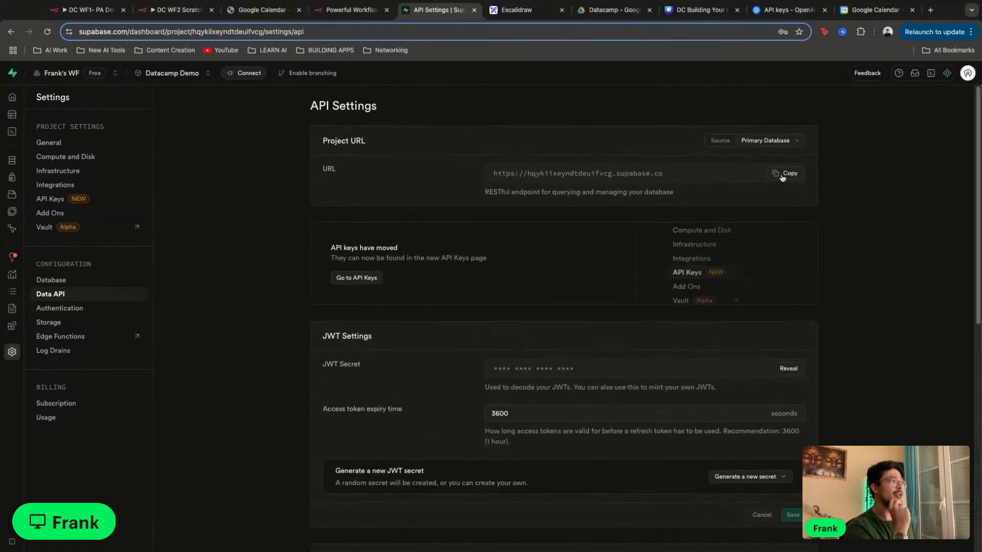
click(782, 175)
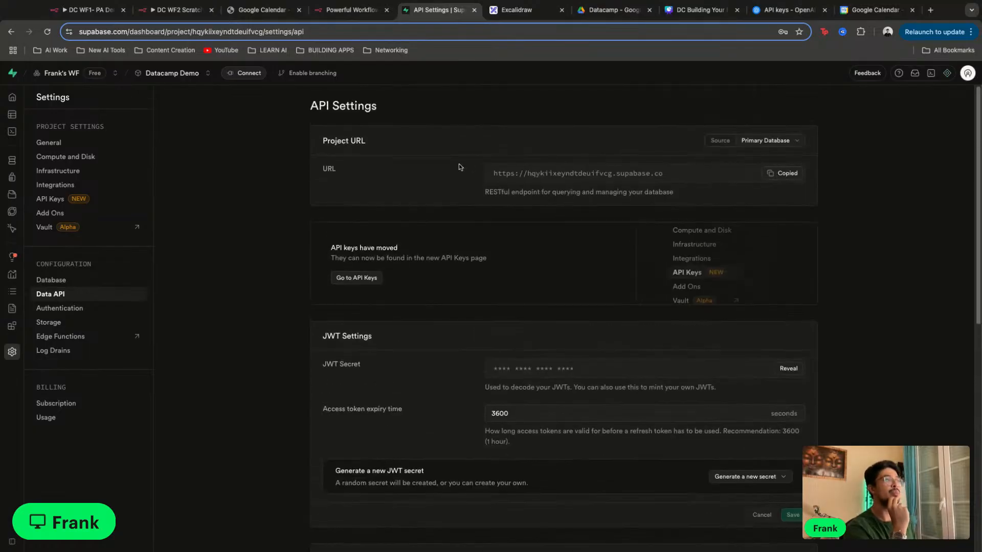
Return to the new Supabase credential in n8n's DC WF2 workflow and paste the project URL as its Host
click(87, 9)
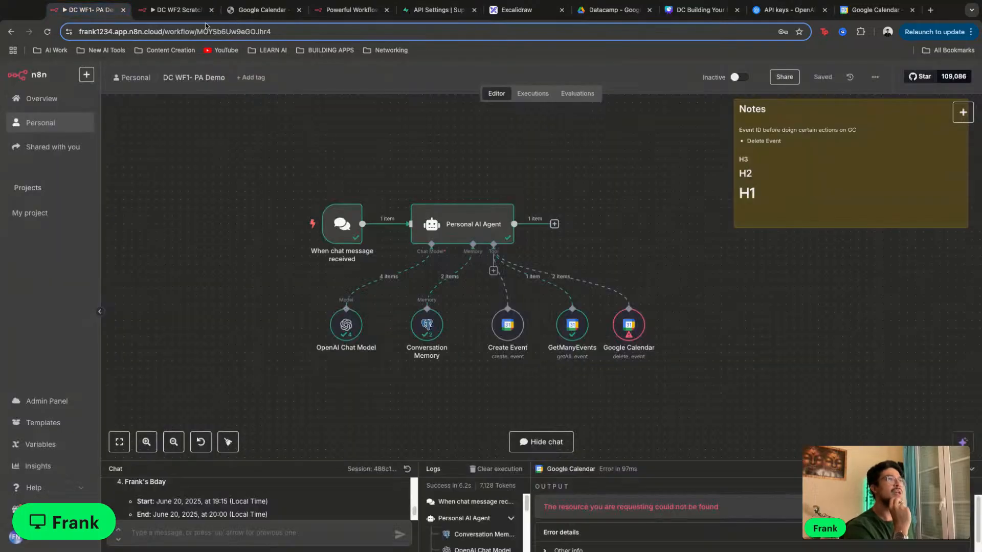
click(194, 10)
click(438, 241)
key(ctrl+v)
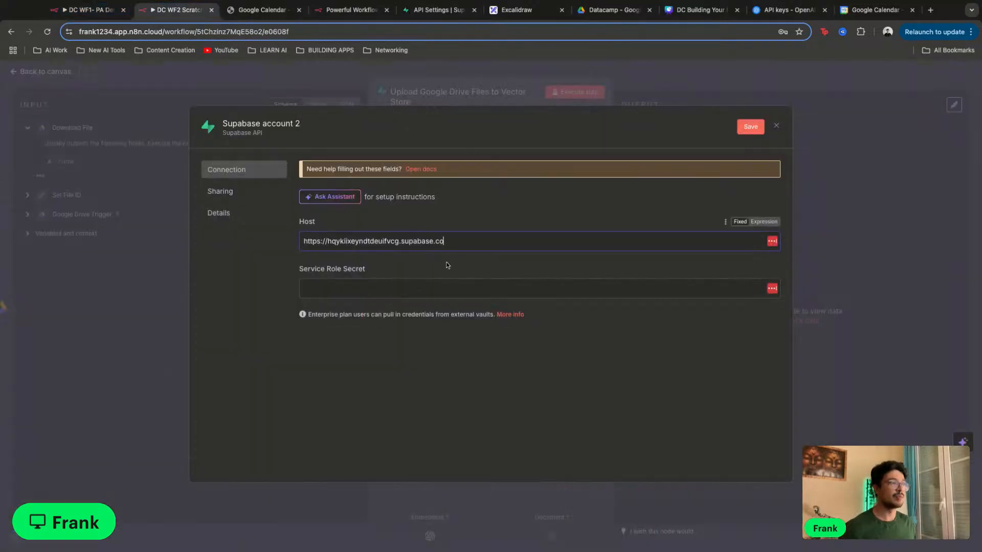
Reveal and copy the service_role secret key from the Datacamp Demo project's API Keys settings in Supabase
click(454, 291)
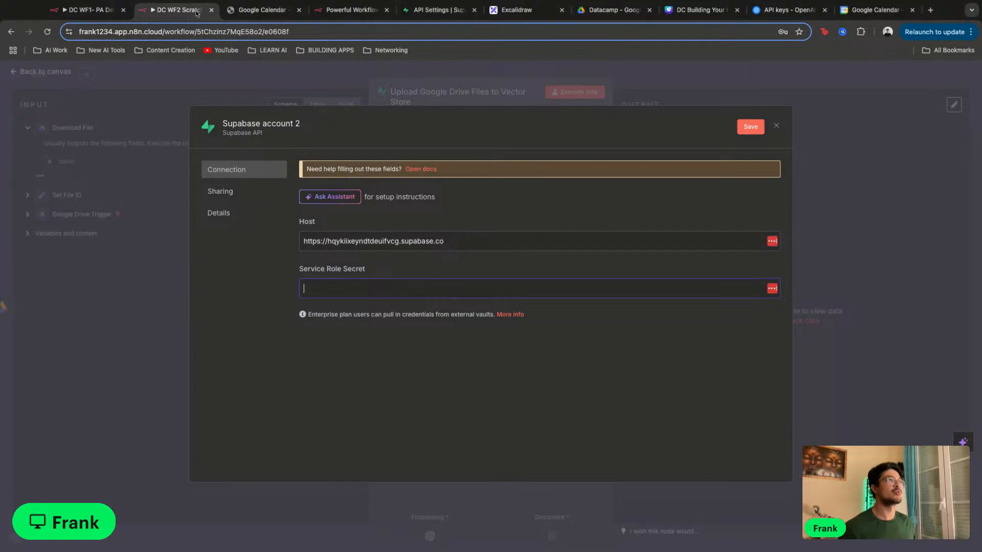
click(448, 16)
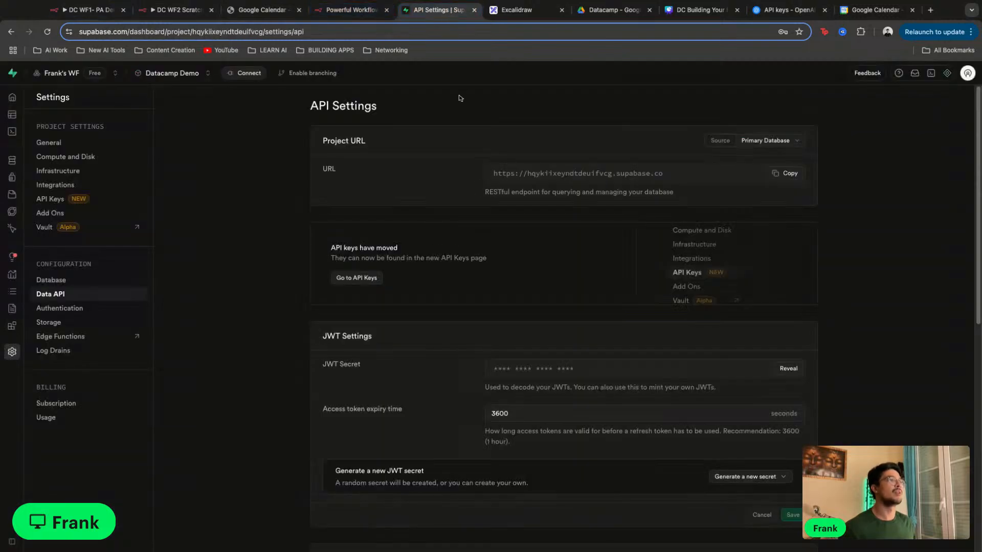
scroll(560, 407, down, 3)
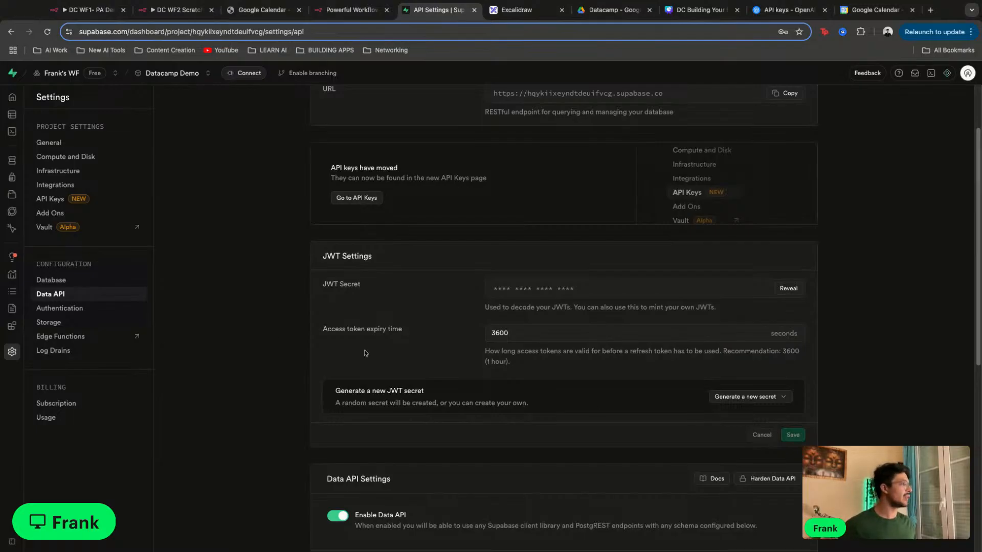
click(58, 203)
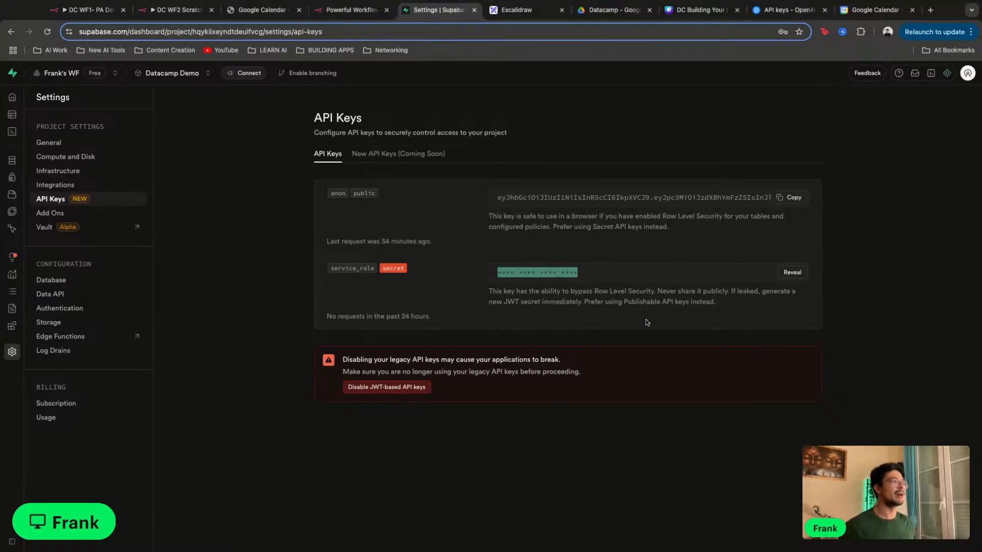
click(788, 274)
click(787, 273)
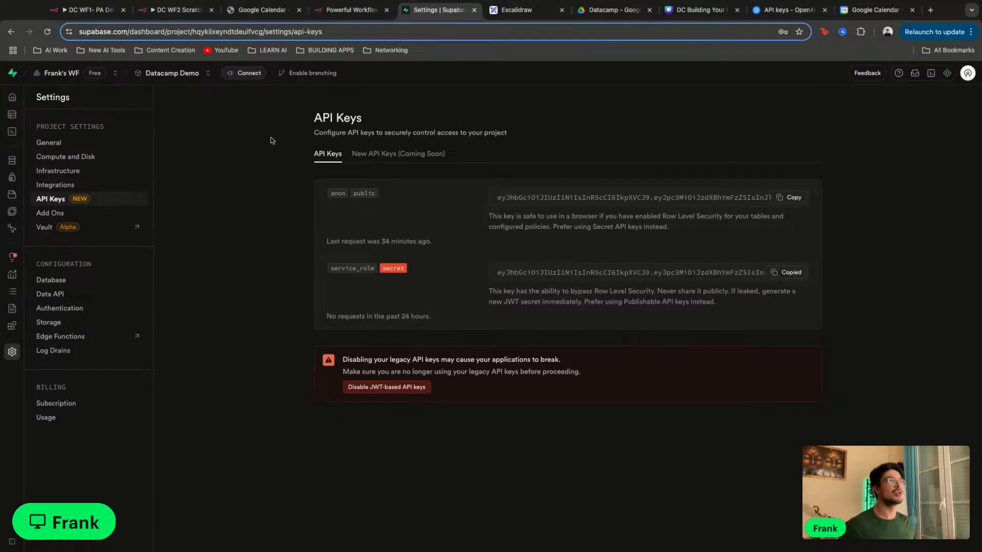
Return to the DC WF2 workflow in n8n, paste the key as the Supabase credential's Service Role Secret, save it and dismiss the password-saving offer
click(176, 9)
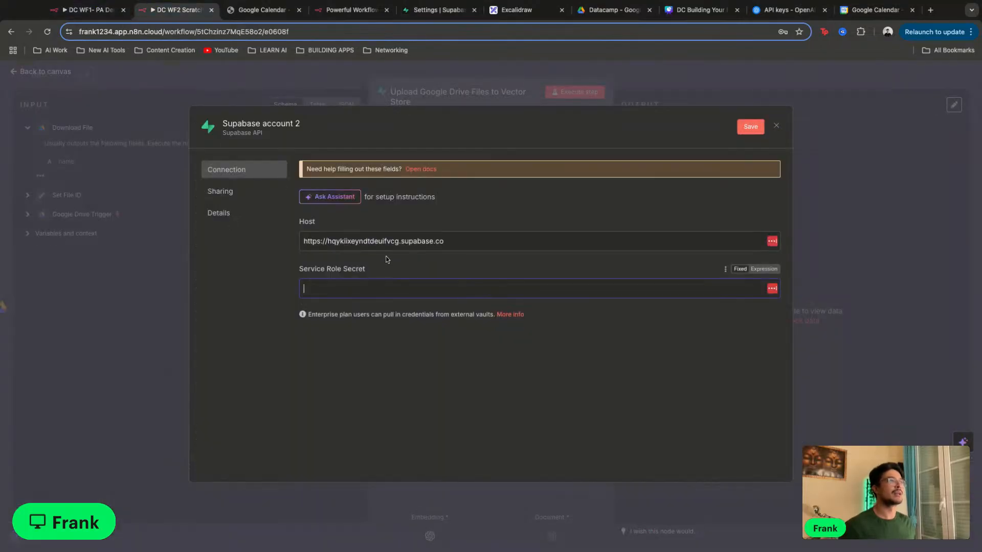
key(super+v)
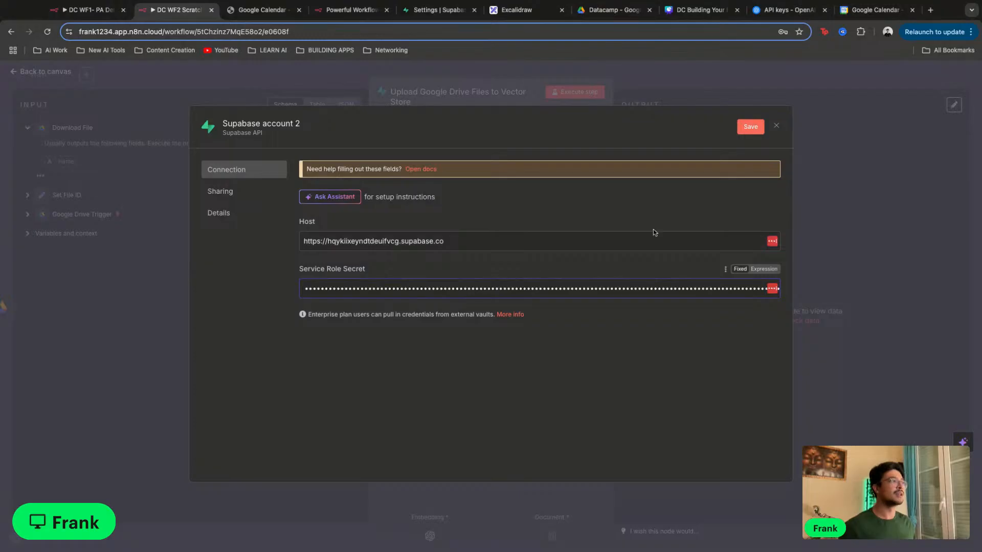
click(743, 129)
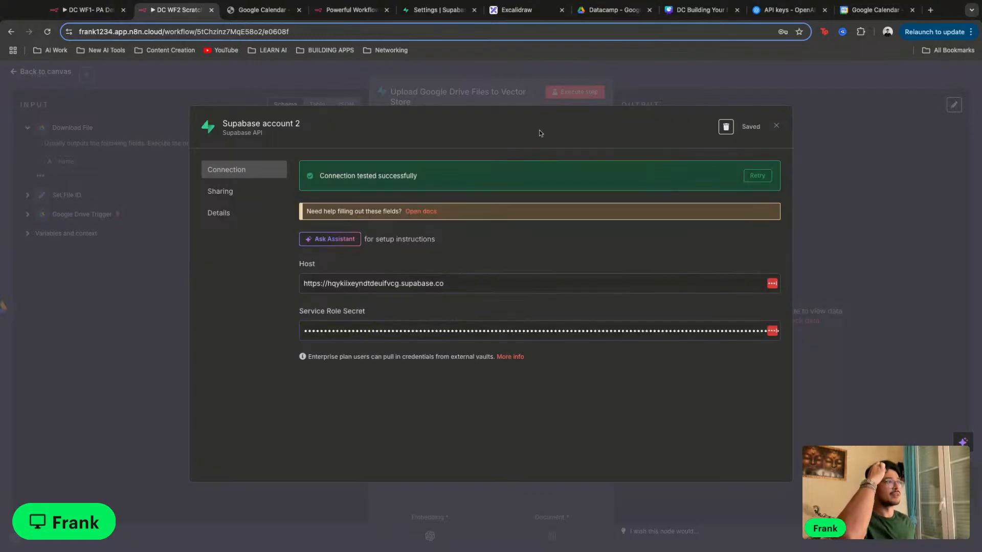
key(Escape)
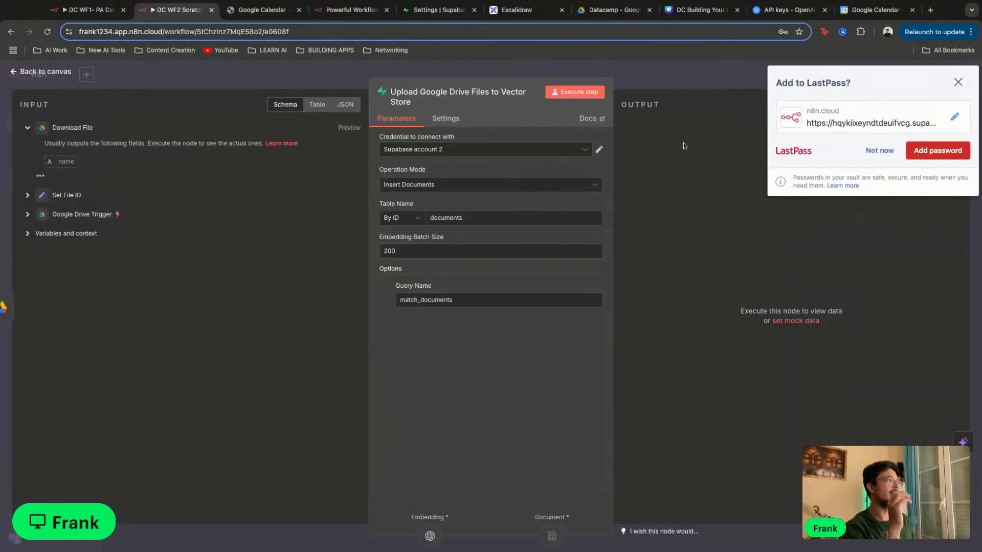
click(958, 82)
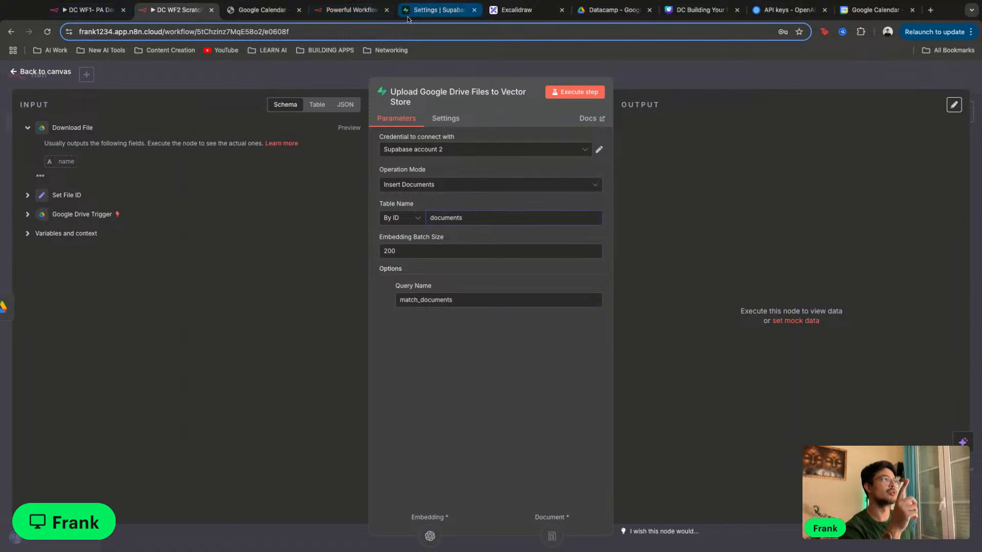
Check the documents table in Supabase's table editor and the DC WF1- PA Demo workflow, ending back in the DC WF2 vector store node
click(424, 15)
click(46, 115)
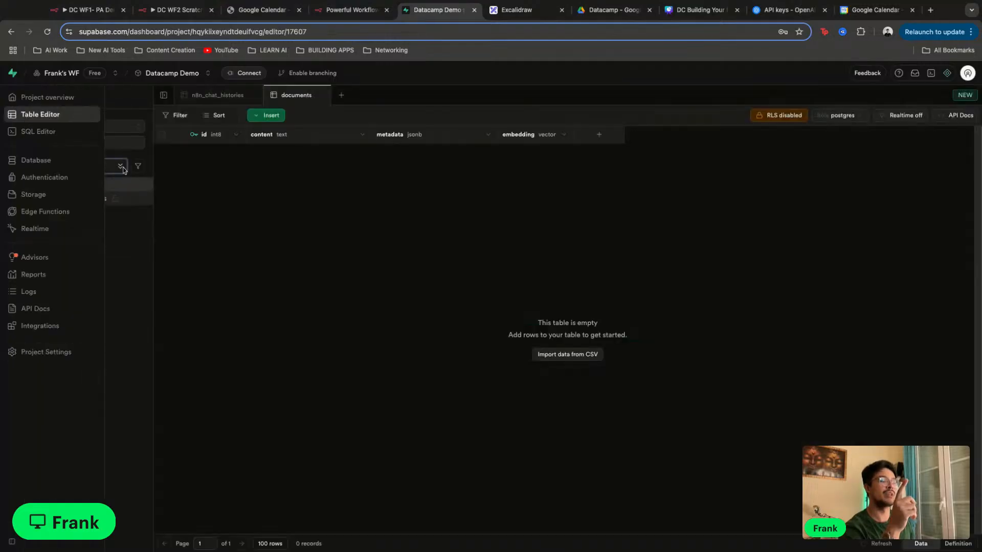
click(87, 10)
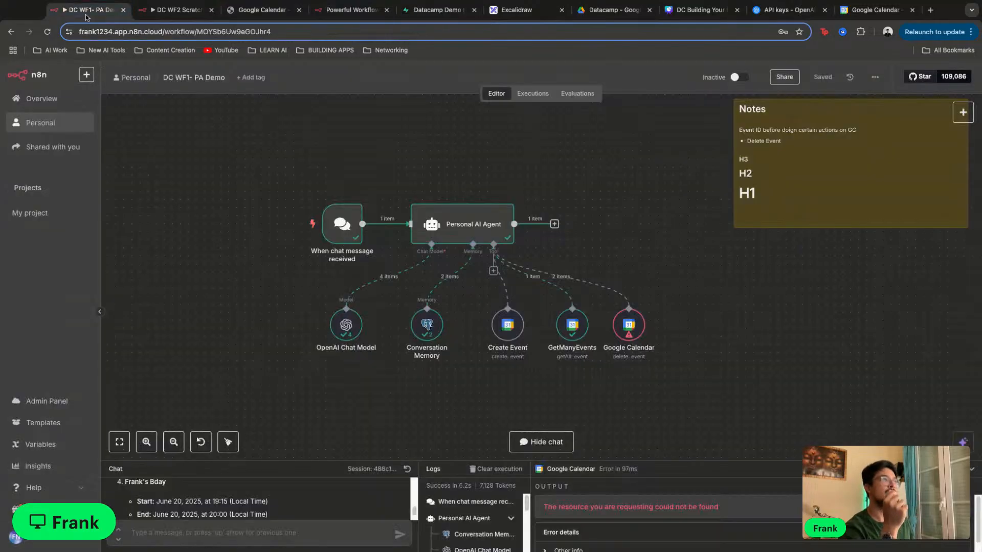
click(176, 9)
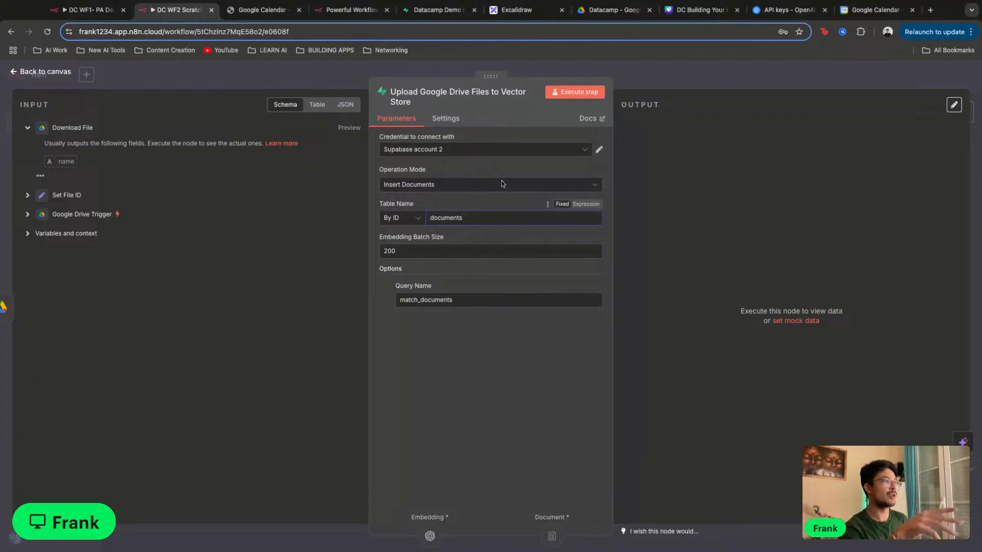
Leave the vector store node, check which folder the Google Drive Trigger watches, and look at the documents table in Supabase again
click(692, 74)
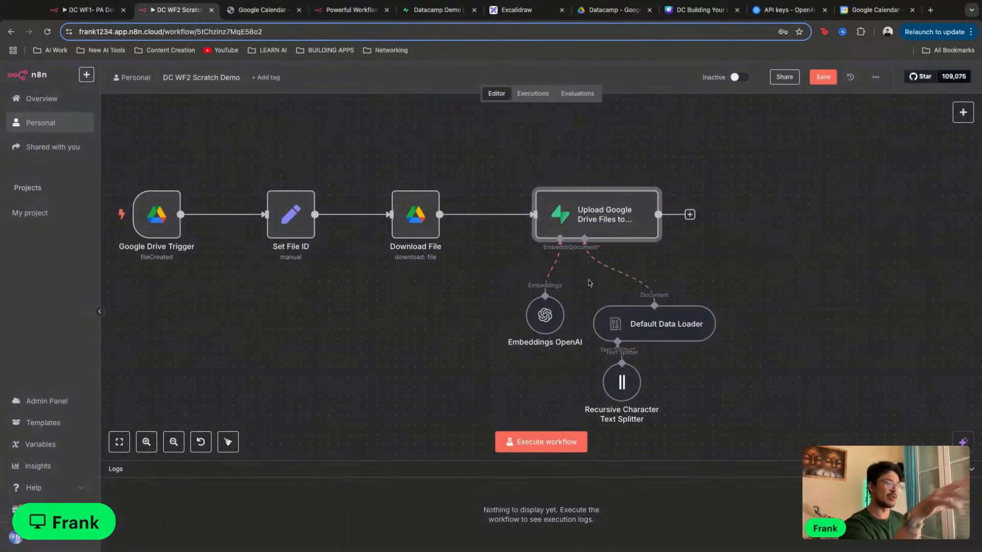
double_click(163, 231)
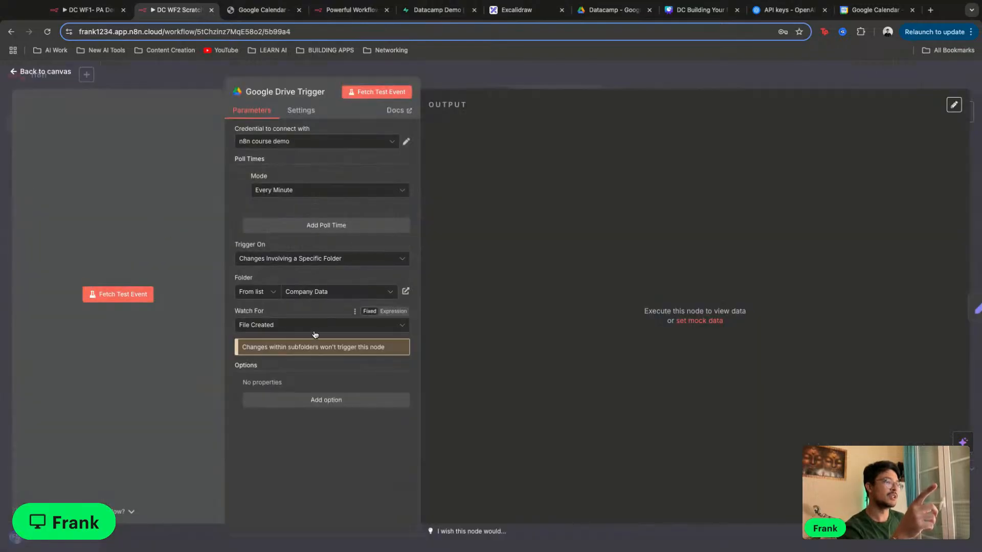
click(317, 294)
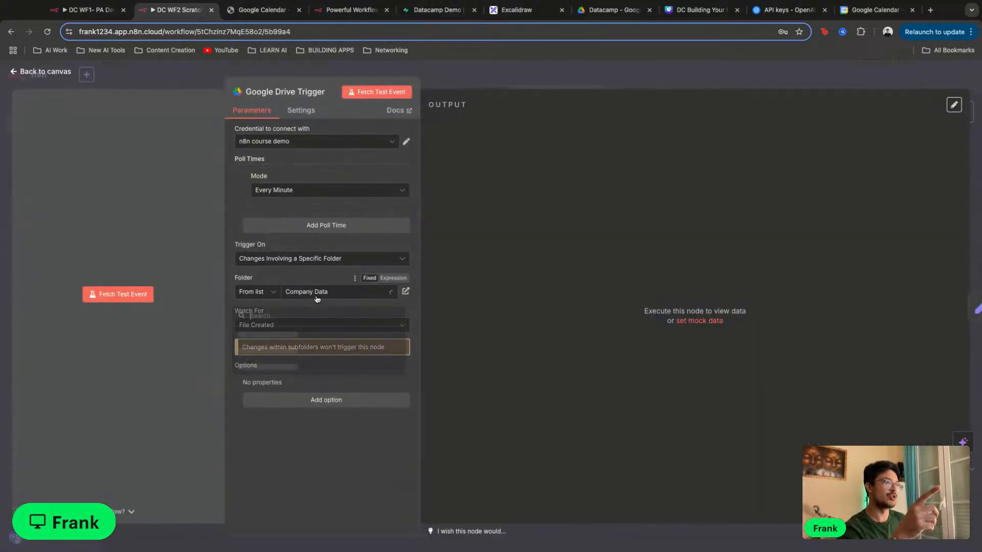
click(490, 328)
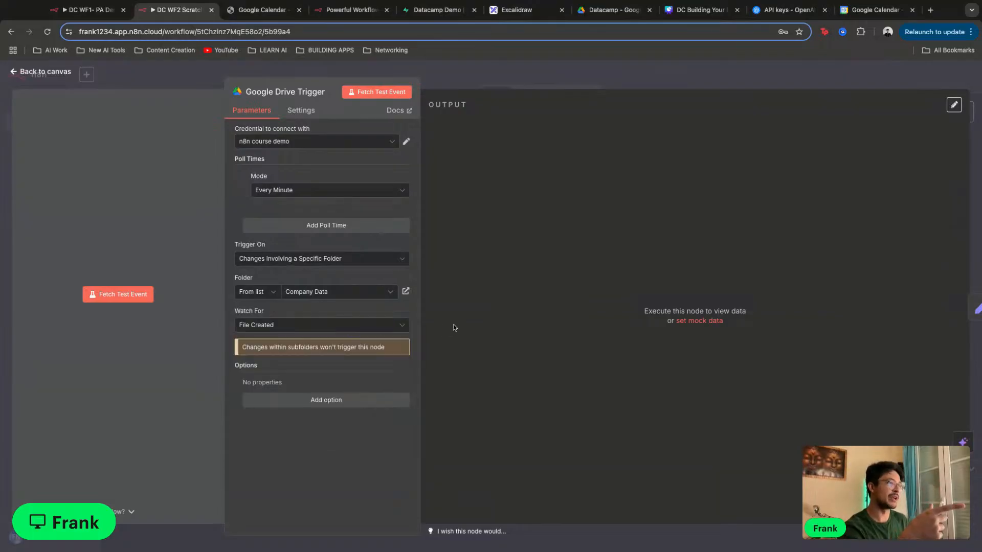
click(549, 66)
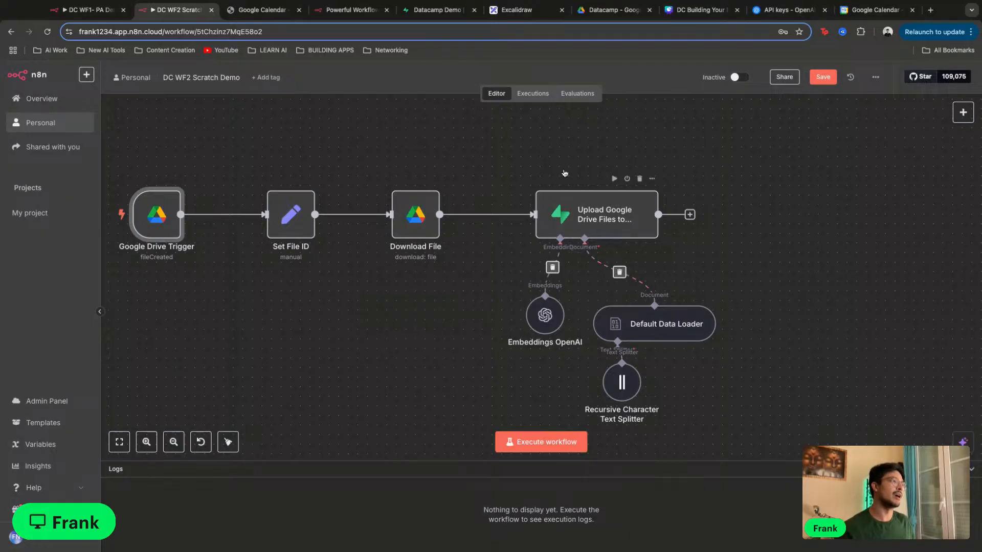
click(435, 10)
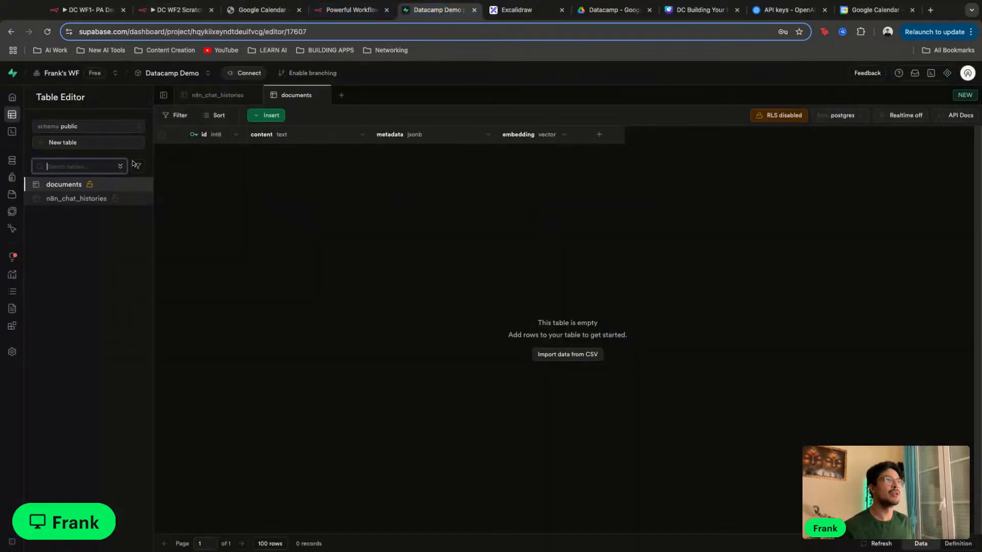
In the DC WF1- PA Demo workflow, paste the complete Personal Assistant workflow and delete the original agent nodes and the Notes sticky
click(99, 10)
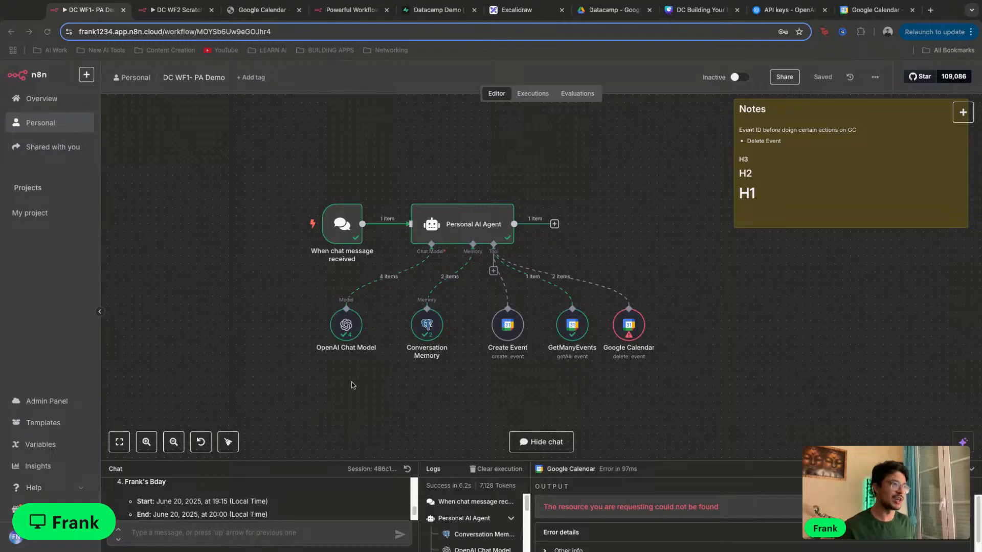
scroll(351, 382, down, 5)
drag(260, 385, 504, 280)
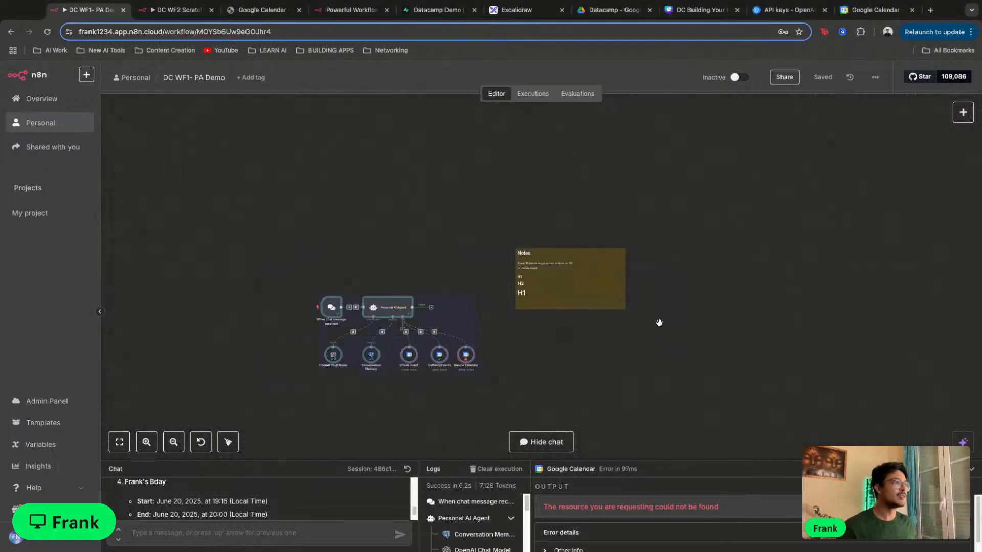
key(super+v)
click(591, 369)
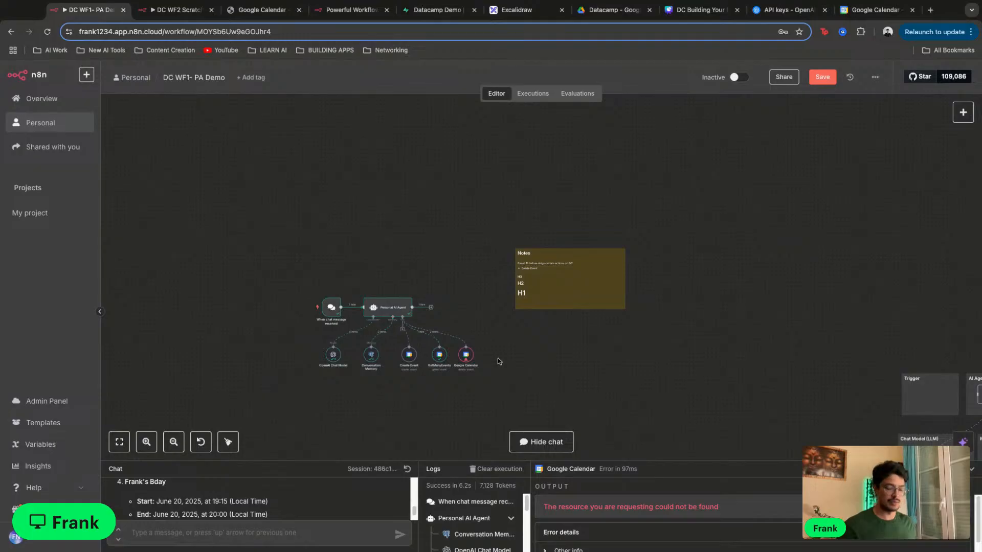
drag(287, 372, 669, 266)
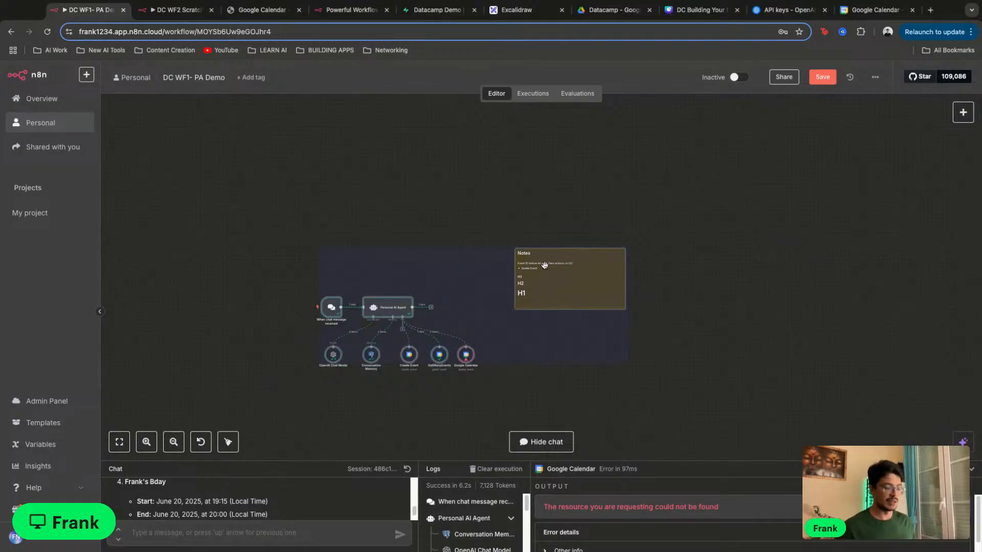
key(Delete)
key(super+z)
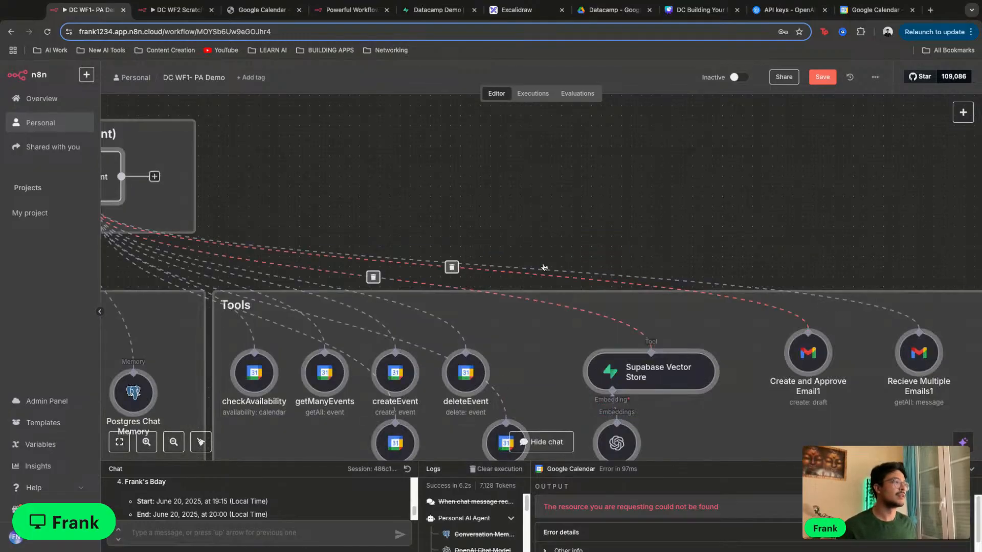
Shift the Supabase Vector Store node slightly upward within the Tools section
scroll(547, 263, down, 2)
scroll(546, 263, down, 2)
scroll(399, 328, down, 5)
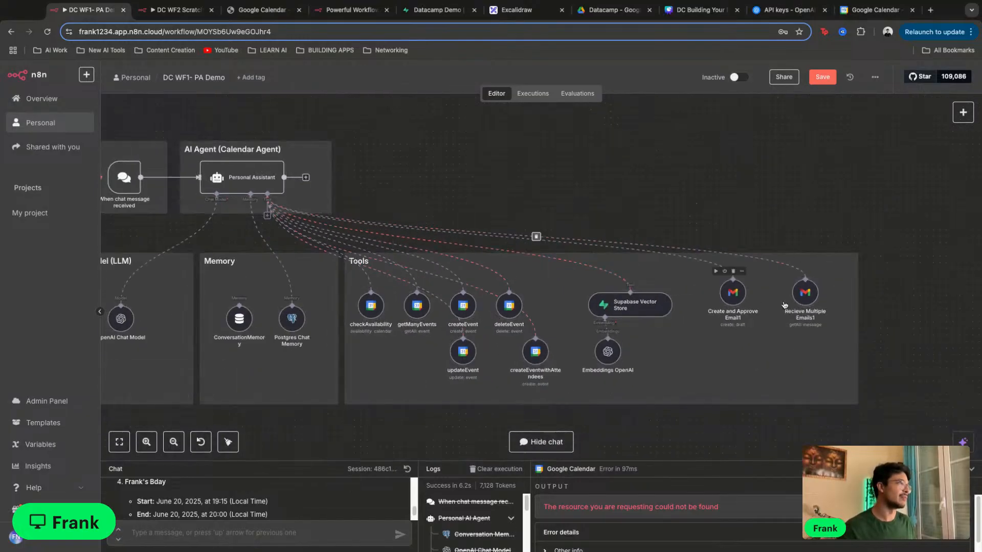
mouse_move(633, 313)
mouse_down()
mouse_move(641, 291)
mouse_move(642, 315)
mouse_move(640, 295)
mouse_move(640, 311)
mouse_move(635, 304)
mouse_up()
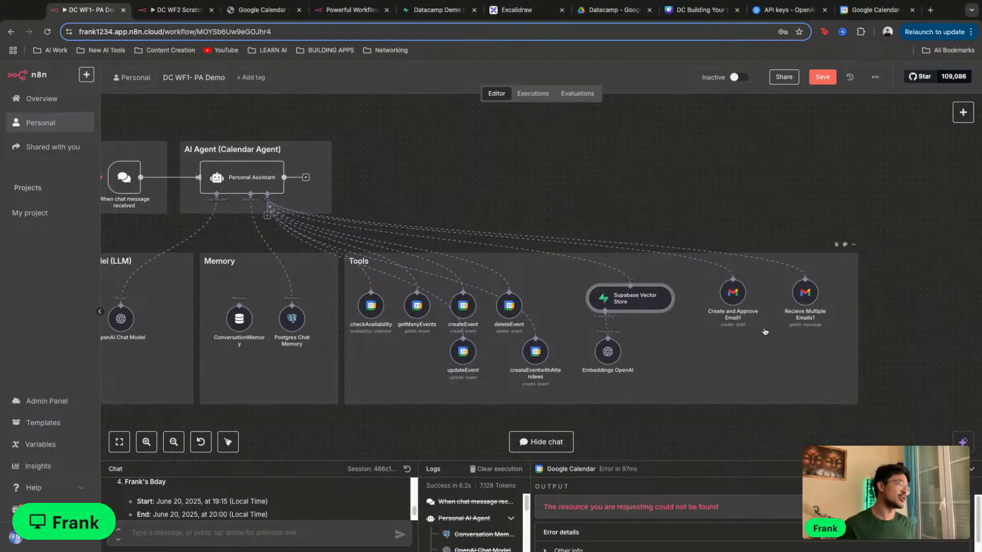
Review the Supabase Vector Store tool's name, description, table name and retrieval options, leaving them as they are
double_click(643, 301)
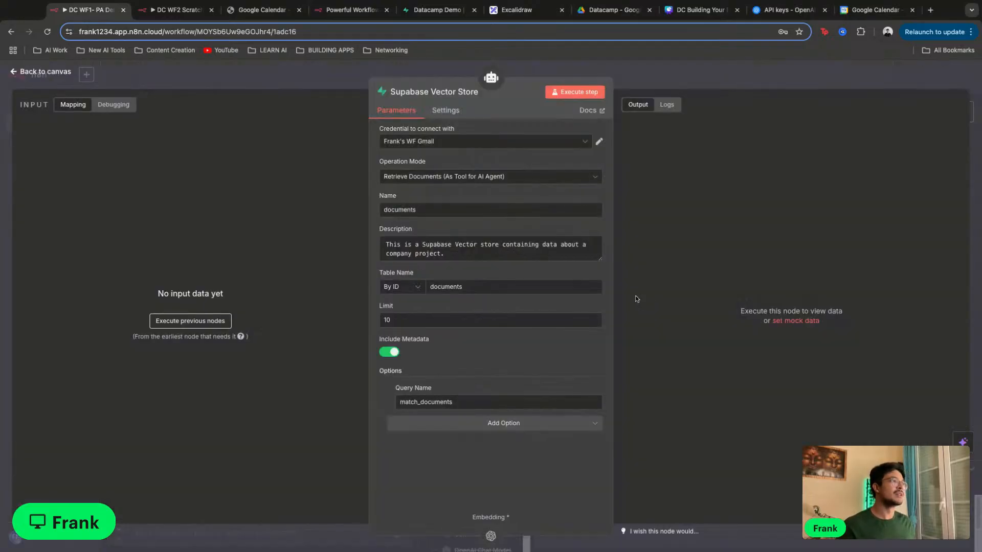
triple_click(496, 250)
click(412, 210)
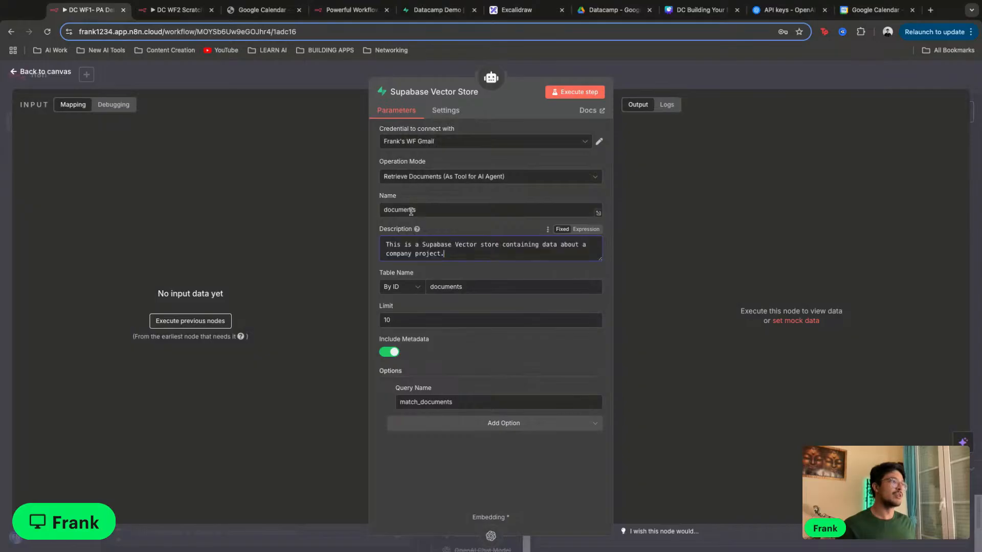
drag(391, 210, 448, 210)
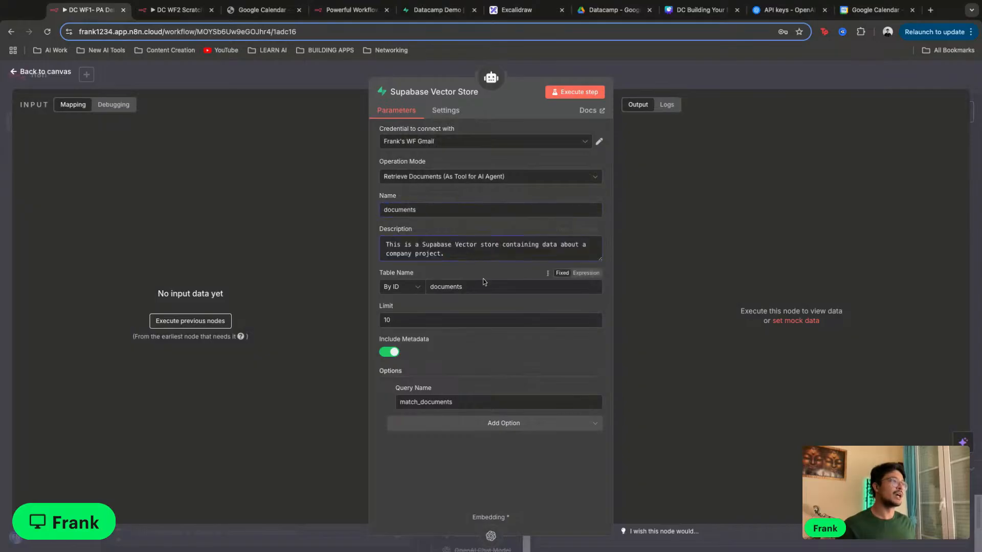
click(688, 74)
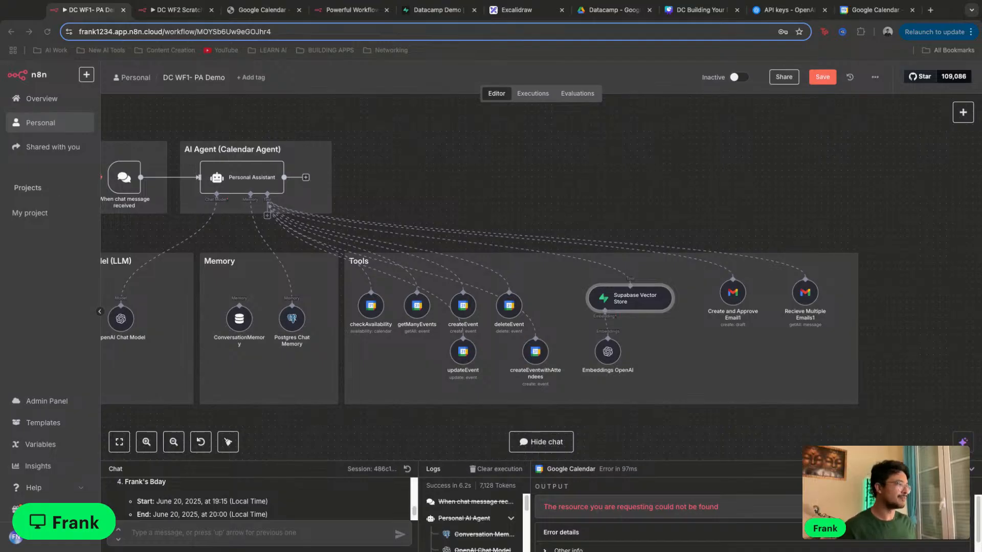
Switch to the other open copy of DC WF1- PA Demo, move its browser tab to first place and fit the whole workflow in view
drag(541, 462, 541, 387)
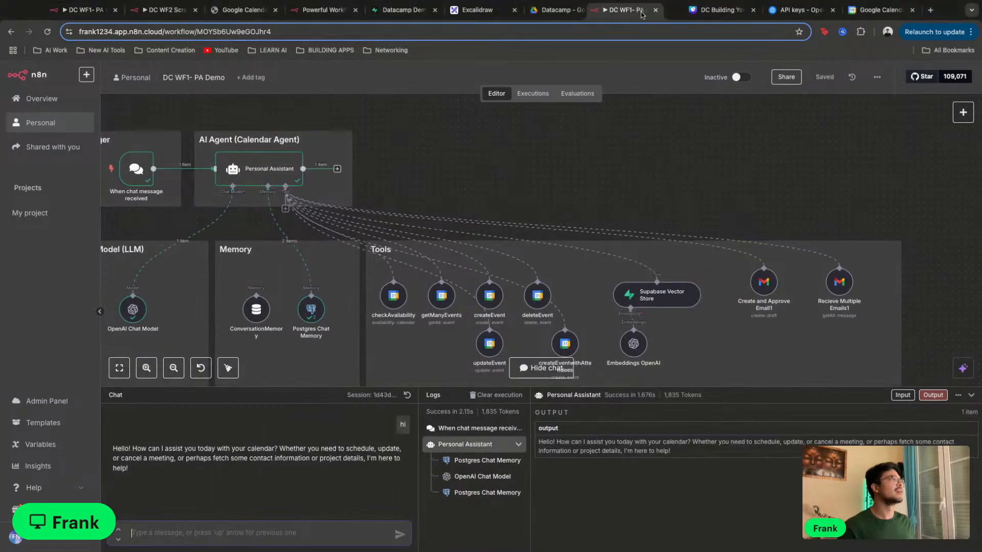
drag(649, 12, 97, 12)
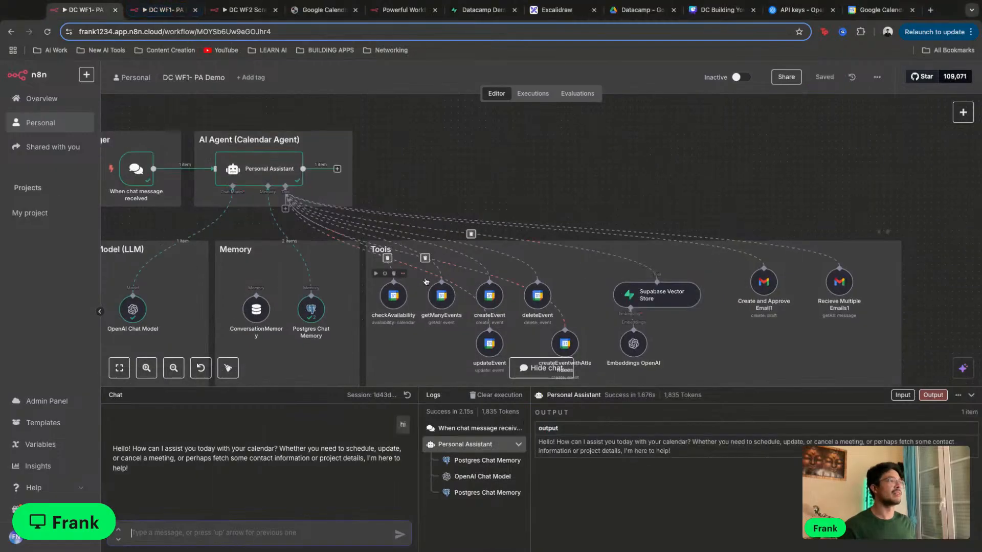
key(1)
scroll(610, 175, up, 1)
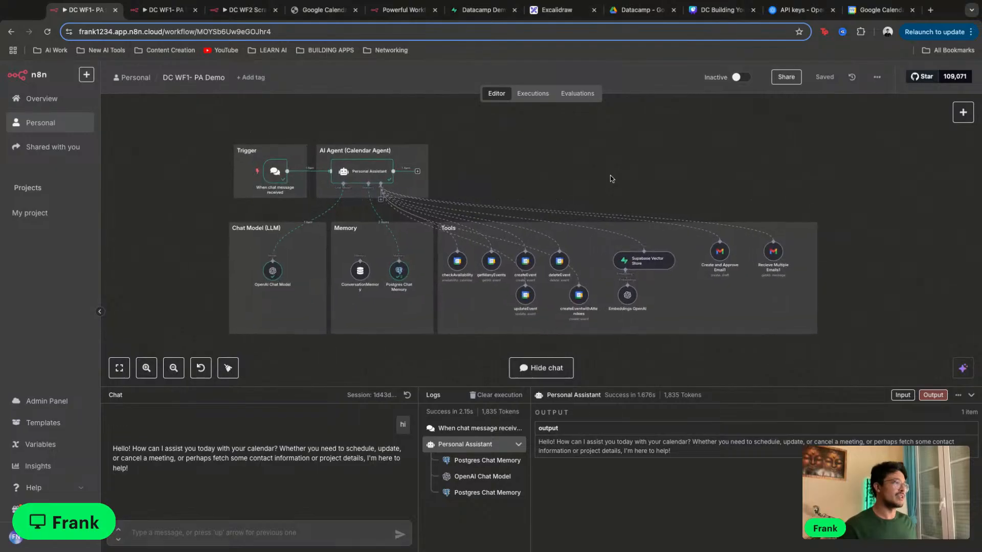
scroll(620, 187, left, 1)
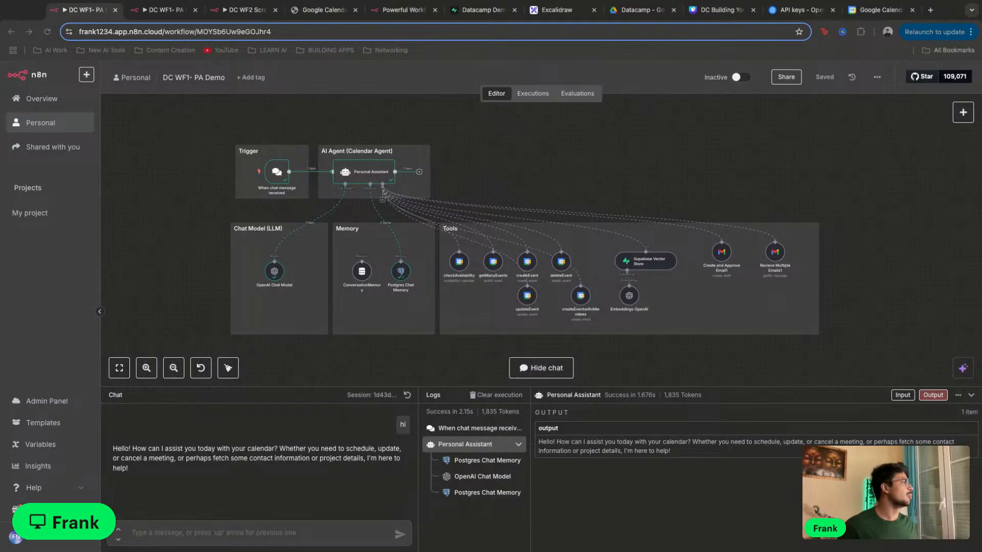
In Google Drive's DCamp folder, move the Architct Data document into the Company Projects folder and accept the access change
click(646, 14)
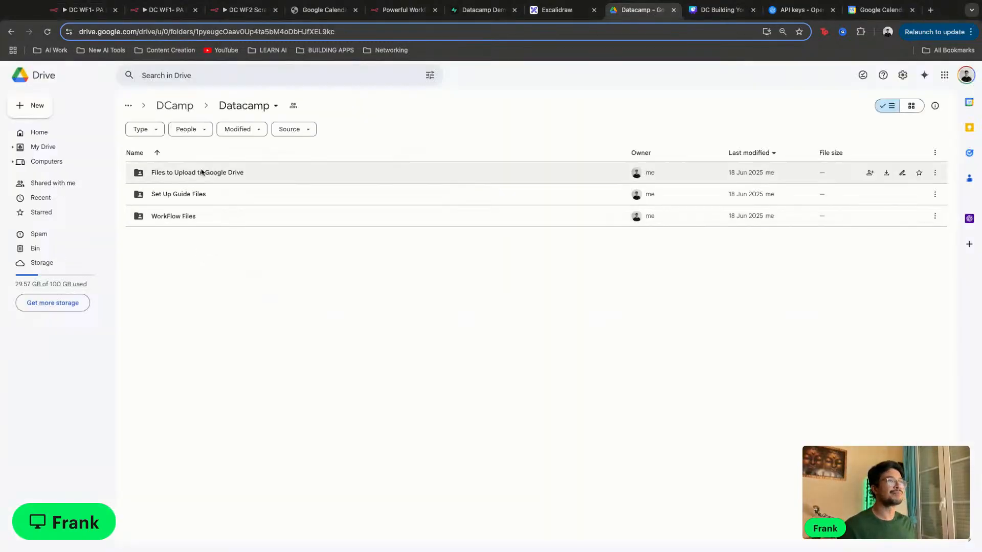
click(168, 105)
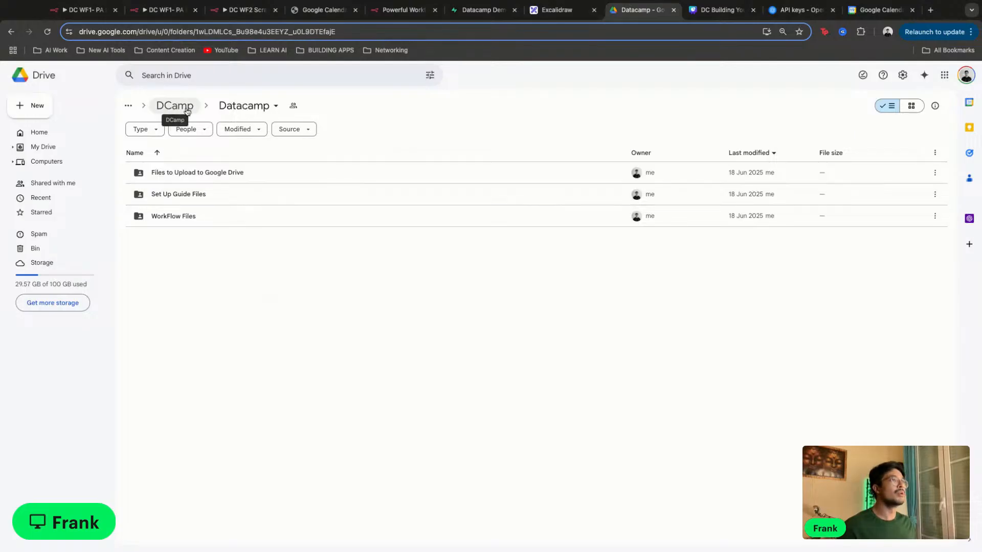
double_click(231, 178)
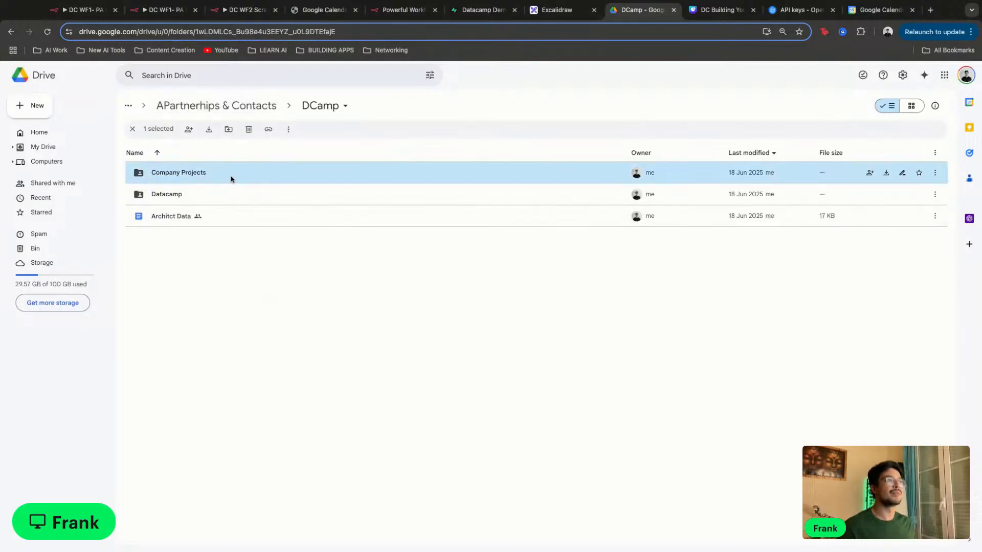
click(172, 106)
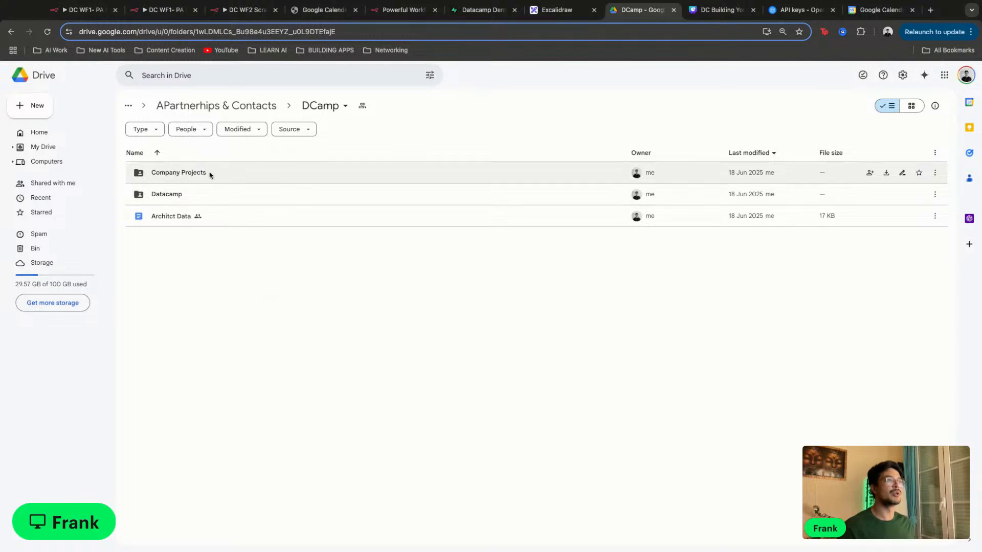
click(215, 224)
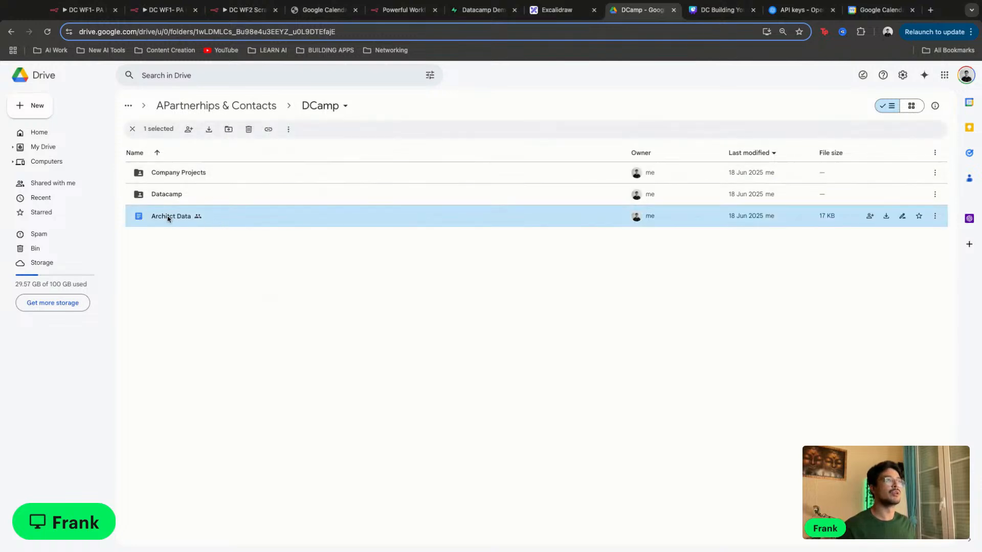
drag(164, 217, 210, 174)
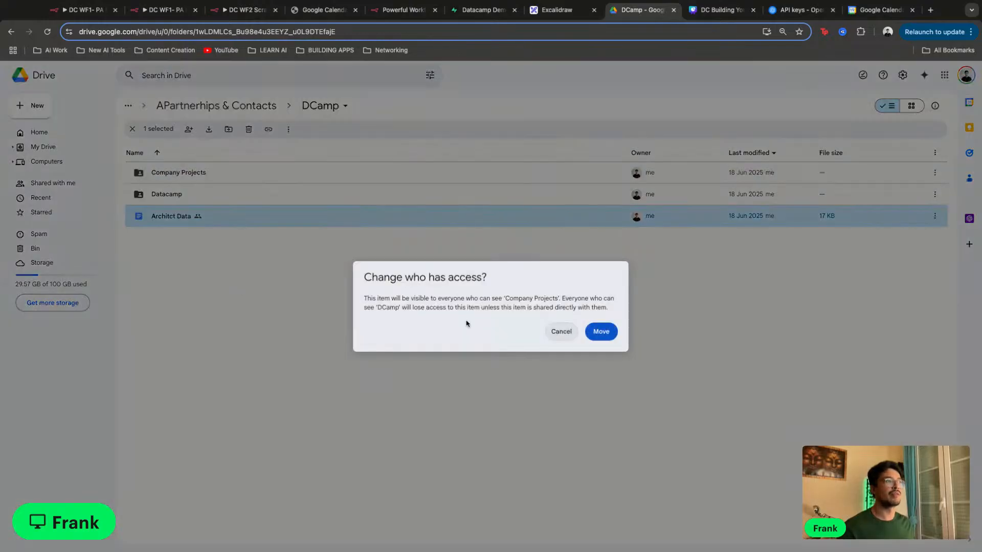
click(593, 333)
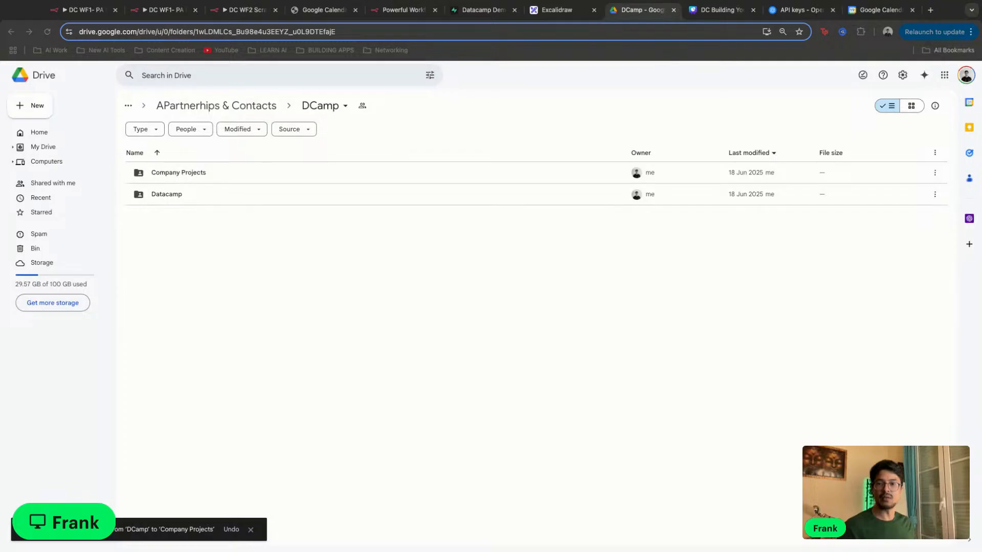
Switch to the DC WF2 Upload Docs Supabase VS workflow in n8n and execute it
key(alt+Tab)
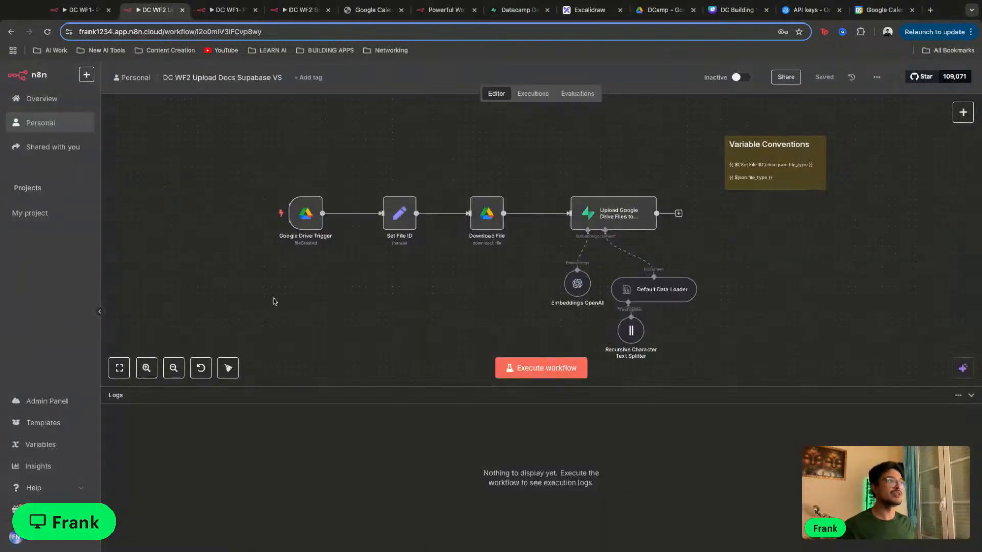
scroll(473, 281, down, 1)
click(547, 366)
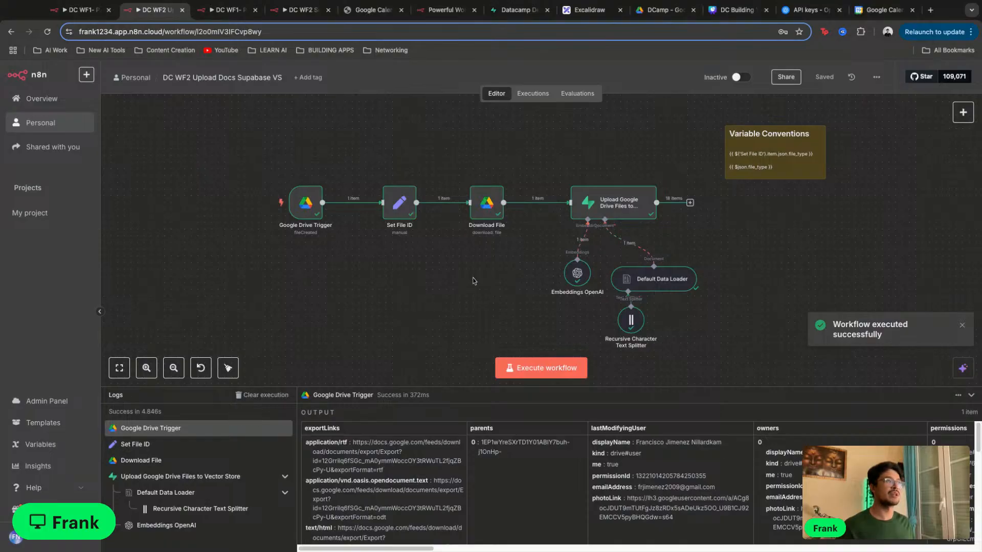
Open the Architct Data document from Drive's Company Projects folder and examine the project team's roles and contact details
click(97, 11)
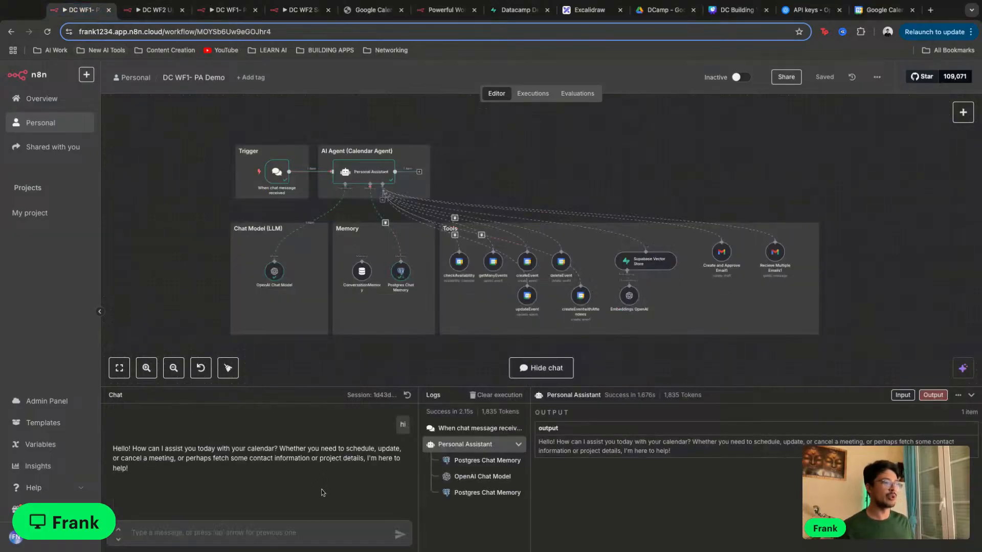
click(311, 530)
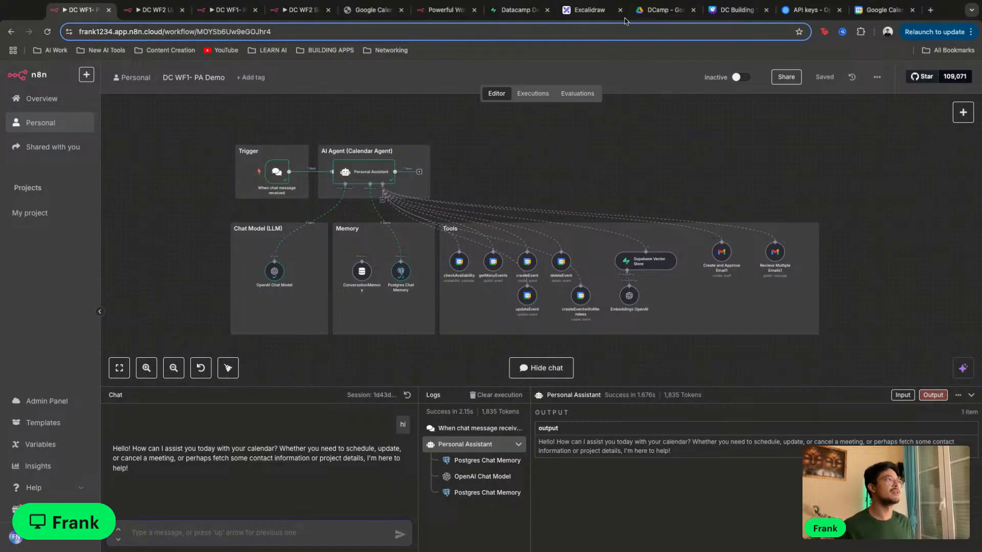
click(659, 10)
double_click(236, 183)
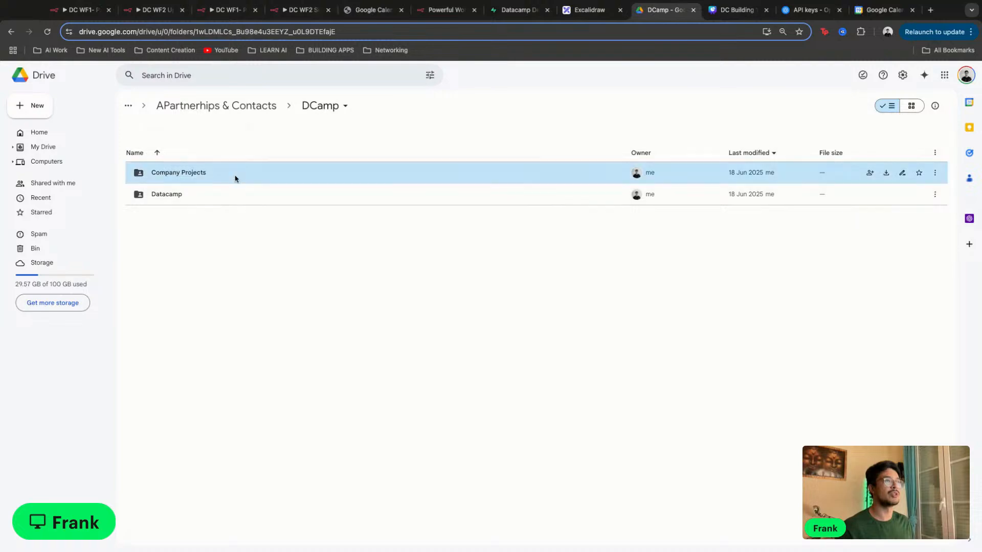
double_click(235, 177)
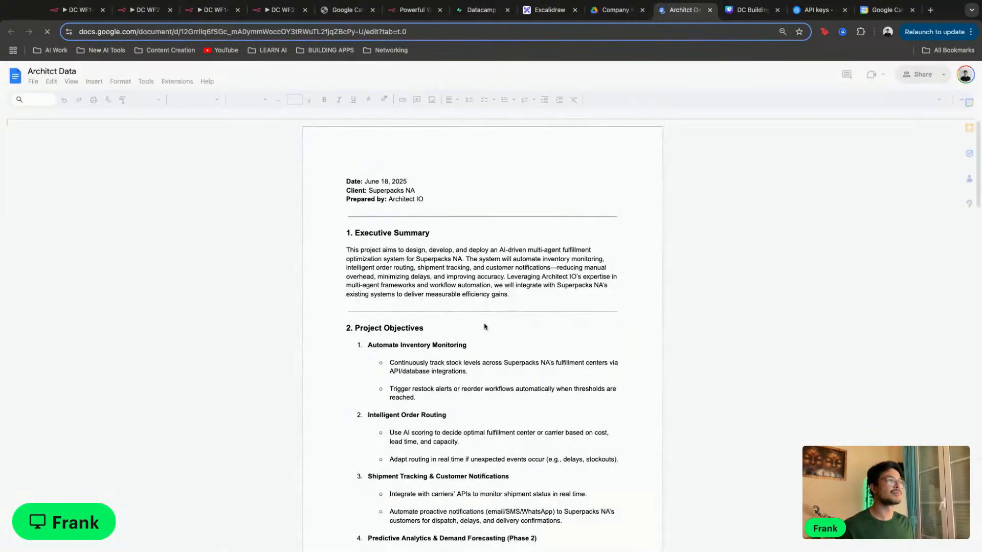
scroll(485, 325, down, 12)
scroll(485, 325, down, 20)
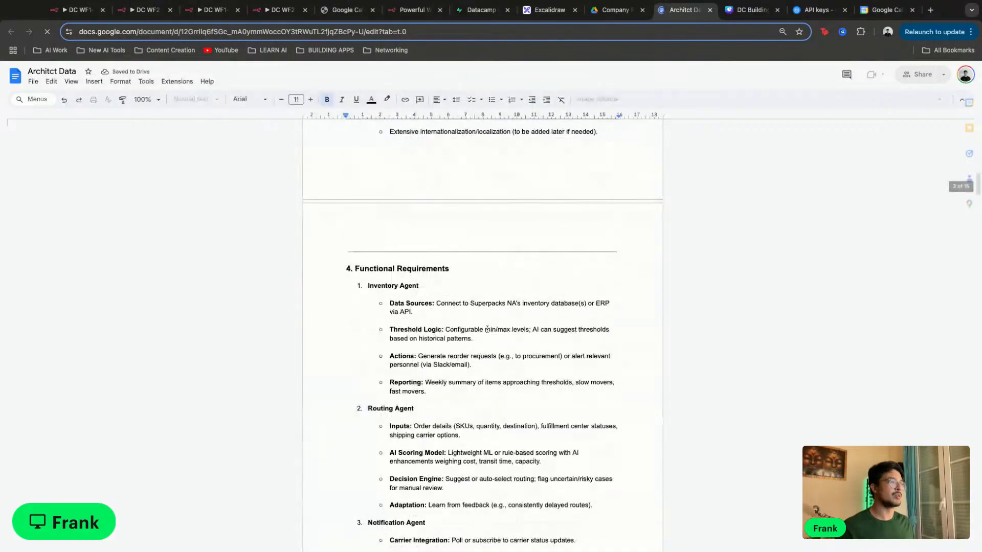
scroll(488, 332, down, 12)
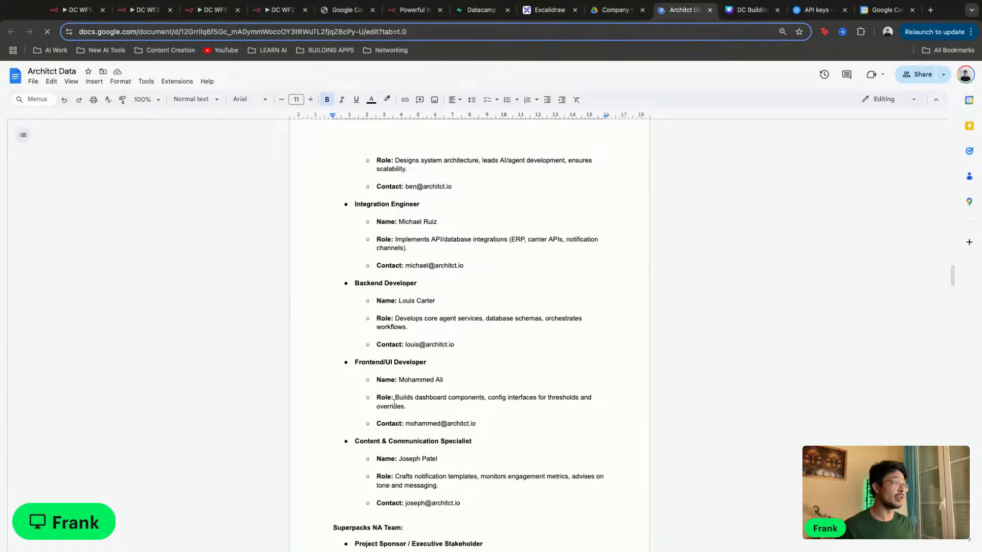
scroll(441, 376, down, 2)
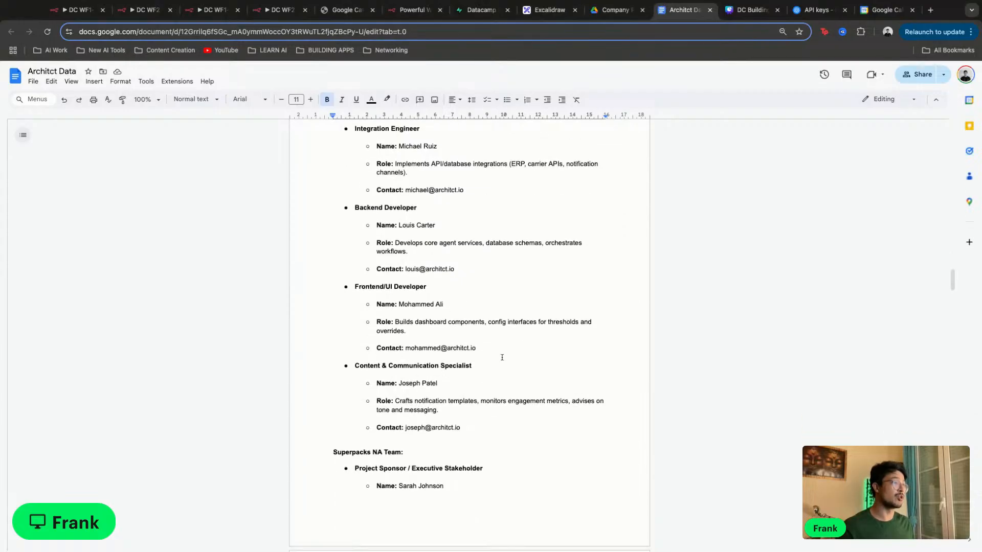
drag(502, 357, 339, 281)
click(447, 346)
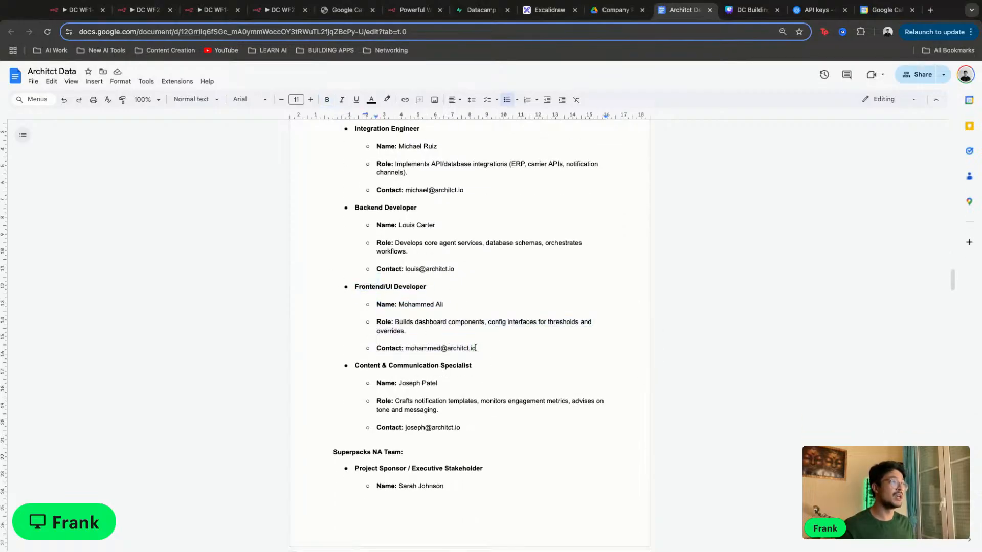
scroll(398, 316, up, 1)
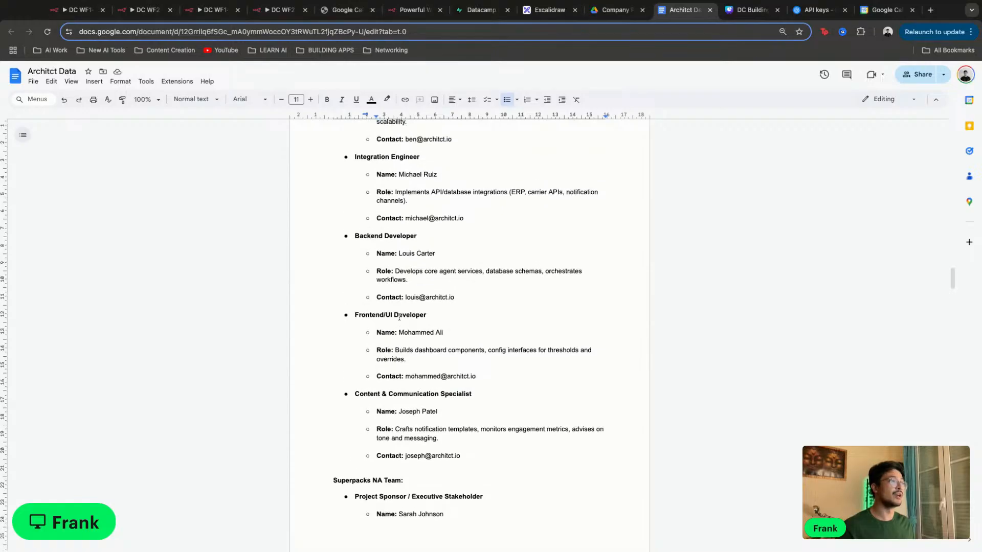
In the DC WF1- PA Demo chat, ask for an event called Project Scope with the backend developer from architect tomorrow at 18:00, giving his first name
click(70, 12)
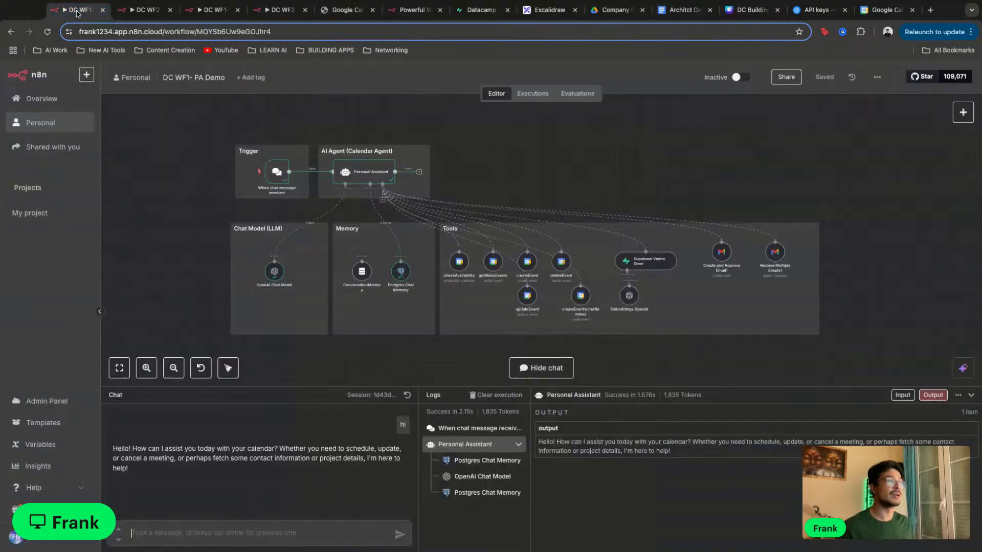
click(293, 540)
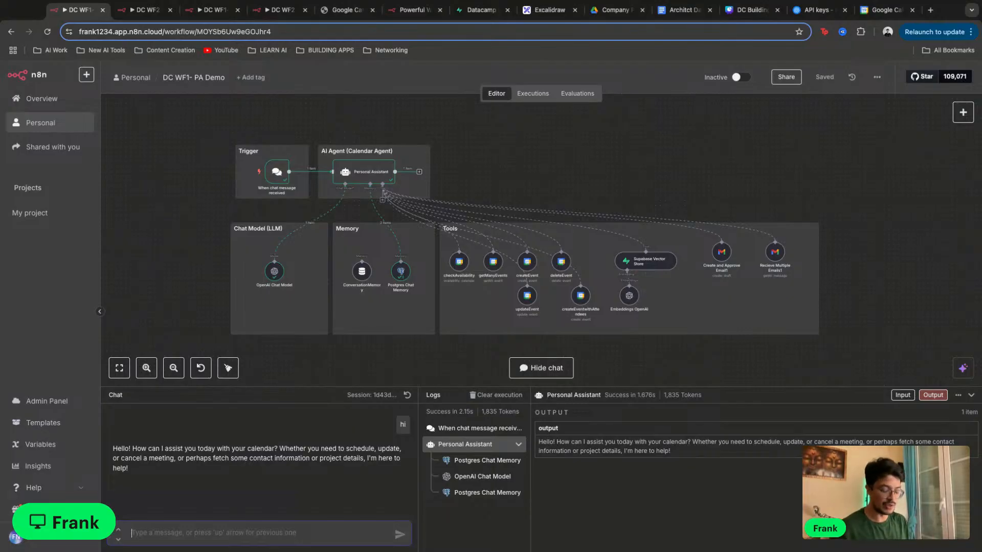
text(Create an an)
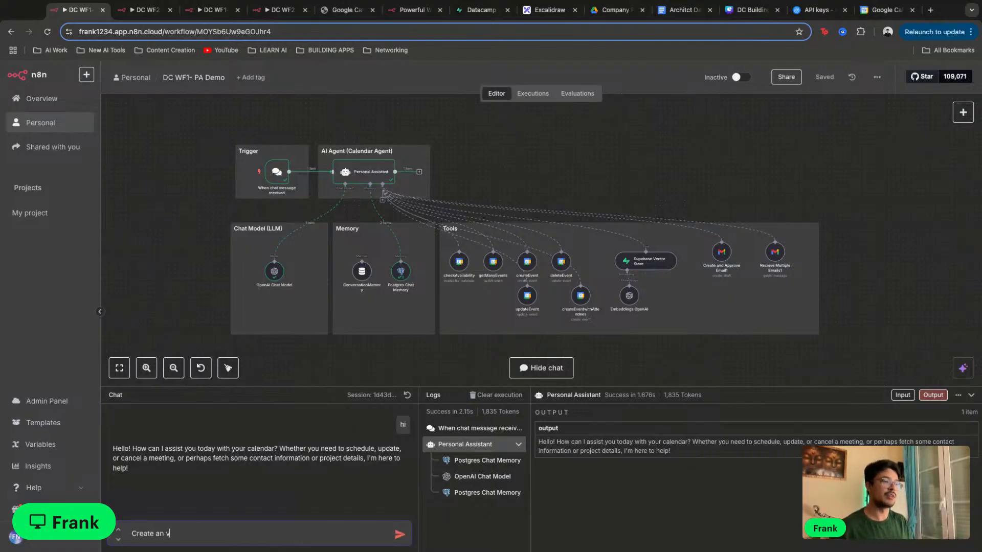
text(ent)
key(BackSpace)
key(BackSpace)
key(BackSpace)
text(en)
key(BackSpace)
key(BackSpace)
key(BackSpace)
text(ev)
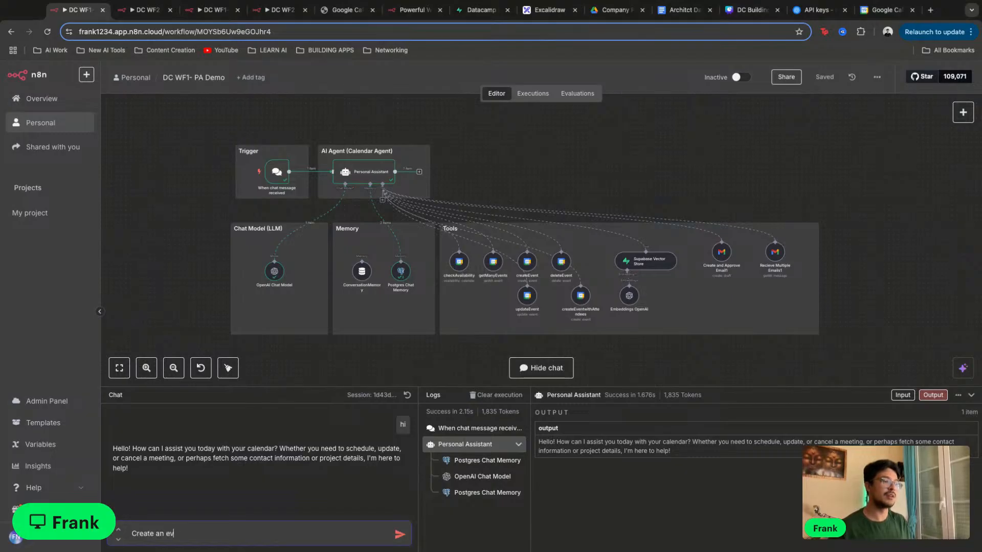
text(ent called)
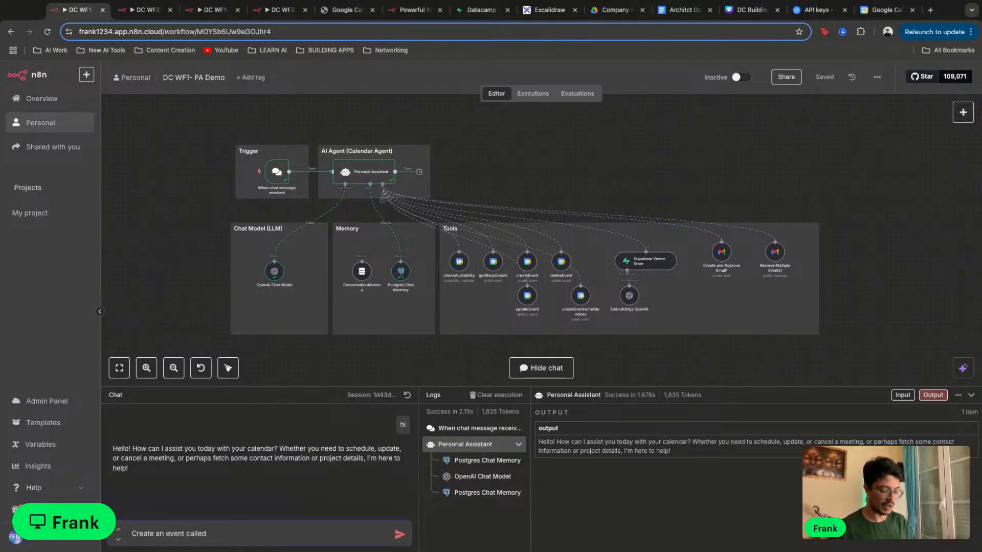
text( N)
key(BackSpace)
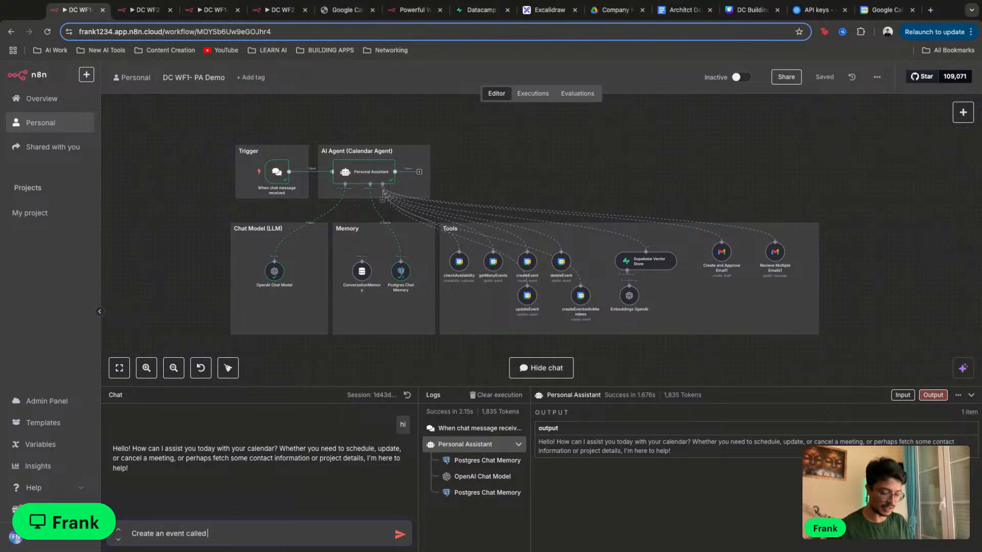
text(Project)
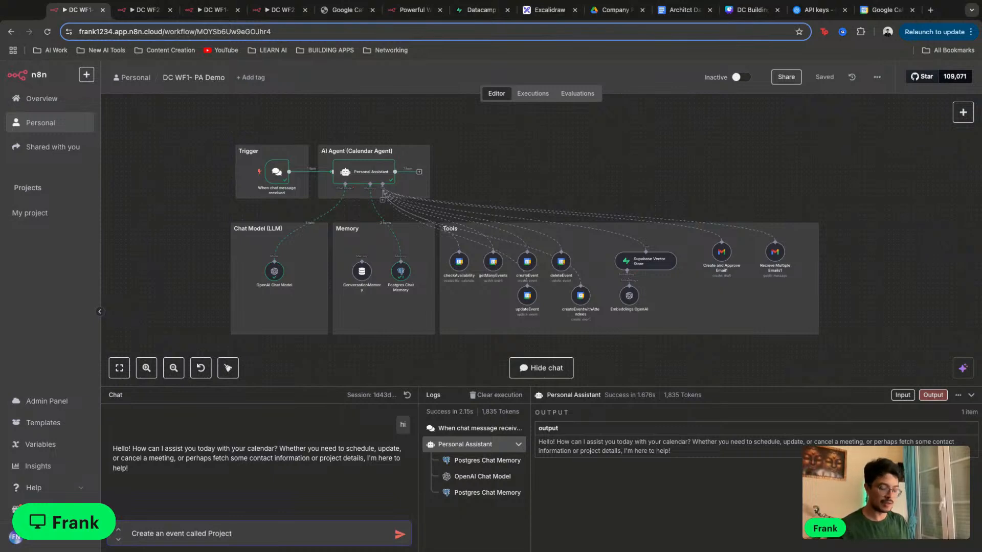
text( Scope with )
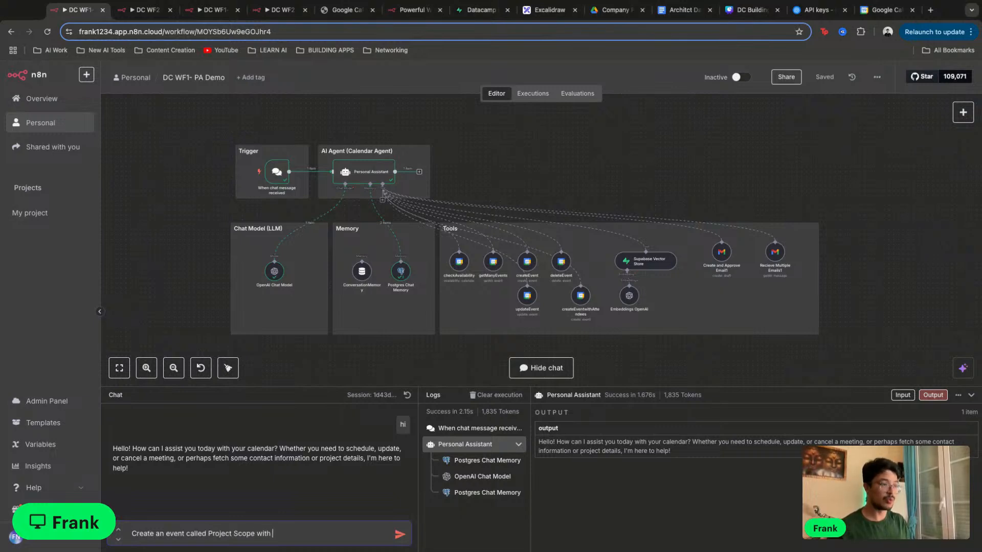
text(Louis from a)
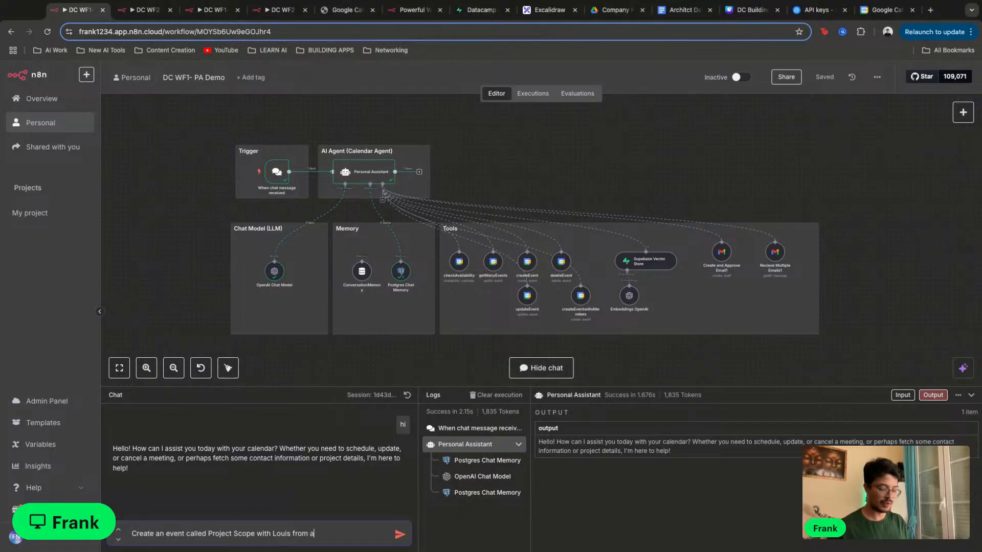
text(cthice)
key(BackSpace)
key(BackSpace)
key(BackSpace)
key(BackSpace)
key(BackSpace)
key(BackSpace)
text(rhict)
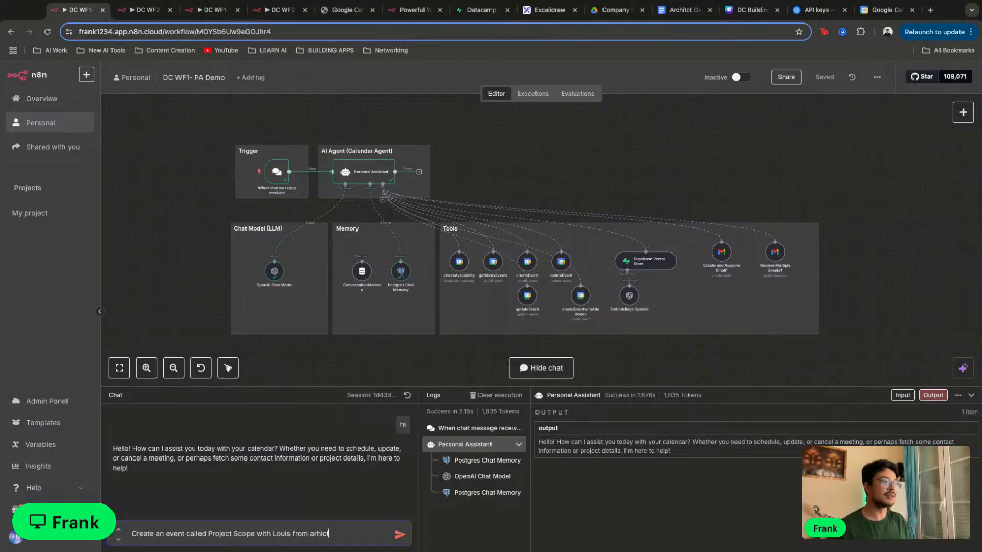
key(BackSpace)
key(BackSpace)
key(BackSpace)
text(chitec)
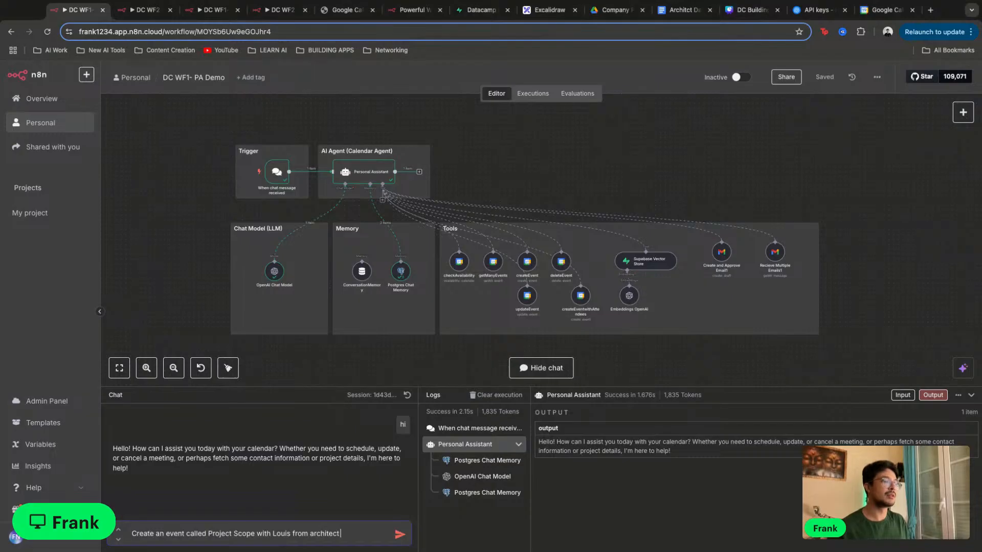
text(t tomorrow)
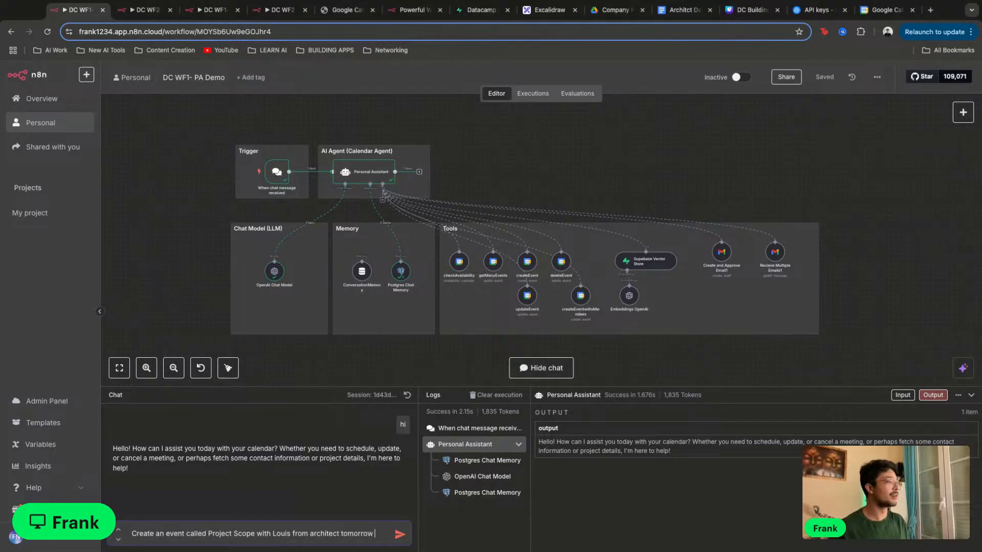
text( at 18:00)
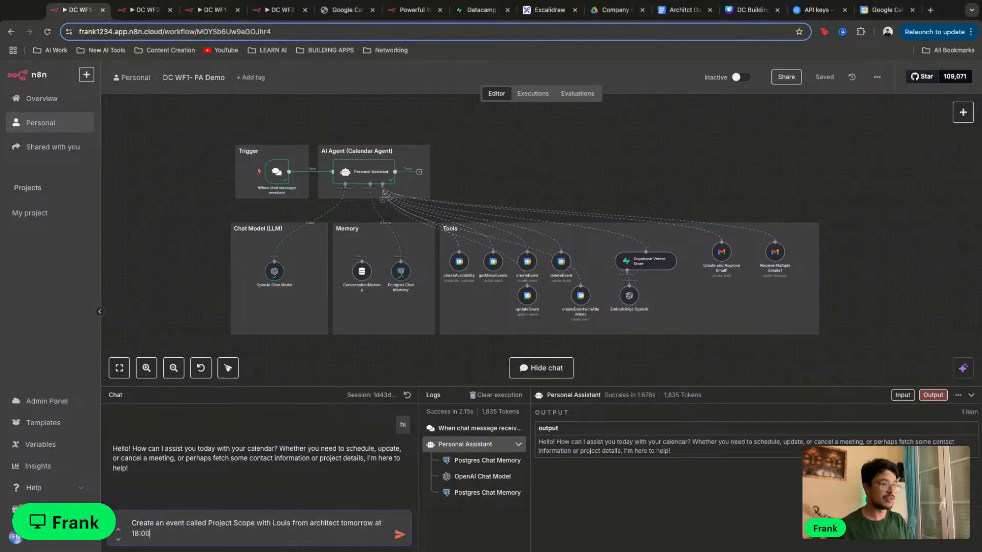
key(Return)
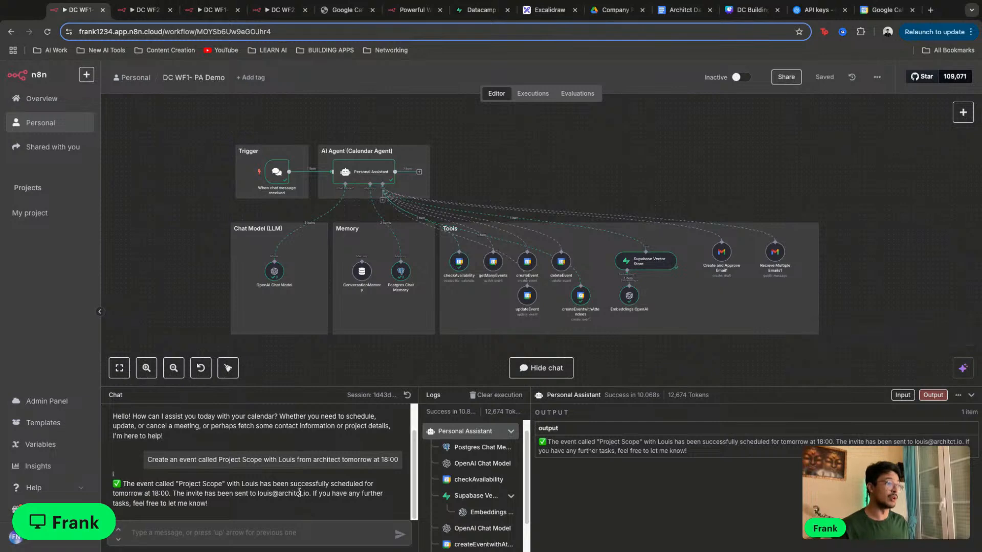
Check the invitee's e-mail address in the assistant's reply and look for the Project Scope event in Google Calendar
drag(308, 494, 257, 495)
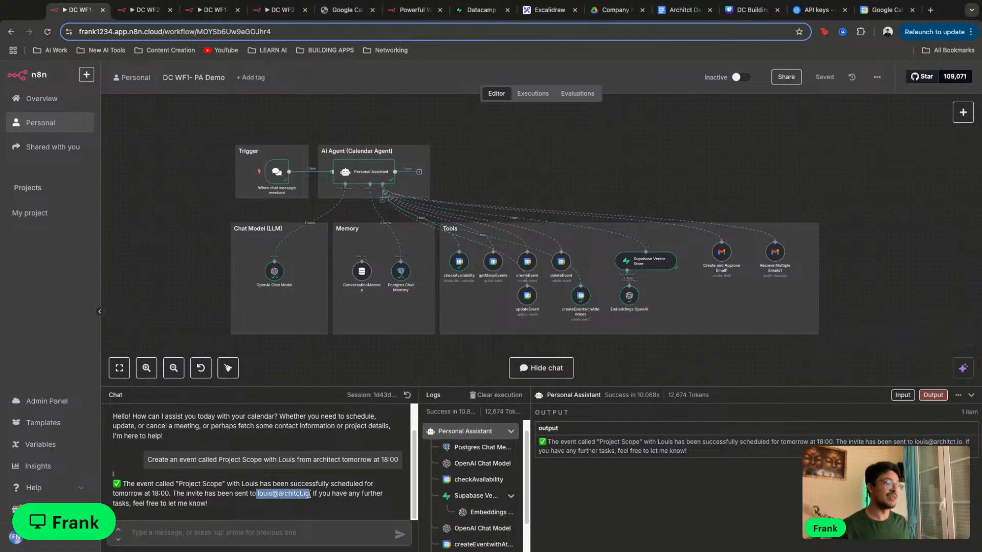
click(264, 505)
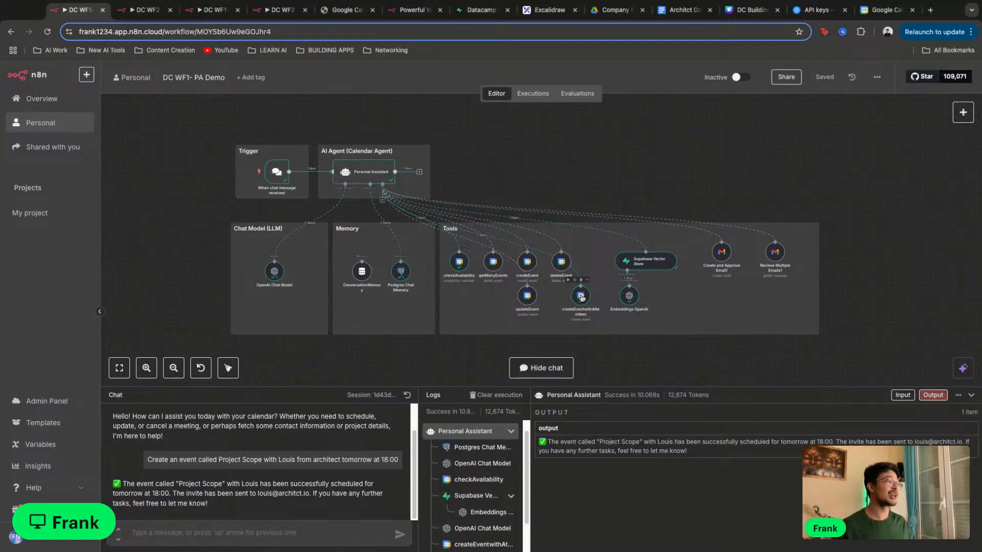
click(893, 10)
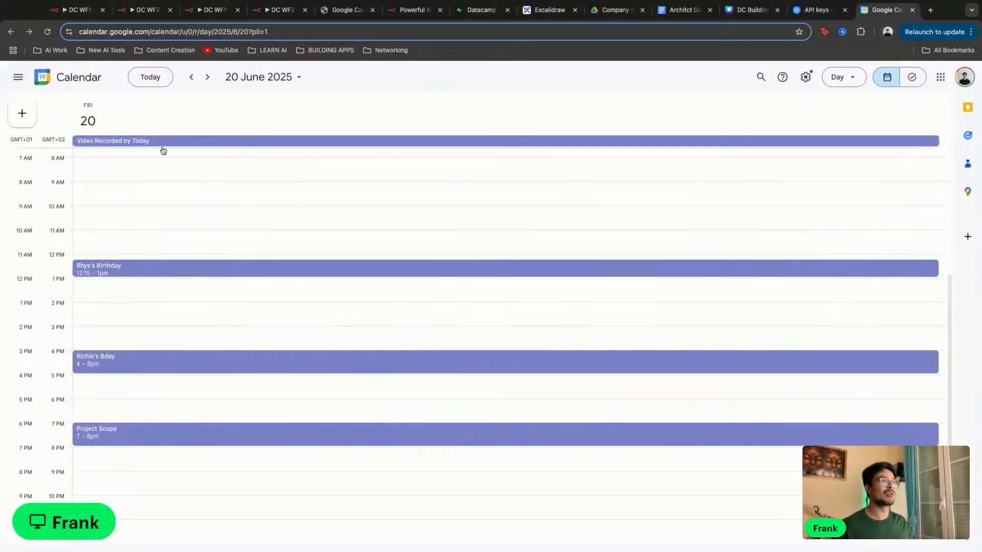
Open the Project Scope event on 20 June 2025 and check its guest's e-mail address
click(209, 439)
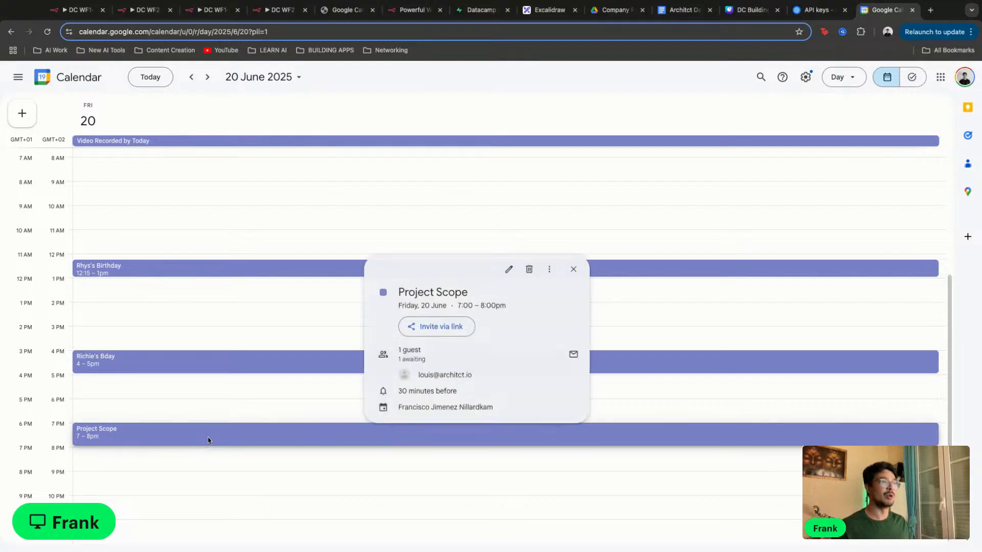
double_click(474, 375)
mouse_move(474, 375)
mouse_down()
mouse_move(417, 376)
mouse_move(465, 376)
mouse_up()
click(503, 375)
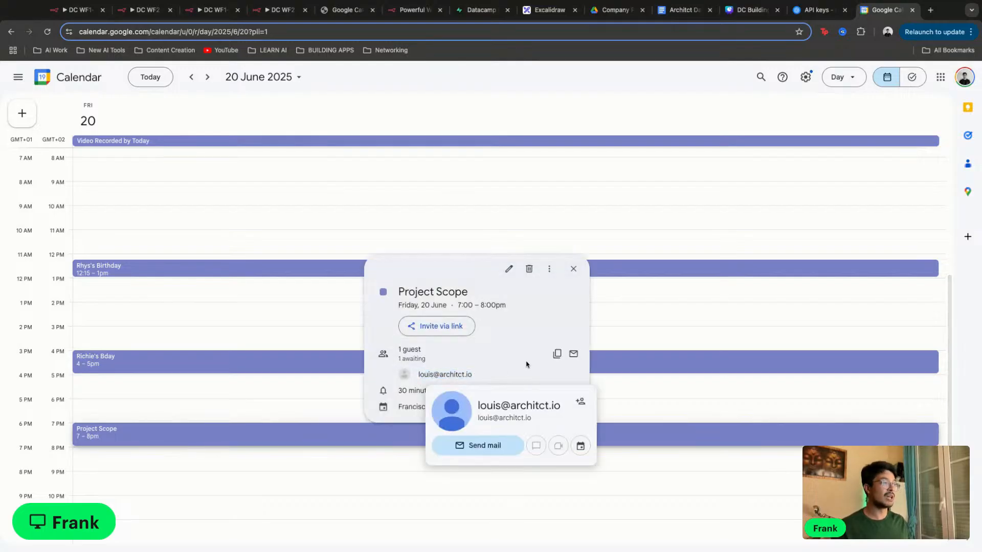
Return to the DC WF1- PA Demo workflow in n8n, shrink the chat and logs panel, and slightly narrow the Tools sticky note
click(91, 16)
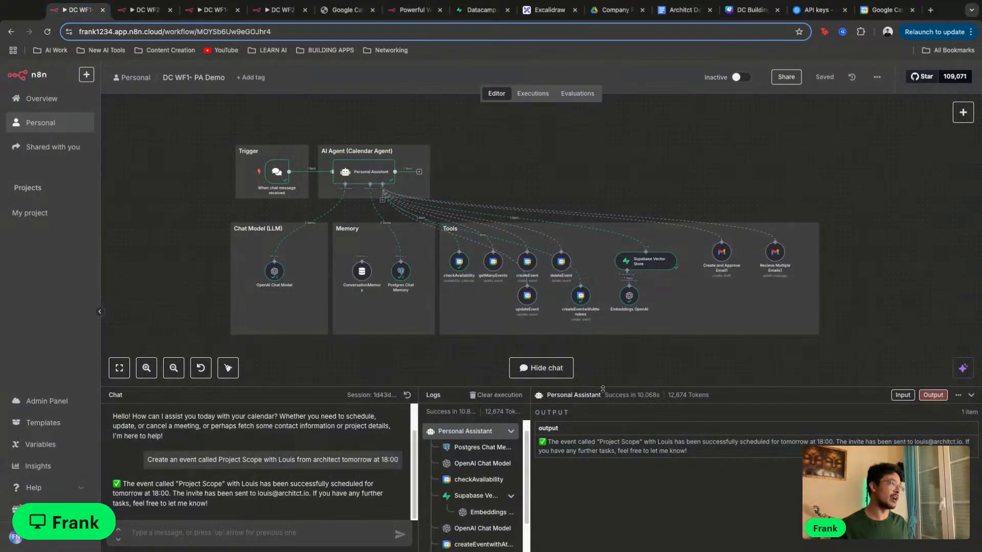
drag(604, 388, 598, 464)
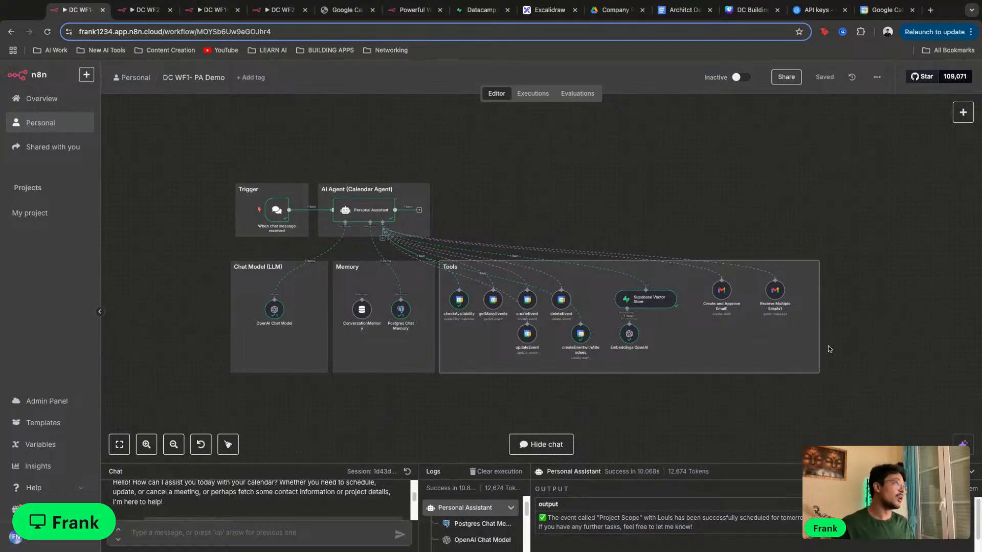
drag(819, 341, 795, 340)
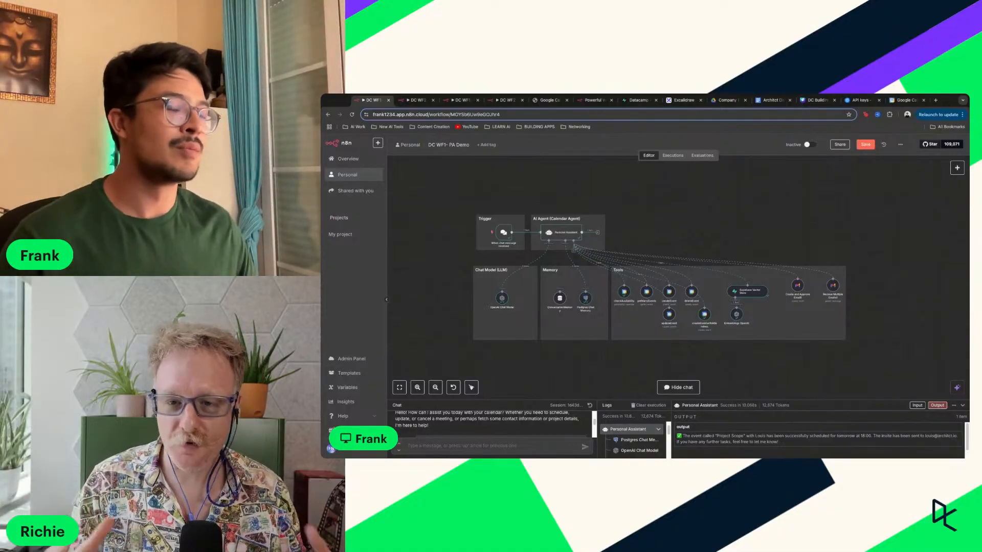
Enlarge the chat and logs panel to a medium height that shows the Project Scope request and the assistant's reply
drag(775, 402, 773, 335)
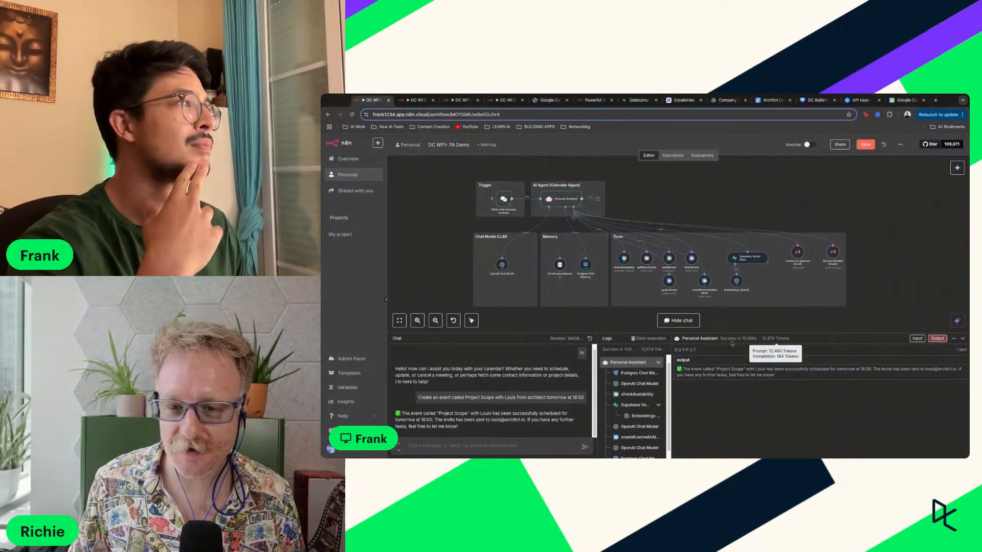
drag(759, 335, 757, 359)
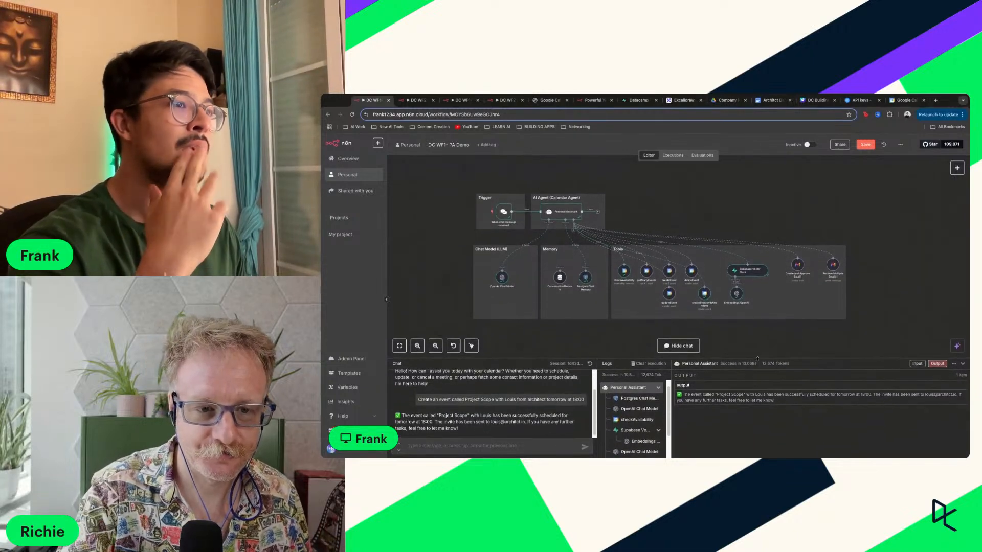